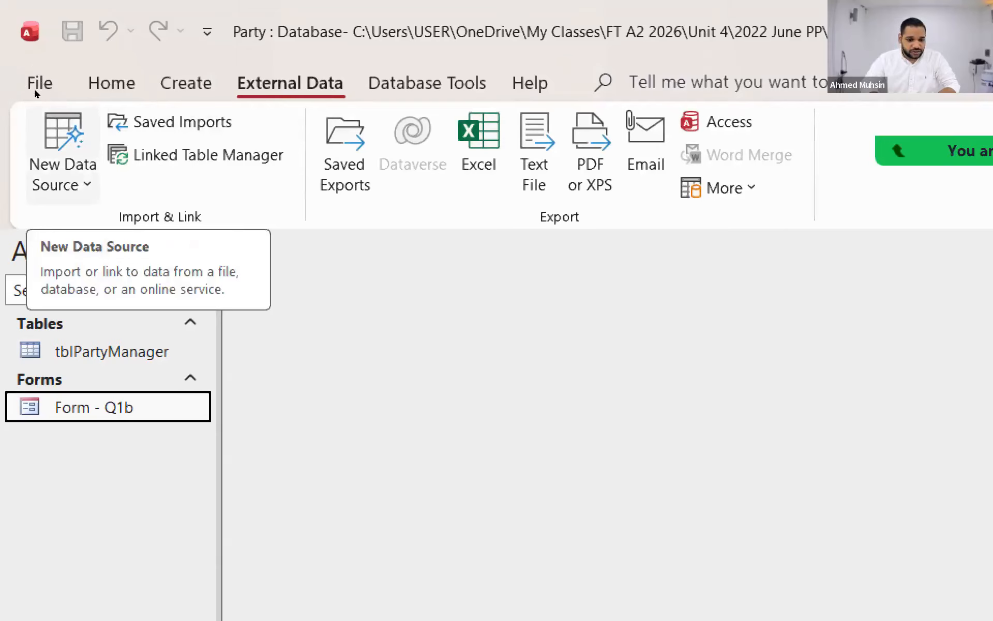
- Start importing the text file Party extract from the 2022 June PP folder into a new table in the current database
{"action": "left_click", "coordinate": [50, 128]}
{"action": "mouse_move", "coordinate": [97, 243]}
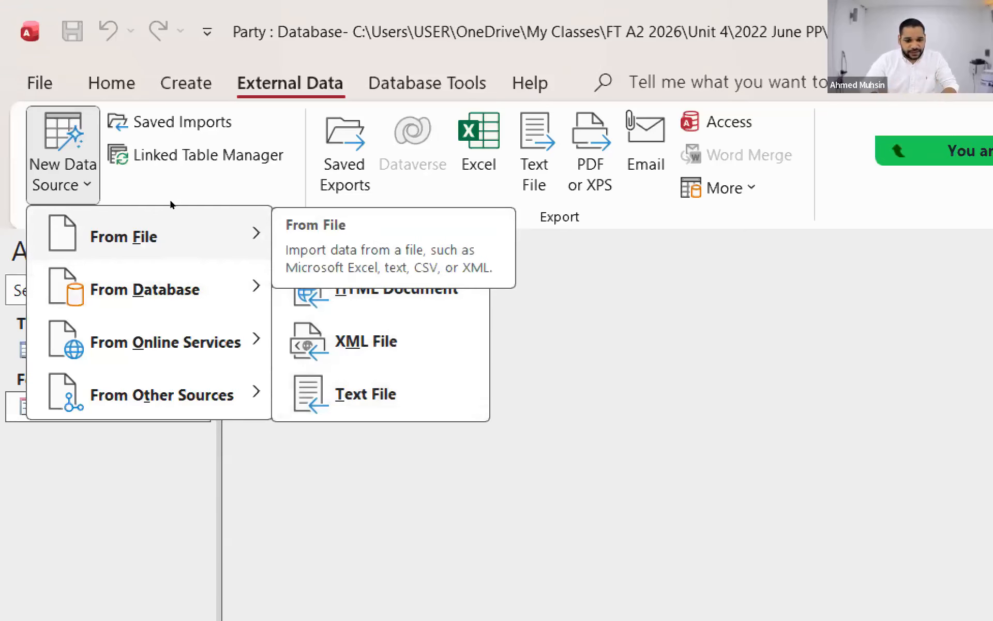
{"action": "left_click", "coordinate": [366, 394]}
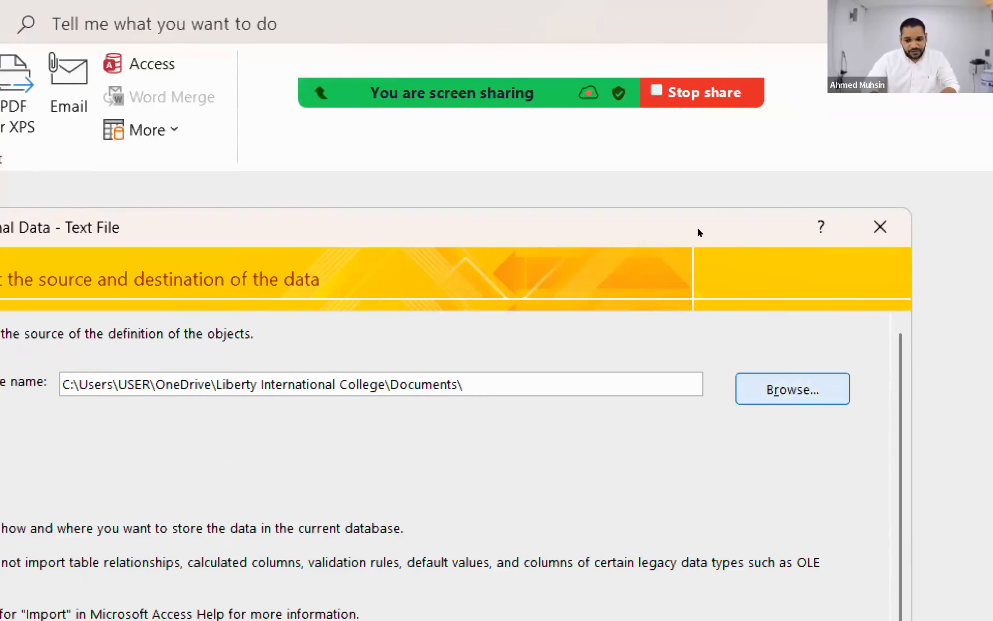
{"action": "left_click", "coordinate": [792, 389]}
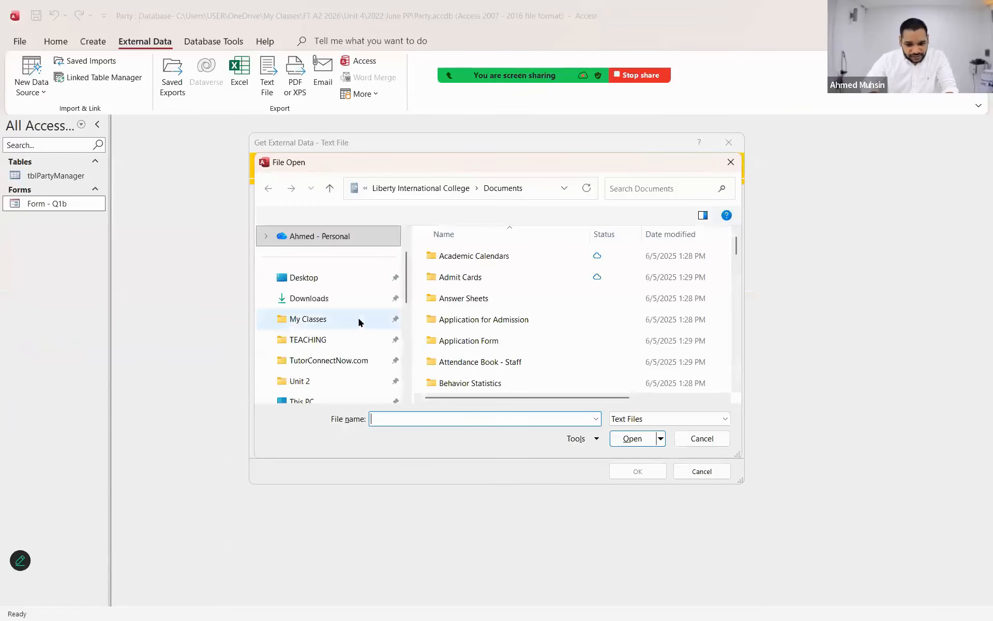
{"action": "scroll", "coordinate": [359, 316], "scroll_direction": "down", "scroll_amount": 2}
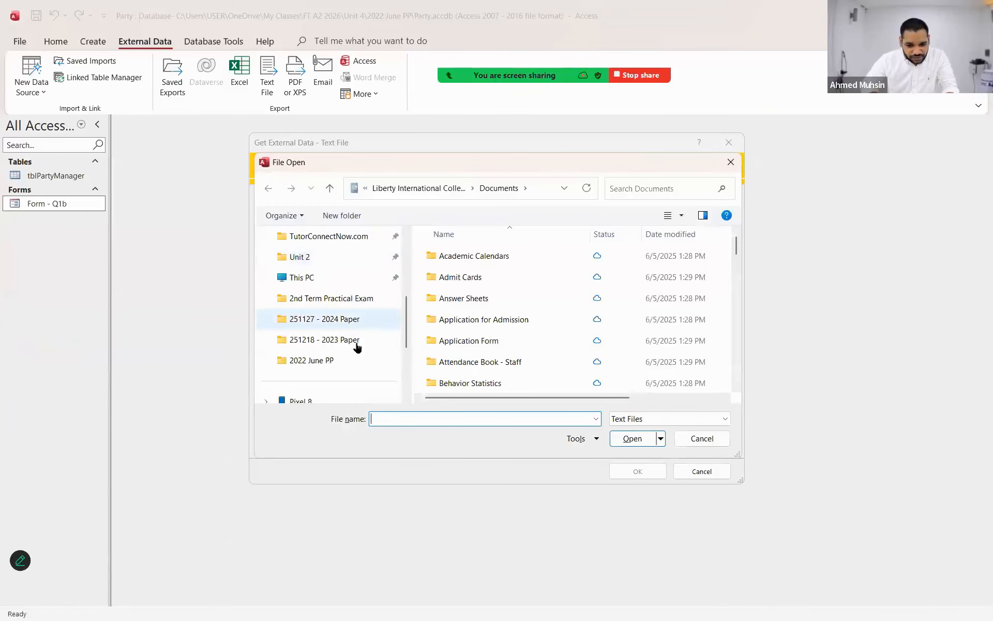
{"action": "left_click", "coordinate": [333, 360]}
{"action": "left_click", "coordinate": [474, 279]}
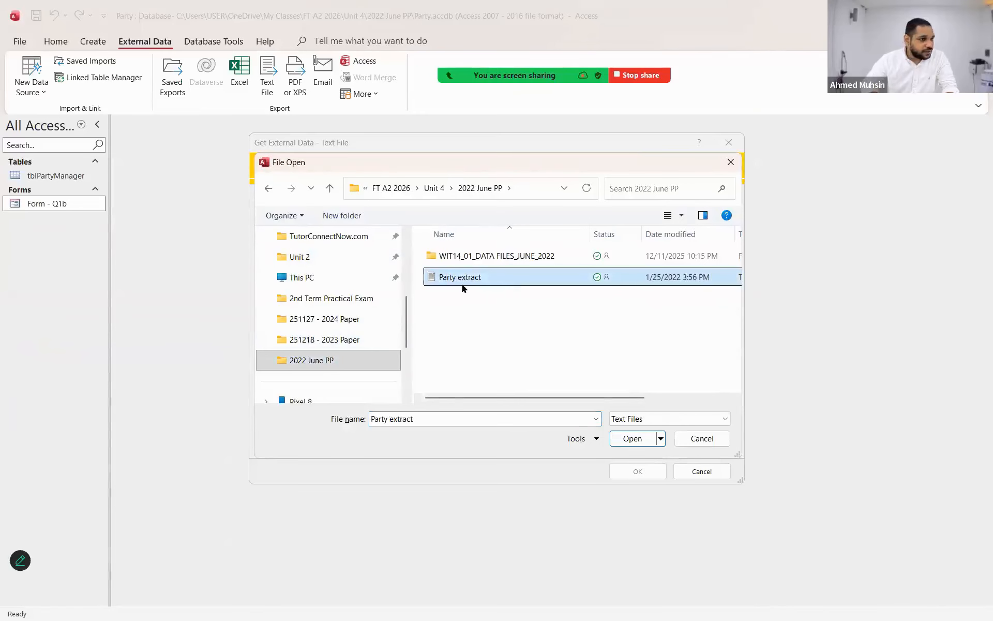
{"action": "left_click", "coordinate": [638, 446]}
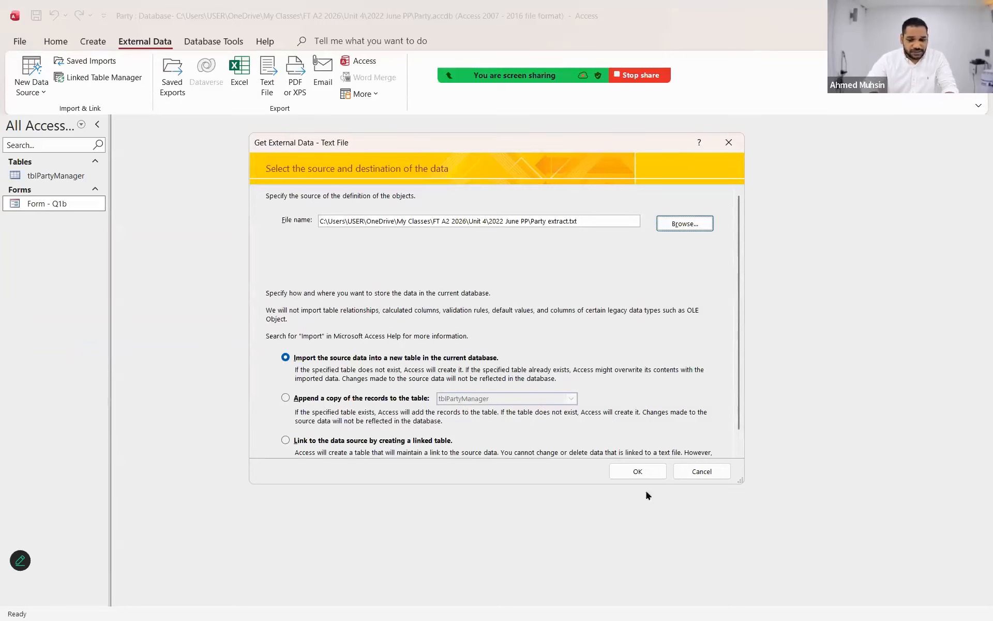
{"action": "left_click", "coordinate": [647, 472]}
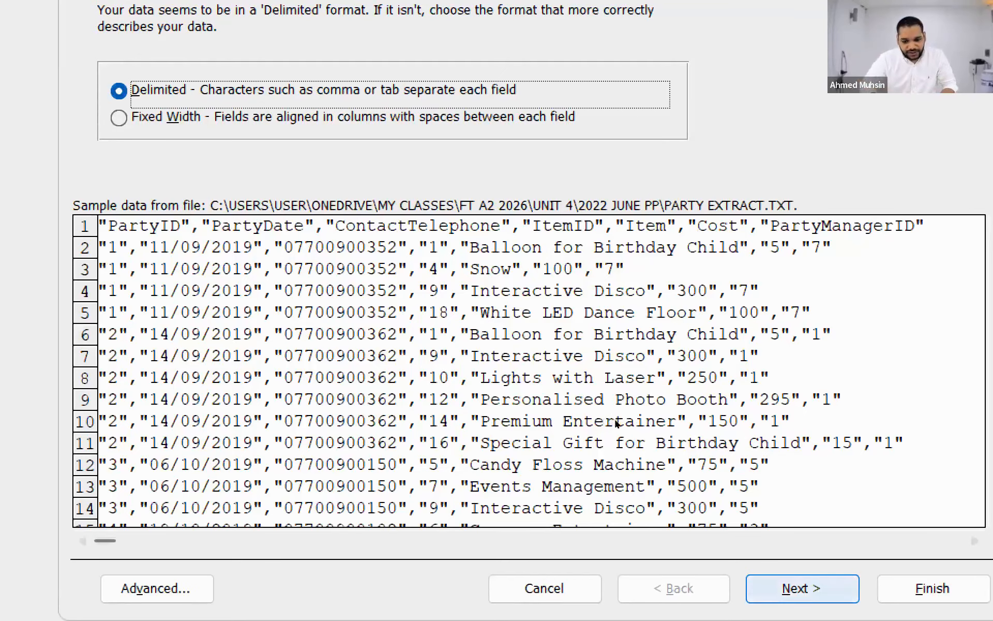
- Set the import to comma-delimited with field names in the first row, keep the default field options, and use no primary key
{"action": "key", "text": "Return"}
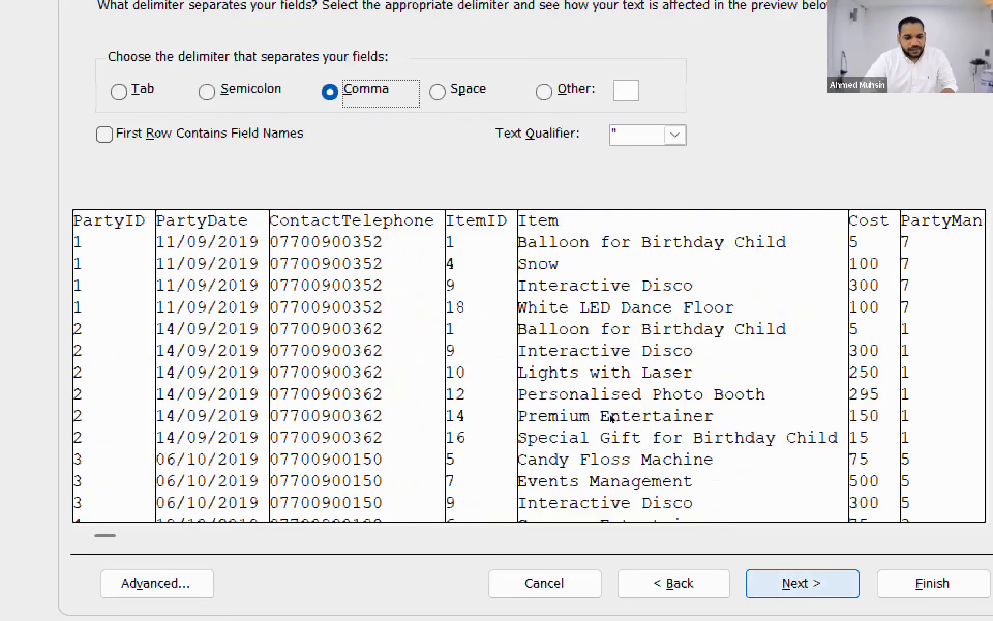
{"action": "key", "text": "alt+r"}
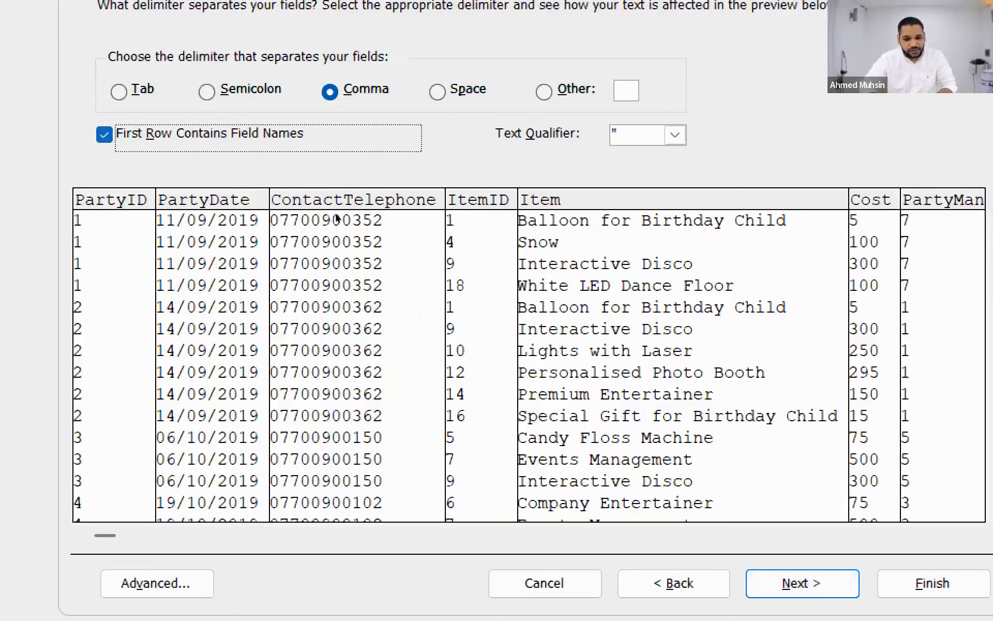
{"action": "key", "text": "Return"}
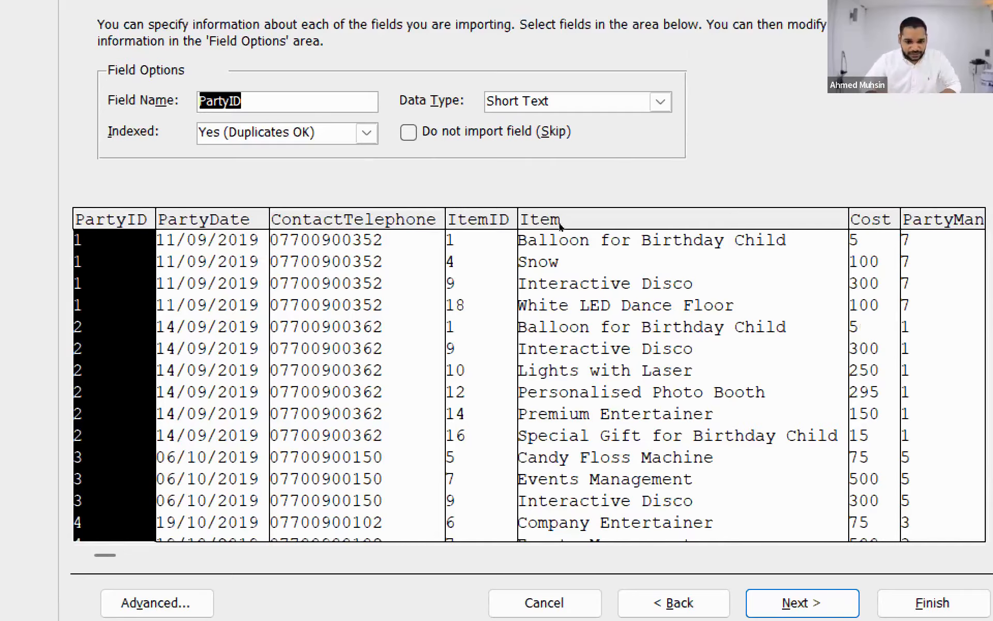
{"action": "key", "text": "Return"}
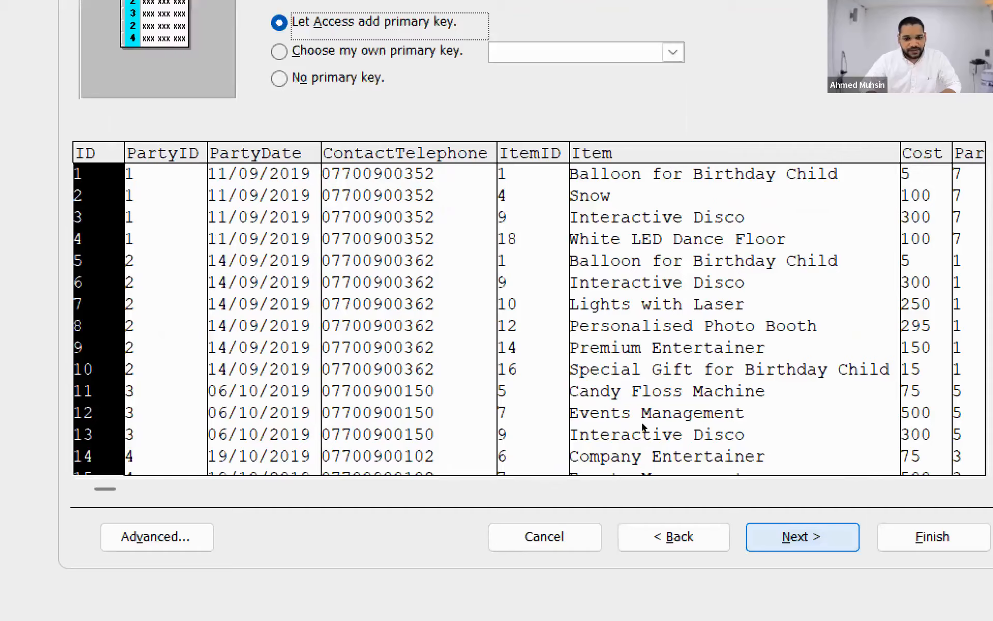
{"action": "key", "text": "alt+o"}
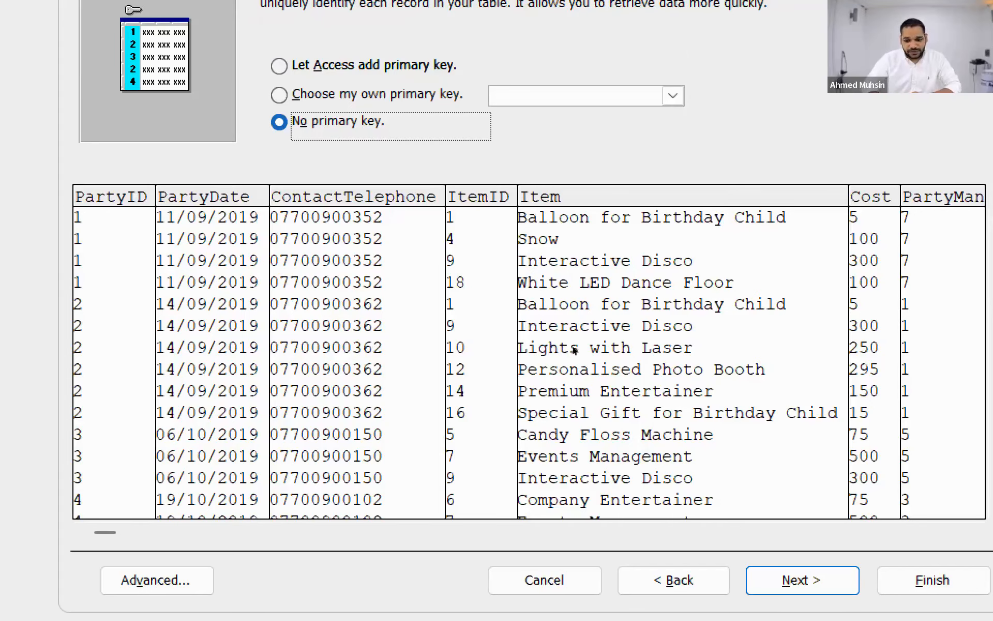
{"action": "key", "text": "Return"}
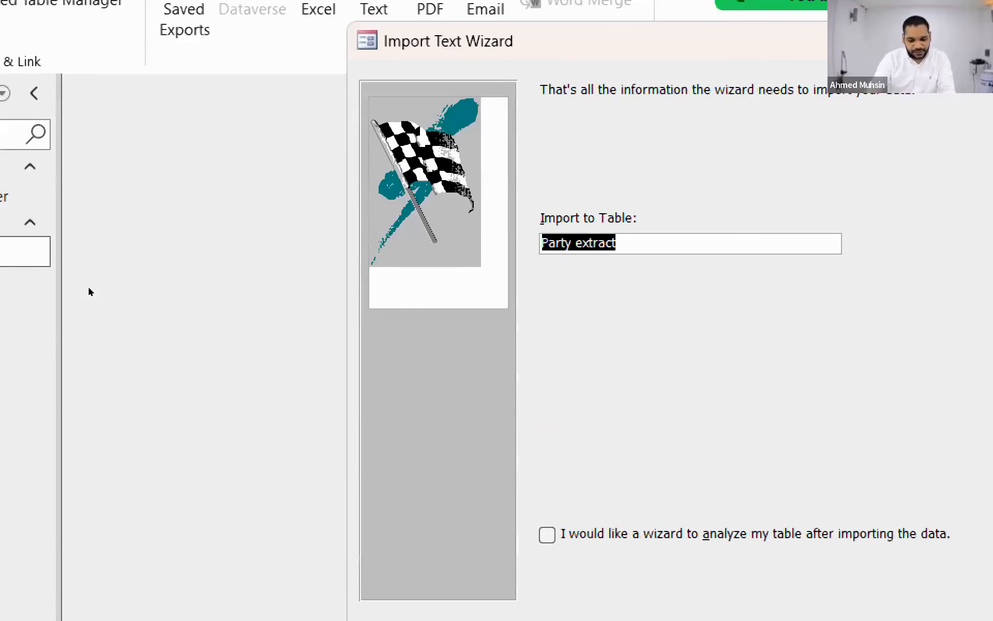
- Name the destination table importedData, request table analysis after importing, and finish the import
{"action": "type", "text": "imported"}
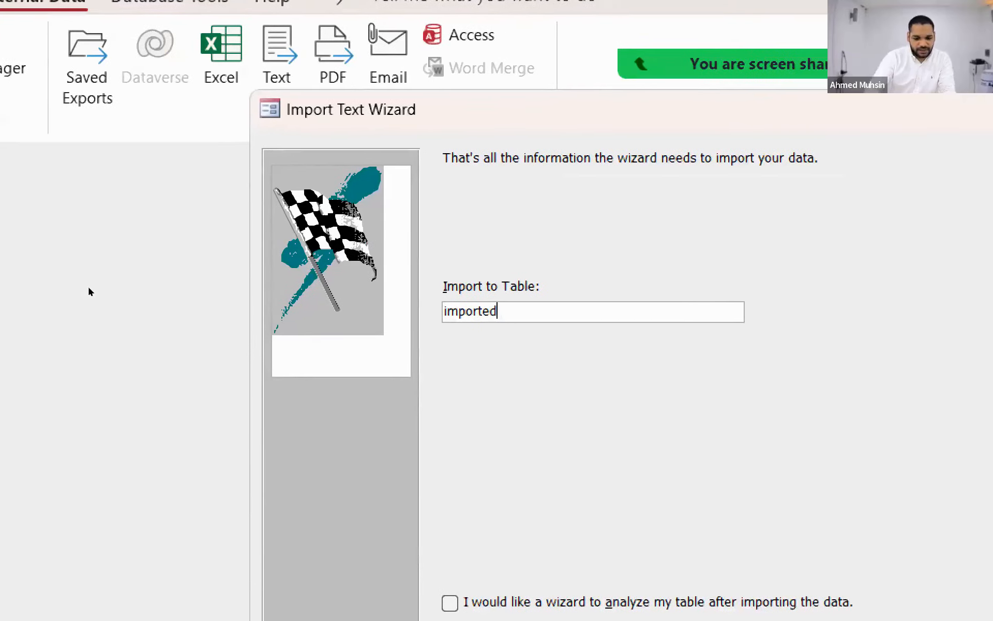
{"action": "type", "text": "Data"}
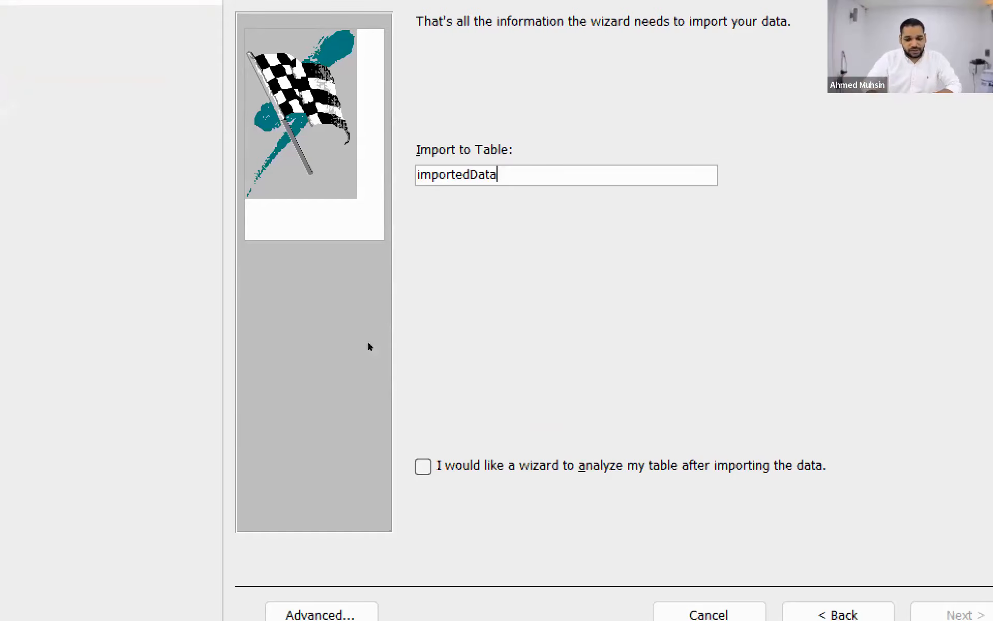
{"action": "key", "text": "alt+a"}
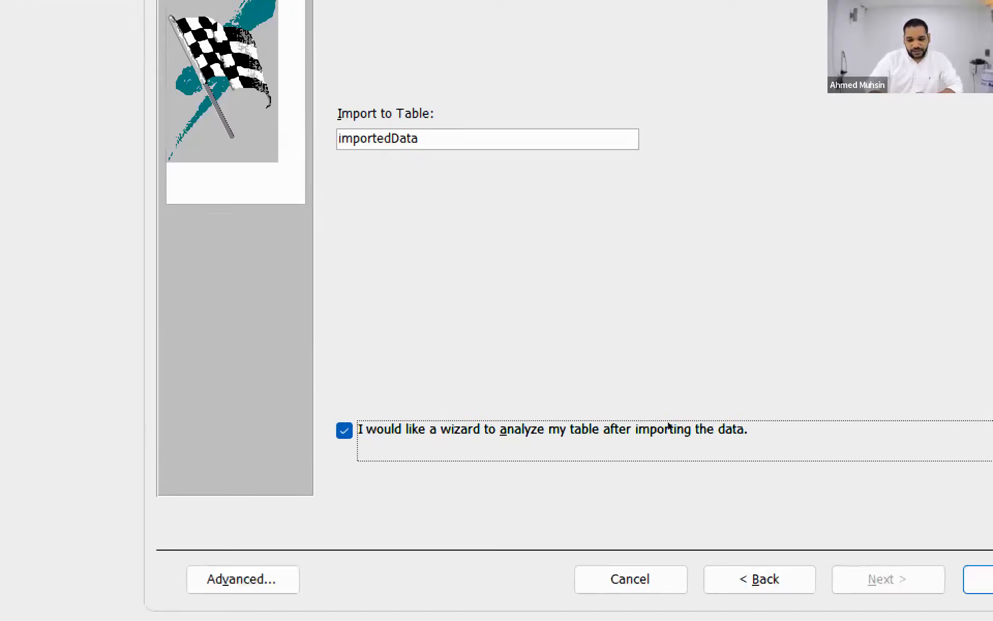
{"action": "key", "text": "Return"}
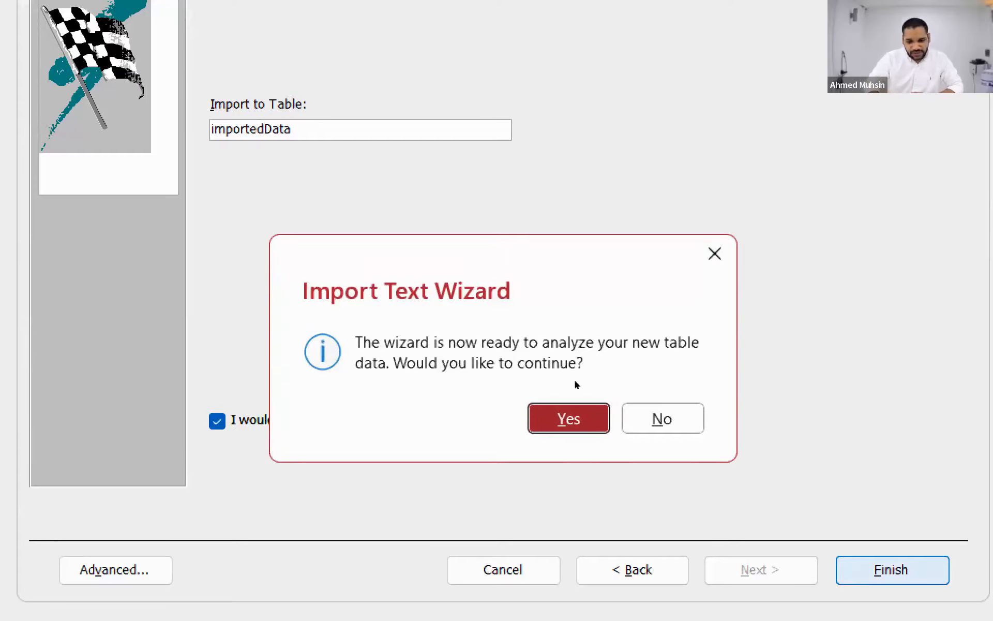
- Start the analysis of the imported table, pass the introductory pages, and choose to decide the field placement manually
{"action": "key", "text": "Return"}
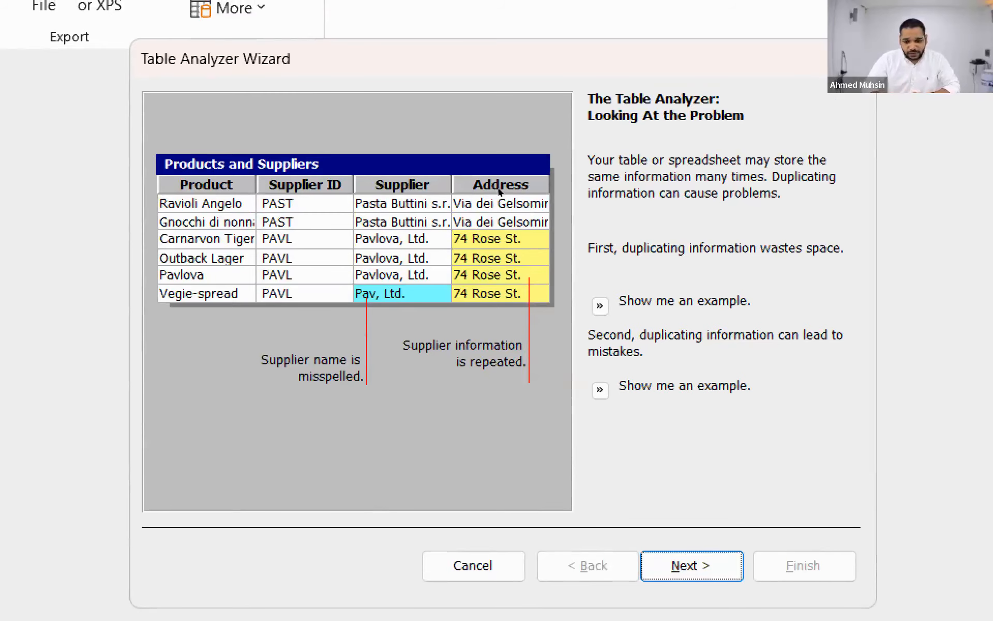
{"action": "key", "text": "Return"}
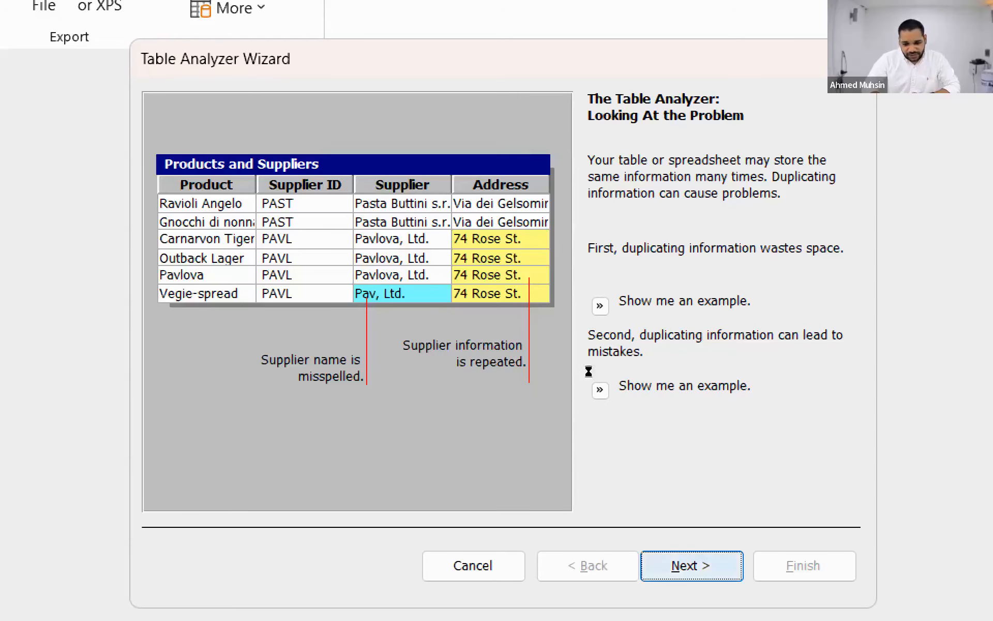
{"action": "key", "text": "Return"}
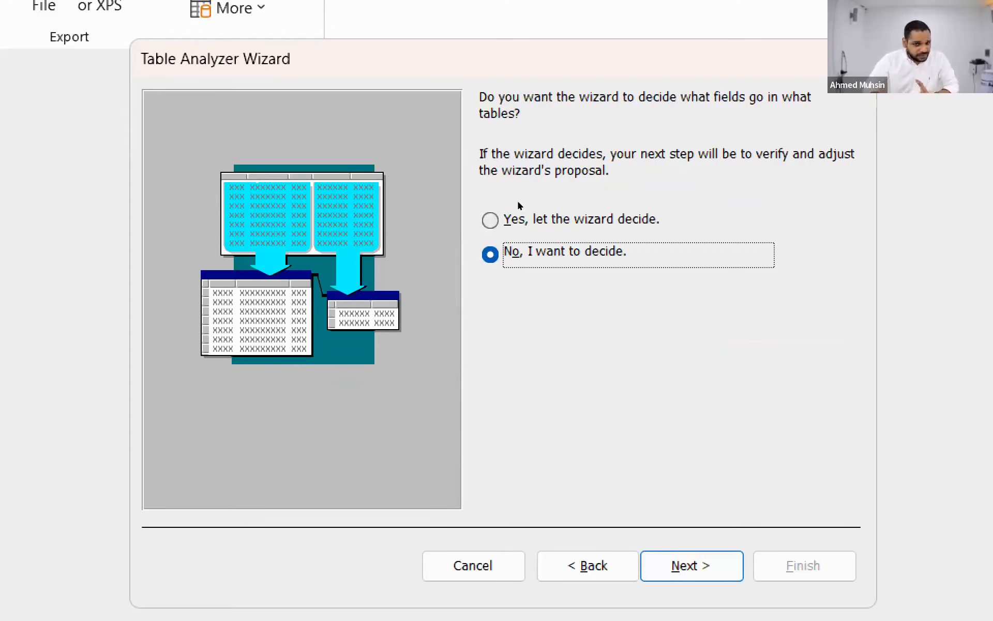
{"action": "key", "text": "Return"}
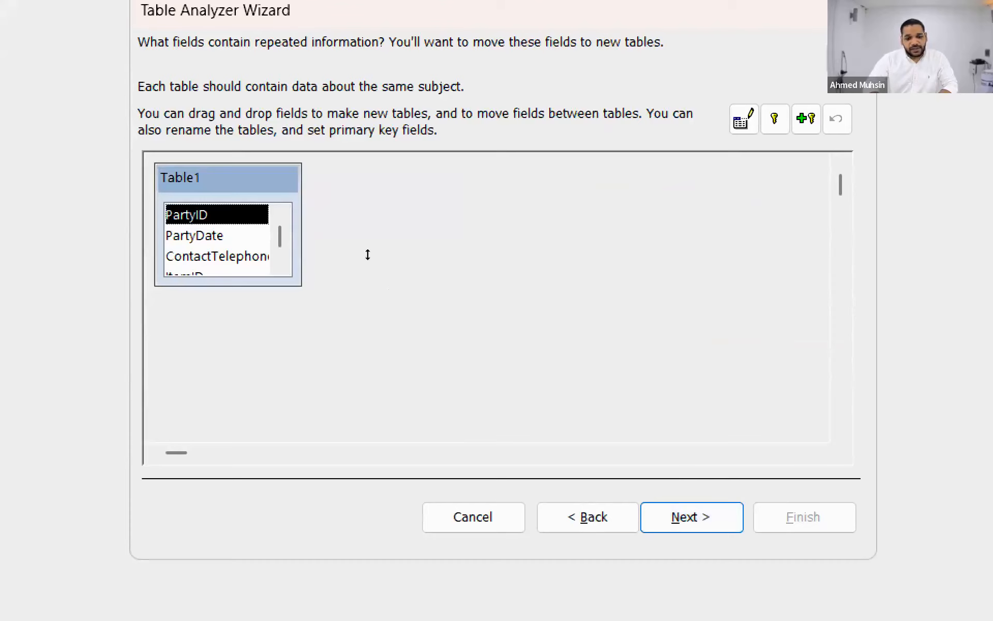
- Enlarge the Table1 box to show all its fields and split ItemID off into a new table named tblItem
{"action": "left_click_drag", "start_coordinate": [367, 254], "coordinate": [370, 300]}
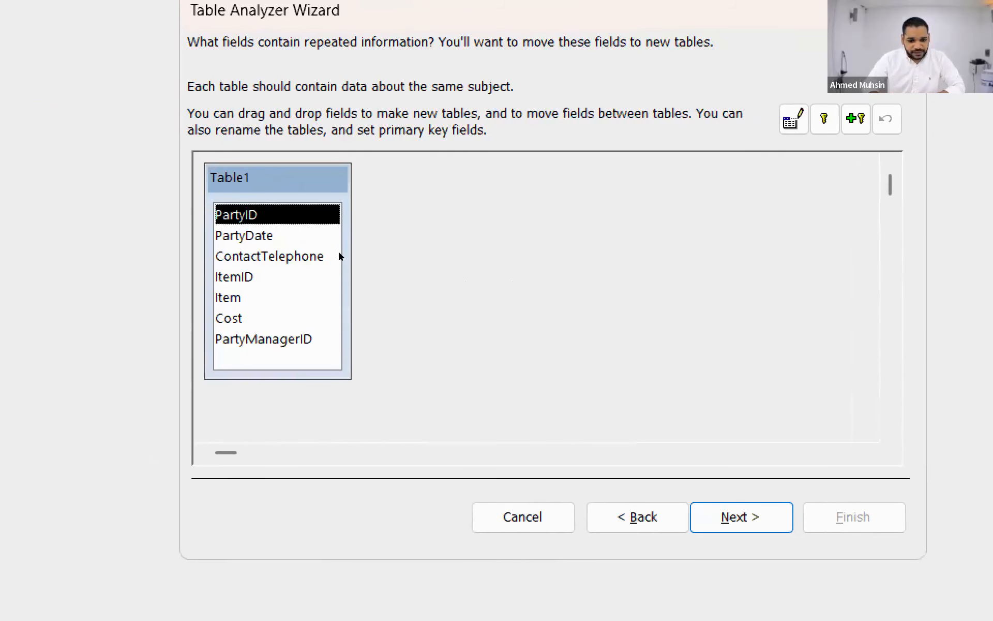
{"action": "left_click_drag", "start_coordinate": [339, 275], "coordinate": [338, 286]}
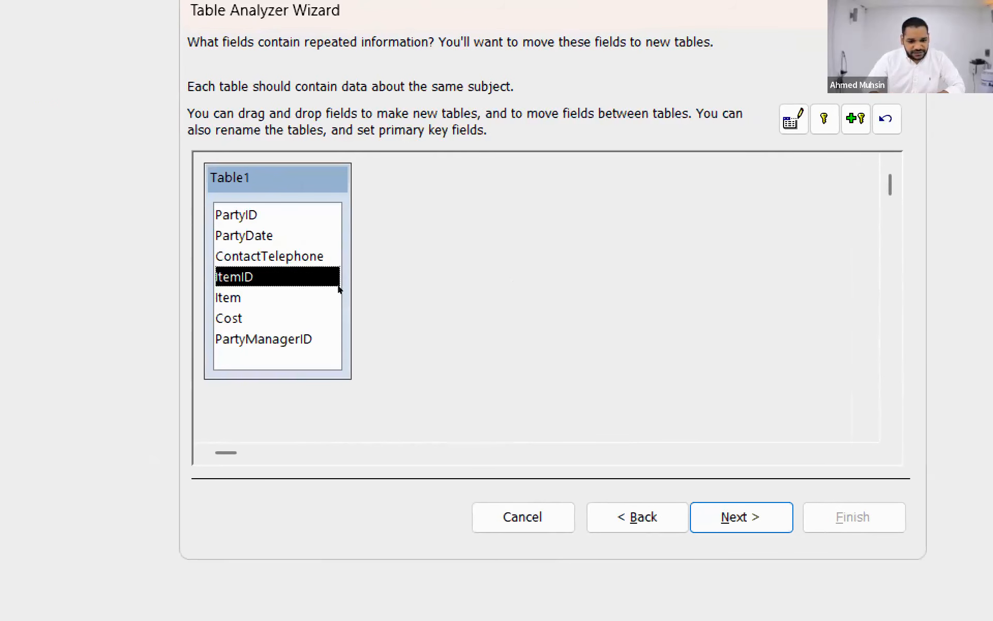
{"action": "left_click", "coordinate": [337, 339]}
{"action": "left_click", "coordinate": [337, 274]}
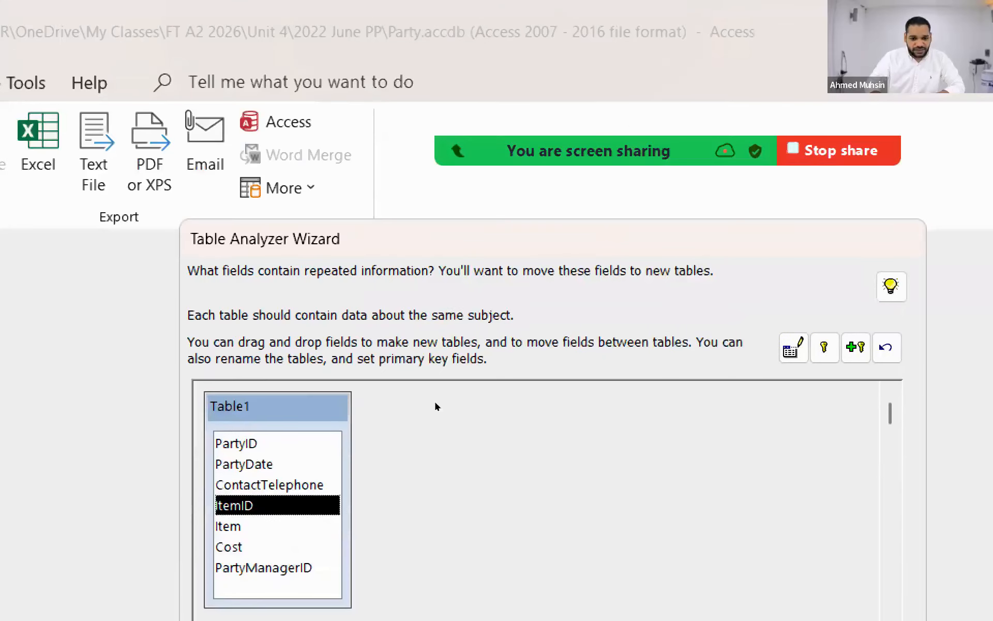
{"action": "left_click_drag", "start_coordinate": [337, 501], "coordinate": [450, 464]}
{"action": "left_click_drag", "start_coordinate": [450, 242], "coordinate": [467, 236]}
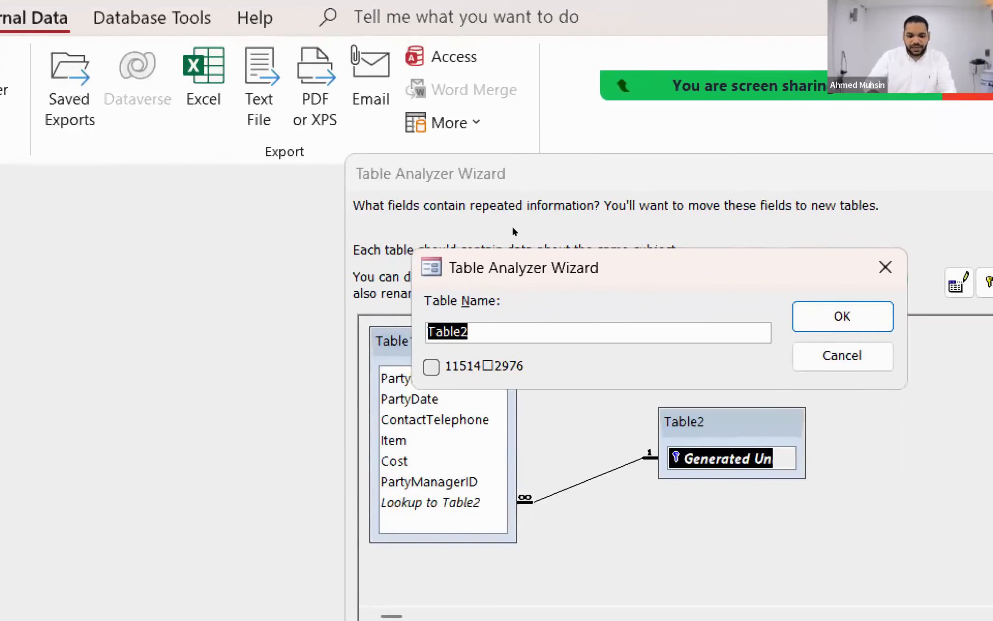
{"action": "type", "text": "tblItem"}
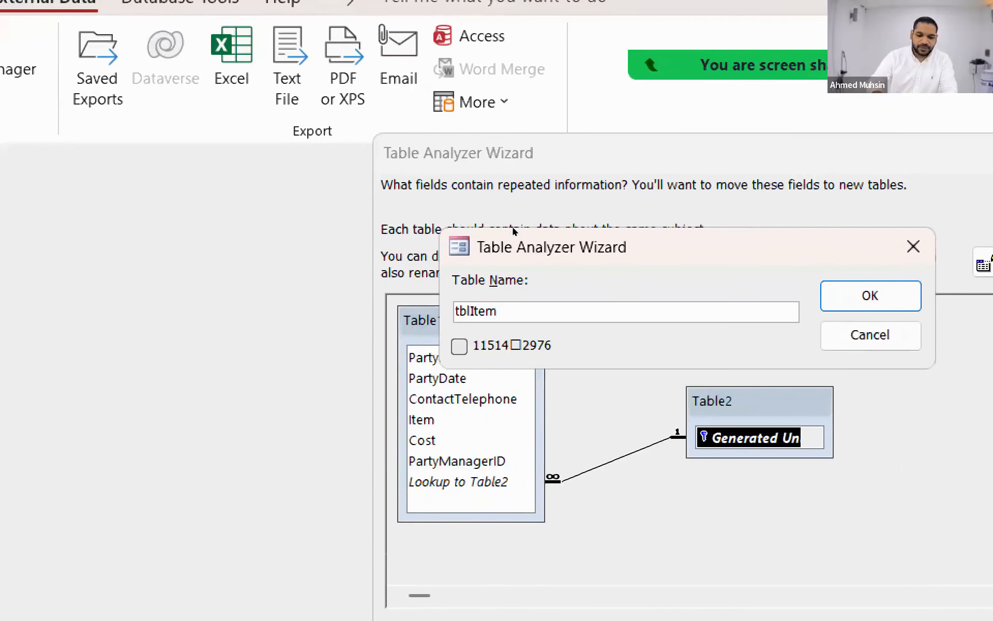
{"action": "key", "text": "Return"}
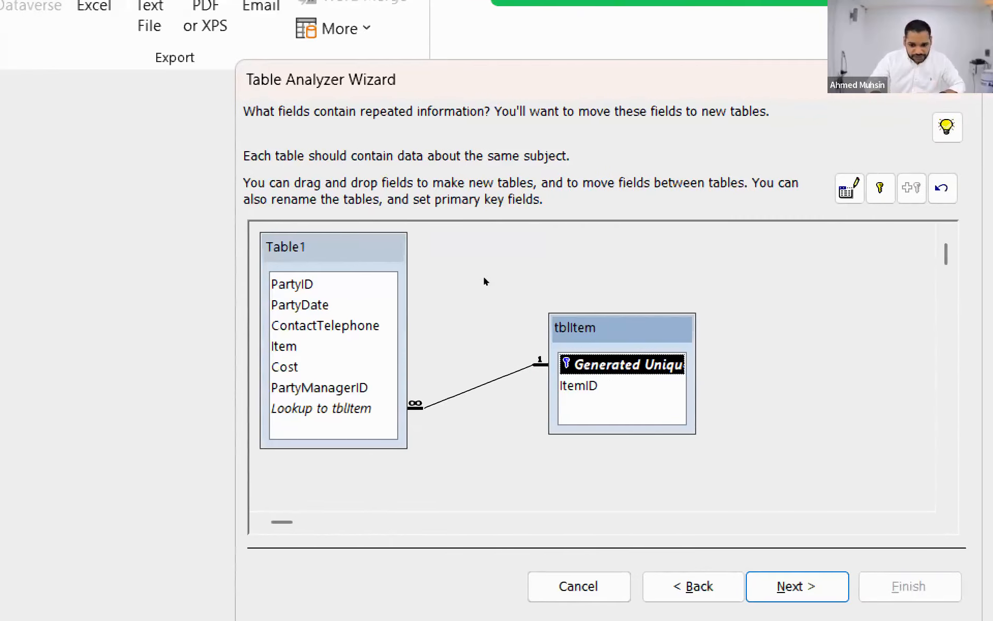
- Make ItemID the primary key of tblItem and move the Item and Cost fields from Table1 into it
{"action": "key", "text": "Down"}
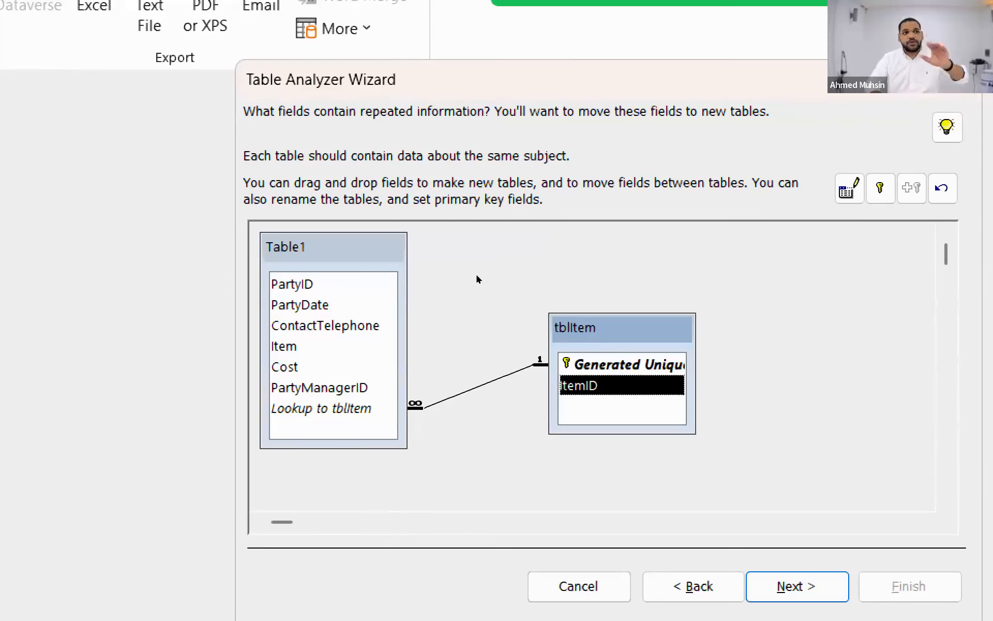
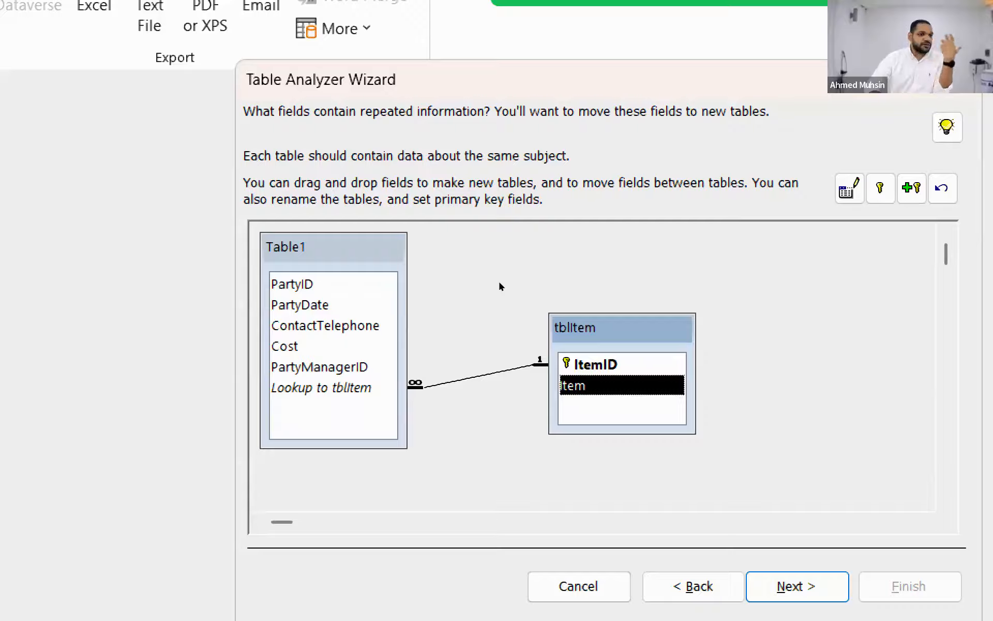
{"action": "left_click", "coordinate": [503, 240]}
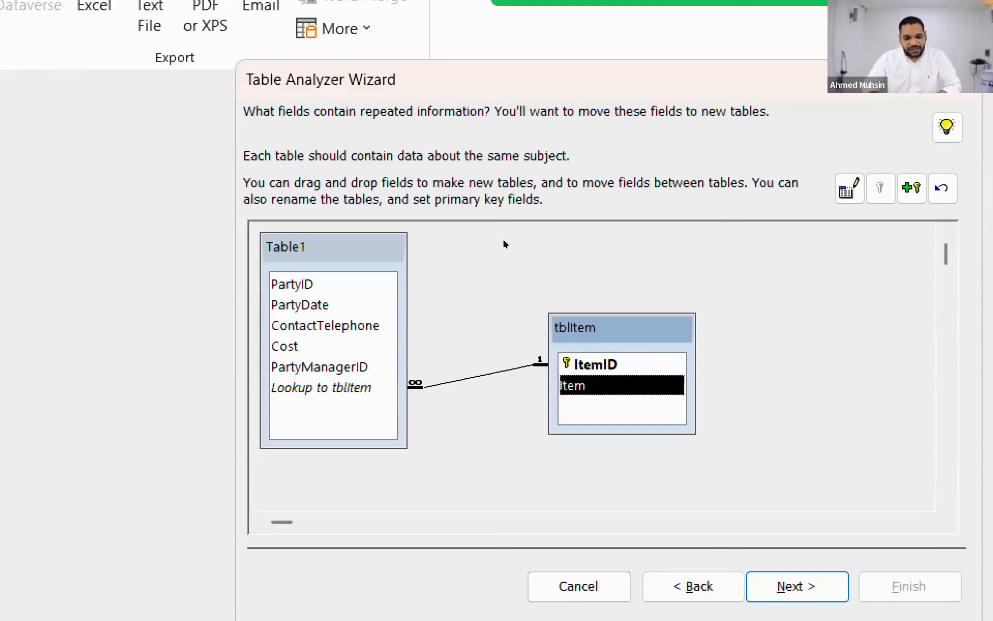
{"action": "left_click_drag", "start_coordinate": [504, 240], "coordinate": [462, 282]}
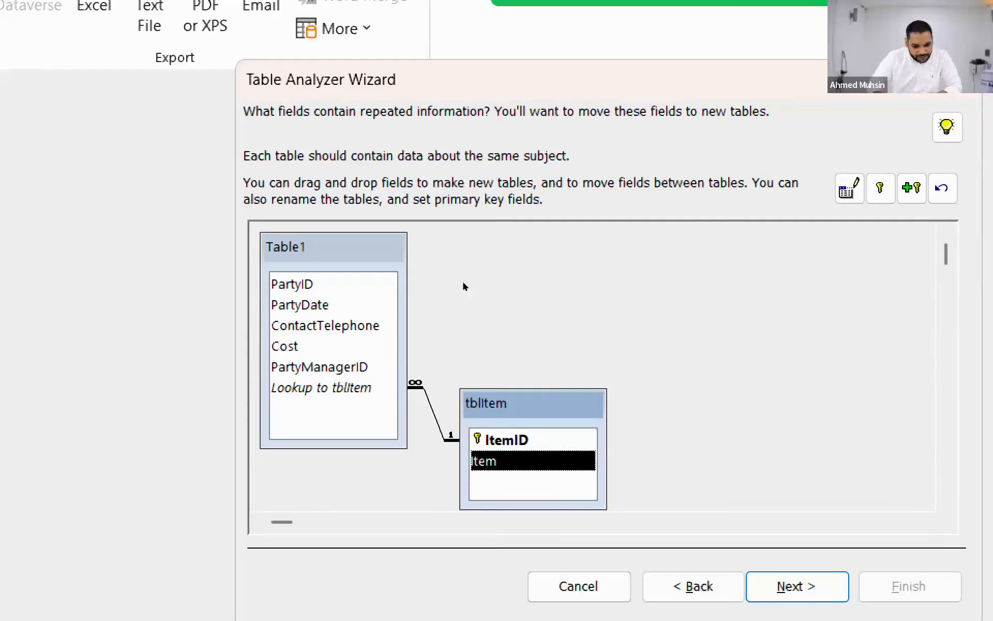
{"action": "left_click_drag", "start_coordinate": [290, 346], "coordinate": [454, 325]}
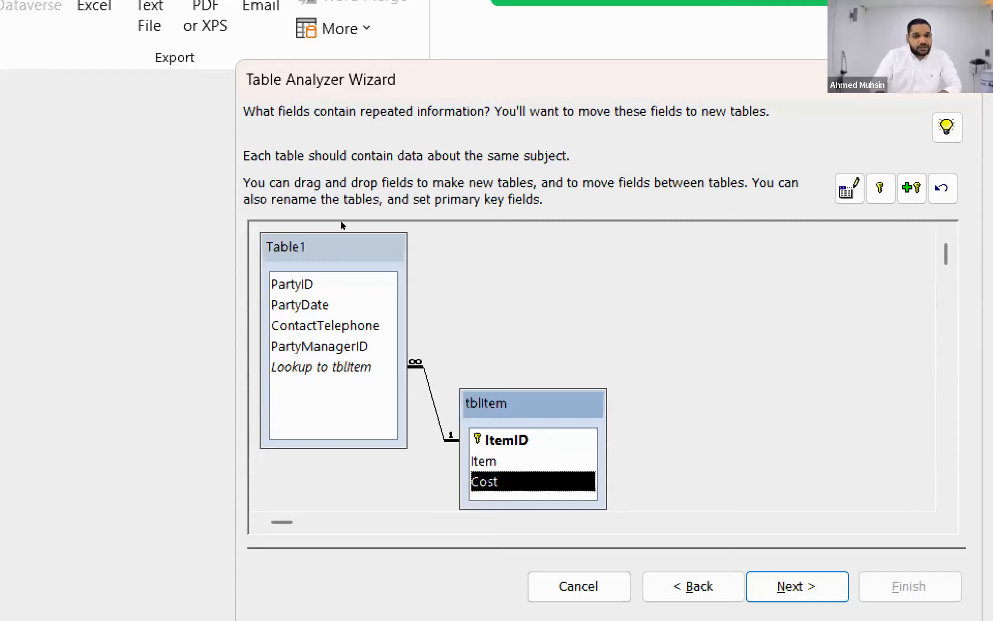
- Split the PartyID field off from Table1 into a new table named tblParty
{"action": "left_click_drag", "start_coordinate": [336, 284], "coordinate": [450, 198]}
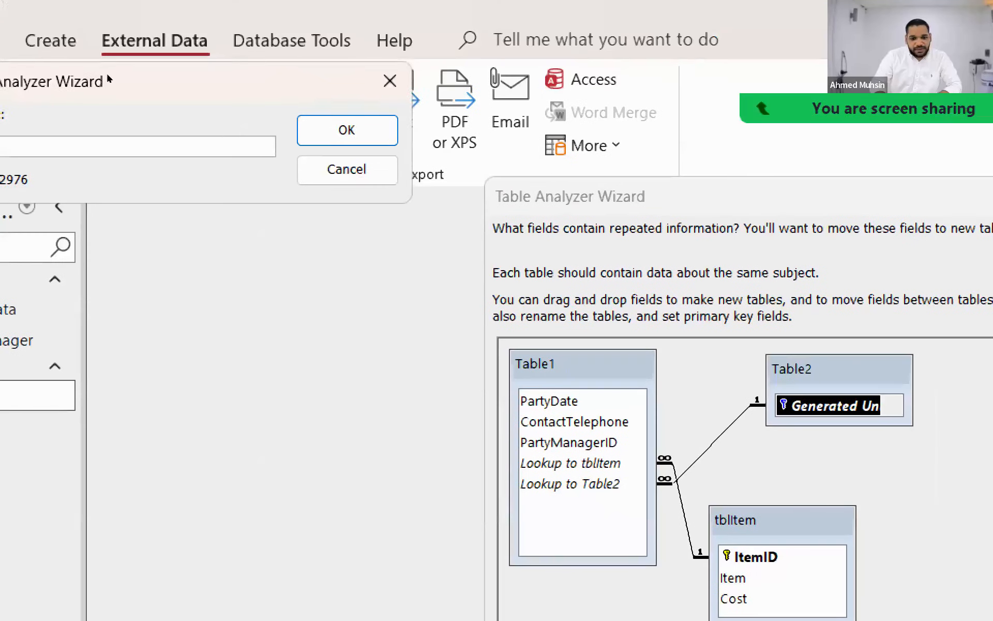
{"action": "left_click_drag", "start_coordinate": [107, 78], "coordinate": [279, 200]}
{"action": "type", "text": "tbl"}
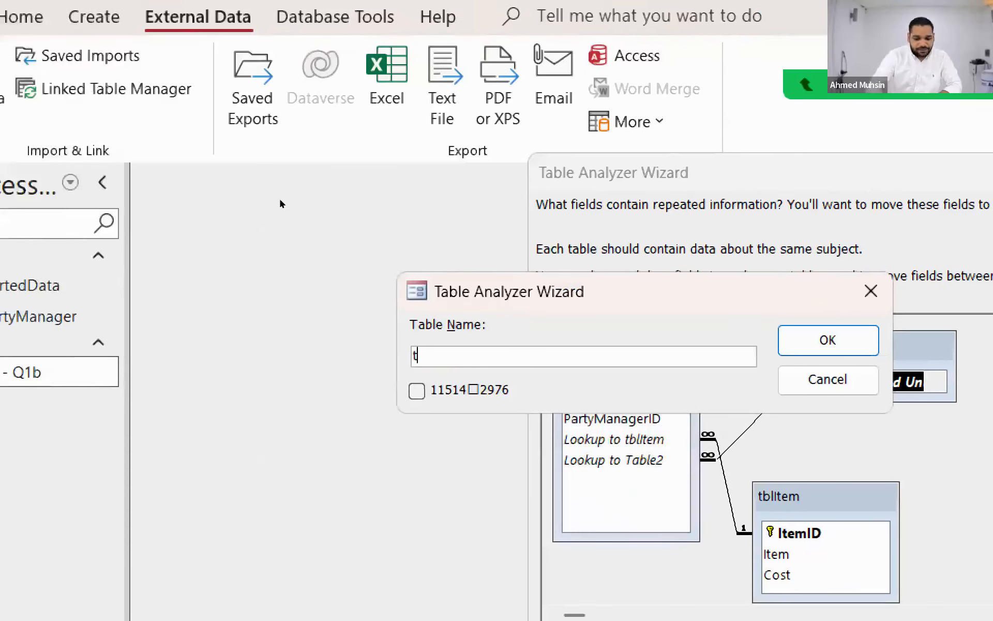
{"action": "type", "text": "Party"}
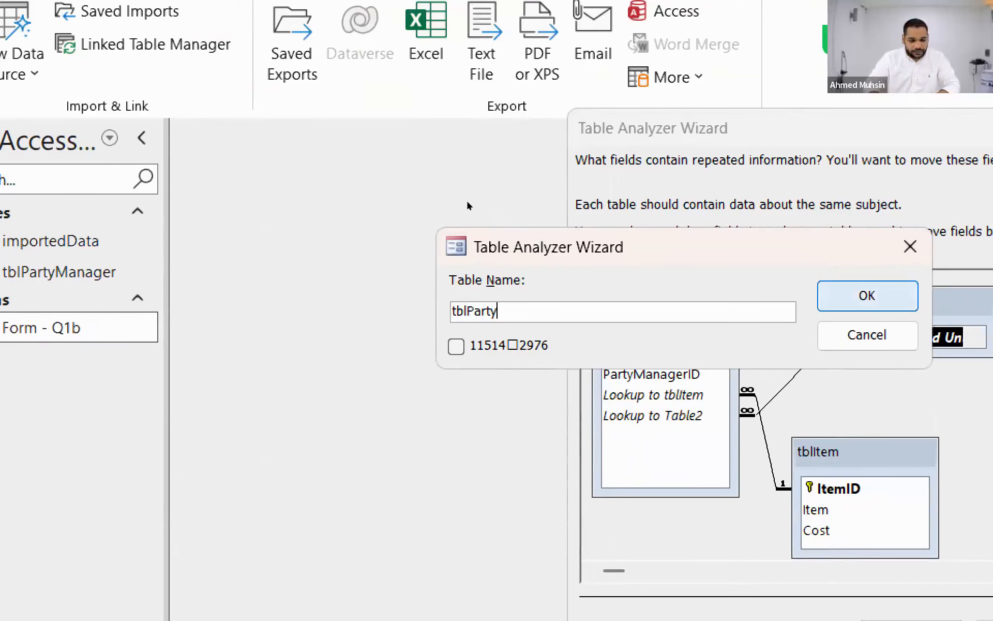
{"action": "key", "text": "Return"}
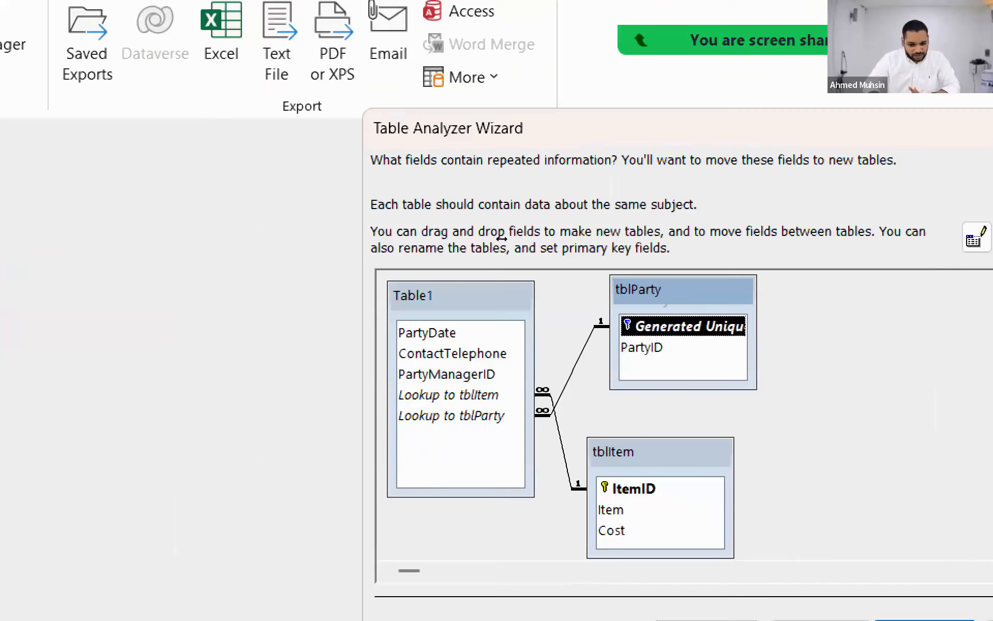
- Make PartyID the primary key of tblParty and move PartyDate, ContactTelephone and PartyManagerID from Table1 into it
{"action": "key", "text": "Down"}
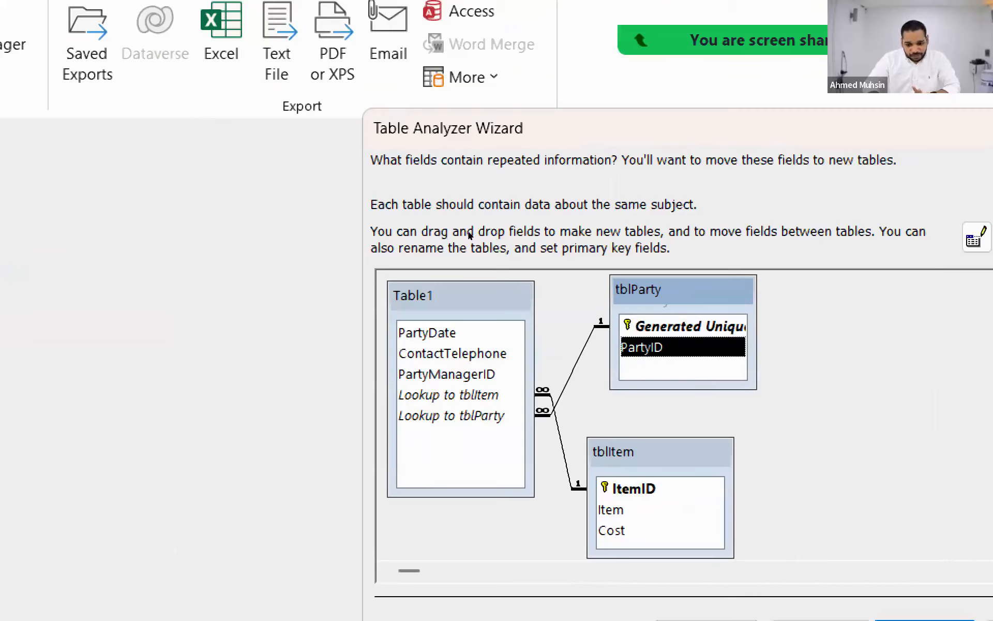
{"action": "left_click", "coordinate": [915, 237]}
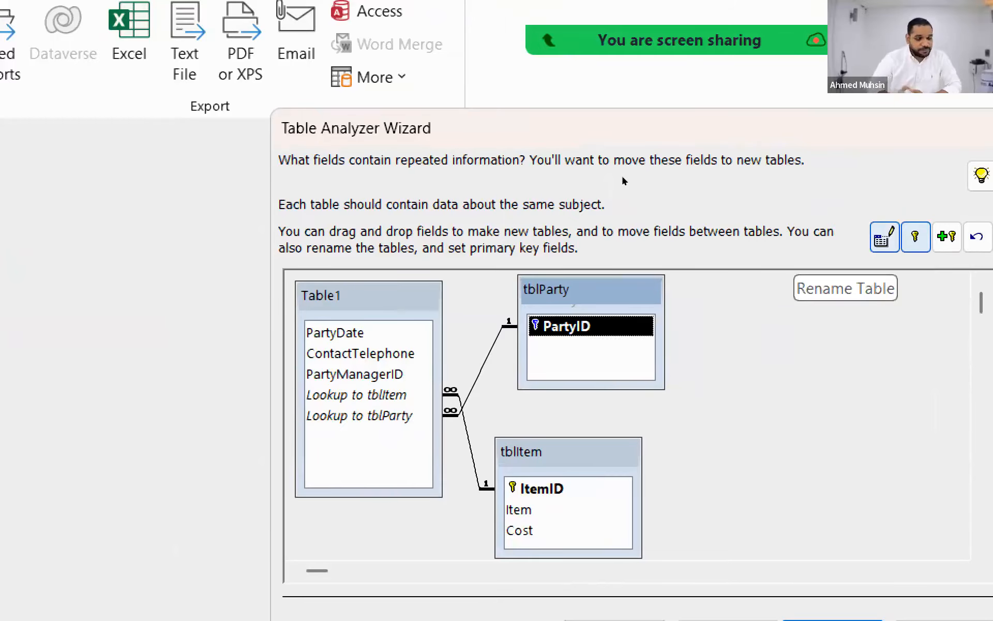
{"action": "left_click_drag", "start_coordinate": [327, 332], "coordinate": [569, 341]}
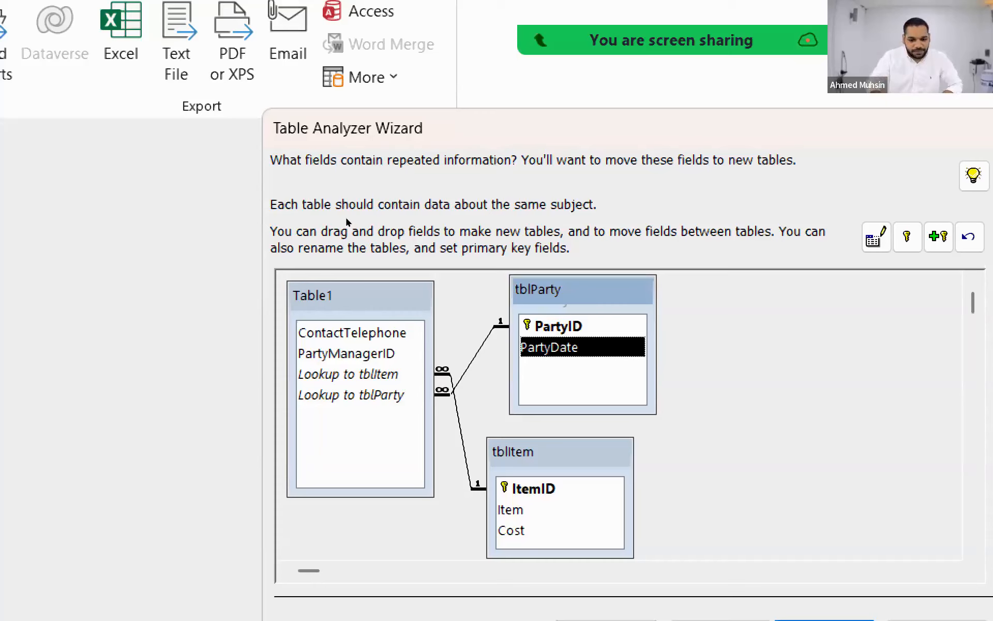
{"action": "left_click_drag", "start_coordinate": [351, 333], "coordinate": [583, 367]}
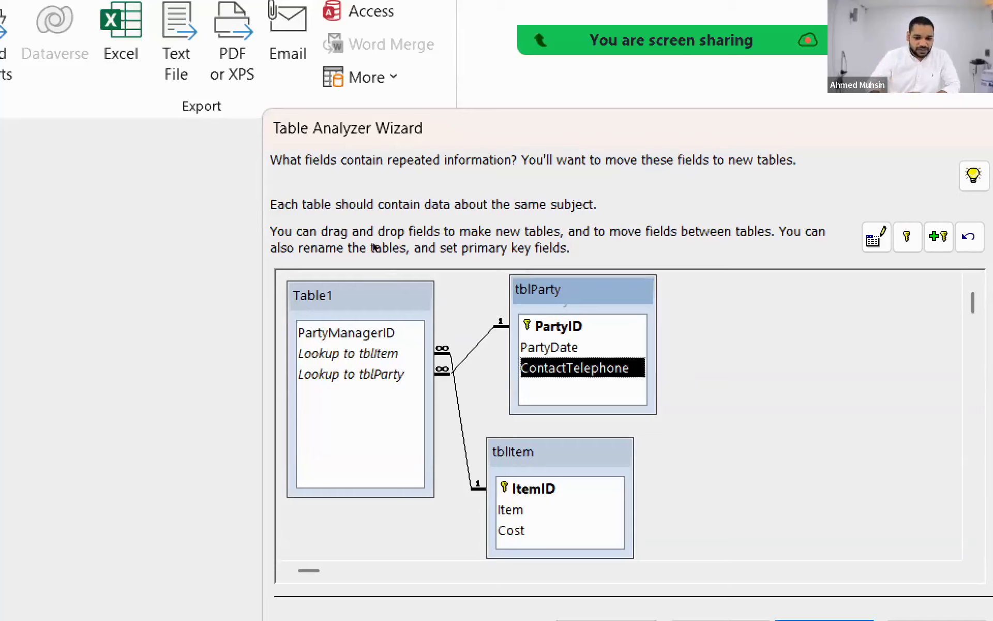
{"action": "left_click_drag", "start_coordinate": [347, 332], "coordinate": [574, 386]}
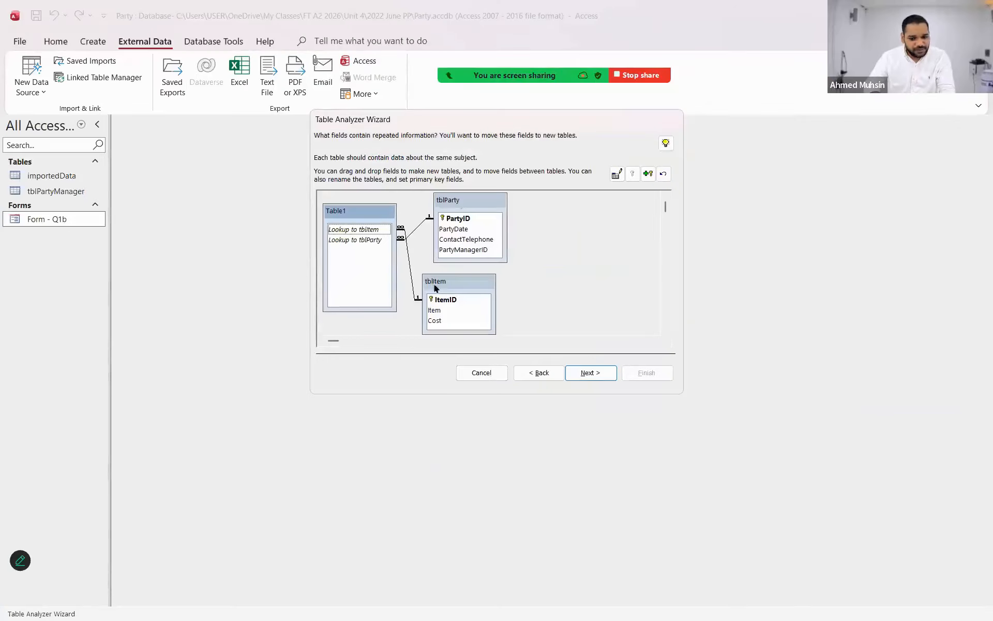
- Switch to File Explorer, open the Party extract text file and compare the Cost values across the Balloon for Birthday Child records
{"action": "key", "text": "alt+Tab"}
{"action": "key", "text": "alt+Tab"}
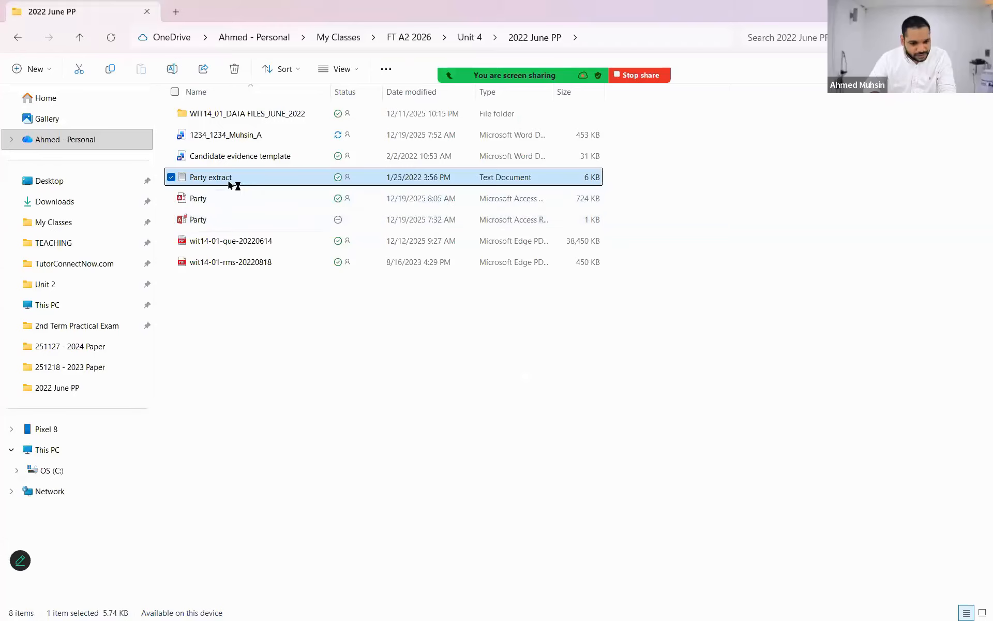
{"action": "key", "text": "Return"}
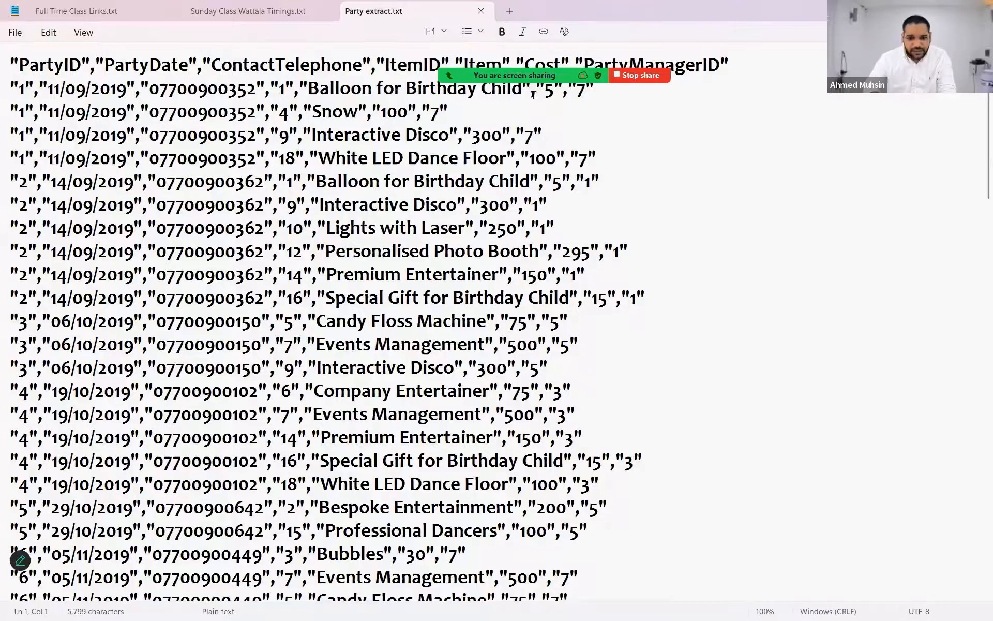
{"action": "left_click_drag", "start_coordinate": [544, 92], "coordinate": [554, 92]}
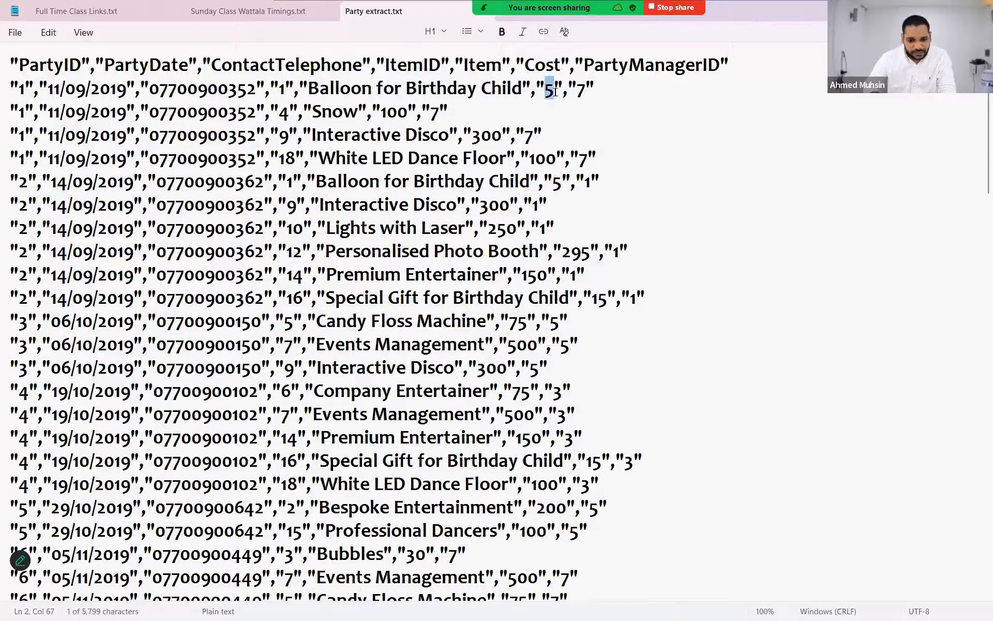
{"action": "left_click", "coordinate": [414, 181]}
{"action": "left_click_drag", "start_coordinate": [414, 181], "coordinate": [570, 182]}
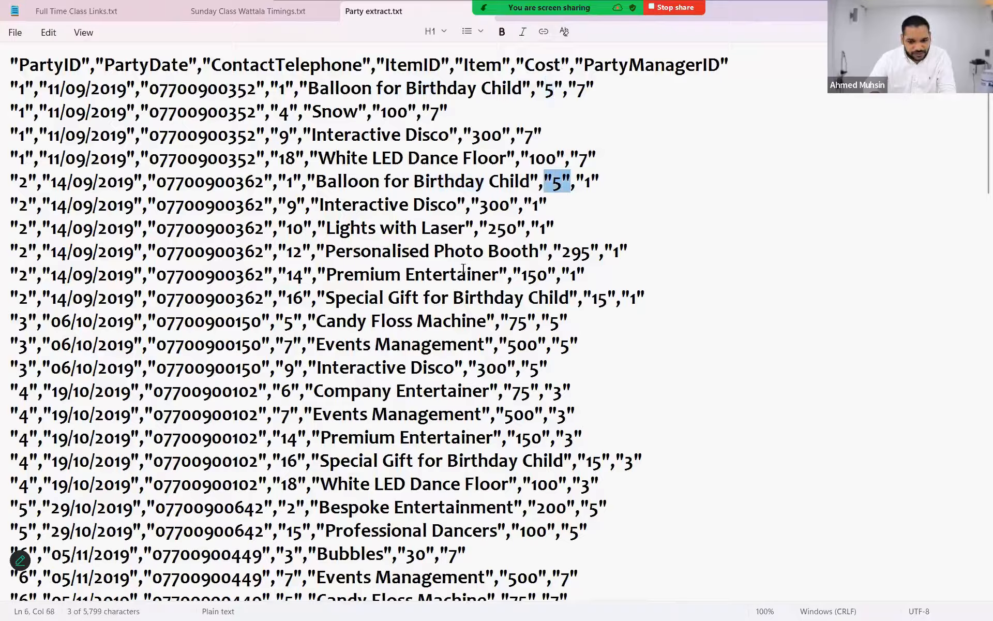
{"action": "scroll", "coordinate": [406, 392], "scroll_direction": "down", "scroll_amount": 1}
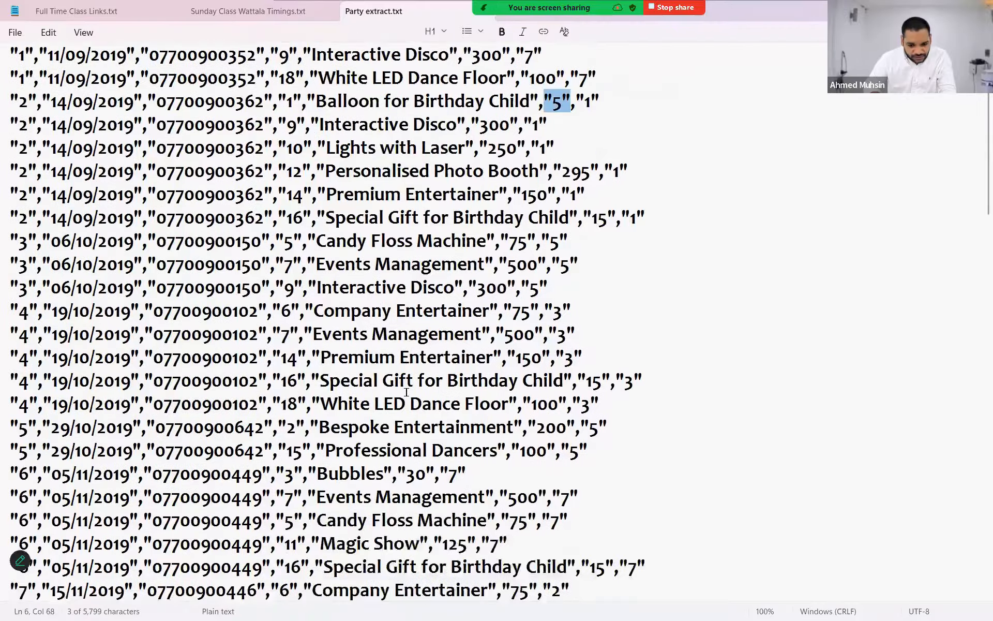
{"action": "scroll", "coordinate": [406, 392], "scroll_direction": "down", "scroll_amount": 1}
{"action": "scroll", "coordinate": [399, 403], "scroll_direction": "down", "scroll_amount": 2}
{"action": "scroll", "coordinate": [399, 405], "scroll_direction": "down", "scroll_amount": 2}
{"action": "left_click", "coordinate": [558, 481]}
{"action": "left_click_drag", "start_coordinate": [560, 480], "coordinate": [572, 481]}
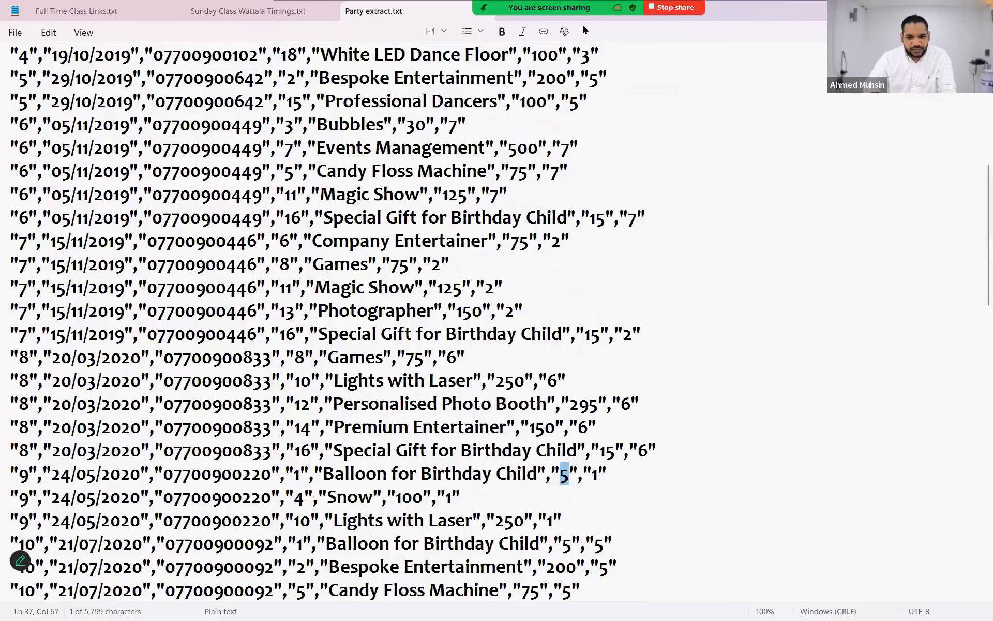
- Switch back to the Table Analyzer in Access and rename Table1 to tblPartyItems
{"action": "key", "text": "ctrl+shift+Tab"}
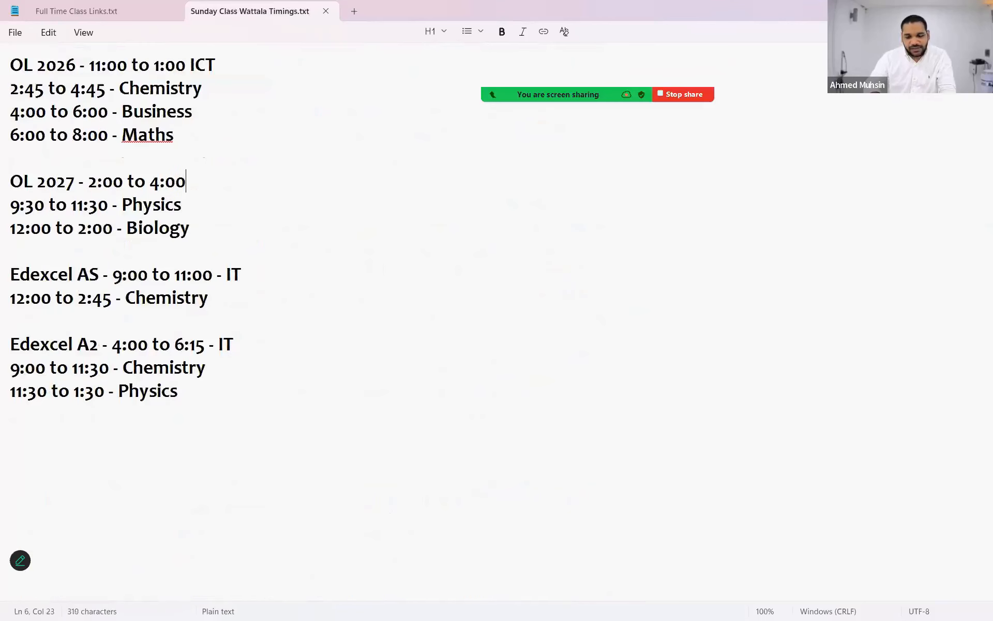
{"action": "key", "text": "alt+Tab"}
{"action": "key", "text": "alt+Tab"}
{"action": "key", "text": "Tab"}
{"action": "left_click", "coordinate": [755, 229]}
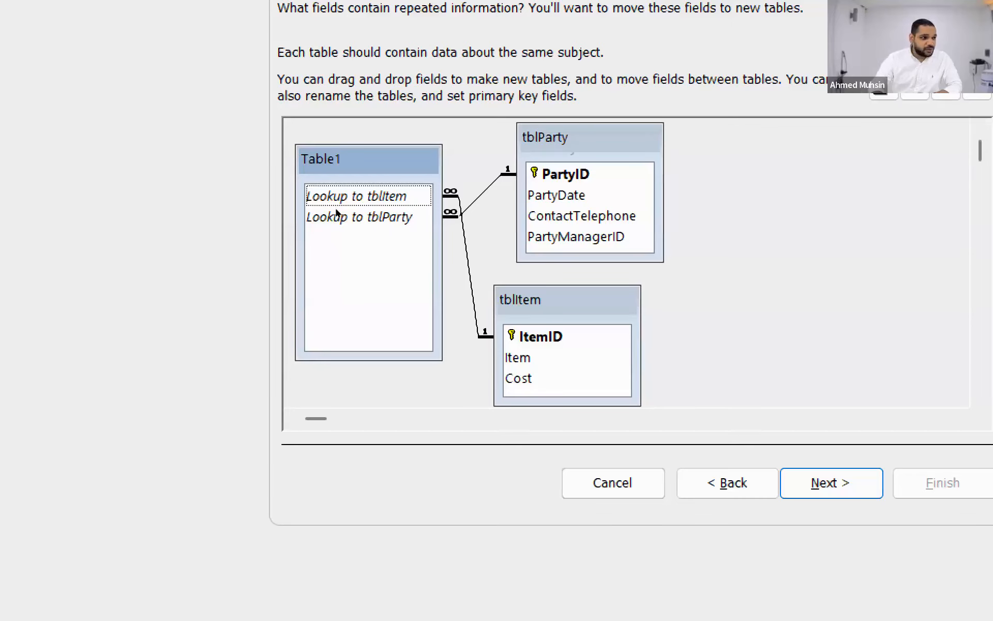
{"action": "left_click", "coordinate": [336, 210]}
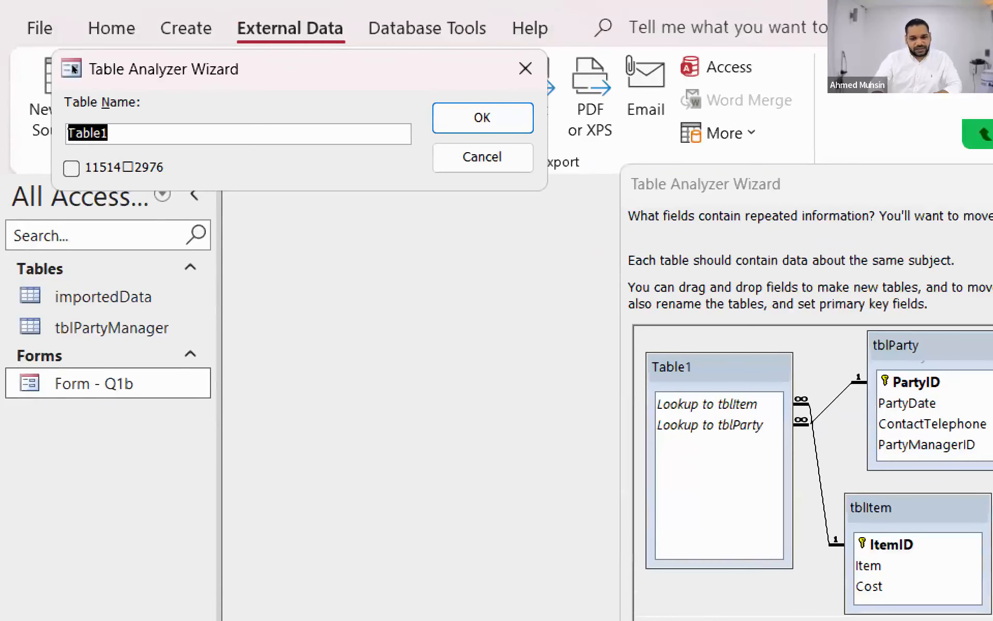
{"action": "left_click_drag", "start_coordinate": [73, 69], "coordinate": [475, 220]}
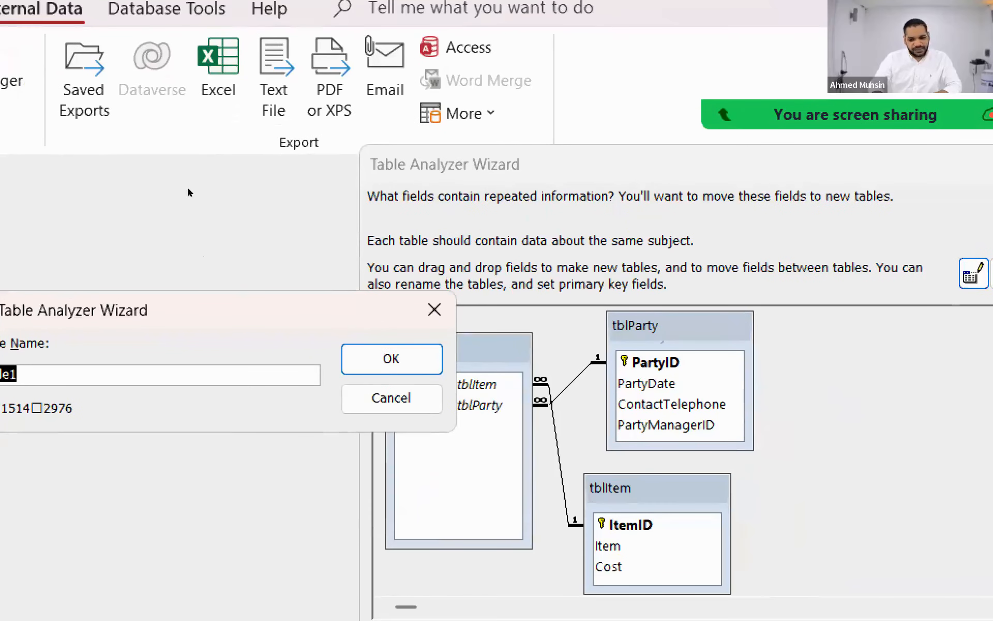
{"action": "left_click_drag", "start_coordinate": [65, 301], "coordinate": [281, 174]}
{"action": "type", "text": "t"}
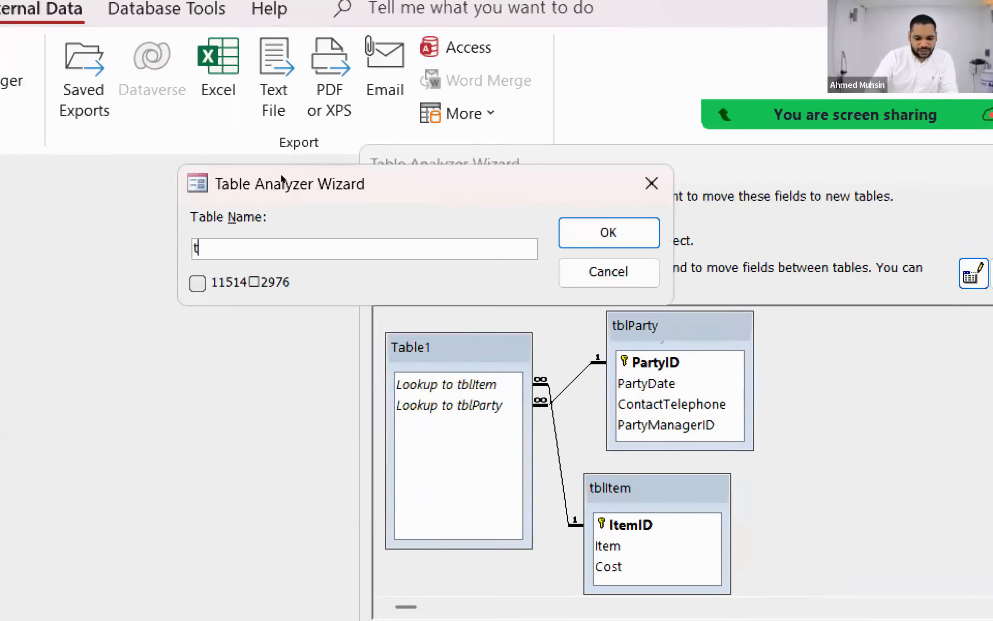
{"action": "type", "text": "blPartyItems"}
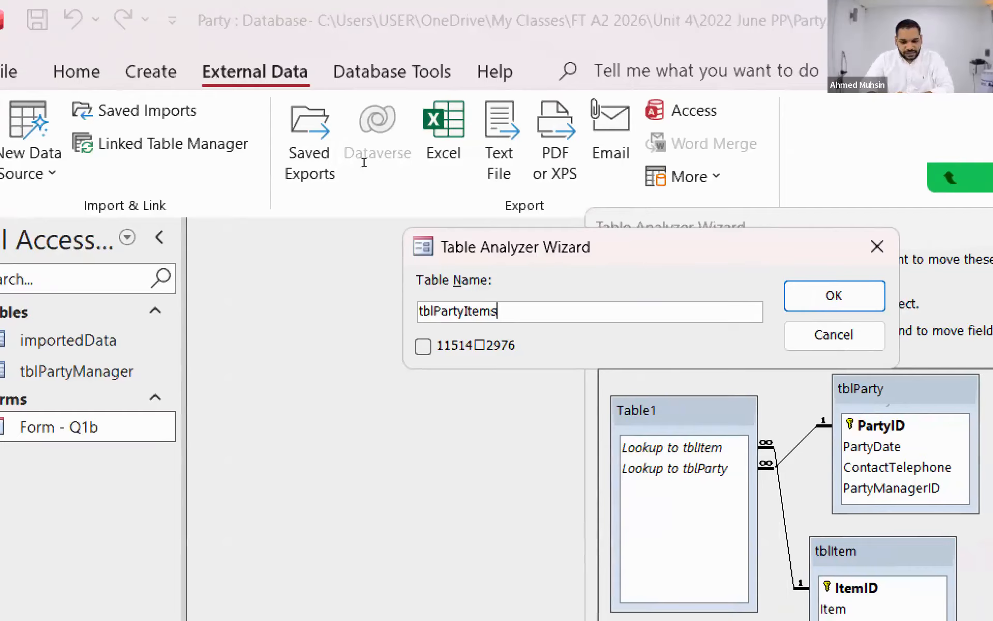
{"action": "key", "text": "Return"}
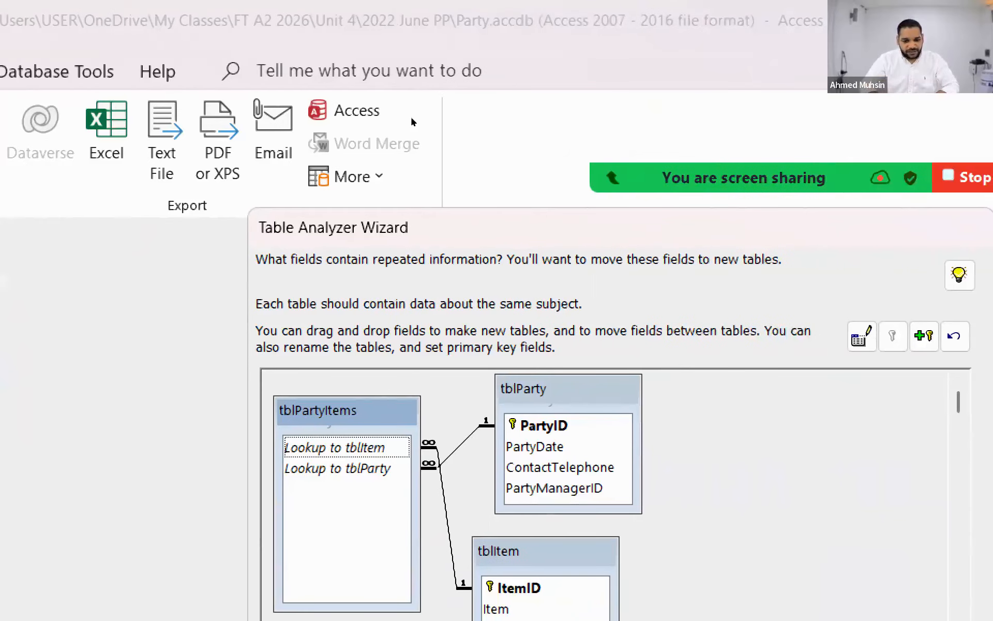
- Finish the table analysis without creating a query and close the import dialog without saving the import steps
{"action": "left_click_drag", "start_coordinate": [787, 223], "coordinate": [740, 203]}
{"action": "left_click_drag", "start_coordinate": [410, 118], "coordinate": [413, 81]}
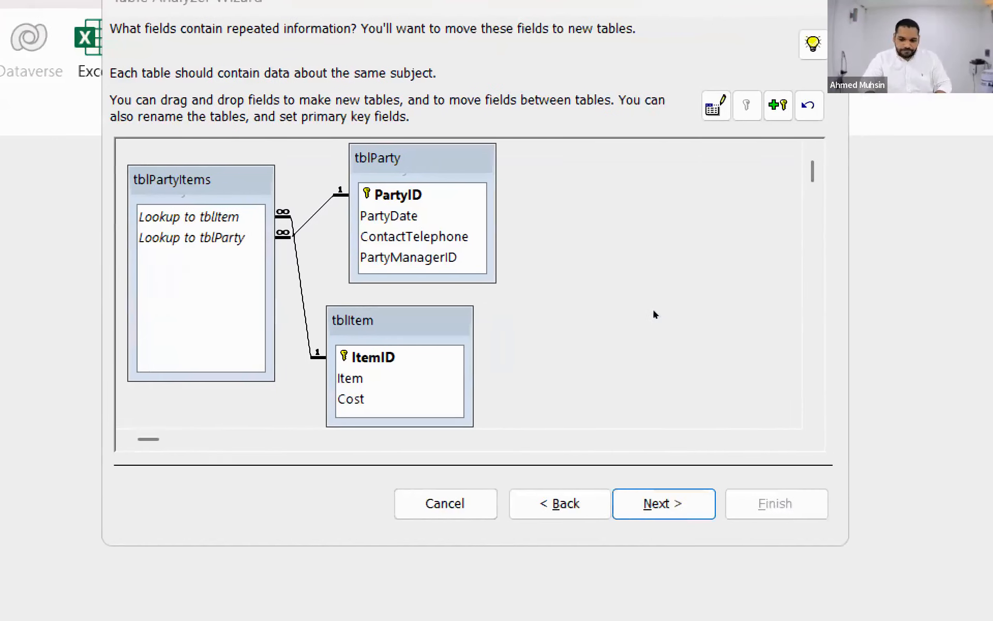
{"action": "key", "text": "Return"}
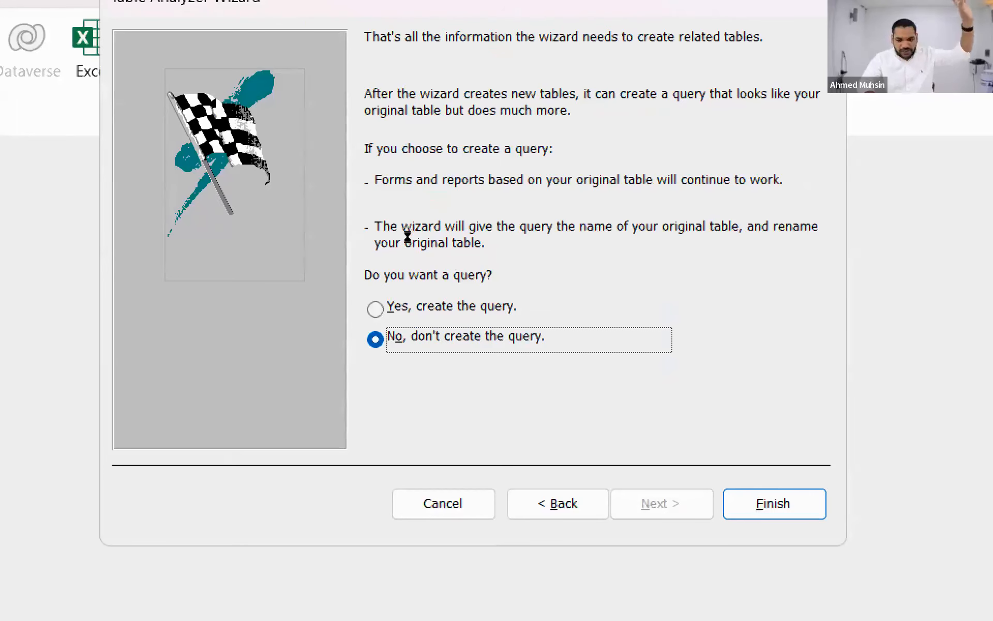
{"action": "left_click", "coordinate": [774, 503]}
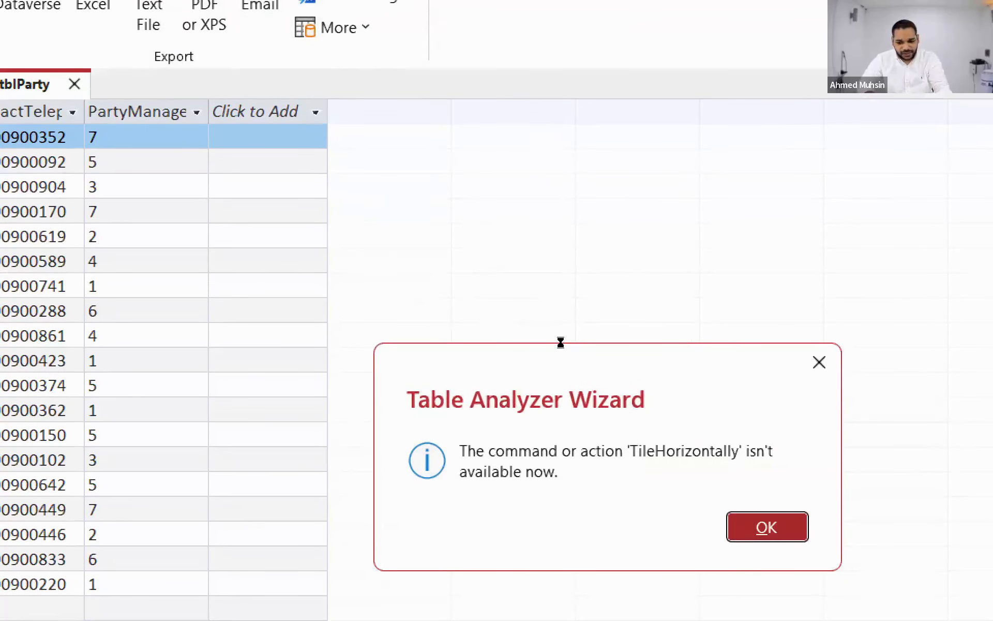
{"action": "left_click", "coordinate": [766, 526]}
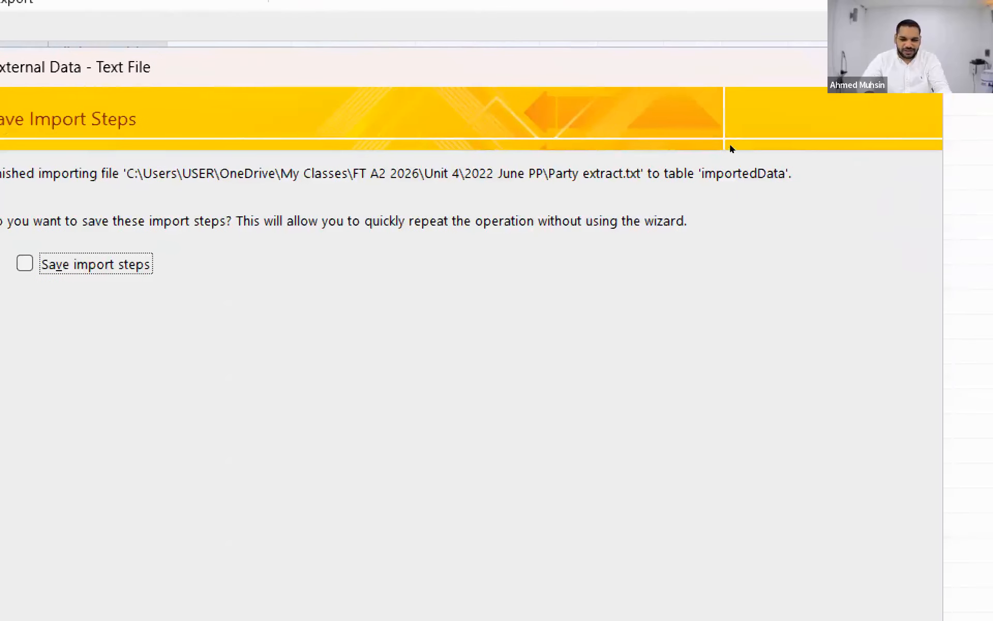
{"action": "key", "text": "Escape"}
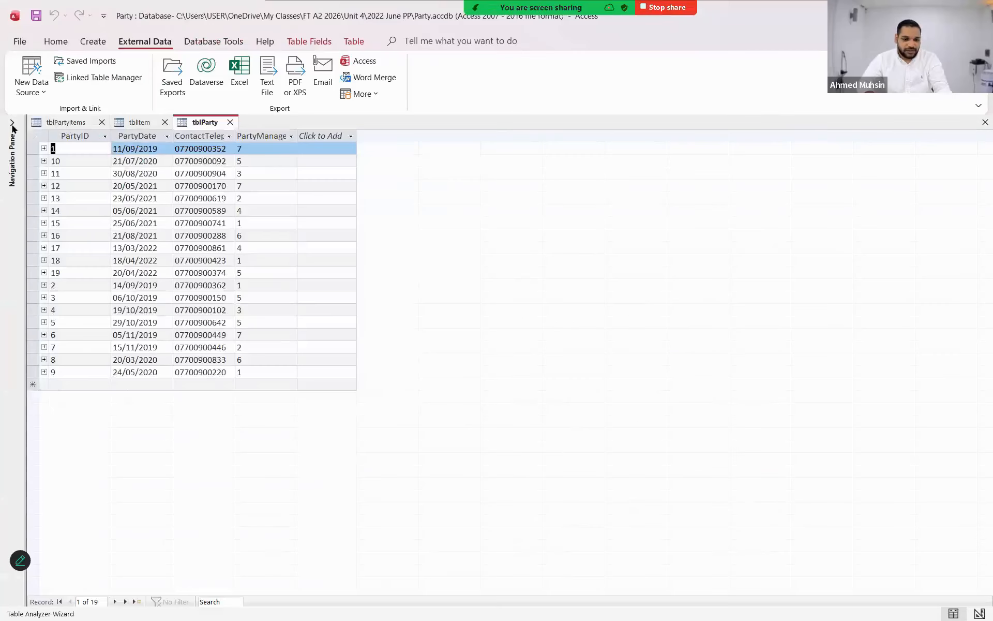
- Show the list of database objects and check the data structure requirements in part (c) of the question paper PDF
{"action": "left_click", "coordinate": [11, 124]}
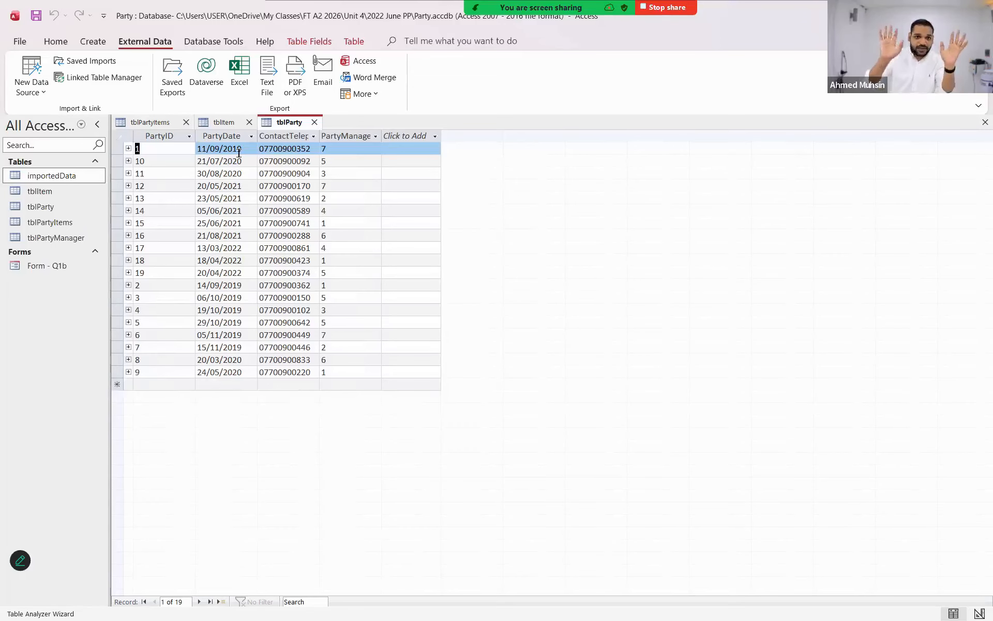
{"action": "key", "text": "alt+Tab"}
{"action": "key", "text": "Tab"}
{"action": "key", "text": "Tab"}
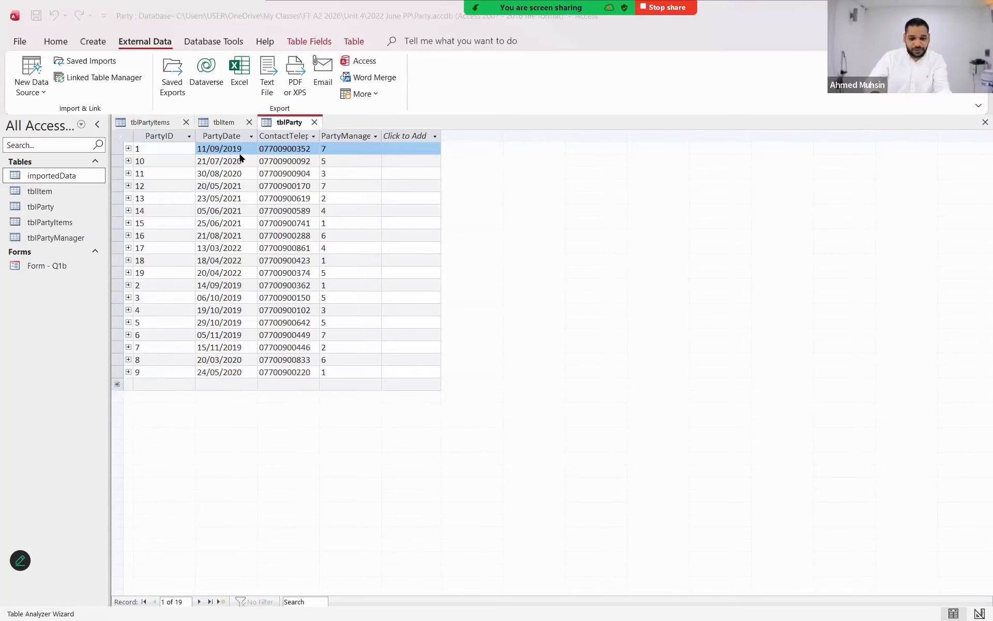
{"action": "key", "text": "Tab"}
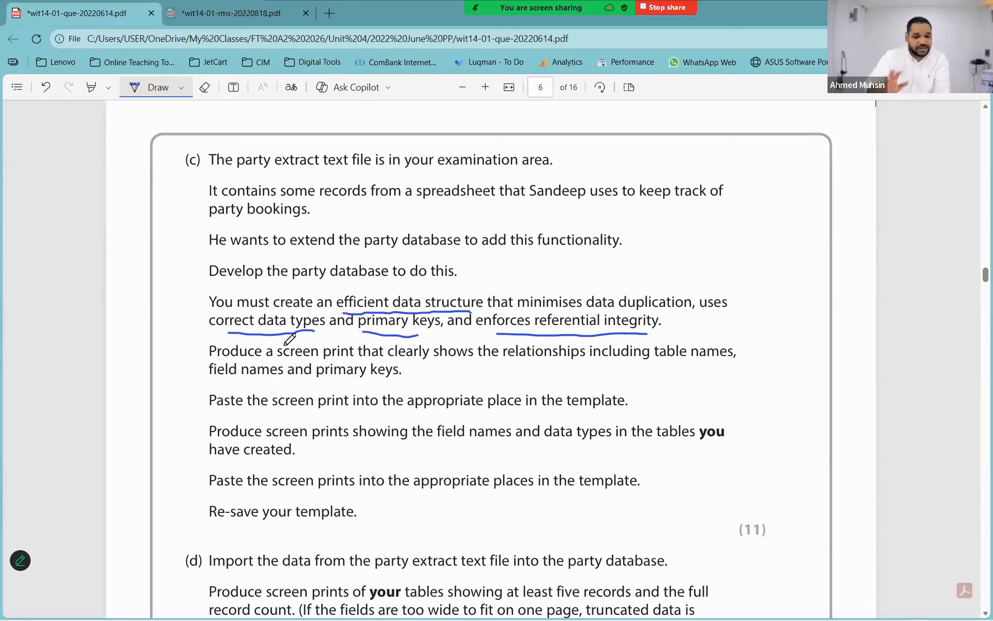
{"action": "key", "text": "alt+Tab"}
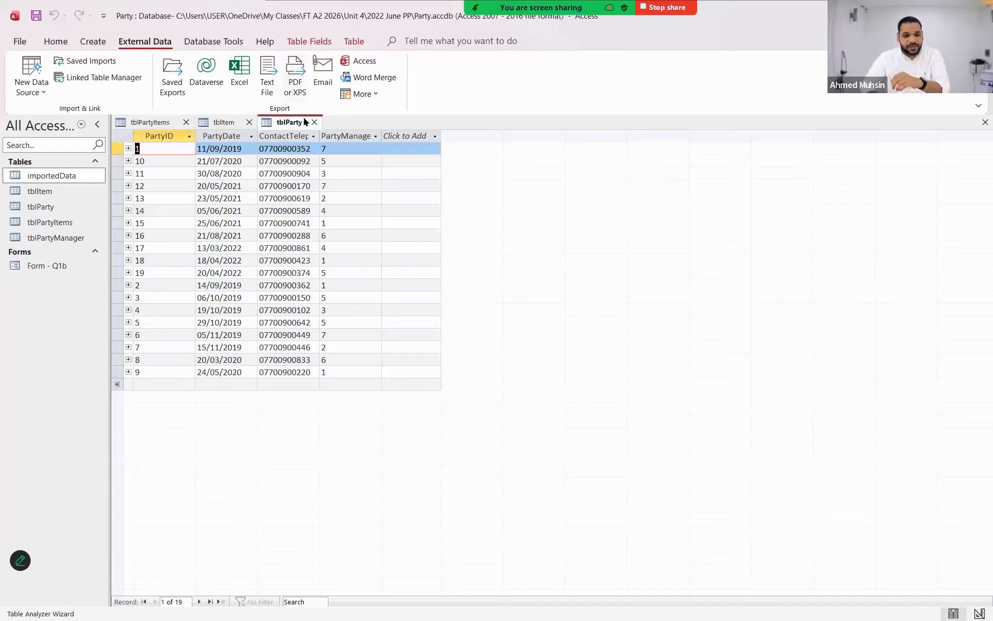
- Close the open tblParty, tblItem and tblPartyItems tables and display the relationships between the database tables
{"action": "left_click", "coordinate": [315, 122]}
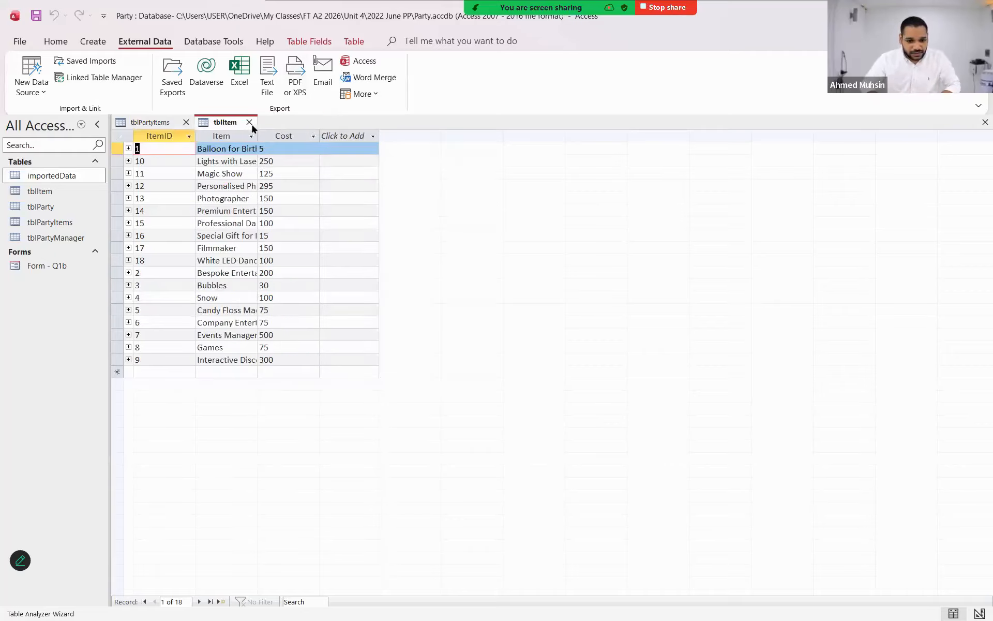
{"action": "left_click", "coordinate": [249, 122]}
{"action": "left_click", "coordinate": [187, 122]}
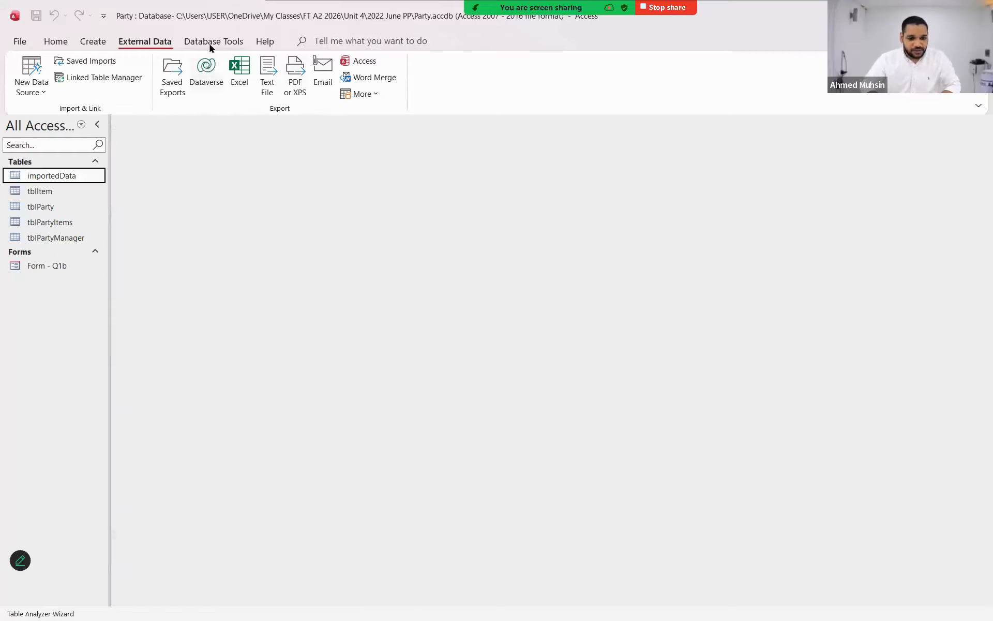
{"action": "left_click", "coordinate": [210, 45]}
{"action": "left_click", "coordinate": [185, 85]}
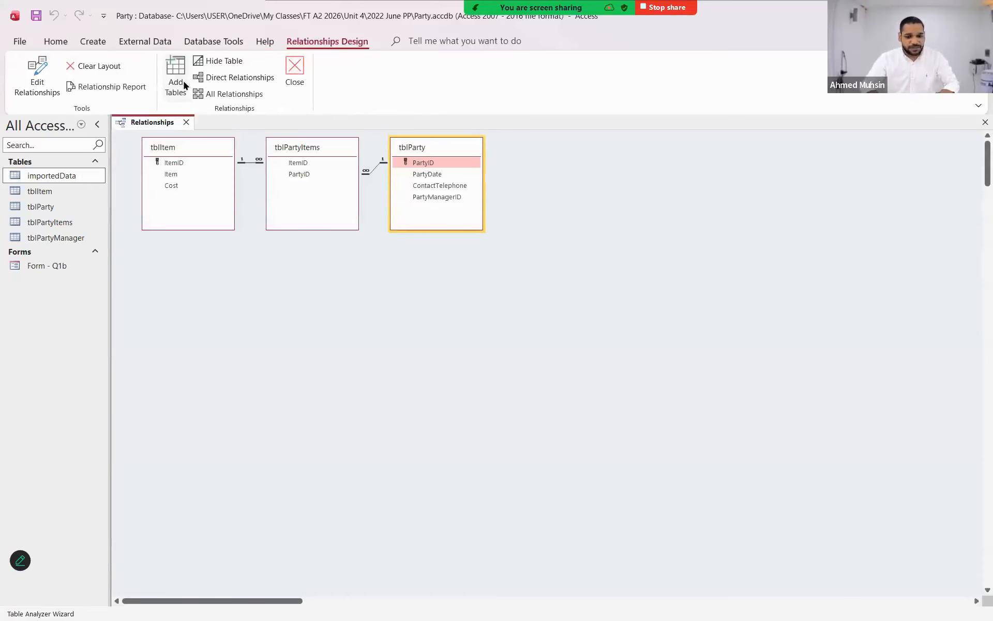
{"action": "left_click", "coordinate": [245, 162]}
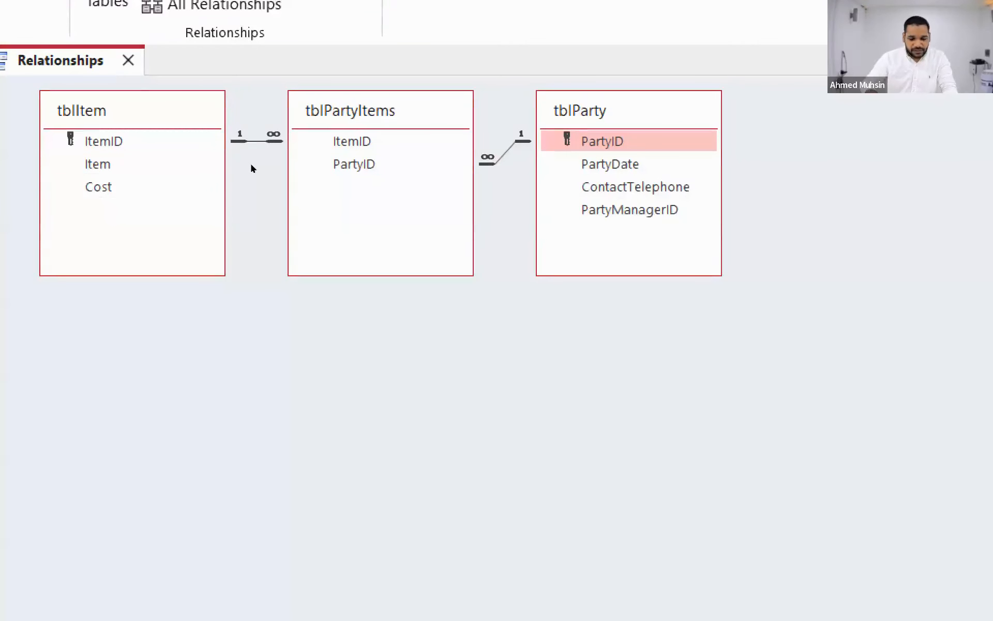
- Move the tblPartyItems box below the other two tables and delete the relationship between tblItem and tblPartyItems
{"action": "left_click_drag", "start_coordinate": [317, 111], "coordinate": [461, 423]}
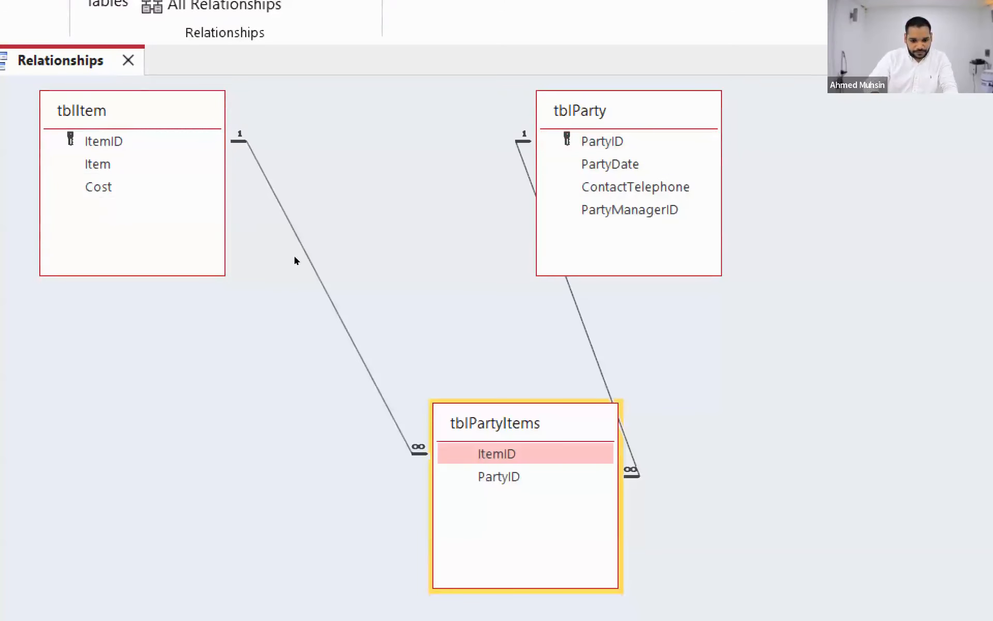
{"action": "left_click", "coordinate": [293, 253]}
{"action": "left_click", "coordinate": [300, 255]}
{"action": "key", "text": "Delete"}
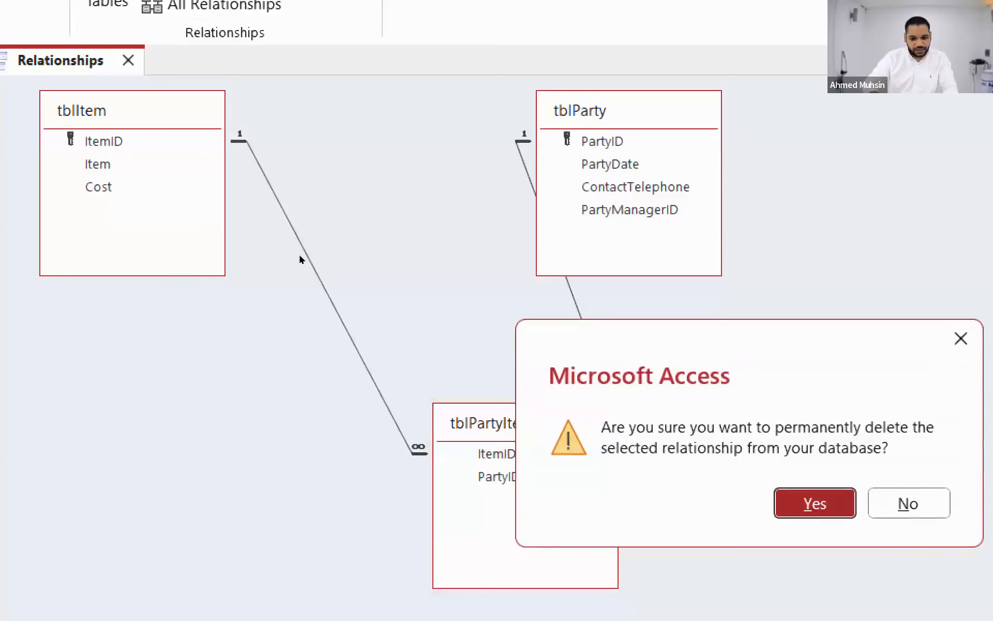
{"action": "key", "text": "Return"}
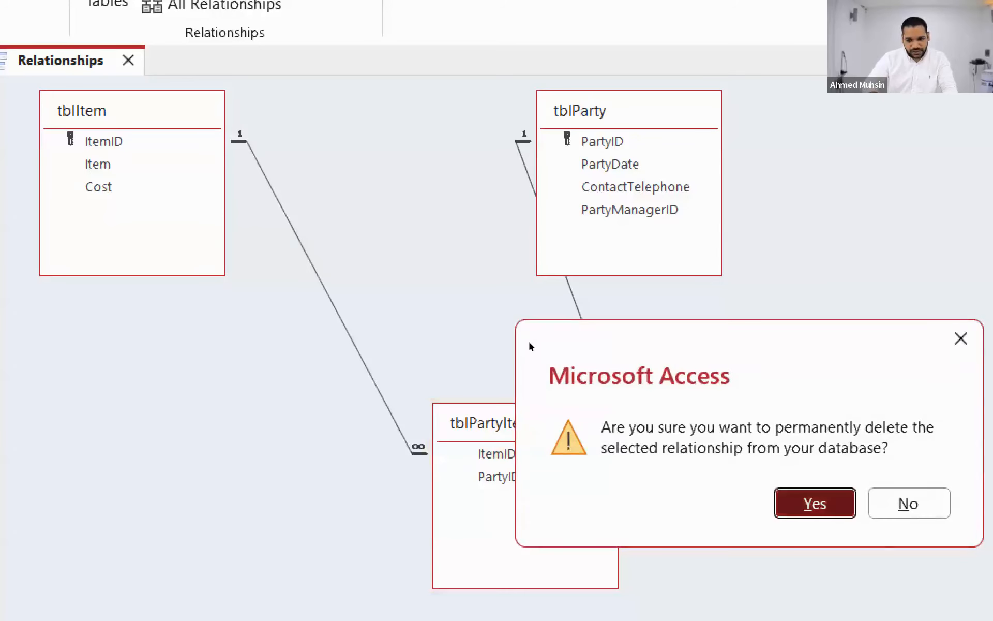
- Delete the relationship between tblParty and tblPartyItems and close the relationships layout
{"action": "left_click", "coordinate": [378, 177]}
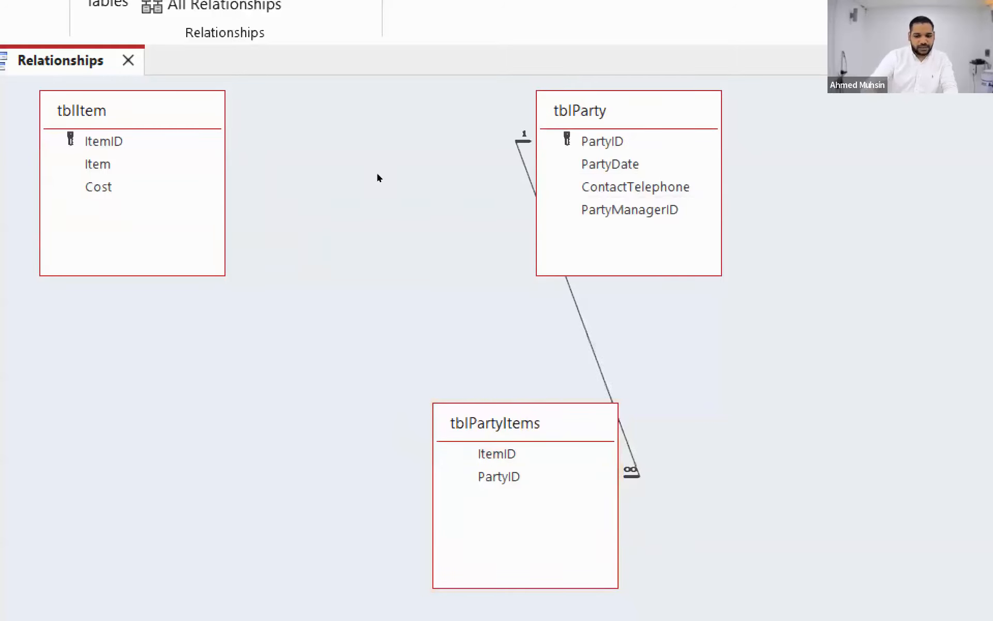
{"action": "key", "text": "Delete"}
{"action": "key", "text": "Return"}
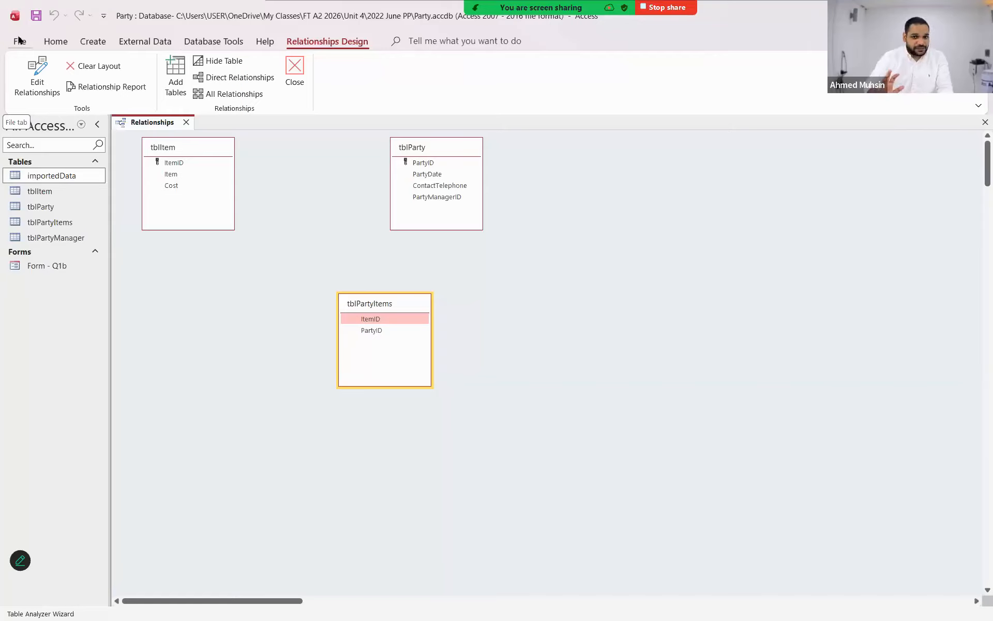
{"action": "left_click", "coordinate": [186, 123]}
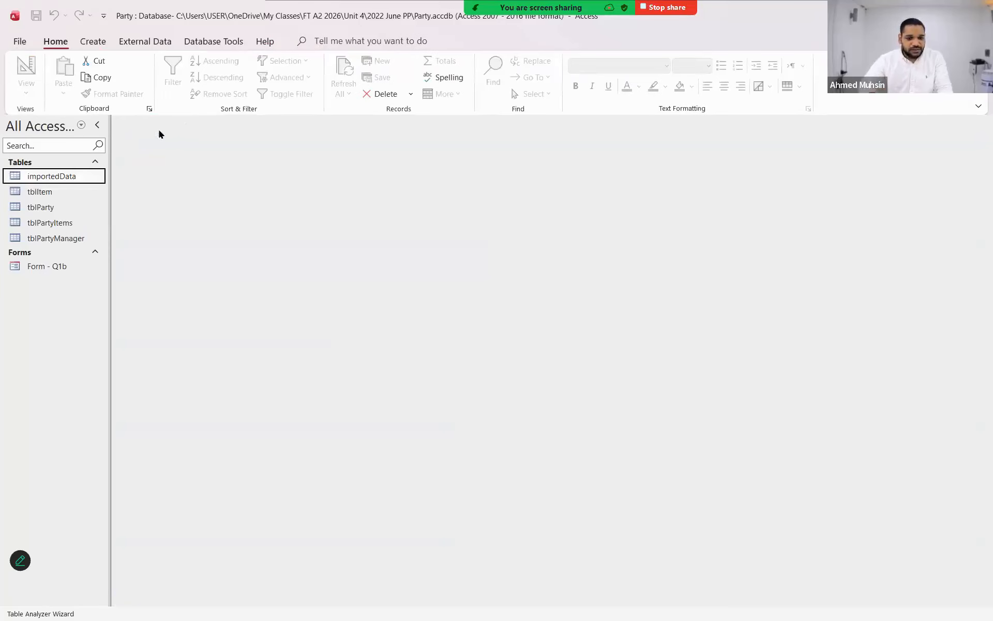
- Open tblItem in Design View and set the data type of its ItemID field to Number
{"action": "double_click", "coordinate": [60, 191]}
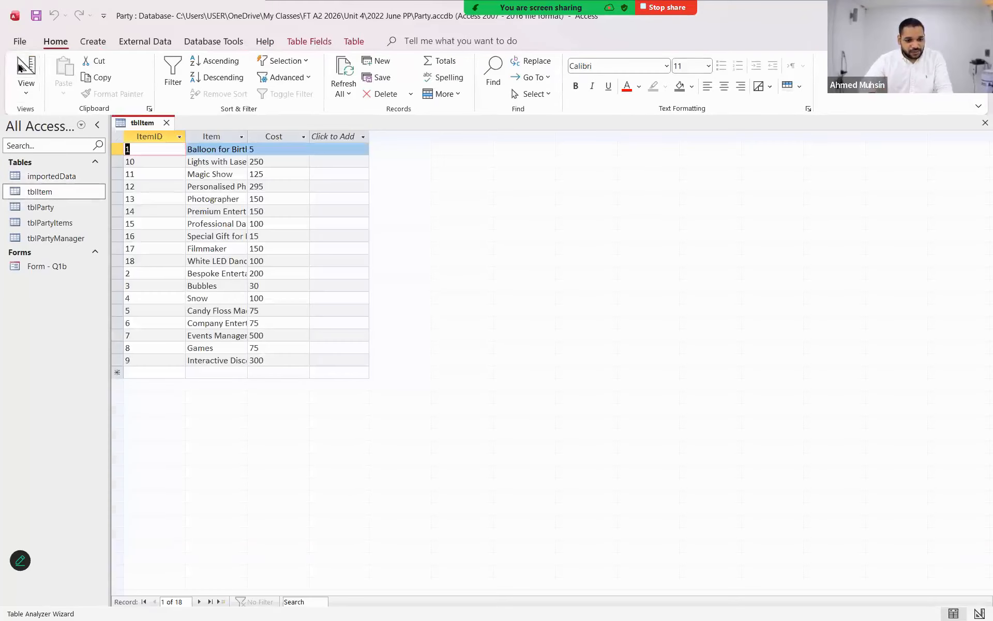
{"action": "left_click", "coordinate": [20, 65]}
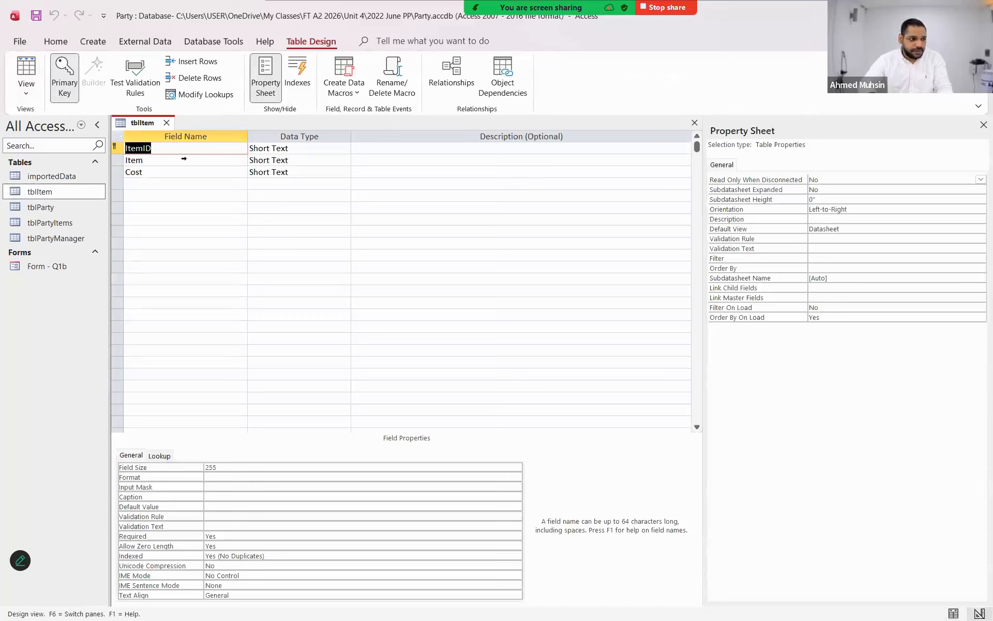
{"action": "left_click", "coordinate": [324, 146]}
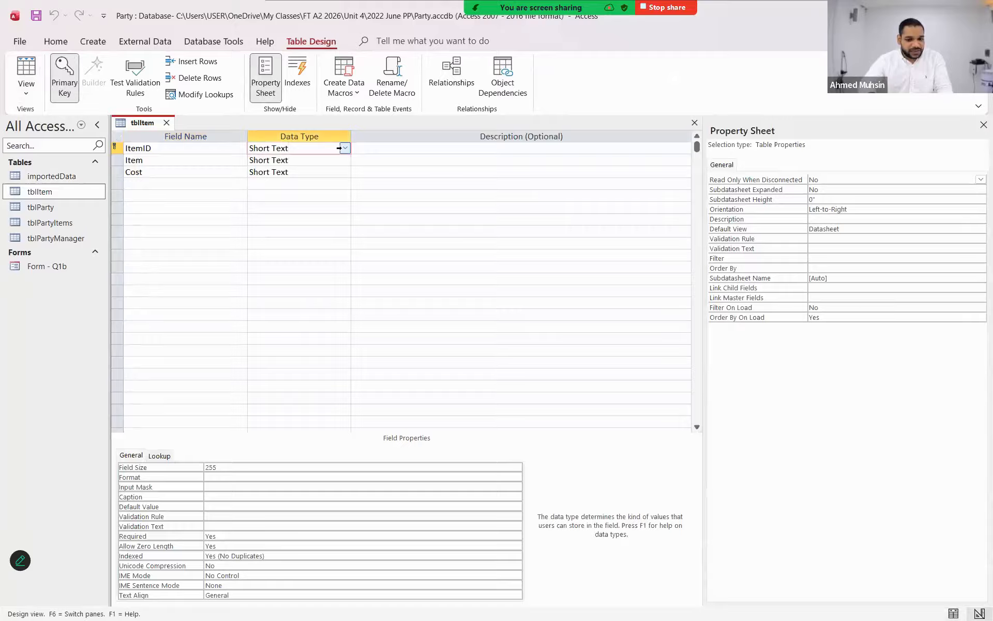
{"action": "left_click", "coordinate": [342, 148]}
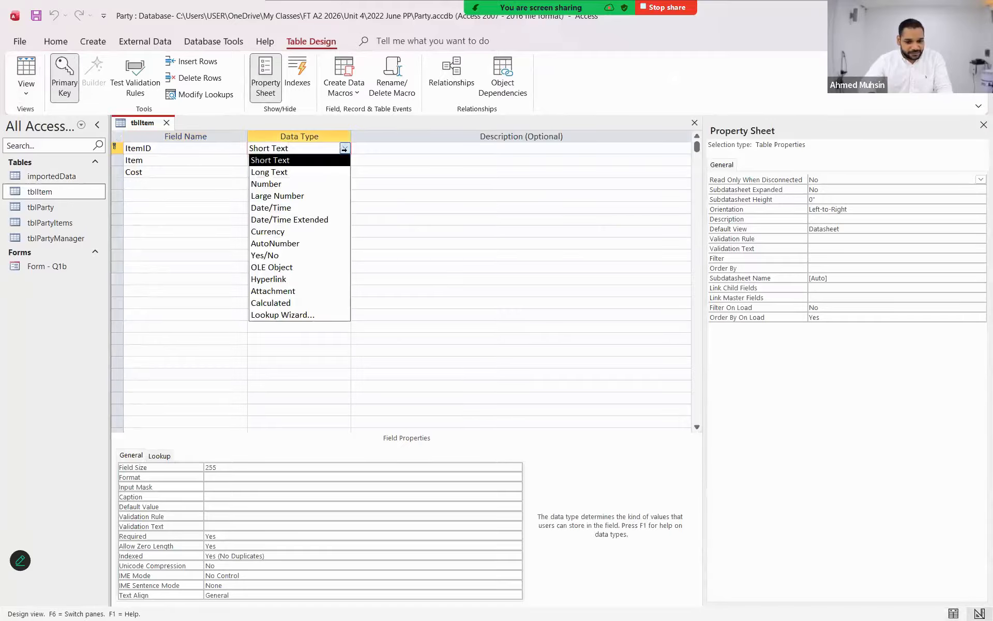
{"action": "left_click", "coordinate": [308, 184]}
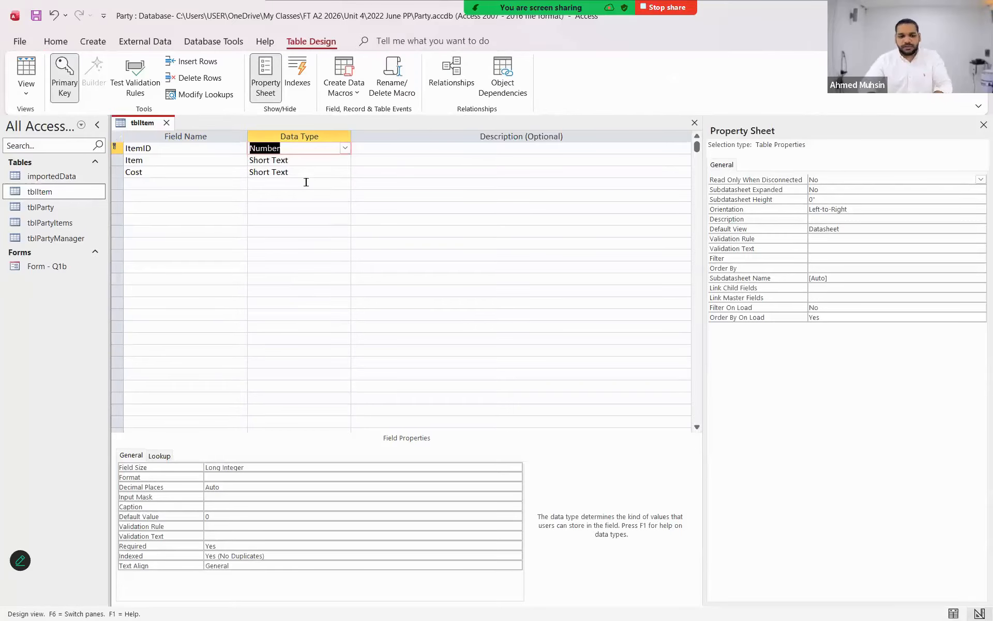
- Set the Cost field's data type to Currency, then save and close tblItem
{"action": "left_click", "coordinate": [323, 154]}
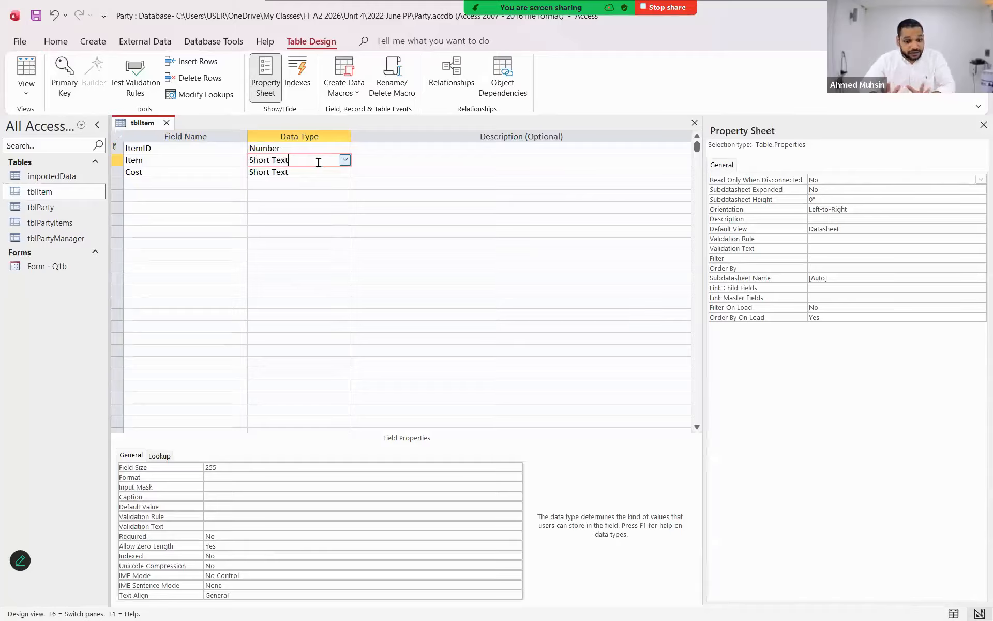
{"action": "left_click", "coordinate": [339, 172]}
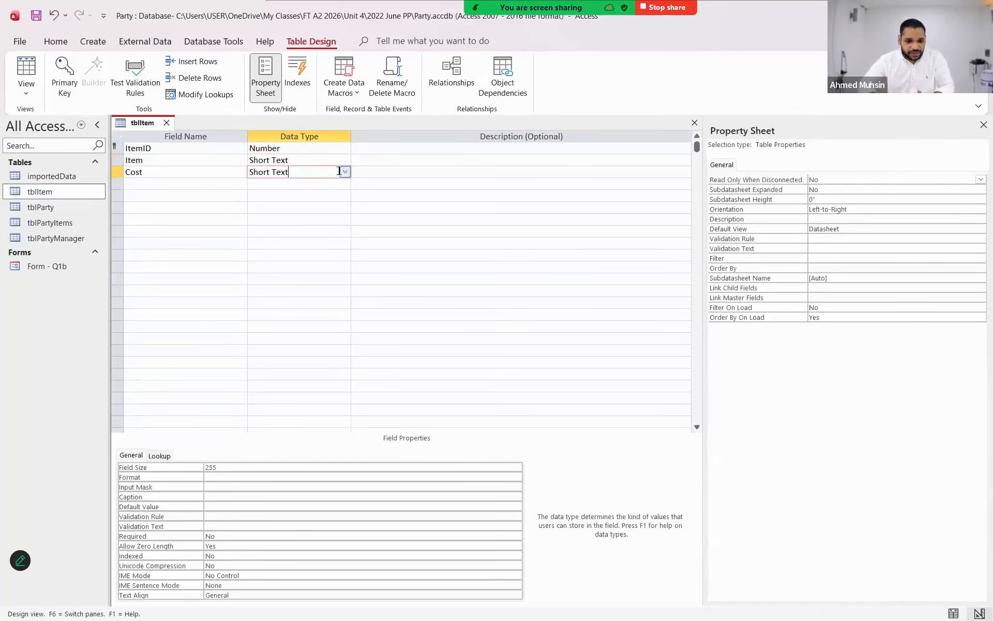
{"action": "left_click", "coordinate": [342, 174]}
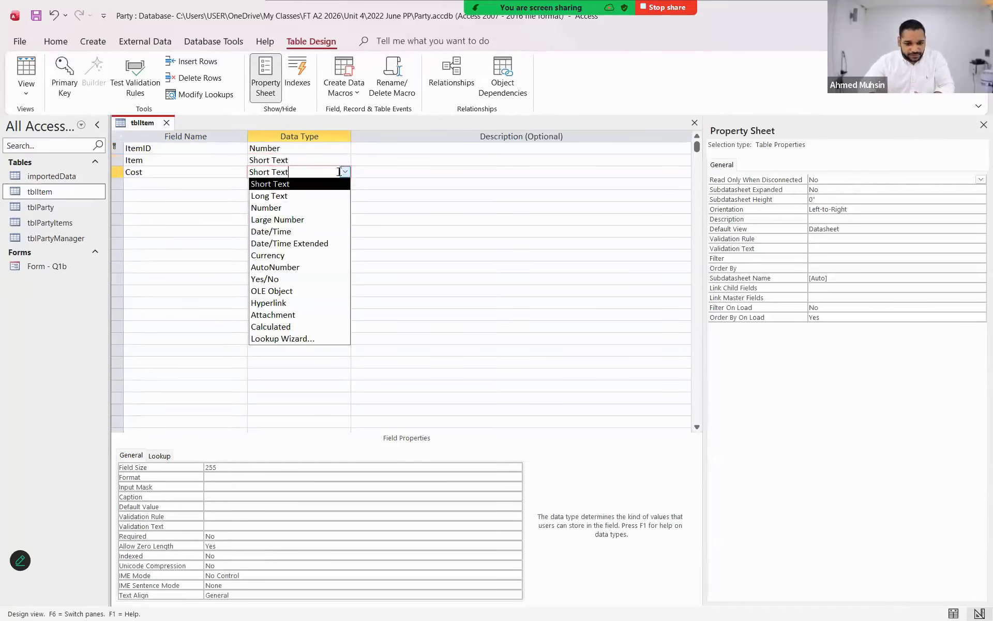
{"action": "left_click", "coordinate": [292, 254]}
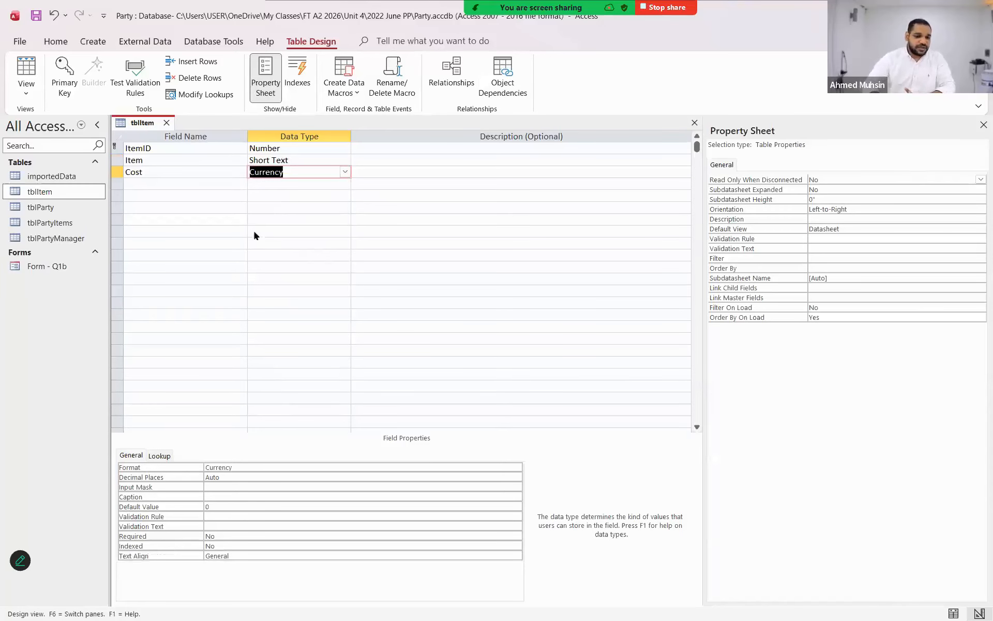
{"action": "left_click", "coordinate": [36, 16]}
{"action": "left_click", "coordinate": [530, 360]}
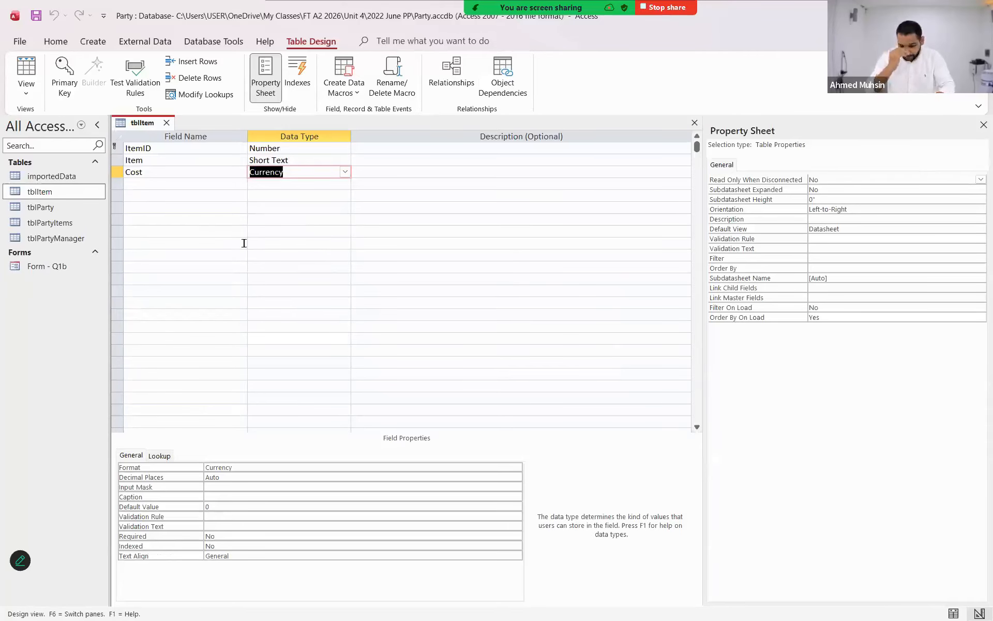
{"action": "left_click", "coordinate": [169, 123]}
- Open tblParty in Design View and set the data type of its PartyID field to Number
{"action": "left_click", "coordinate": [78, 206]}
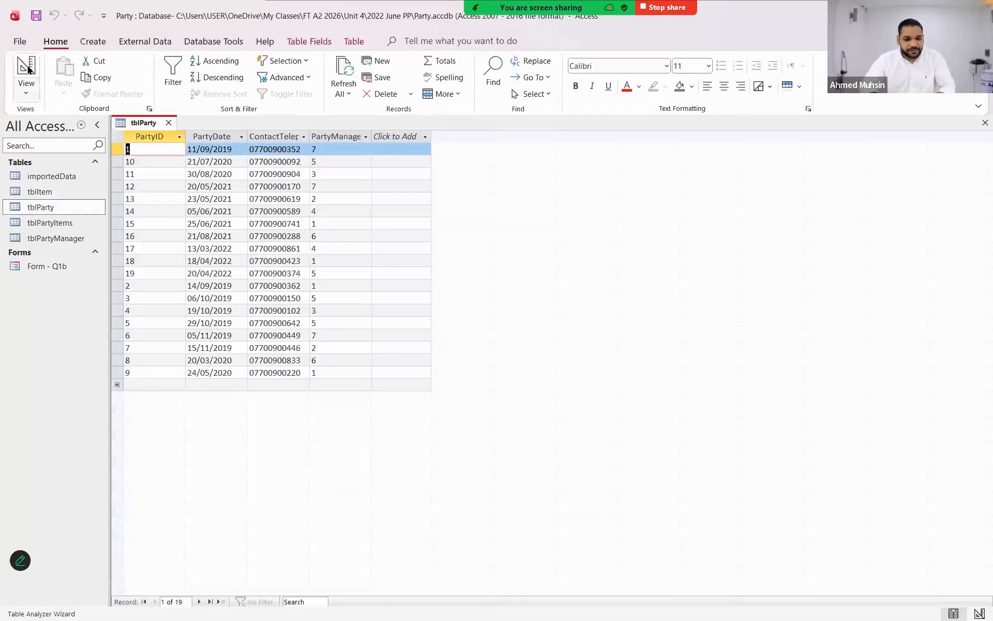
{"action": "left_click", "coordinate": [27, 70]}
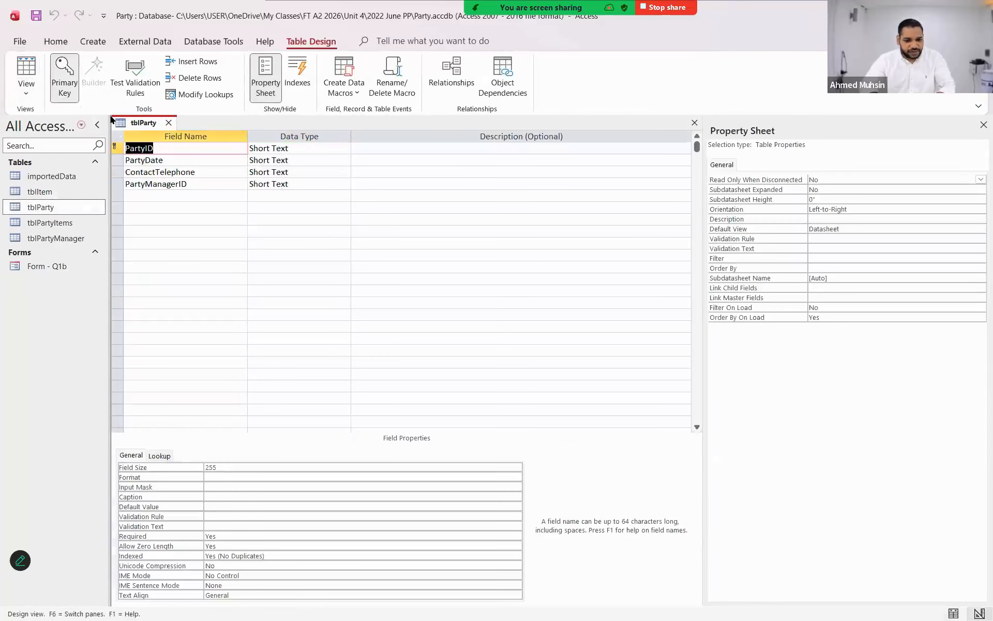
{"action": "left_click", "coordinate": [27, 84]}
{"action": "left_click", "coordinate": [36, 116]}
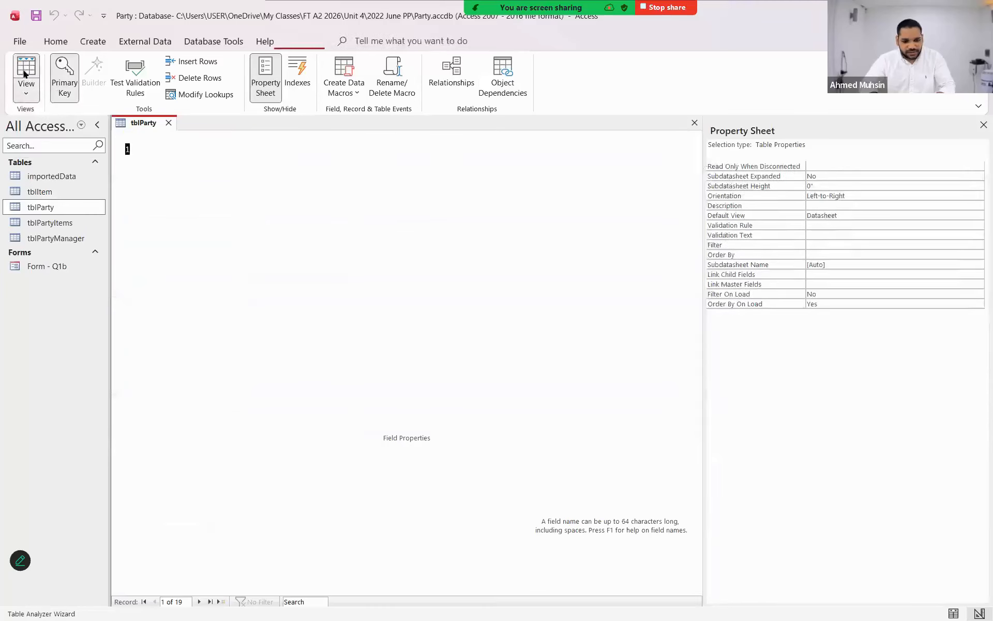
{"action": "left_click", "coordinate": [24, 92]}
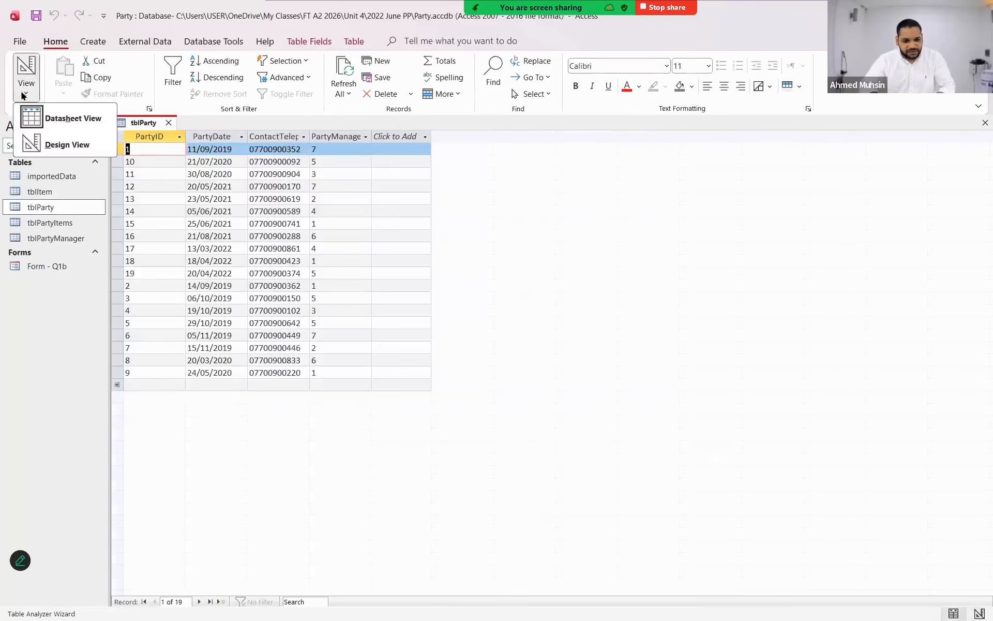
{"action": "left_click", "coordinate": [50, 153]}
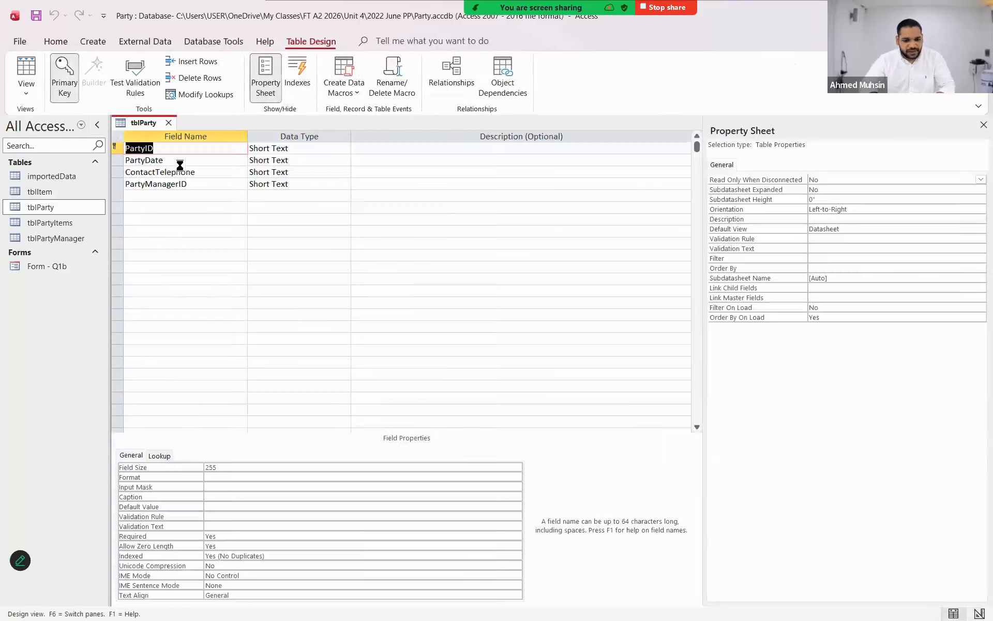
{"action": "left_click", "coordinate": [324, 148]}
{"action": "left_click", "coordinate": [342, 147]}
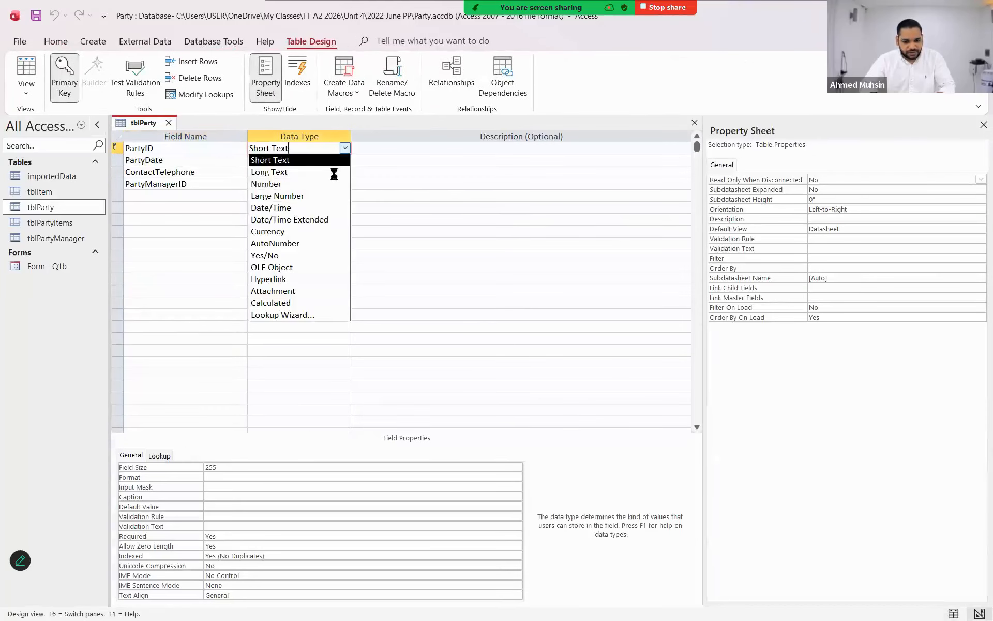
{"action": "left_click", "coordinate": [331, 182]}
- Set the data types in tblParty to Date/Time for PartyDate and Number for PartyManagerID
{"action": "left_click", "coordinate": [313, 160]}
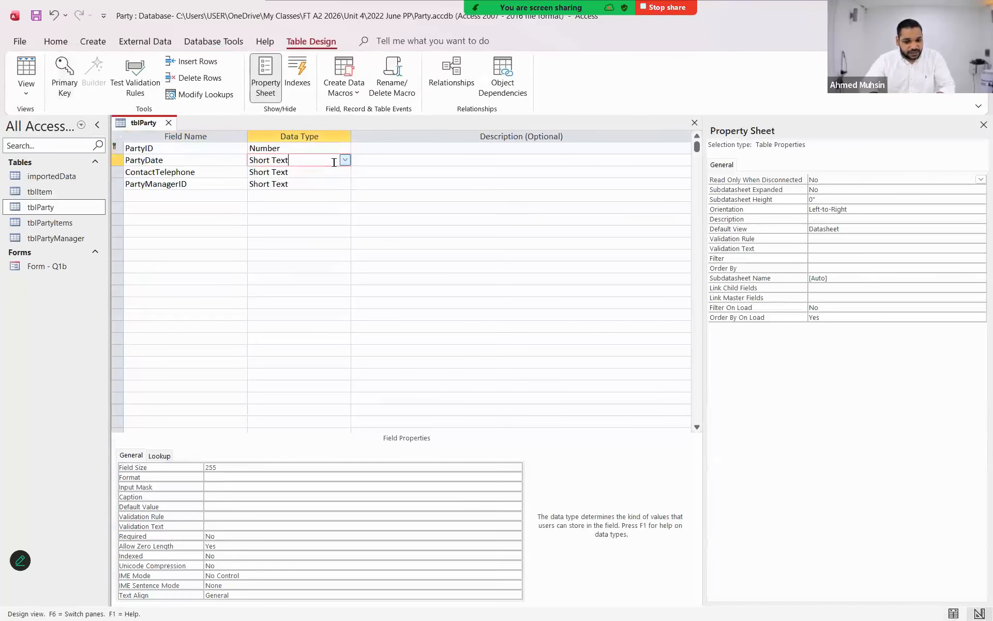
{"action": "left_click", "coordinate": [343, 160]}
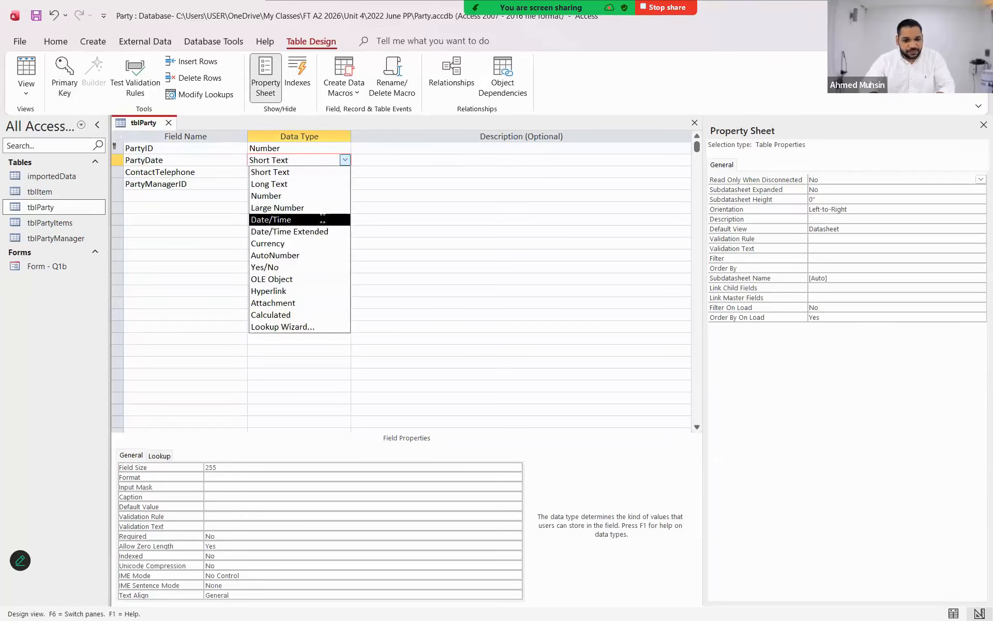
{"action": "left_click", "coordinate": [321, 217]}
{"action": "left_click", "coordinate": [293, 175]}
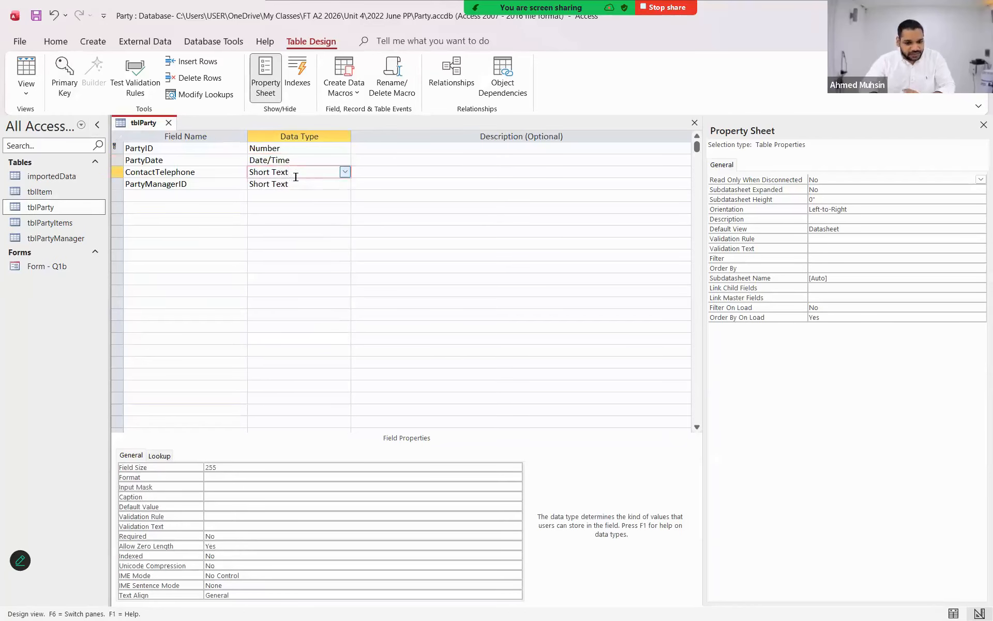
{"action": "left_click", "coordinate": [297, 184]}
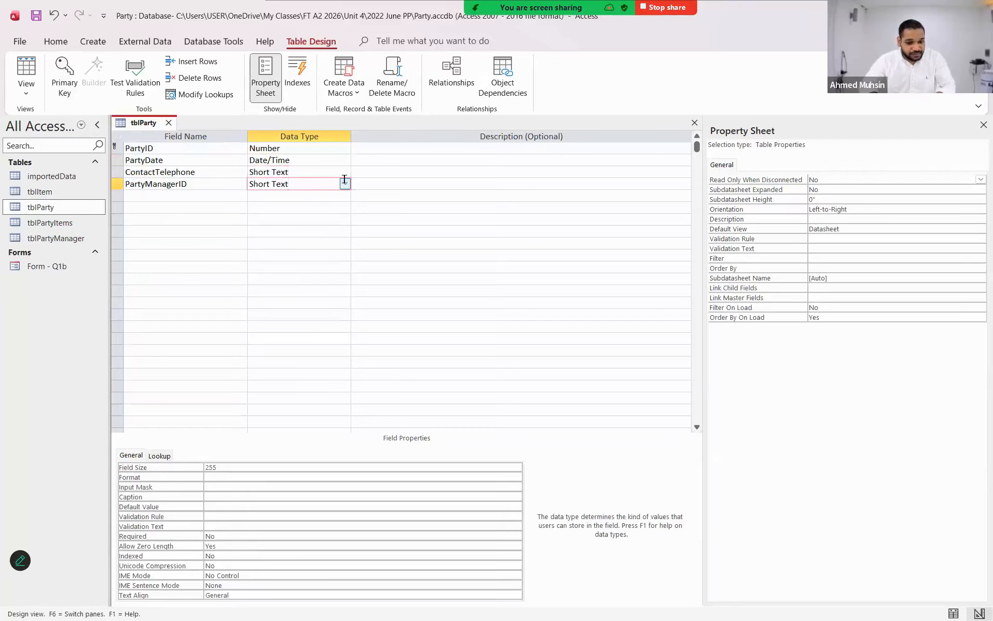
{"action": "left_click", "coordinate": [344, 184]}
{"action": "left_click", "coordinate": [327, 219]}
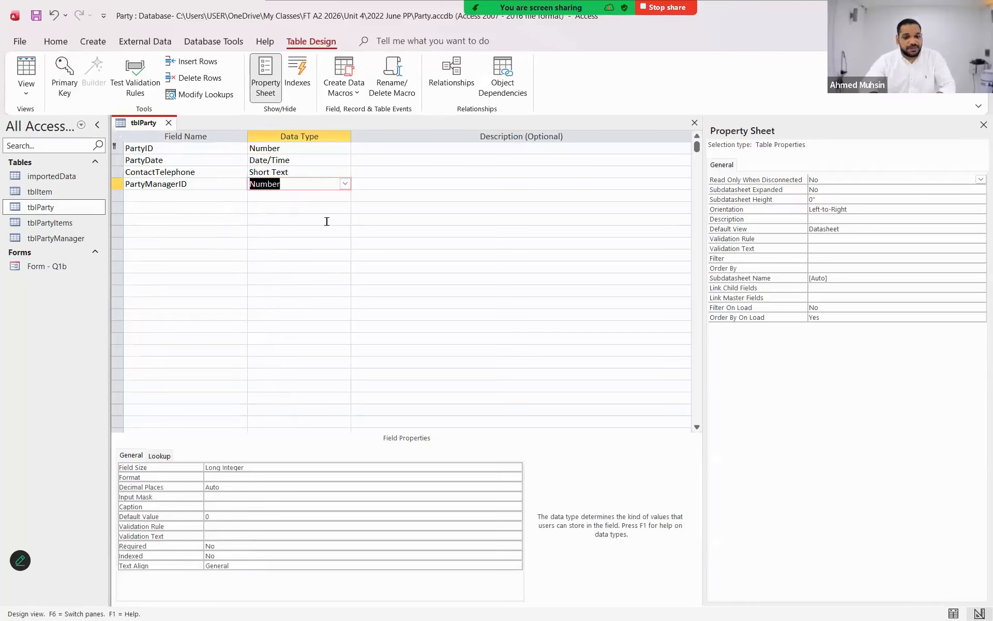
- Save the design changes to tblParty, accepting the data type conversion, and close the table
{"action": "left_click", "coordinate": [207, 192]}
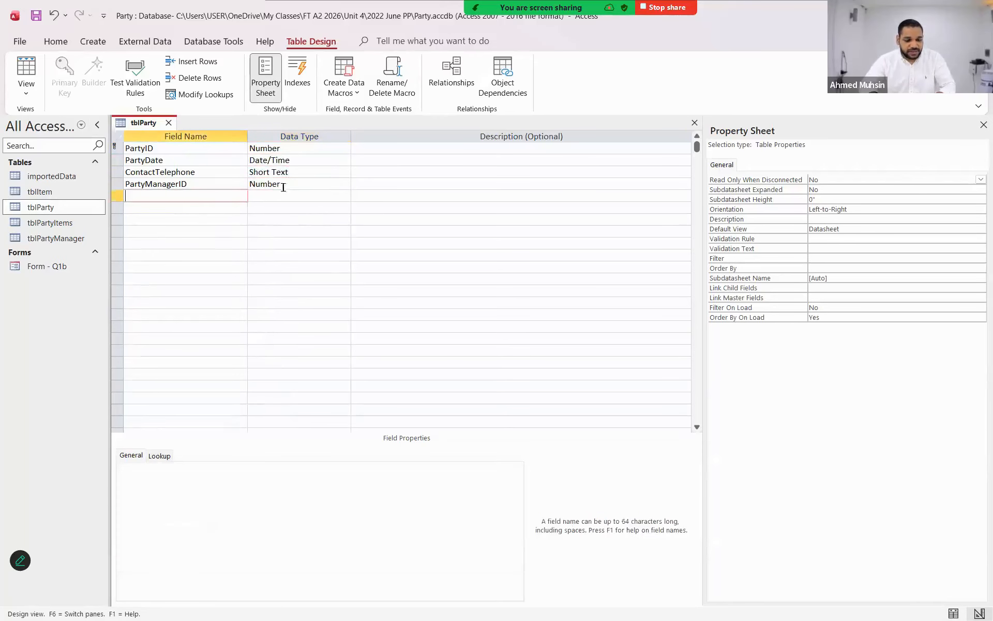
{"action": "left_click", "coordinate": [286, 185]}
{"action": "left_click", "coordinate": [37, 16]}
{"action": "left_click", "coordinate": [537, 365]}
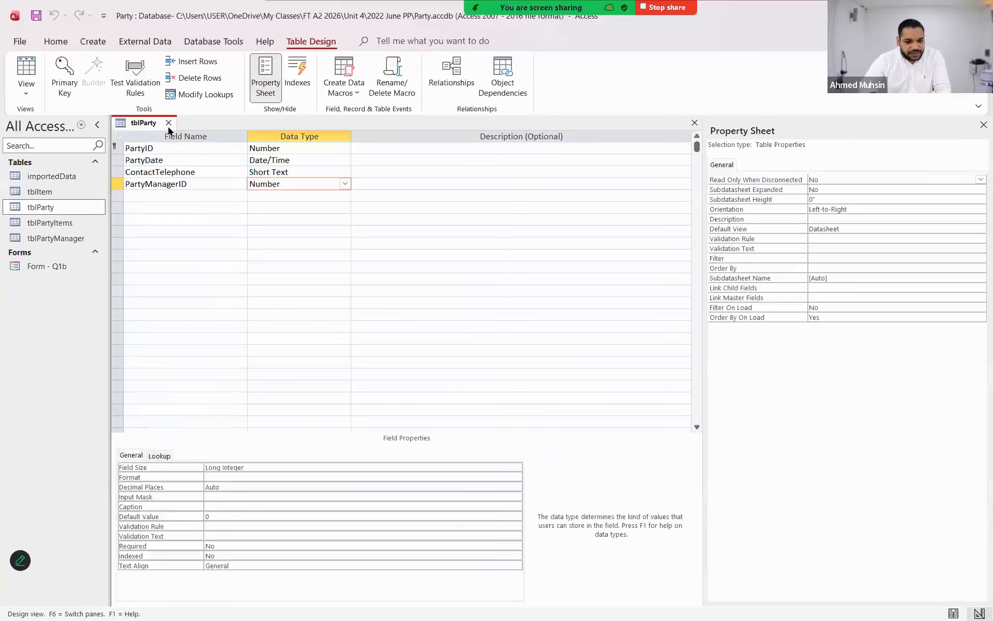
{"action": "left_click", "coordinate": [168, 122]}
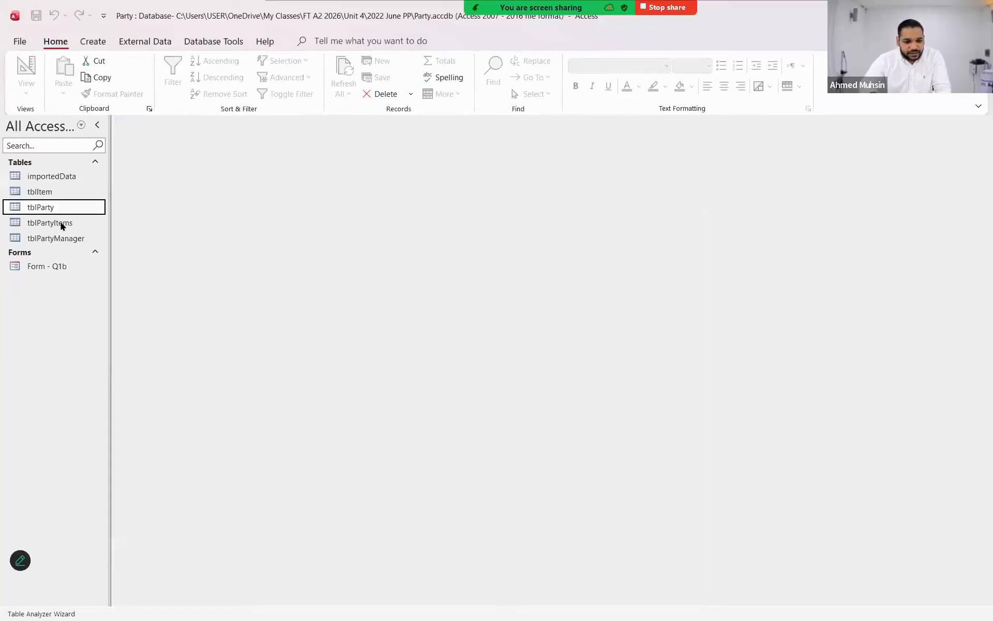
- Open tblPartyItems in Design View and set the data types of both ItemID and PartyID to Number
{"action": "double_click", "coordinate": [60, 223]}
{"action": "left_click", "coordinate": [11, 68]}
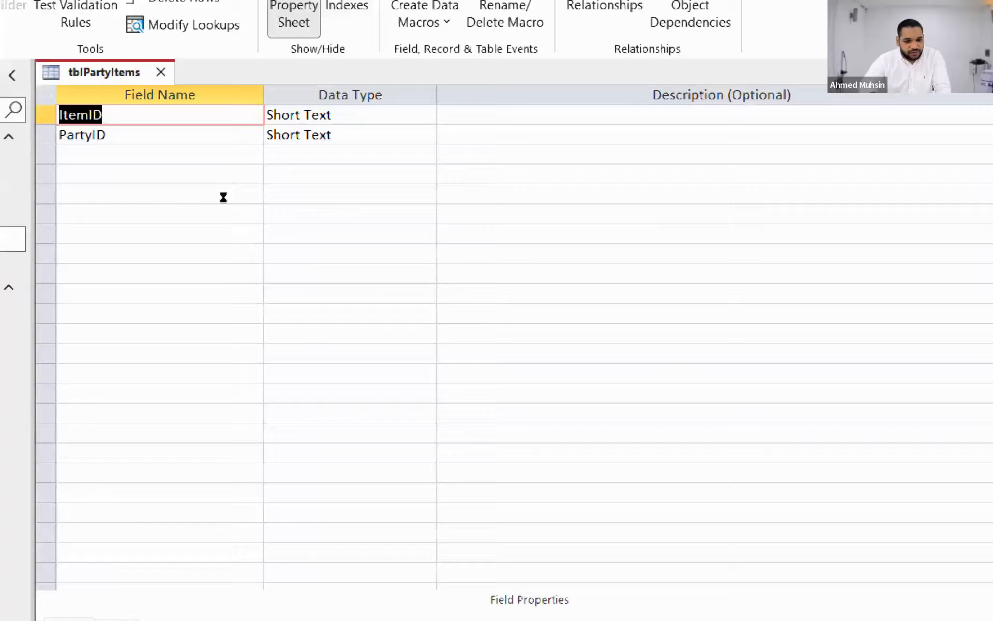
{"action": "left_click", "coordinate": [312, 149]}
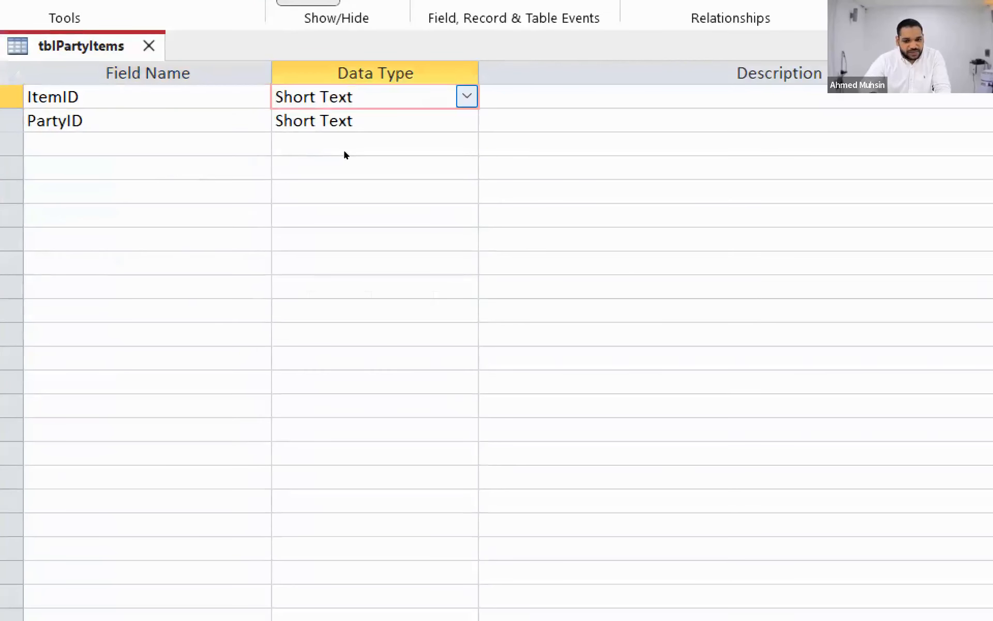
{"action": "key", "text": "alt+Down"}
{"action": "left_click", "coordinate": [315, 175]}
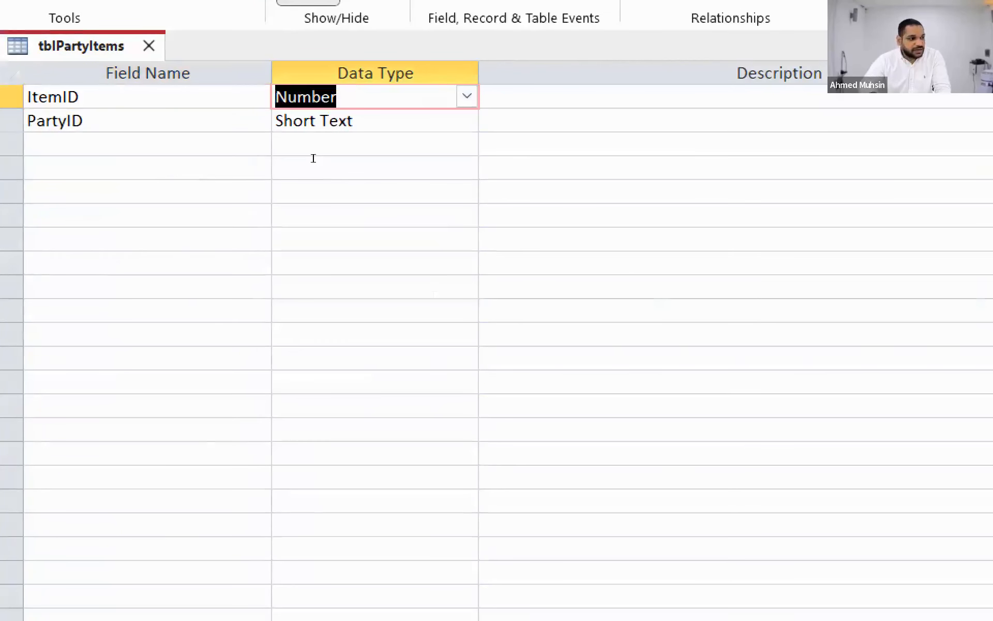
{"action": "key", "text": "Down"}
{"action": "key", "text": "alt+Down"}
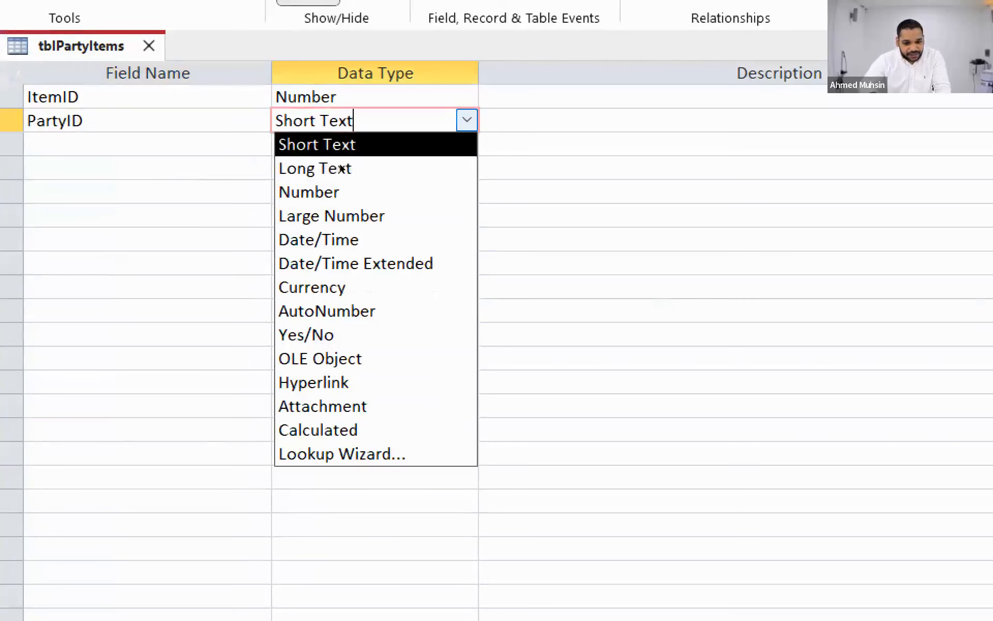
{"action": "left_click", "coordinate": [326, 193]}
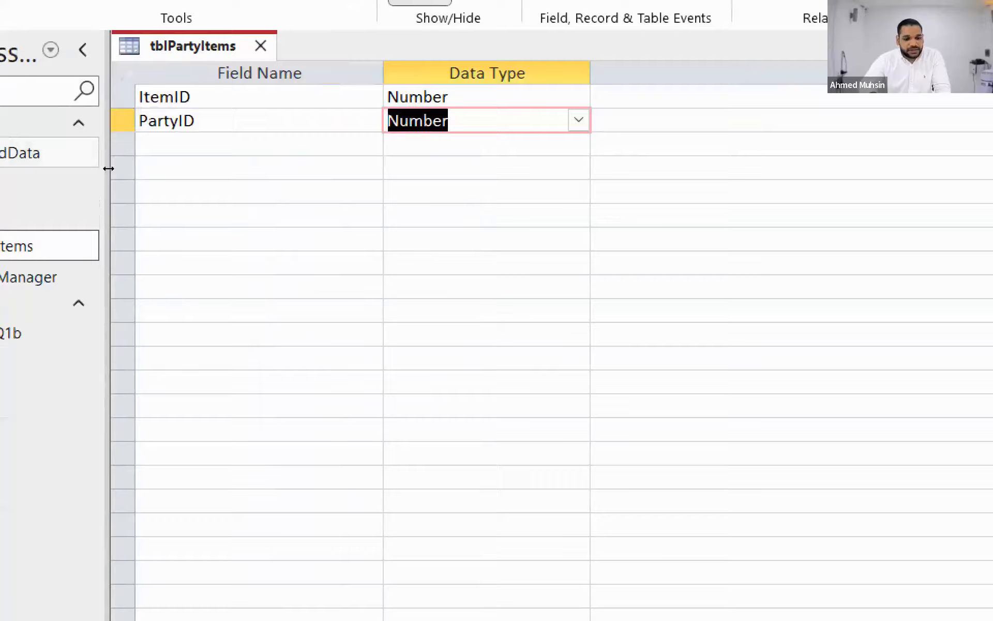
- Set ItemID and PartyID together as the composite primary key of tblPartyItems
{"action": "key", "text": "ctrl+a"}
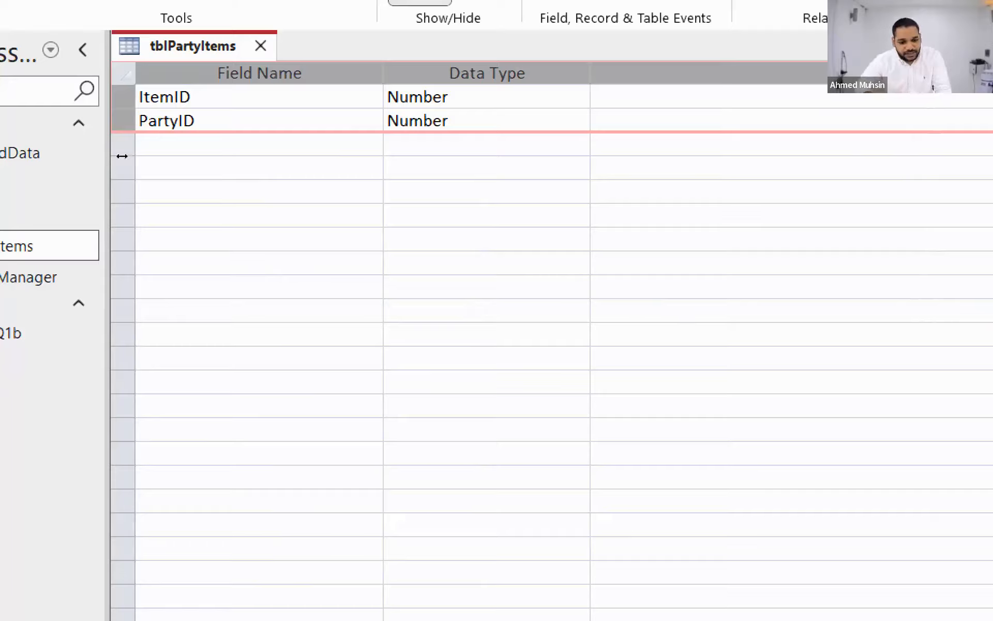
{"action": "left_click", "coordinate": [123, 155]}
{"action": "left_click_drag", "start_coordinate": [121, 153], "coordinate": [121, 162]}
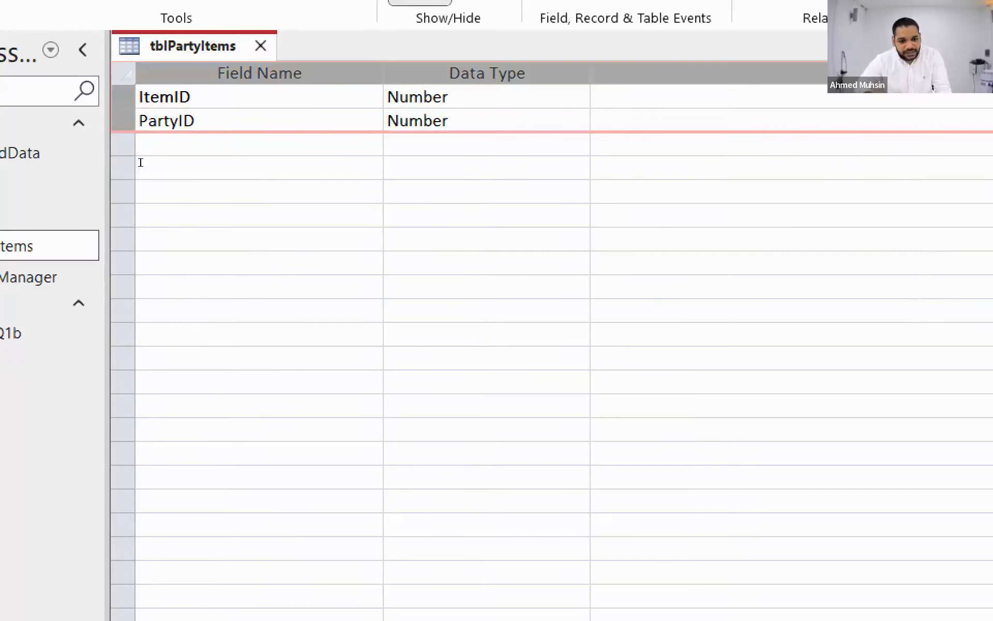
{"action": "right_click", "coordinate": [136, 161]}
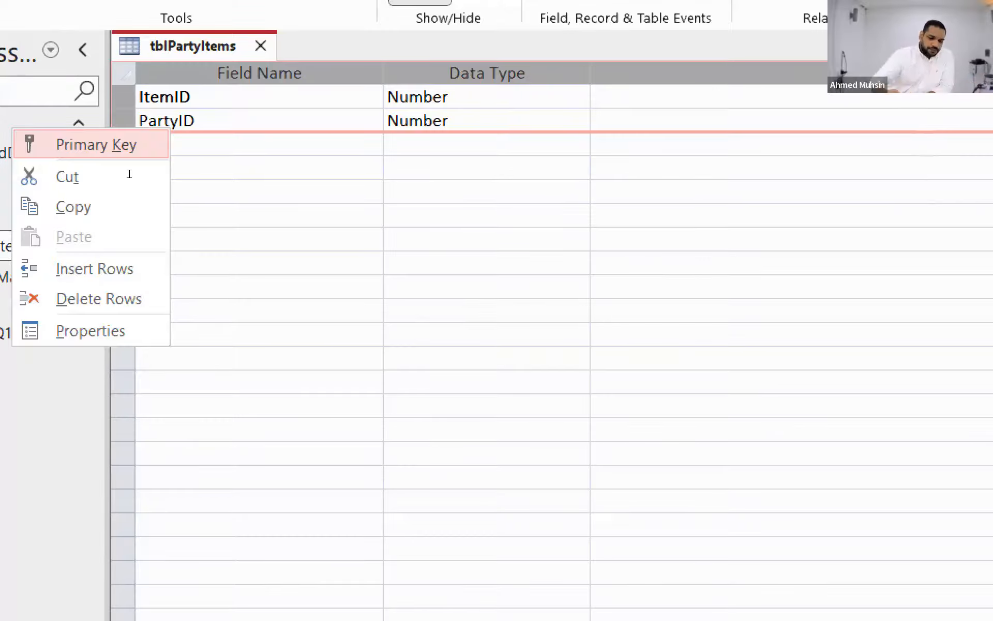
{"action": "left_click", "coordinate": [129, 147]}
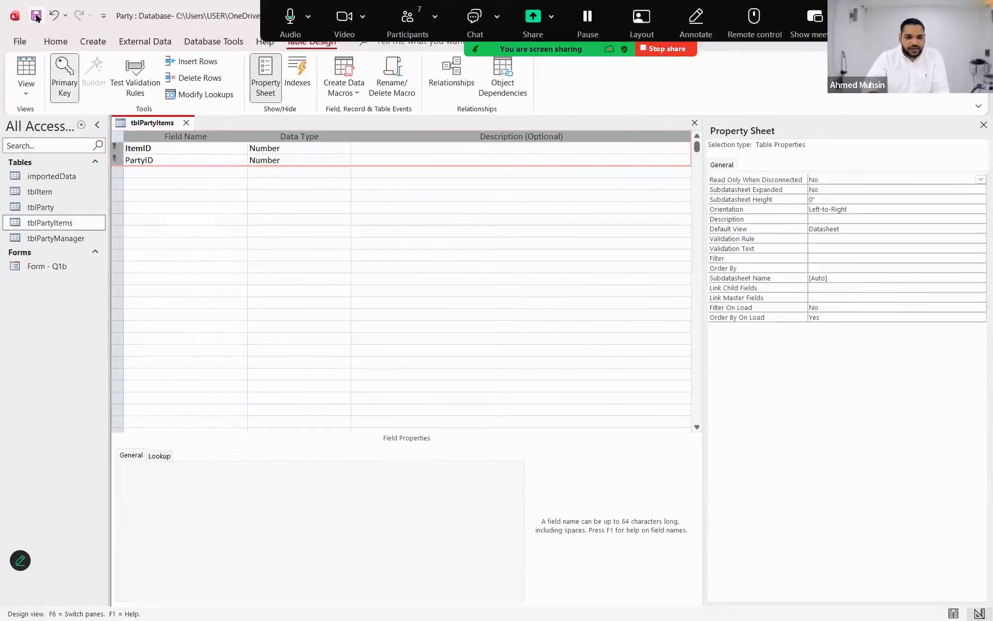
- Save the design changes to tblPartyItems and close the table after viewing it in Datasheet View
{"action": "left_click", "coordinate": [36, 16]}
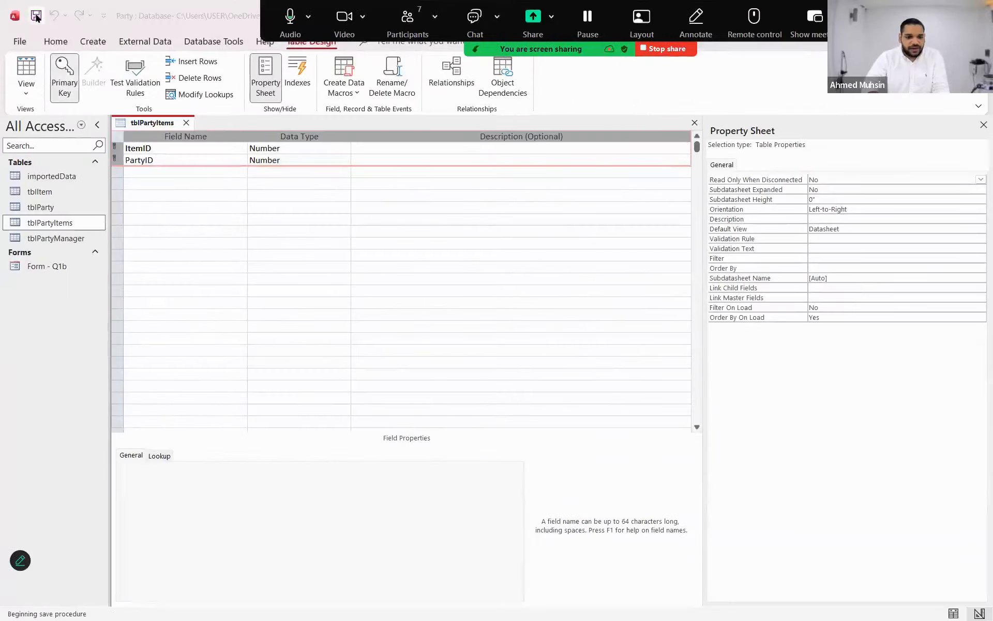
{"action": "left_click", "coordinate": [528, 365]}
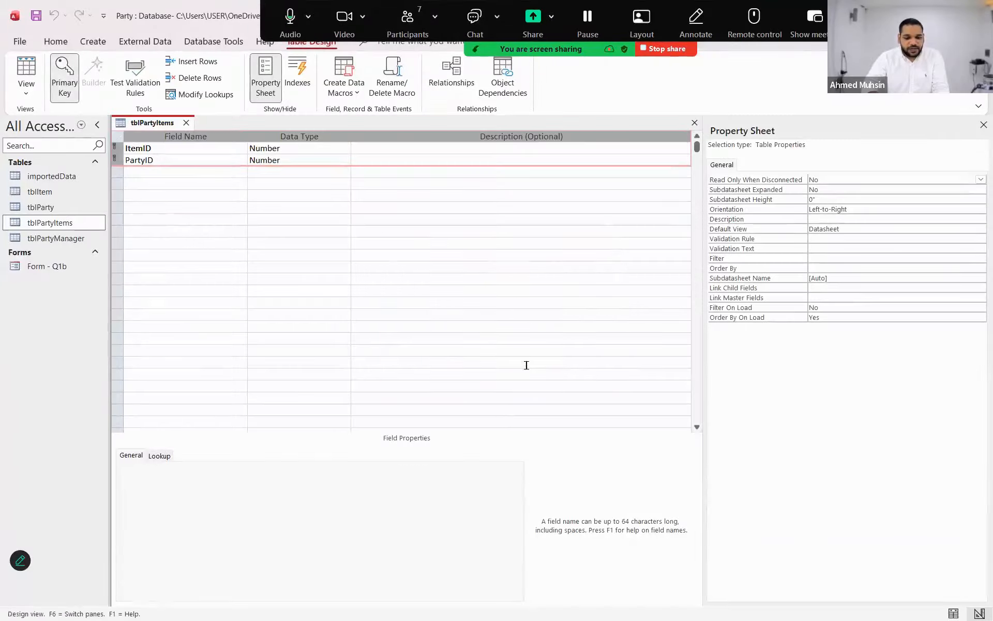
{"action": "left_click", "coordinate": [27, 98]}
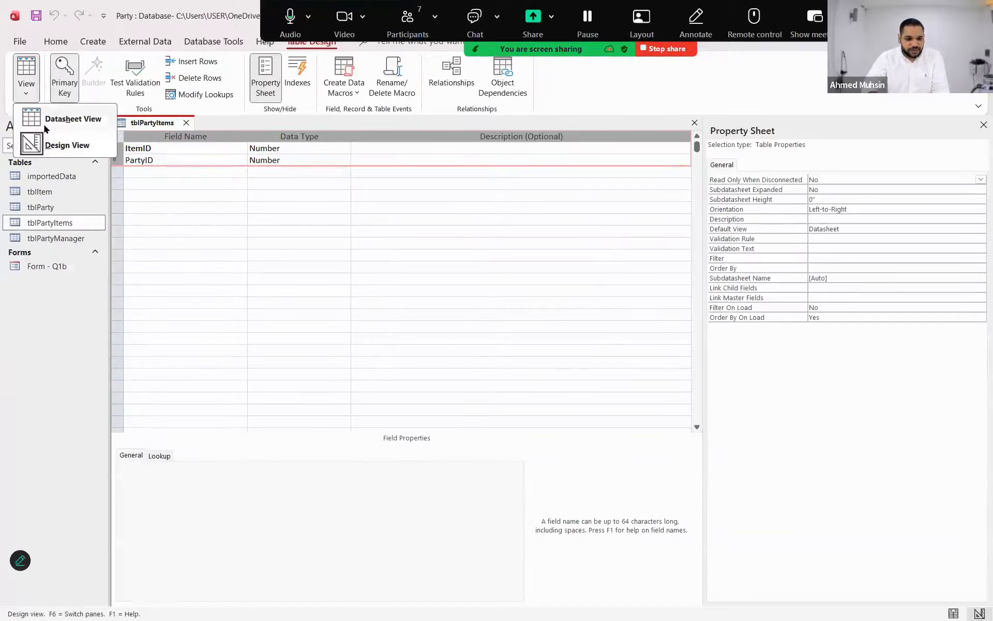
{"action": "left_click", "coordinate": [45, 119]}
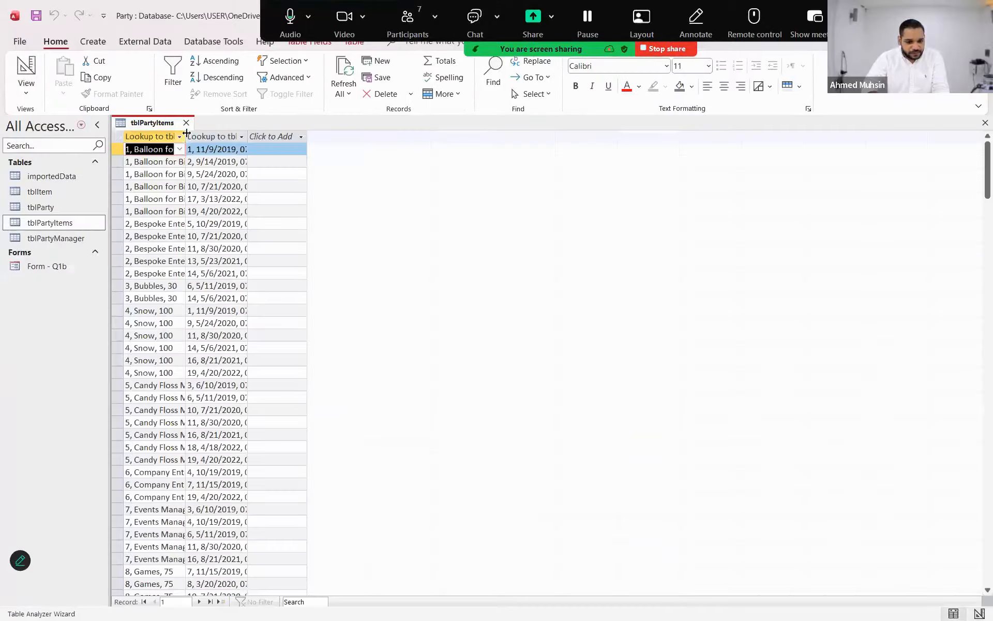
{"action": "left_click", "coordinate": [186, 123]}
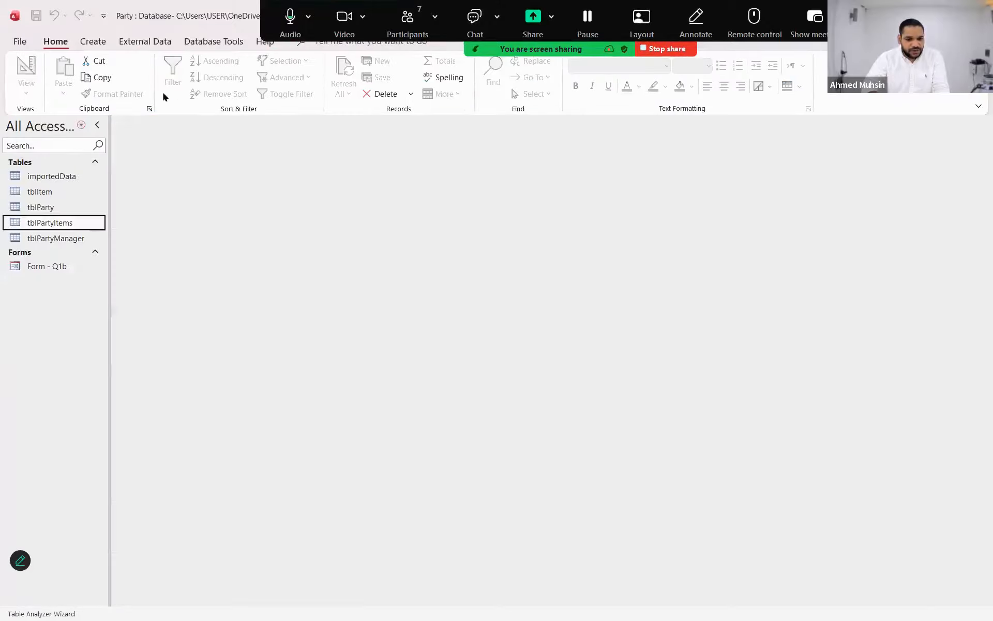
- Open the database relationships, shift tblParty slightly aside and bring up the list of tables to add
{"action": "left_click", "coordinate": [197, 45]}
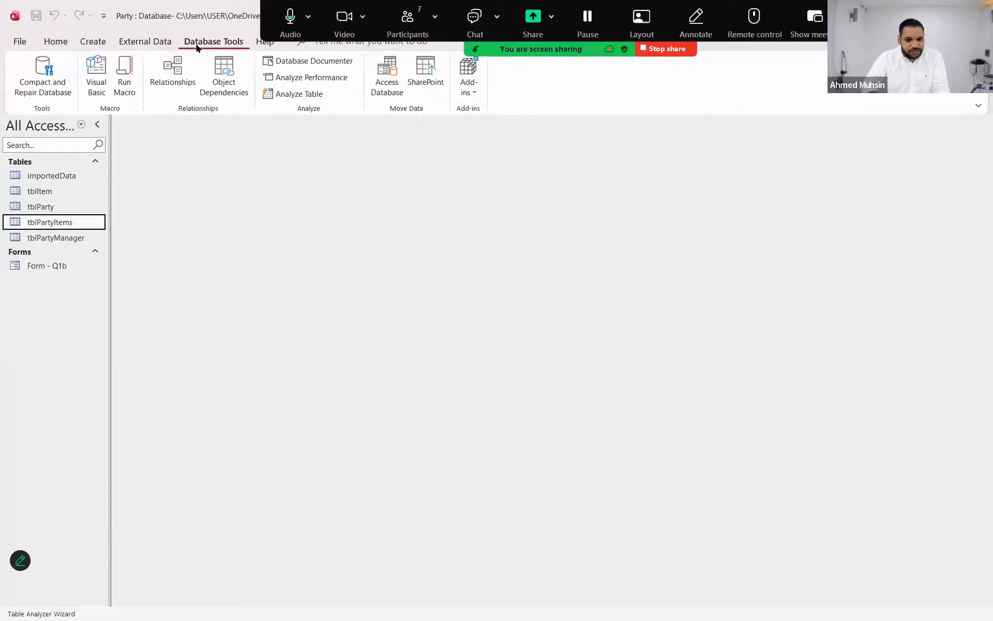
{"action": "left_click", "coordinate": [165, 81]}
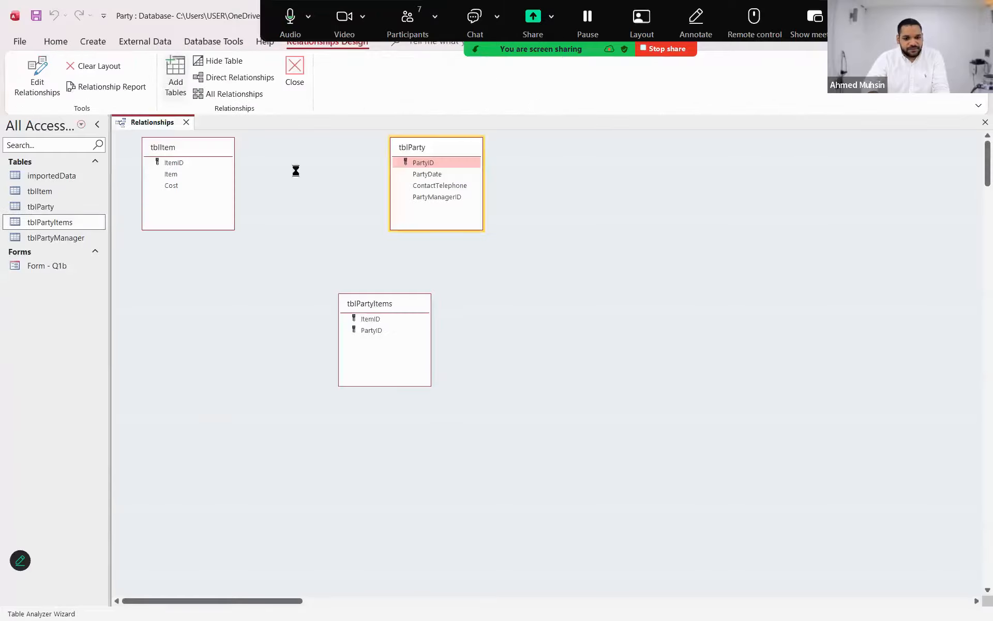
{"action": "left_click_drag", "start_coordinate": [419, 149], "coordinate": [448, 151]}
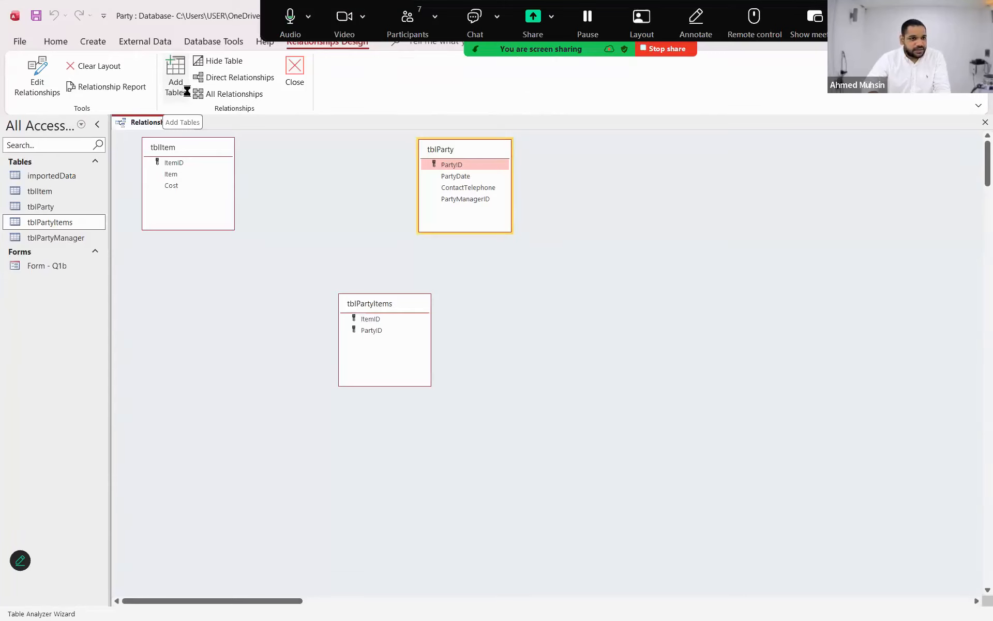
{"action": "left_click", "coordinate": [176, 68]}
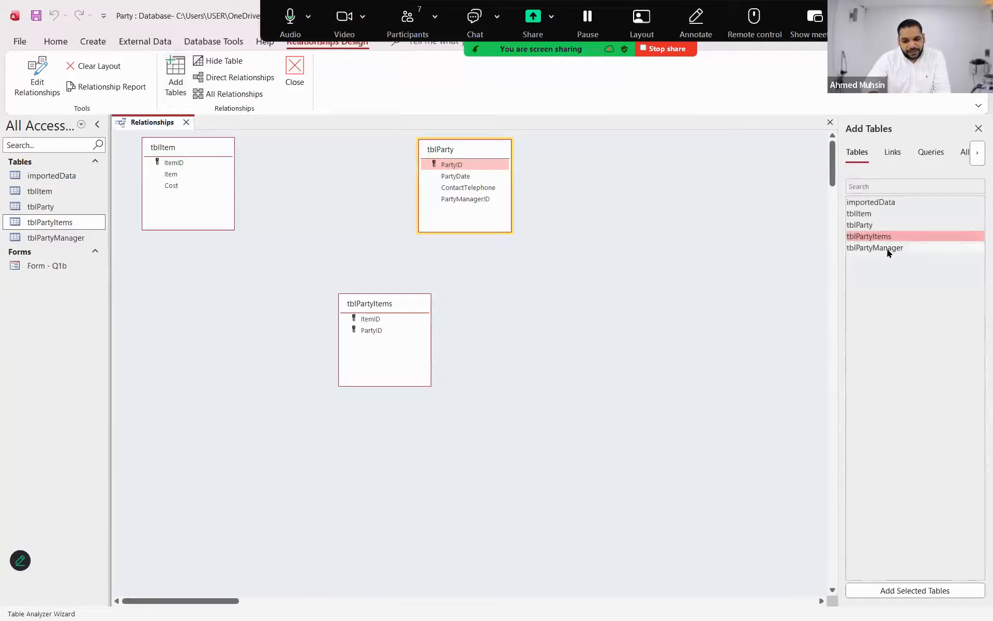
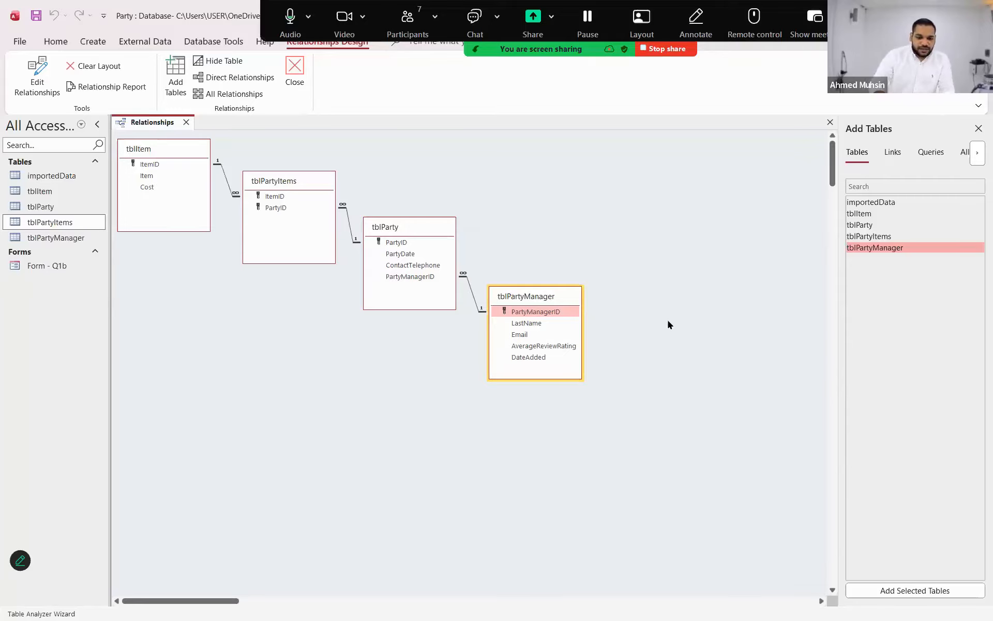
- Capture a screenshot of the relationships diagram and paste it under the relationships prompt of 1(c) in the Word evidence template
{"action": "key", "text": "super+shift+s"}
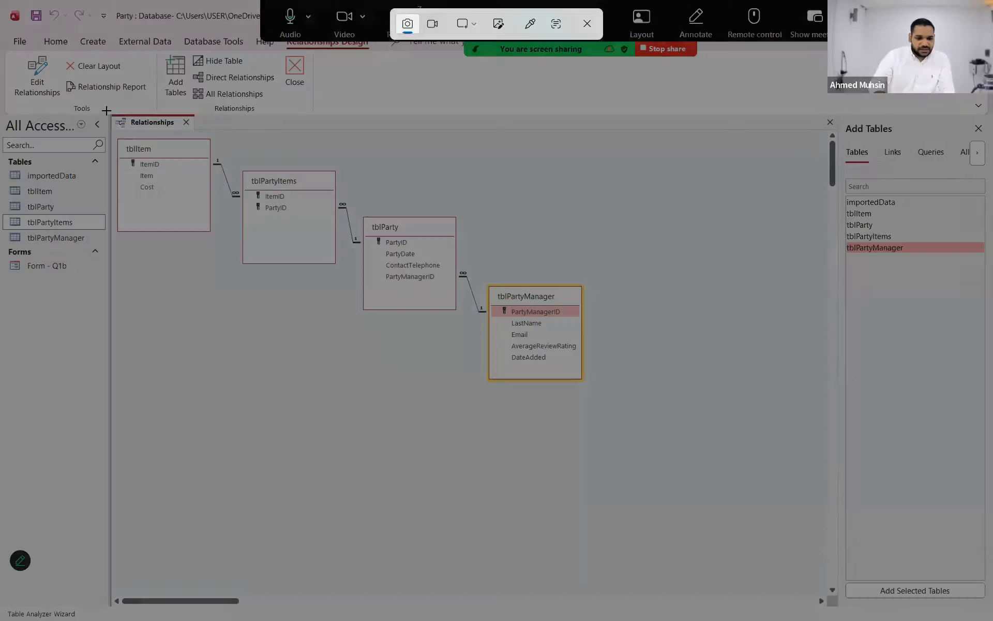
{"action": "left_click_drag", "start_coordinate": [107, 110], "coordinate": [694, 430]}
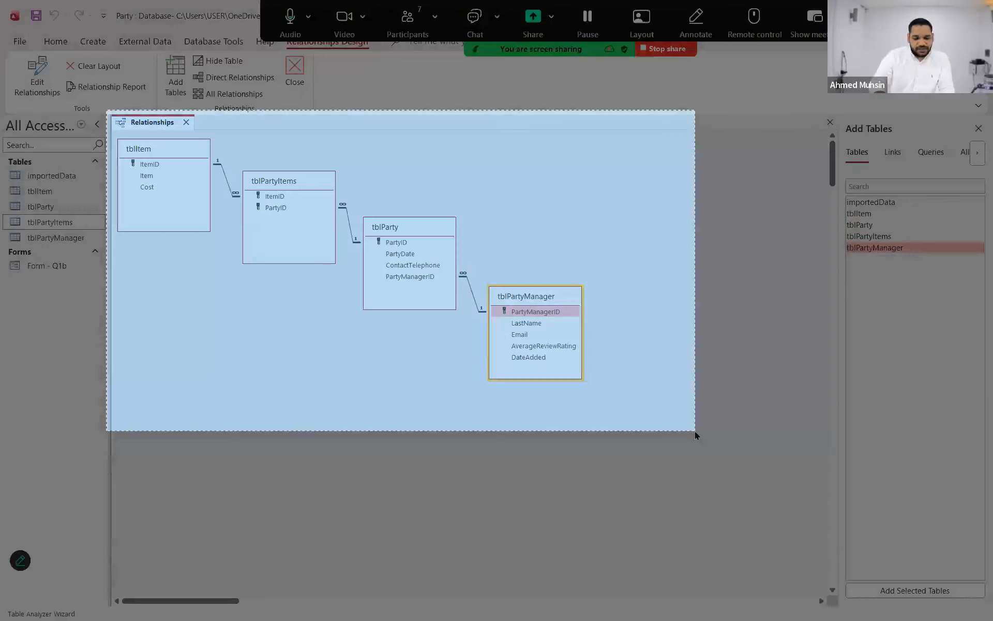
{"action": "key", "text": "alt+Tab"}
{"action": "key", "text": "alt+Tab"}
{"action": "key", "text": "alt+Tab"}
{"action": "key", "text": "alt+Tab"}
{"action": "key", "text": "alt+Tab"}
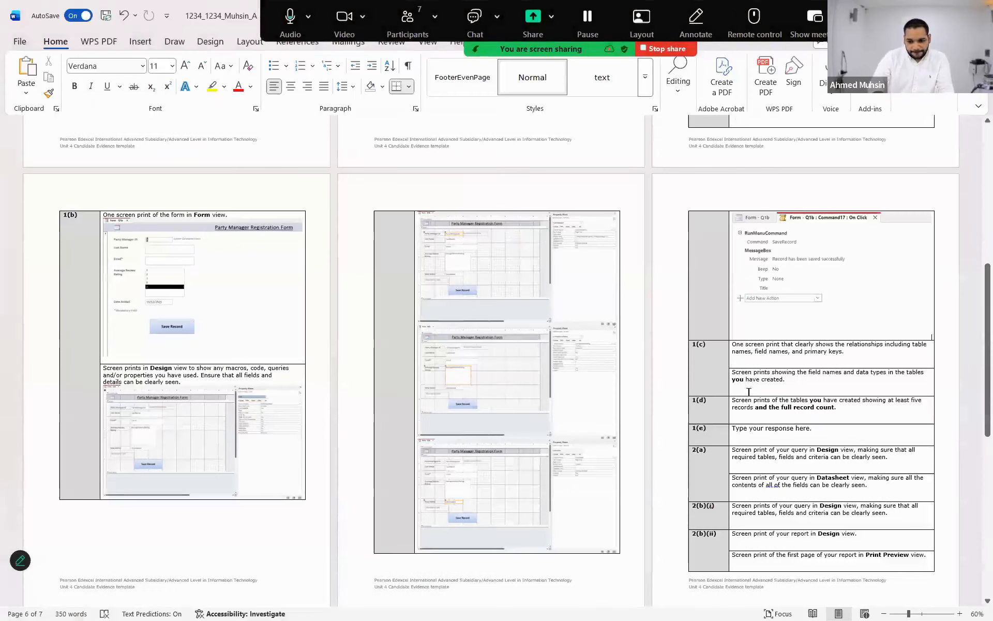
{"action": "left_click", "coordinate": [753, 359]}
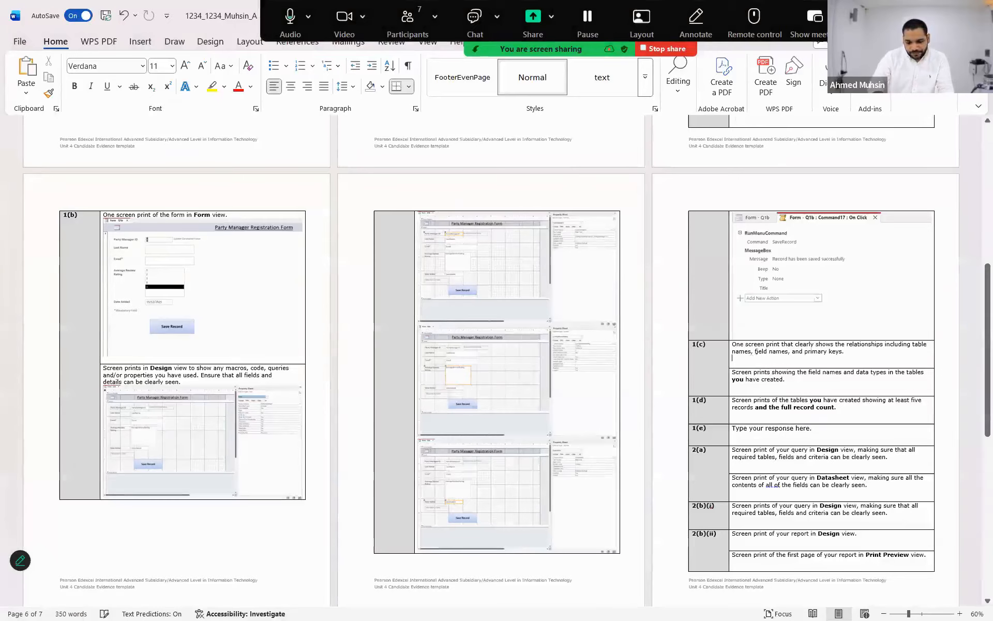
{"action": "key", "text": "ctrl+v"}
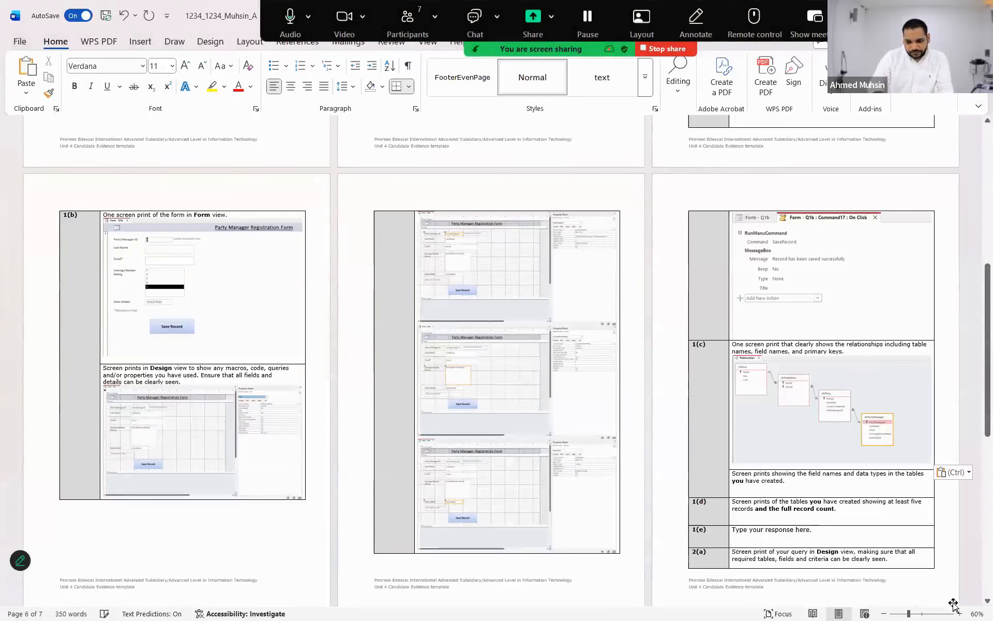
- Examine the pasted relationships diagram at a larger size and check the question paper's requirements for the field name and data type screen prints
{"action": "scroll", "coordinate": [953, 604], "scroll_direction": "up", "scroll_amount": 5}
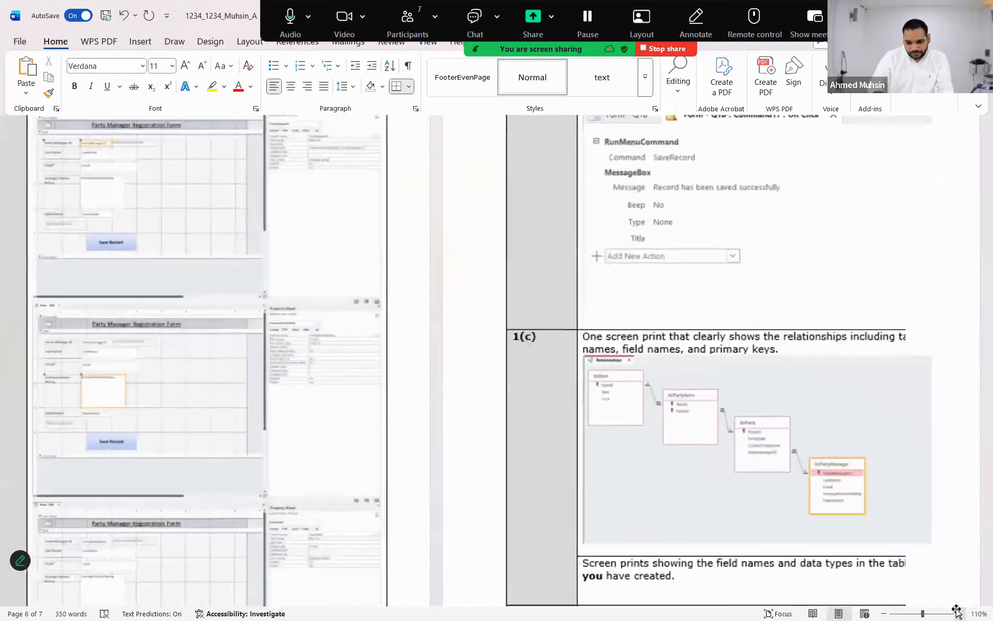
{"action": "left_click", "coordinate": [957, 611]}
{"action": "left_click", "coordinate": [957, 611]}
{"action": "scroll", "coordinate": [500, 403], "scroll_direction": "down", "scroll_amount": 2}
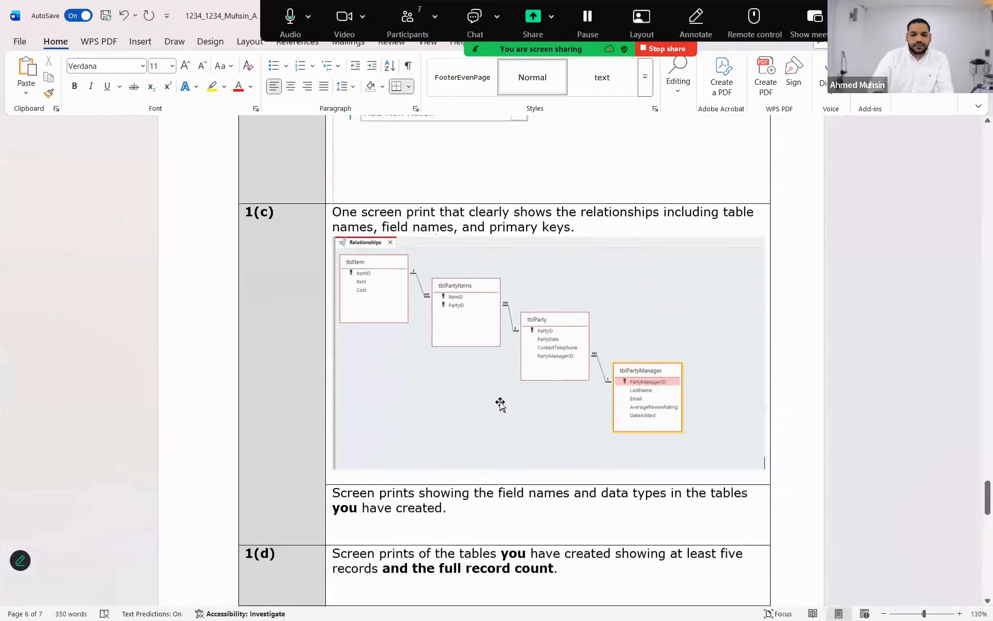
{"action": "left_click", "coordinate": [497, 339]}
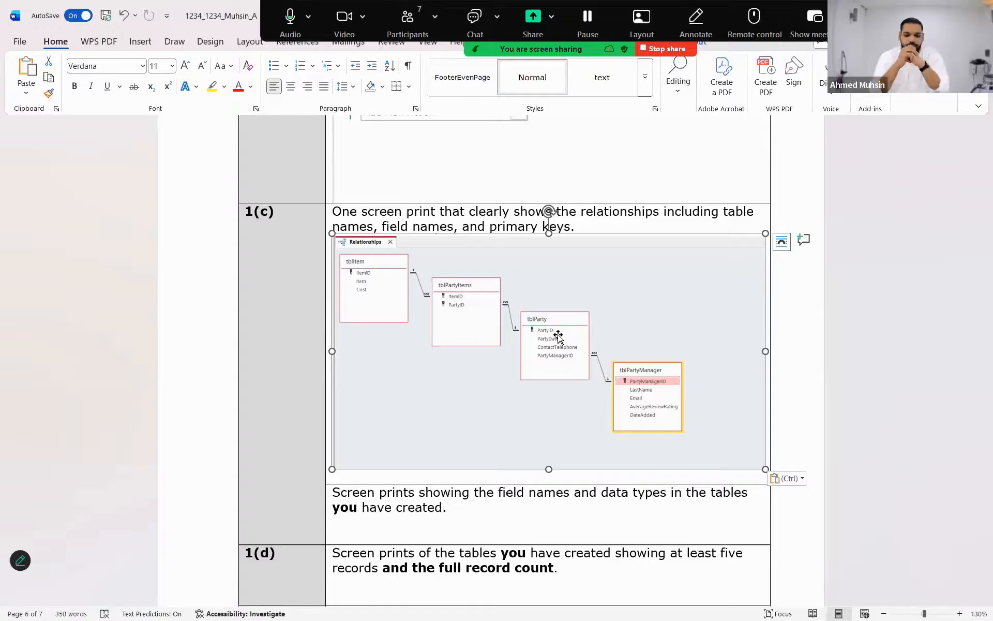
{"action": "left_click", "coordinate": [381, 520]}
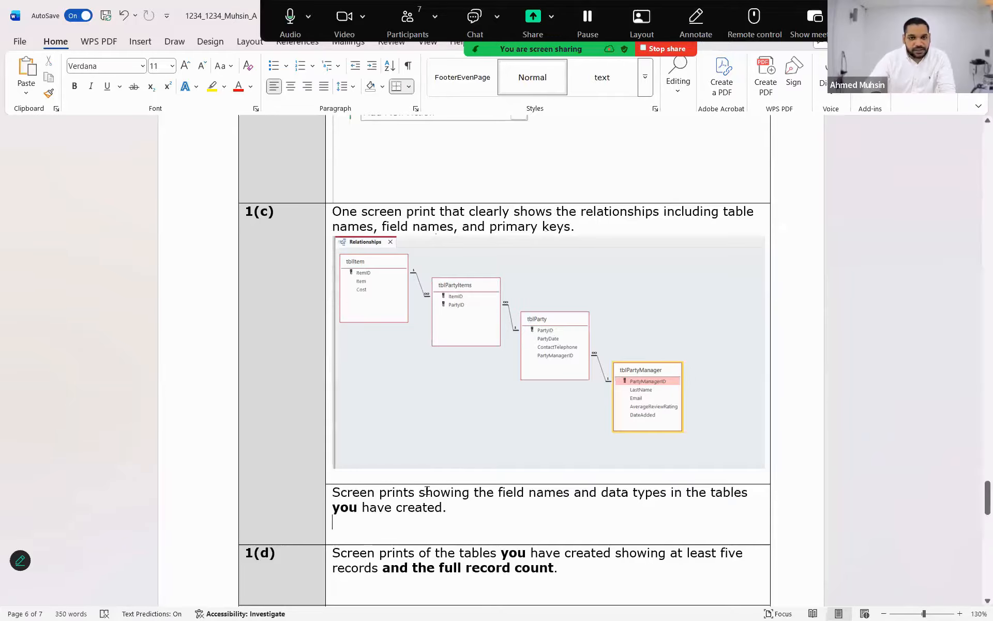
{"action": "key", "text": "alt+Tab"}
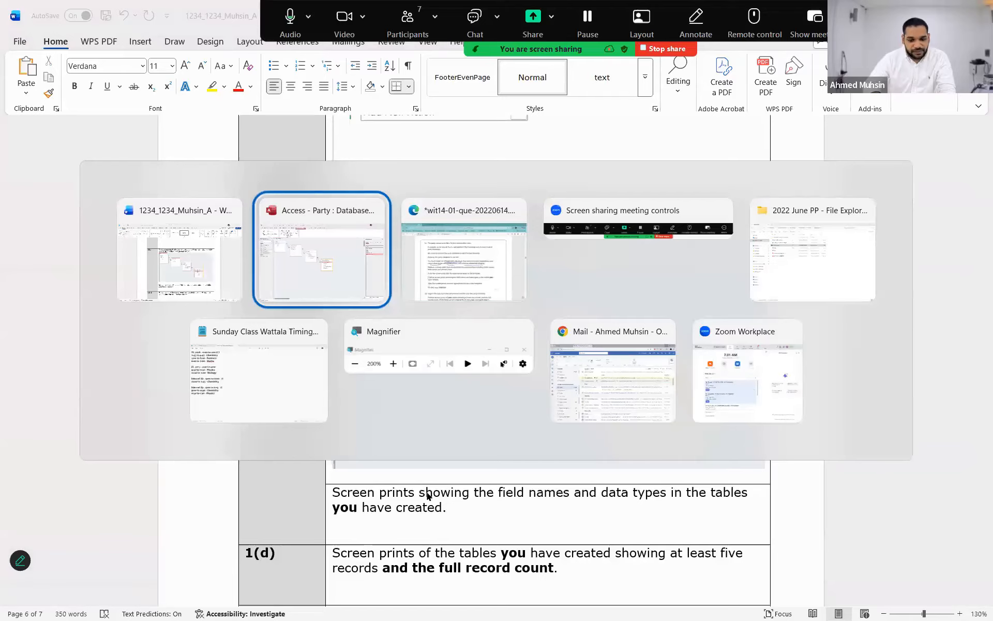
{"action": "key", "text": "alt+Tab"}
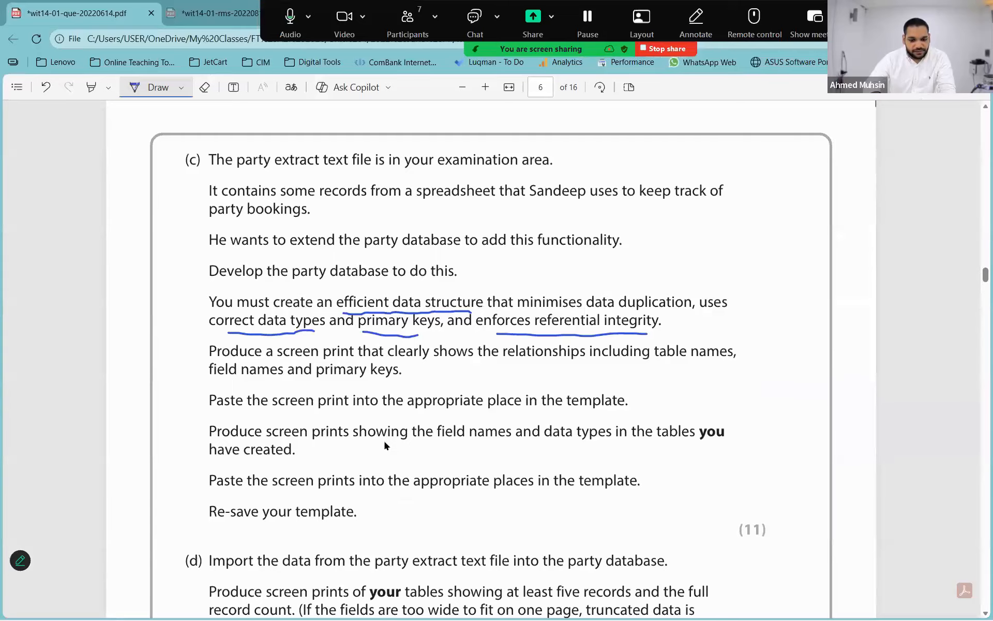
- Switch back to the Party database in Access, close the relationships and open tblItem in Design View
{"action": "key", "text": "alt+Tab"}
{"action": "key", "text": "alt+Tab"}
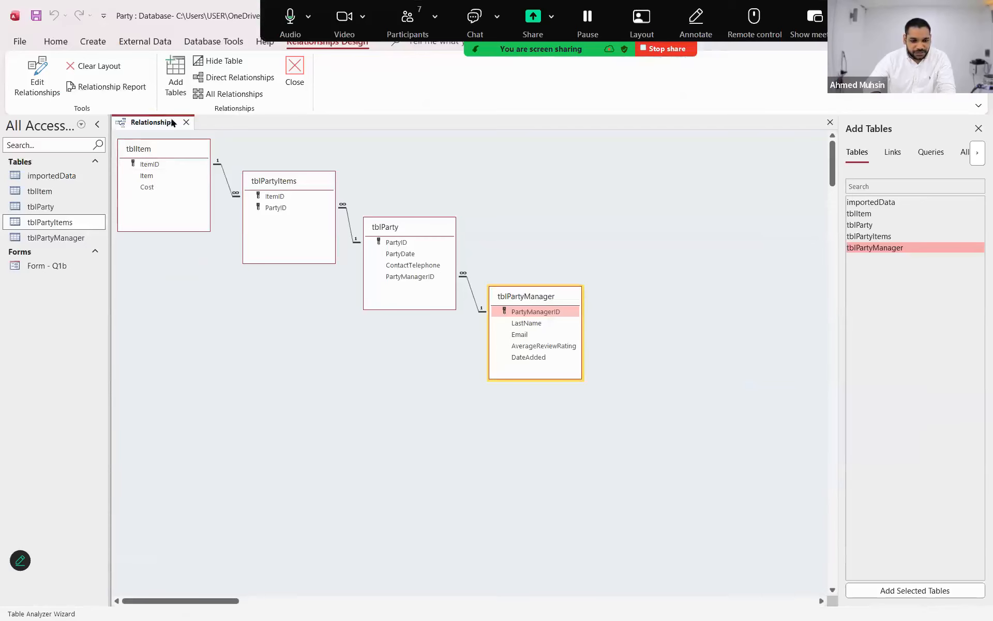
{"action": "left_click", "coordinate": [187, 122]}
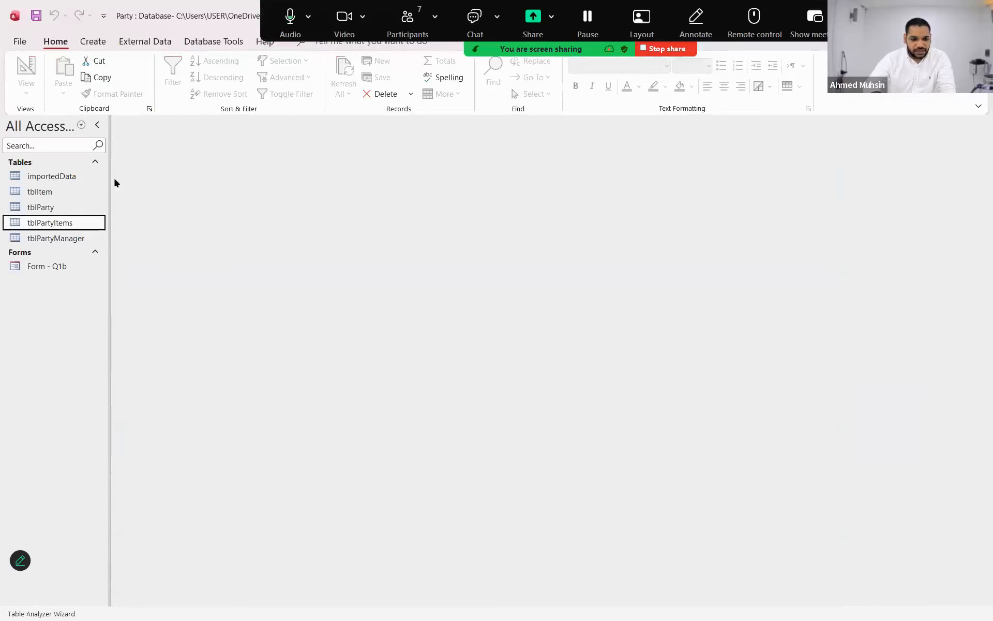
{"action": "double_click", "coordinate": [47, 192]}
{"action": "left_click", "coordinate": [24, 57]}
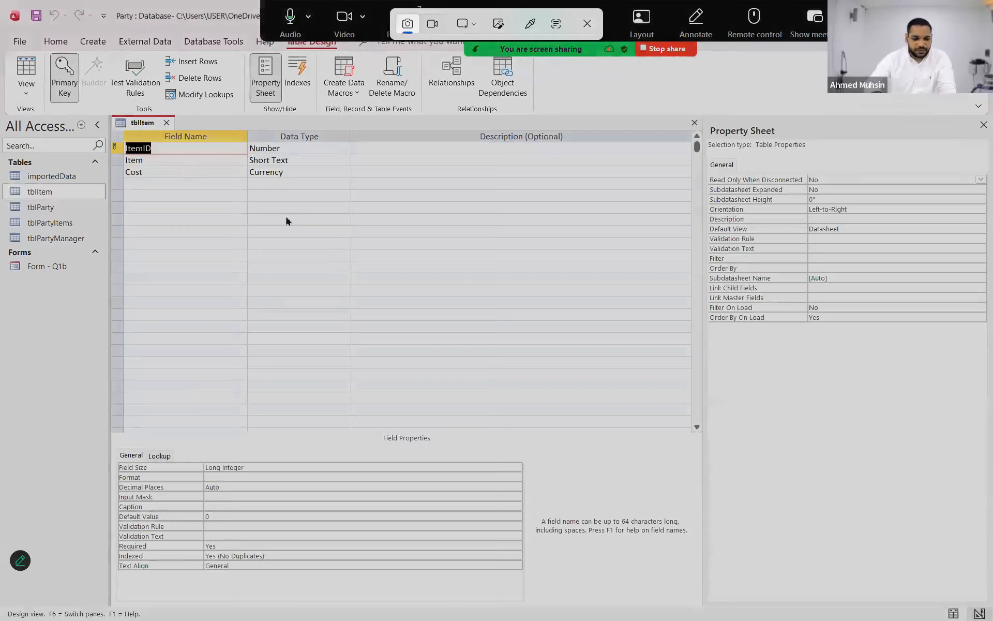
- Capture tblItem's field names and data types and paste the screenshot into the second part of 1(c) in the Word template
{"action": "key", "text": "super+shift+s"}
{"action": "left_click_drag", "start_coordinate": [111, 114], "coordinate": [351, 259]}
{"action": "key", "text": "alt+Tab"}
{"action": "key", "text": "alt+Tab"}
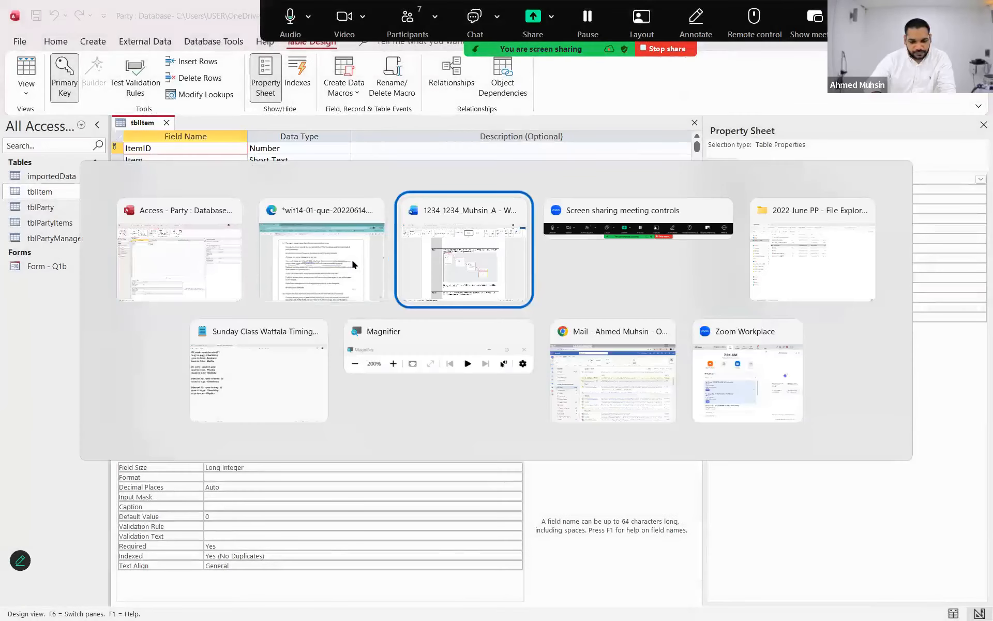
{"action": "scroll", "coordinate": [430, 511], "scroll_direction": "down", "scroll_amount": 5}
{"action": "scroll", "coordinate": [431, 511], "scroll_direction": "down", "scroll_amount": 5}
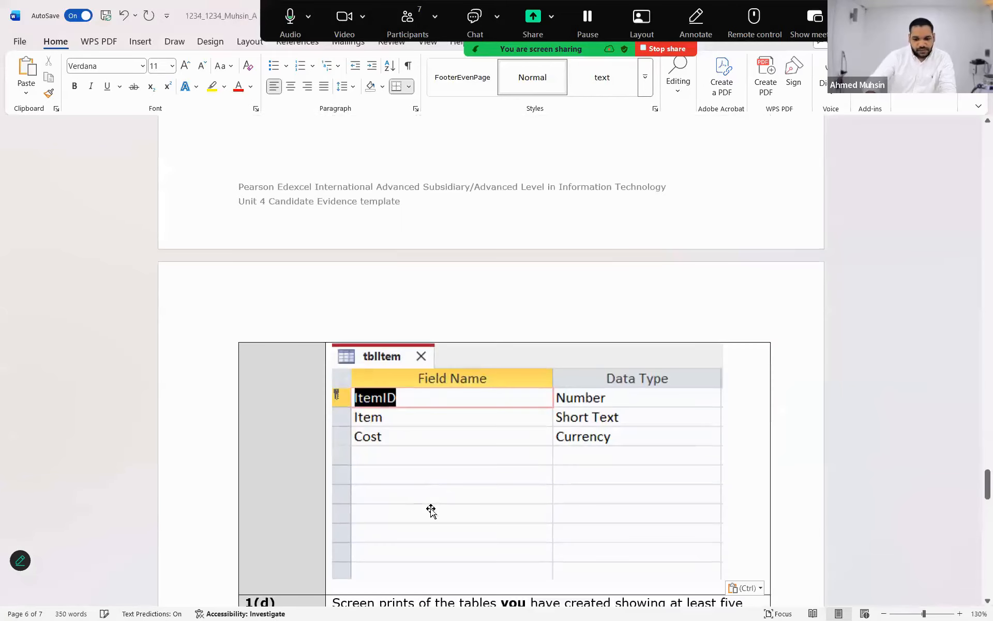
- Return to the Party database in Access and open tblParty in Design View
{"action": "key", "text": "alt+Tab"}
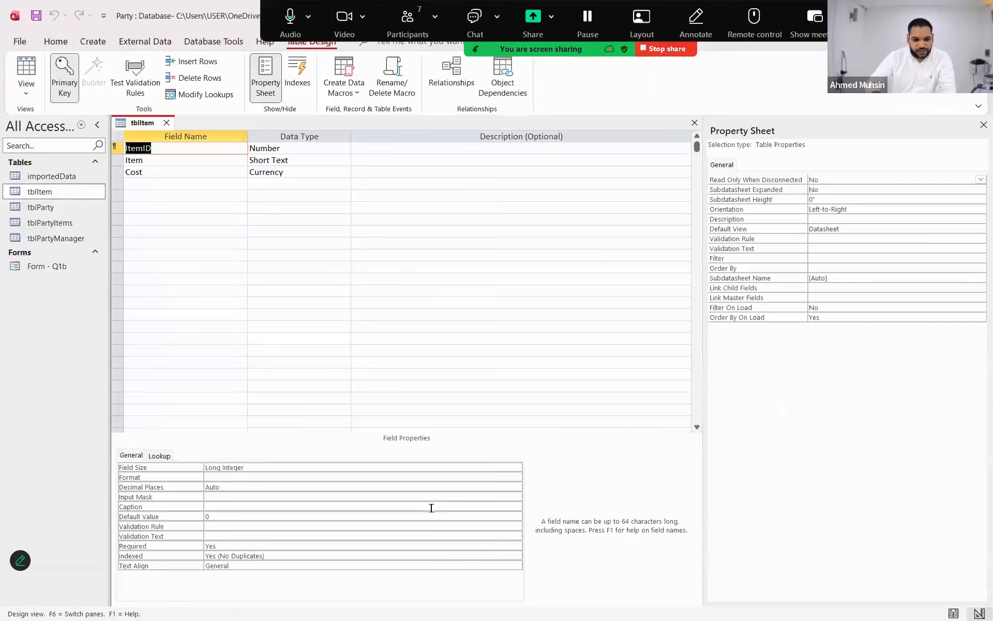
{"action": "left_click", "coordinate": [40, 207]}
{"action": "left_click", "coordinate": [26, 76]}
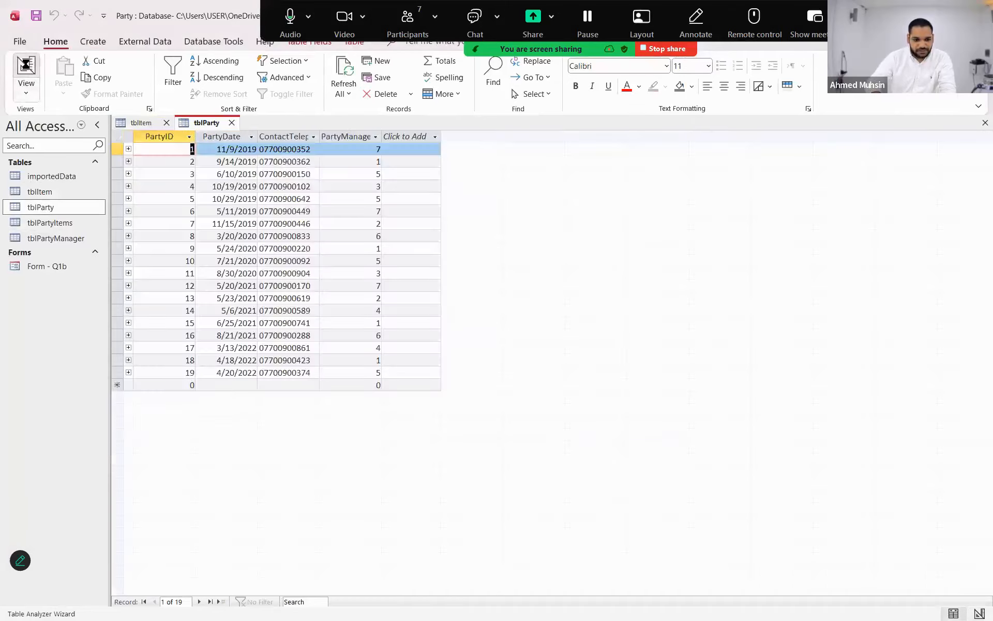
{"action": "left_click", "coordinate": [26, 77]}
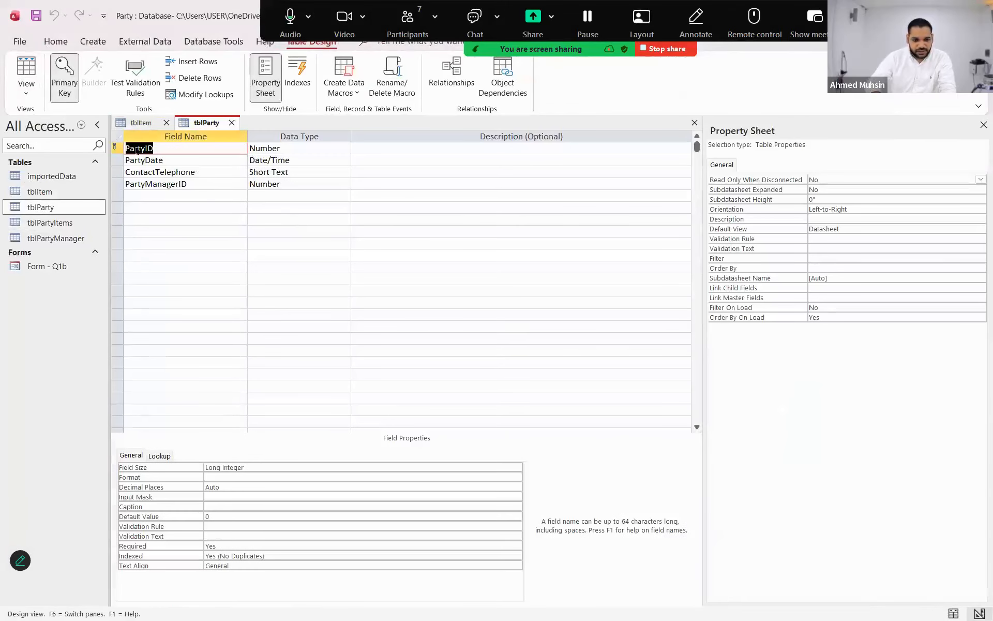
- Capture tblParty's field names and data types and paste the screenshot below the tblItem one in the Word template
{"action": "key", "text": "super+shift+s"}
{"action": "left_click_drag", "start_coordinate": [112, 112], "coordinate": [353, 240]}
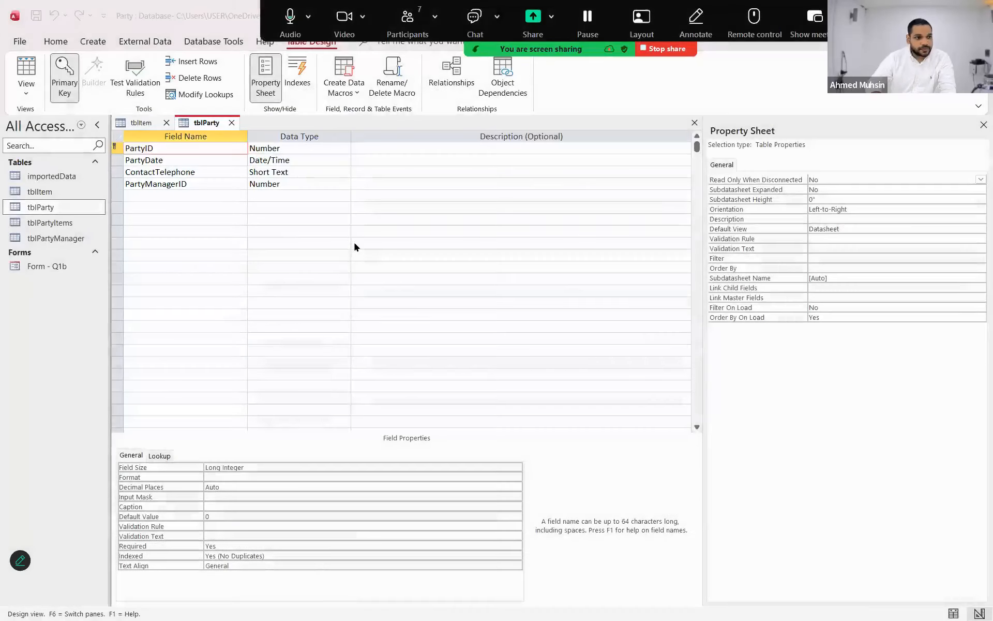
{"action": "key", "text": "alt+Tab"}
{"action": "key", "text": "ctrl+v"}
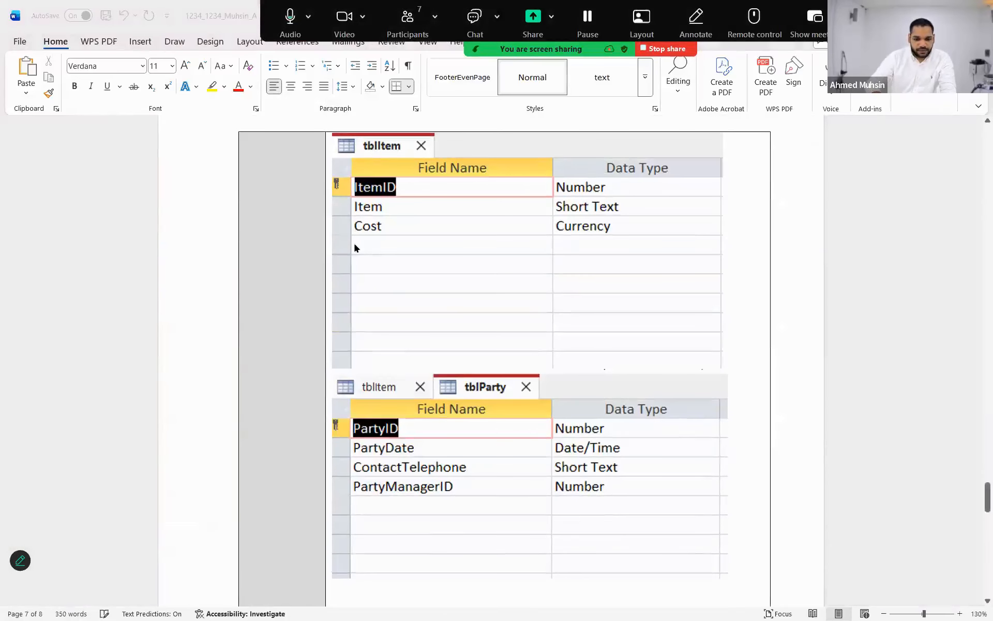
- Return to the Party database in Access, close tblParty and tblItem, and open tblPartyItems in Design View
{"action": "key", "text": "alt+Tab"}
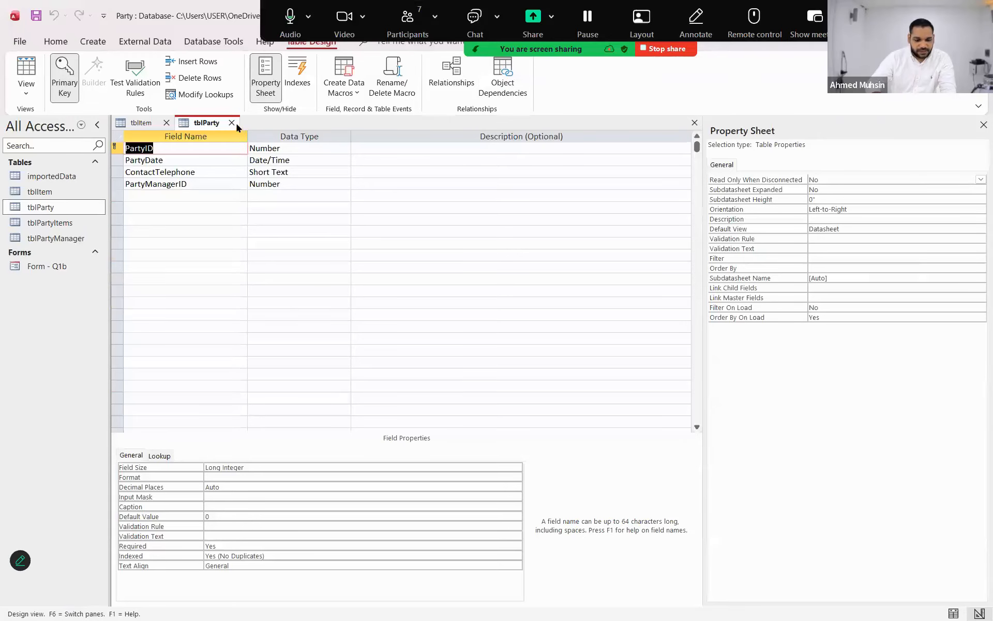
{"action": "left_click", "coordinate": [231, 123]}
{"action": "left_click", "coordinate": [171, 123]}
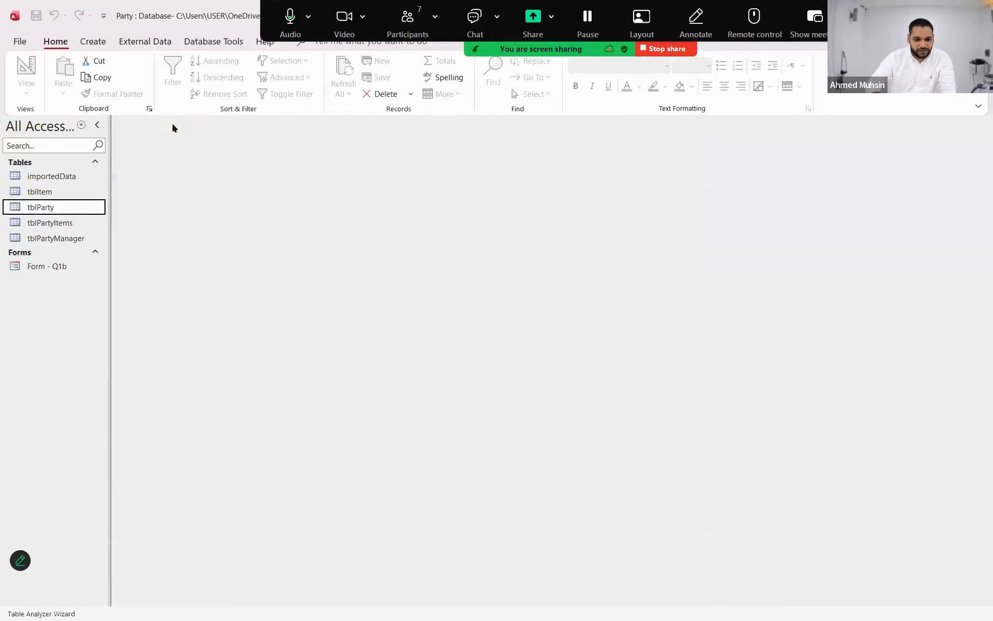
{"action": "double_click", "coordinate": [68, 227]}
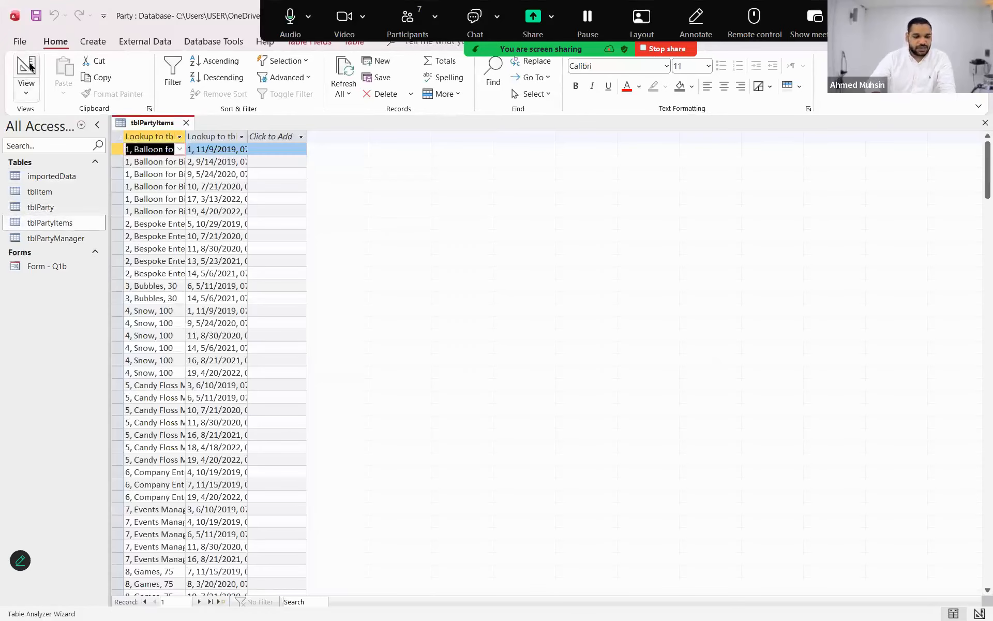
{"action": "left_click", "coordinate": [26, 73]}
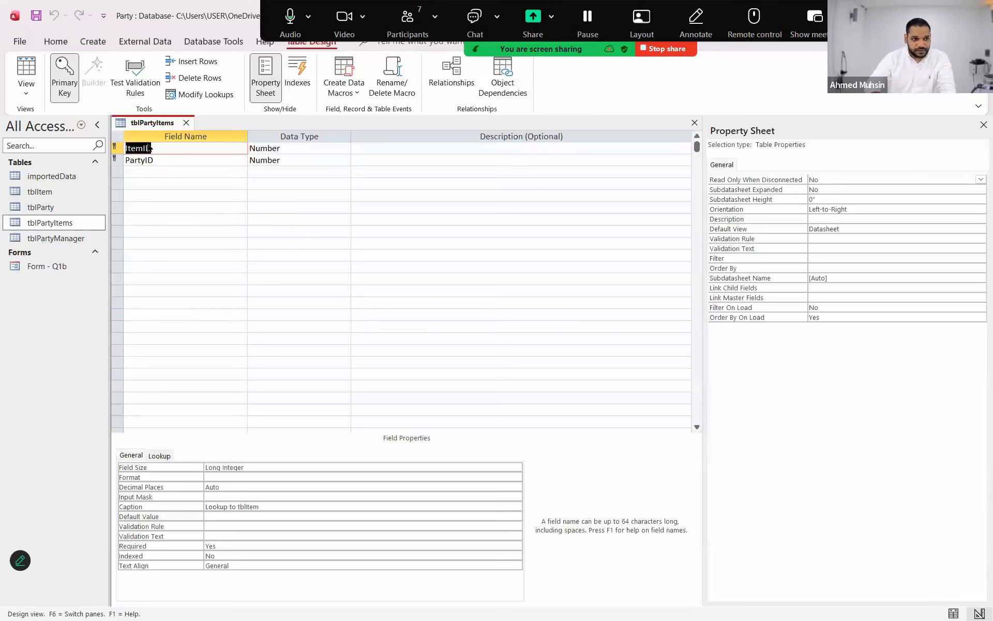
- Capture tblPartyItems' field names and data types and paste the screenshot below the tblParty one in the Word template
{"action": "key", "text": "super+shift+s"}
{"action": "left_click_drag", "start_coordinate": [108, 113], "coordinate": [352, 212]}
{"action": "key", "text": "alt+Tab"}
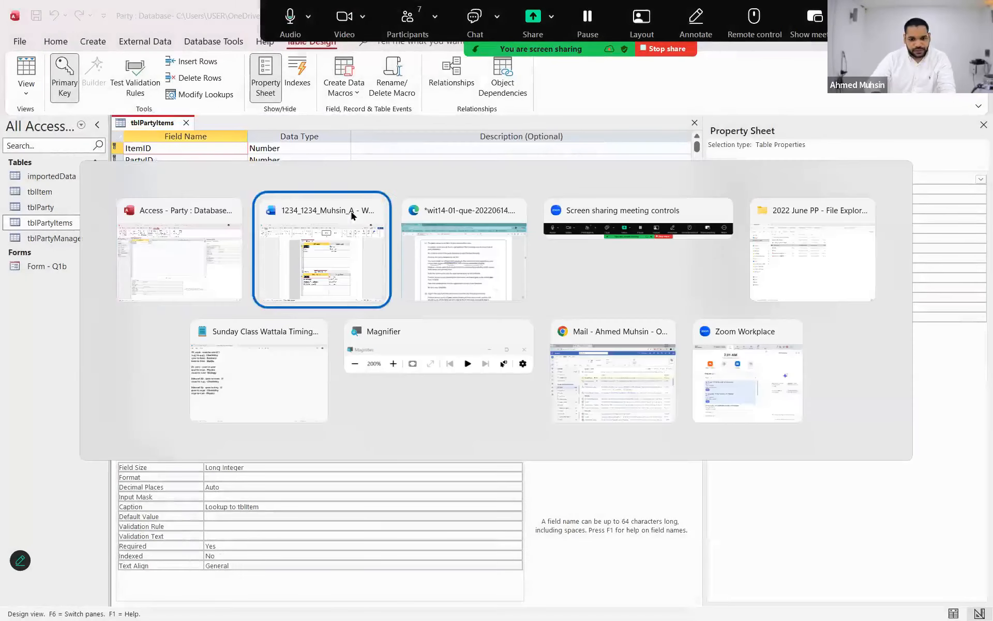
{"action": "key", "text": "ctrl+v"}
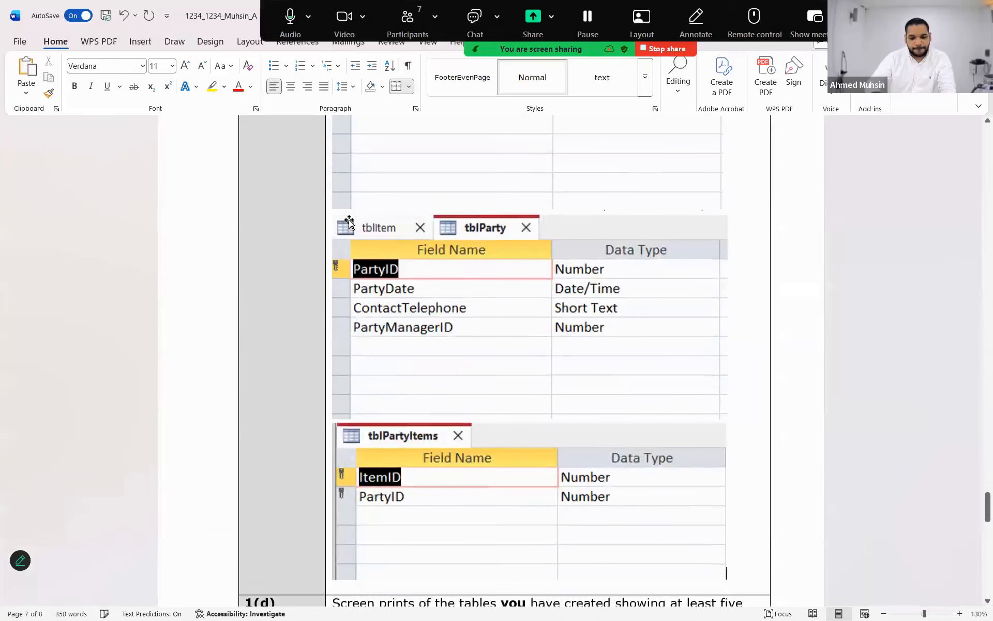
- Show tblPartyItems in Datasheet View in Access and widen both lookup columns until their full contents fit
{"action": "key", "text": "alt+Tab"}
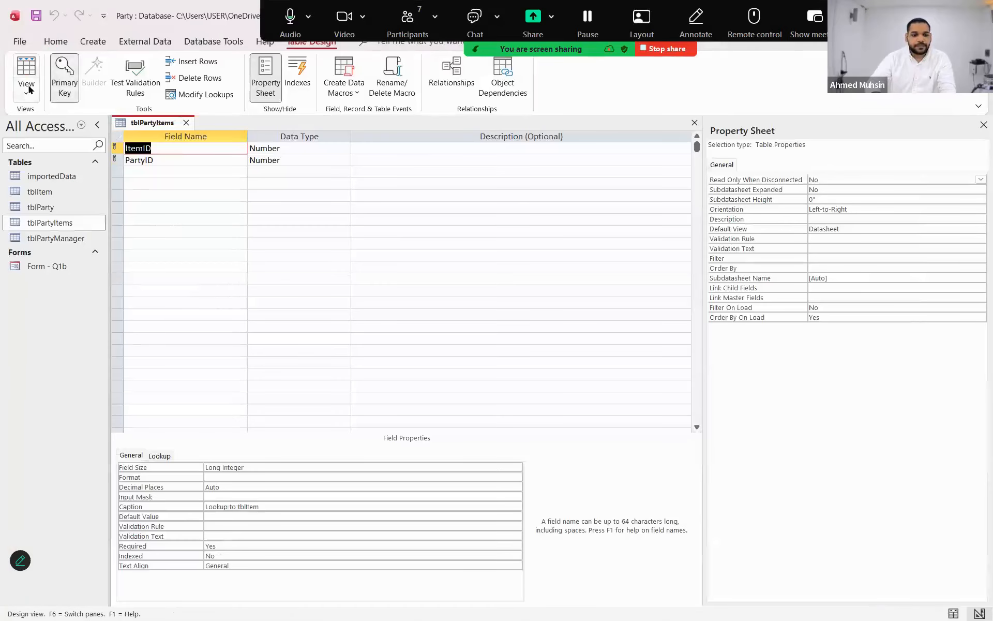
{"action": "left_click", "coordinate": [29, 66]}
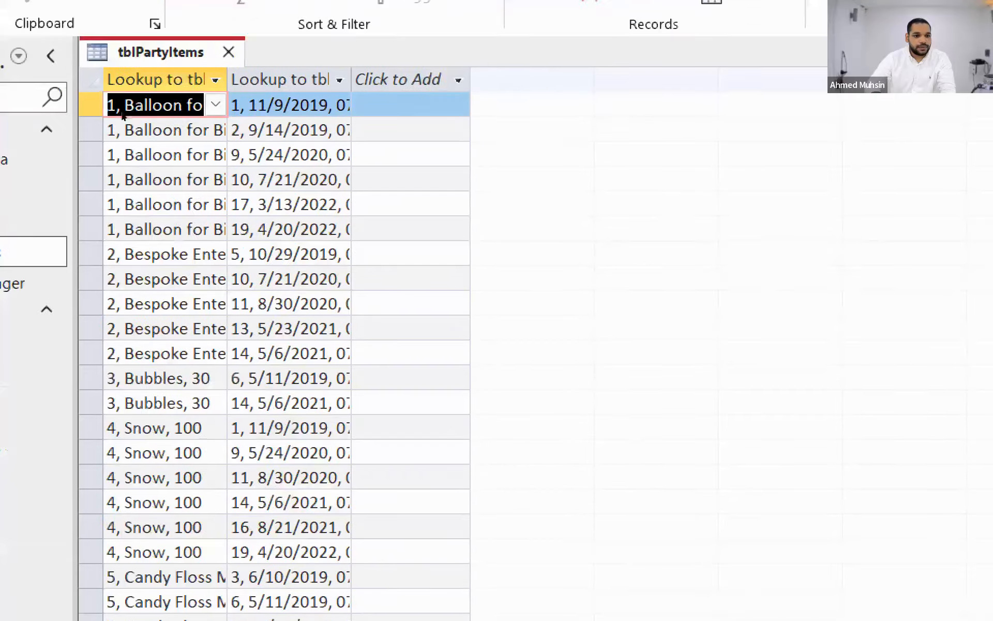
{"action": "left_click_drag", "start_coordinate": [227, 79], "coordinate": [355, 79]}
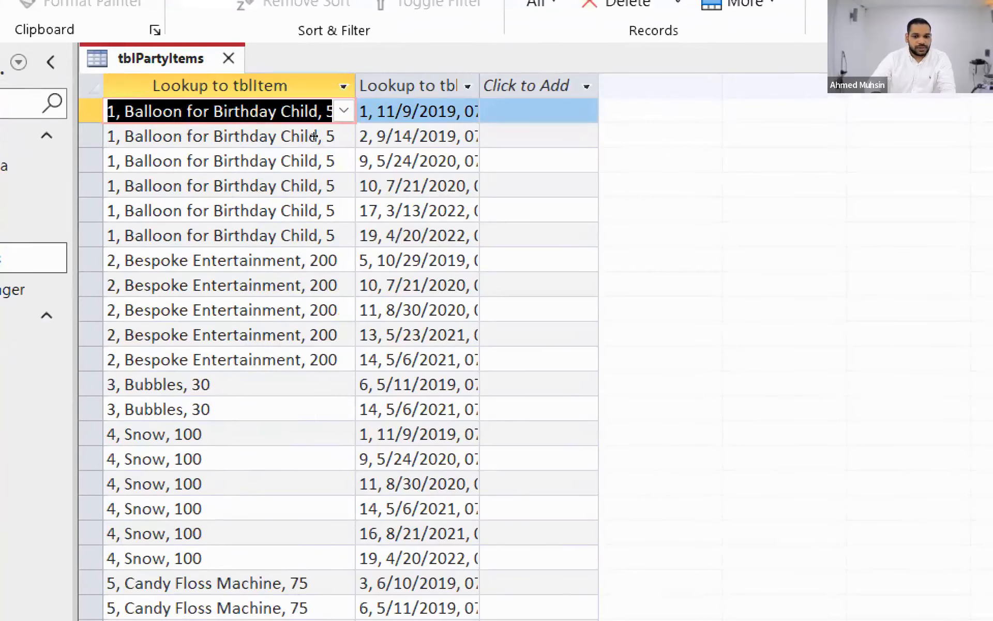
{"action": "left_click_drag", "start_coordinate": [480, 83], "coordinate": [625, 82]}
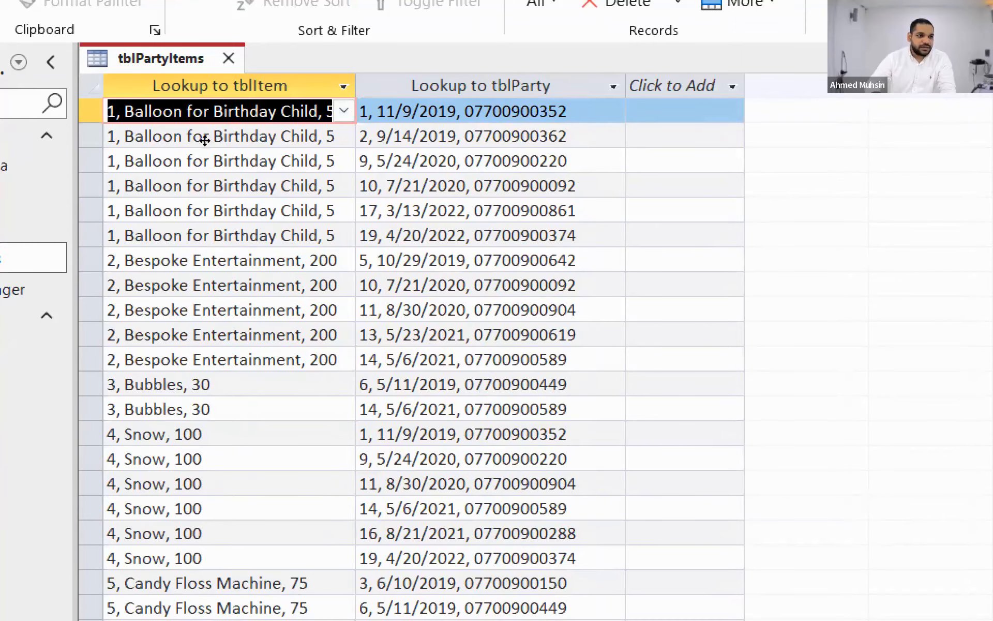
{"action": "left_click_drag", "start_coordinate": [355, 86], "coordinate": [454, 86]}
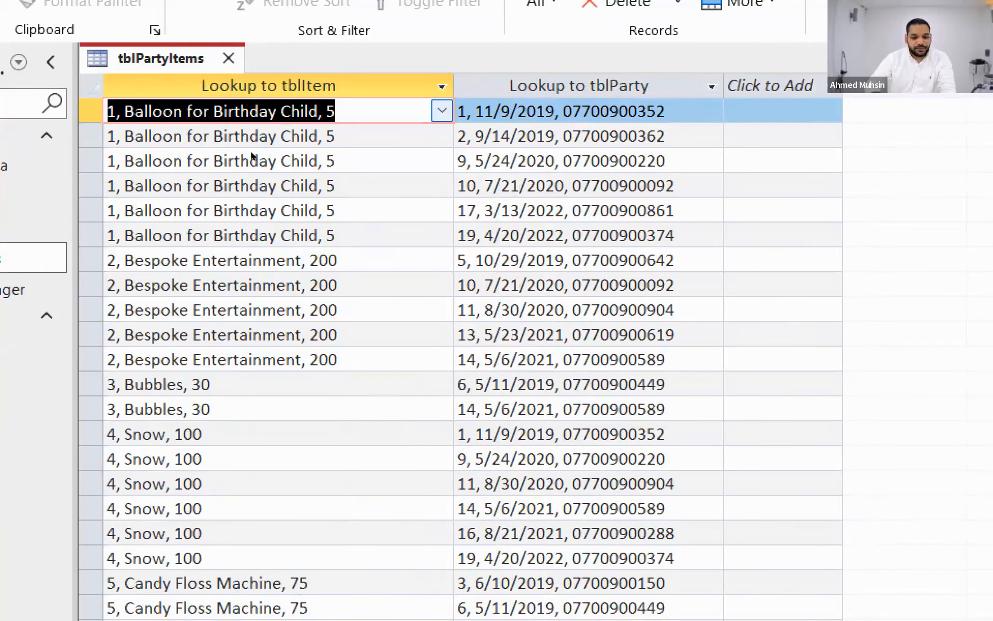
{"action": "key", "text": "F2"}
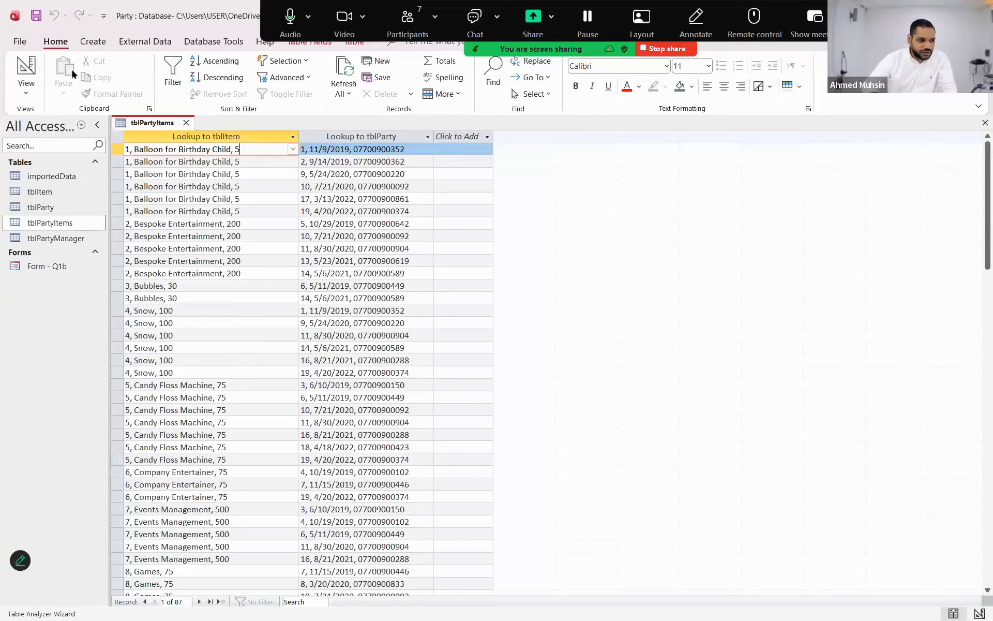
- Try out a query returning only ItemID from tblPartyItems, widen its result column and close it without saving
{"action": "left_click", "coordinate": [91, 42]}
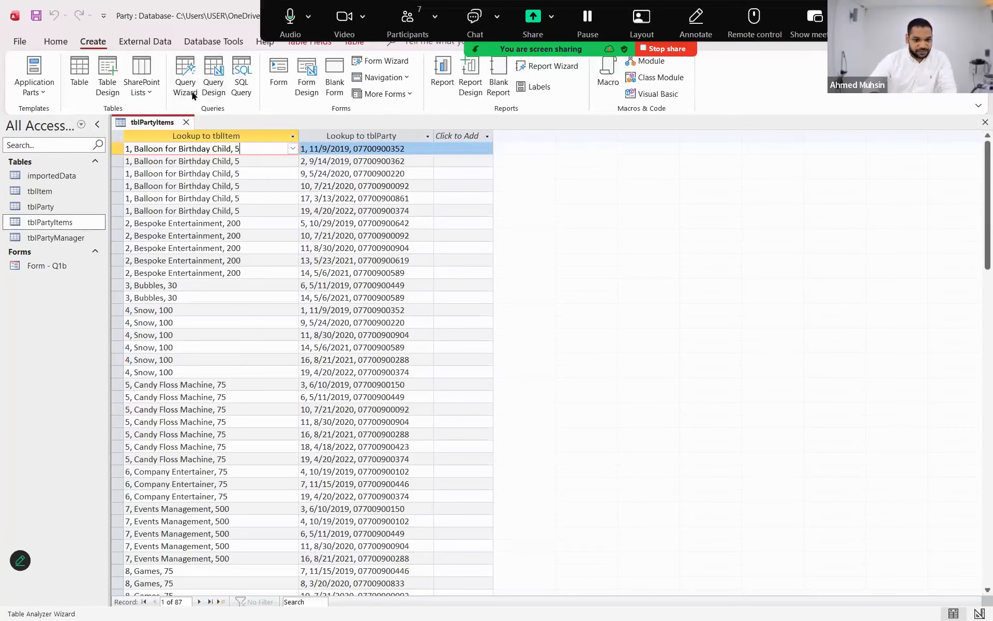
{"action": "left_click", "coordinate": [209, 97]}
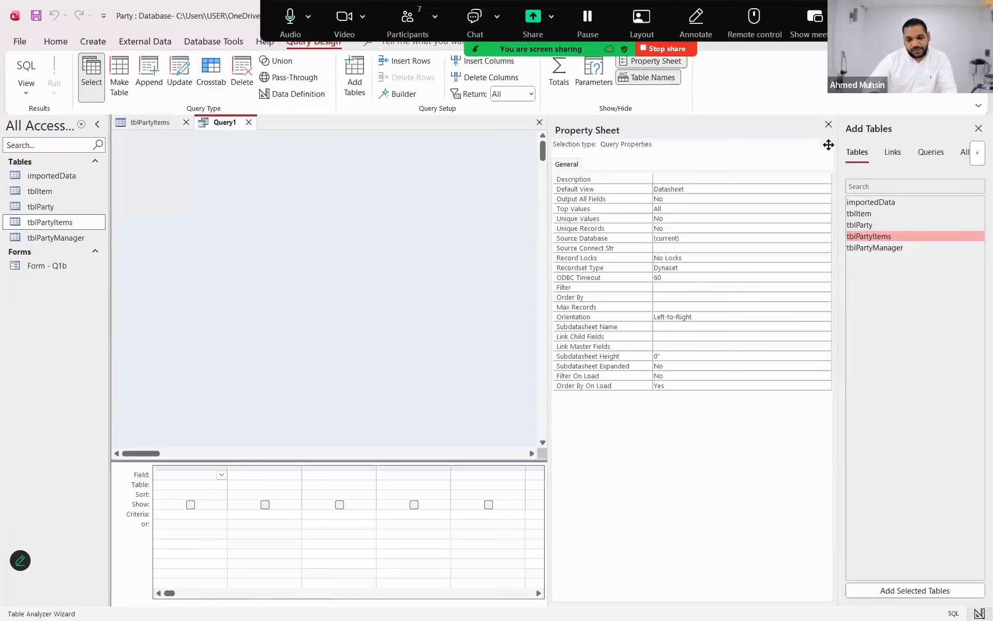
{"action": "left_click", "coordinate": [828, 125]}
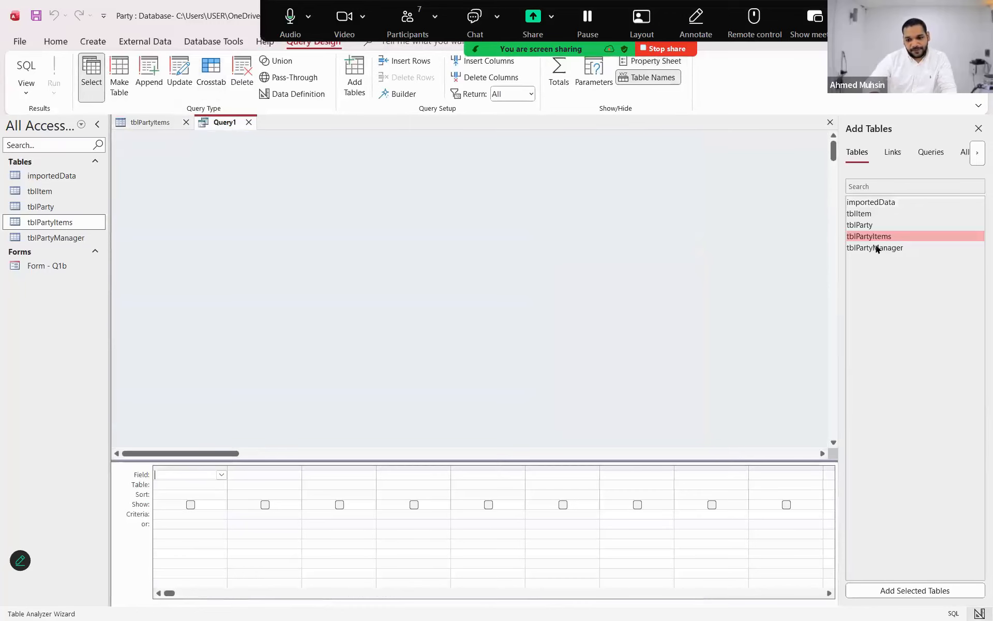
{"action": "double_click", "coordinate": [869, 224]}
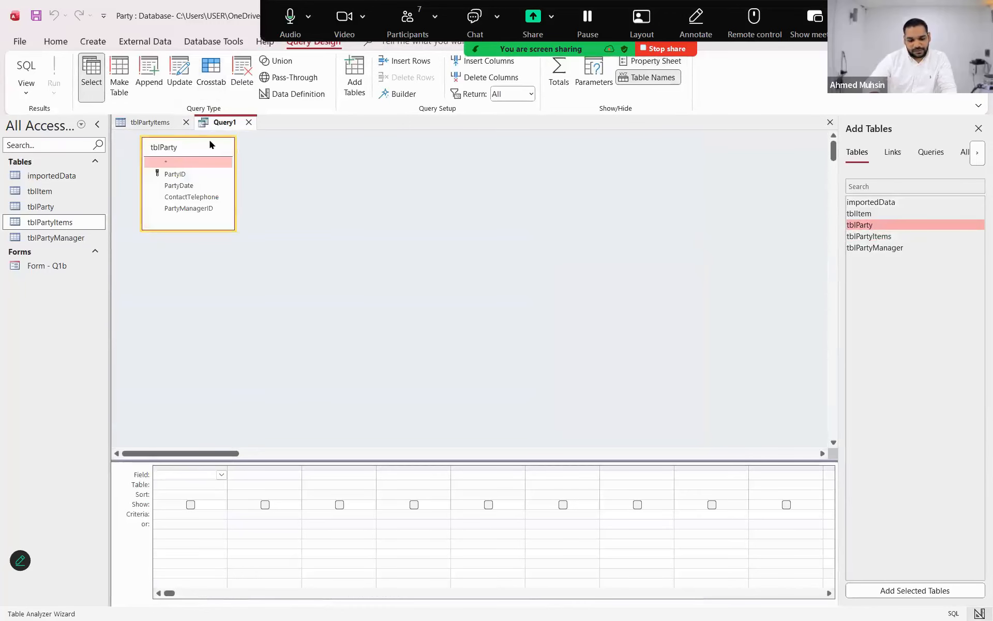
{"action": "key", "text": "Delete"}
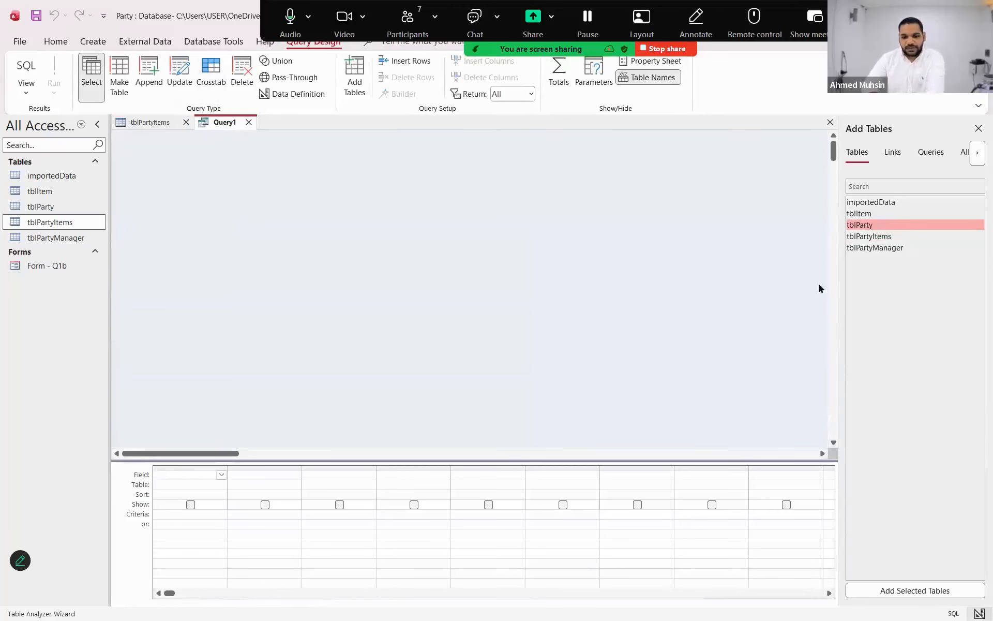
{"action": "double_click", "coordinate": [862, 237]}
{"action": "left_click_drag", "start_coordinate": [168, 176], "coordinate": [186, 474]}
{"action": "left_click", "coordinate": [55, 72]}
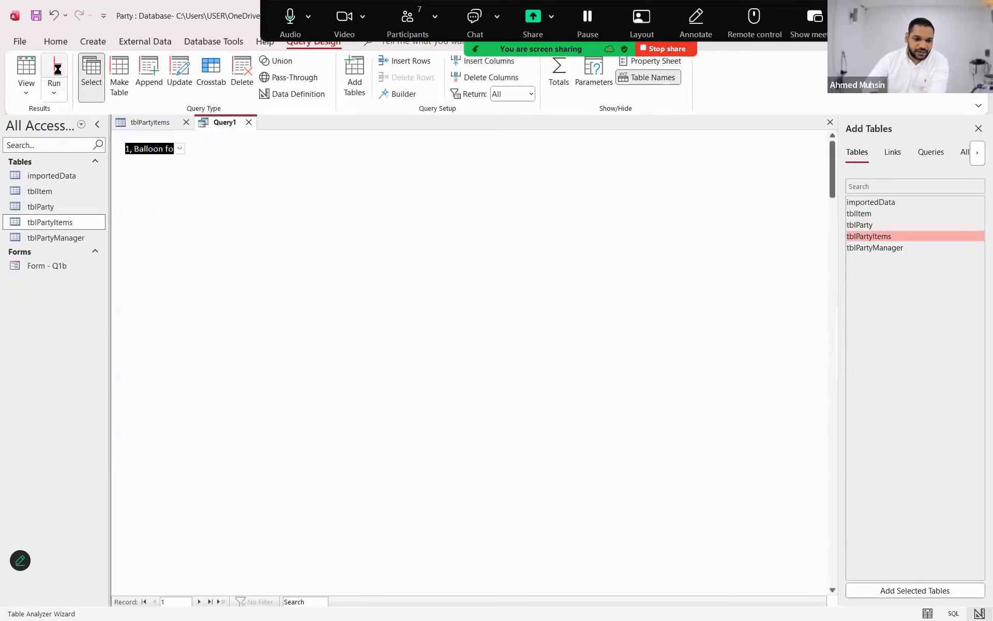
{"action": "left_click_drag", "start_coordinate": [186, 143], "coordinate": [295, 145]}
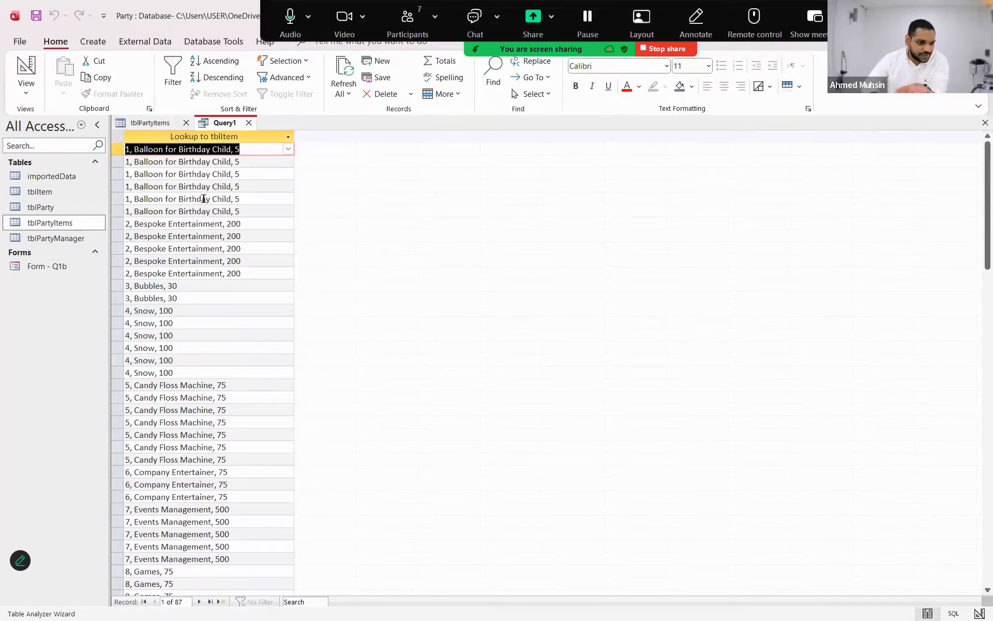
{"action": "left_click", "coordinate": [249, 125]}
{"action": "left_click", "coordinate": [500, 338]}
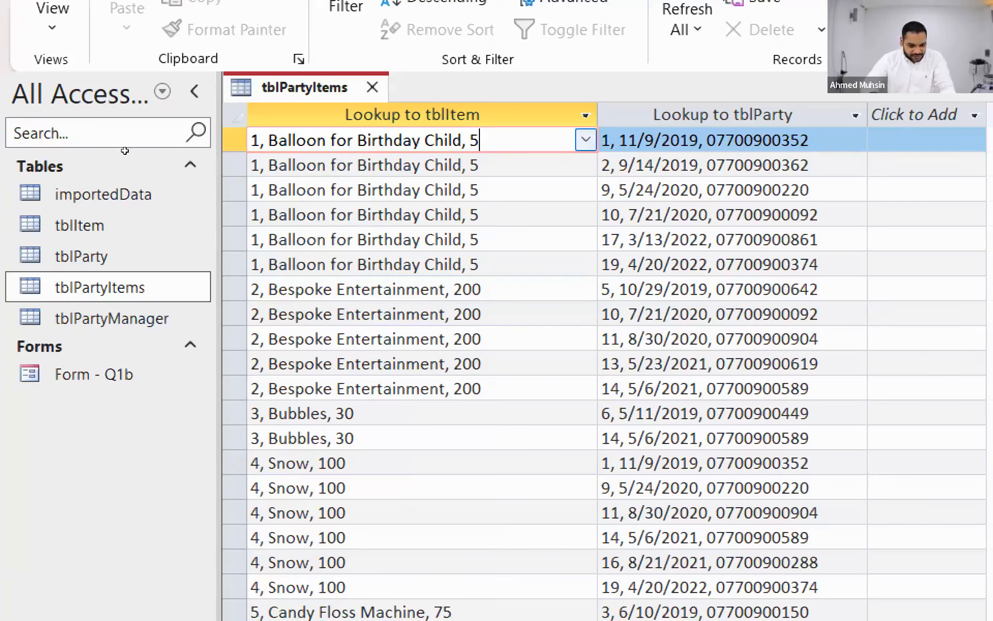
- Examine the item and party lookup values in tblPartyItems' first record and close the table
{"action": "left_click", "coordinate": [249, 140]}
{"action": "left_click", "coordinate": [279, 140]}
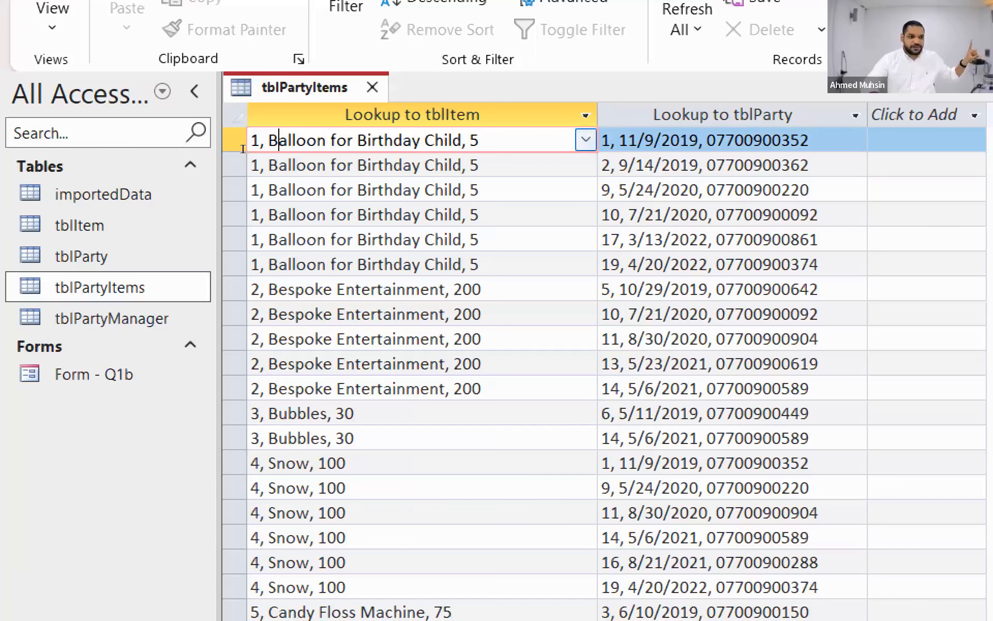
{"action": "key", "text": "Tab"}
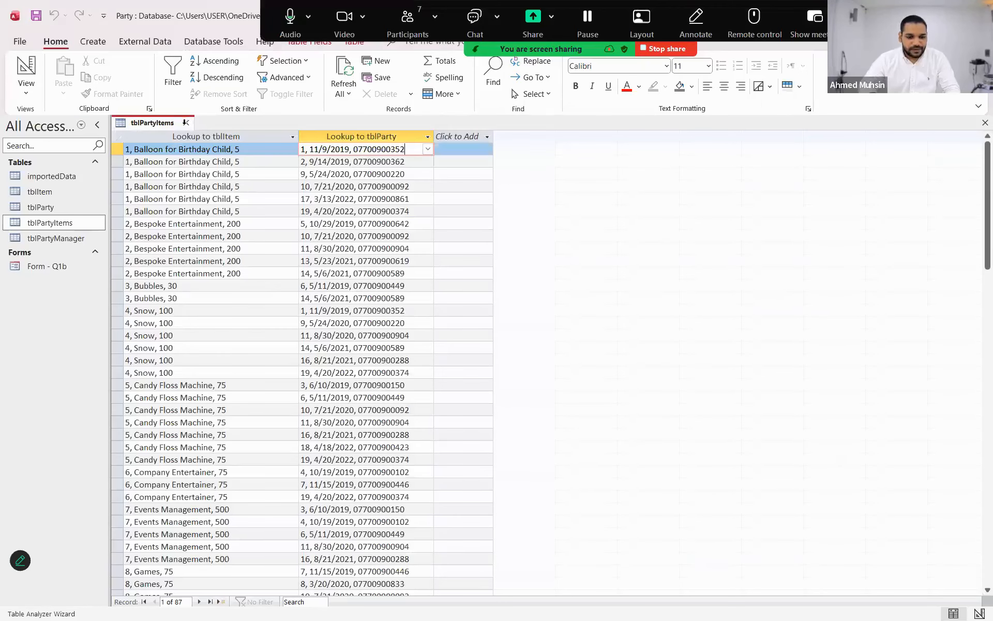
{"action": "left_click", "coordinate": [186, 123]}
- Switch to the question paper PDF in Edge and tick off both screen-print requirements of question (c) in pen
{"action": "key", "text": "alt+Tab"}
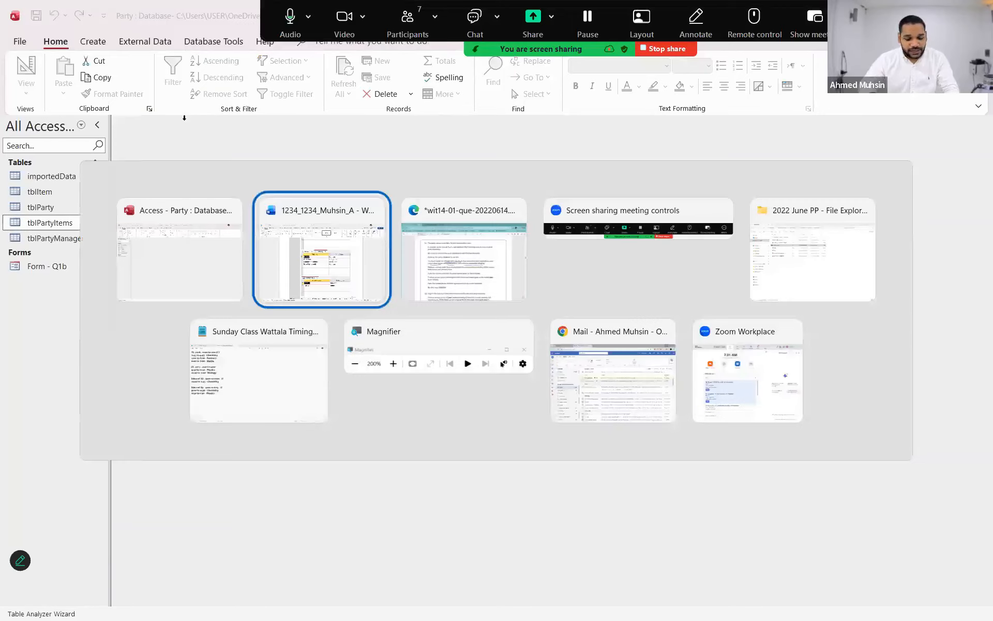
{"action": "key", "text": "alt+Tab"}
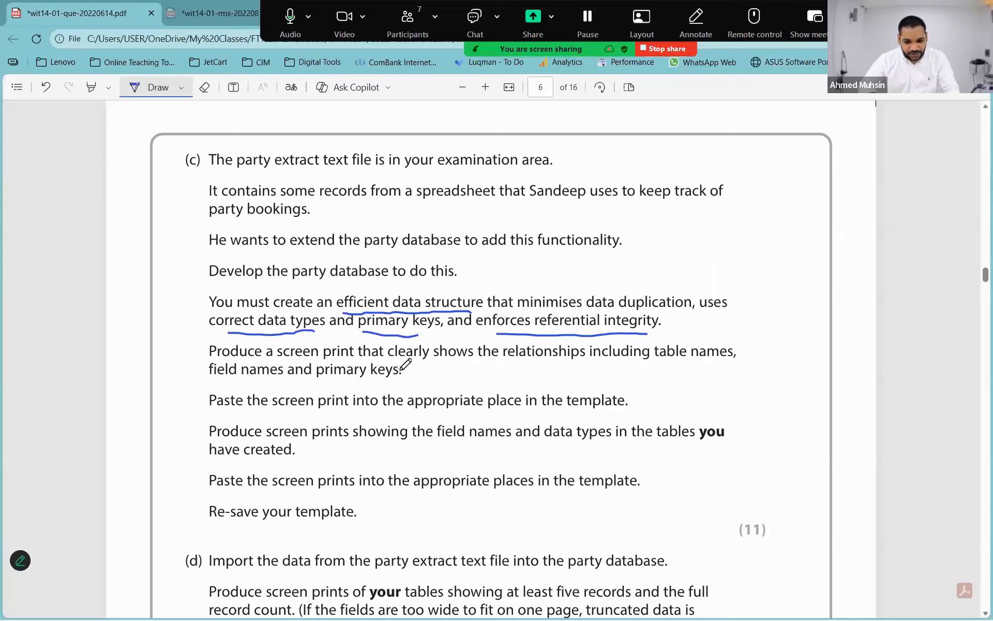
{"action": "left_click_drag", "start_coordinate": [400, 369], "coordinate": [438, 355]}
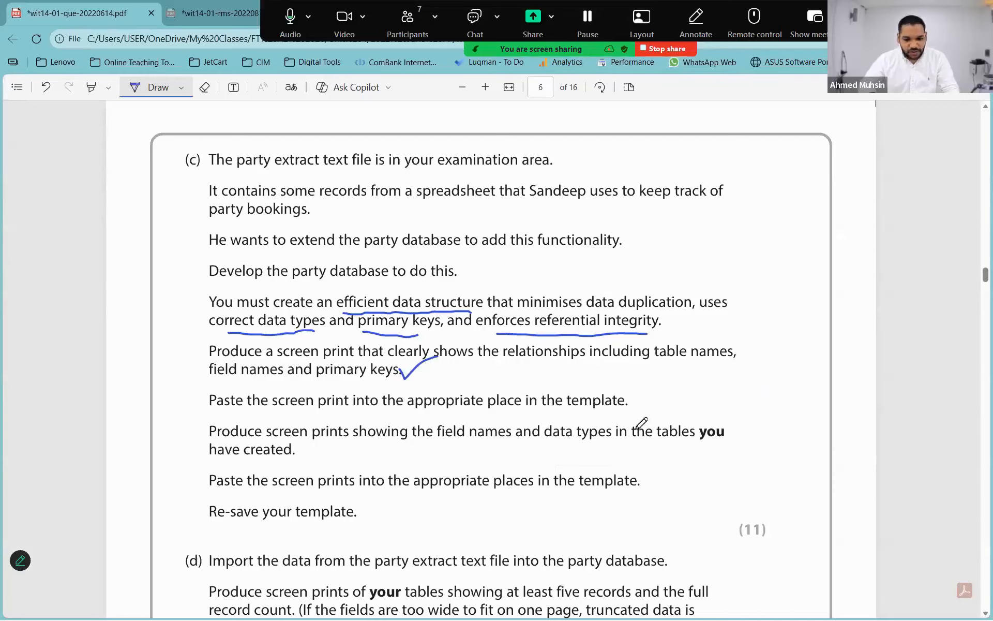
{"action": "scroll", "coordinate": [637, 435], "scroll_direction": "down", "scroll_amount": 1}
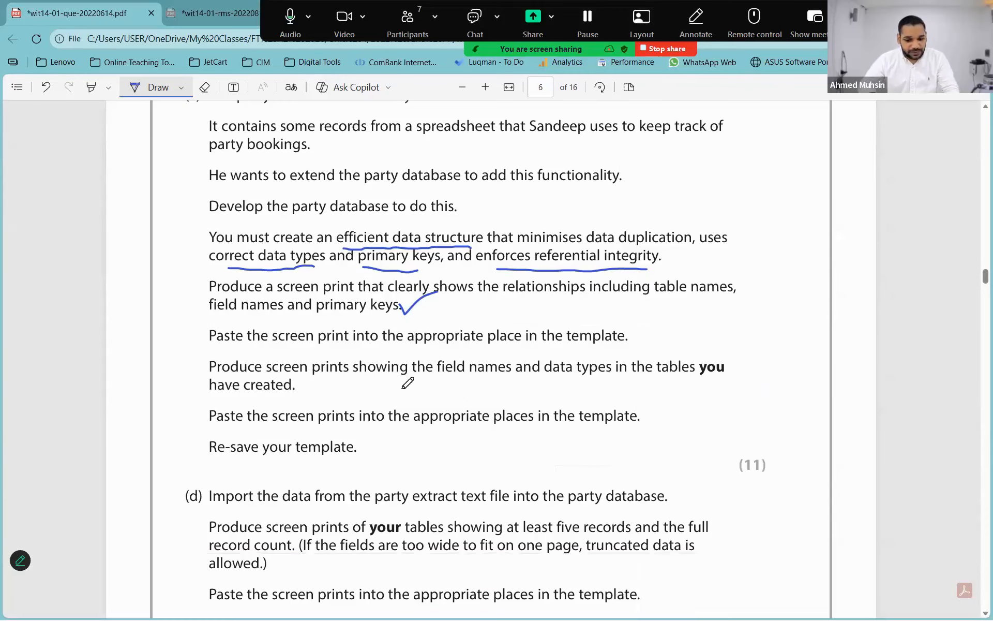
{"action": "mouse_move", "coordinate": [305, 388]}
{"action": "left_mouse_down"}
{"action": "mouse_move", "coordinate": [317, 396]}
{"action": "mouse_move", "coordinate": [366, 366]}
{"action": "left_mouse_up"}
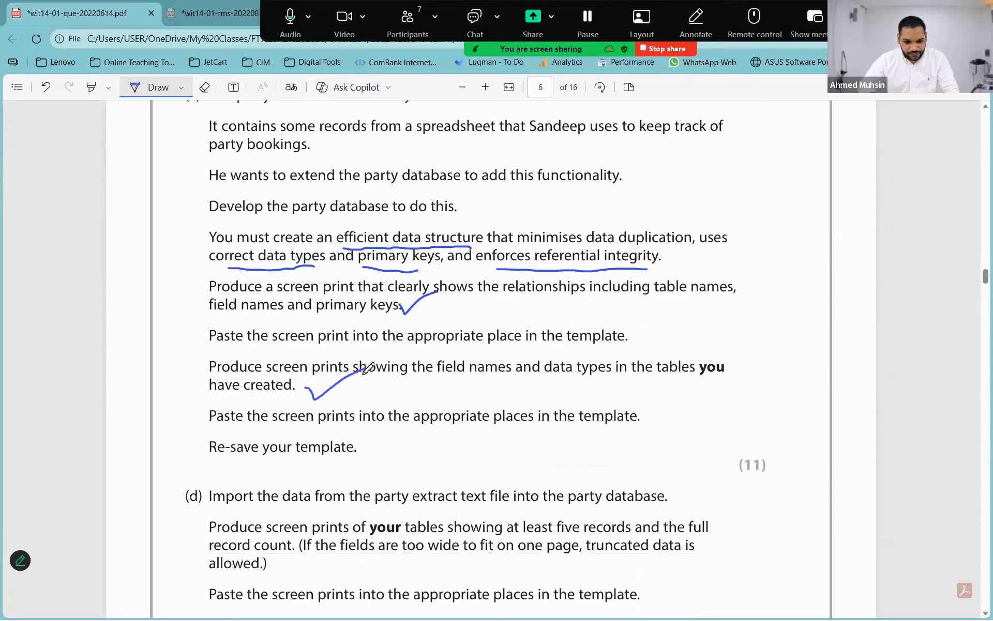
- Add the text note "Done in Class" beside question (c) in the PDF
{"action": "left_click", "coordinate": [233, 87]}
{"action": "left_click", "coordinate": [687, 321]}
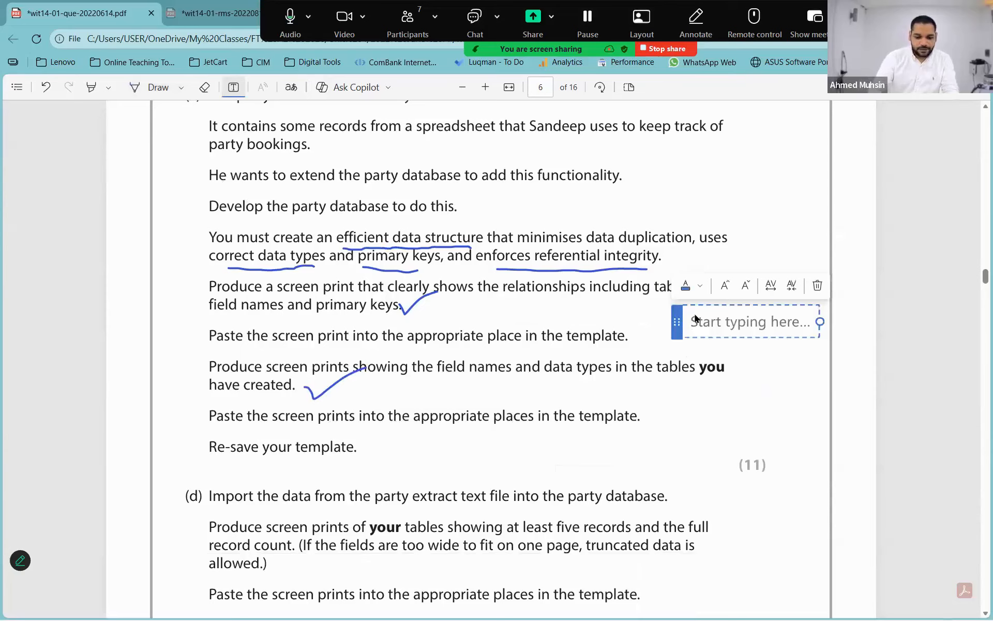
{"action": "type", "text": "Done in Class"}
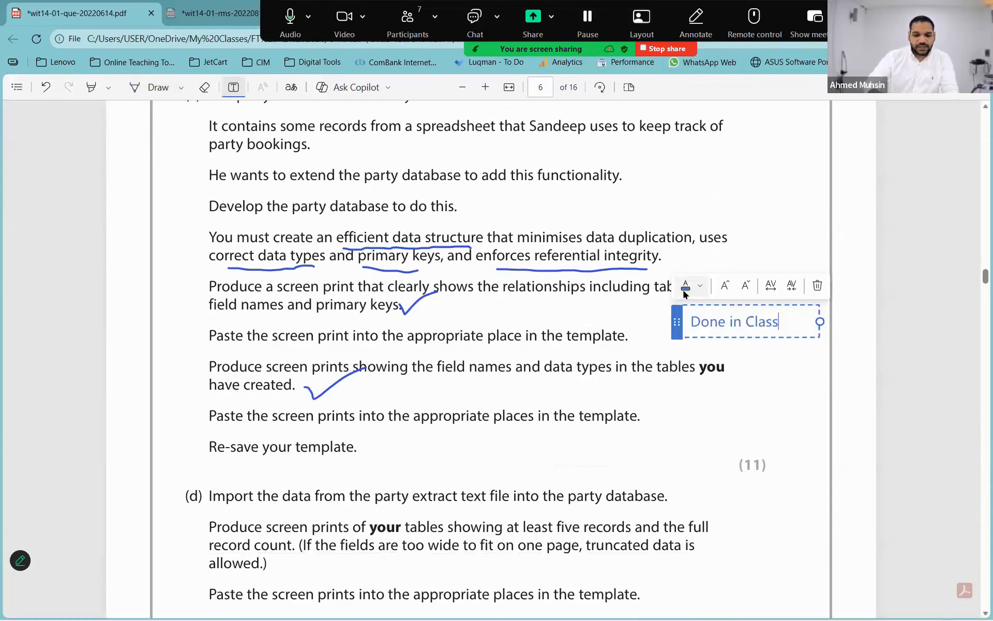
- Read question (d) in the PDF, switch back to the Party database in Access and open tblItem in Datasheet View
{"action": "scroll", "coordinate": [532, 369], "scroll_direction": "down", "scroll_amount": 3}
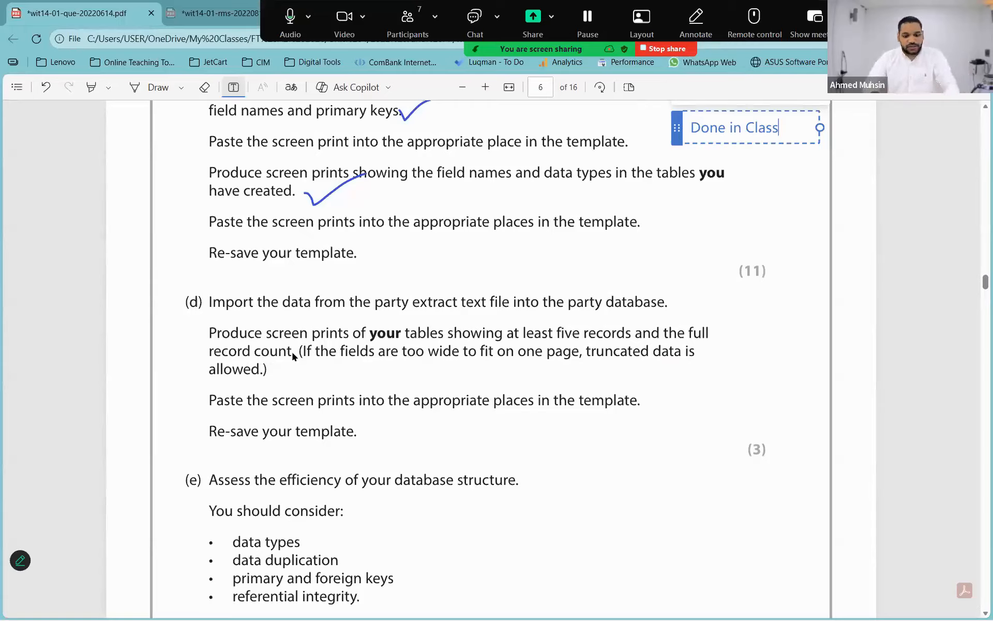
{"action": "key", "text": "alt+Tab"}
{"action": "key", "text": "Tab"}
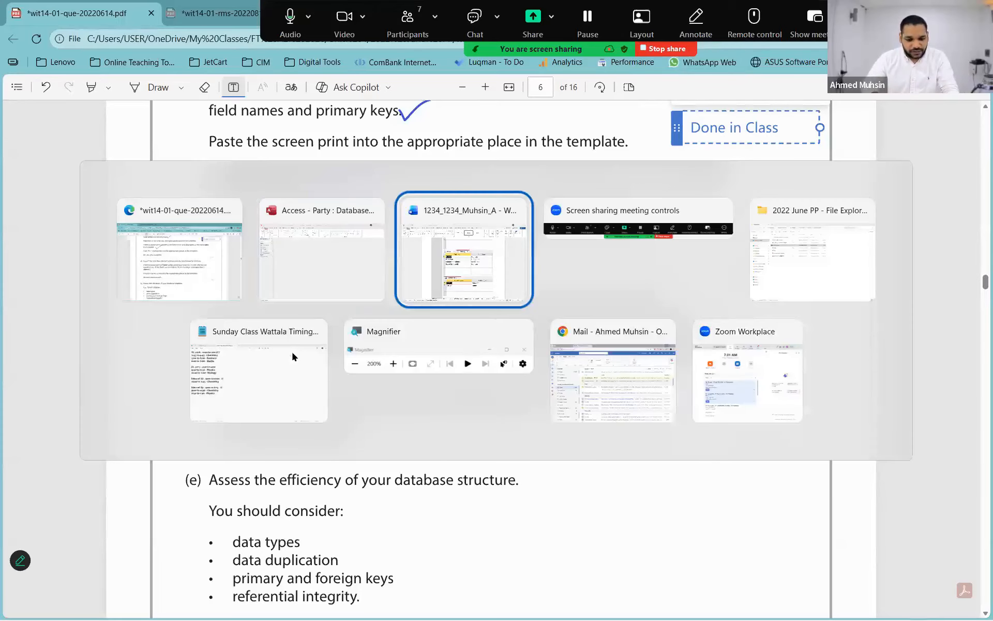
{"action": "key", "text": "alt+Tab"}
{"action": "key", "text": "Tab"}
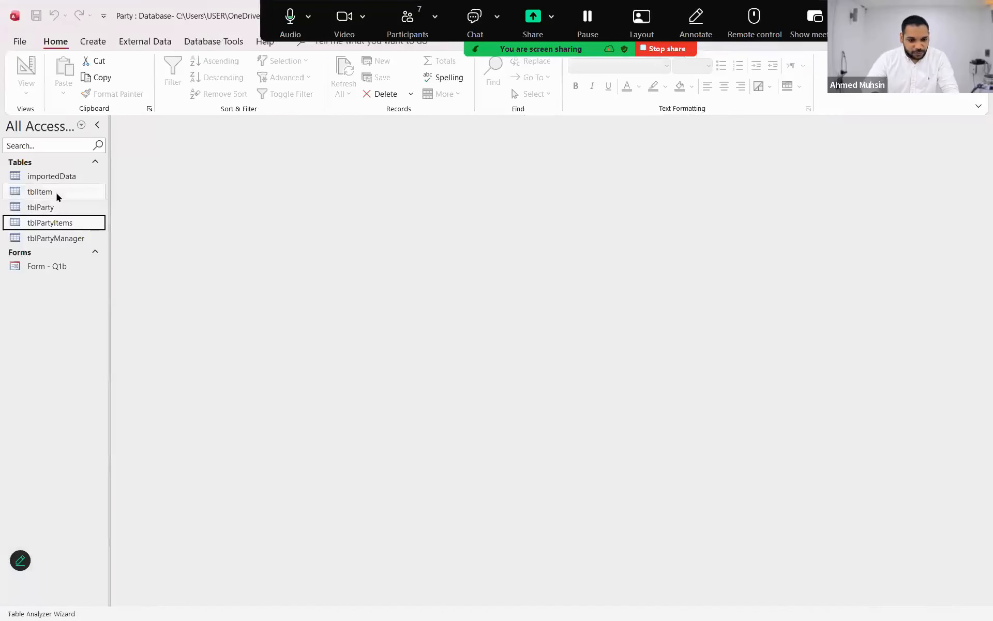
{"action": "left_click", "coordinate": [56, 191]}
{"action": "double_click", "coordinate": [56, 195]}
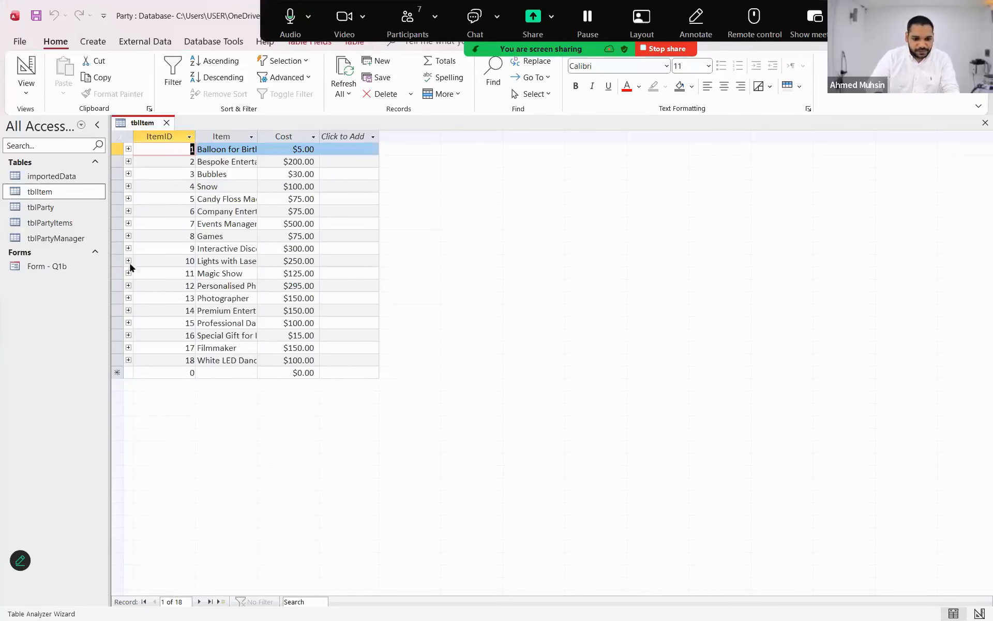
- Capture tblItem's records with the full record count and paste the screenshot into 1(d) of the Word template
{"action": "key", "text": "super+shift+s"}
{"action": "left_click_drag", "start_coordinate": [110, 112], "coordinate": [389, 605]}
{"action": "key", "text": "alt+Tab"}
{"action": "key", "text": "alt+Tab"}
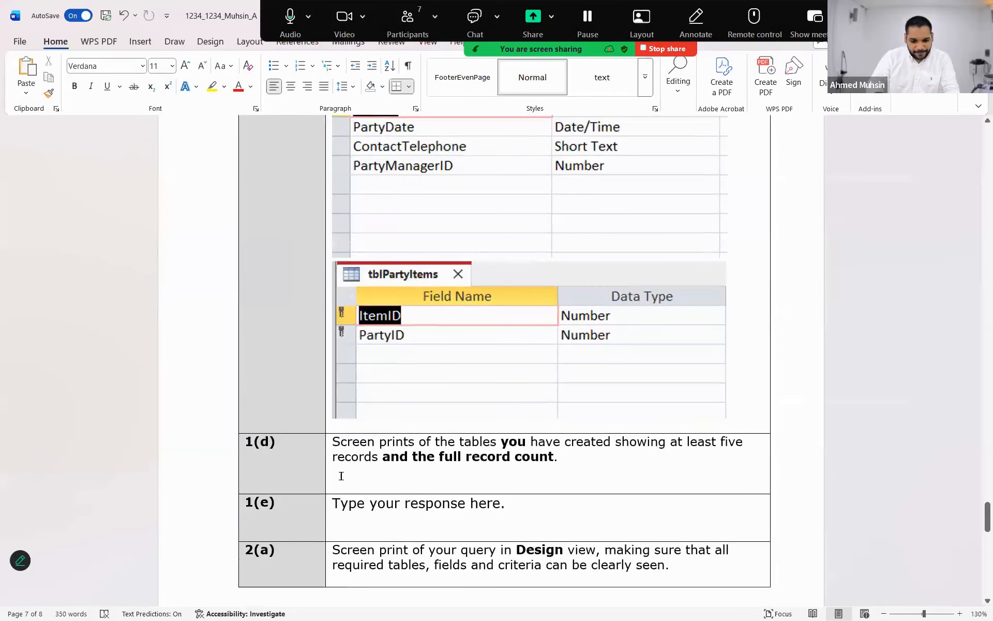
{"action": "left_click", "coordinate": [341, 476]}
{"action": "key", "text": "ctrl+v"}
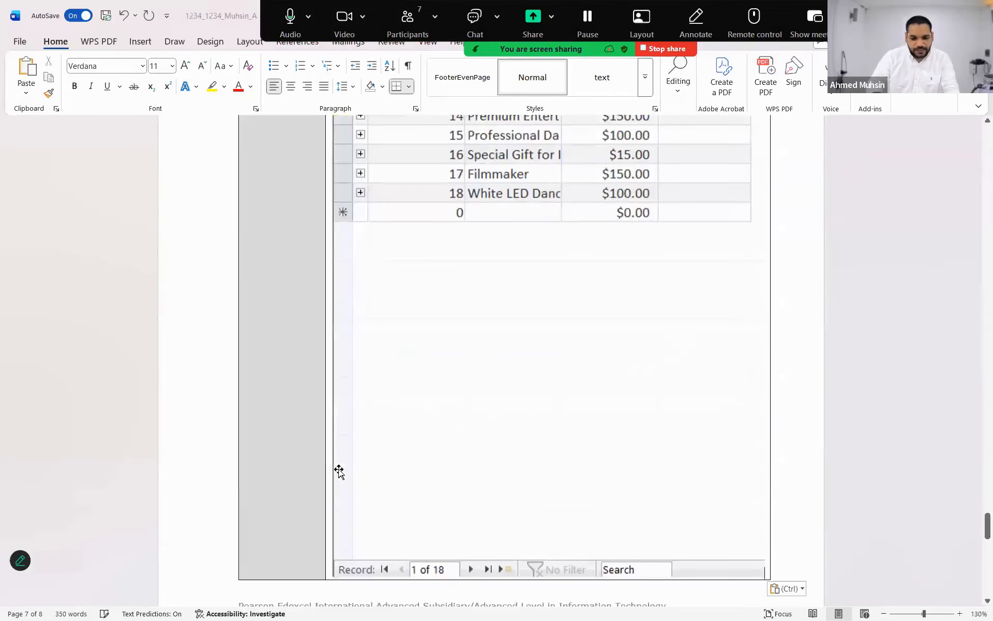
- Open tblParty in the Access database, capture its records with the full record count and paste the screenshot into 1(d) of the Word template
{"action": "scroll", "coordinate": [337, 467], "scroll_direction": "down", "scroll_amount": 3}
{"action": "key", "text": "alt+Tab"}
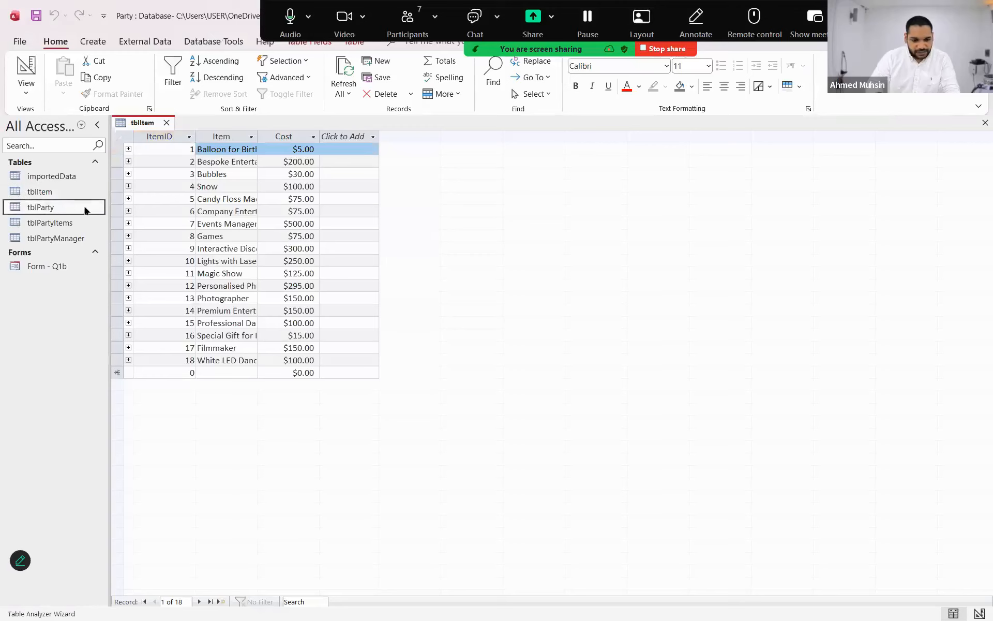
{"action": "double_click", "coordinate": [86, 210]}
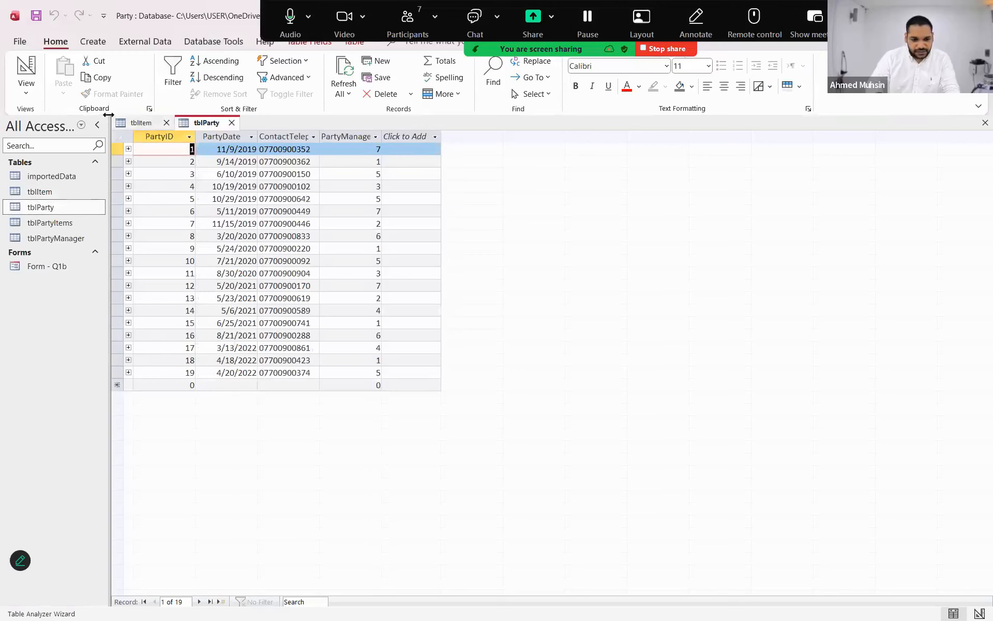
{"action": "key", "text": "super+shift+s"}
{"action": "left_click_drag", "start_coordinate": [111, 114], "coordinate": [449, 609]}
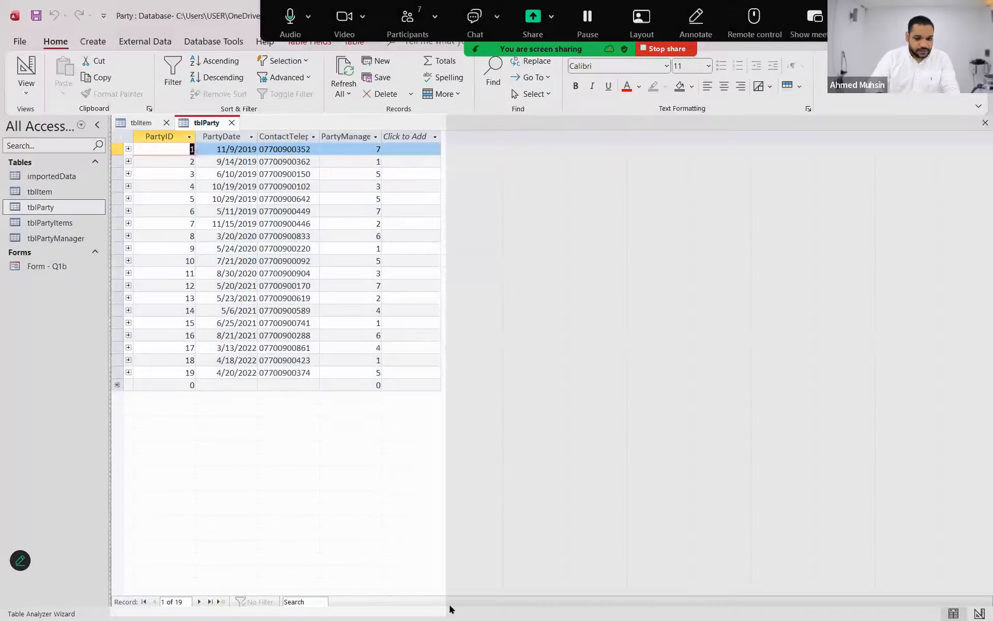
{"action": "key", "text": "alt+Tab"}
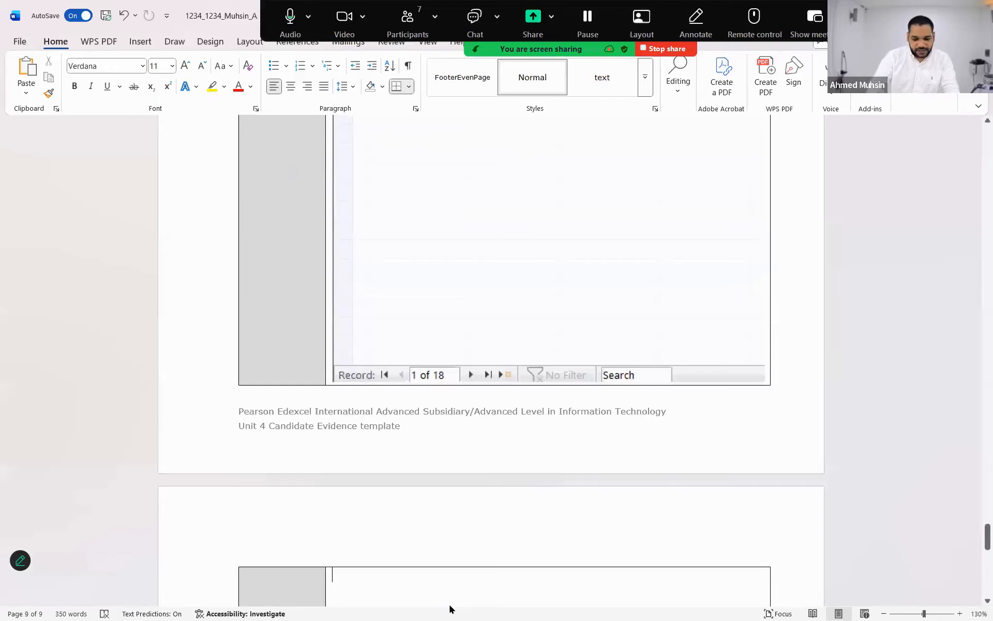
{"action": "scroll", "coordinate": [449, 605], "scroll_direction": "down", "scroll_amount": 10}
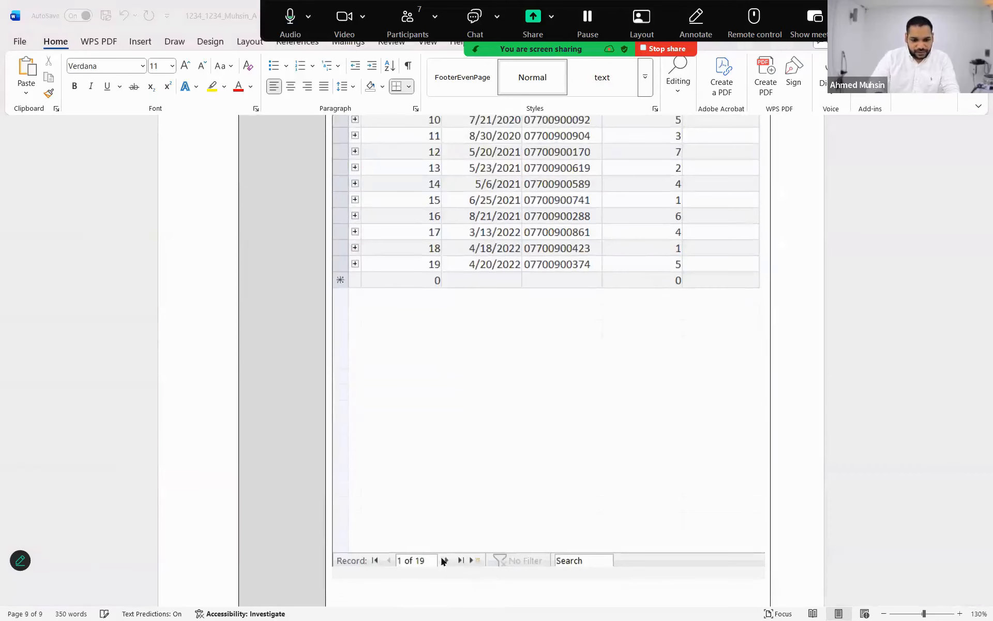
- Open tblPartyItems in Access, capture its records with the record count and paste the screenshot below the tblParty evidence in Word
{"action": "key", "text": "alt+Tab"}
{"action": "double_click", "coordinate": [59, 226]}
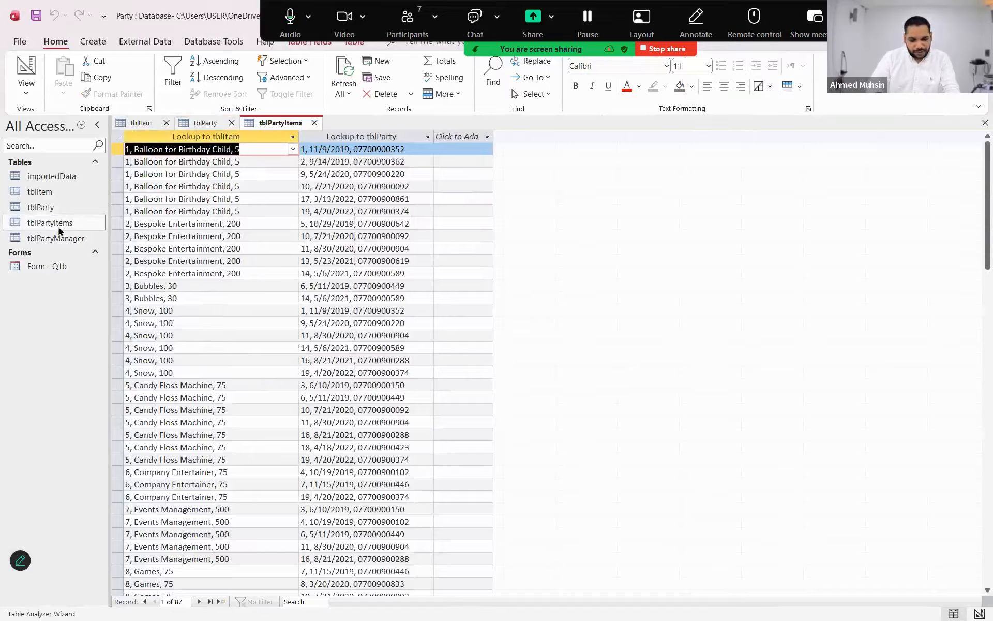
{"action": "key", "text": "super+shift+s"}
{"action": "left_click_drag", "start_coordinate": [110, 113], "coordinate": [502, 610]}
{"action": "key", "text": "alt+Tab"}
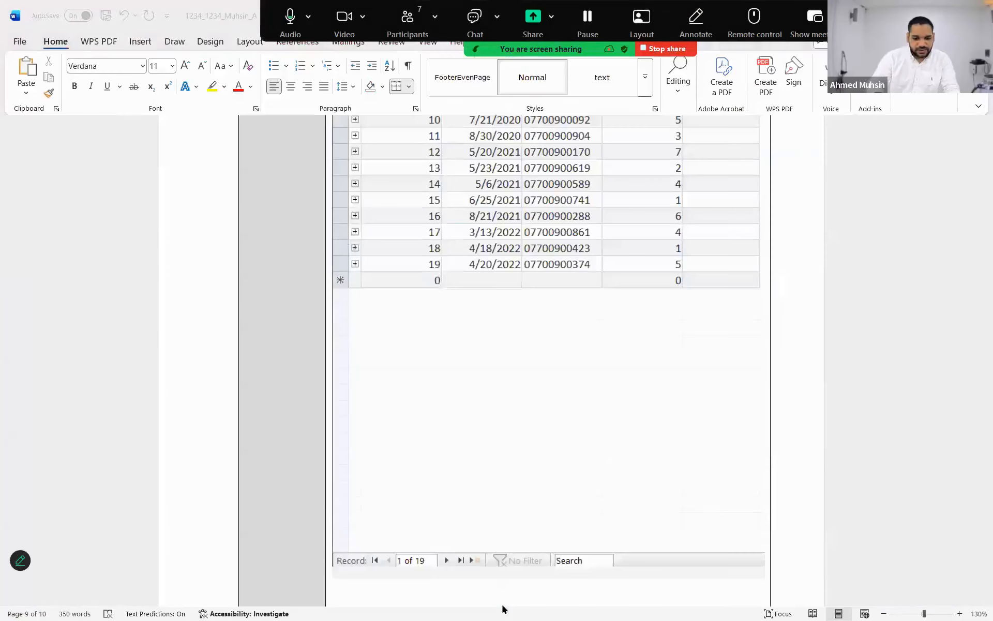
{"action": "key", "text": "ctrl+v"}
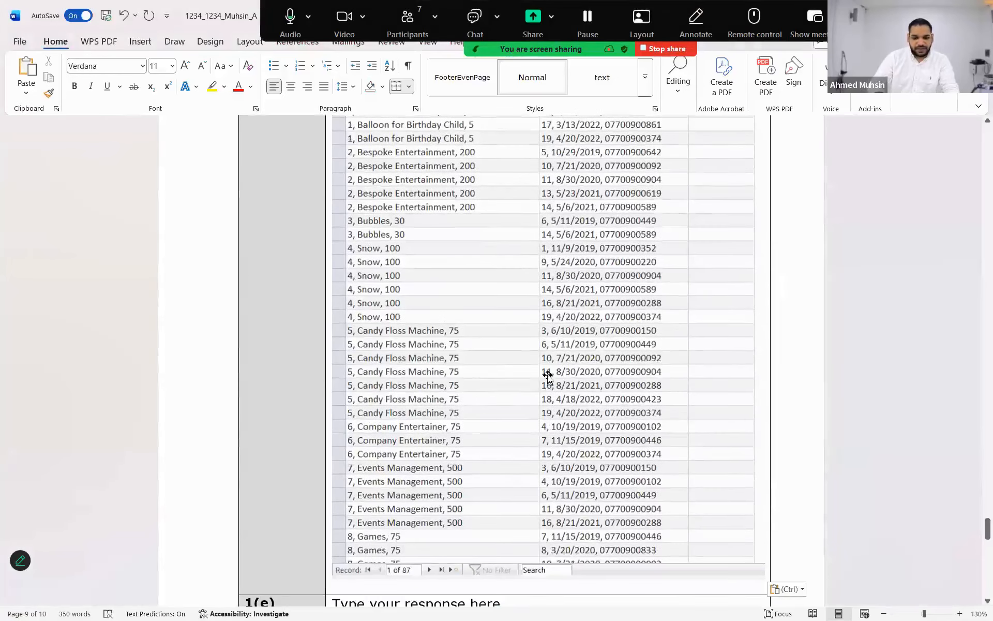
{"action": "scroll", "coordinate": [547, 375], "scroll_direction": "up", "scroll_amount": 3}
{"action": "scroll", "coordinate": [548, 380], "scroll_direction": "up", "scroll_amount": 12}
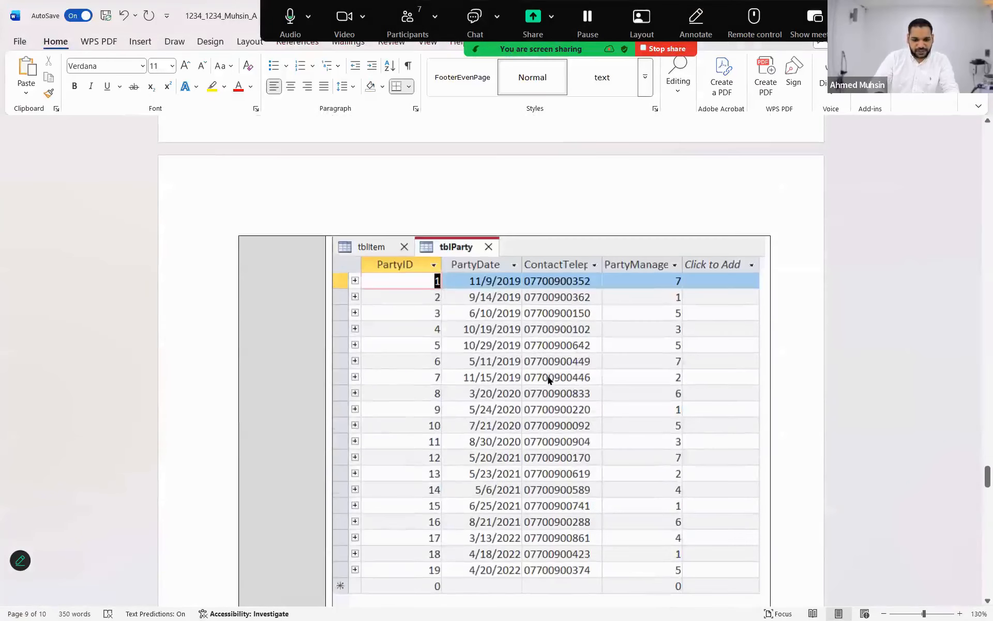
- Switch to the question paper PDF in Edge, tick off question (d)'s screen-print requirement in pen and add the text note "Done in Class" beside it
{"action": "key", "text": "alt+Tab"}
{"action": "key", "text": "alt+Tab"}
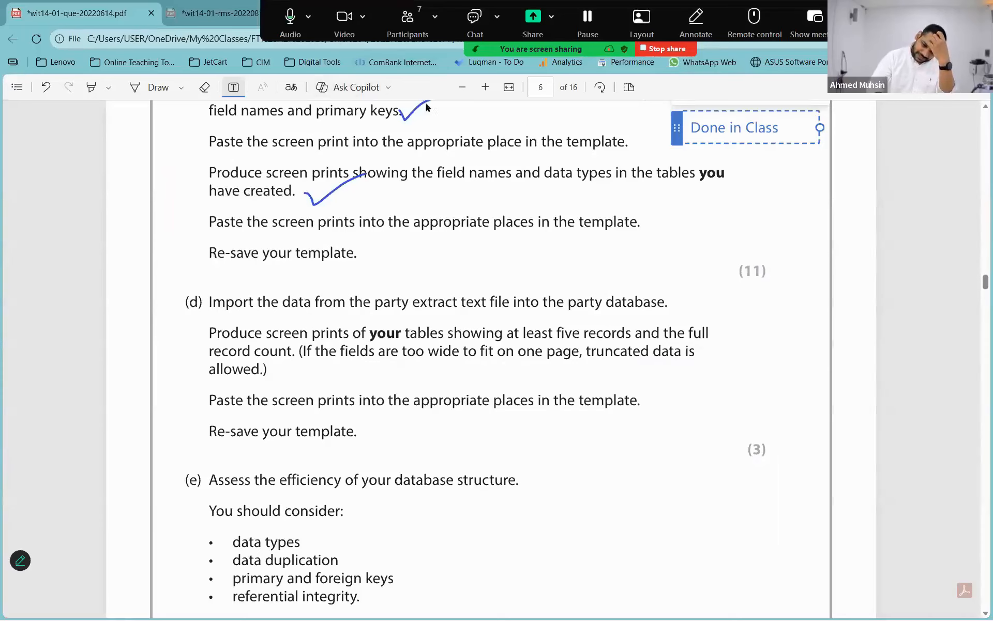
{"action": "left_click", "coordinate": [155, 88]}
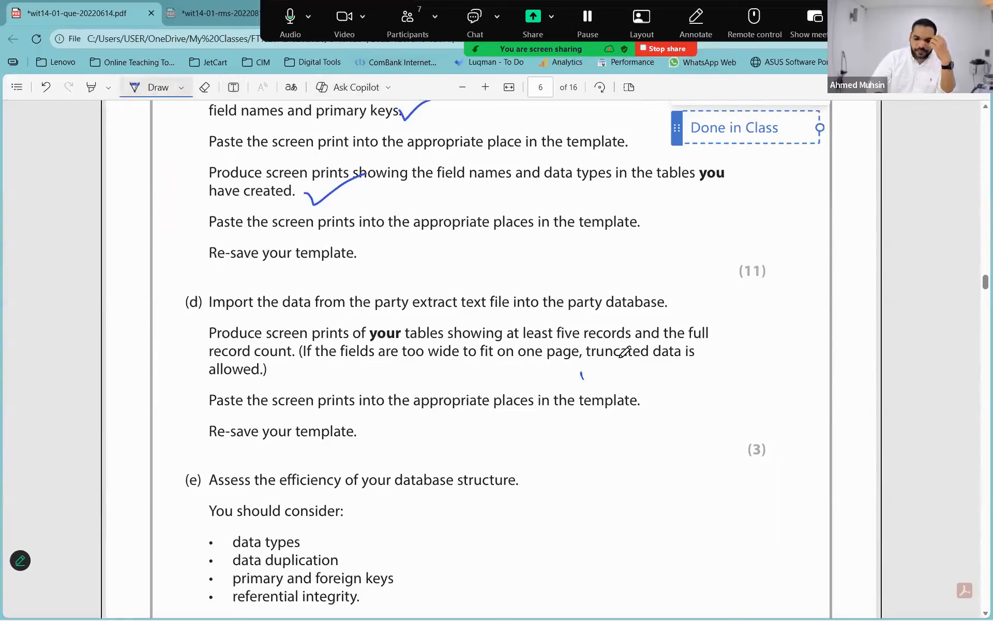
{"action": "left_click_drag", "start_coordinate": [580, 373], "coordinate": [620, 359]}
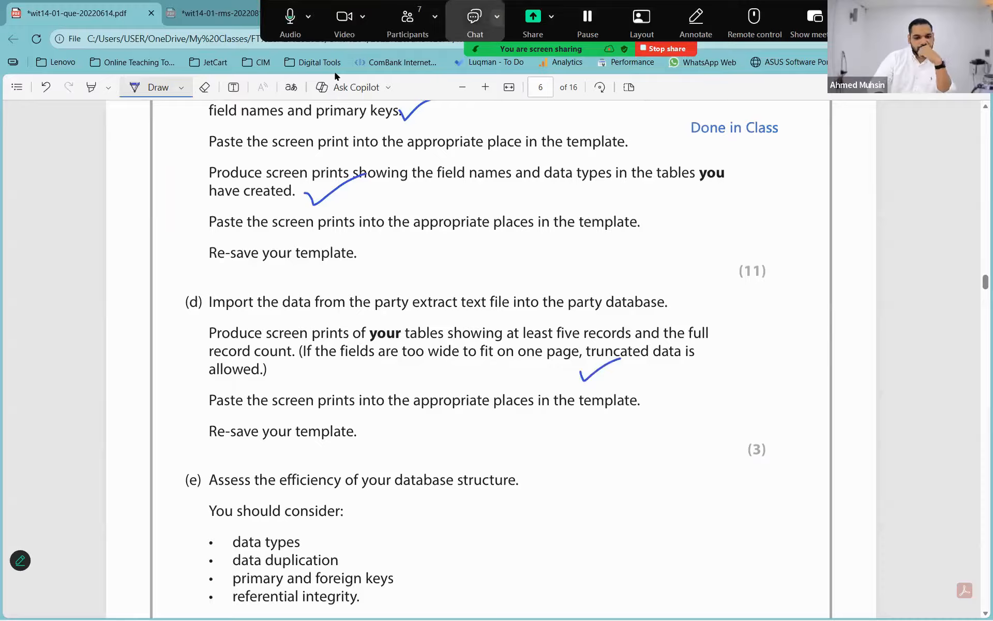
{"action": "left_click", "coordinate": [233, 87]}
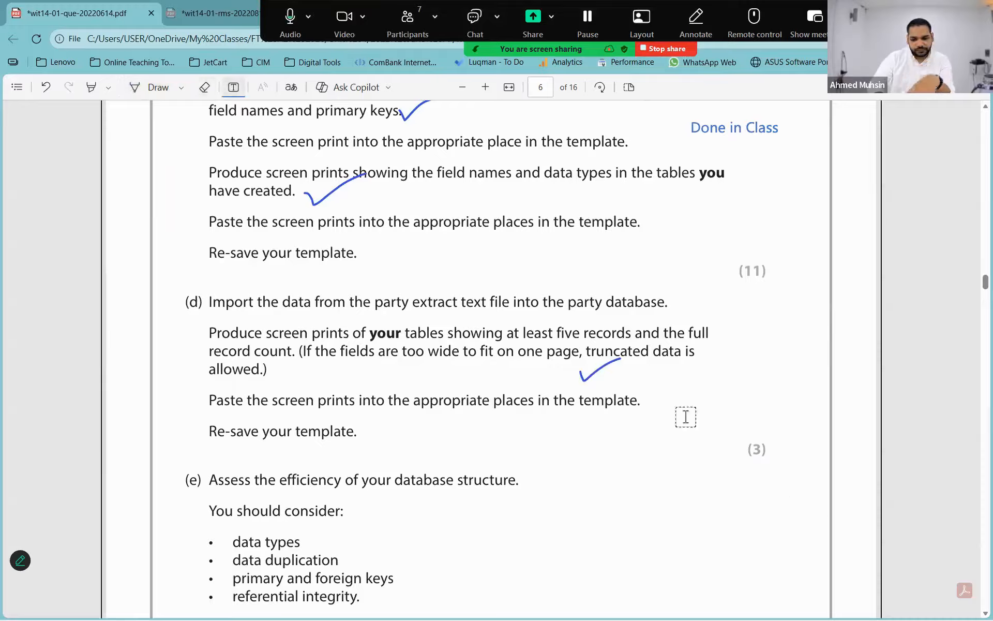
{"action": "left_click", "coordinate": [673, 378]}
{"action": "type", "text": "Done in Class"}
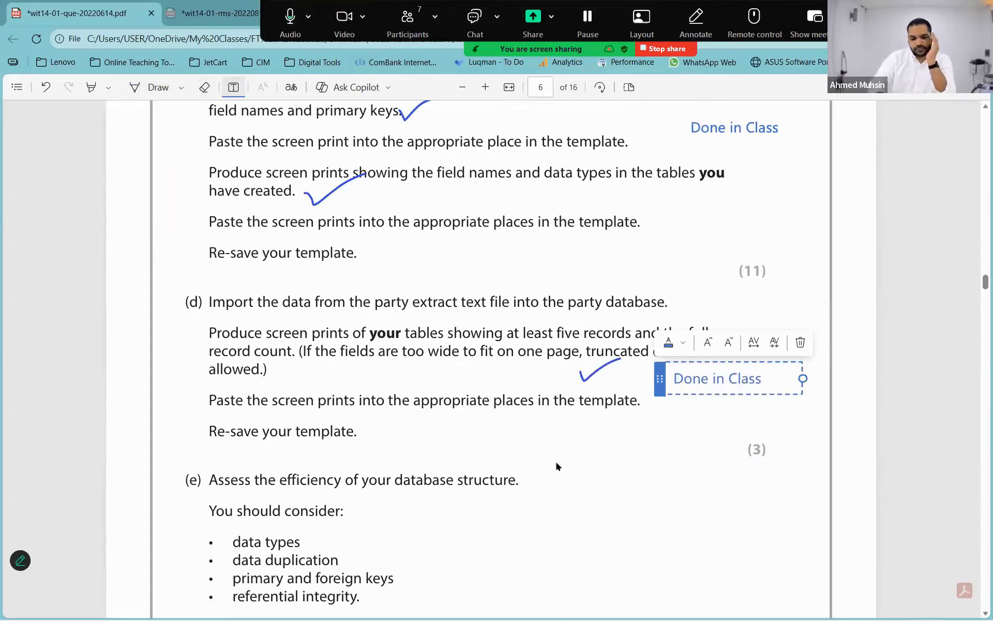
{"action": "left_click", "coordinate": [557, 465]}
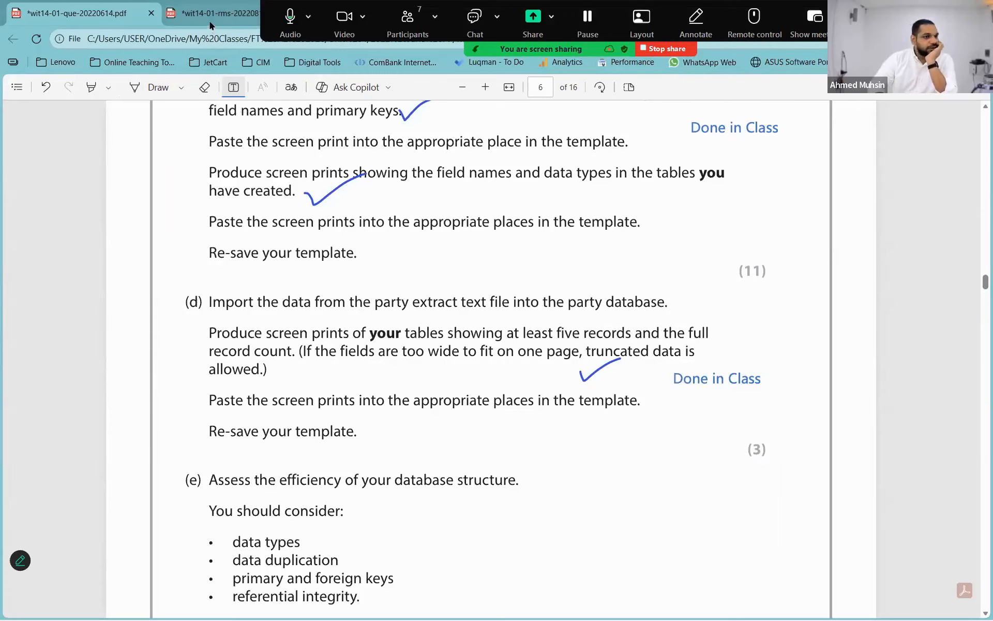
{"action": "mouse_move", "coordinate": [219, 19]}
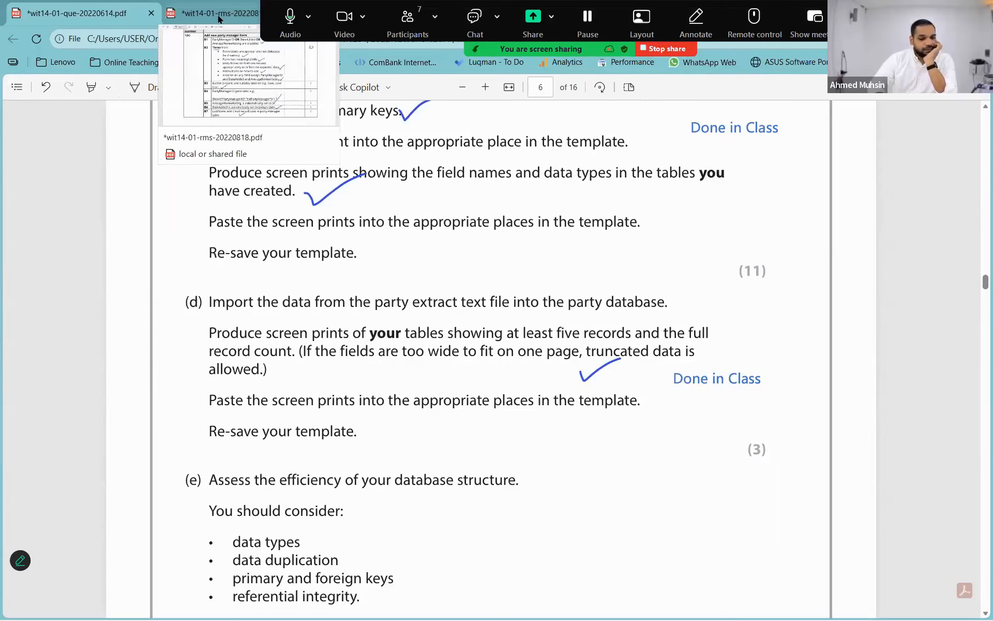
{"action": "left_click", "coordinate": [217, 22]}
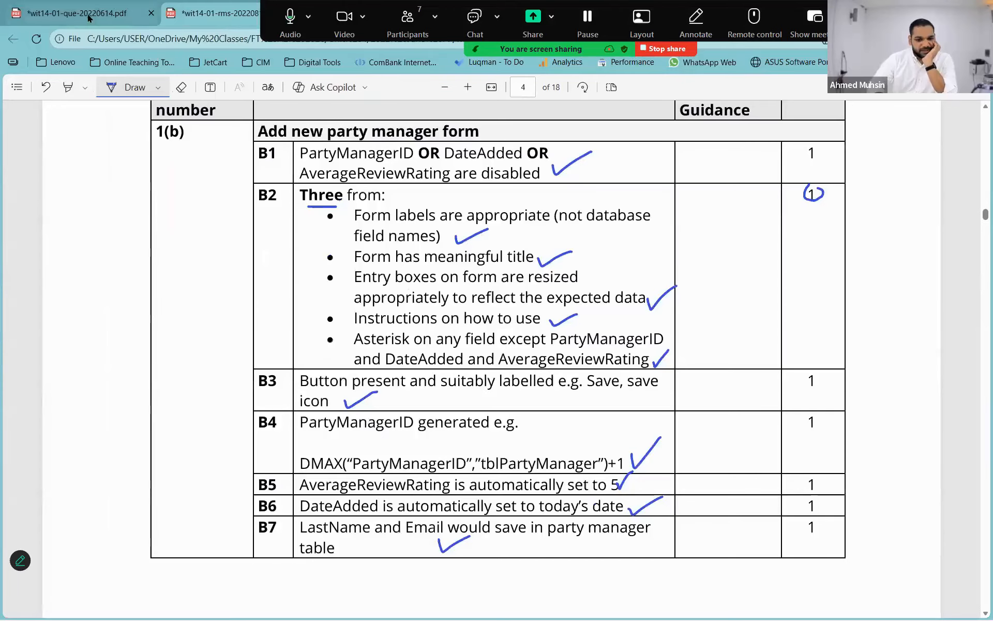
{"action": "left_click", "coordinate": [89, 16]}
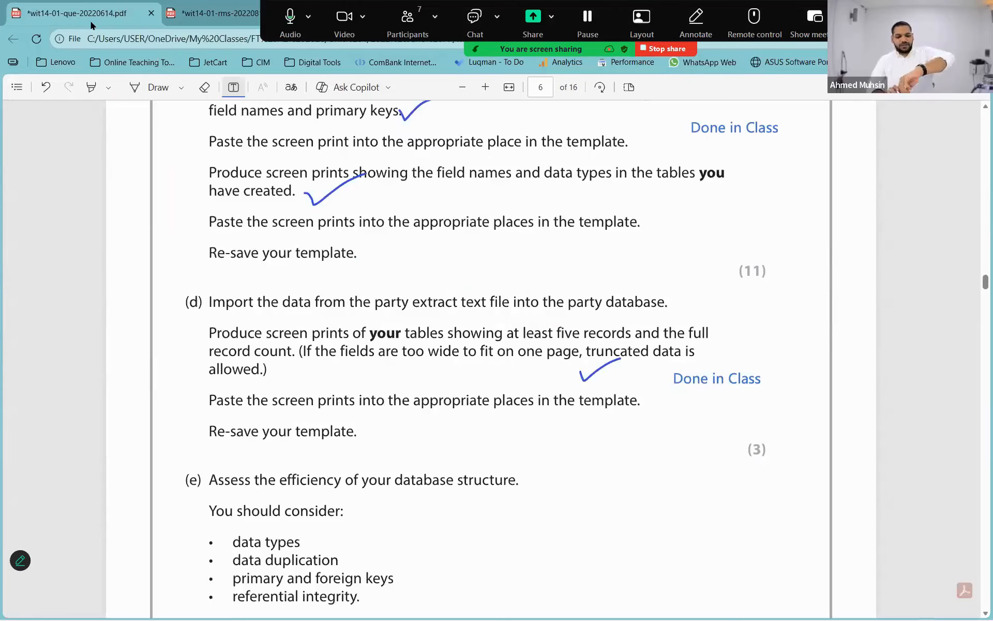
- Switch to the Word template, zoom out to 70% and review the pages holding the 1(c) and 1(d) screenshots
{"action": "key", "text": "alt+Tab"}
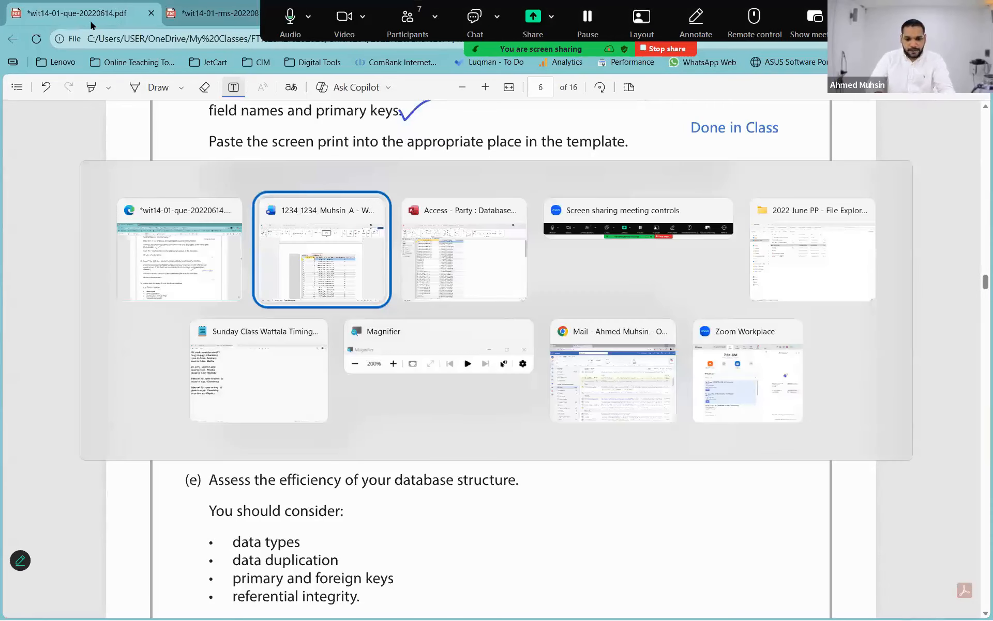
{"action": "left_click", "coordinate": [881, 611]}
{"action": "left_click", "coordinate": [881, 611]}
{"action": "left_click", "coordinate": [881, 610]}
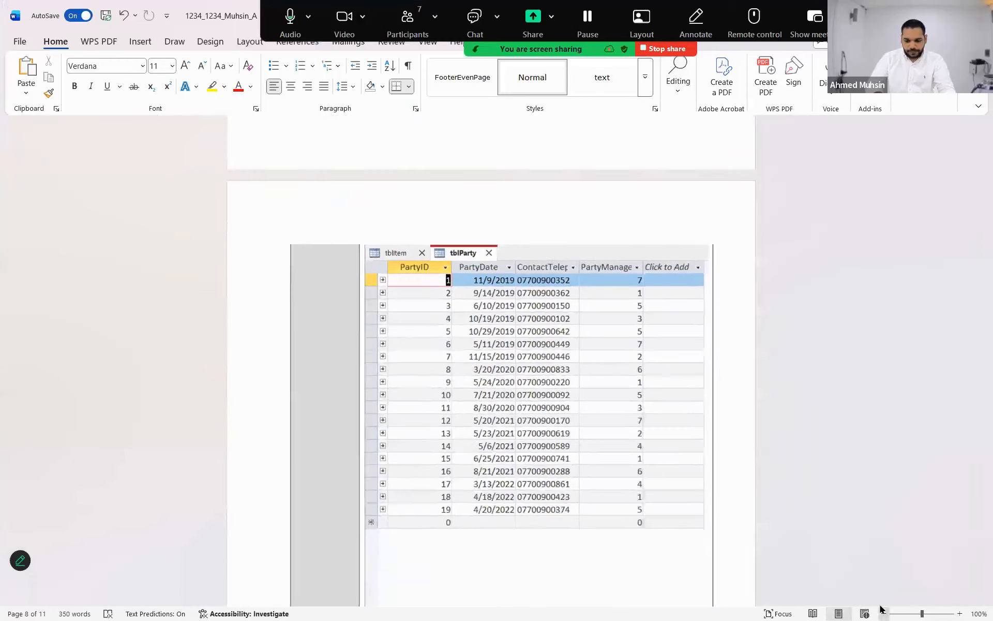
{"action": "left_click", "coordinate": [881, 610]}
{"action": "left_click", "coordinate": [882, 610]}
{"action": "left_click", "coordinate": [881, 611]}
{"action": "scroll", "coordinate": [493, 452], "scroll_direction": "up", "scroll_amount": 5}
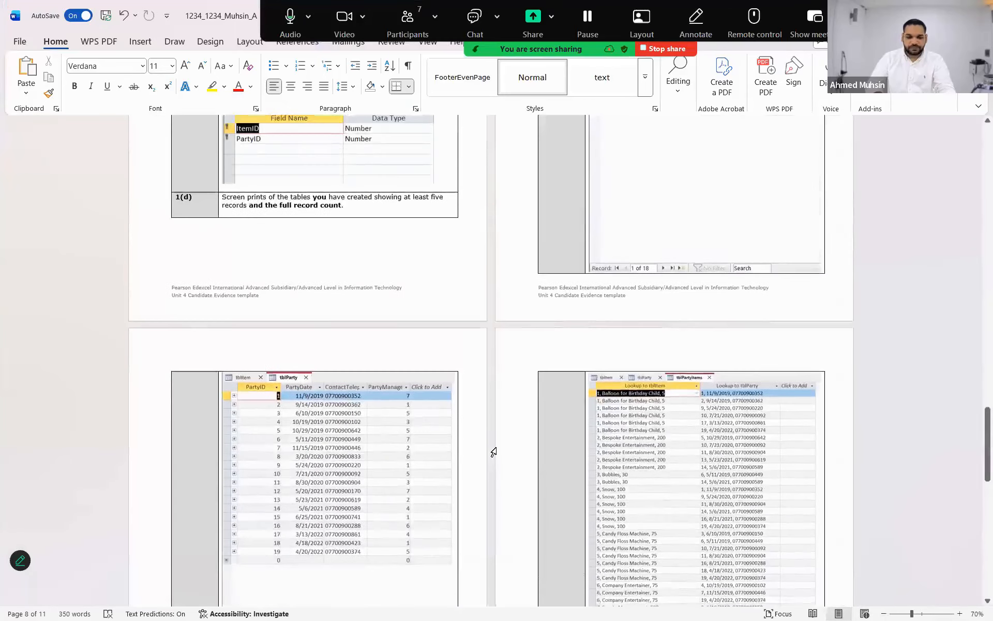
{"action": "scroll", "coordinate": [493, 452], "scroll_direction": "down", "scroll_amount": 1}
{"action": "scroll", "coordinate": [494, 452], "scroll_direction": "down", "scroll_amount": 2}
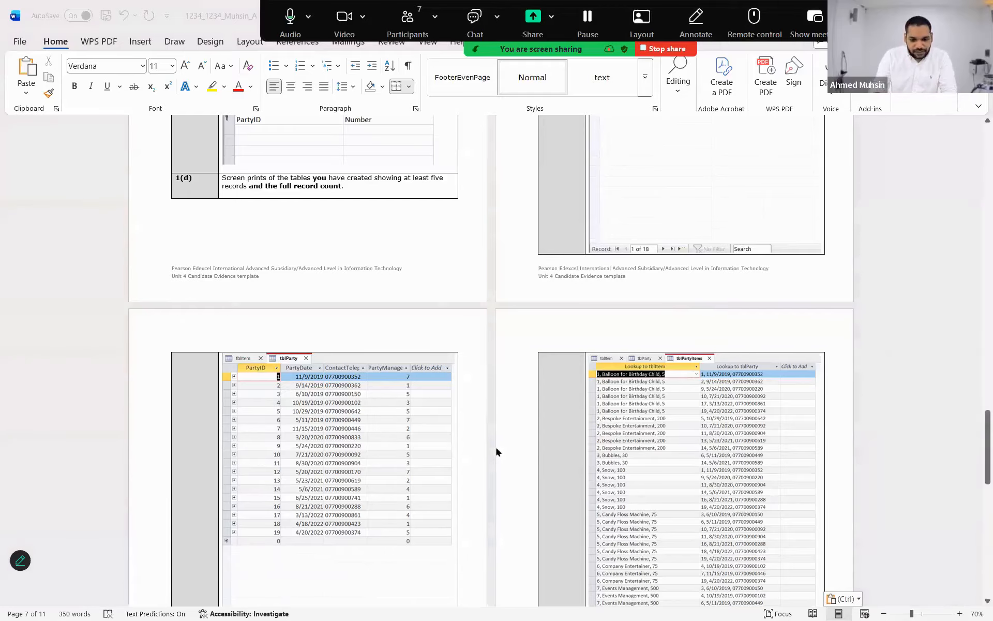
- Open the mark scheme PDF in Edge at 1(c) and tick tblPartyManager, tblParty, tblPartyItems and tblItem in the table structure diagram in pen
{"action": "key", "text": "alt+Tab"}
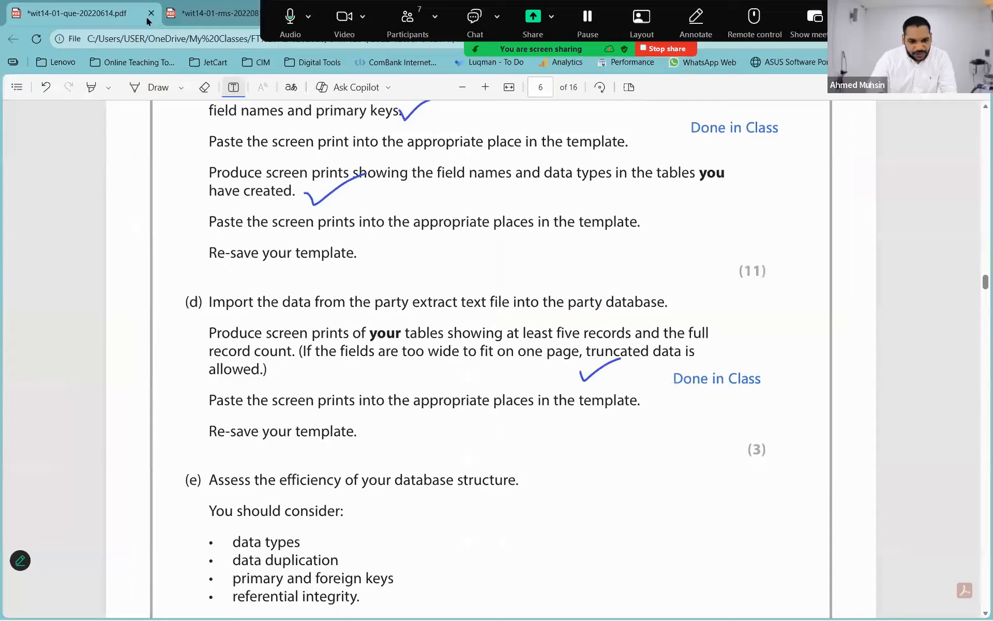
{"action": "left_click", "coordinate": [200, 17]}
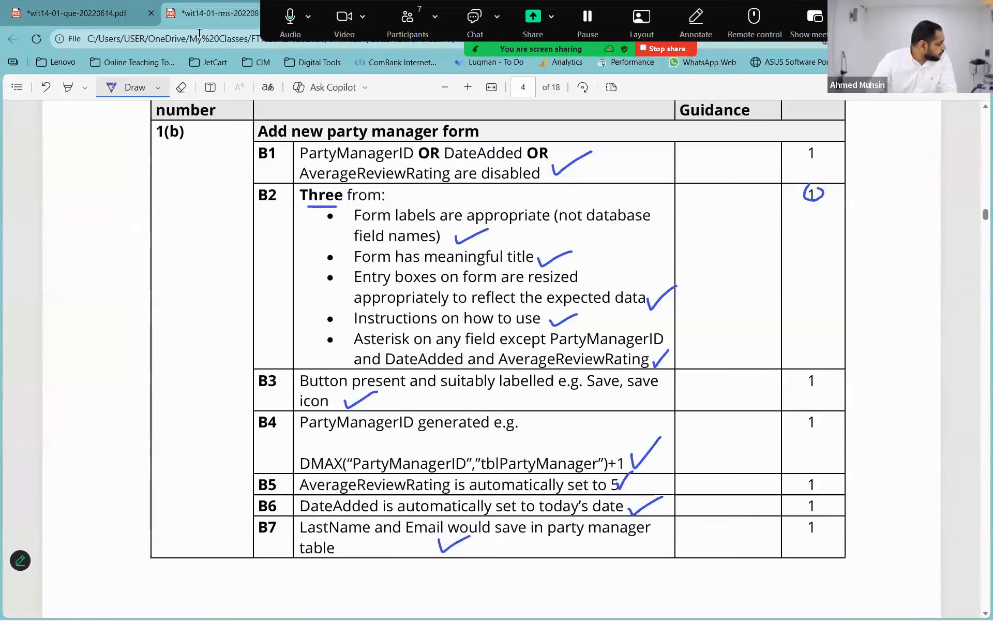
{"action": "scroll", "coordinate": [375, 238], "scroll_direction": "down", "scroll_amount": 10}
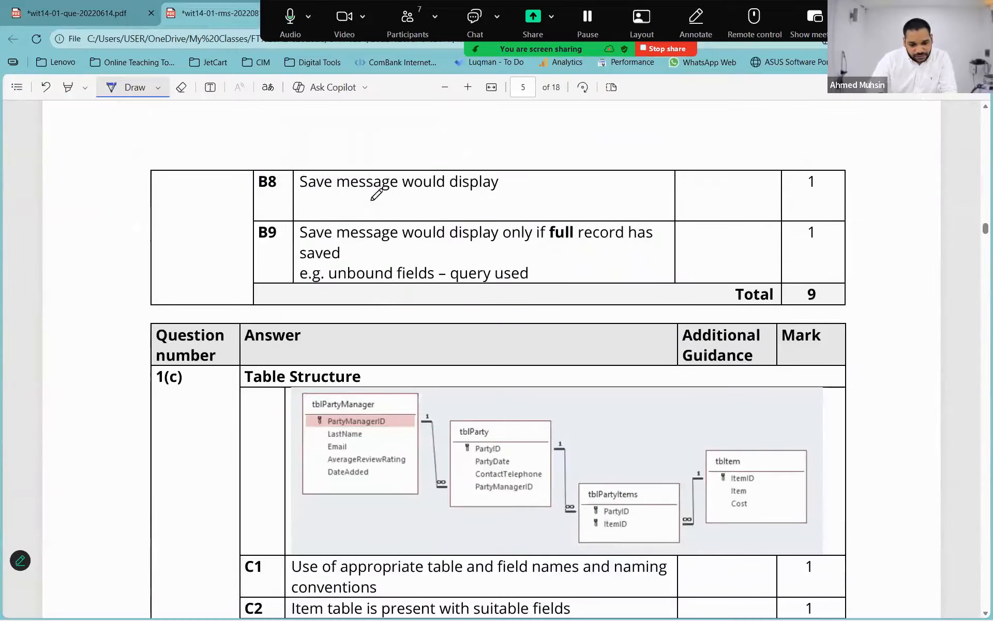
{"action": "scroll", "coordinate": [443, 242], "scroll_direction": "down", "scroll_amount": 3}
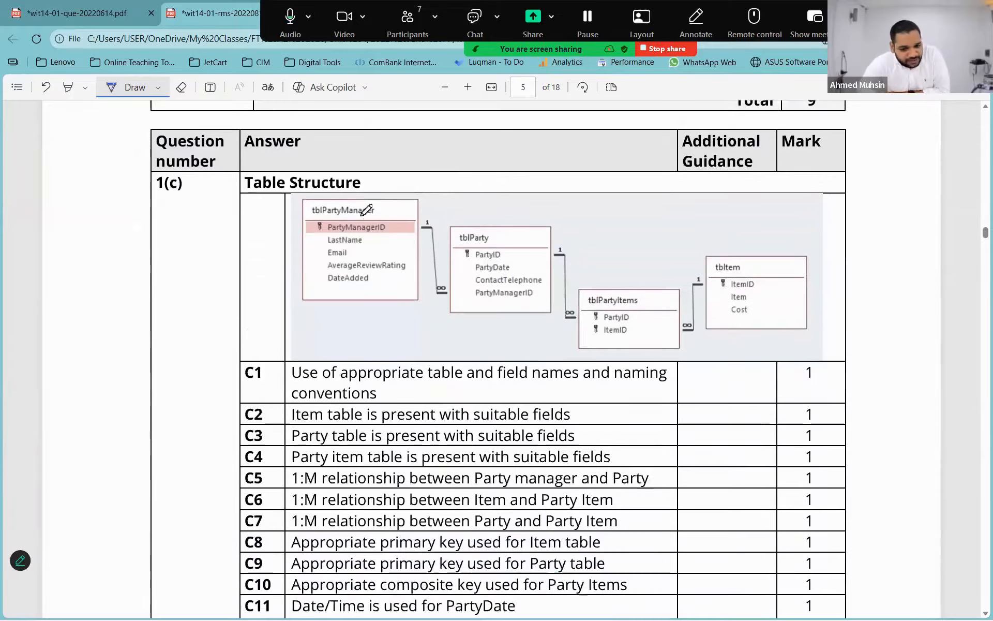
{"action": "left_click_drag", "start_coordinate": [372, 204], "coordinate": [396, 200]}
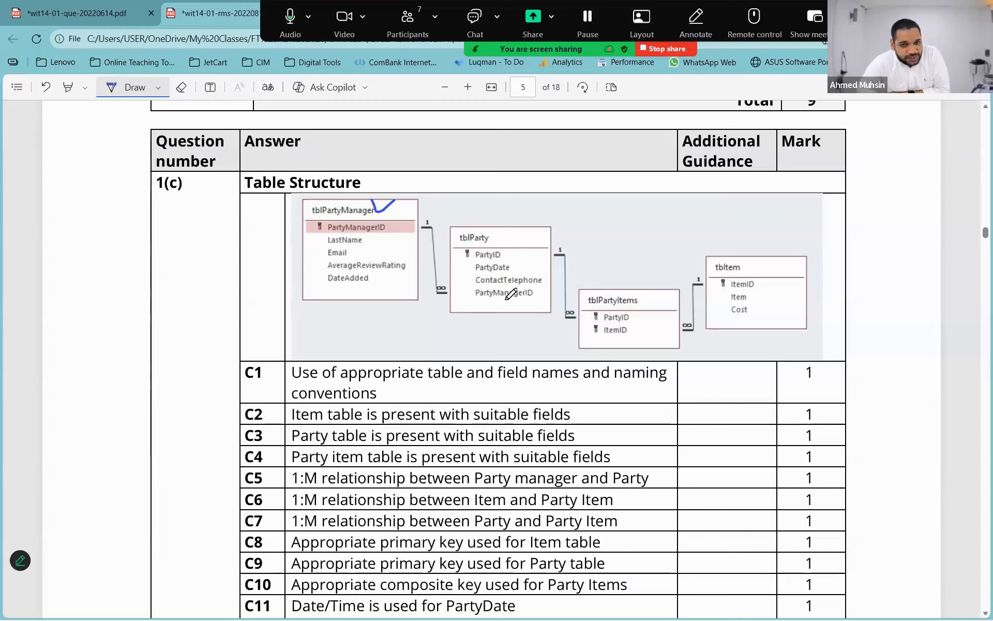
{"action": "left_click_drag", "start_coordinate": [510, 222], "coordinate": [541, 219]}
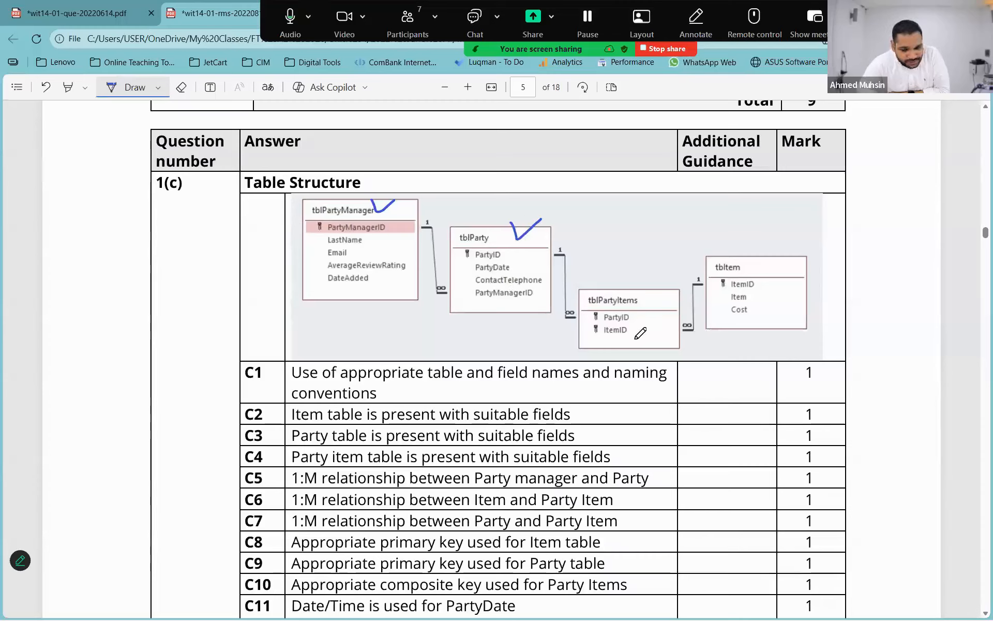
{"action": "left_click_drag", "start_coordinate": [632, 288], "coordinate": [666, 277]}
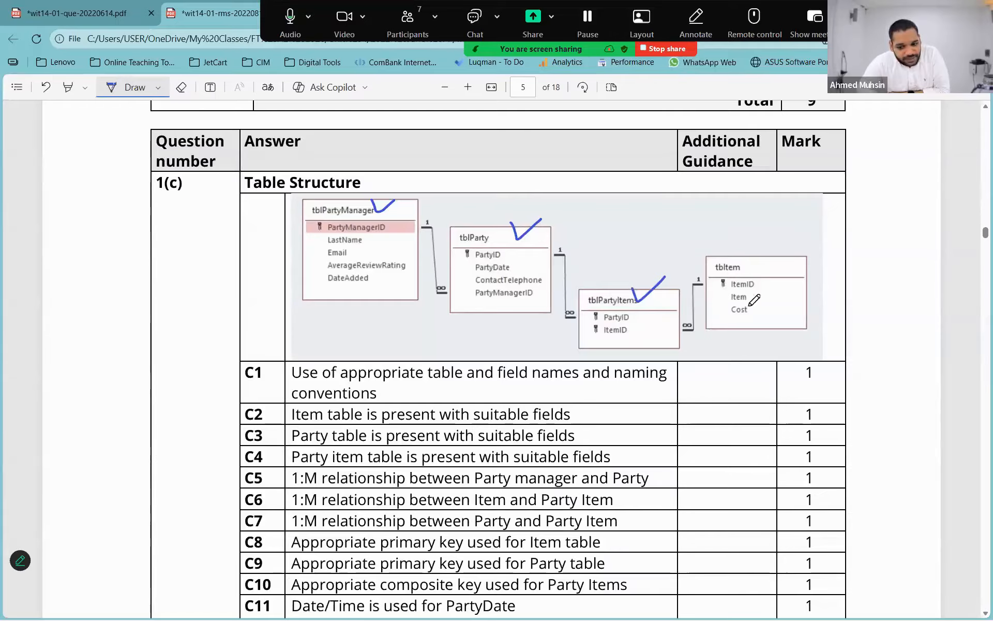
{"action": "left_click", "coordinate": [740, 232]}
{"action": "left_click_drag", "start_coordinate": [739, 233], "coordinate": [779, 228]}
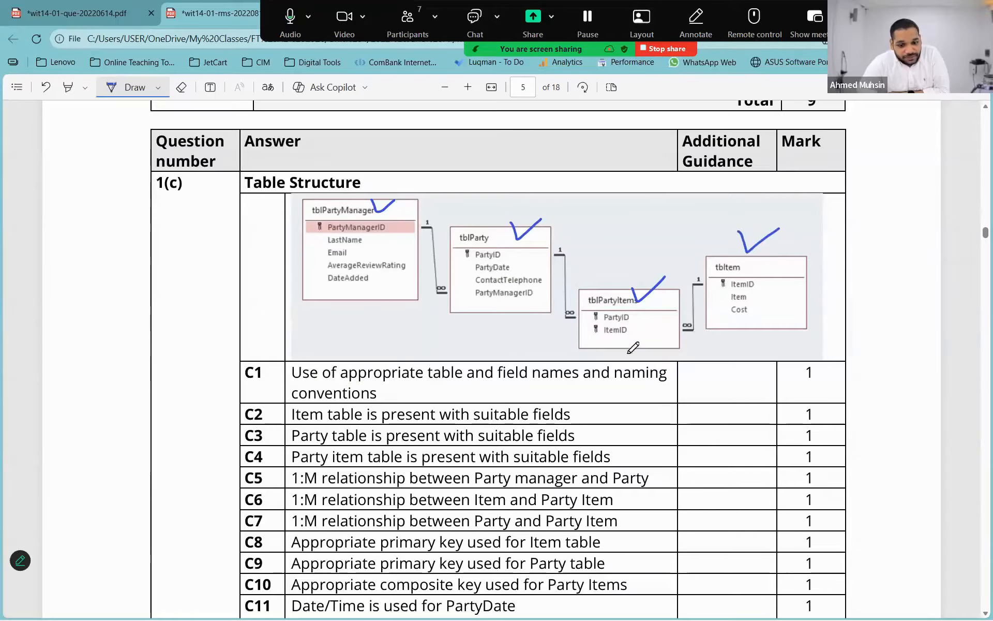
- Tick criterion C1 on naming conventions and draw a pen line under criterion C7 across to the mark column
{"action": "scroll", "coordinate": [625, 383], "scroll_direction": "down", "scroll_amount": 2}
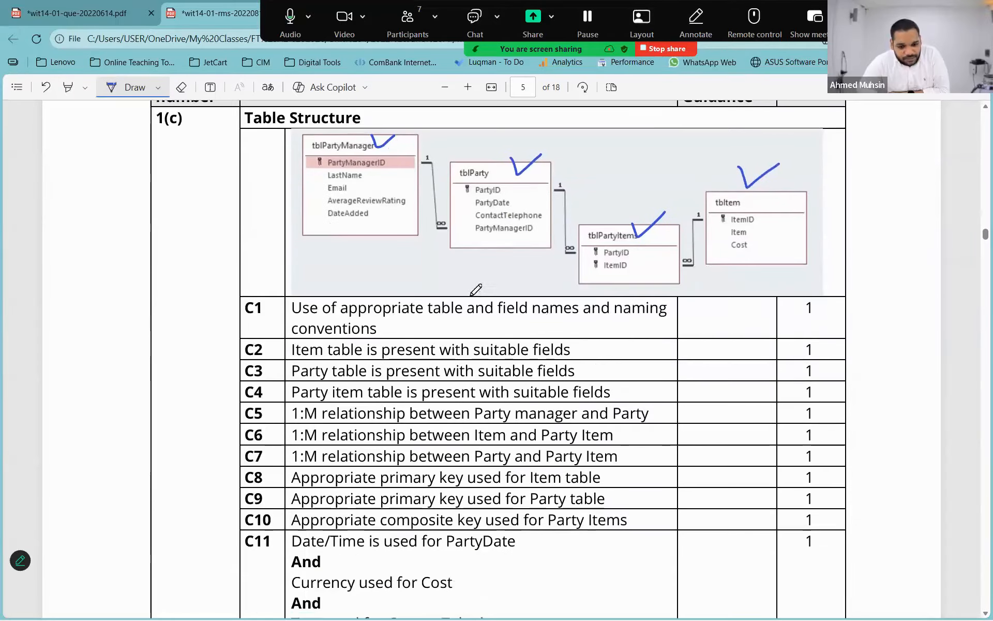
{"action": "scroll", "coordinate": [379, 224], "scroll_direction": "down", "scroll_amount": 3}
{"action": "scroll", "coordinate": [348, 259], "scroll_direction": "up", "scroll_amount": 3}
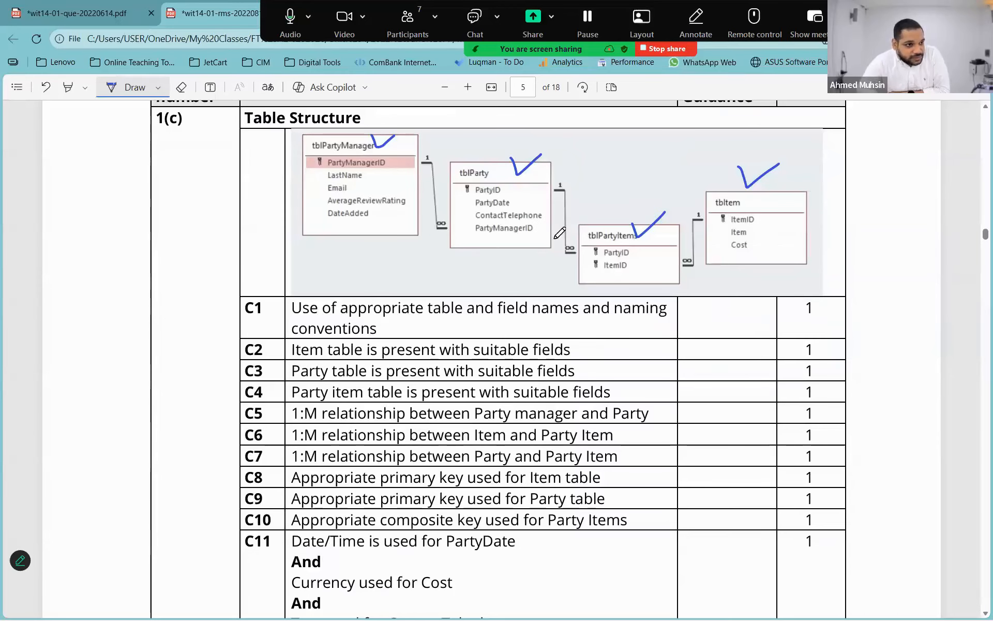
{"action": "left_click_drag", "start_coordinate": [409, 323], "coordinate": [443, 315]}
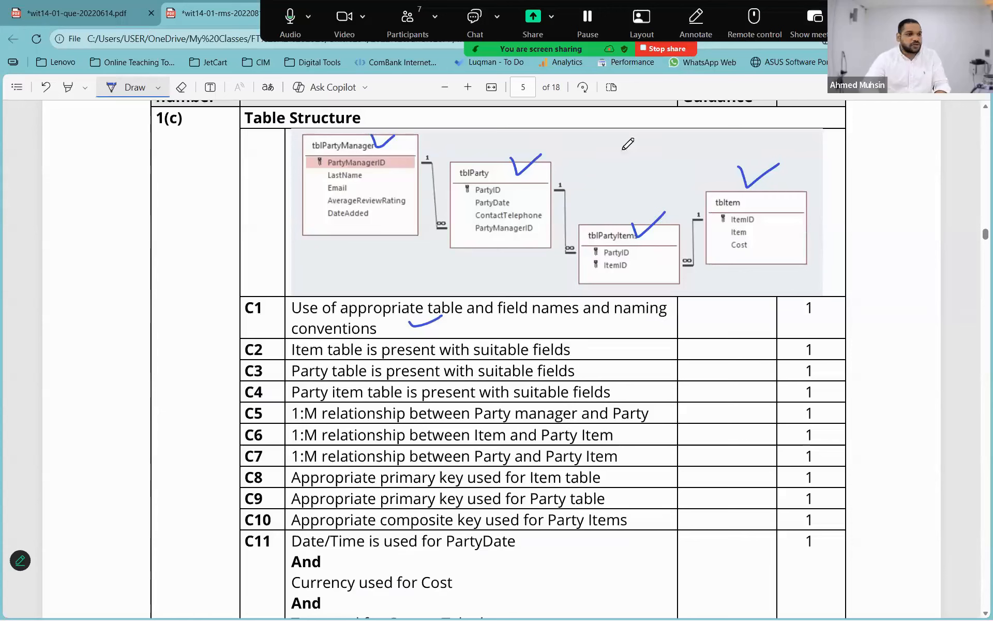
{"action": "scroll", "coordinate": [487, 382], "scroll_direction": "down", "scroll_amount": 1}
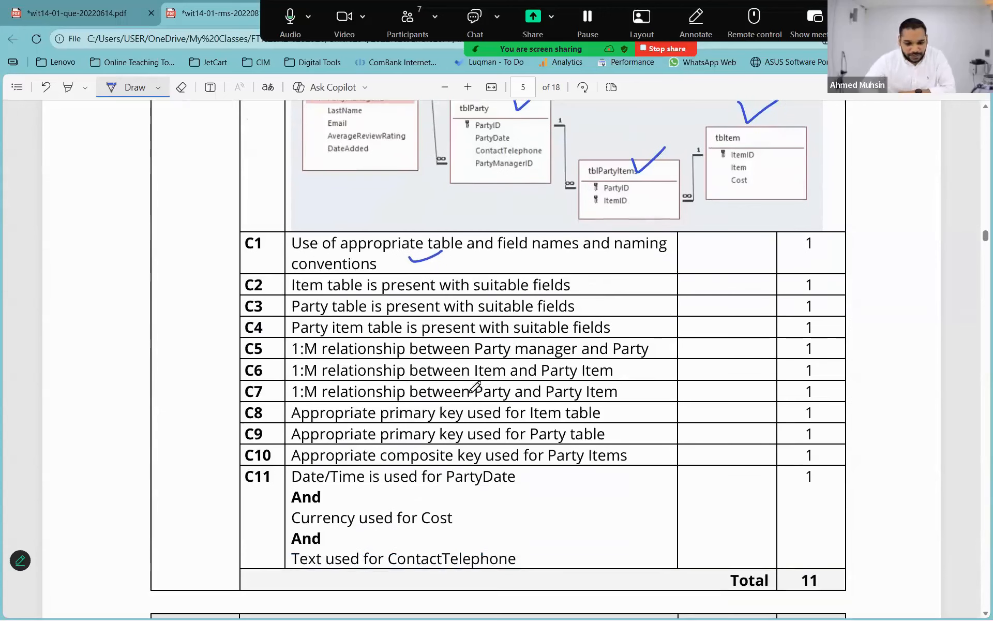
{"action": "left_click_drag", "start_coordinate": [616, 400], "coordinate": [870, 407]}
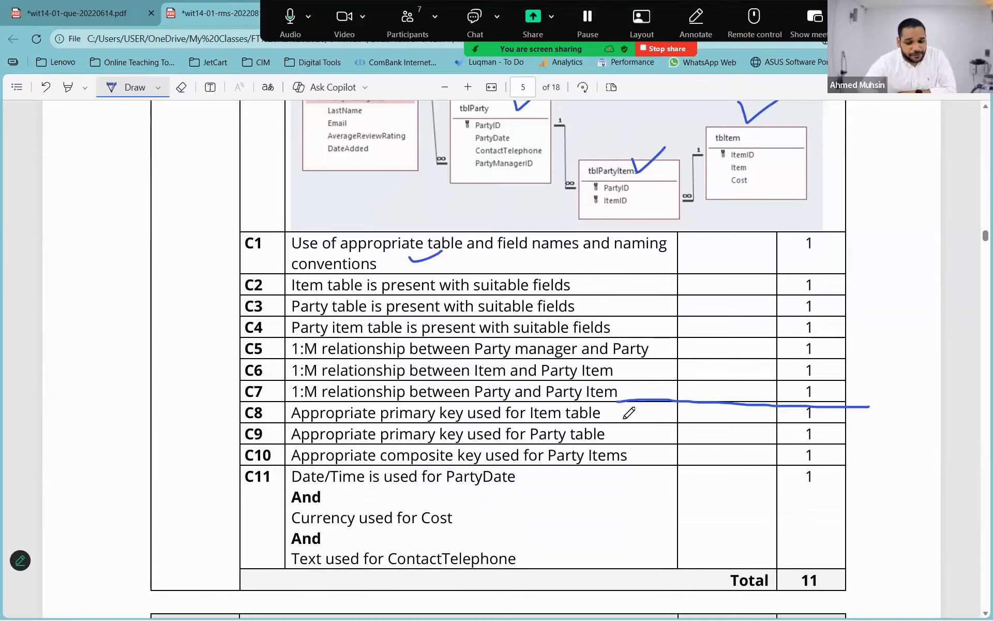
- Tick criteria C8, C9 and C10 on the primary and composite keys in pen
{"action": "scroll", "coordinate": [630, 390], "scroll_direction": "up", "scroll_amount": 1}
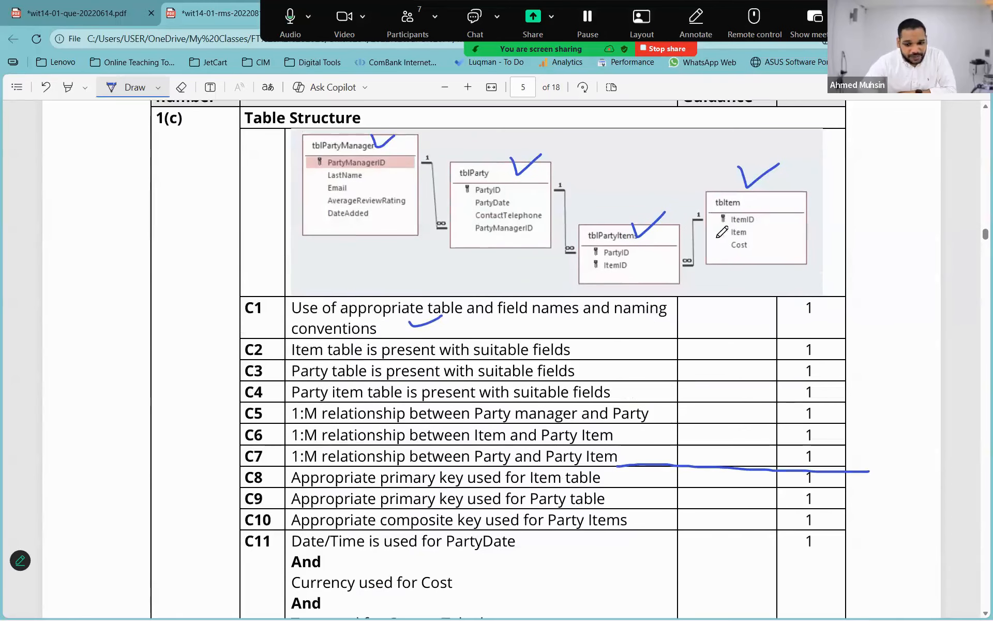
{"action": "left_click_drag", "start_coordinate": [620, 474], "coordinate": [641, 471]}
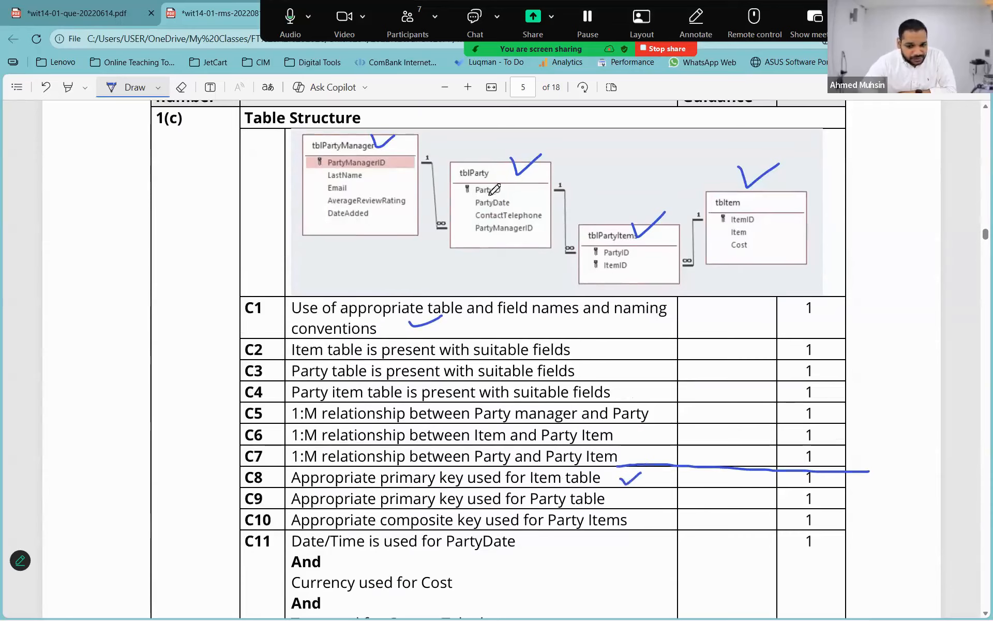
{"action": "left_click_drag", "start_coordinate": [615, 494], "coordinate": [642, 495]}
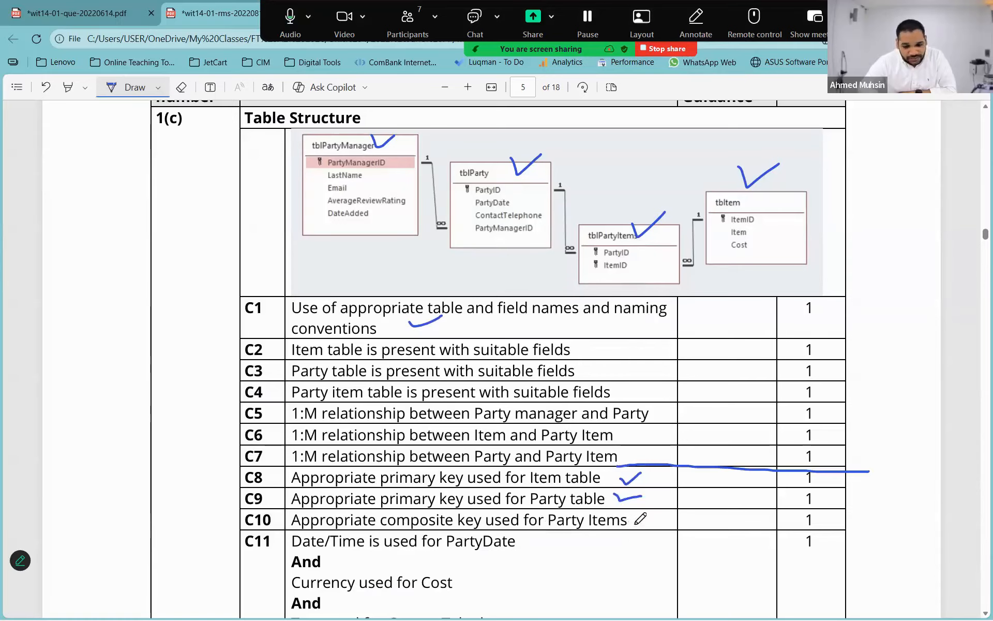
{"action": "left_click_drag", "start_coordinate": [641, 524], "coordinate": [665, 523]}
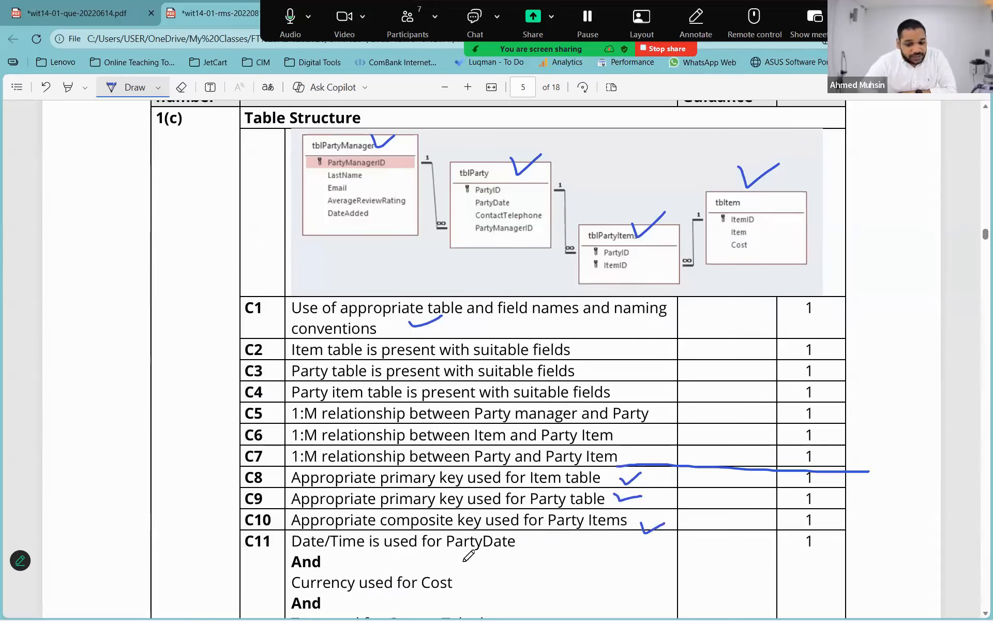
- Circle the mark for criterion C11 and draw a large tick beside its data type requirements
{"action": "scroll", "coordinate": [510, 473], "scroll_direction": "down", "scroll_amount": 2}
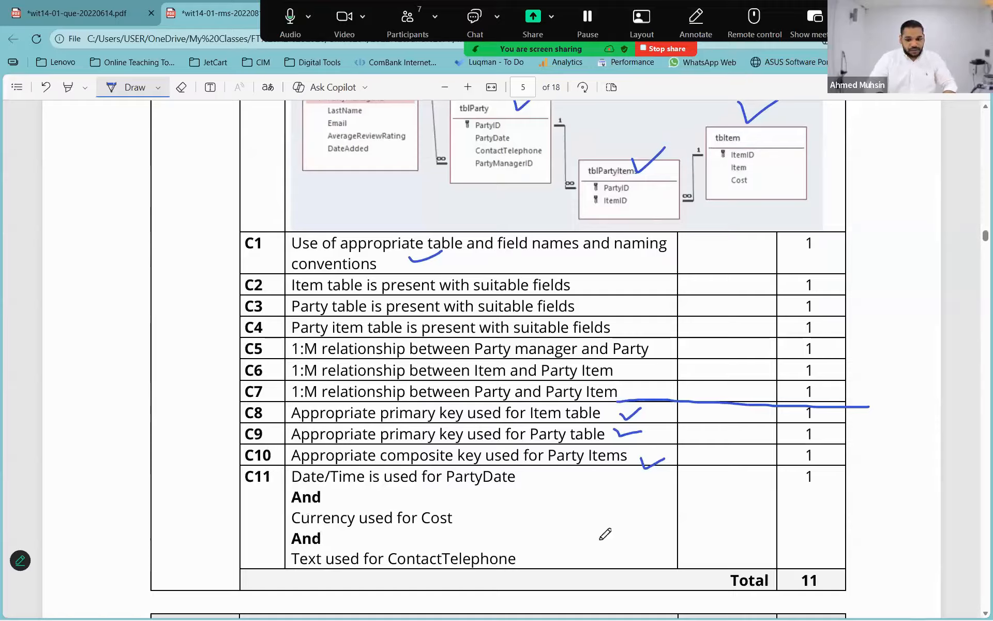
{"action": "mouse_move", "coordinate": [816, 491]}
{"action": "left_mouse_down"}
{"action": "mouse_move", "coordinate": [791, 461]}
{"action": "mouse_move", "coordinate": [799, 497]}
{"action": "left_mouse_up"}
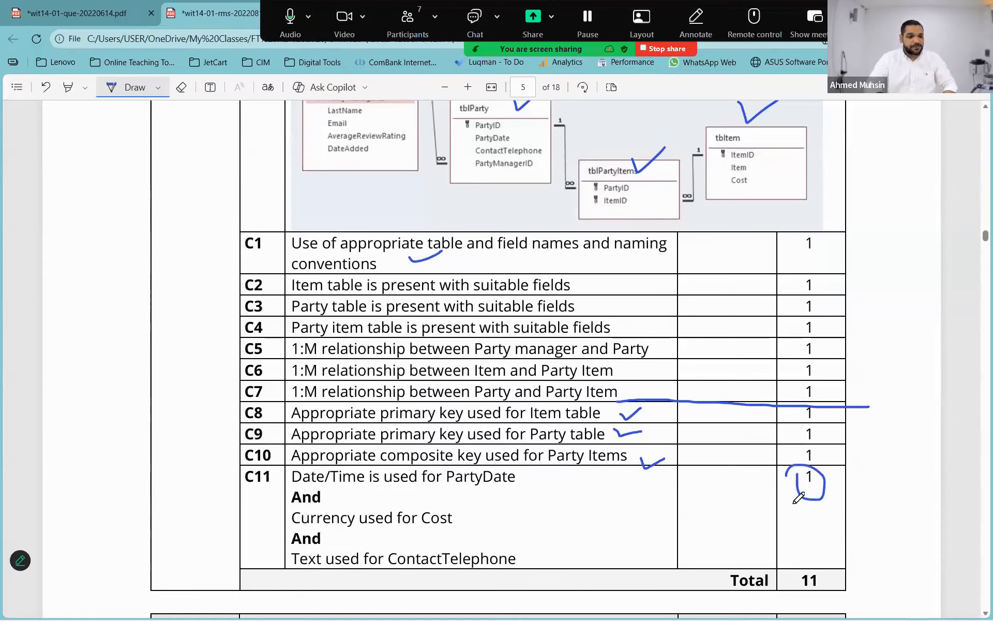
{"action": "left_click_drag", "start_coordinate": [631, 536], "coordinate": [679, 512]}
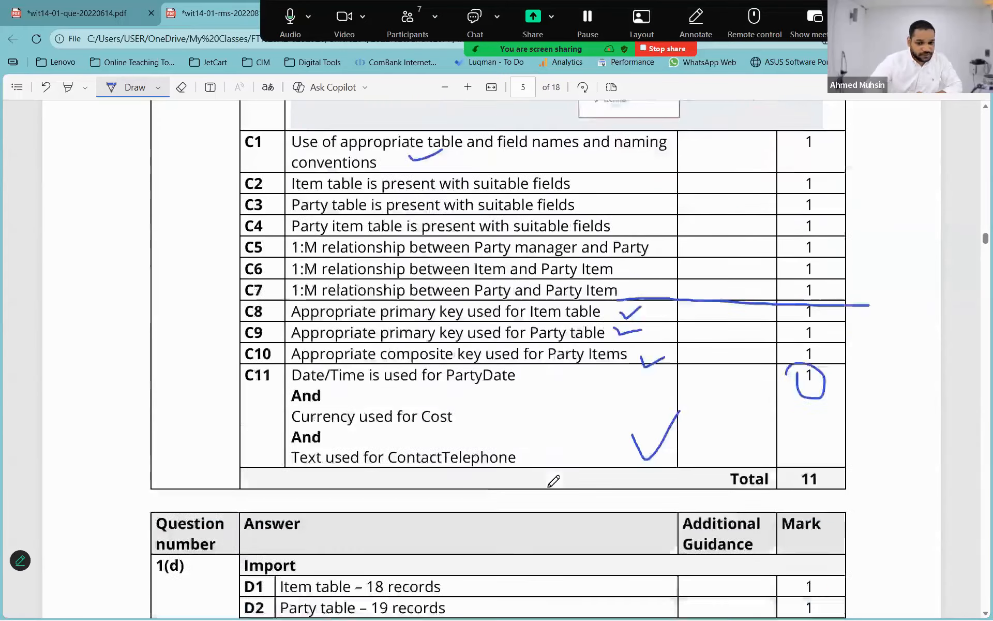
- Check tblItem's record count in Access against criterion D1 of 1(d) and tick D1 in the mark scheme
{"action": "scroll", "coordinate": [551, 471], "scroll_direction": "down", "scroll_amount": 3}
{"action": "scroll", "coordinate": [546, 399], "scroll_direction": "down", "scroll_amount": 2}
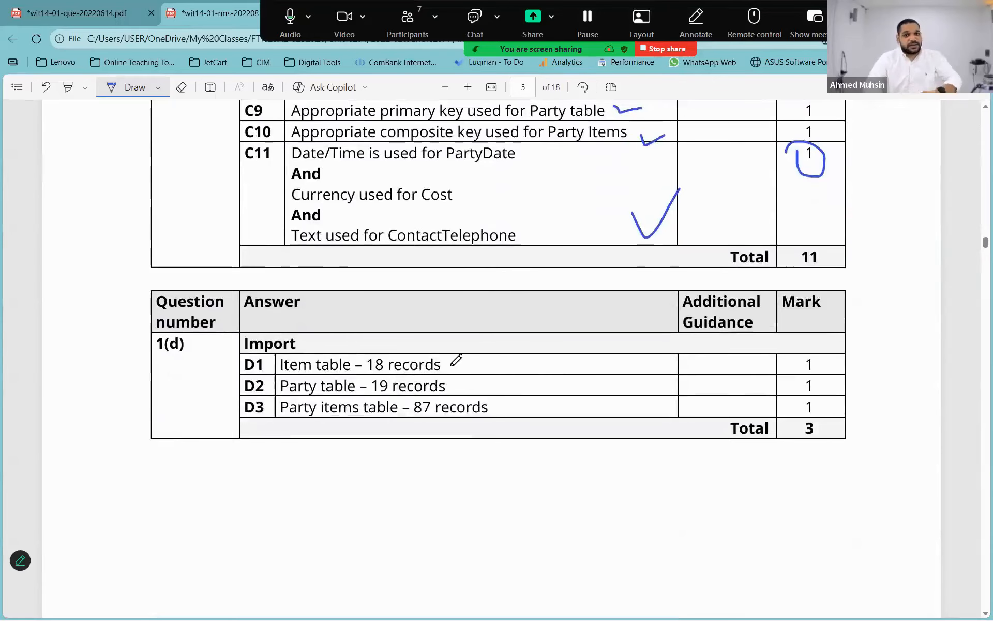
{"action": "key", "text": "alt+Tab"}
{"action": "key", "text": "alt+Tab"}
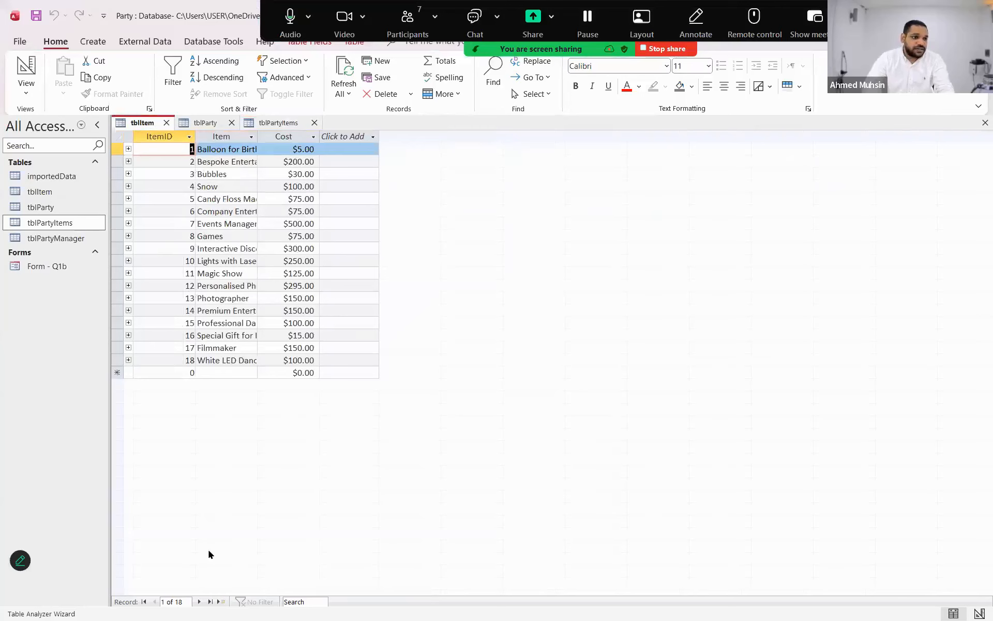
{"action": "key", "text": "alt+Tab"}
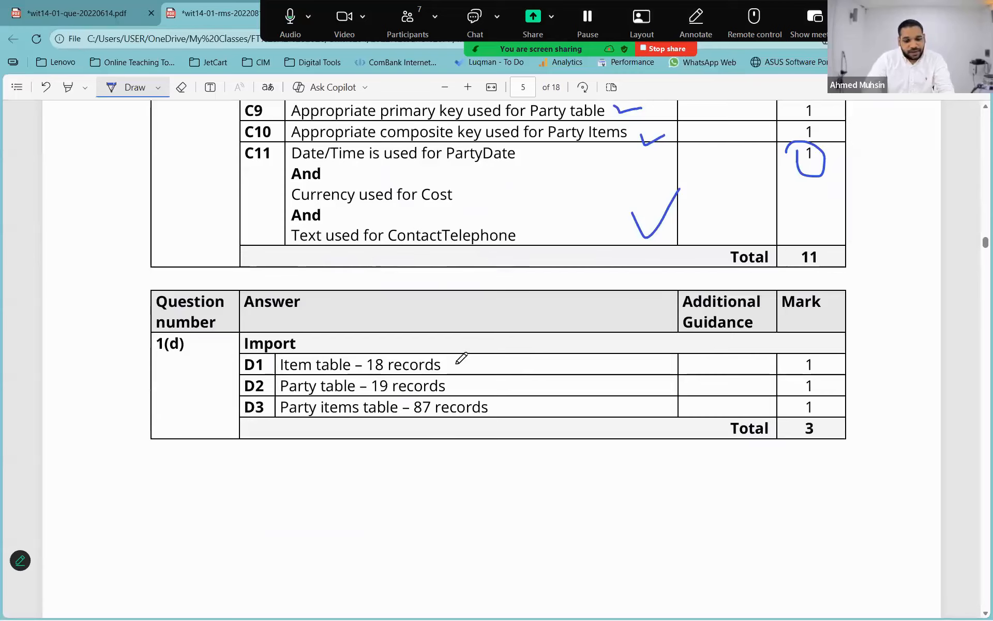
{"action": "left_click_drag", "start_coordinate": [456, 365], "coordinate": [481, 355]}
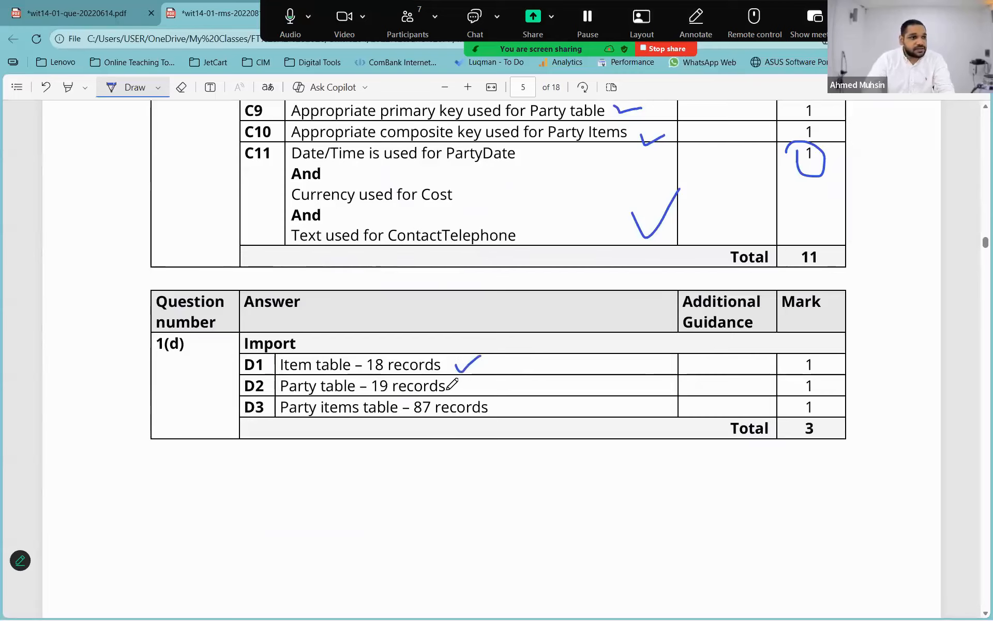
- Check tblParty's record count in Access and tick criterion D2 in the mark scheme
{"action": "key", "text": "alt+Tab"}
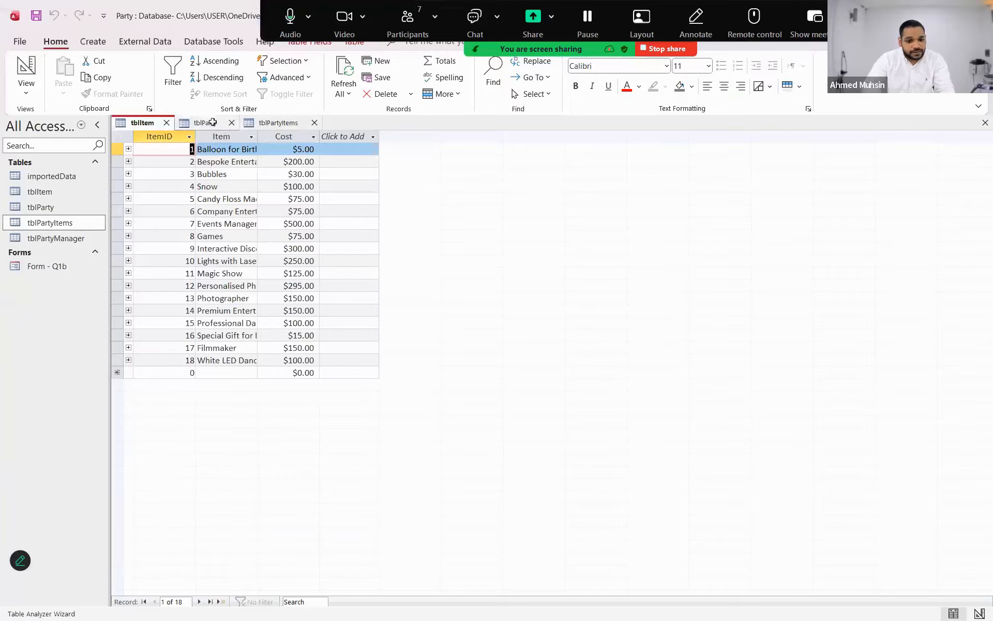
{"action": "left_click", "coordinate": [213, 122]}
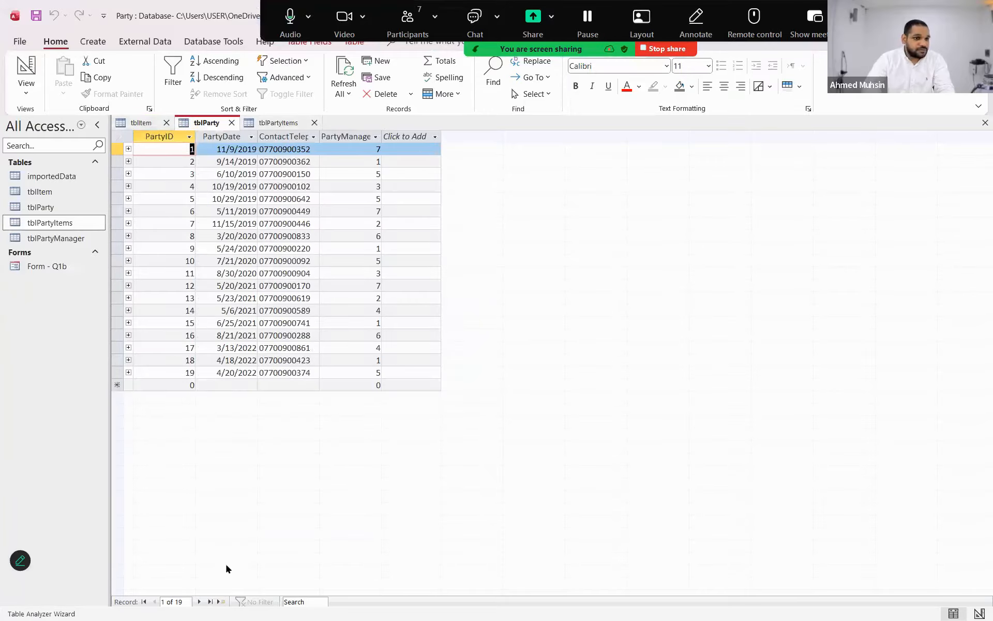
{"action": "key", "text": "alt+Tab"}
{"action": "left_click_drag", "start_coordinate": [464, 382], "coordinate": [491, 371]}
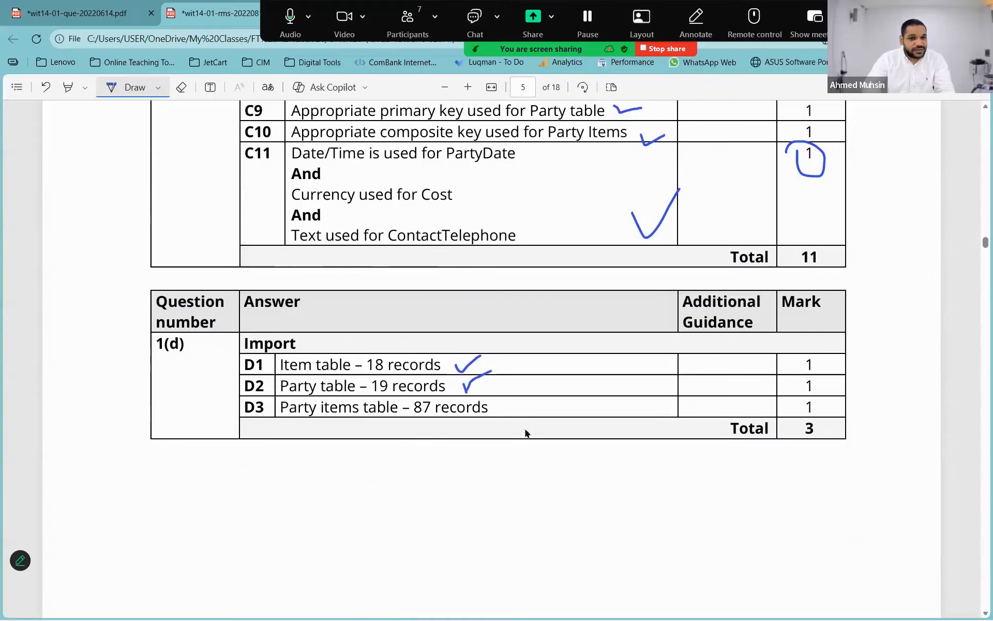
- Check tblPartyItems' record count in Access and tick criterion D3 in the mark scheme
{"action": "key", "text": "alt+Tab"}
{"action": "left_click", "coordinate": [288, 124]}
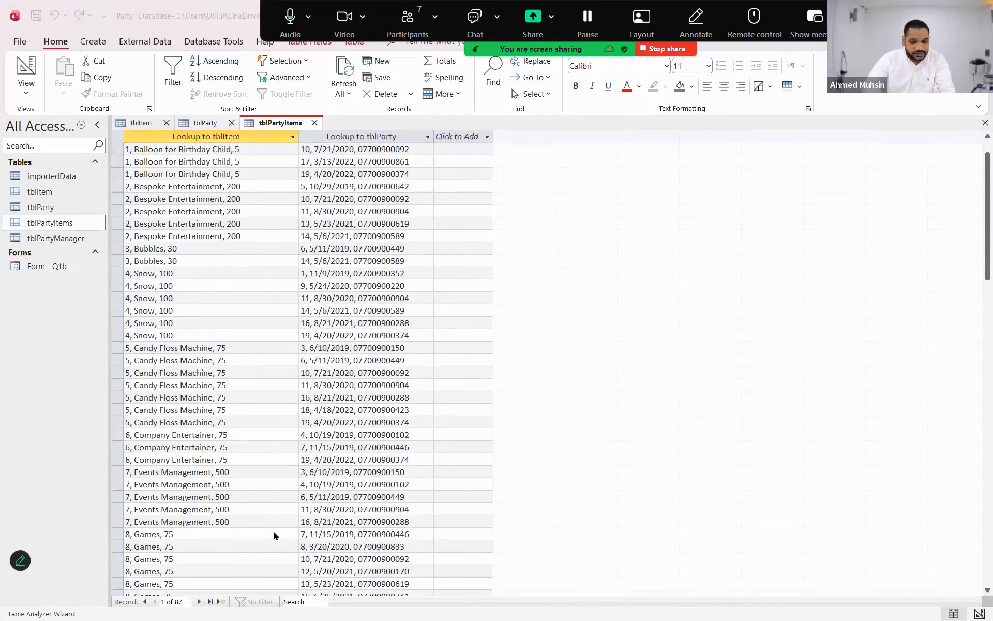
{"action": "key", "text": "alt+Tab"}
{"action": "left_click_drag", "start_coordinate": [502, 403], "coordinate": [531, 384]}
{"action": "scroll", "coordinate": [497, 313], "scroll_direction": "down", "scroll_amount": 8}
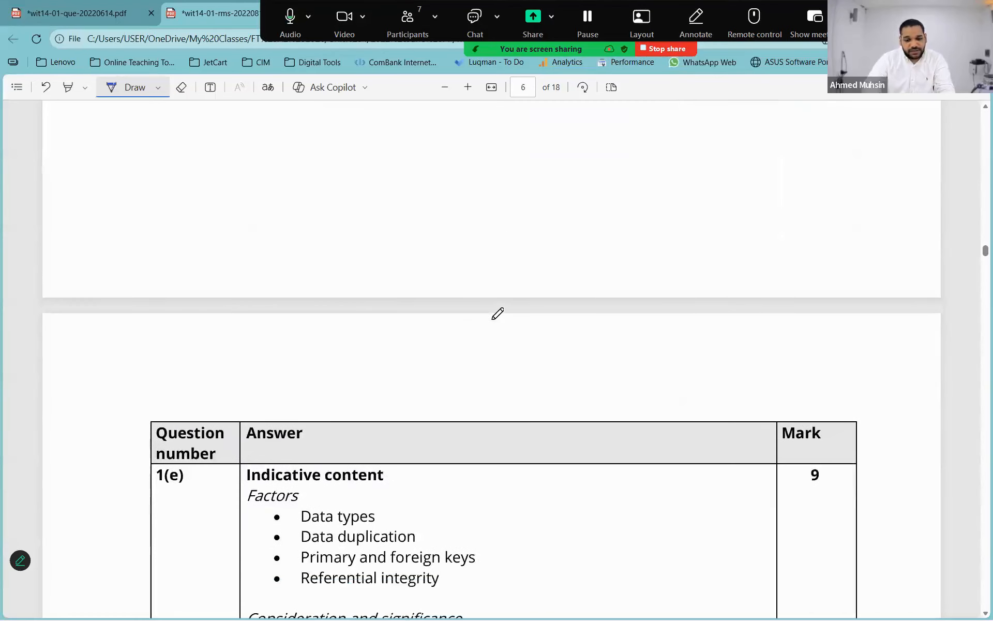
{"action": "scroll", "coordinate": [496, 318], "scroll_direction": "up", "scroll_amount": 5}
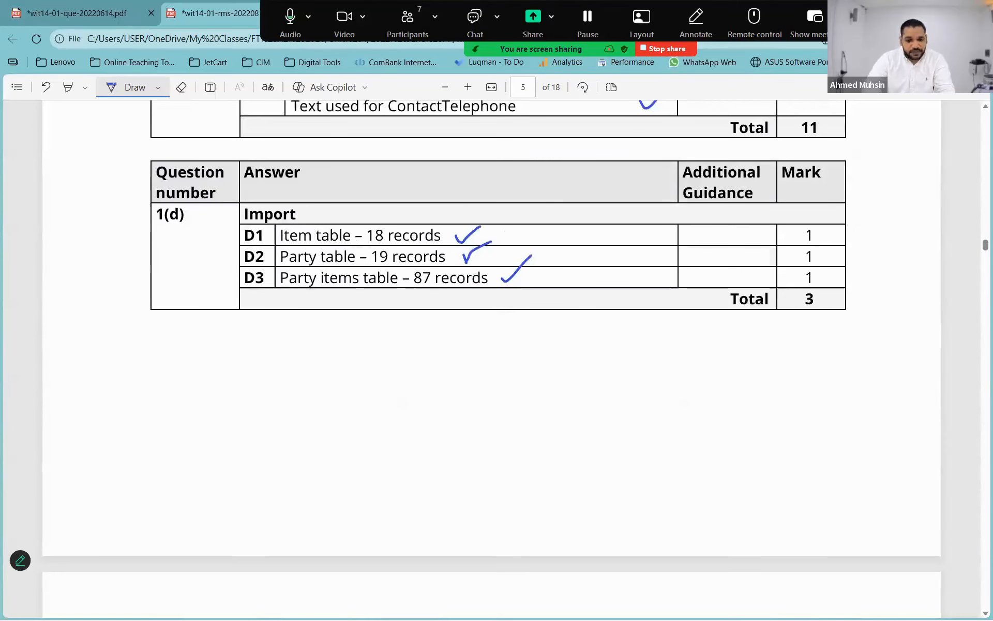
- Switch to Access, close tblPartyItems, tblParty and tblItem, and minimise the database window
{"action": "key", "text": "alt+Tab"}
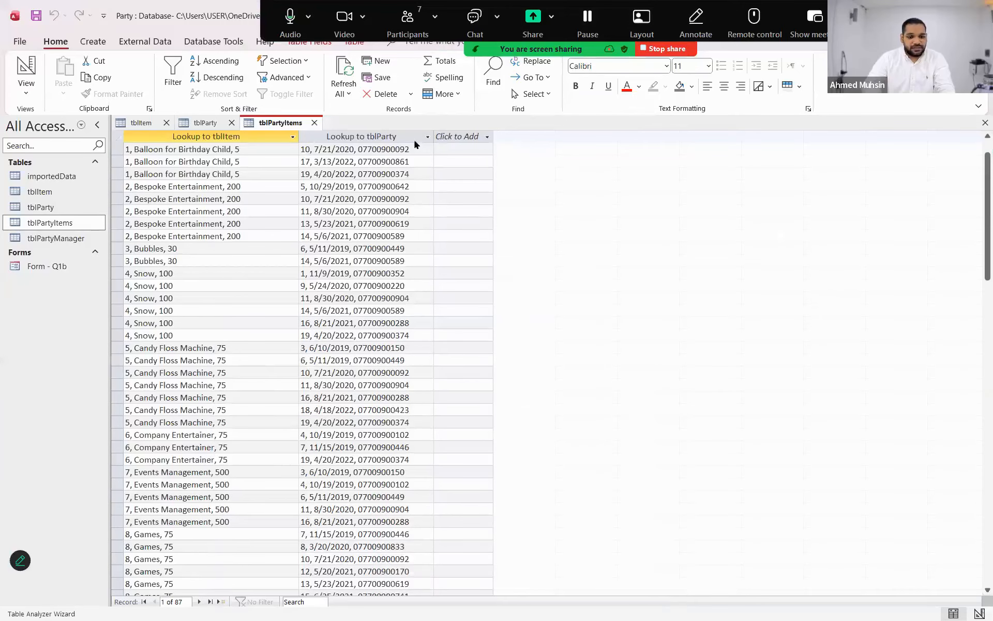
{"action": "left_click", "coordinate": [313, 123]}
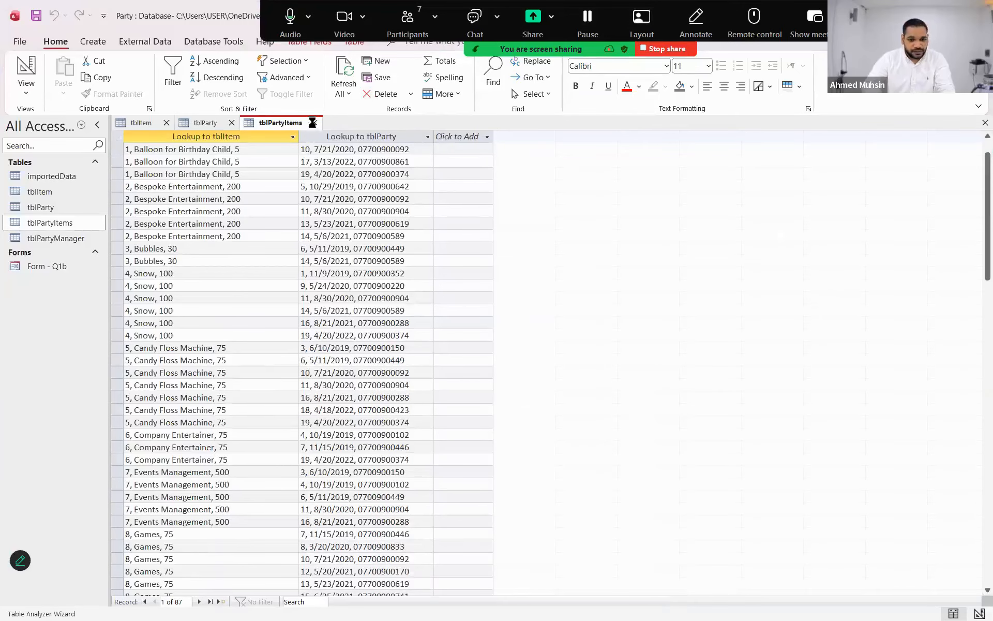
{"action": "left_click", "coordinate": [231, 123]}
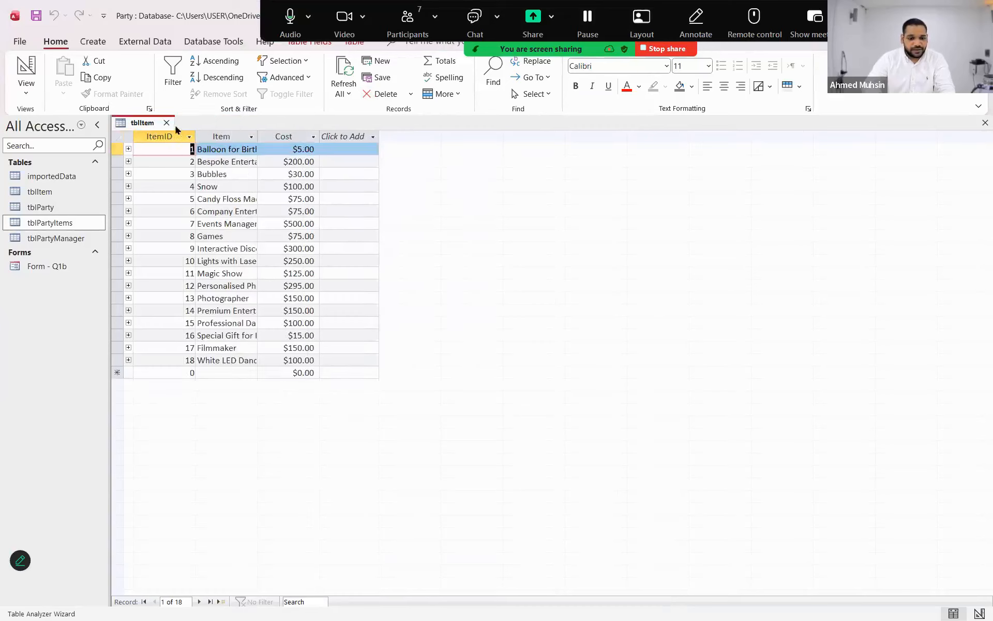
{"action": "left_click", "coordinate": [166, 124]}
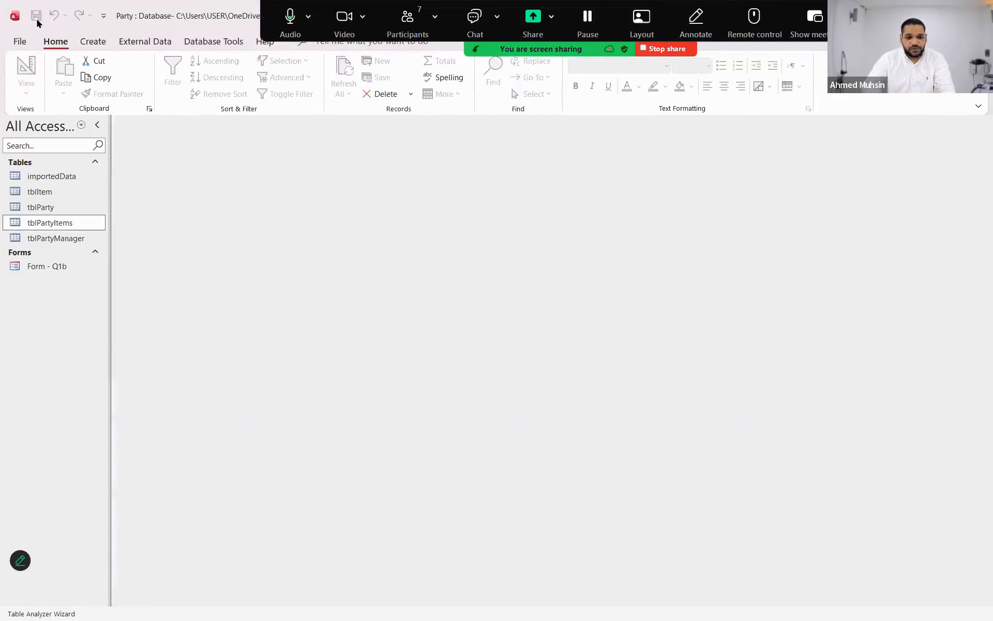
{"action": "left_click", "coordinate": [45, 178]}
{"action": "left_click", "coordinate": [904, 16]}
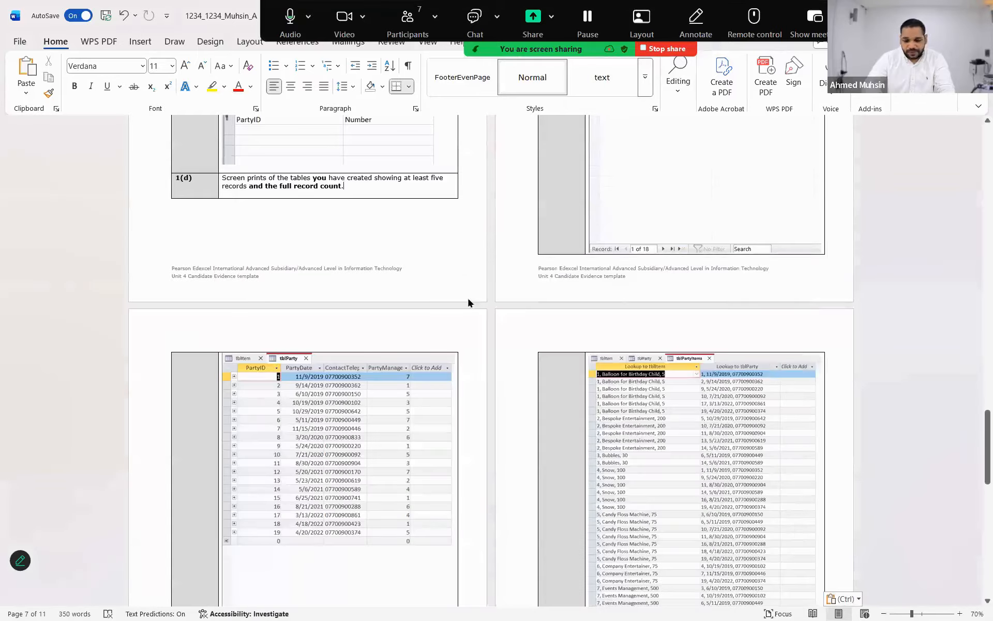
- Review the 1(d) screenshots in the Word template, and read question (e) in the question paper PDF in Edge
{"action": "scroll", "coordinate": [466, 304], "scroll_direction": "down", "scroll_amount": 5}
{"action": "left_click", "coordinate": [587, 404]}
{"action": "left_click", "coordinate": [445, 401]}
{"action": "left_click", "coordinate": [668, 346]}
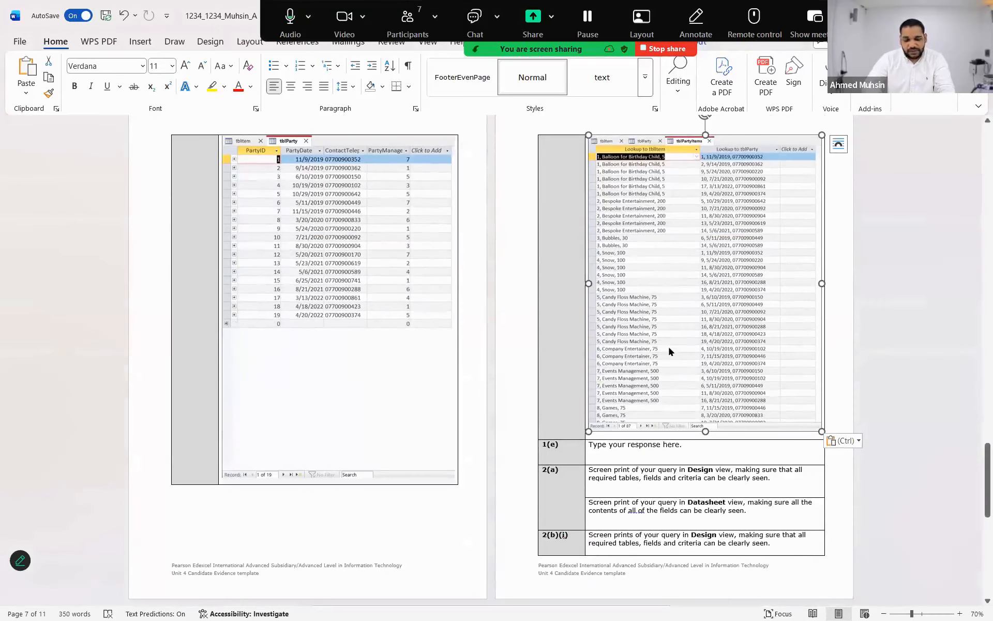
{"action": "key", "text": "alt+Tab"}
{"action": "key", "text": "alt+Tab"}
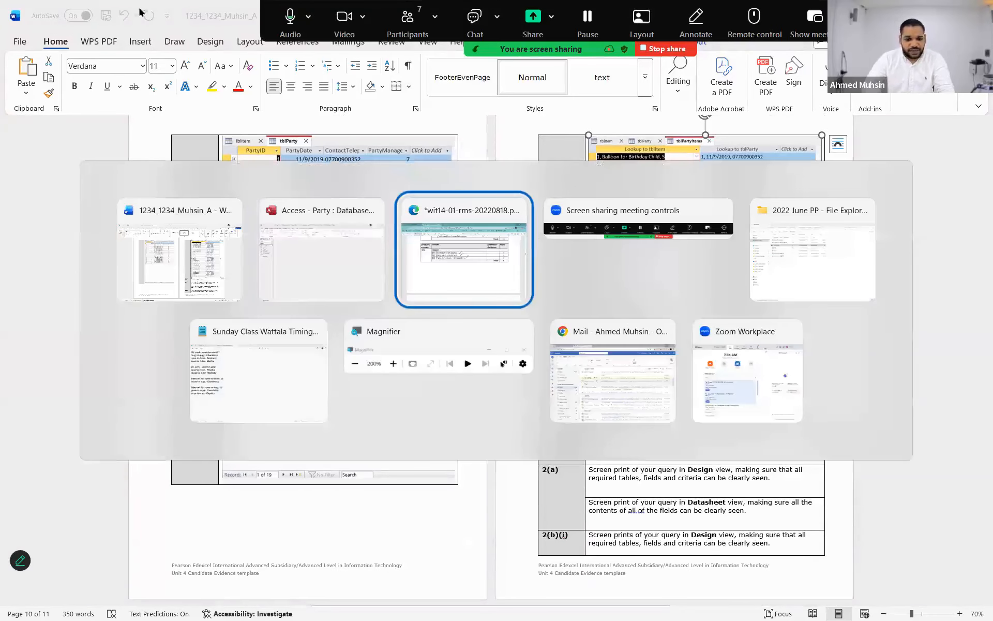
{"action": "key", "text": "ctrl+Tab"}
{"action": "scroll", "coordinate": [406, 305], "scroll_direction": "down", "scroll_amount": 3}
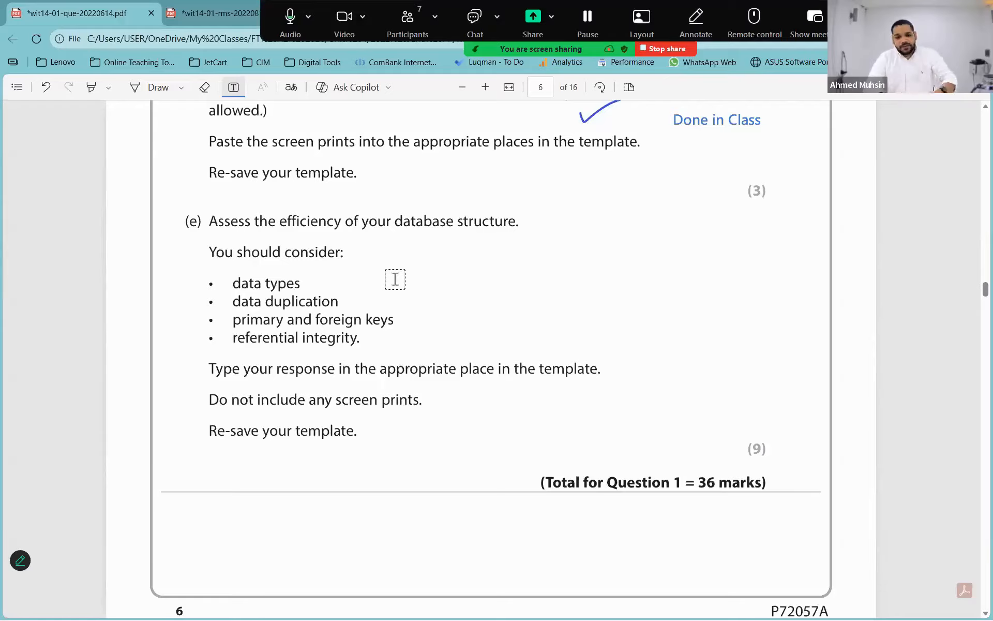
- Switch to Access, open tblItem and widen its Item column to fit the full item names
{"action": "key", "text": "alt+Tab"}
{"action": "key", "text": "alt+Tab"}
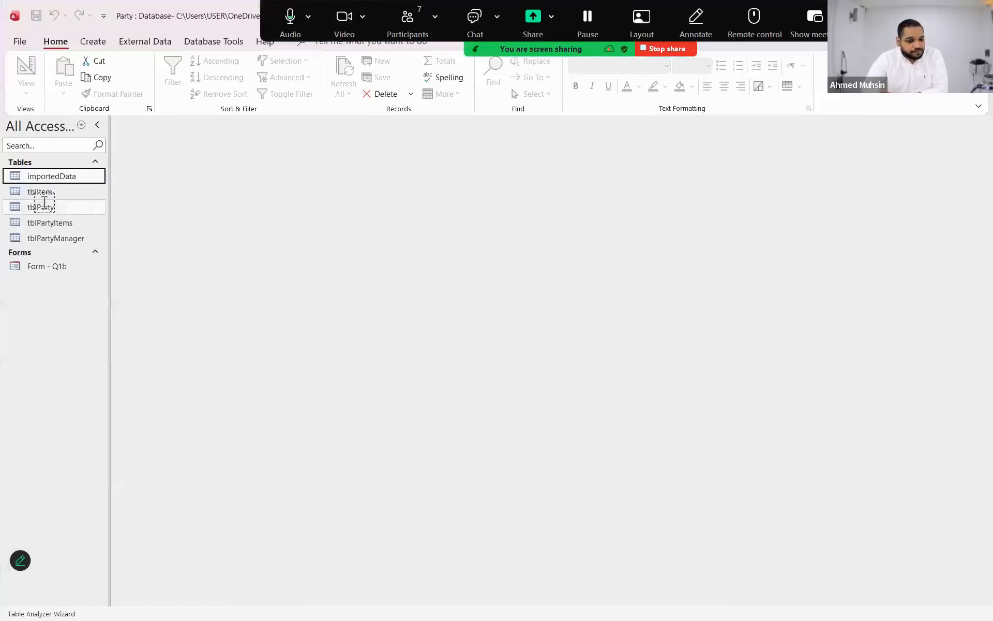
{"action": "double_click", "coordinate": [41, 191]}
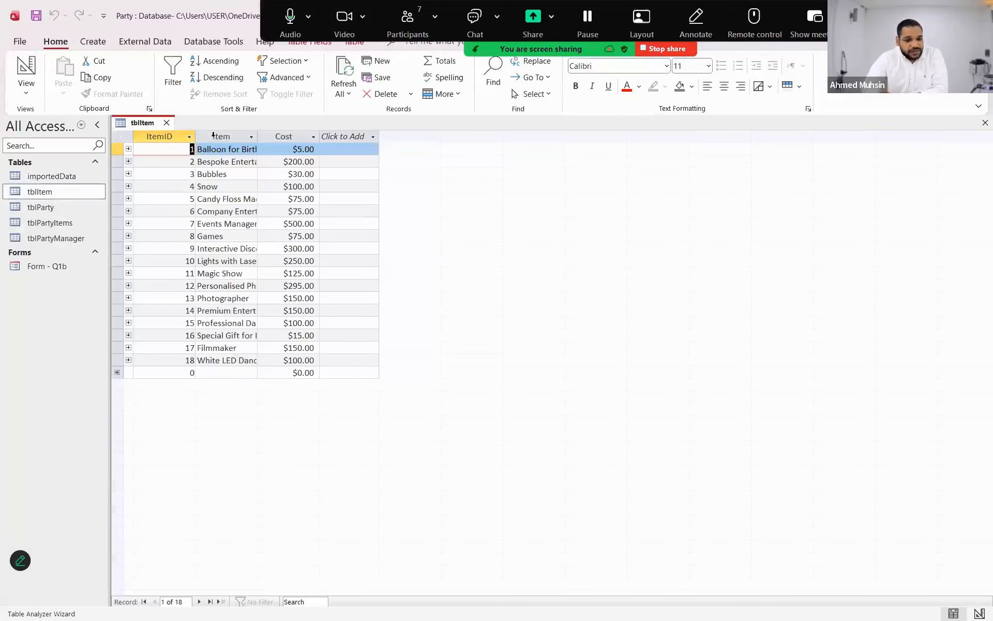
{"action": "left_click_drag", "start_coordinate": [257, 136], "coordinate": [325, 136]}
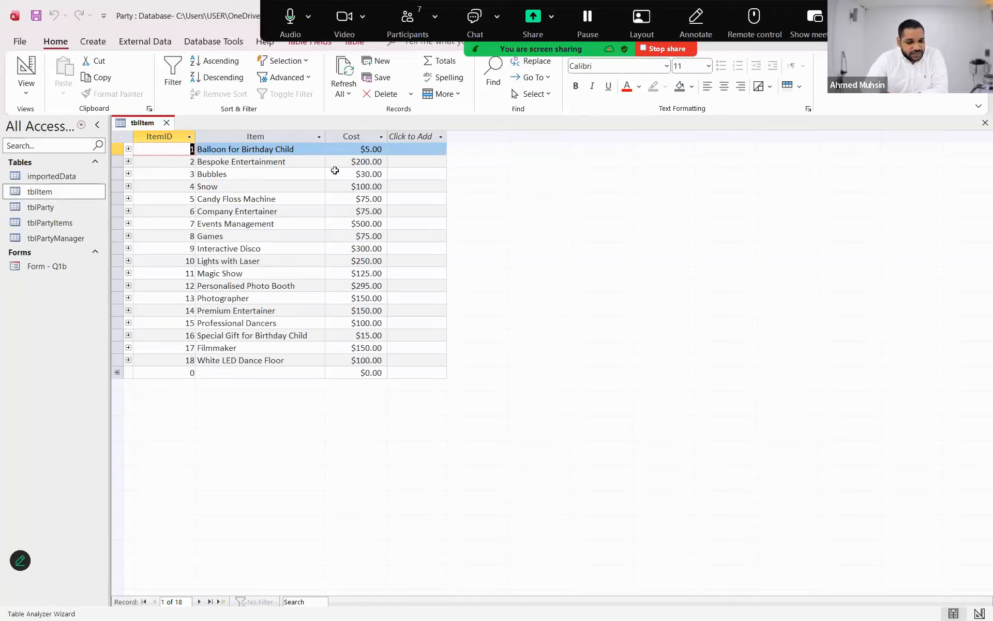
- Open tblParty, tblPartyItems and tblPartyManager to examine their fields and records
{"action": "double_click", "coordinate": [61, 207]}
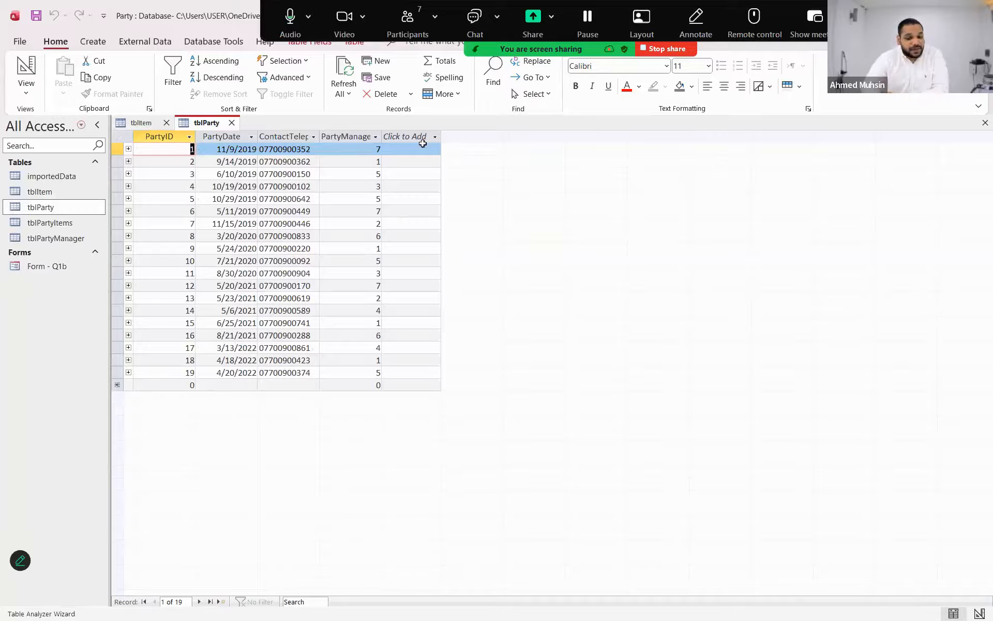
{"action": "double_click", "coordinate": [49, 223]}
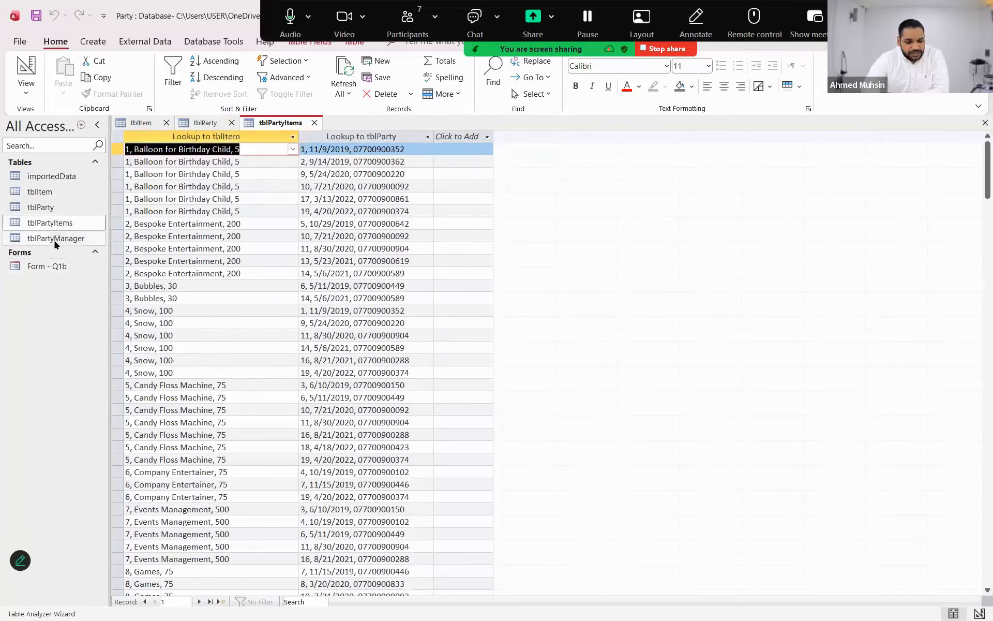
{"action": "double_click", "coordinate": [55, 237]}
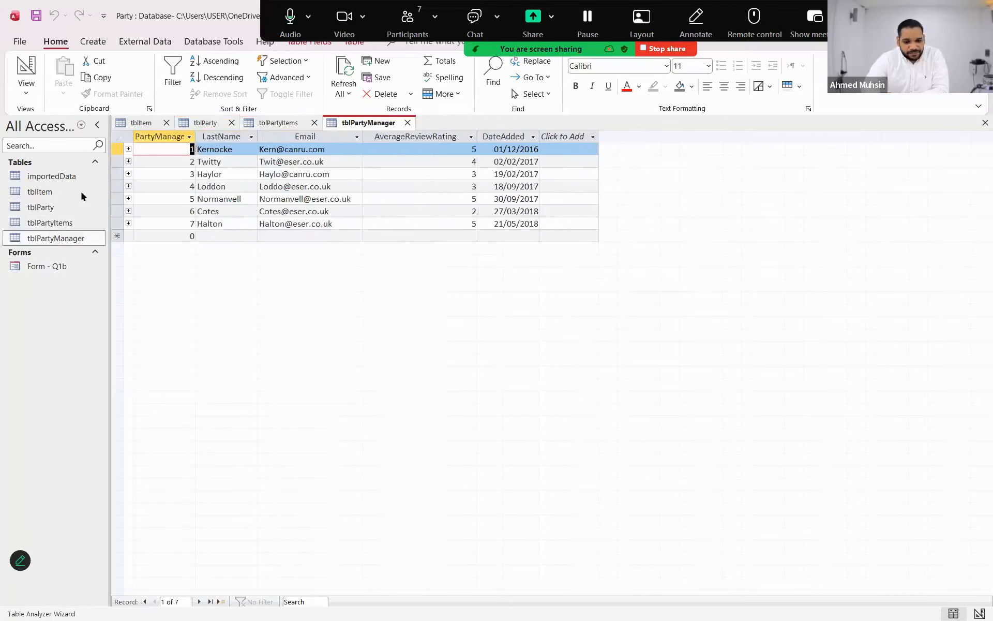
- Show tblPartyManager in Design view and examine the data types of its fields down to DateAdded
{"action": "left_click", "coordinate": [33, 90]}
{"action": "left_click", "coordinate": [45, 140]}
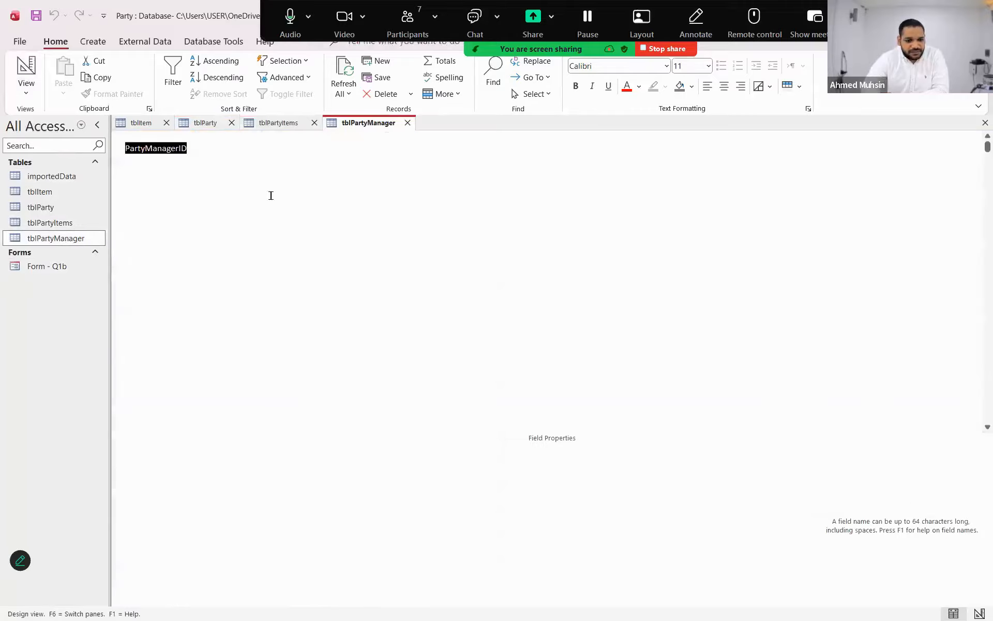
{"action": "left_click", "coordinate": [293, 159]}
{"action": "left_click", "coordinate": [293, 173]}
{"action": "left_click", "coordinate": [283, 184]}
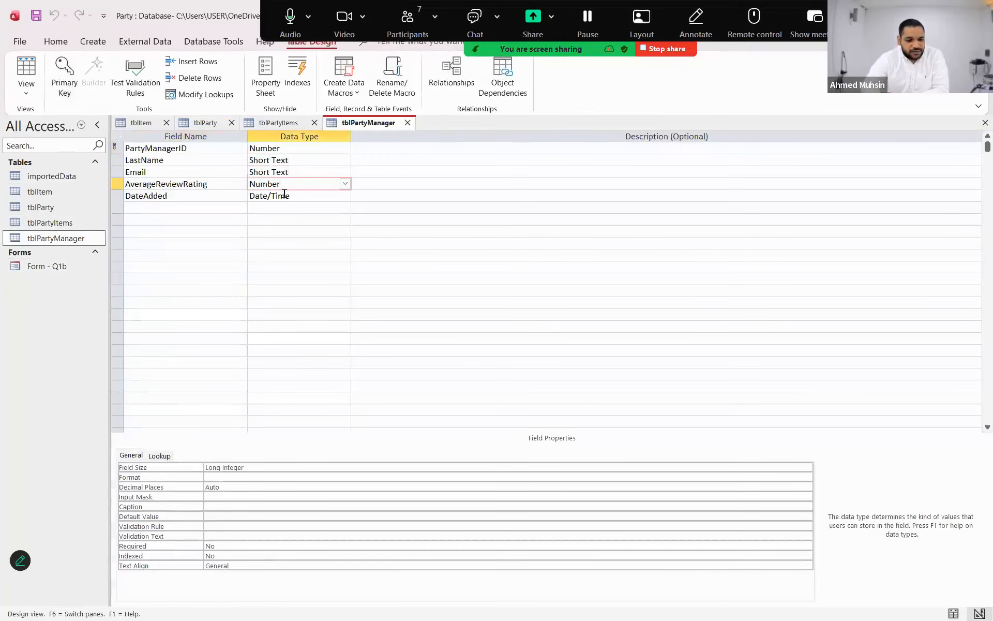
{"action": "left_click", "coordinate": [284, 198]}
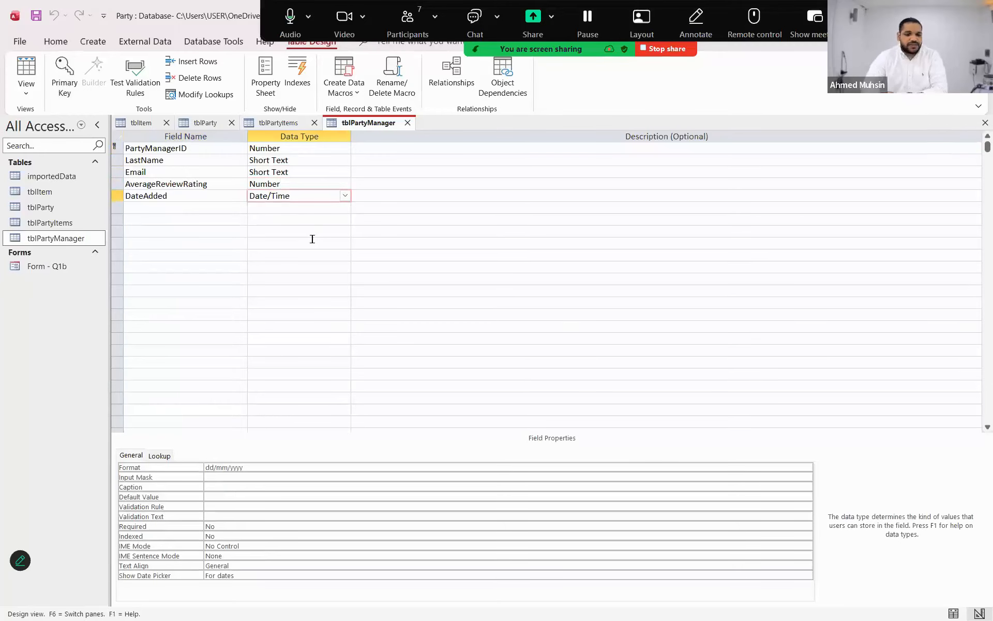
- Switch to the Word template and enlarge the page to 200% zoom at the 1(e) response row
{"action": "key", "text": "alt+Tab"}
{"action": "key", "text": "alt+Tab"}
{"action": "key", "text": "alt+Tab"}
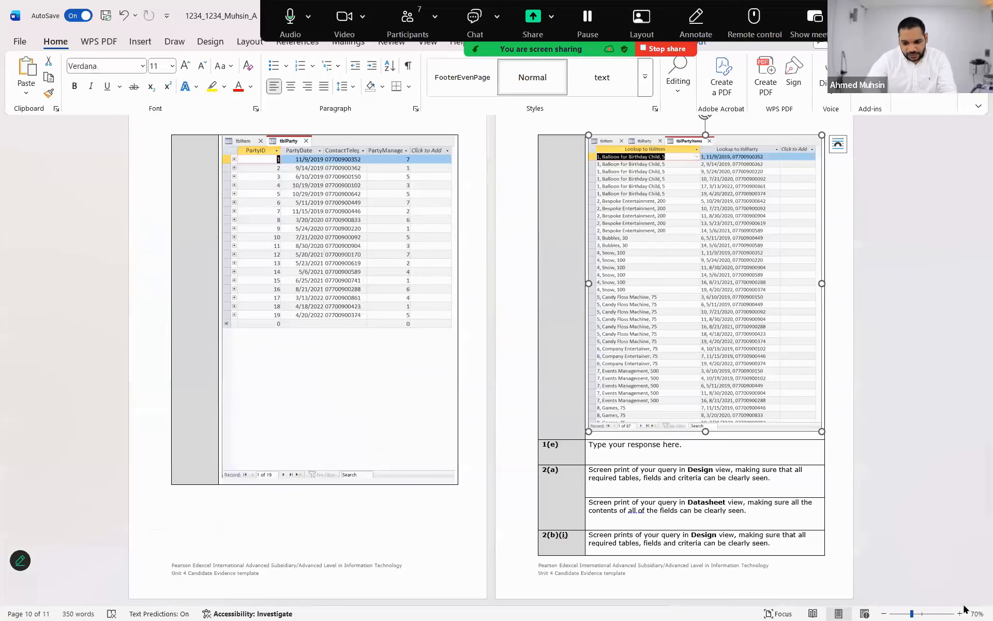
{"action": "left_click", "coordinate": [960, 612]}
{"action": "left_click", "coordinate": [960, 612]}
{"action": "left_click", "coordinate": [964, 609]}
{"action": "left_click", "coordinate": [964, 609]}
{"action": "left_click", "coordinate": [964, 610]}
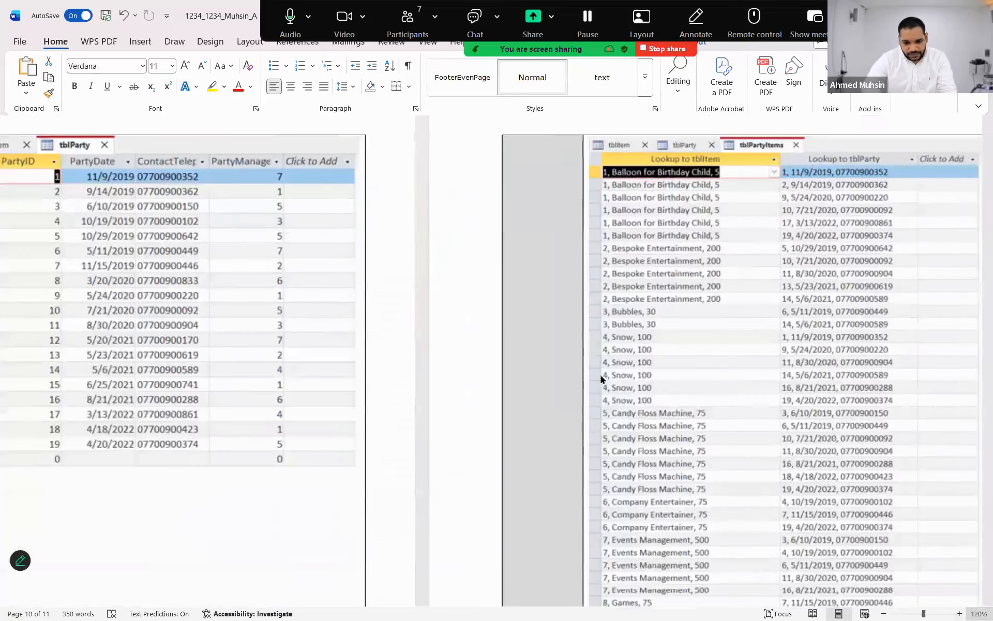
{"action": "left_click", "coordinate": [601, 377]}
{"action": "key", "text": "Escape"}
{"action": "scroll", "coordinate": [773, 608], "scroll_direction": "down", "scroll_amount": 5}
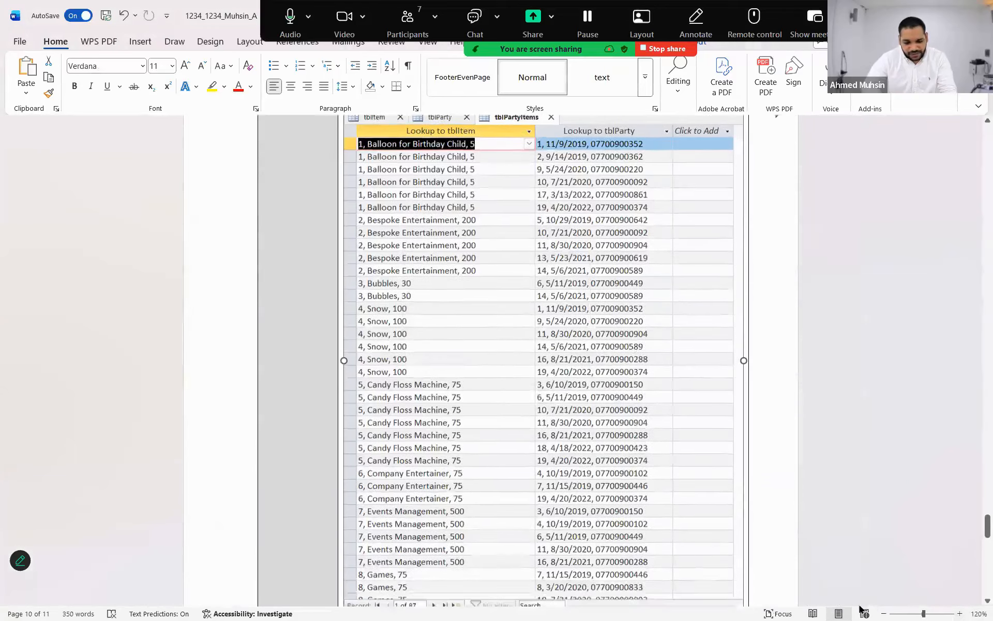
{"action": "left_click", "coordinate": [959, 613]}
{"action": "left_click", "coordinate": [960, 613]}
{"action": "left_click", "coordinate": [960, 614]}
{"action": "left_click", "coordinate": [959, 613]}
{"action": "left_click", "coordinate": [959, 613]}
{"action": "left_click", "coordinate": [960, 613]}
{"action": "left_click", "coordinate": [959, 613]}
{"action": "left_click", "coordinate": [959, 613]}
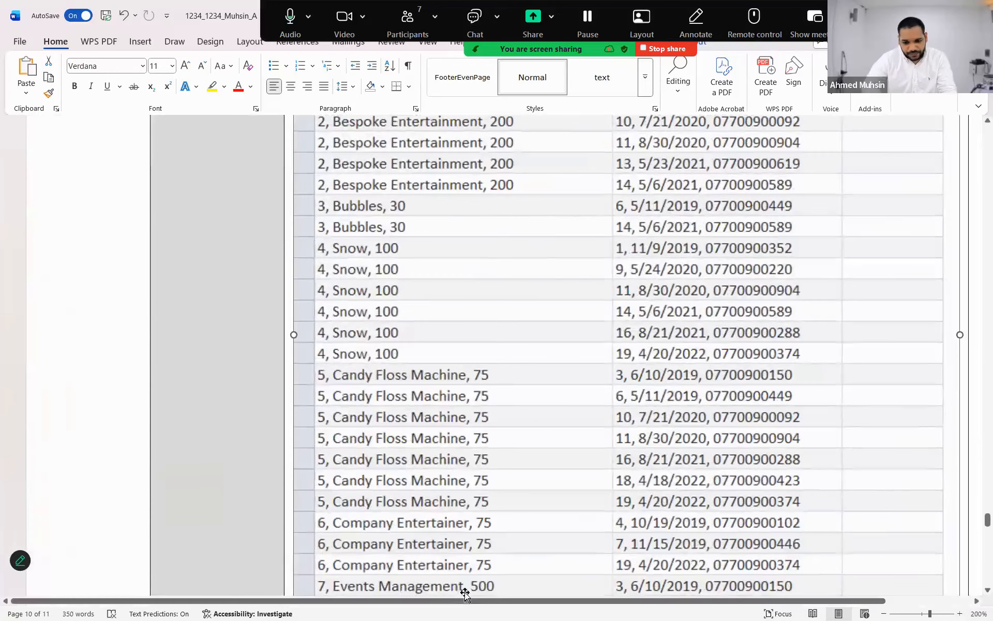
{"action": "left_click_drag", "start_coordinate": [483, 601], "coordinate": [540, 600]}
{"action": "scroll", "coordinate": [451, 460], "scroll_direction": "down", "scroll_amount": 5}
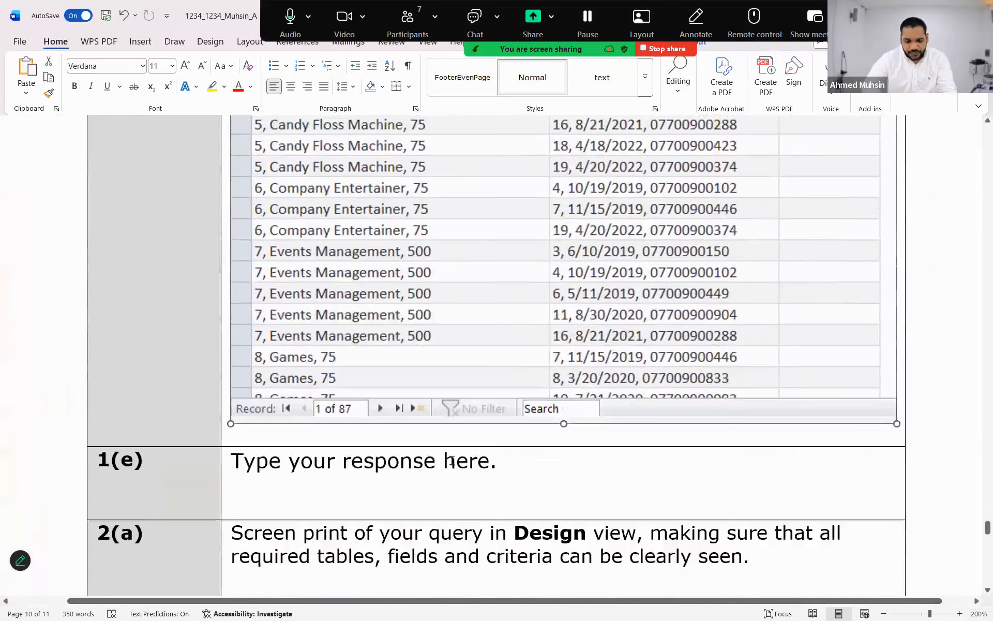
- Place the cursor under the prompt in the 1(e) row, and reread question (e) in the question paper PDF in Edge
{"action": "left_click", "coordinate": [309, 448]}
{"action": "key", "text": "alt+Tab"}
{"action": "key", "text": "alt+Tab"}
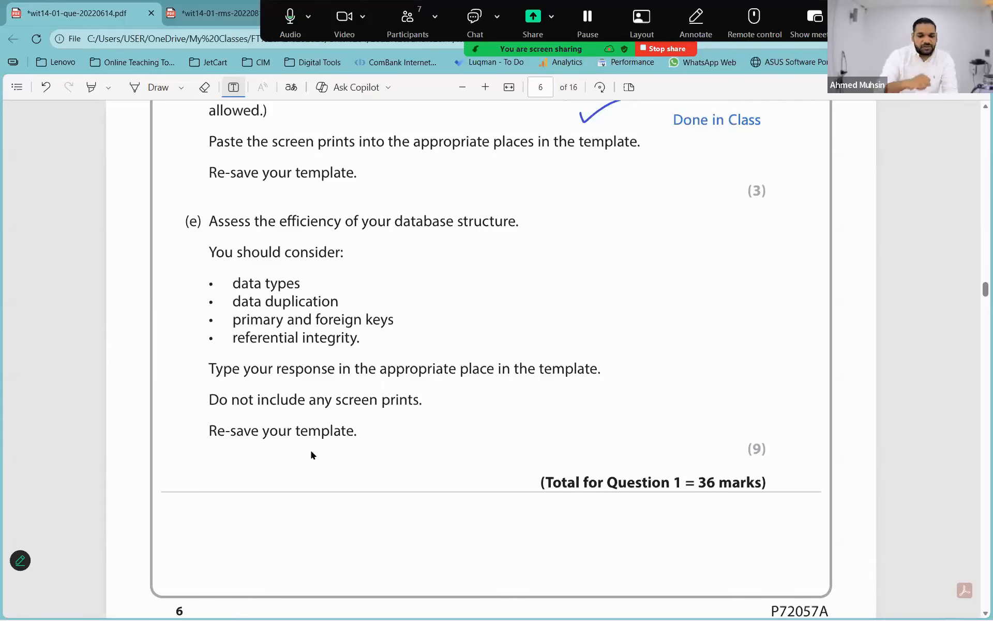
{"action": "key", "text": "alt+Tab"}
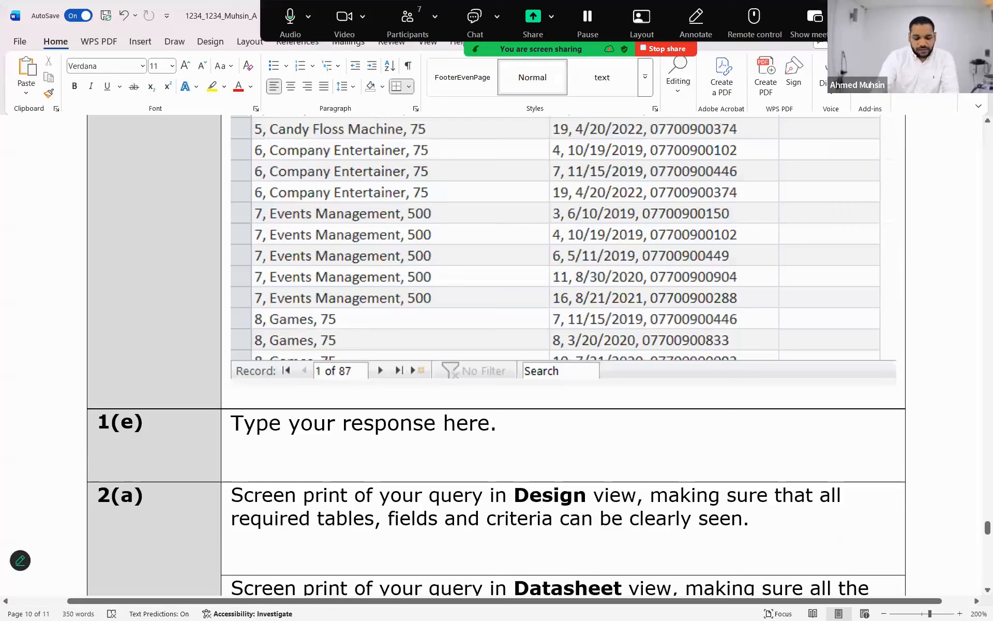
- Back in Word, write the 1(e) opening line "In terms of data types used in my current database structure:" and begin a paragraph with "I have"
{"action": "type", "text": "In terms "}
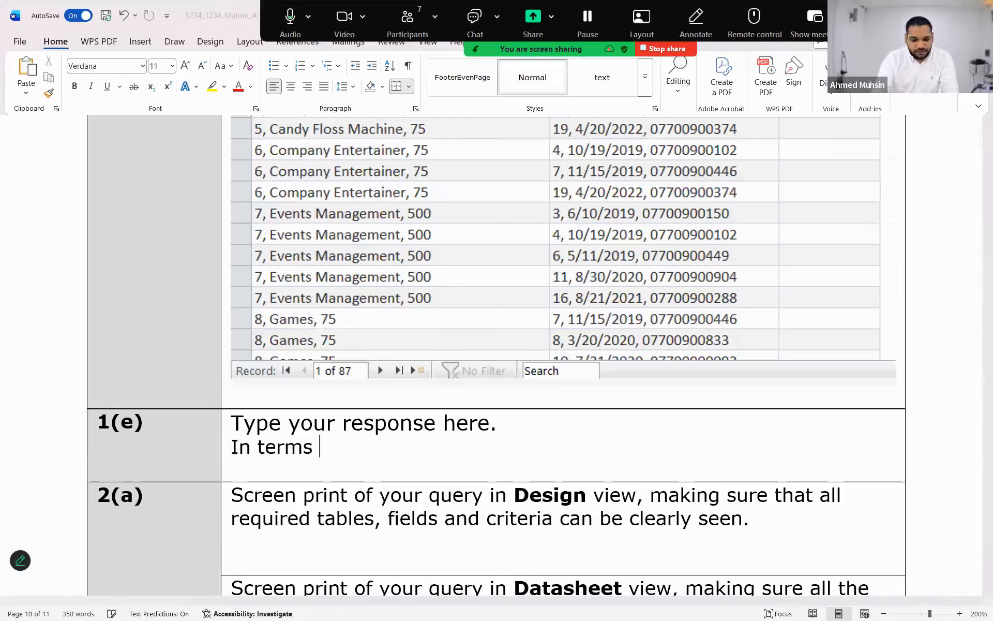
{"action": "type", "text": "of data types "}
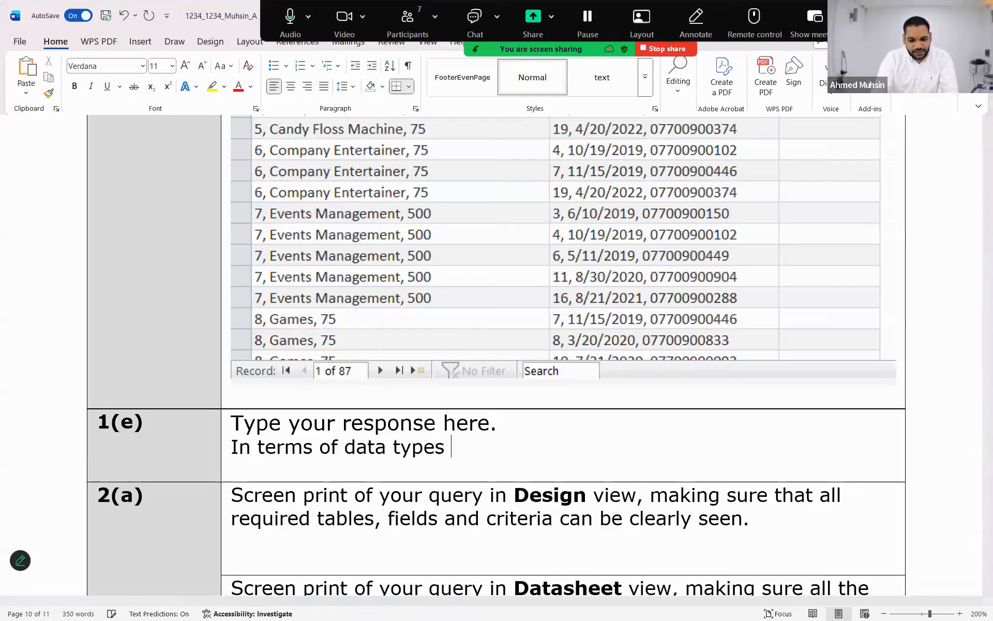
{"action": "type", "text": "used in my"}
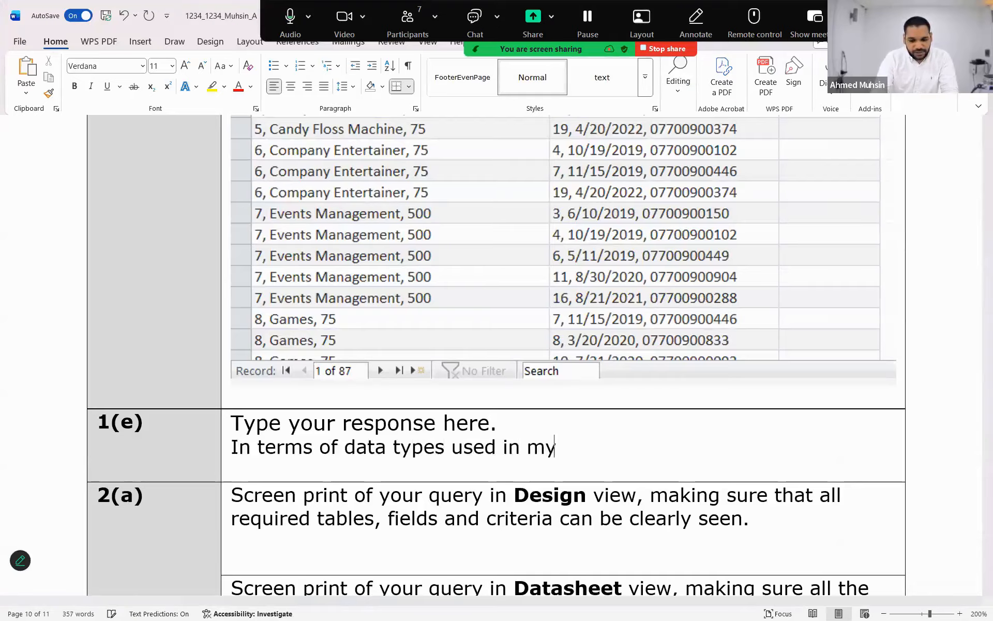
{"action": "type", "text": " current data"}
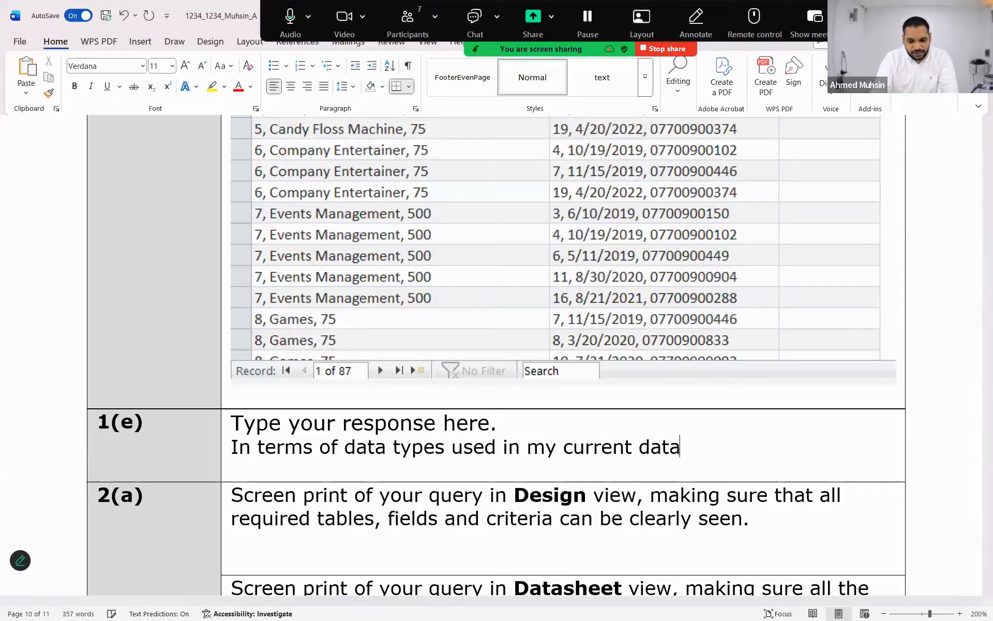
{"action": "type", "text": "base structure."}
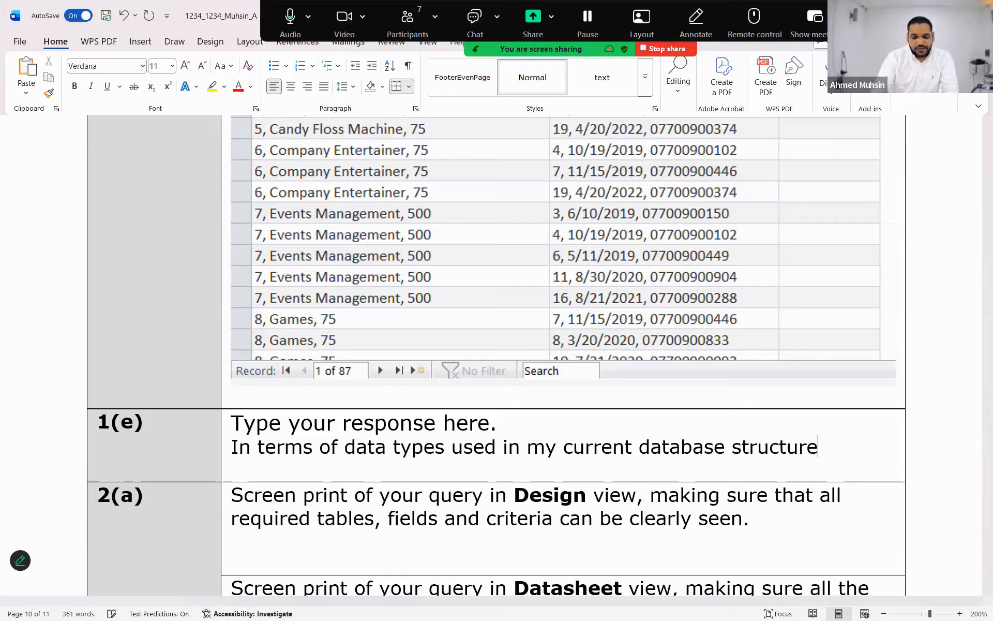
{"action": "key", "text": "Return"}
{"action": "key", "text": "Return"}
{"action": "type", "text": "I have"}
{"action": "left_click", "coordinate": [232, 469]}
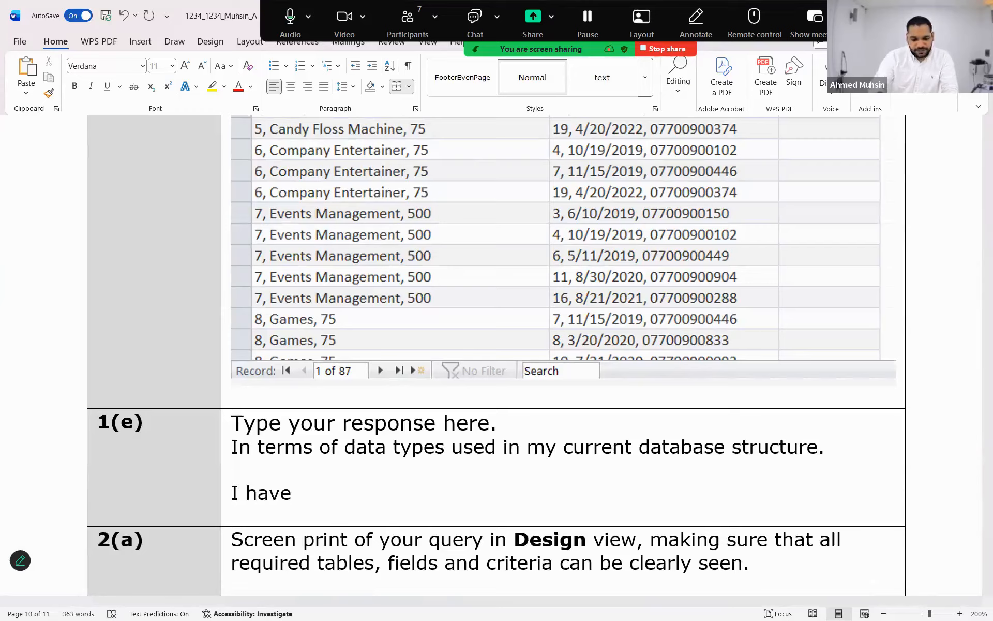
{"action": "left_click", "coordinate": [838, 450]}
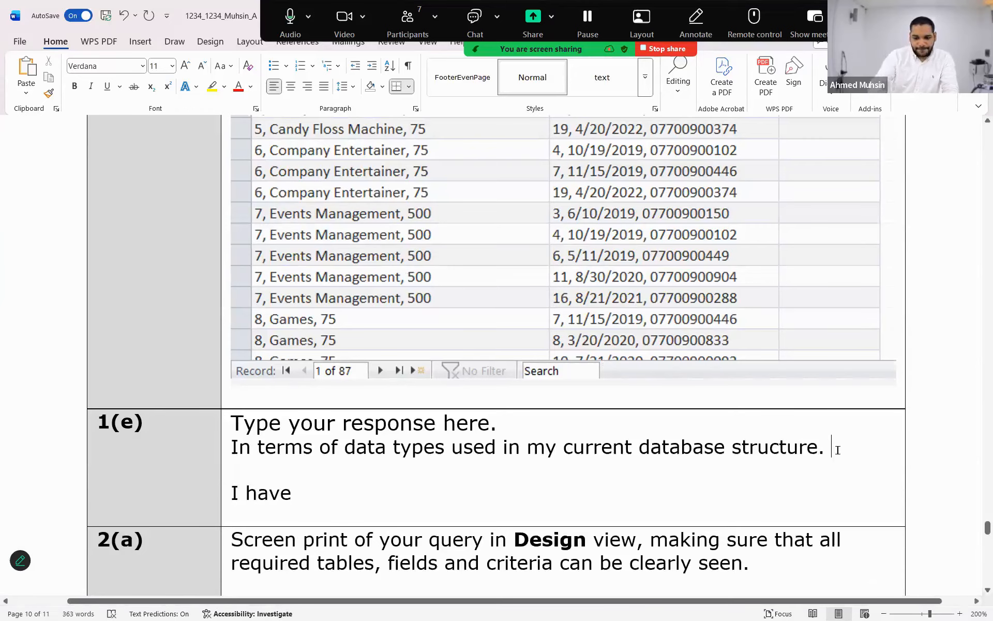
{"action": "key", "text": "BackSpace"}
{"action": "type", "text": ":"}
- Continue the paragraph, stating that all primary key and composite key fields are set to data type number, since they all use the same data type
{"action": "key", "text": "Down"}
{"action": "type", "text": "I have set a"}
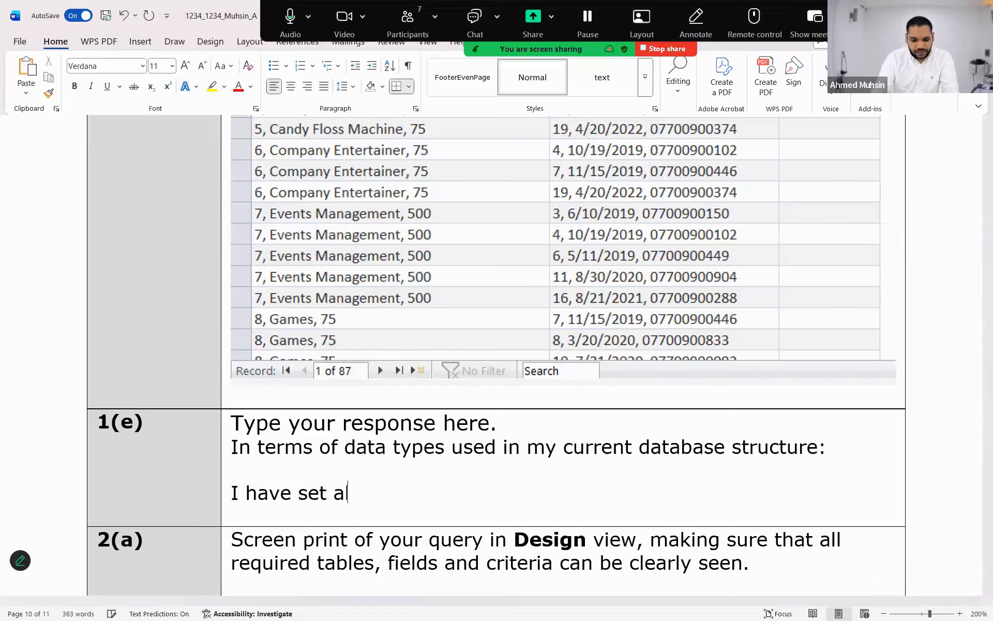
{"action": "type", "text": "ll the "}
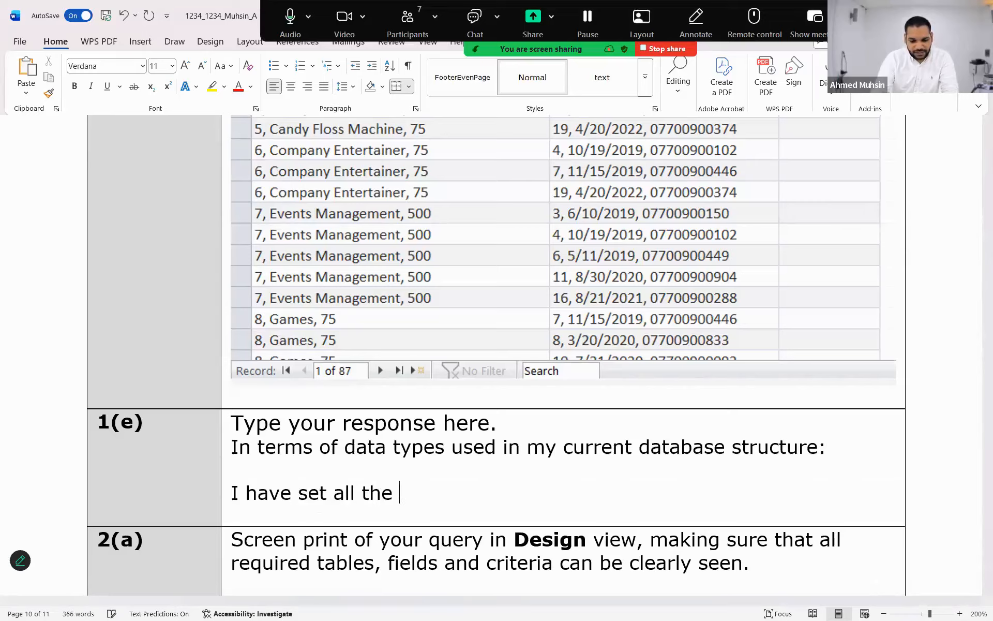
{"action": "type", "text": "primary key fie"}
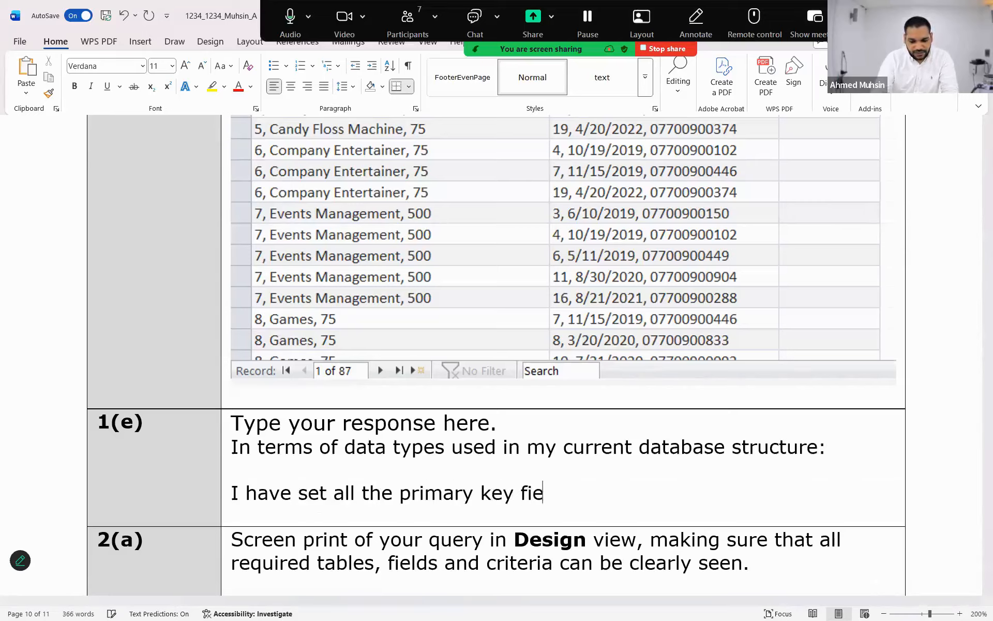
{"action": "type", "text": "lds and compos"}
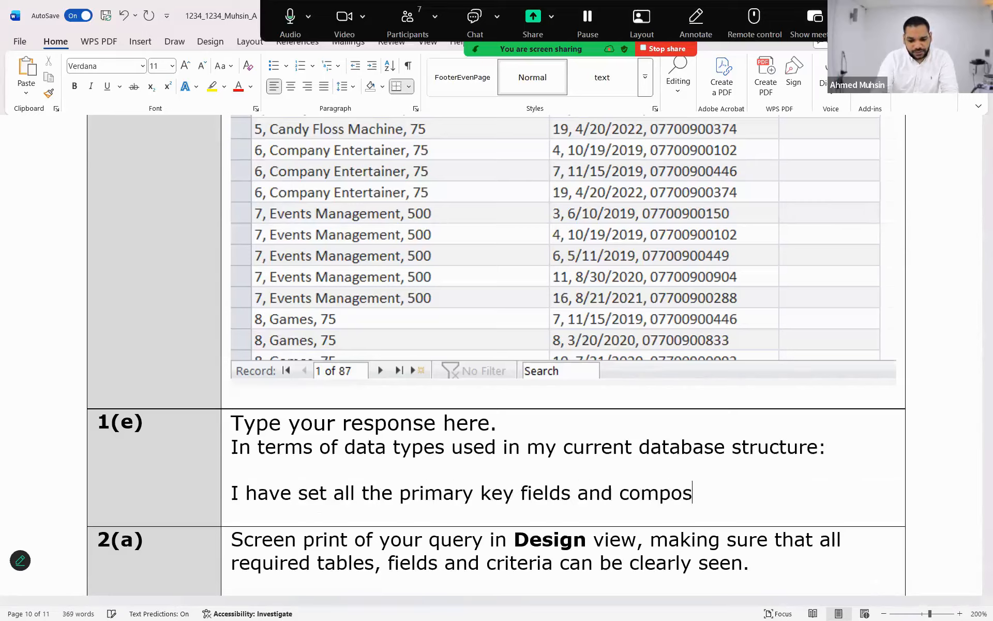
{"action": "type", "text": "ite key fie"}
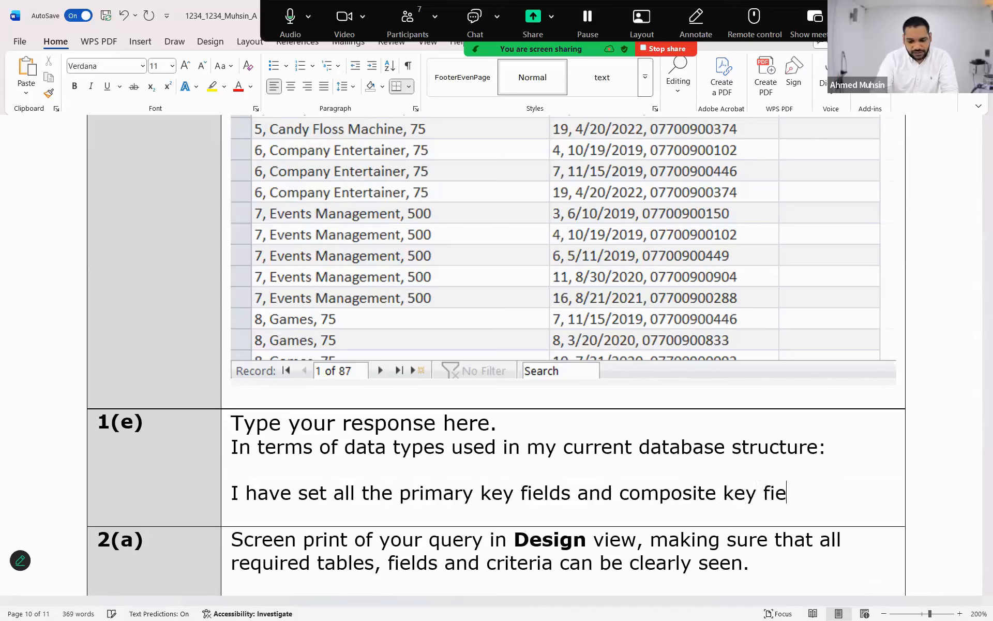
{"action": "type", "text": "lds of"}
{"action": "type", "text": "my tables to data ty"}
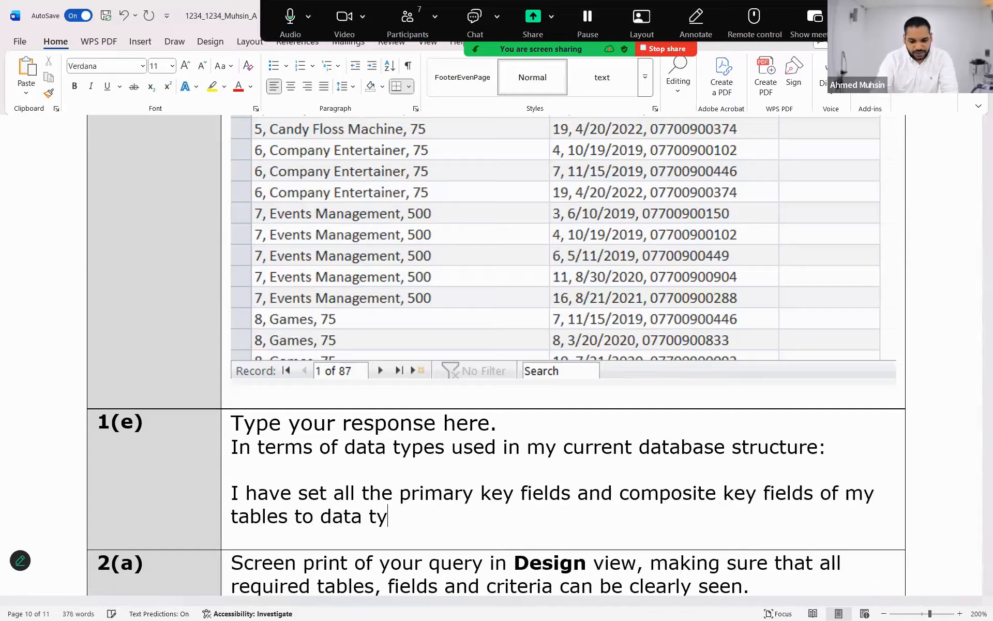
{"action": "type", "text": "pe number, since they alle"}
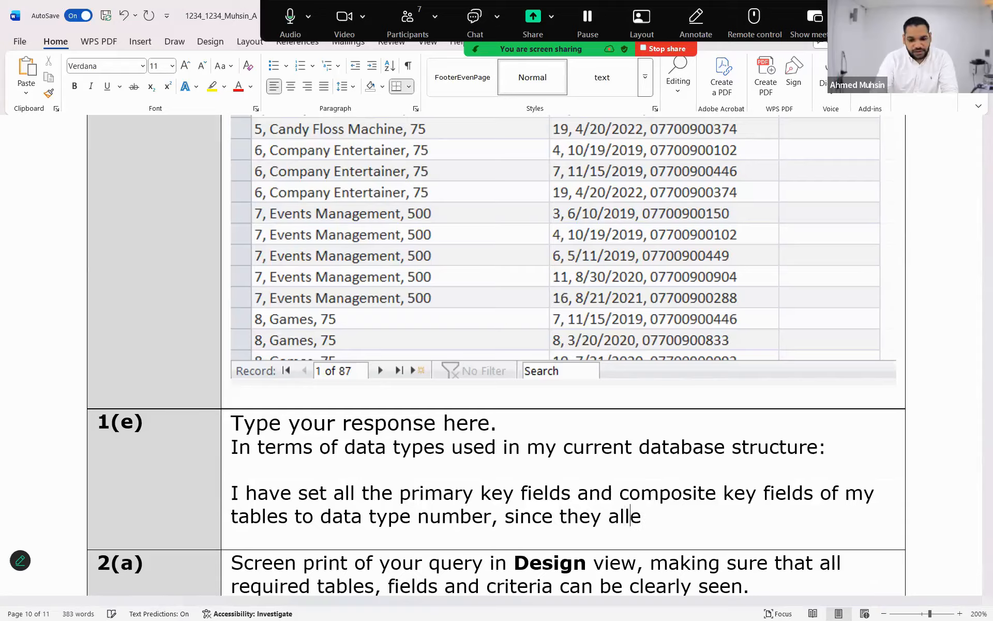
{"action": "type", "text": " use th"}
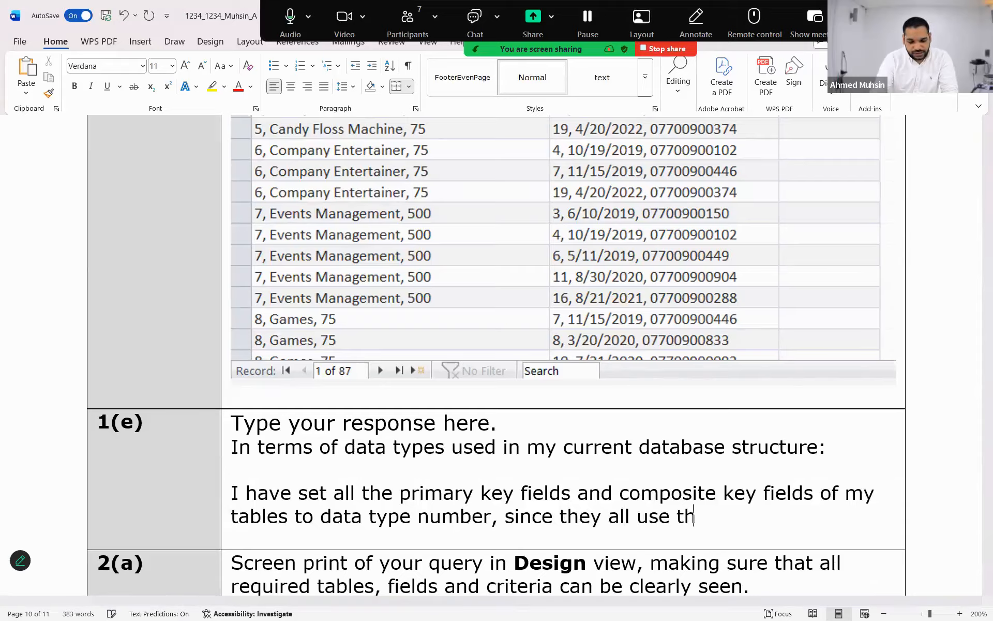
{"action": "type", "text": "e same data typ"}
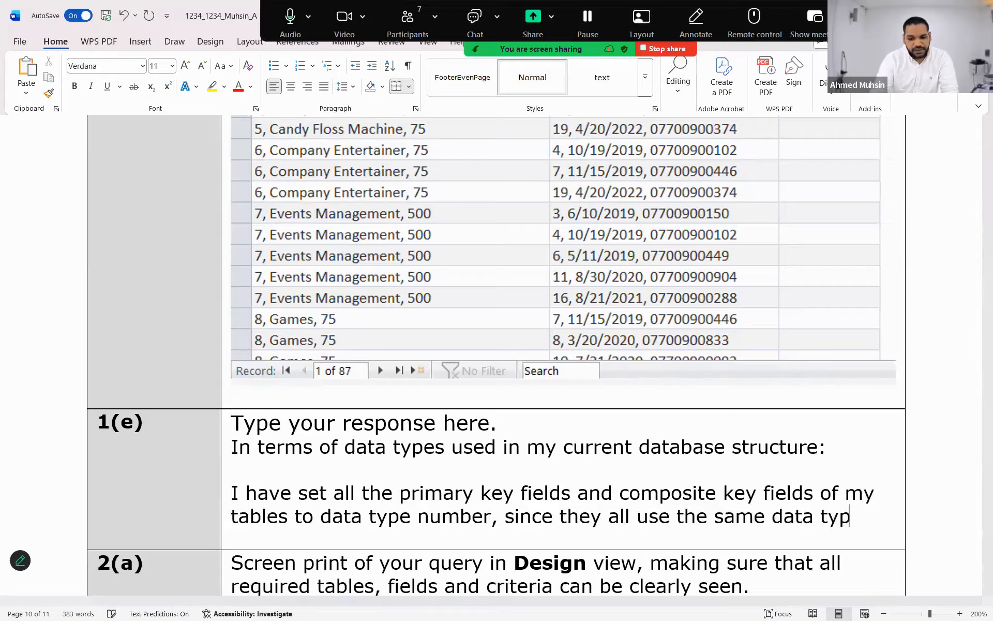
{"action": "type", "text": "e i'm able"}
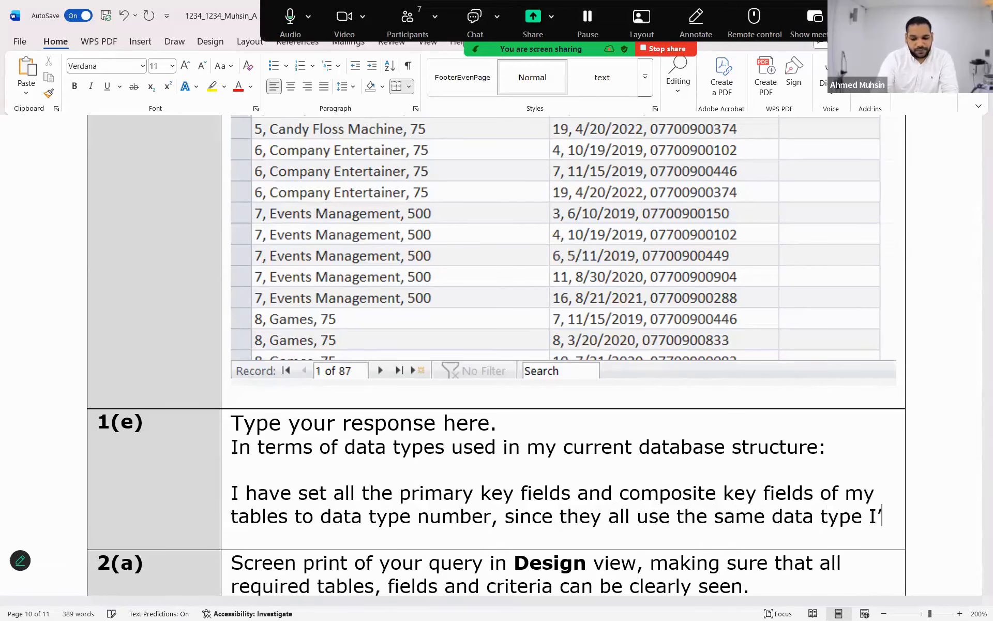
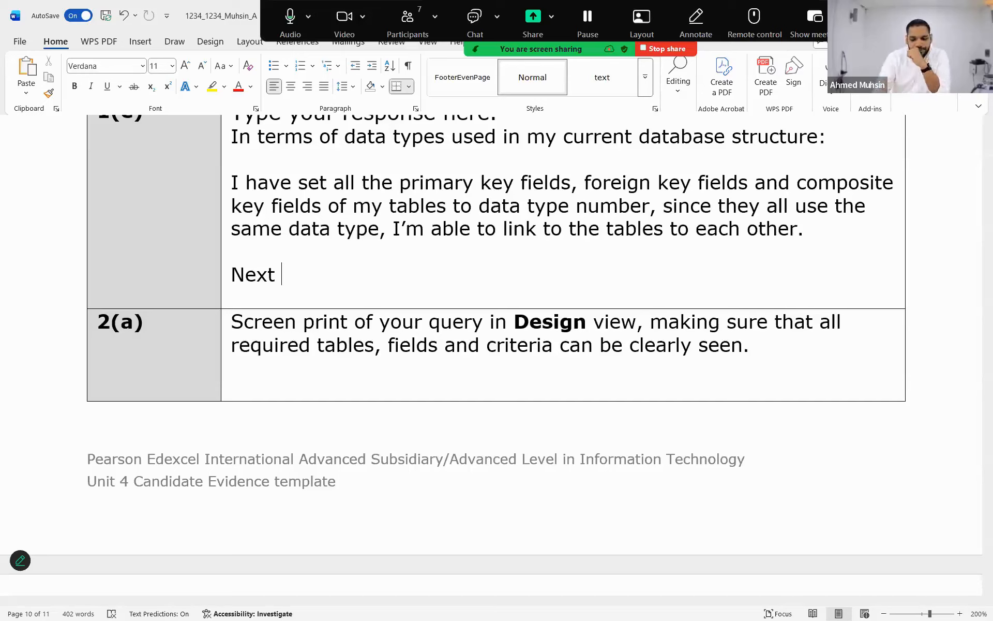
- Replace the space after the word "Next" in the 1(e) response with a comma
{"action": "key", "text": "BackSpace"}
{"action": "type", "text": ","}
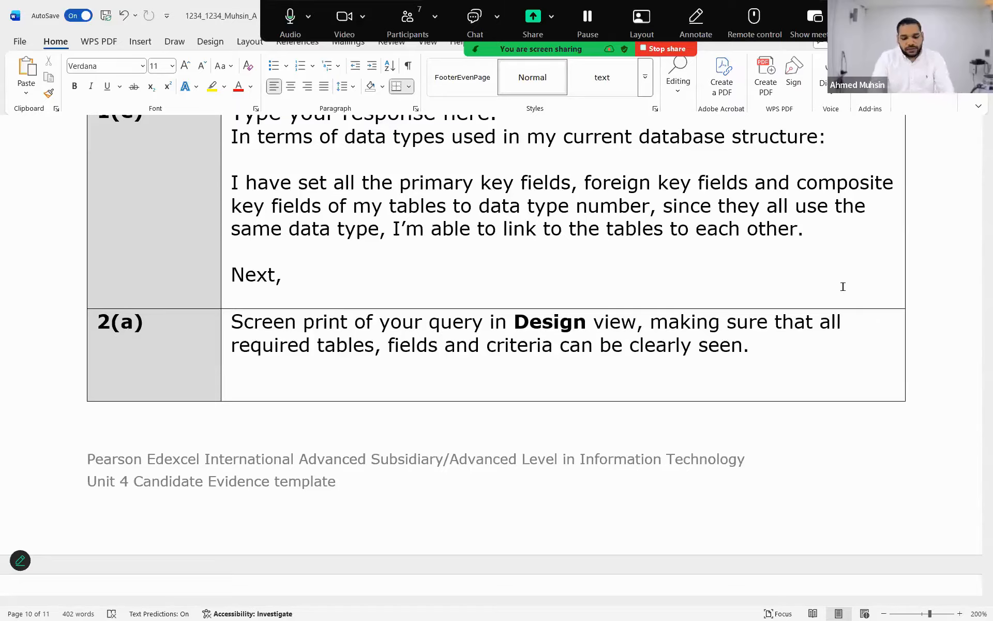
- Switch to the Party database in Access and try to show tblItem in Design view
{"action": "key", "text": "alt+Tab"}
{"action": "key", "text": "alt+Tab"}
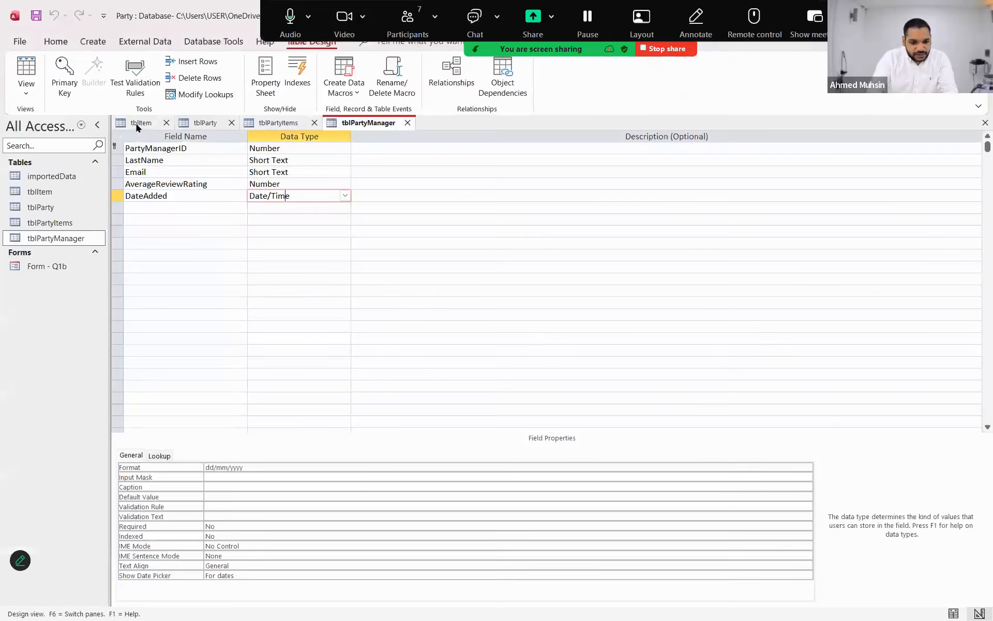
{"action": "left_click", "coordinate": [137, 124]}
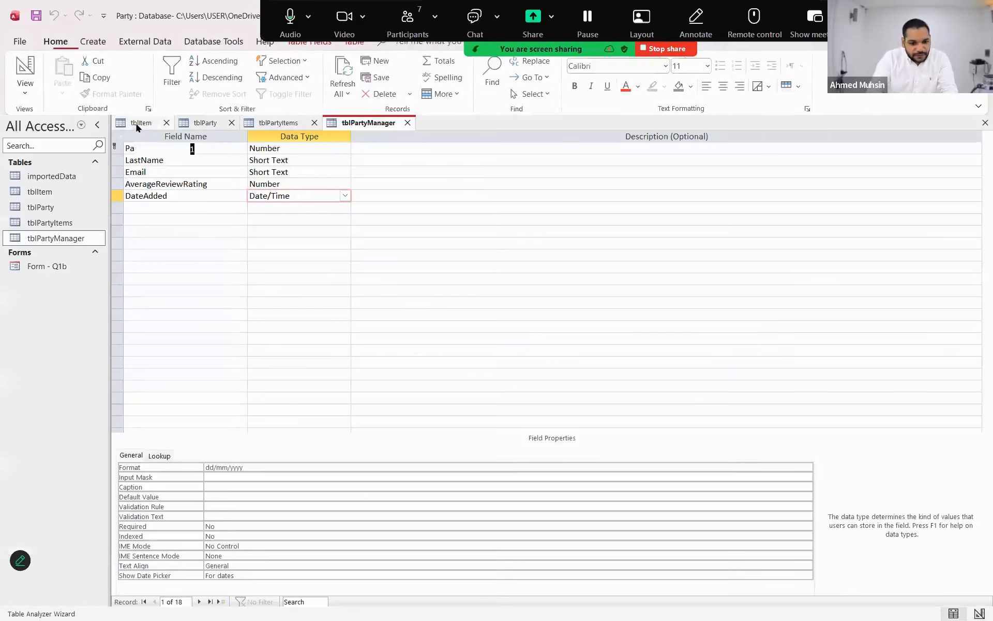
{"action": "left_click", "coordinate": [25, 58]}
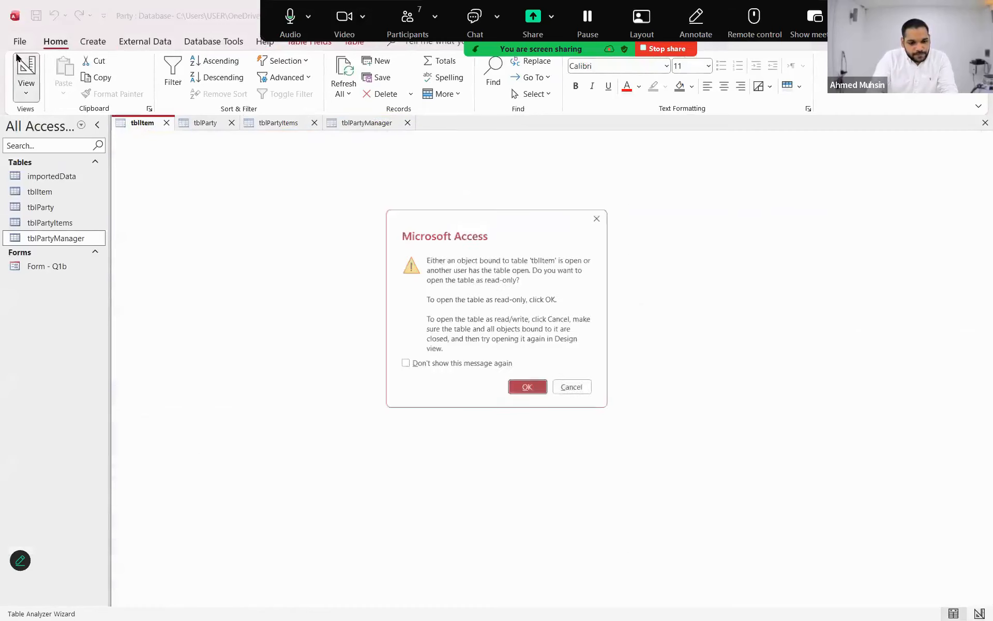
{"action": "key", "text": "Escape"}
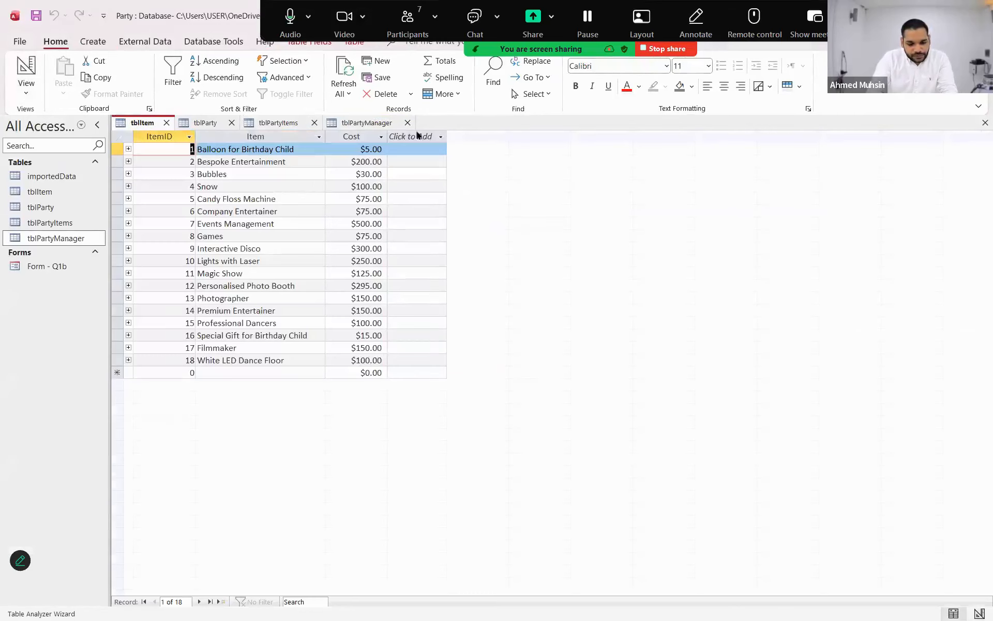
- Examine the tblPartyManager field data types and compare them with the fields of tblItem, tblParty and tblPartyItems
{"action": "left_click", "coordinate": [365, 124]}
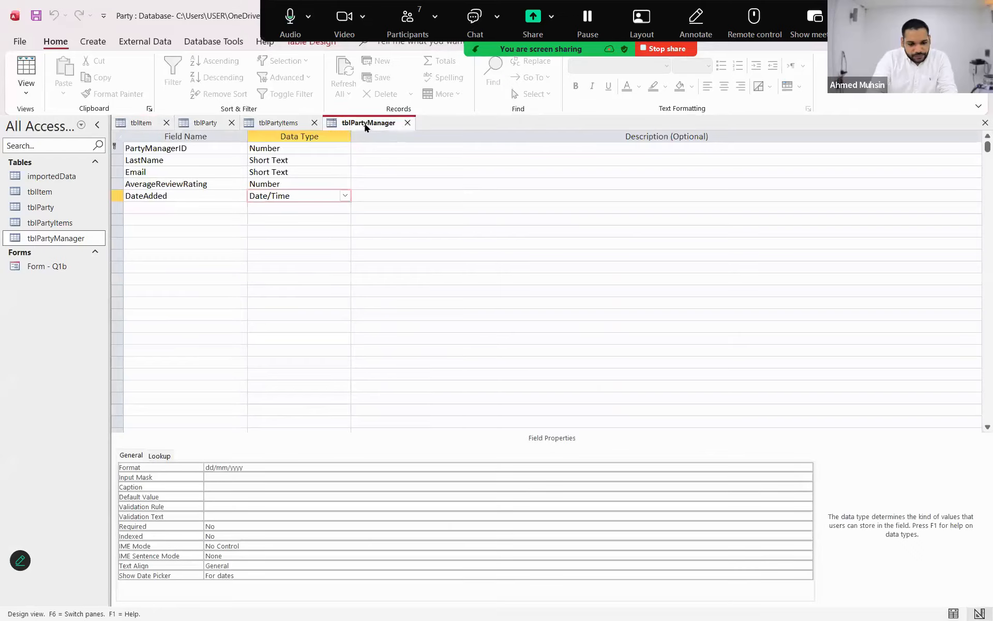
{"action": "left_click", "coordinate": [143, 125]}
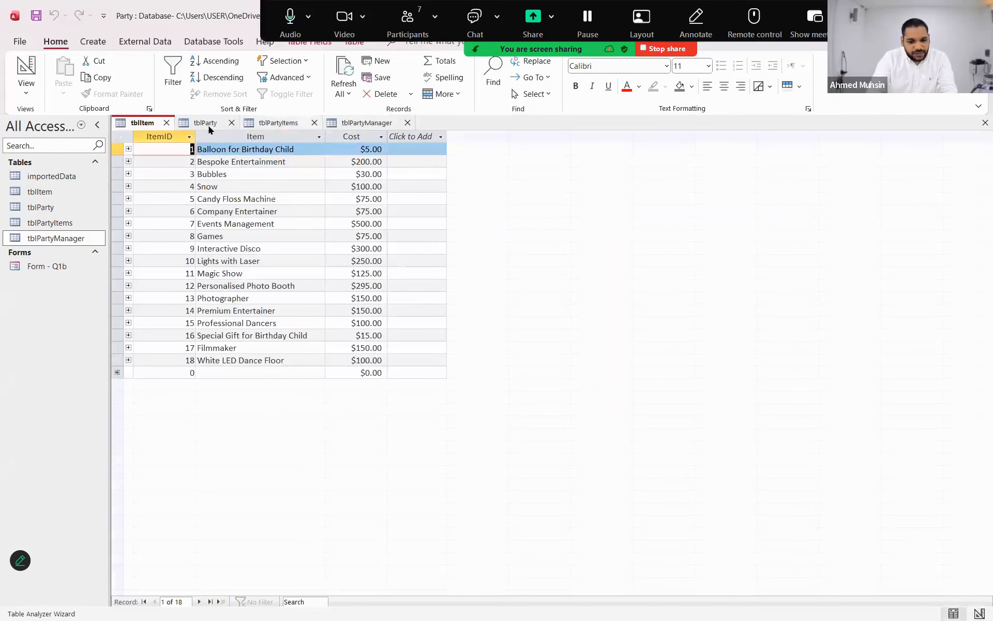
{"action": "left_click", "coordinate": [205, 127]}
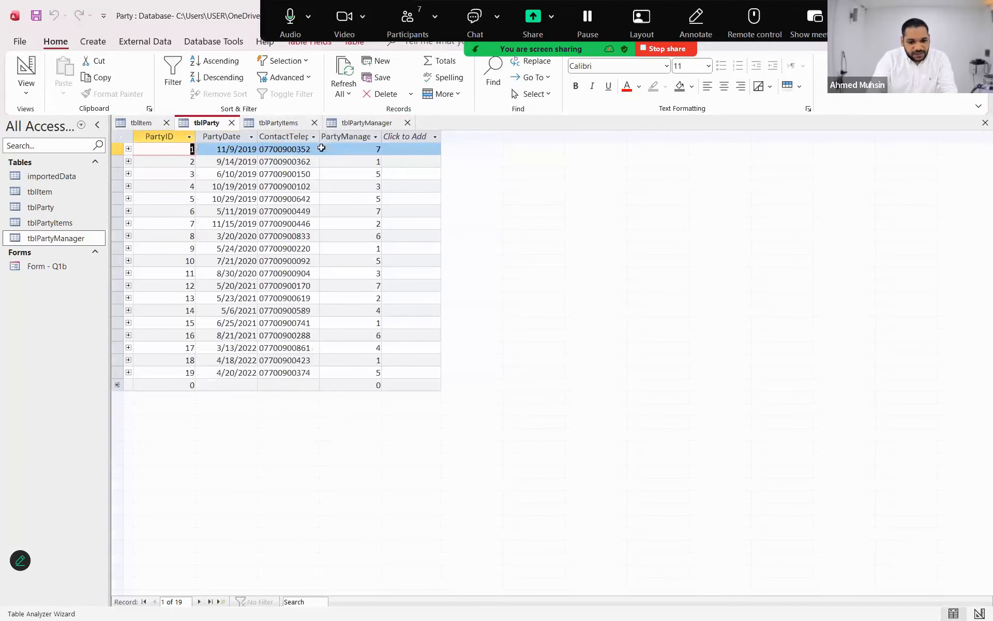
{"action": "left_click", "coordinate": [297, 127]}
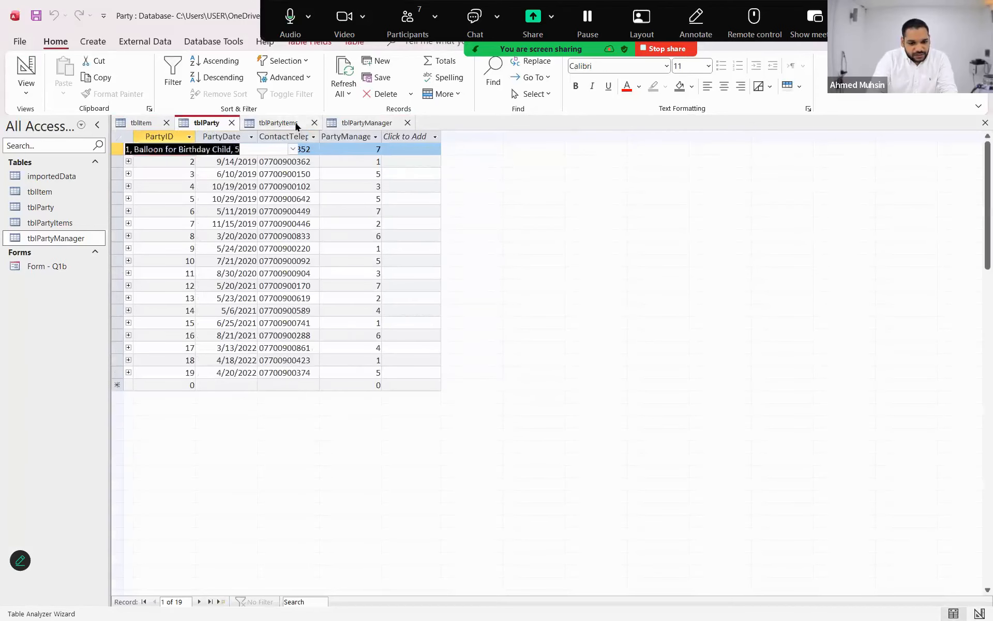
{"action": "left_click", "coordinate": [345, 122]}
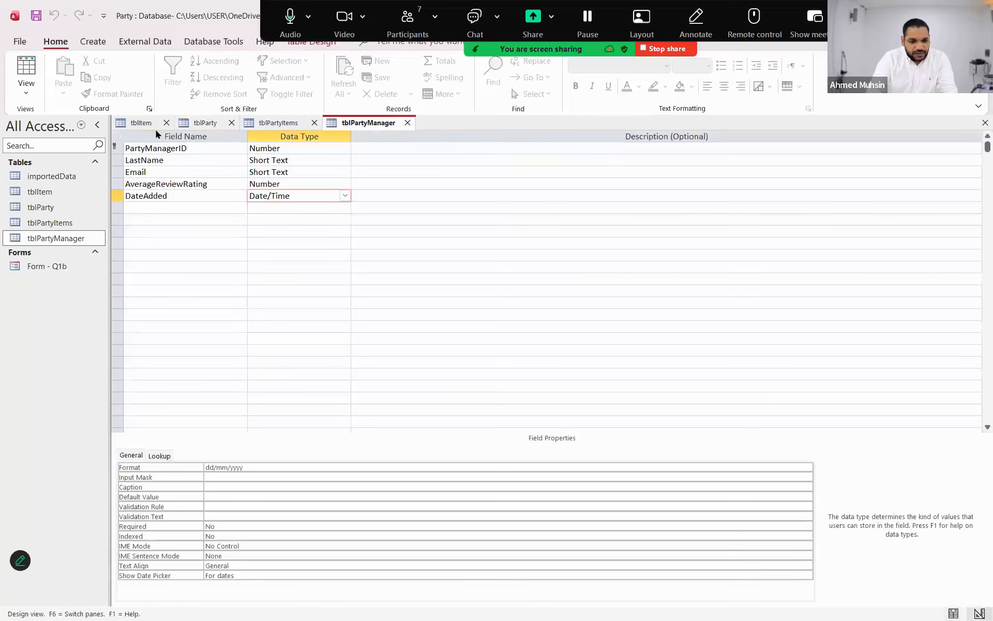
- Check tblItem in the Access database, then return to the Word response and continue after "Next," with "the cost field"
{"action": "left_click", "coordinate": [140, 124]}
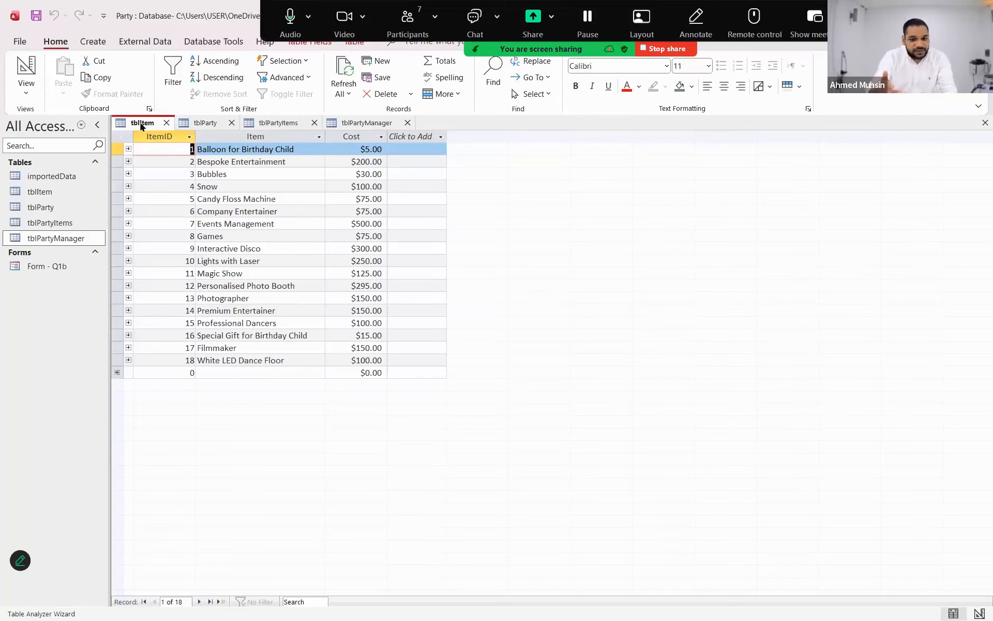
{"action": "key", "text": "alt+Tab"}
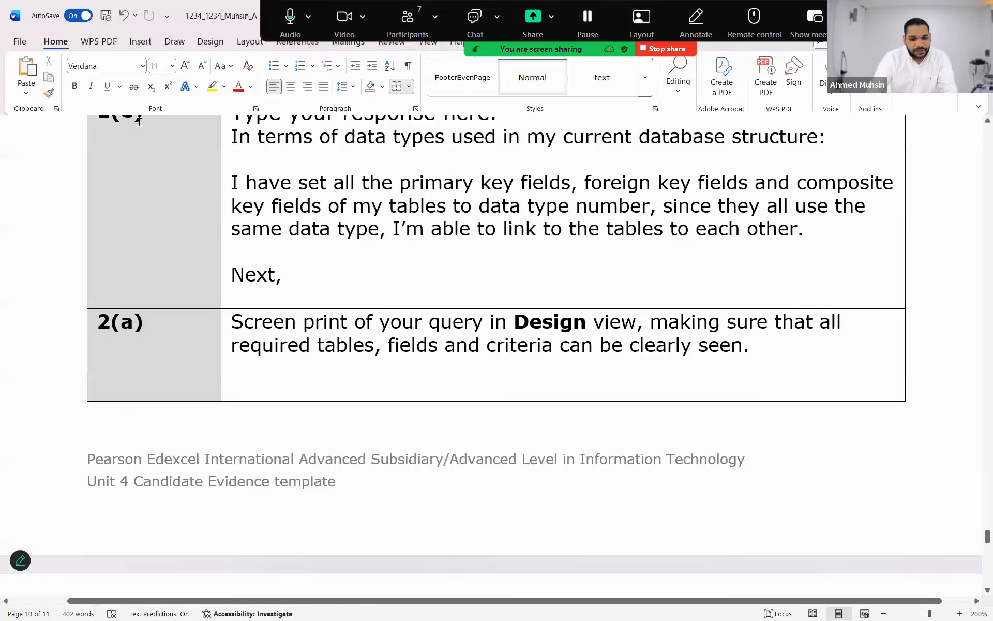
{"action": "type", "text": "the c"}
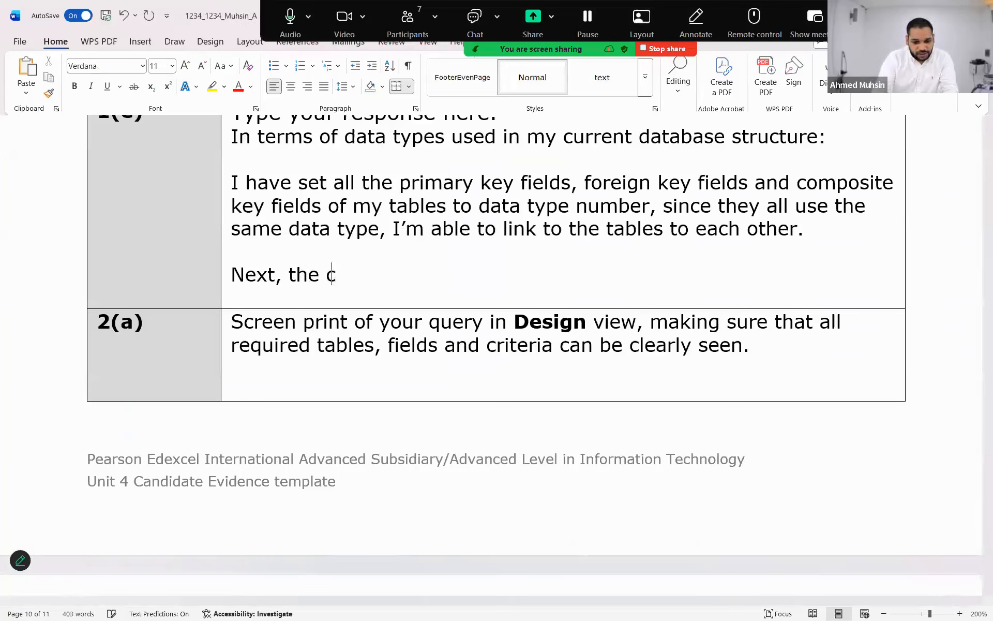
{"action": "type", "text": "ost fiekld in"}
{"action": "key", "text": "BackSpace"}
{"action": "key", "text": "BackSpace"}
{"action": "key", "text": "BackSpace"}
{"action": "key", "text": "BackSpace"}
{"action": "key", "text": "BackSpace"}
{"action": "key", "text": "BackSpace"}
{"action": "type", "text": "ld "}
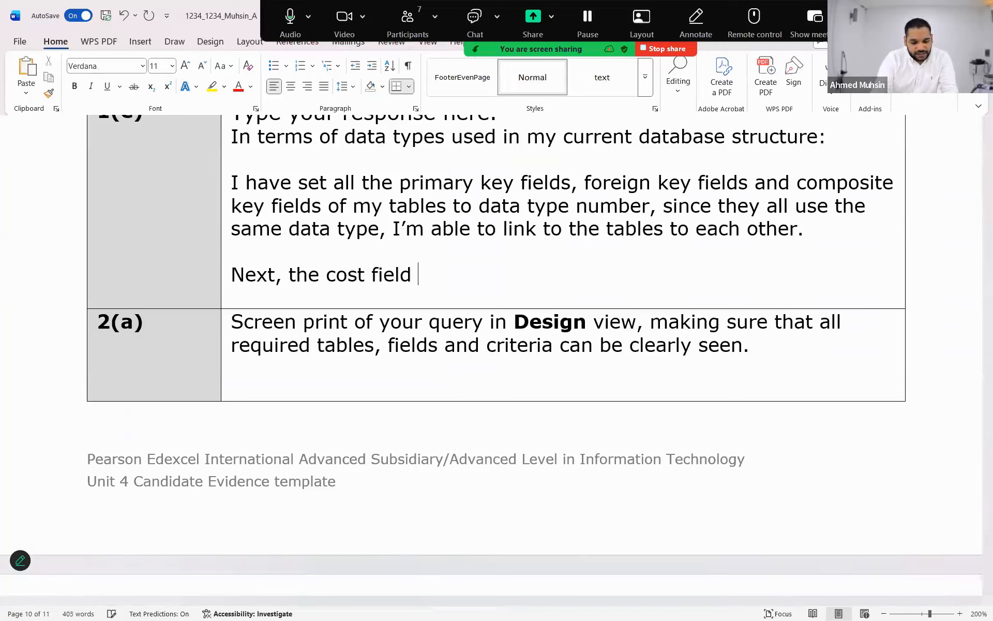
- Complete the sentence with "in tblItem has been set to currency, since it contains the price of every item."
{"action": "type", "text": "in tbl"}
{"action": "key", "text": "BackSpace"}
{"action": "type", "text": "Item has been set to currency, since it contains the "}
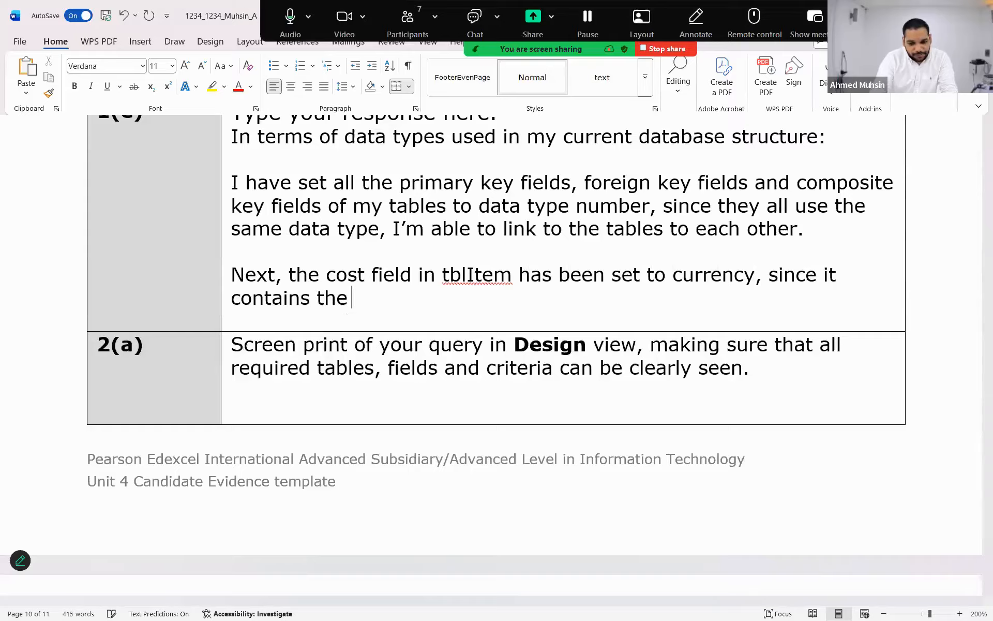
{"action": "type", "text": "price of every"}
{"action": "type", "text": " item. A"}
- Add "And also by setting it to this data type I will be able to carry out calculations on this field or using this field."
{"action": "type", "text": "nd also by"}
{"action": "type", "text": " setting it t"}
{"action": "type", "text": "o this data typ"}
{"action": "type", "text": "e I Wi"}
{"action": "key", "text": "BackSpace"}
{"action": "key", "text": "BackSpace"}
{"action": "type", "text": "will be able to"}
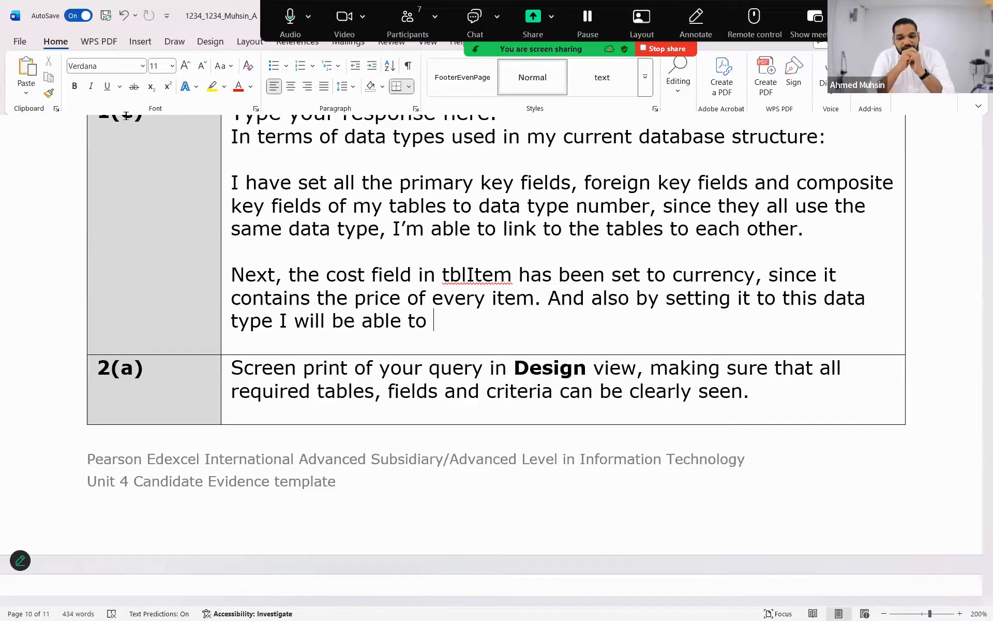
{"action": "type", "text": "car"}
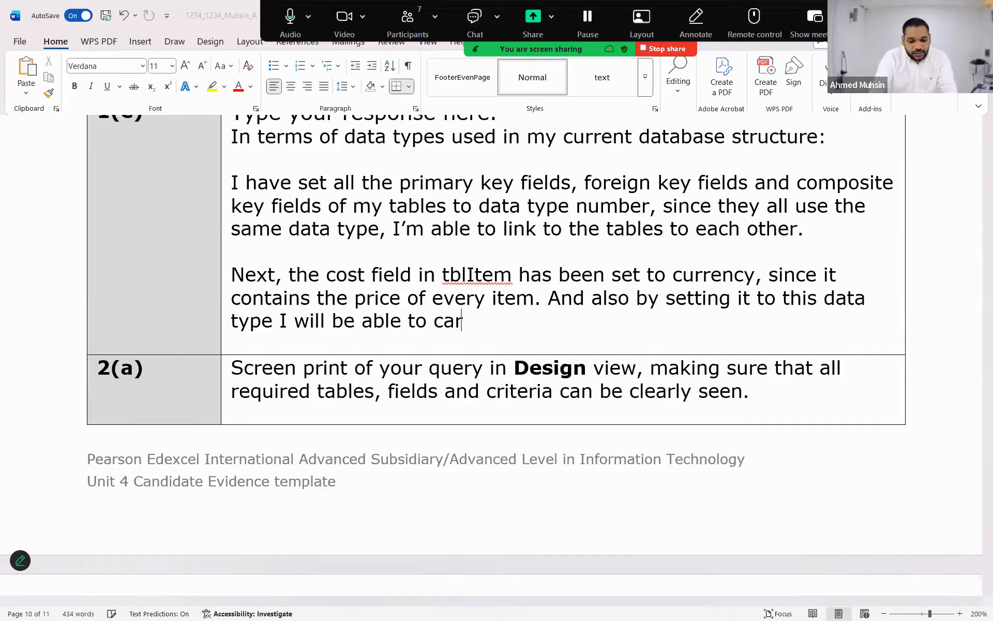
{"action": "type", "text": "ry out calcu"}
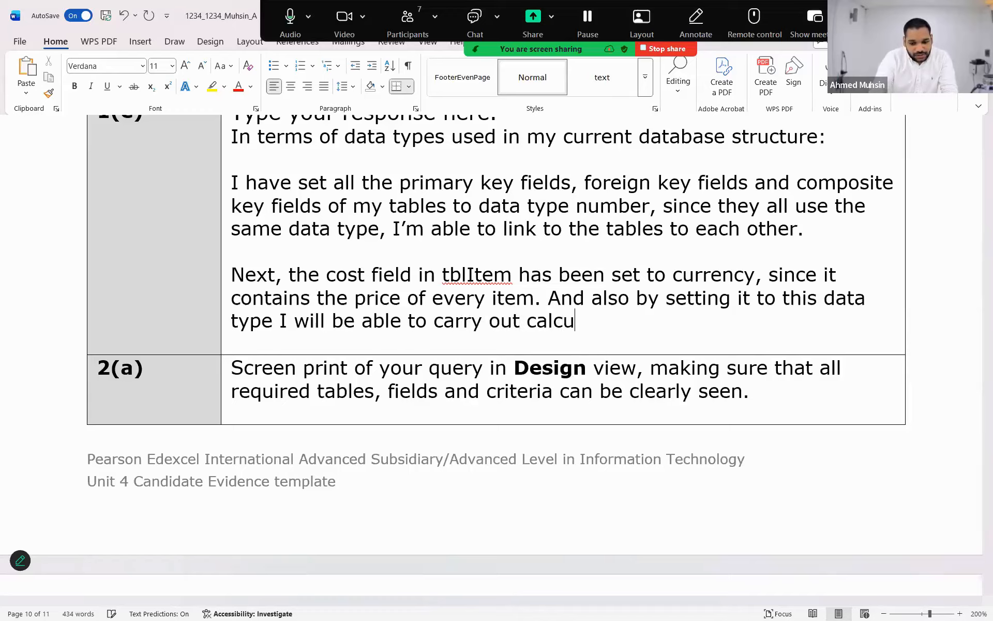
{"action": "type", "text": "lations on this "}
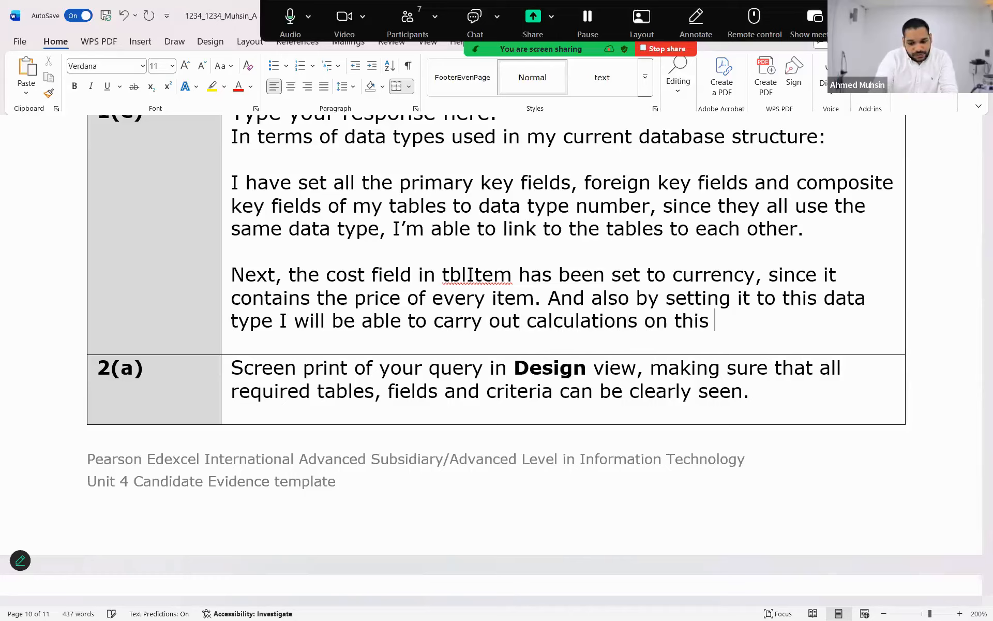
{"action": "type", "text": "field o"}
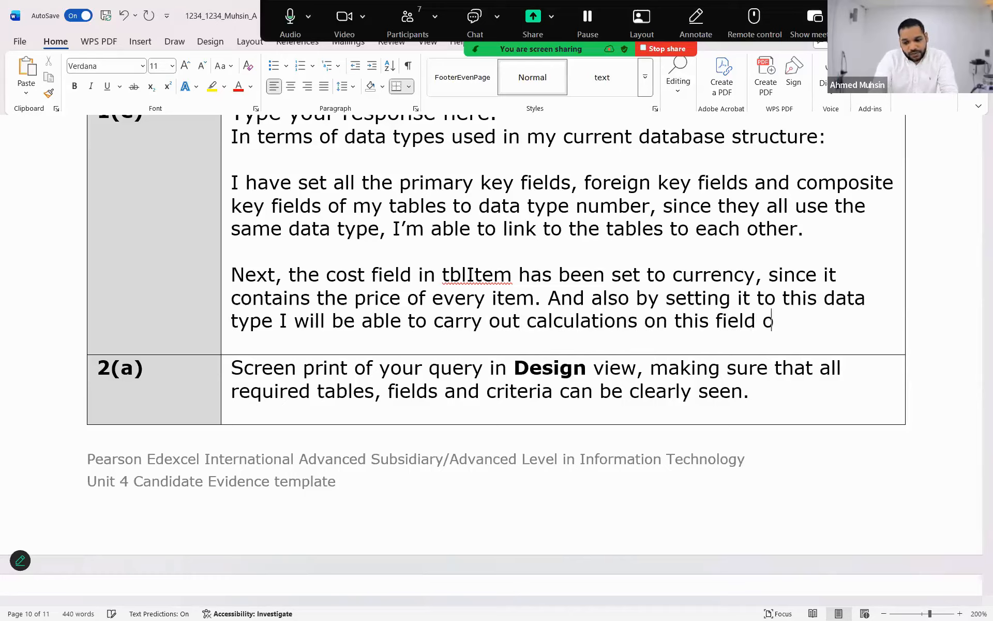
{"action": "type", "text": "r using this field."}
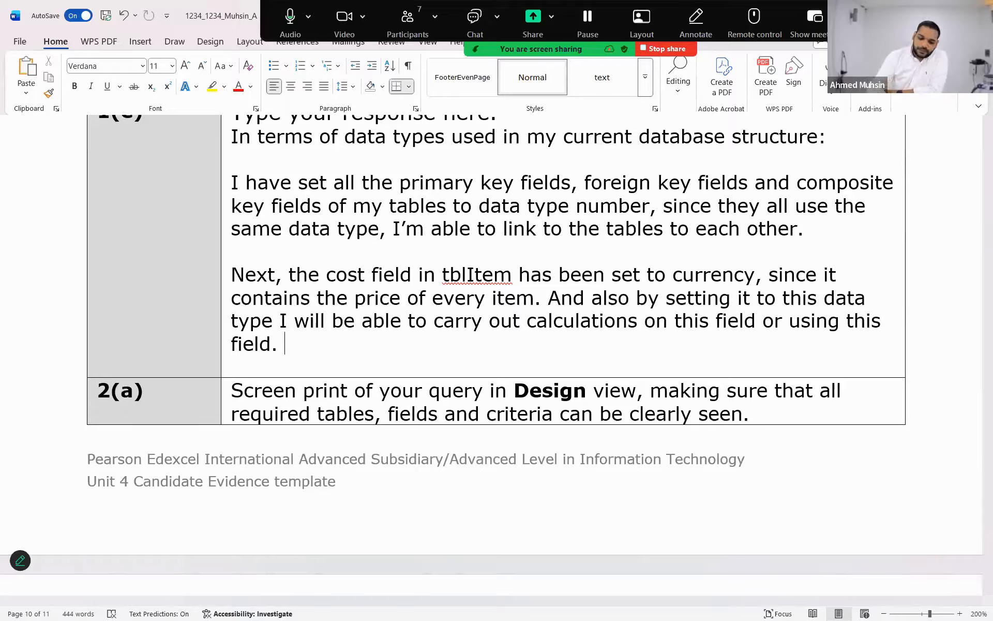
- Start a new paragraph in the 1(e) response and check the tblParty fields in the Access database
{"action": "key", "text": "Return"}
{"action": "key", "text": "Return"}
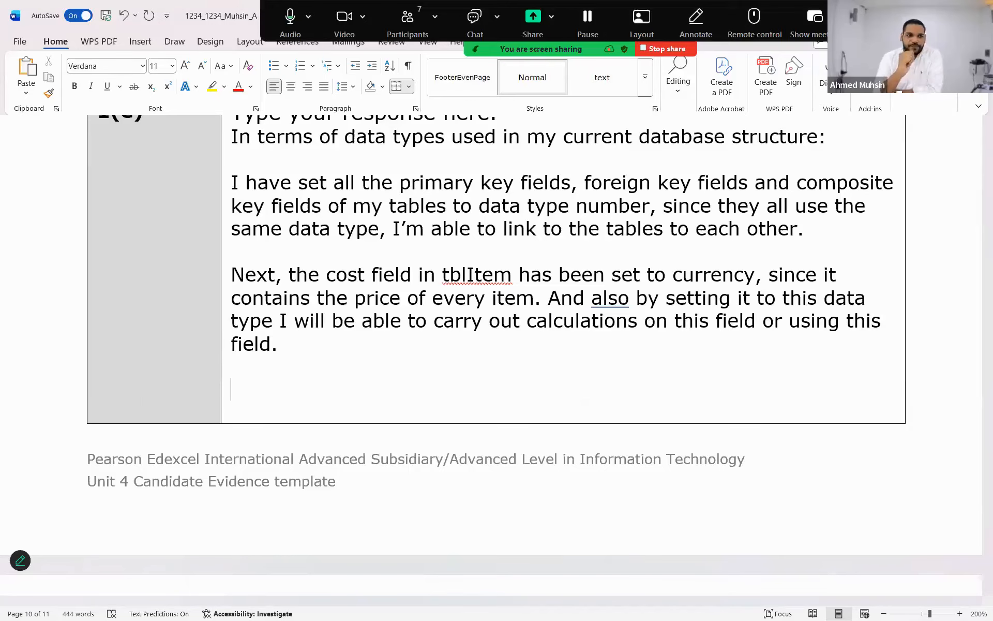
{"action": "scroll", "coordinate": [126, 120], "scroll_direction": "down", "scroll_amount": 1}
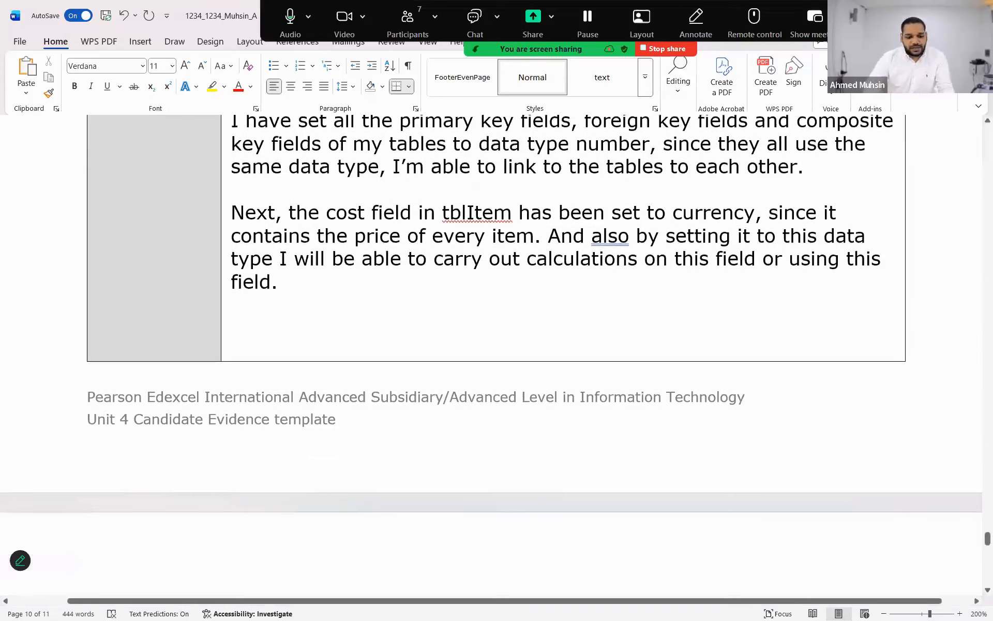
{"action": "key", "text": "alt+Tab"}
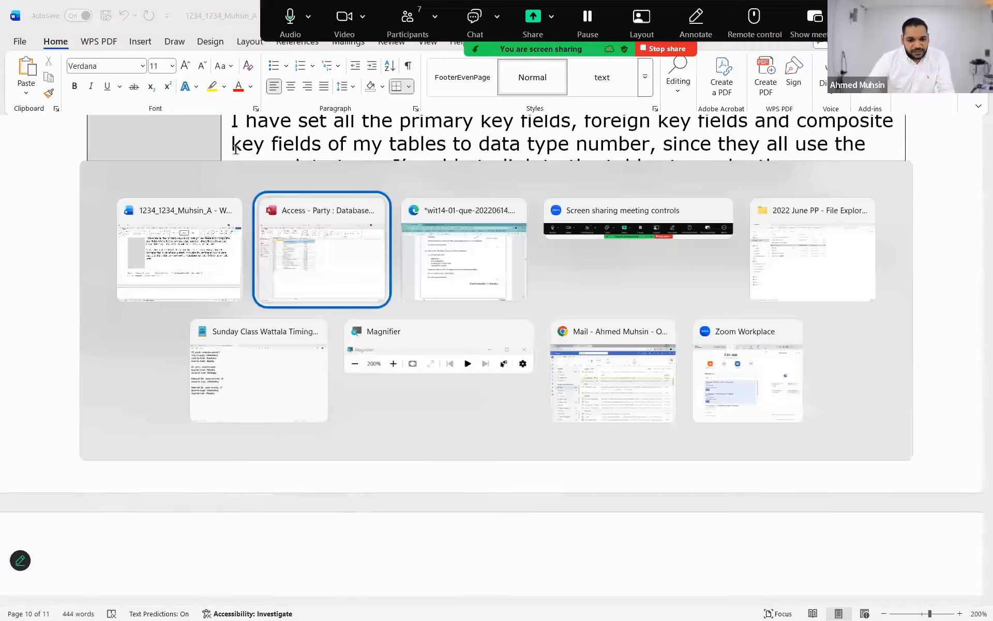
{"action": "left_click", "coordinate": [193, 124]}
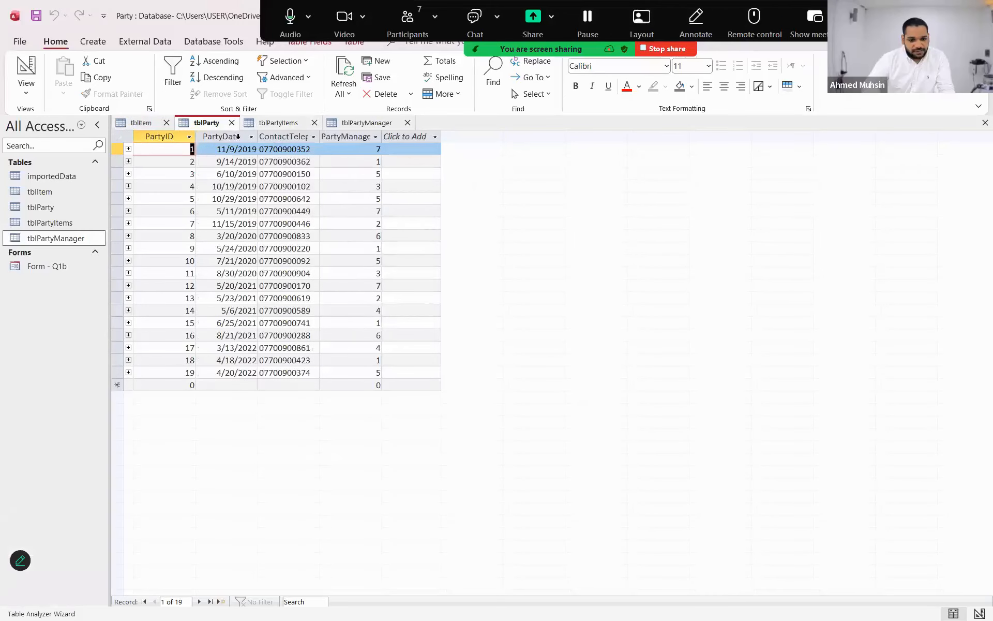
{"action": "left_click", "coordinate": [267, 123]}
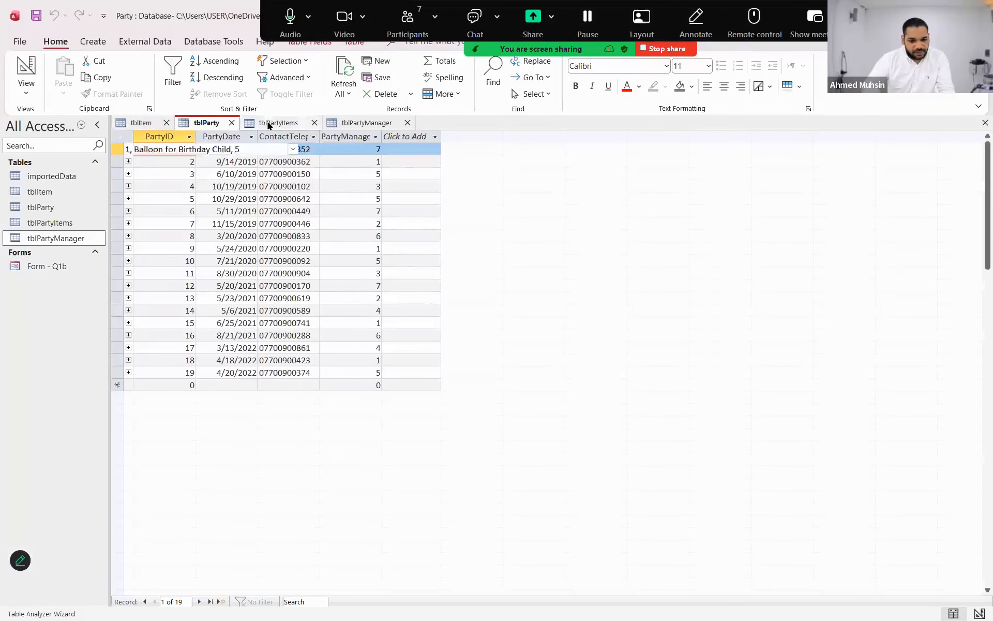
{"action": "left_click", "coordinate": [214, 127]}
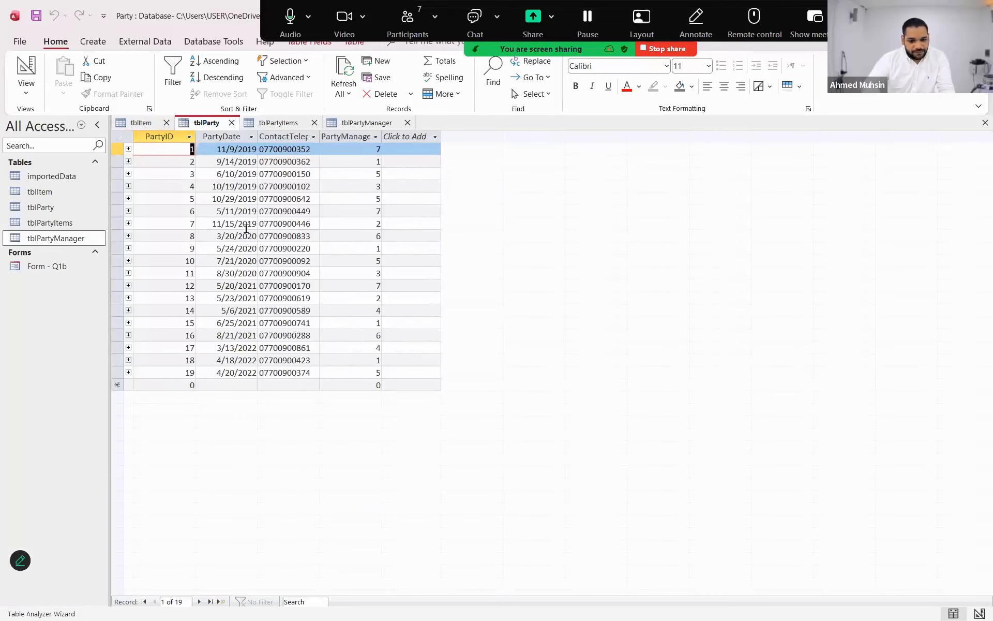
{"action": "key", "text": "alt+Tab"}
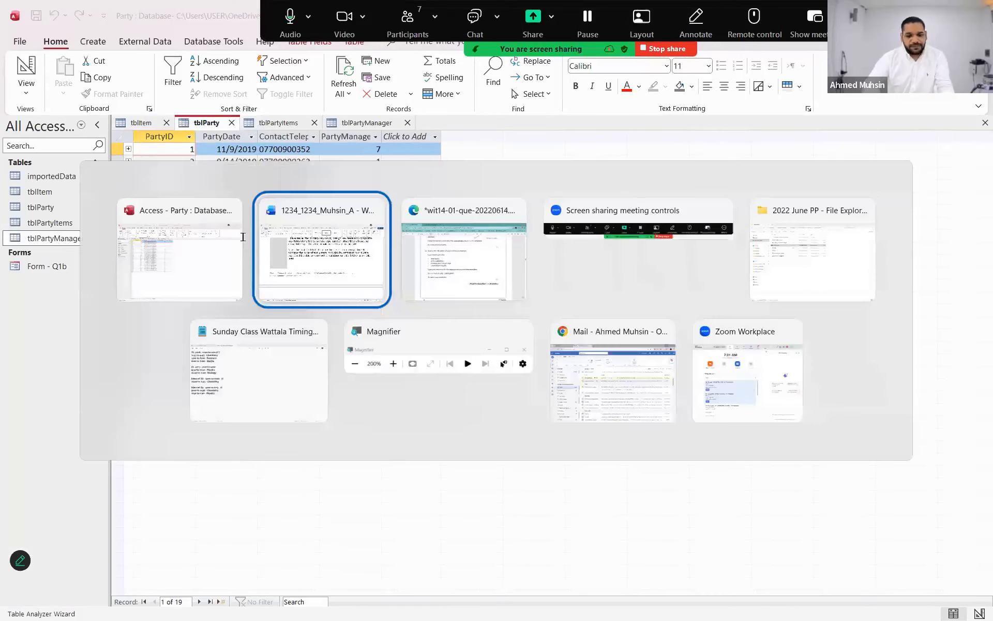
- Write in the Word response "Next, the party date field in tblParty has been set to data type date/time."
{"action": "type", "text": "xt, t"}
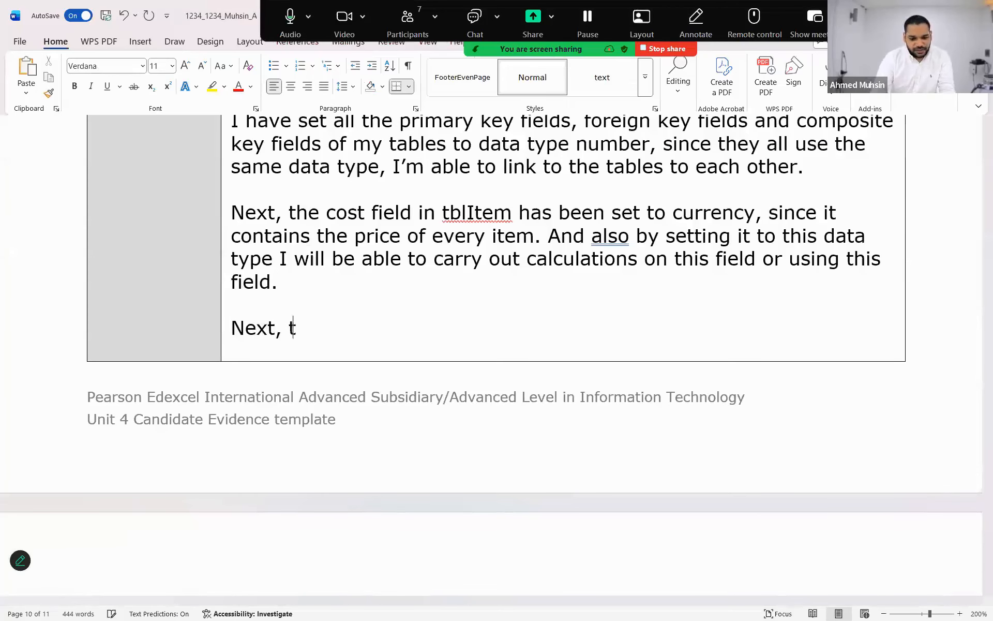
{"action": "type", "text": "he part "}
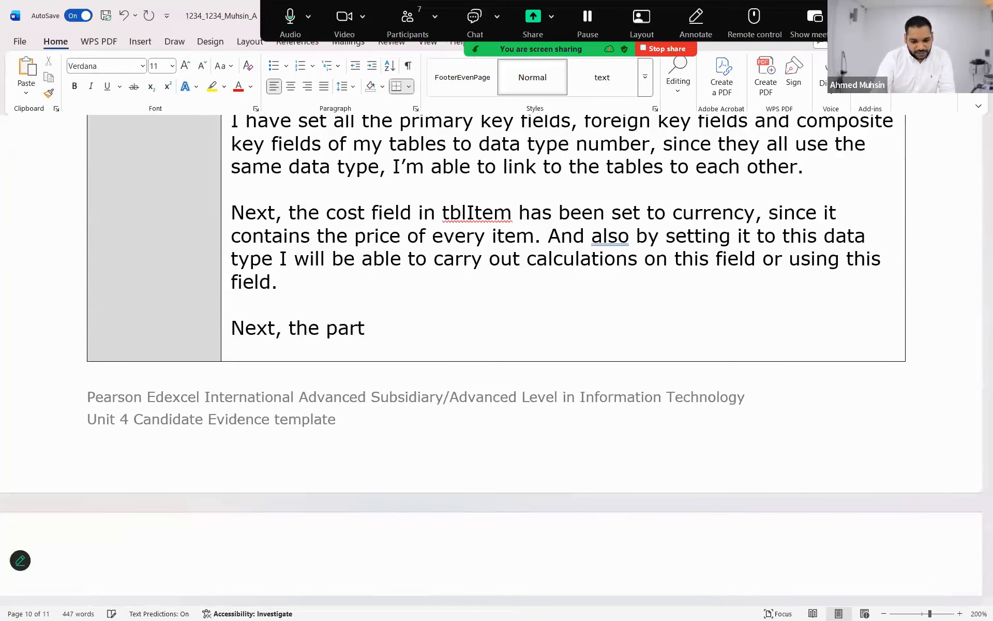
{"action": "type", "text": "y date fiel"}
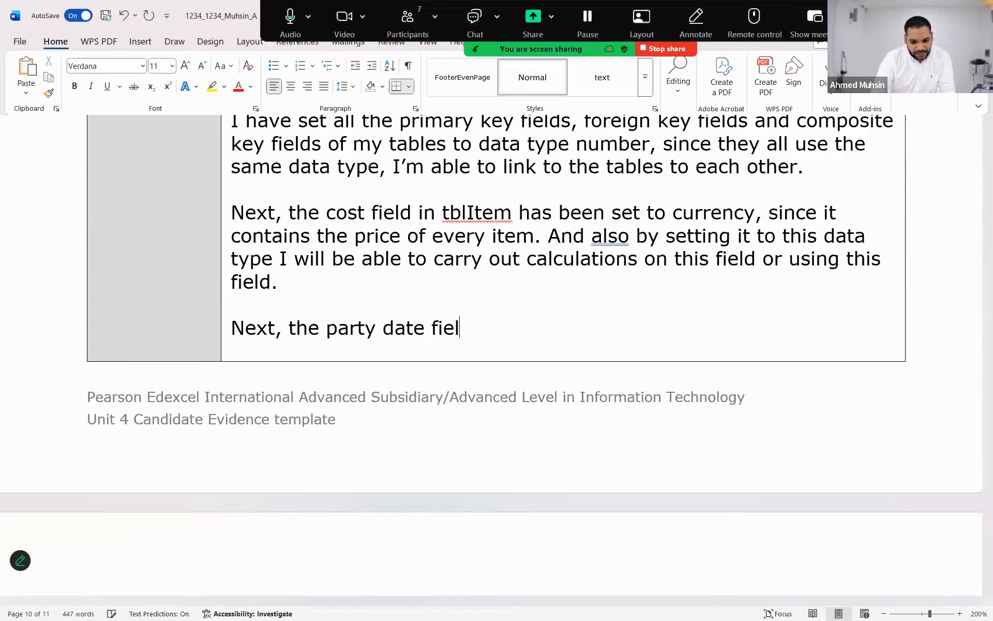
{"action": "type", "text": "d in tblP"}
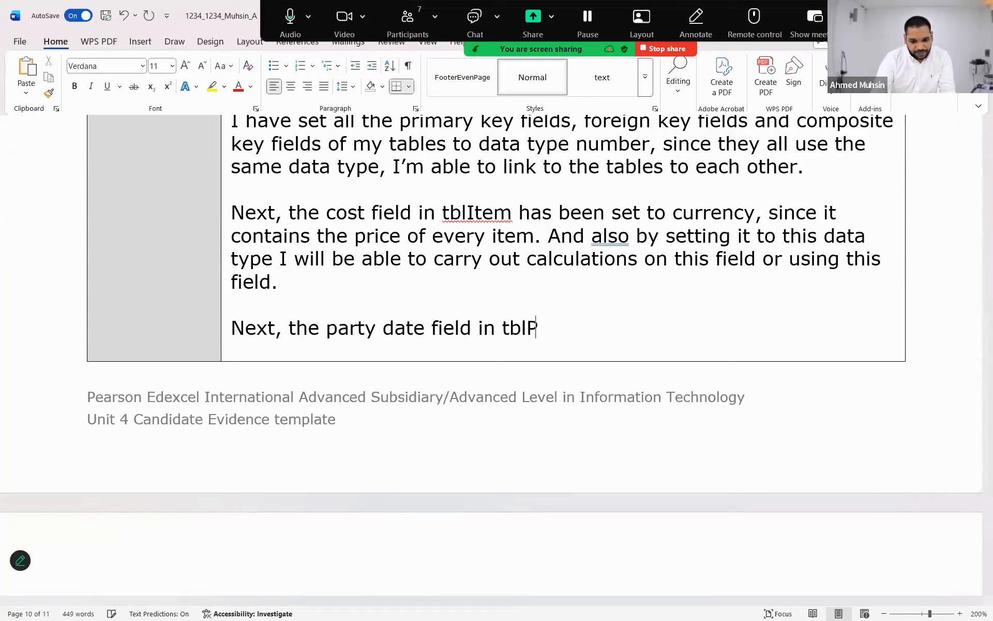
{"action": "type", "text": "arty "}
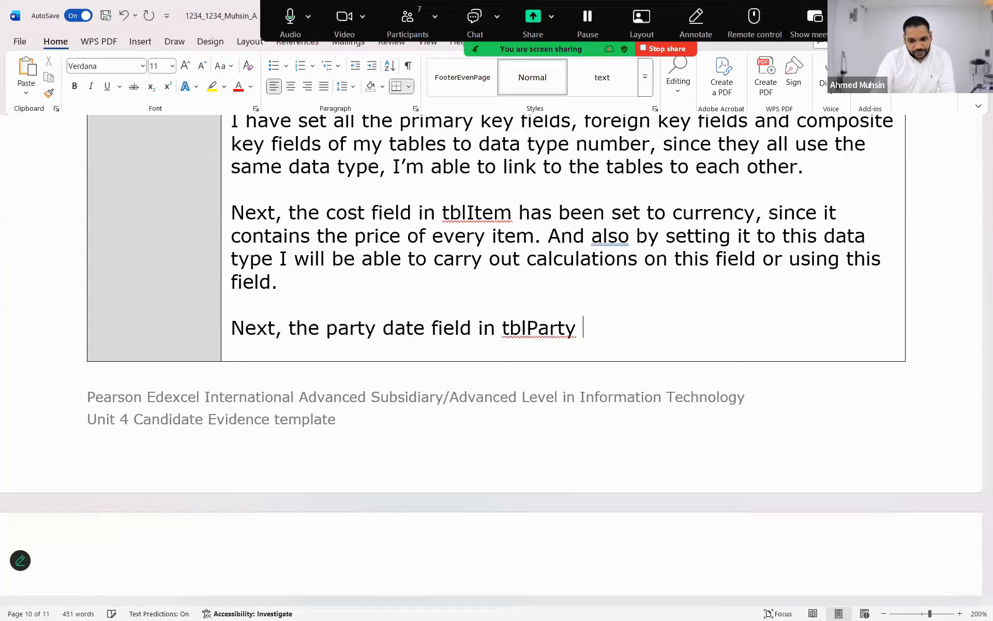
{"action": "type", "text": "has been set to d"}
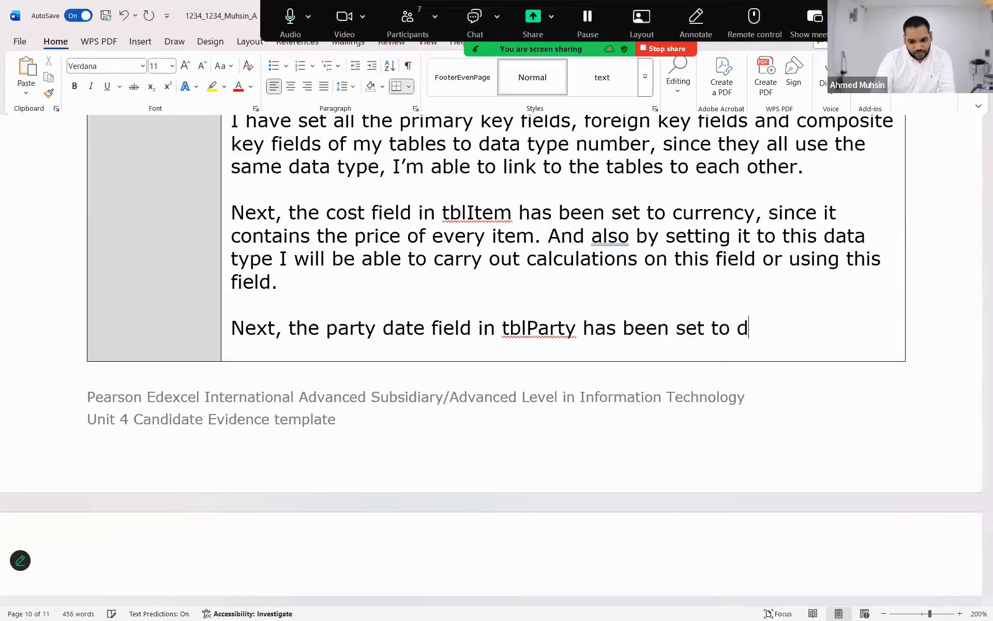
{"action": "key", "text": "BackSpace"}
{"action": "type", "text": "data type "}
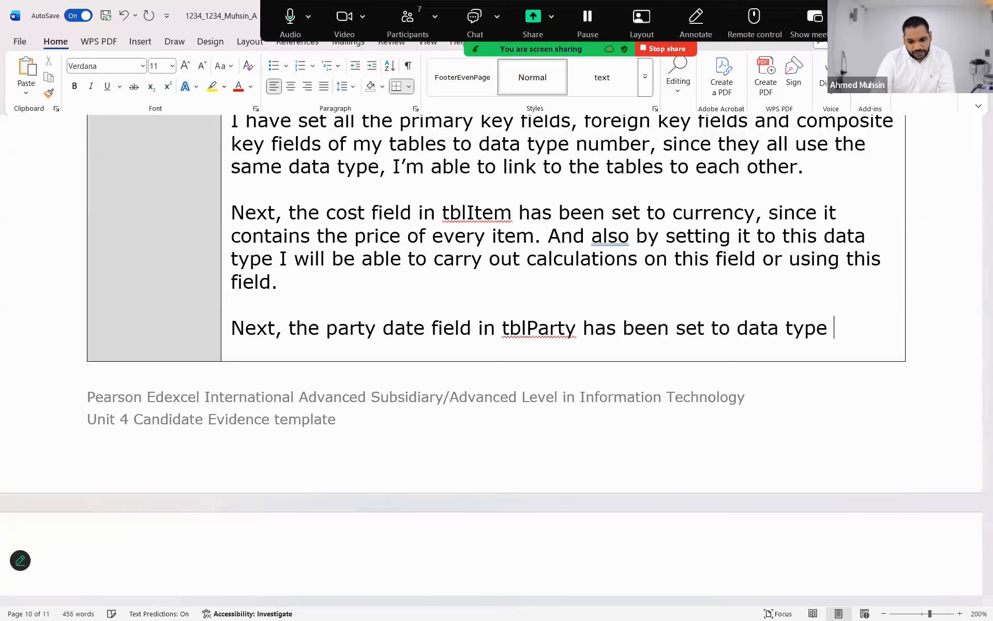
{"action": "type", "text": "date/time."}
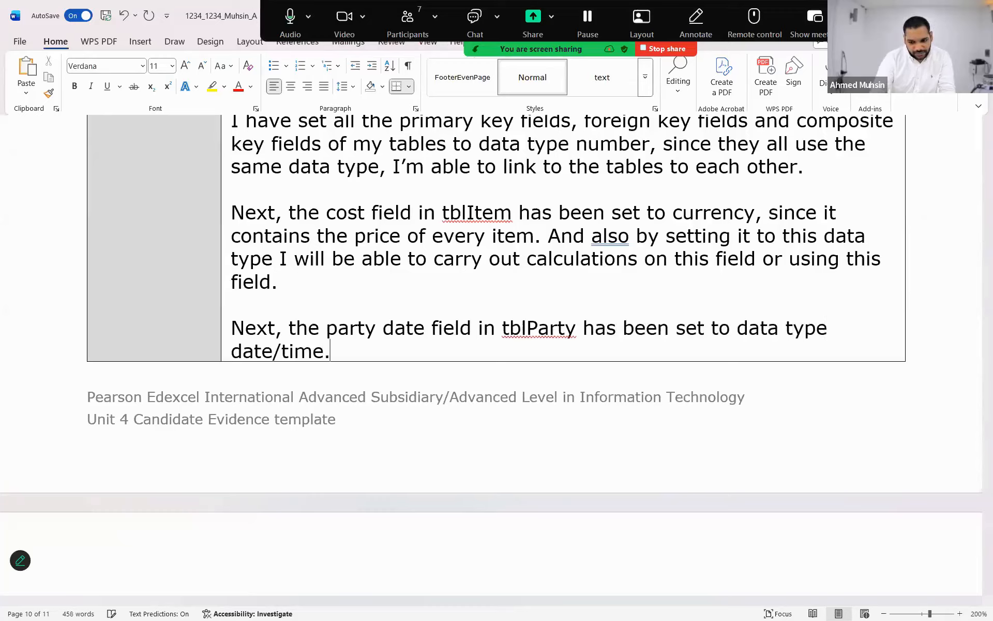
- Add "This would allow me to carry out queries based on the date of the party." and start a new paragraph below it
{"action": "type", "text": " This "}
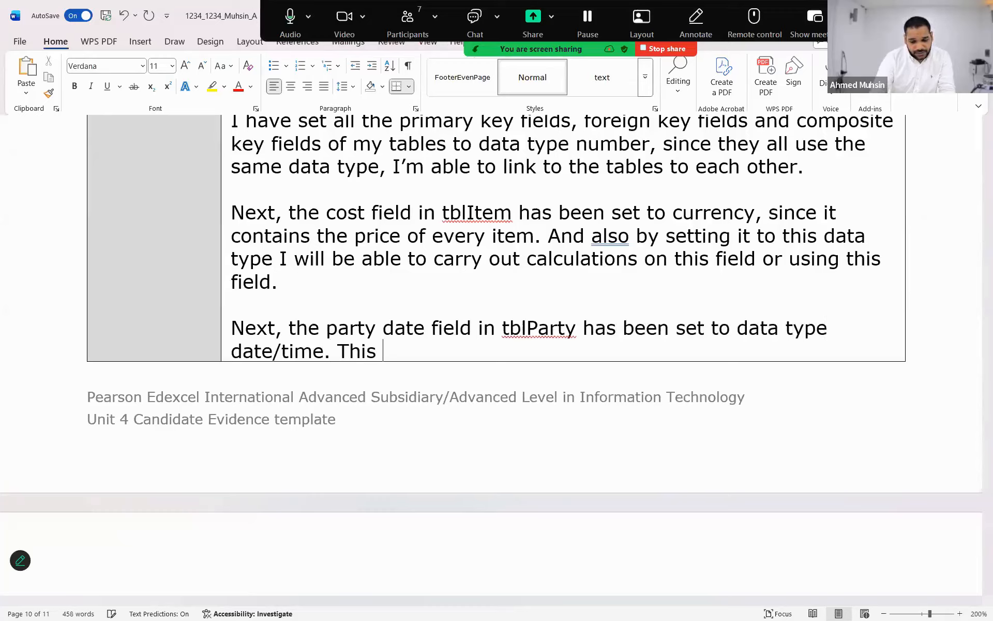
{"action": "type", "text": "would al"}
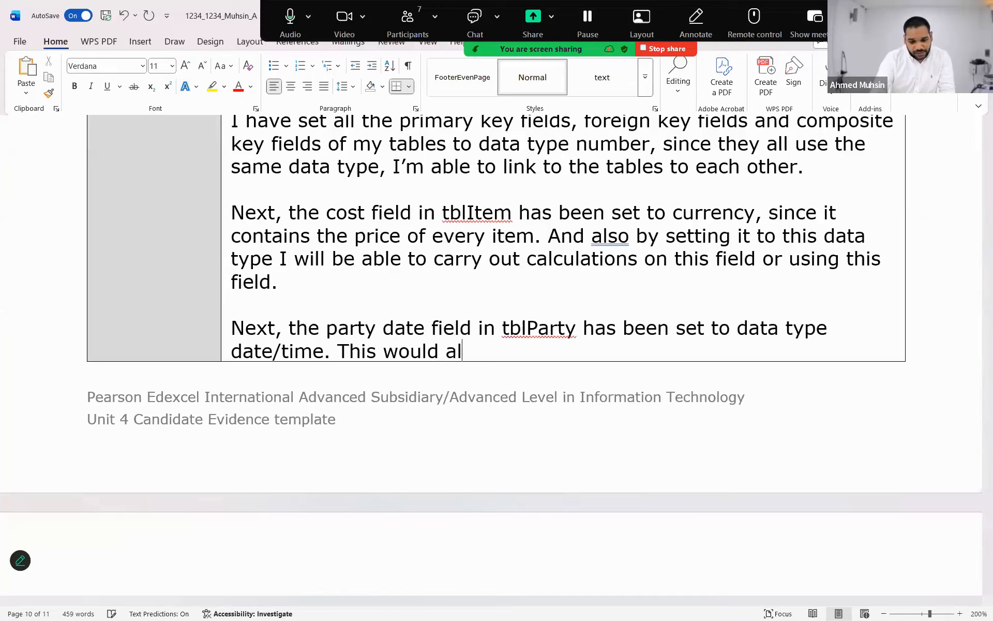
{"action": "type", "text": "low me to "}
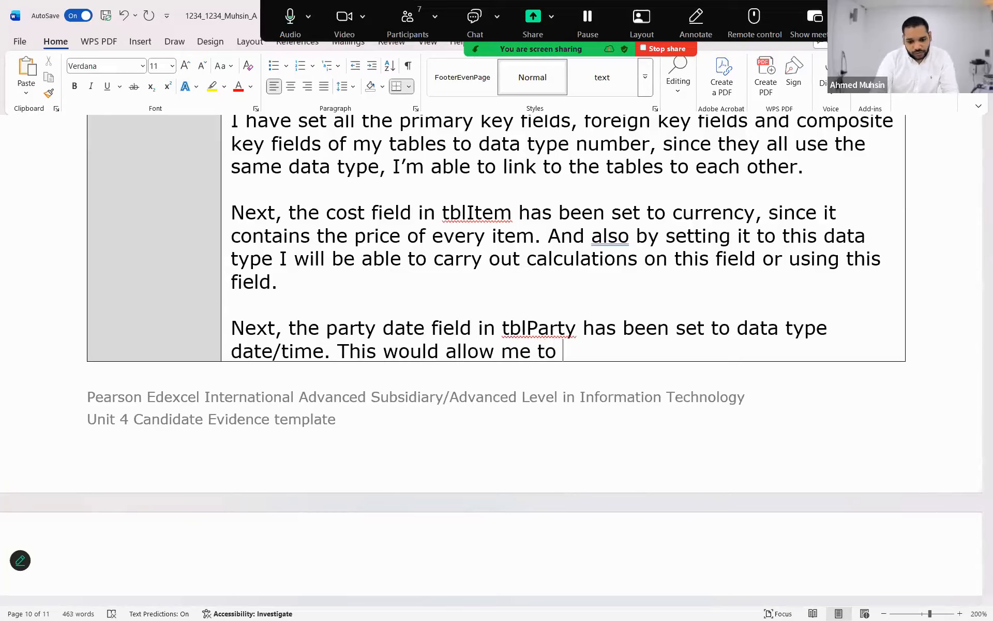
{"action": "type", "text": "carry"}
{"action": "type", "text": "out"}
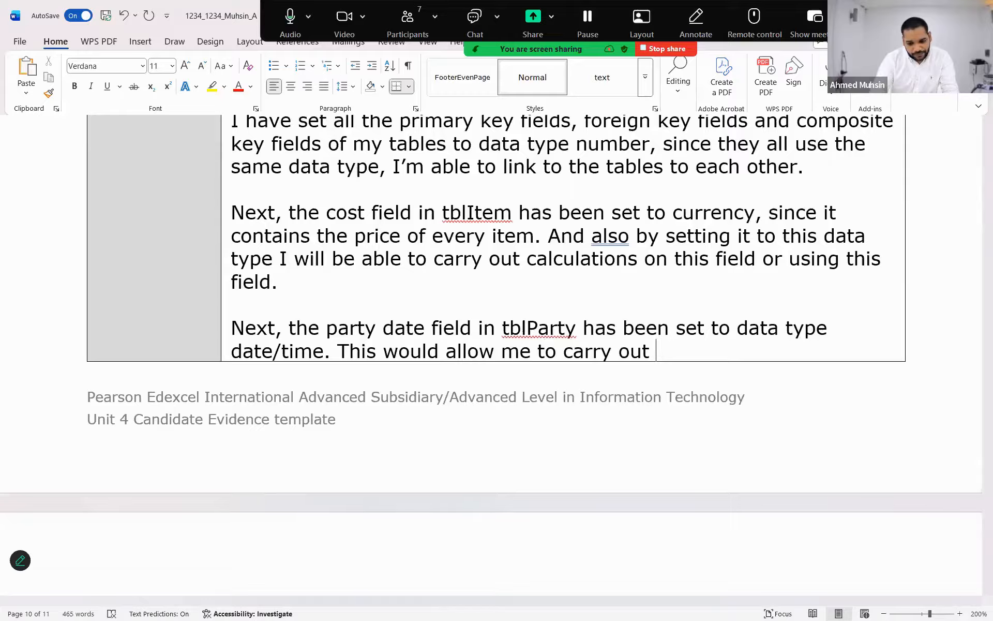
{"action": "type", "text": "s"}
{"action": "key", "text": "BackSpace"}
{"action": "type", "text": "queries based on the date of "}
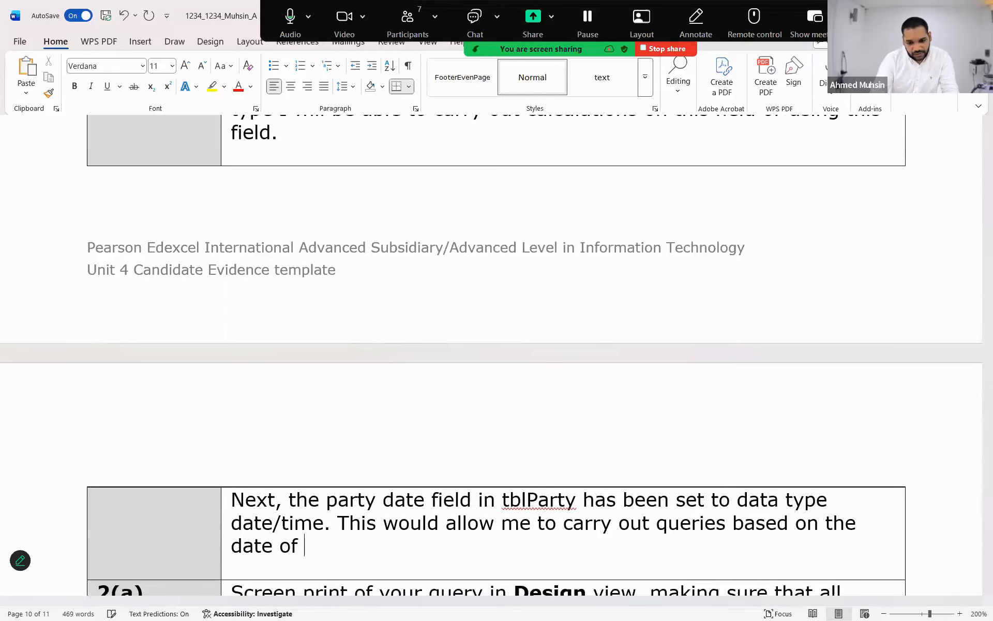
{"action": "type", "text": "the party."}
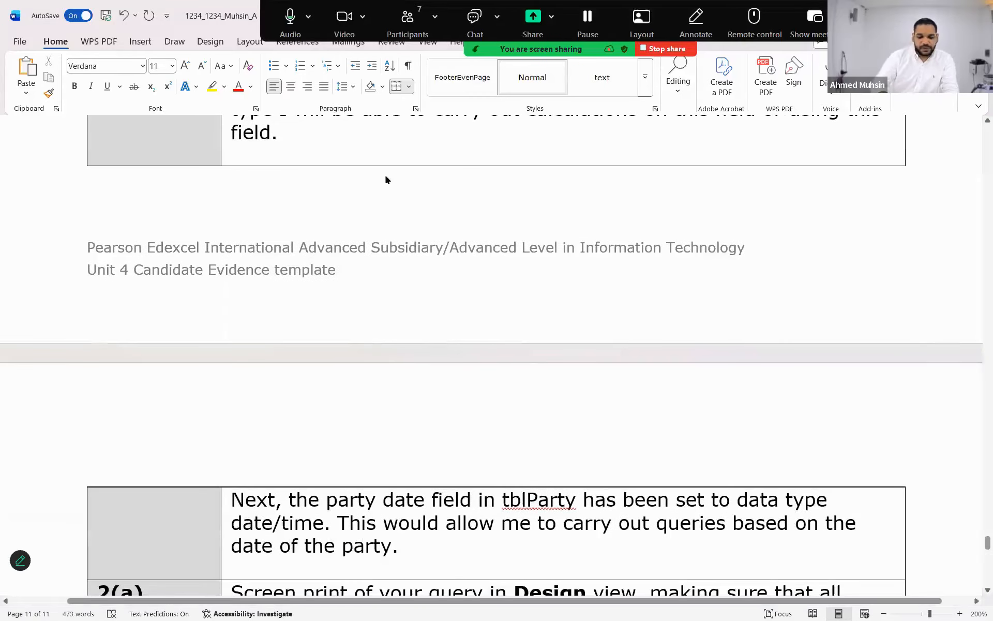
{"action": "scroll", "coordinate": [386, 180], "scroll_direction": "down", "scroll_amount": 5}
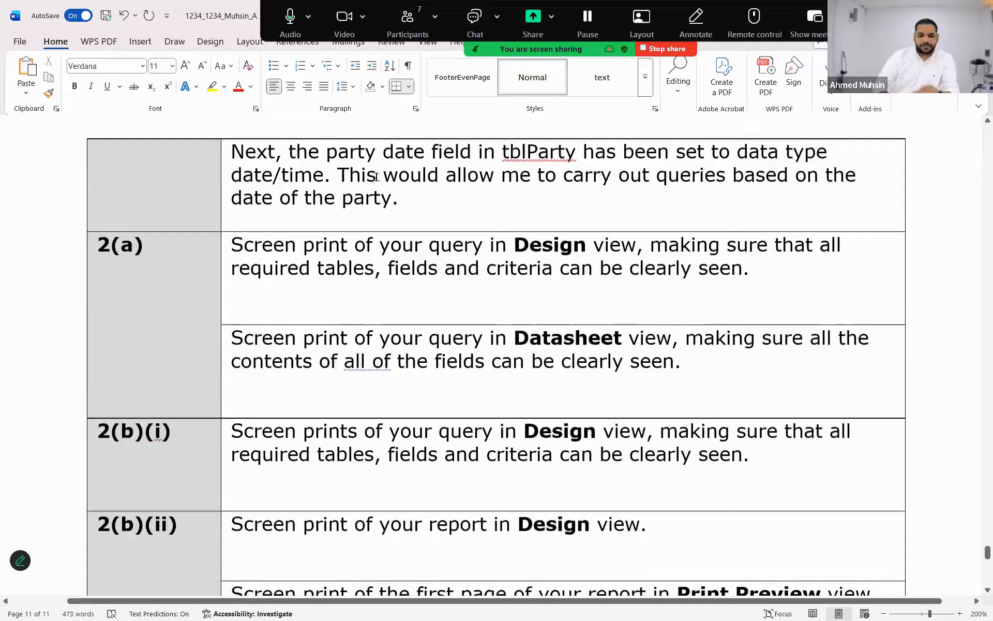
{"action": "scroll", "coordinate": [383, 182], "scroll_direction": "up", "scroll_amount": 1}
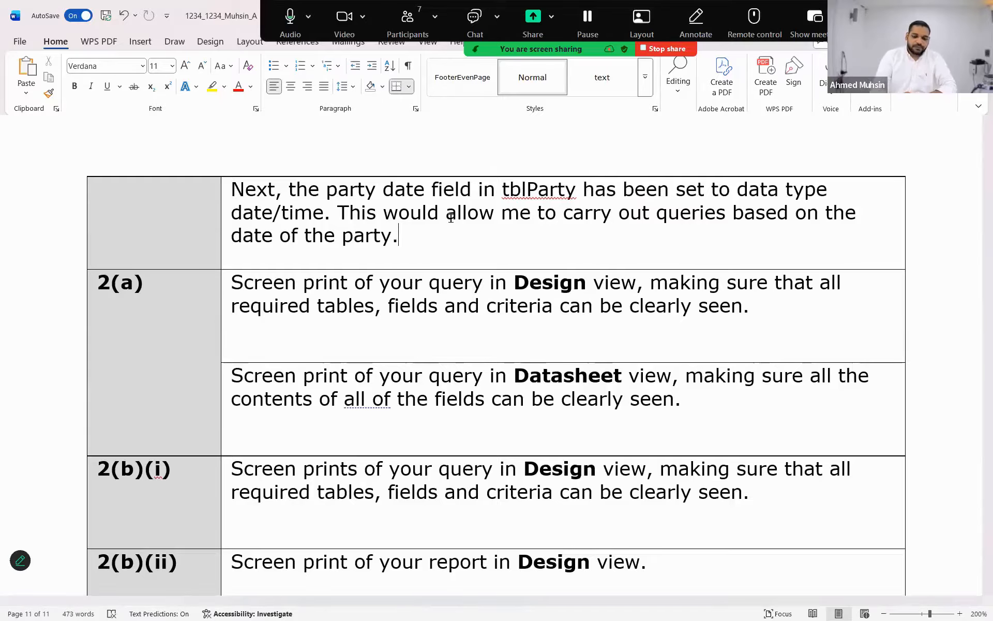
{"action": "key", "text": "Return"}
{"action": "key", "text": "Return"}
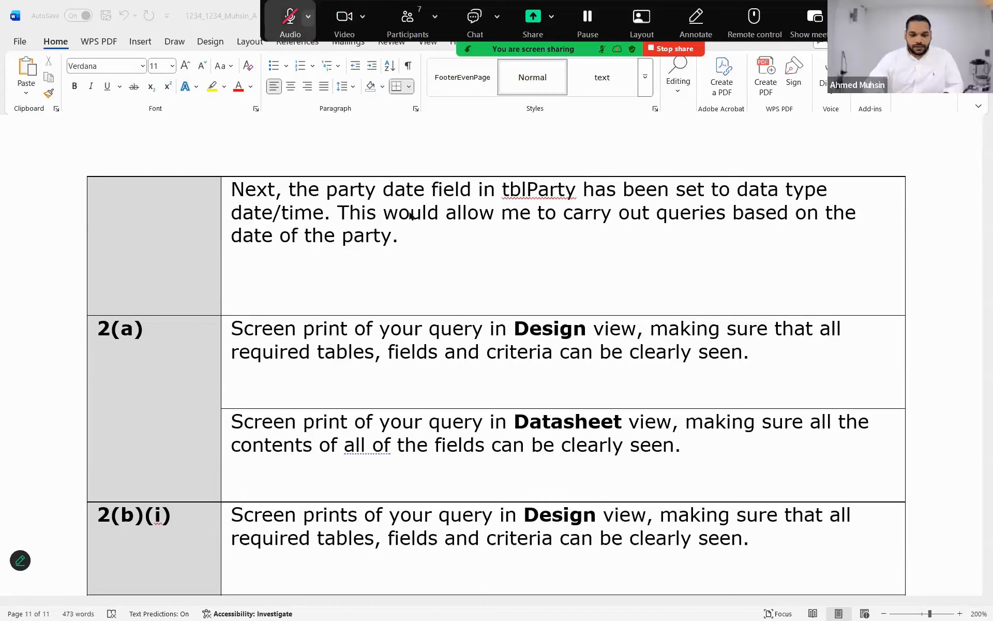
- Add another blank line below the party date paragraph in the 1(e) response to start a new paragraph
{"action": "left_click", "coordinate": [402, 251]}
{"action": "key", "text": "Up"}
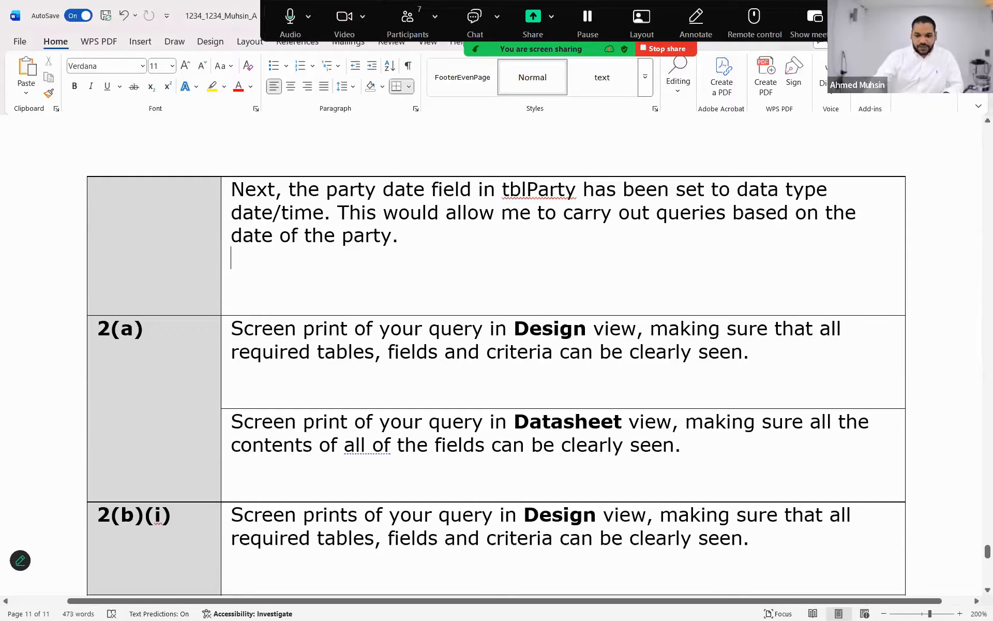
{"action": "key", "text": "Return"}
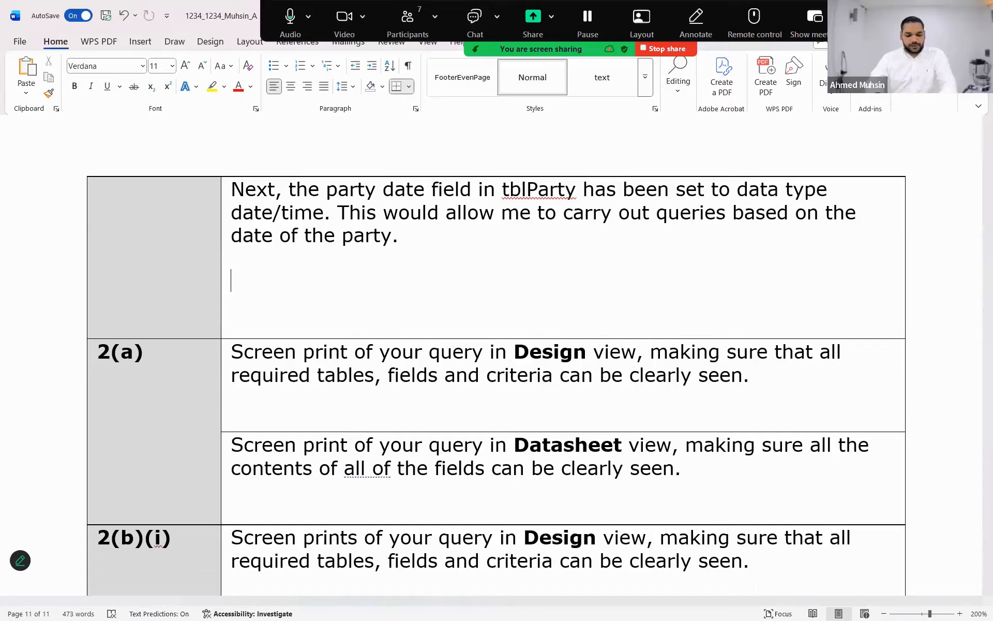
- Review the question 1(e) points in the exam PDF, then examine the fields of tblPartyItems and tblParty in the Access database
{"action": "key", "text": "alt+Tab"}
{"action": "key", "text": "alt+Tab"}
{"action": "key", "text": "alt+Tab"}
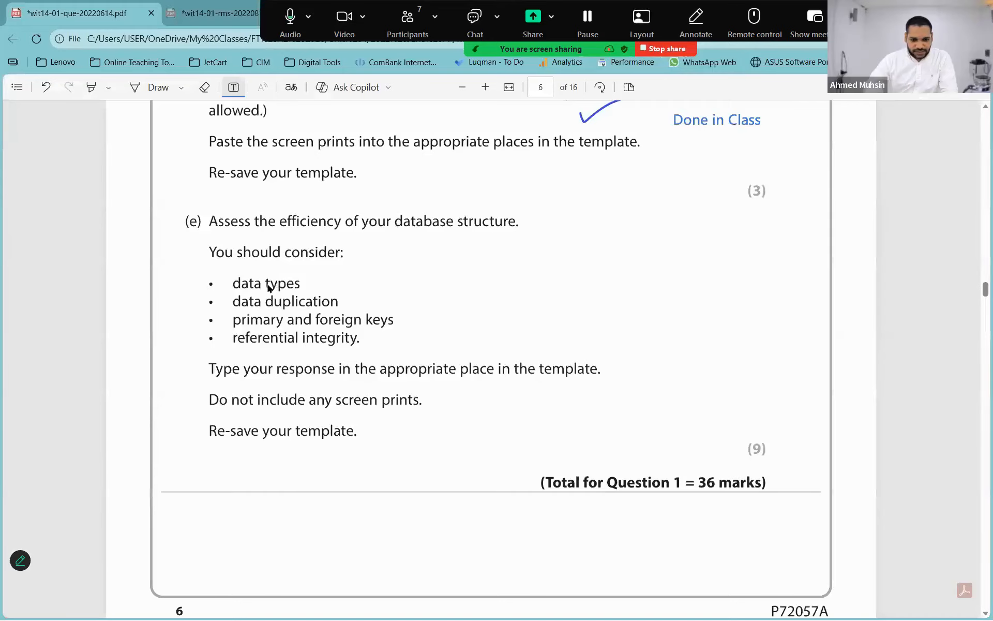
{"action": "key", "text": "alt+Tab"}
{"action": "key", "text": "alt+Tab"}
{"action": "key", "text": "alt+Tab"}
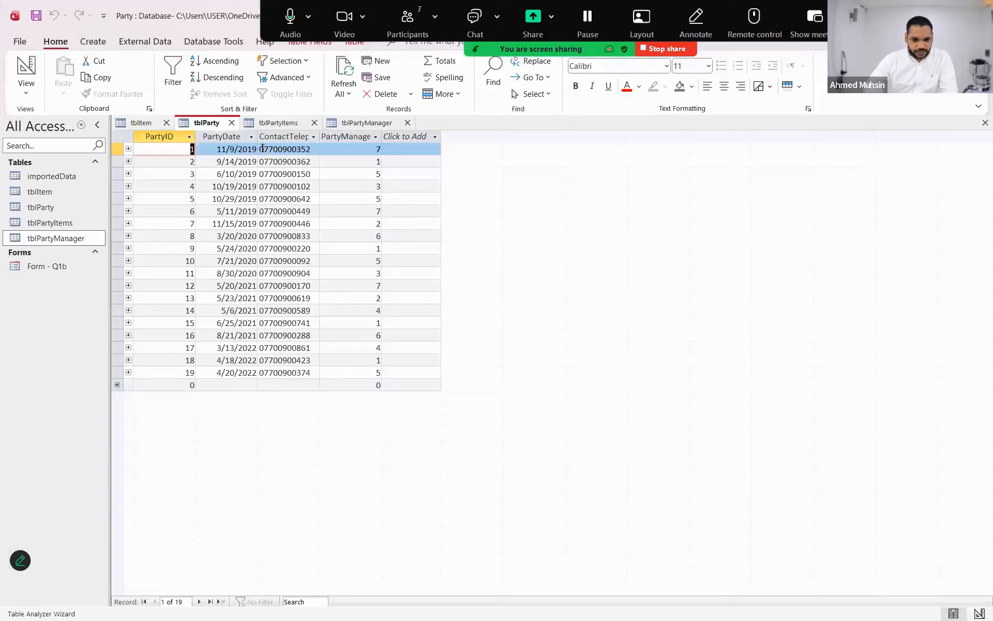
{"action": "left_click", "coordinate": [276, 124]}
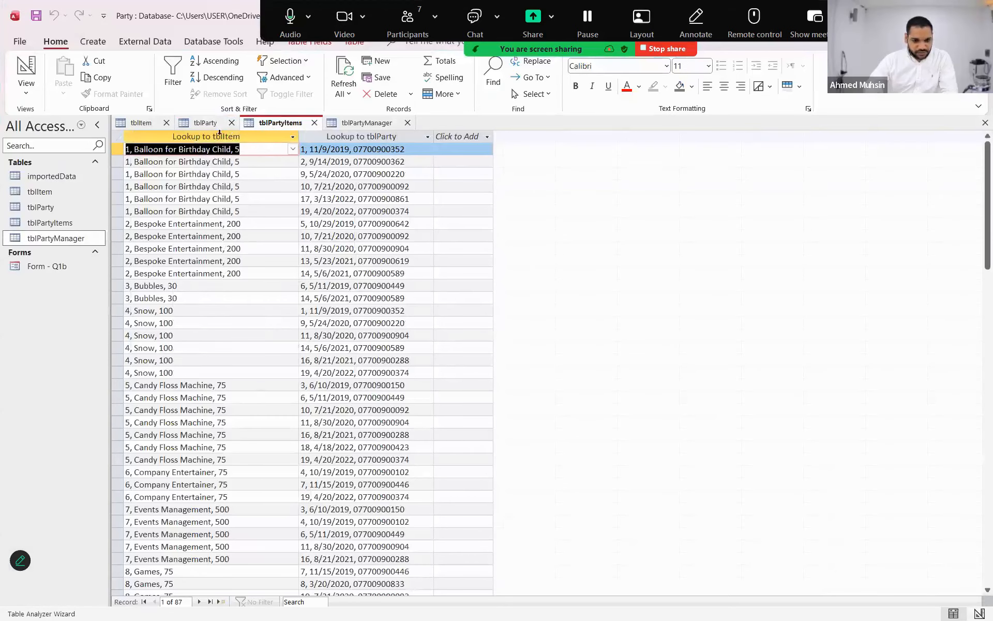
{"action": "left_click", "coordinate": [205, 124]}
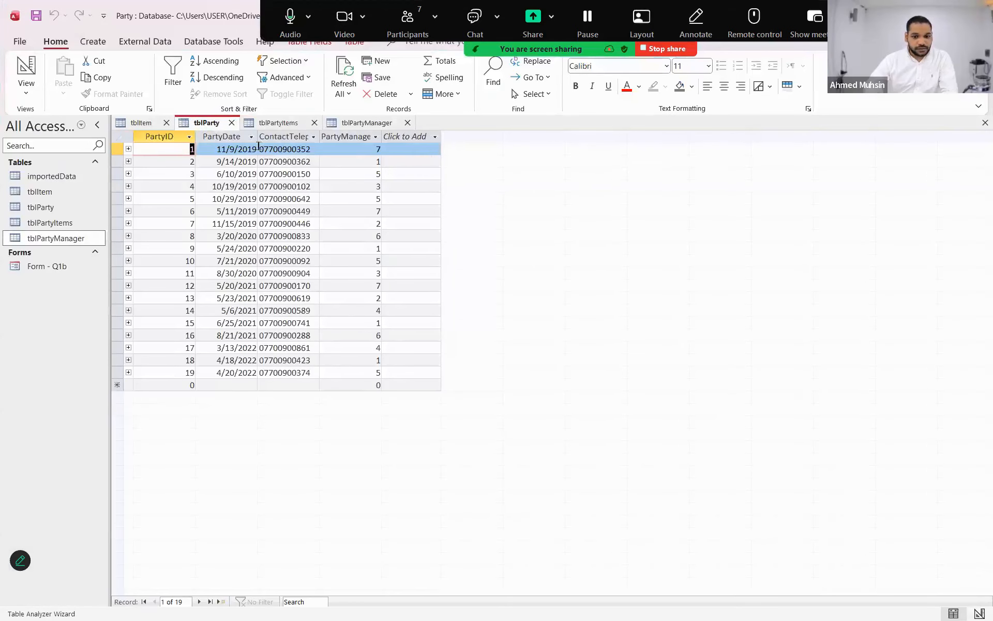
- Write in the Word response "Next the contact telephone field in tblParty has been set to text"
{"action": "key", "text": "alt+Tab"}
{"action": "key", "text": "alt+Tab"}
{"action": "type", "text": "xt t"}
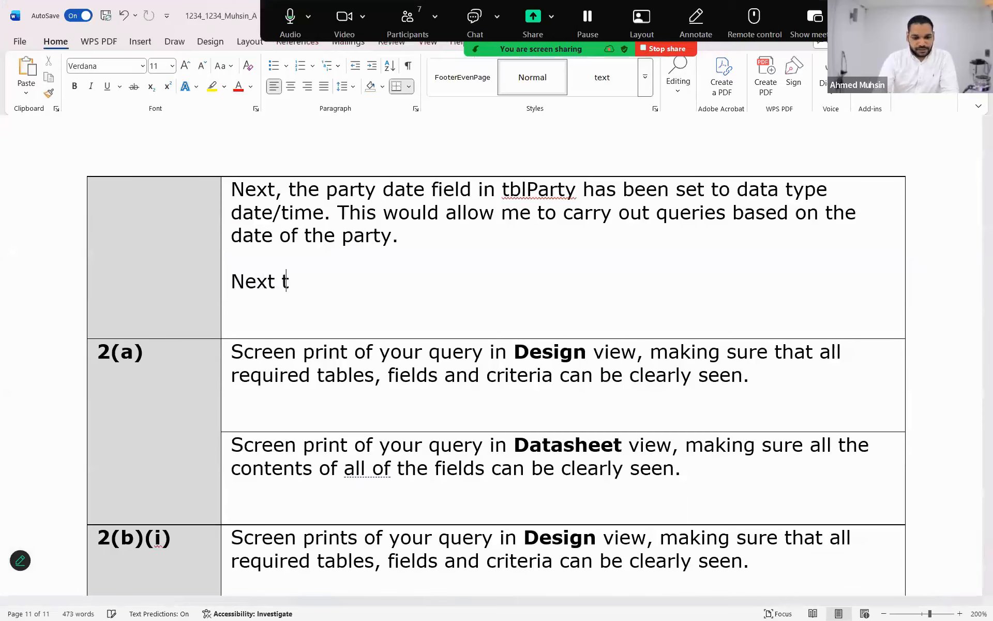
{"action": "type", "text": "he contact telkep"}
{"action": "key", "text": "BackSpace"}
{"action": "key", "text": "BackSpace"}
{"action": "key", "text": "BackSpace"}
{"action": "type", "text": "ephone"}
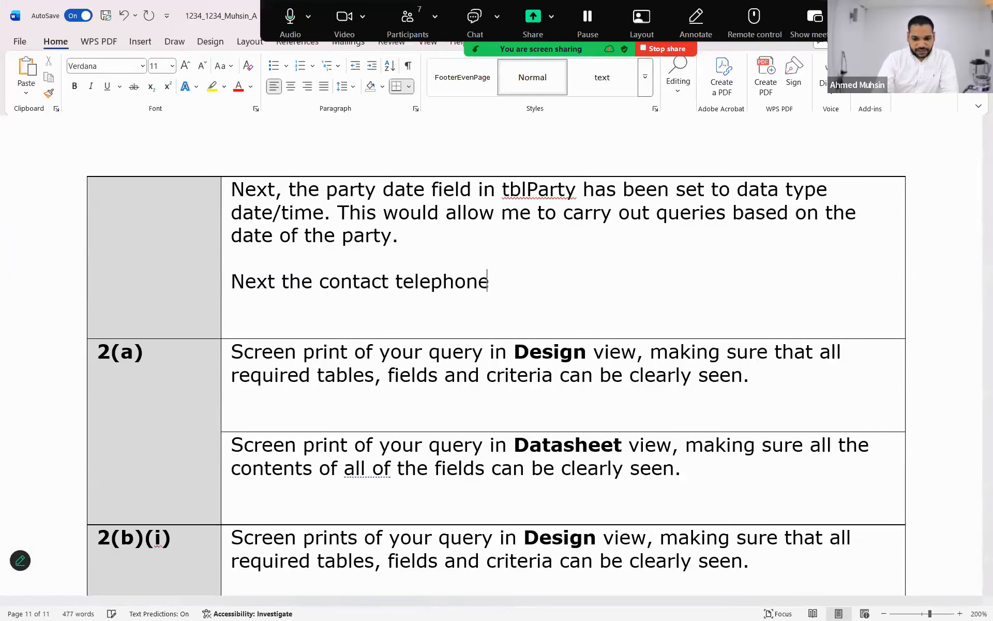
{"action": "type", "text": " field in th"}
{"action": "key", "text": "BackSpace"}
{"action": "key", "text": "BackSpace"}
{"action": "type", "text": "t"}
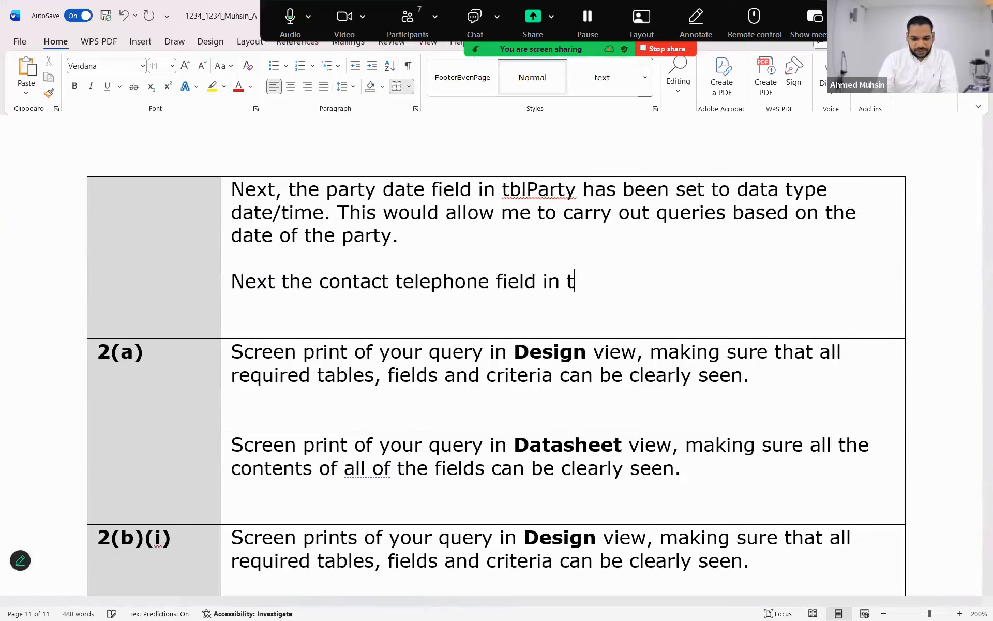
{"action": "type", "text": "blParty has"}
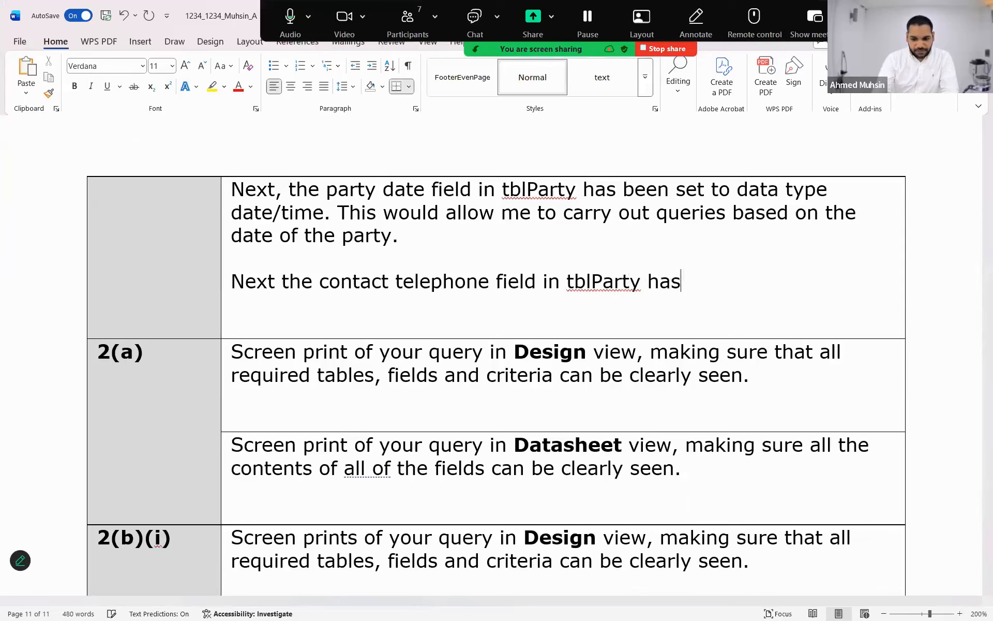
{"action": "type", "text": " been set to text"}
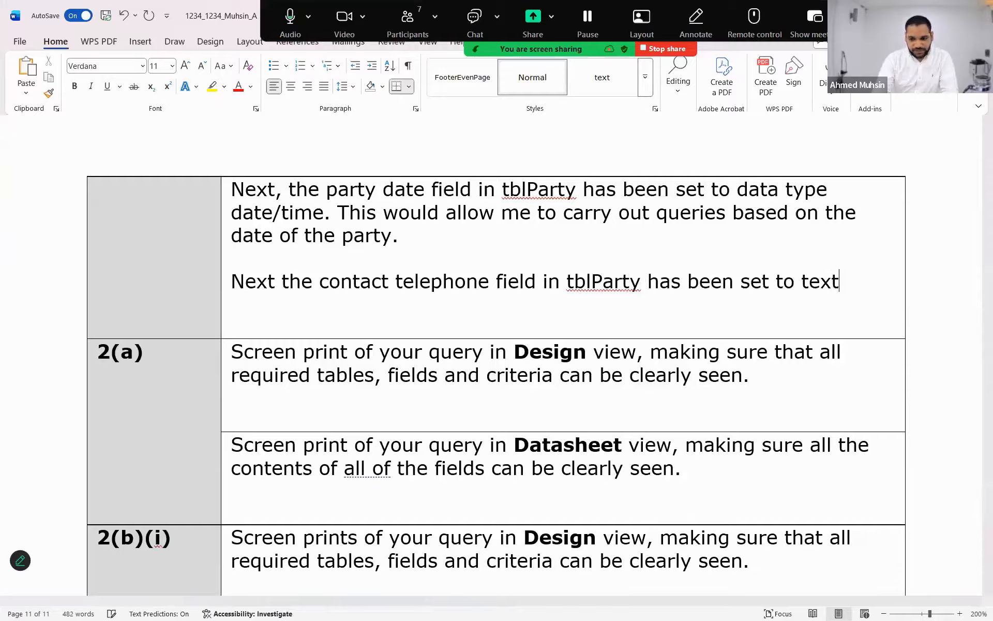
- Continue the contact telephone sentence with the reason ", since telephone numbers may"
{"action": "type", "text": ", since telephone "}
{"action": "type", "text": "numbers m"}
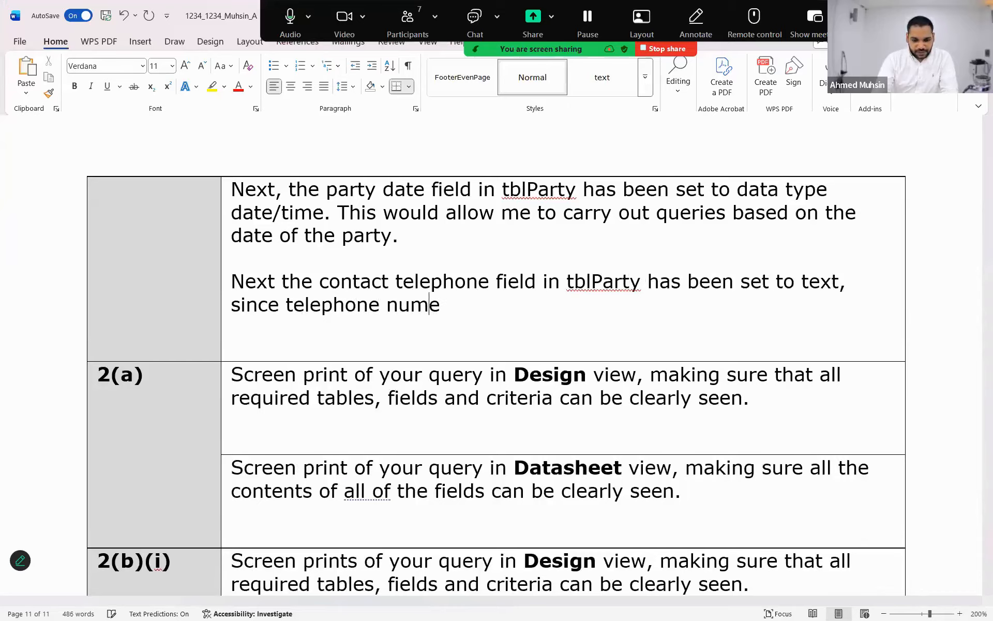
{"action": "type", "text": "ay c"}
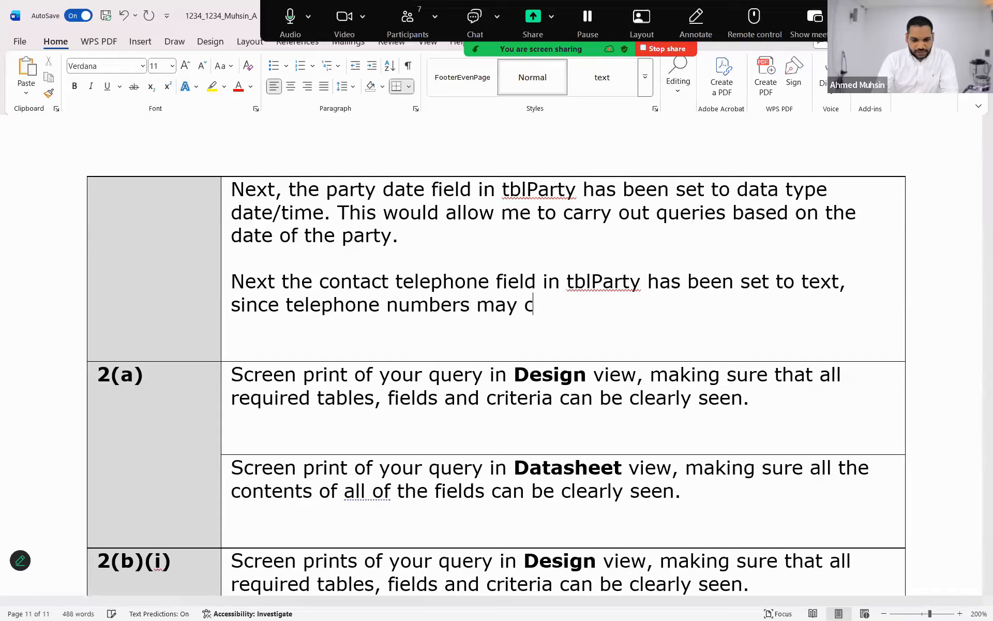
- Complete the contact telephone sentence with "contain special characters and also may begin with zero." and add a blank line and a new paragraph below
{"action": "type", "text": "ontain special characters"}
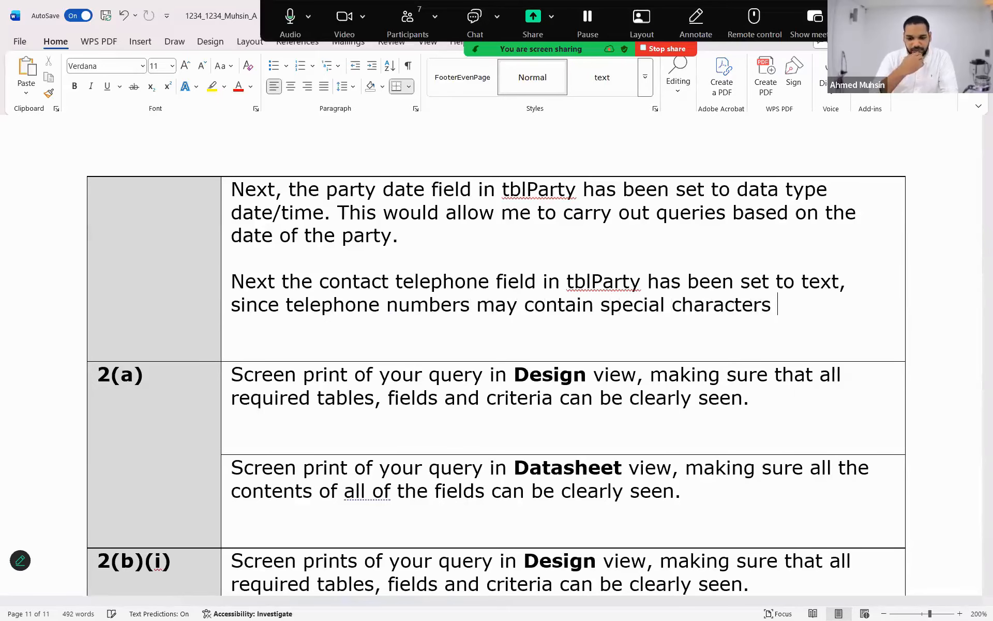
{"action": "type", "text": "an"}
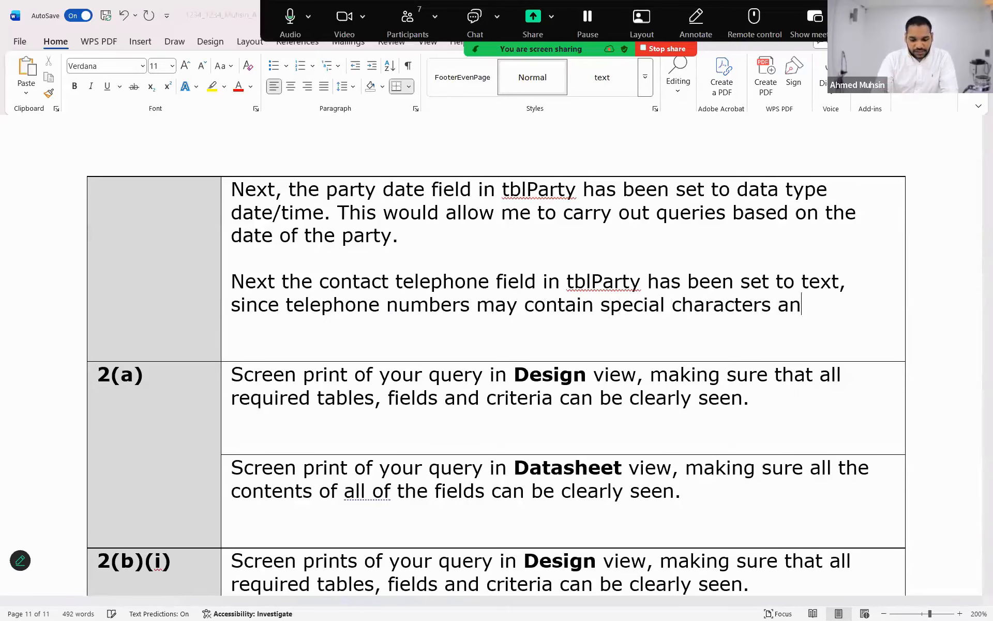
{"action": "type", "text": "d also may"}
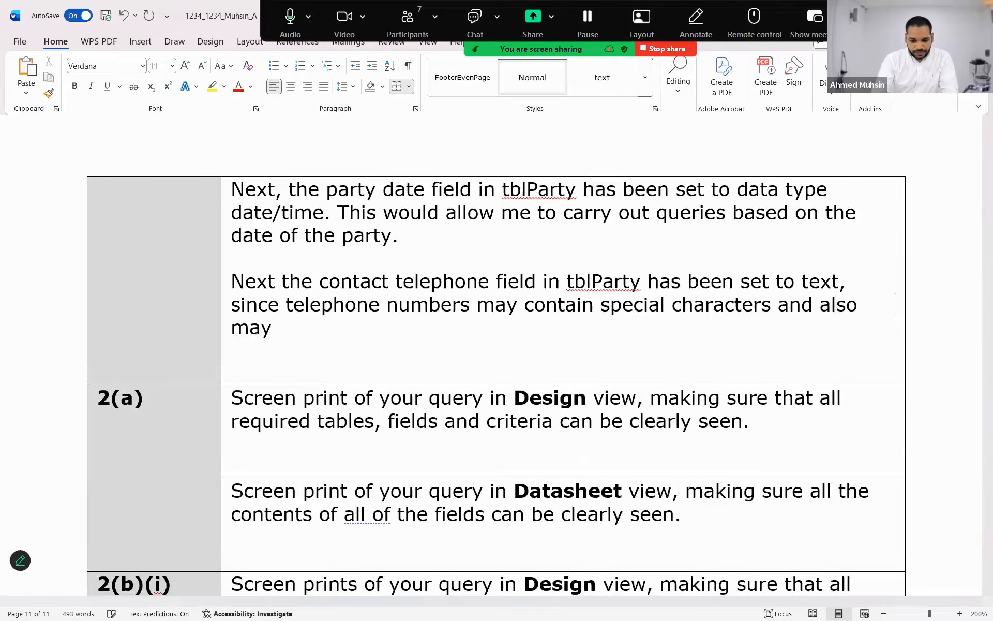
{"action": "type", "text": " begin with z"}
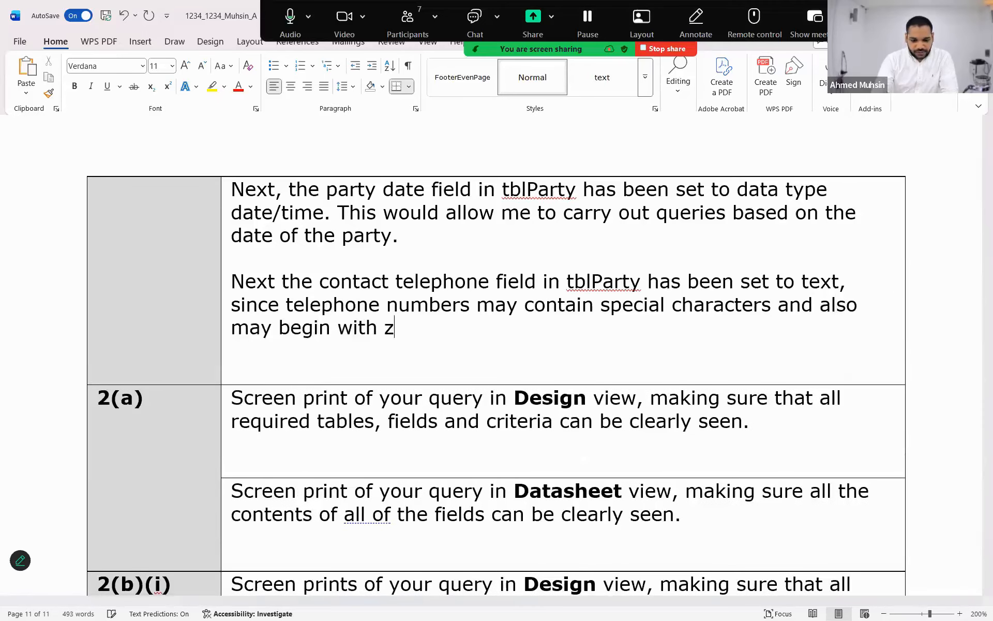
{"action": "type", "text": "ero."}
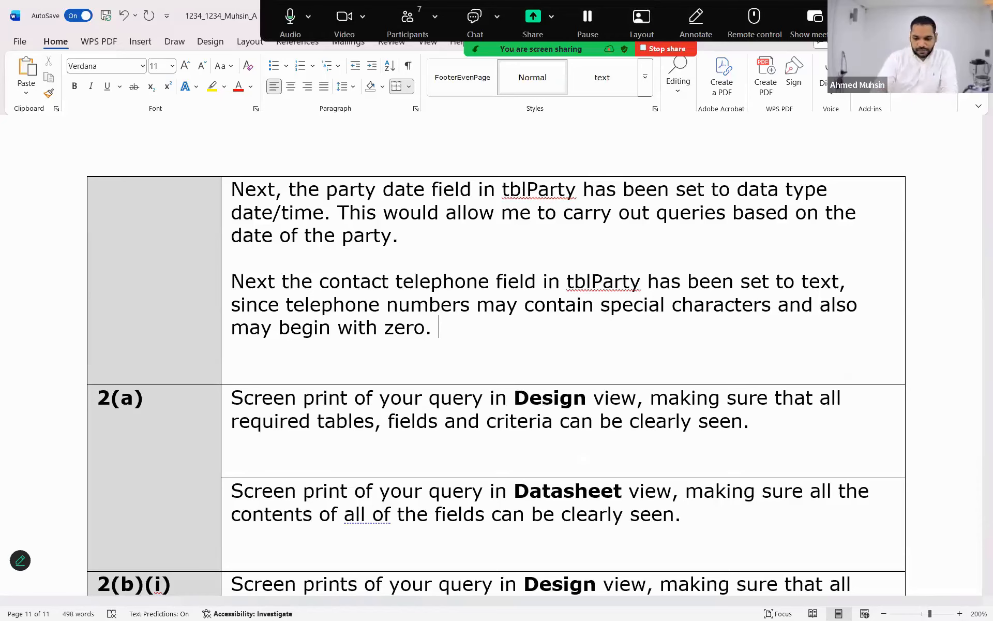
{"action": "key", "text": "Return"}
{"action": "key", "text": "Return"}
- Switch to the Party database in Access and examine the AverageReviewRating field in the design of tblPartyManager
{"action": "key", "text": "alt+Tab"}
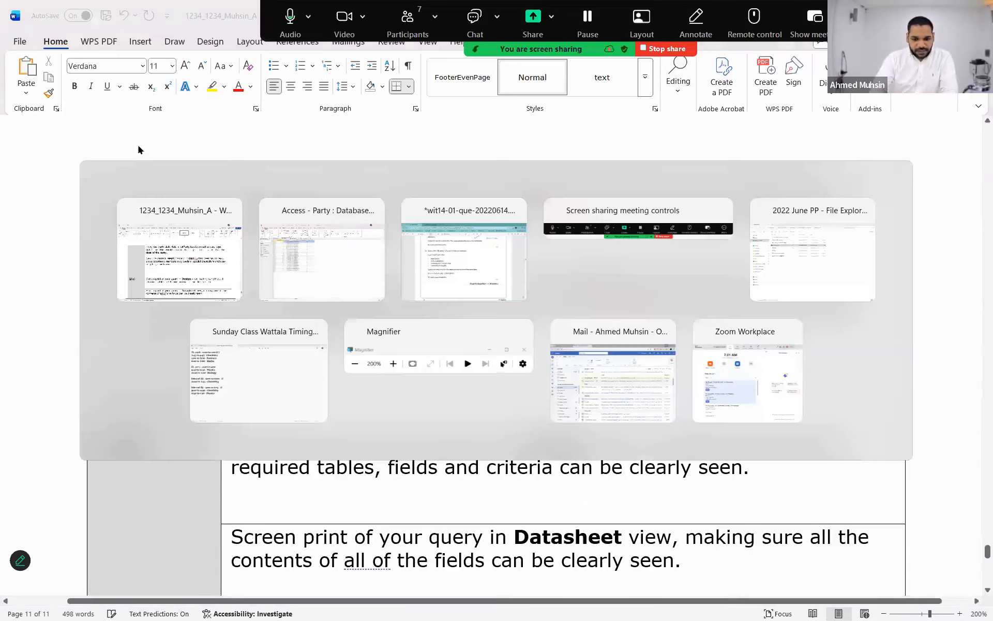
{"action": "key", "text": "alt+Tab"}
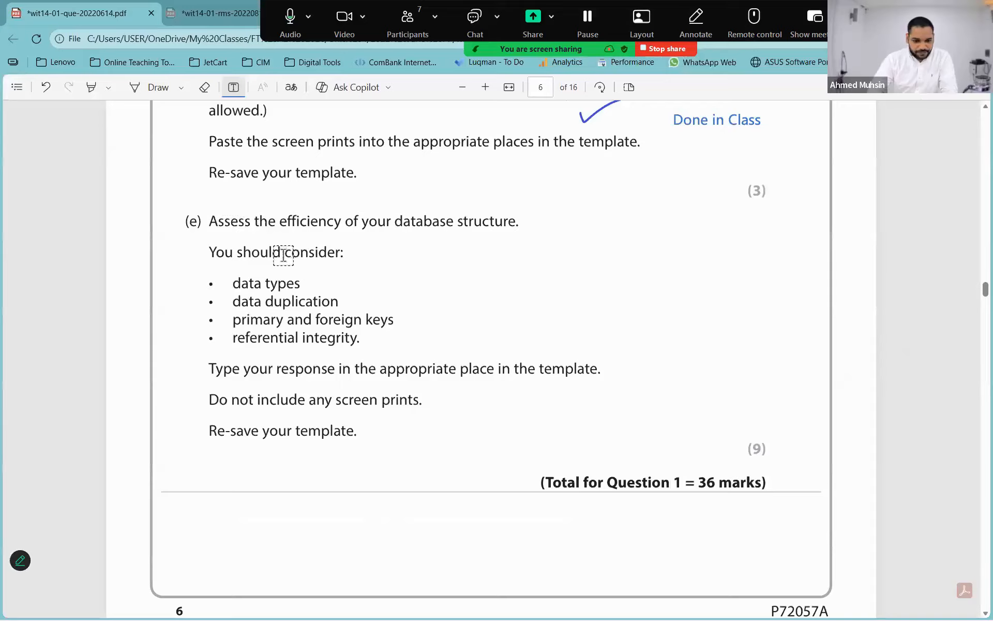
{"action": "key", "text": "alt+Tab"}
{"action": "key", "text": "alt+Tab"}
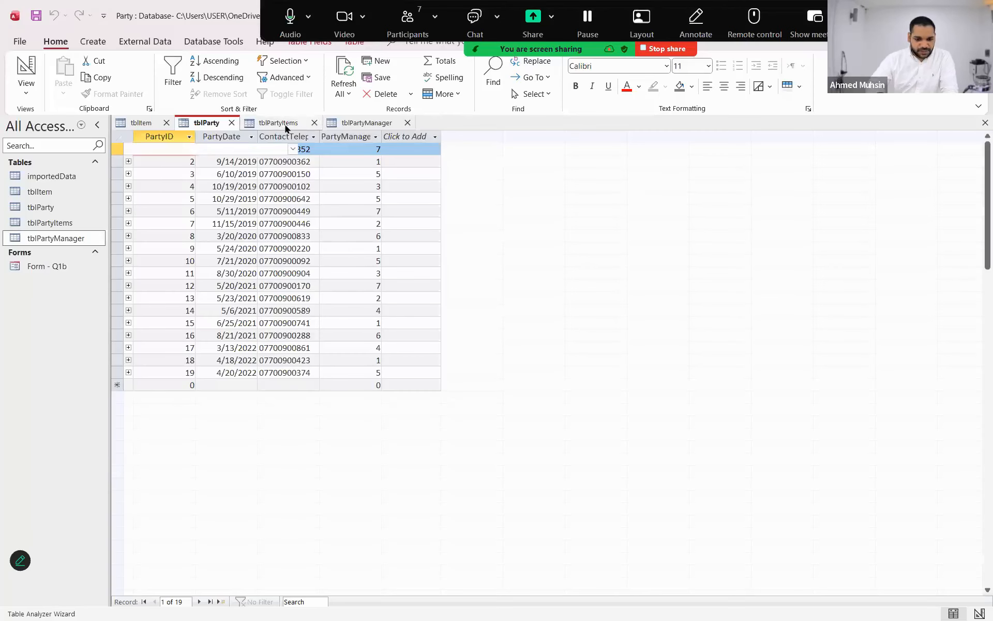
{"action": "left_click", "coordinate": [285, 127]}
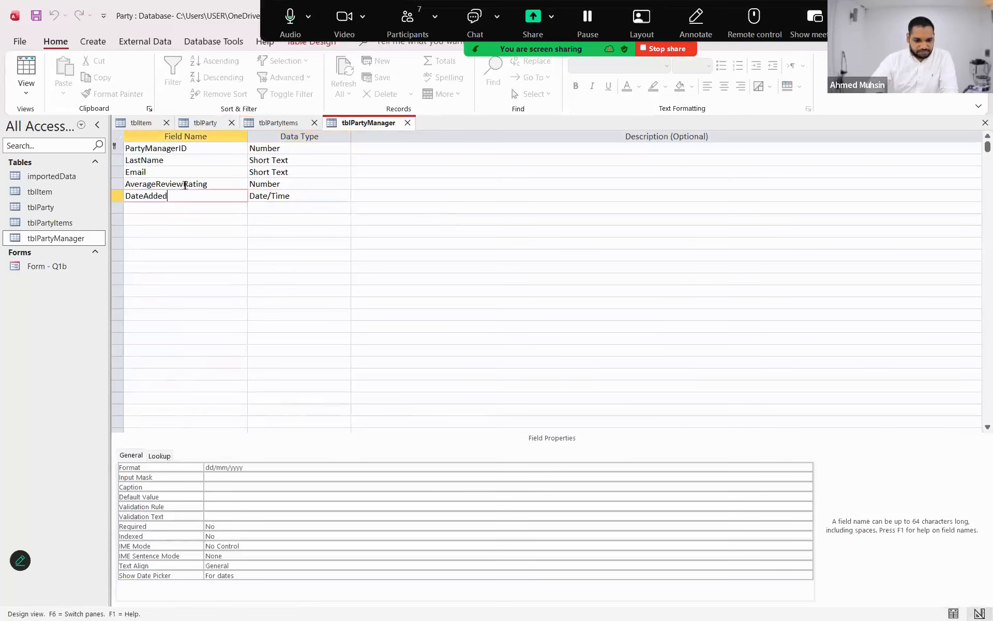
{"action": "left_click", "coordinate": [185, 184]}
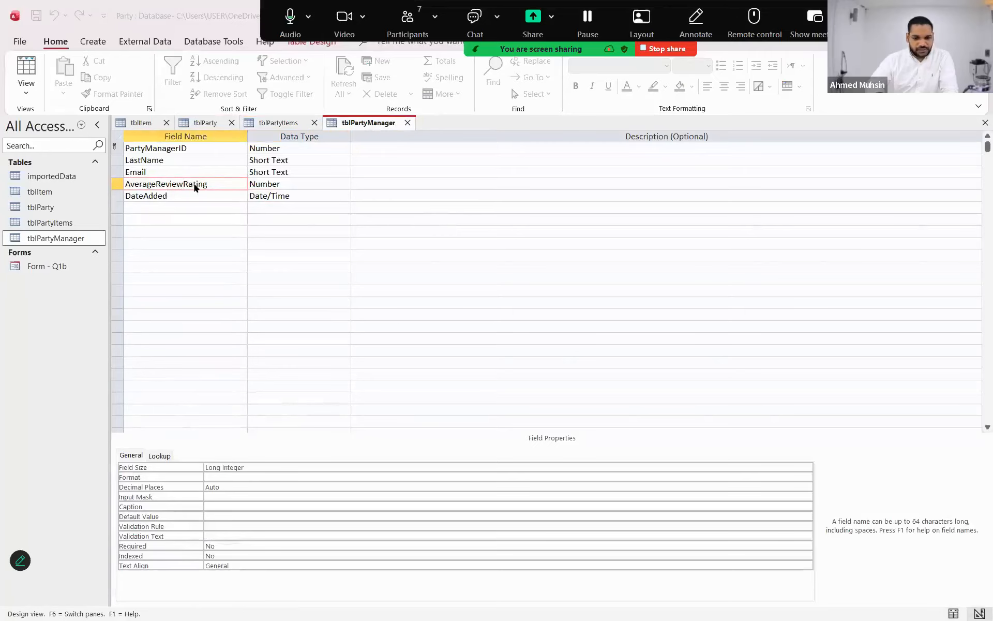
- Switch between the Word answer template and the exam paper PDF to review the points required by question 1(e) on database efficiency
{"action": "key", "text": "alt+Tab"}
{"action": "key", "text": "alt+Tab"}
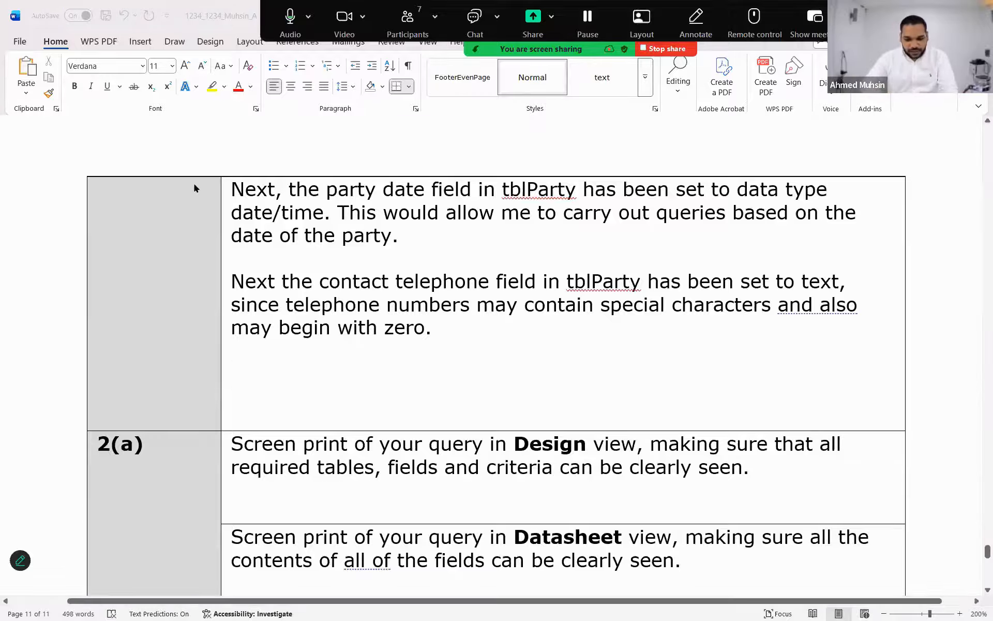
{"action": "key", "text": "alt+Tab"}
{"action": "key", "text": "alt+Tab"}
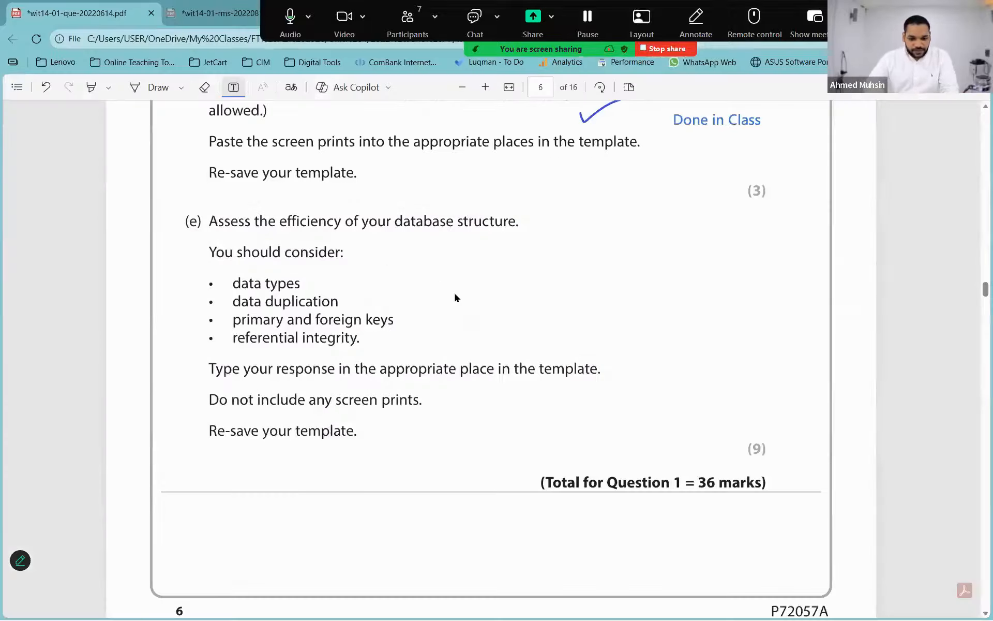
{"action": "key", "text": "alt+Tab"}
{"action": "left_click", "coordinate": [205, 255]}
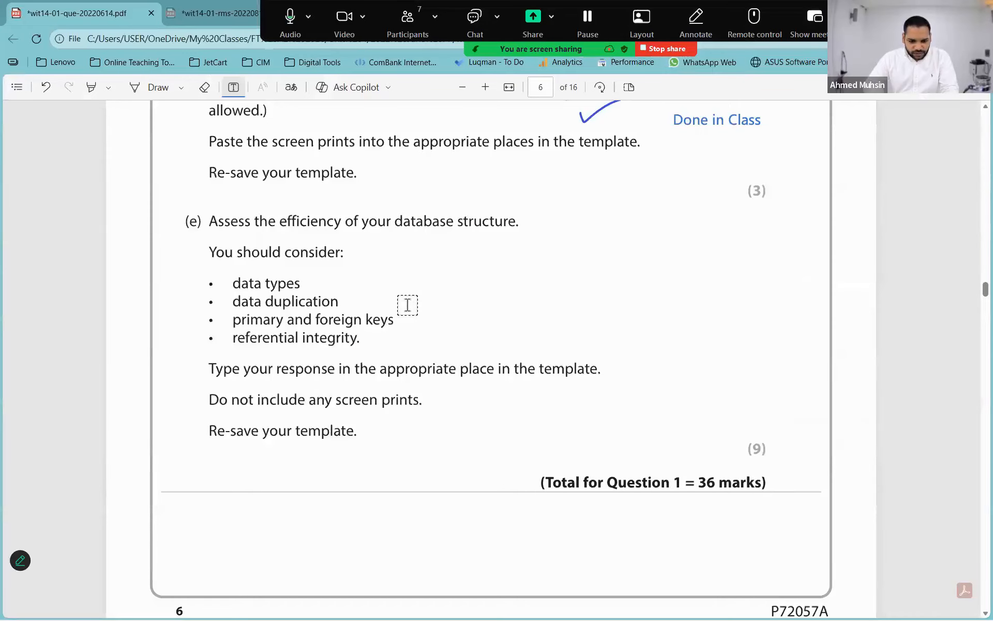
{"action": "key", "text": "alt+Tab"}
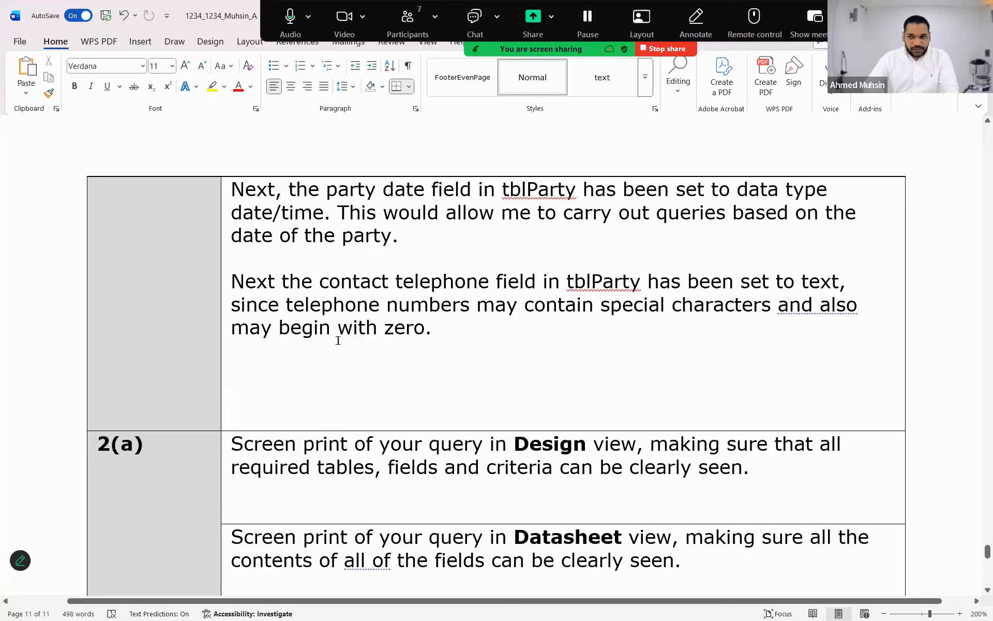
{"action": "left_click", "coordinate": [329, 358]}
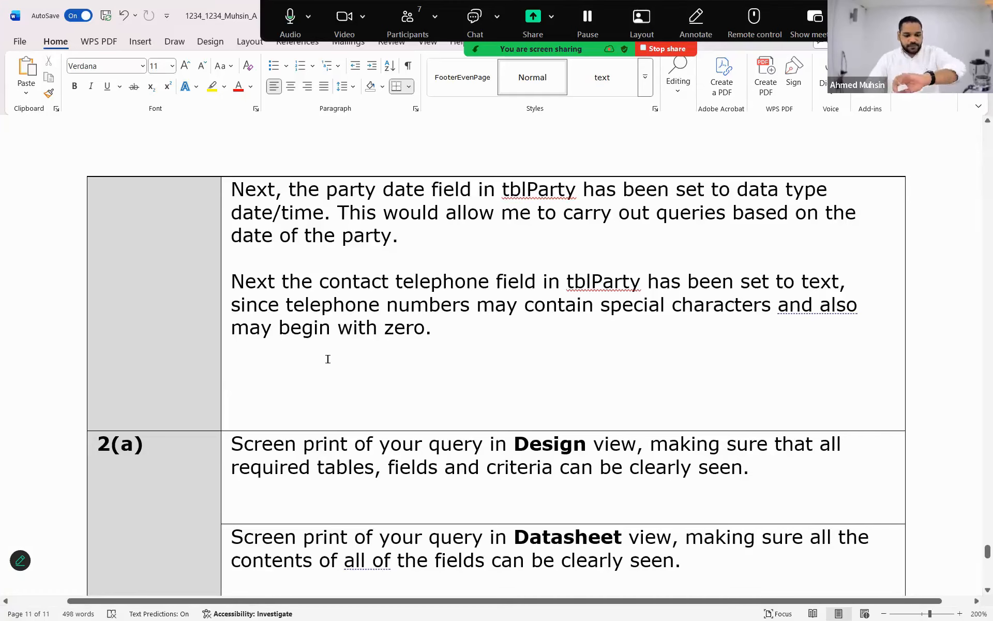
{"action": "key", "text": "alt+Tab"}
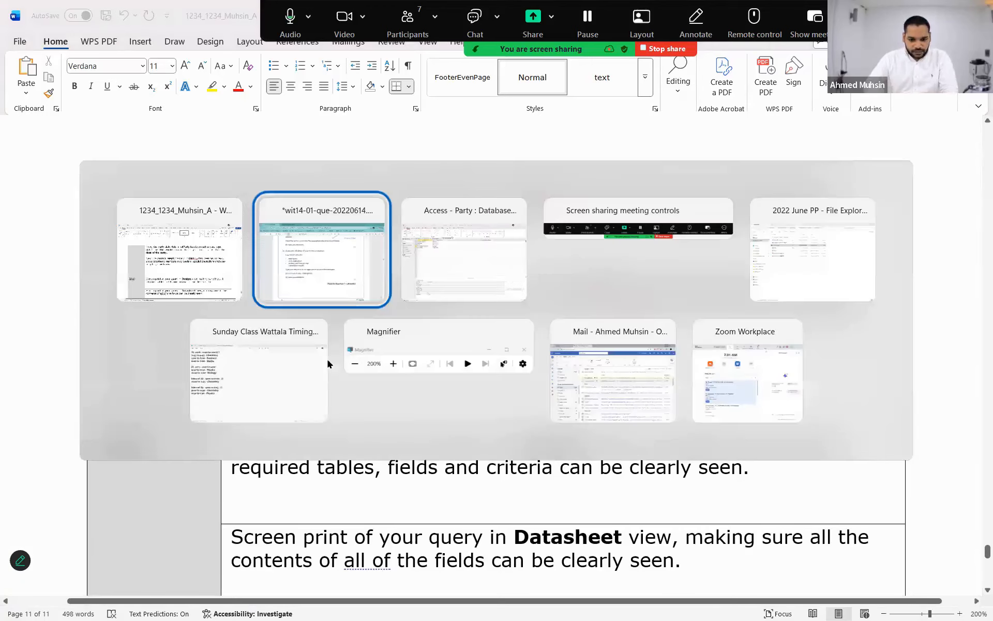
{"action": "left_click", "coordinate": [187, 247]}
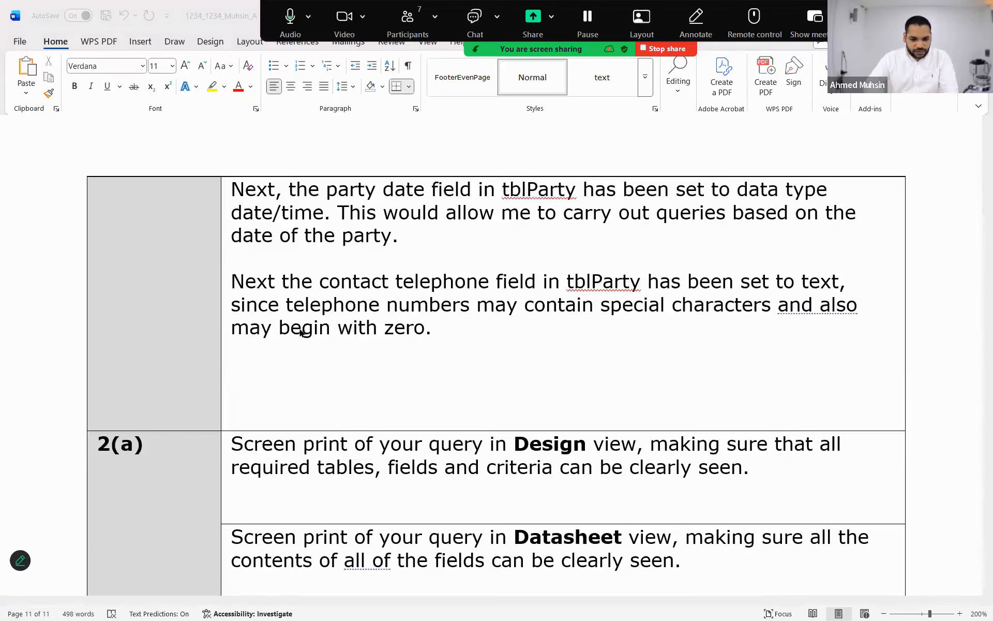
{"action": "key", "text": "alt+Tab"}
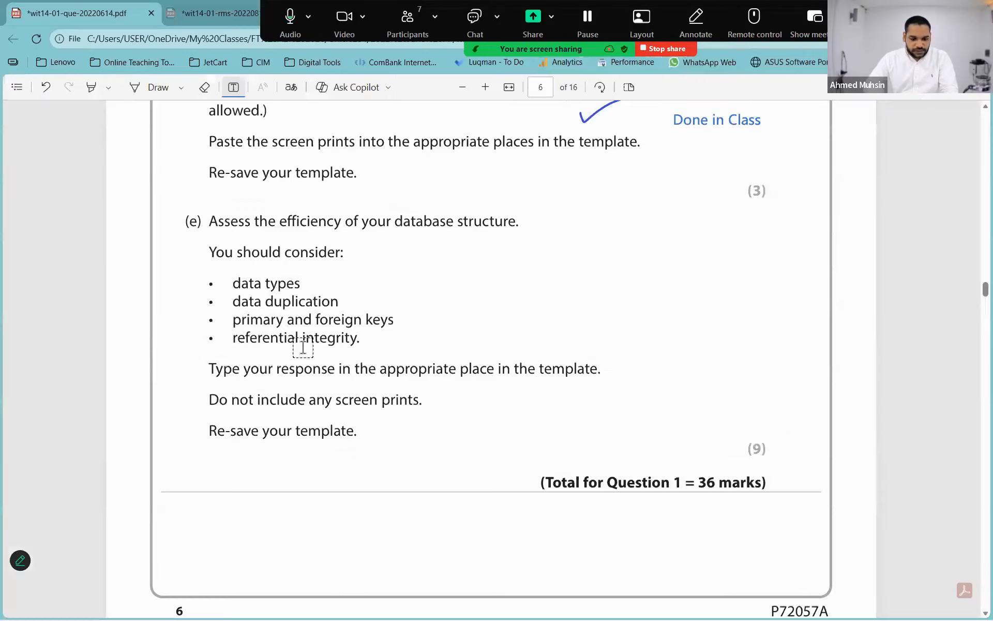
{"action": "key", "text": "alt+Tab"}
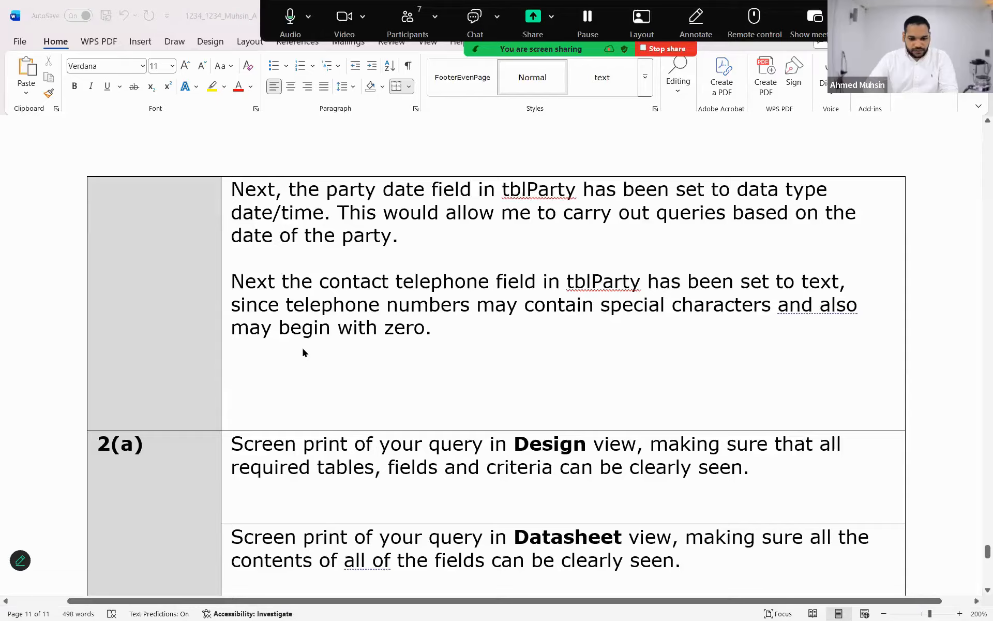
- Check the field and table names in Access and begin a new paragraph in the Word answer with "Next the AverageReviewRating field in tblPartyManager"
{"action": "key", "text": "alt+Tab"}
{"action": "key", "text": "alt+Tab"}
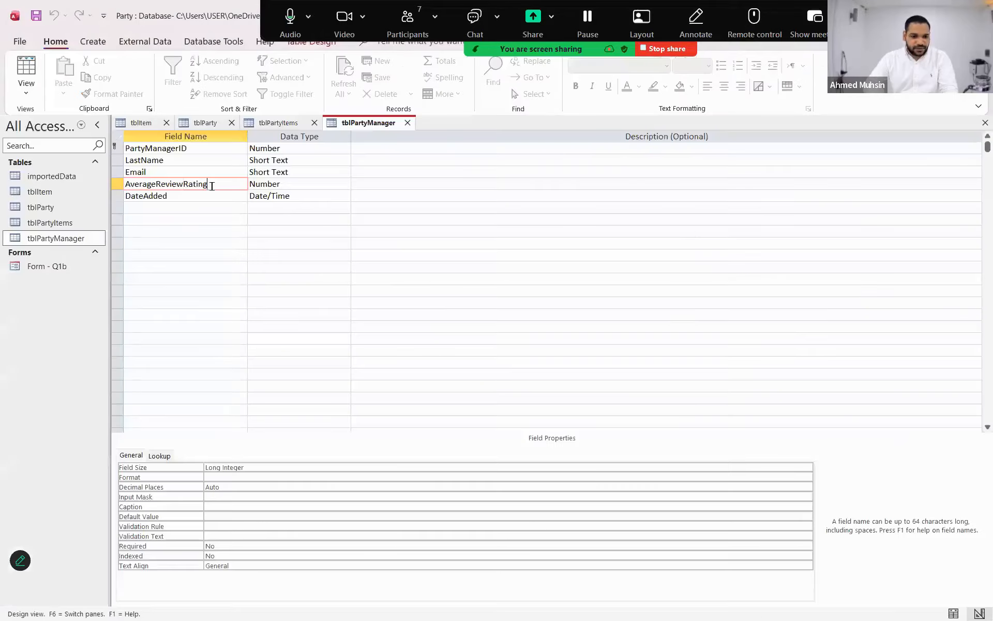
{"action": "key", "text": "alt+Tab"}
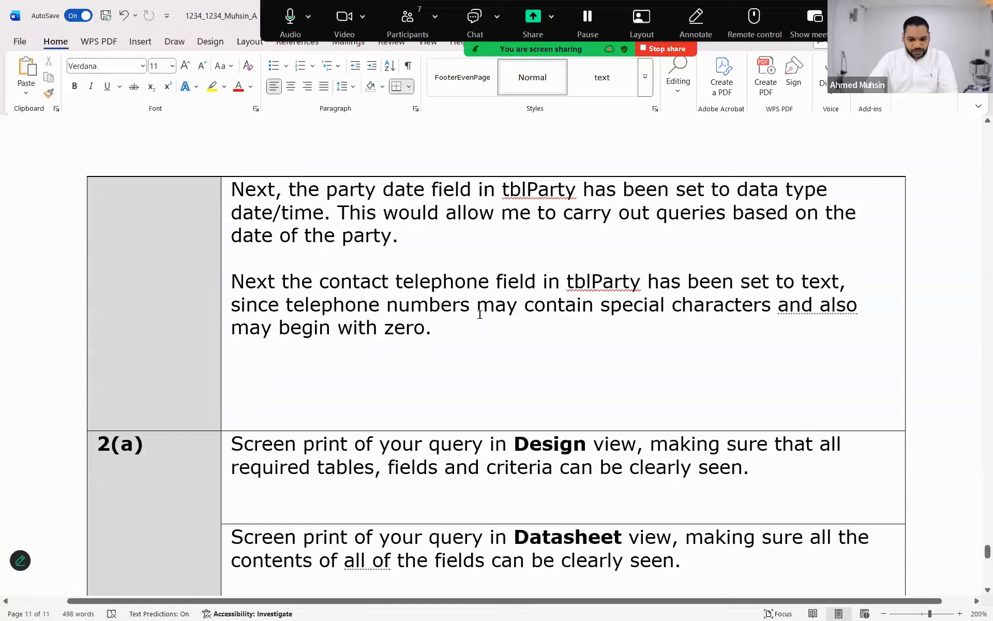
{"action": "scroll", "coordinate": [479, 314], "scroll_direction": "up", "scroll_amount": 10}
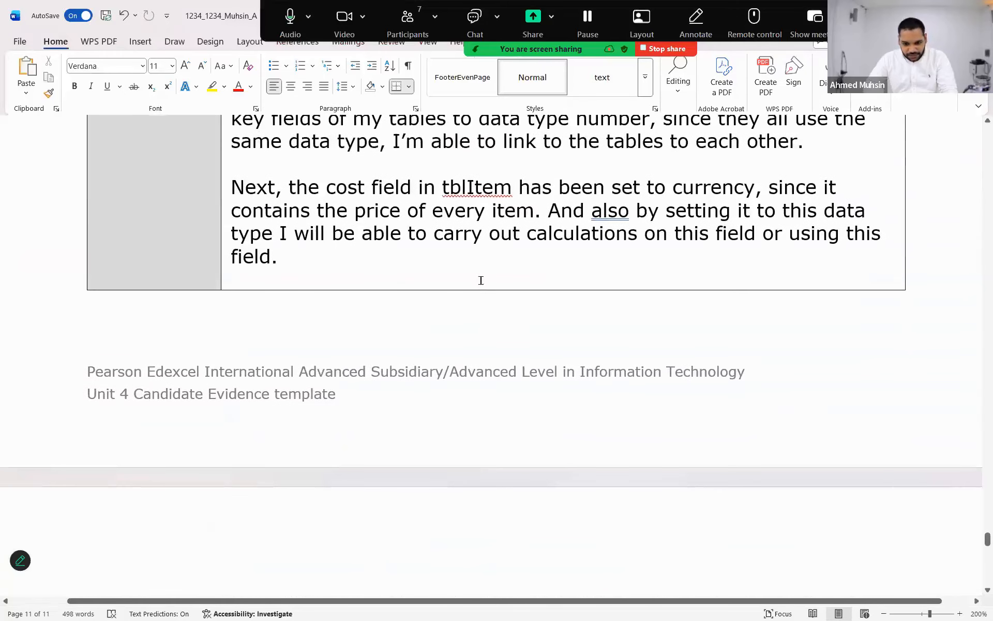
{"action": "left_click", "coordinate": [362, 189]}
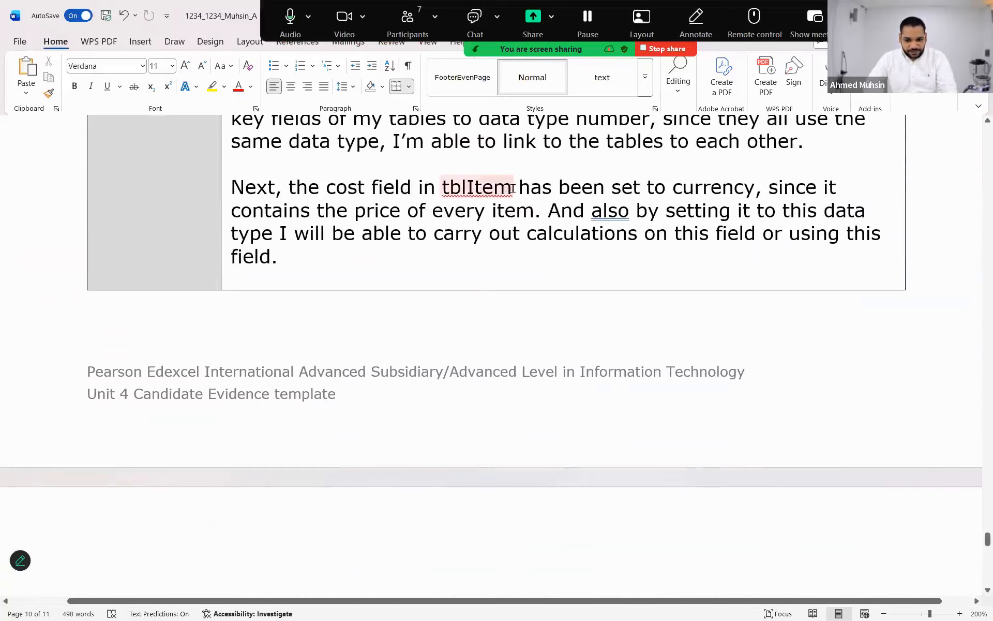
{"action": "scroll", "coordinate": [484, 297], "scroll_direction": "down", "scroll_amount": 5}
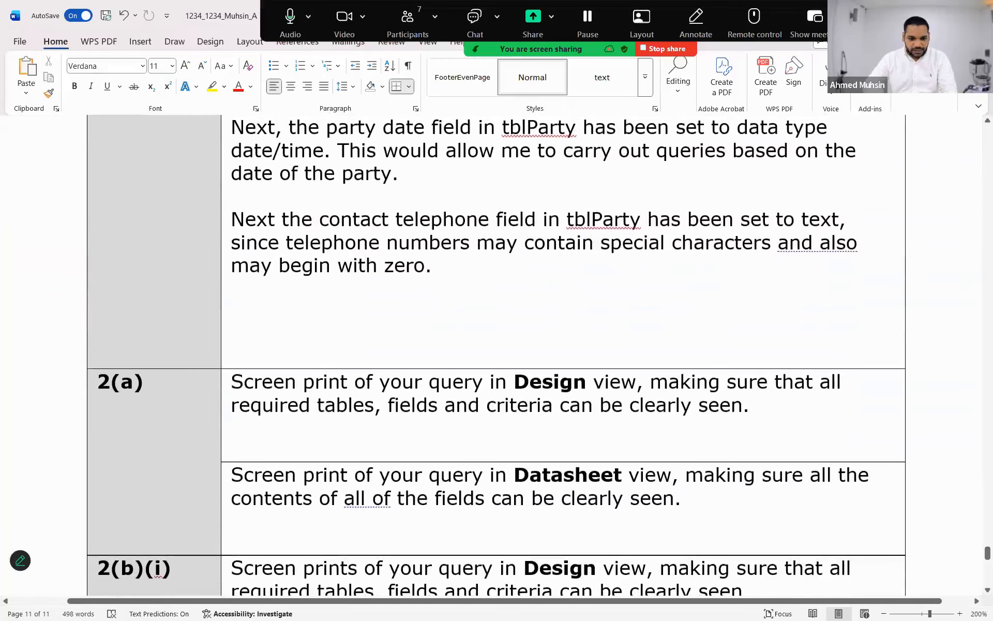
{"action": "type", "text": "Next the "}
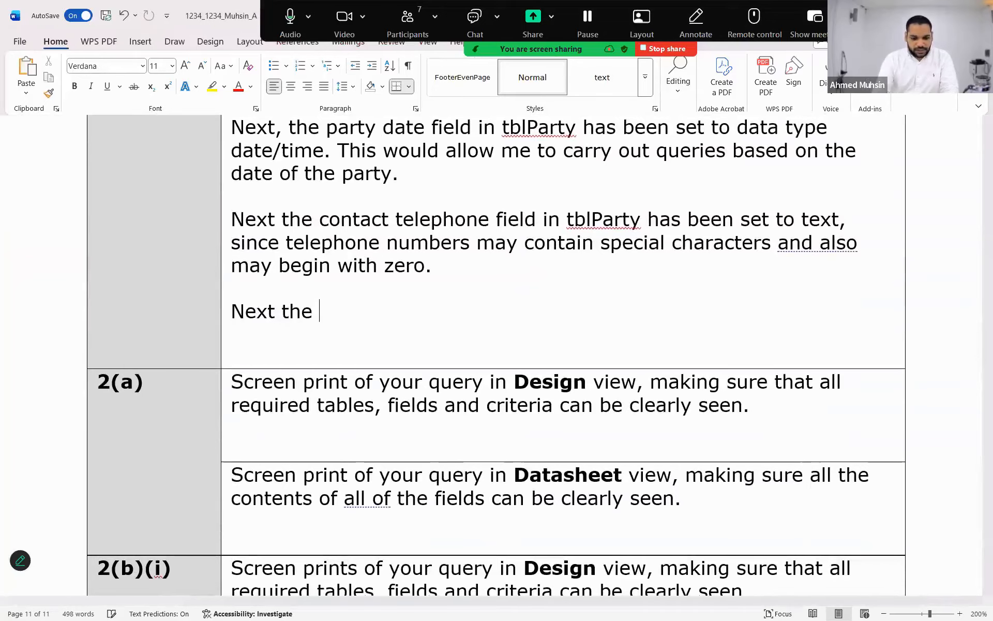
{"action": "type", "text": "AverageReviewRating field in"}
{"action": "key", "text": "alt+Tab"}
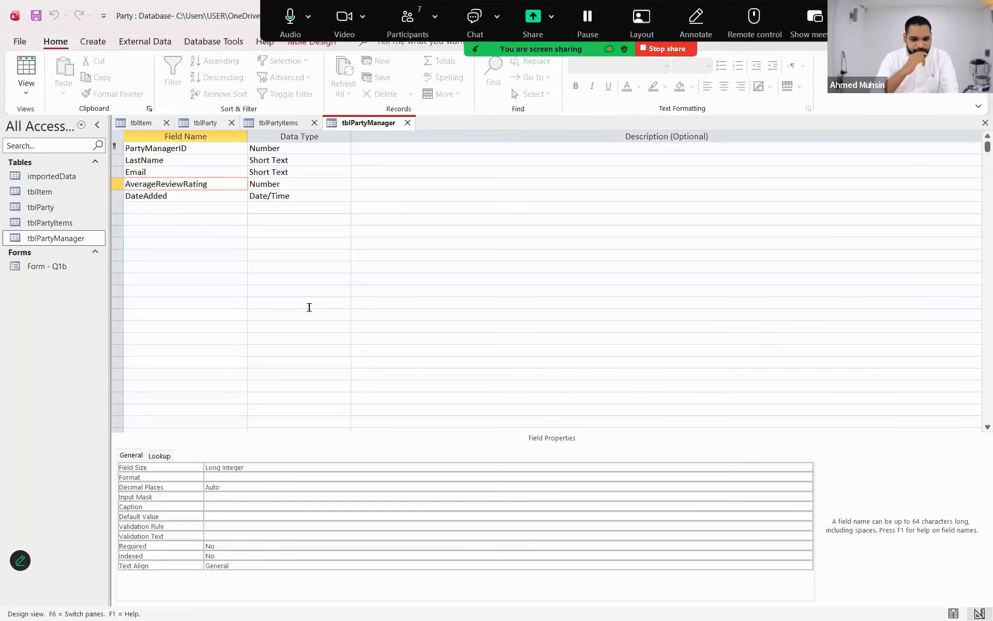
{"action": "key", "text": "alt+Tab"}
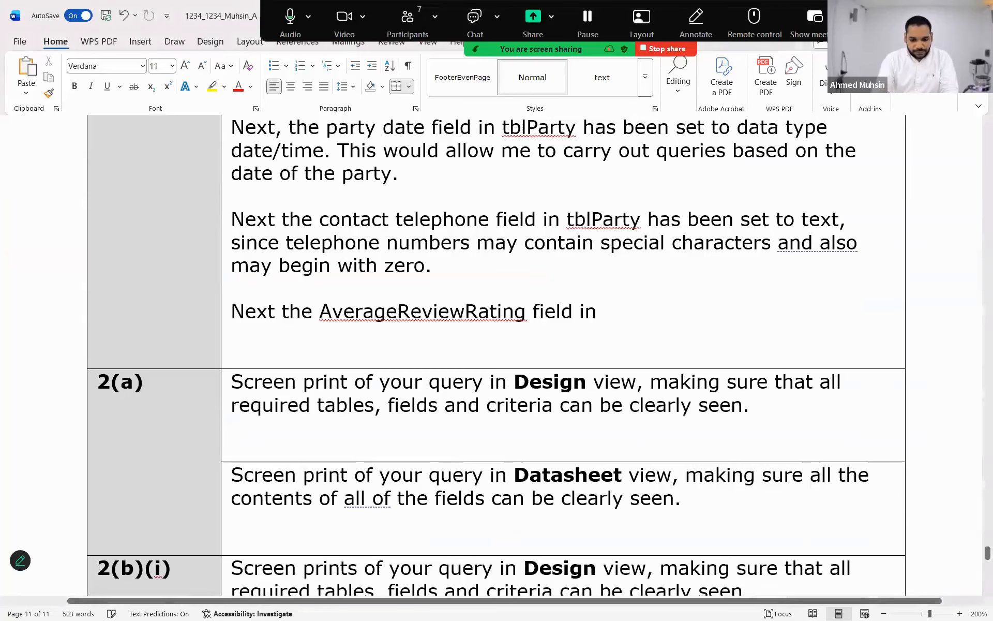
{"action": "type", "text": "tblParty"}
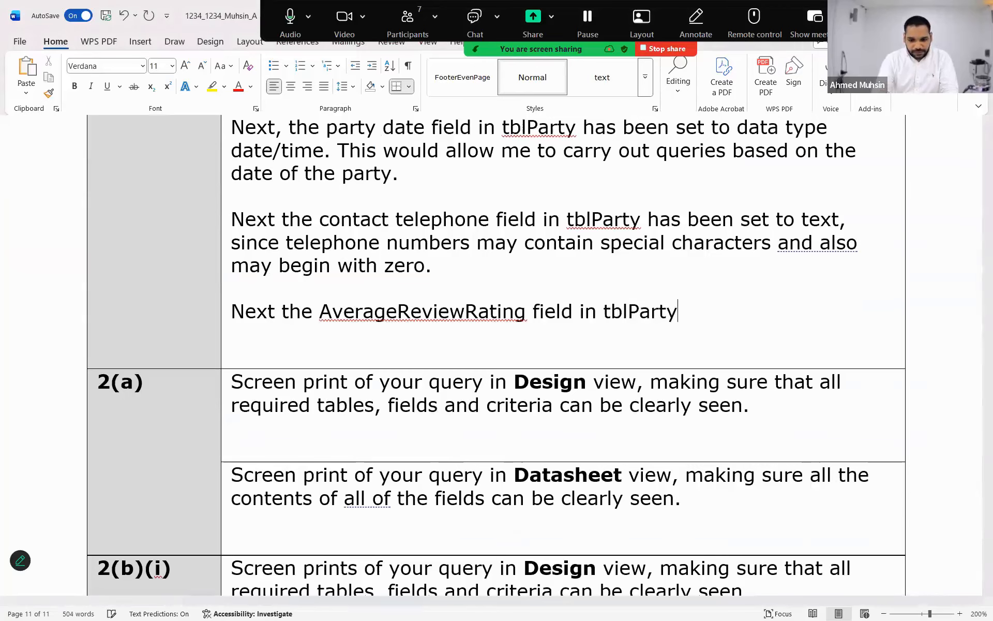
{"action": "type", "text": "Manager"}
- Complete the AverageReviewRating sentence in the Word answer with "has been set to Number so that calculations can be carried out on it."
{"action": "key", "text": "alt+Tab"}
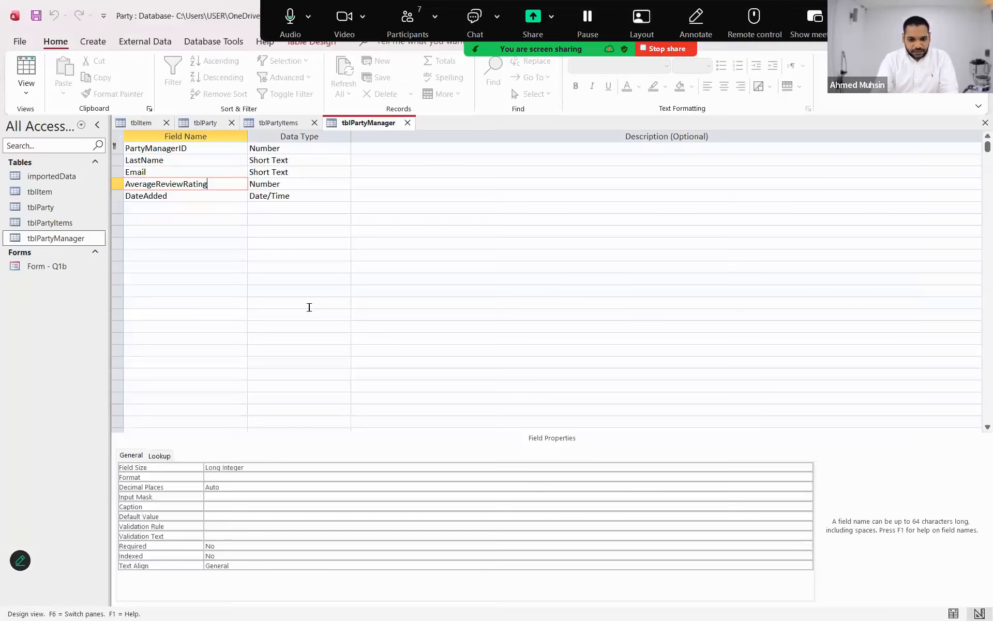
{"action": "key", "text": "alt+Tab"}
{"action": "type", "text": "has been"}
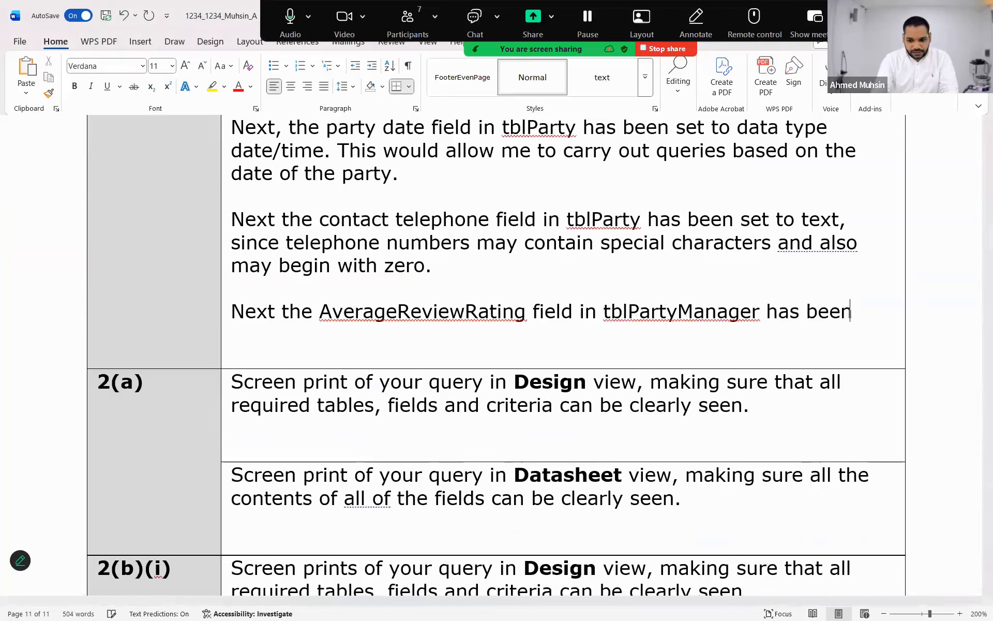
{"action": "type", "text": " set ot"}
{"action": "key", "text": "BackSpace"}
{"action": "key", "text": "BackSpace"}
{"action": "type", "text": "t"}
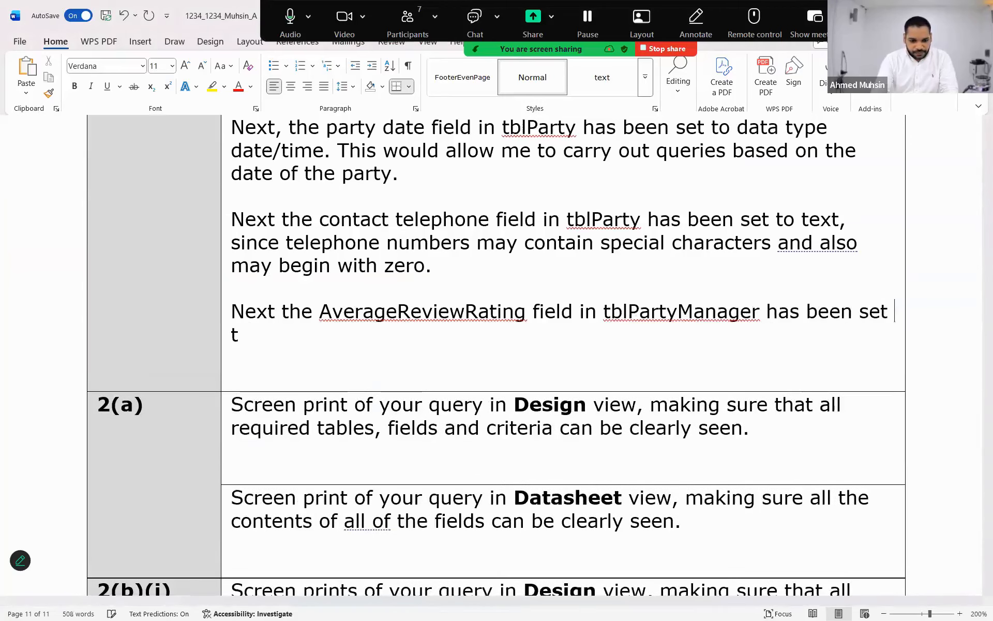
{"action": "type", "text": "o Number "}
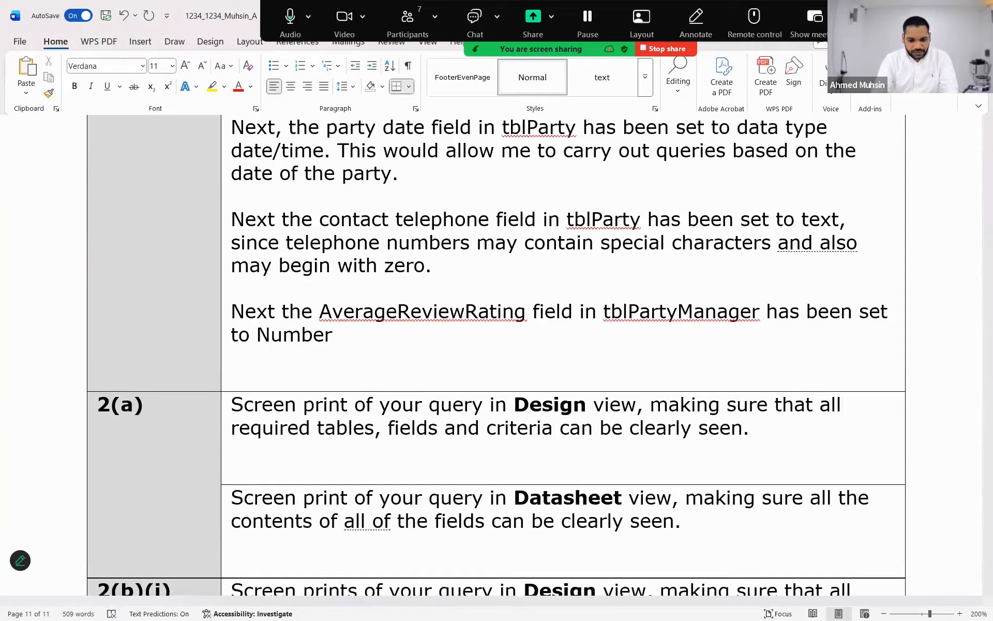
{"action": "type", "text": "so that"}
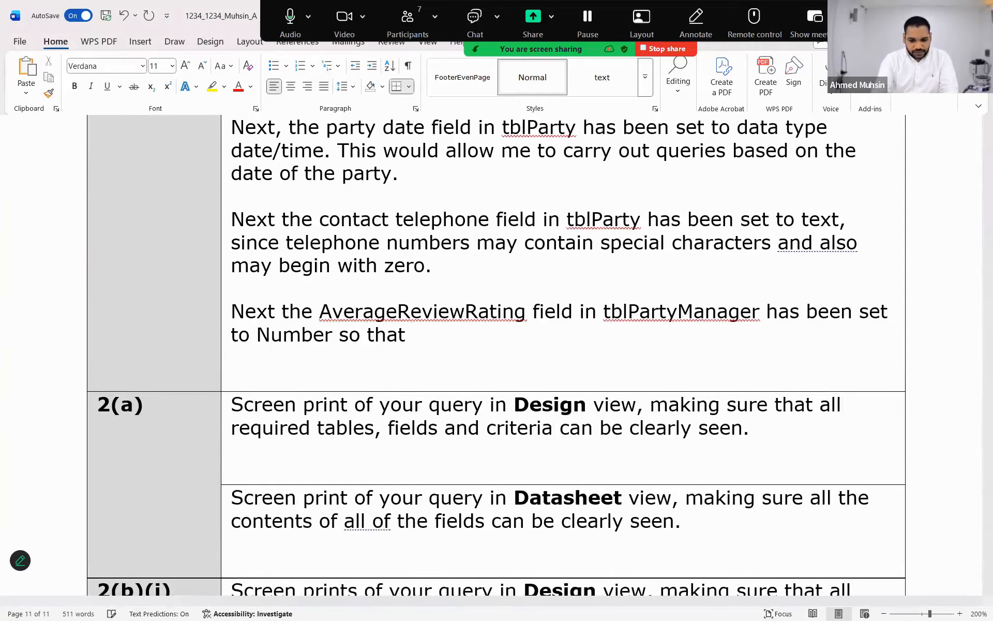
{"action": "type", "text": " calculations "}
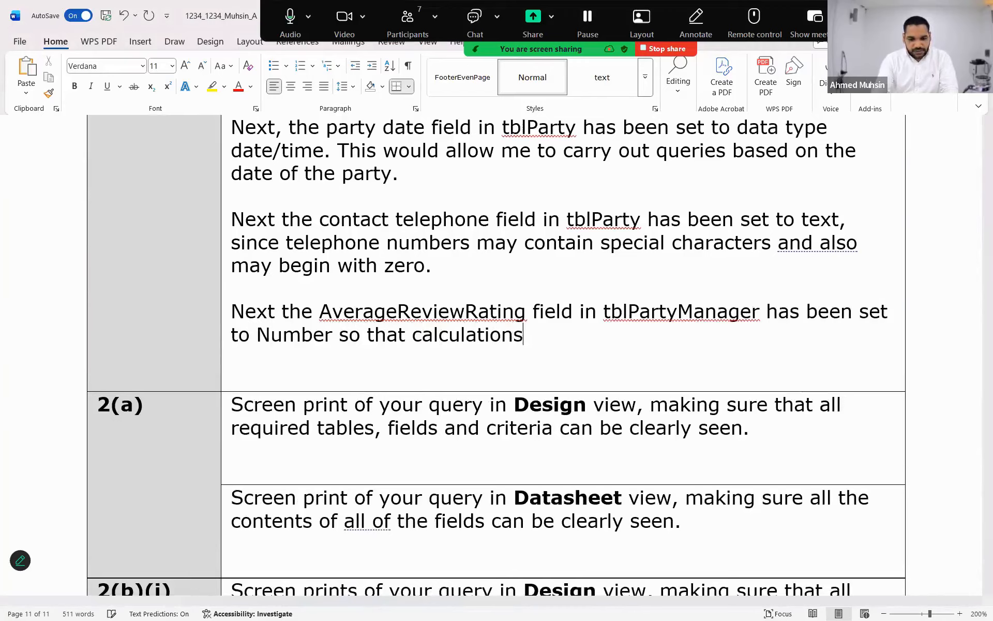
{"action": "type", "text": "can be ca"}
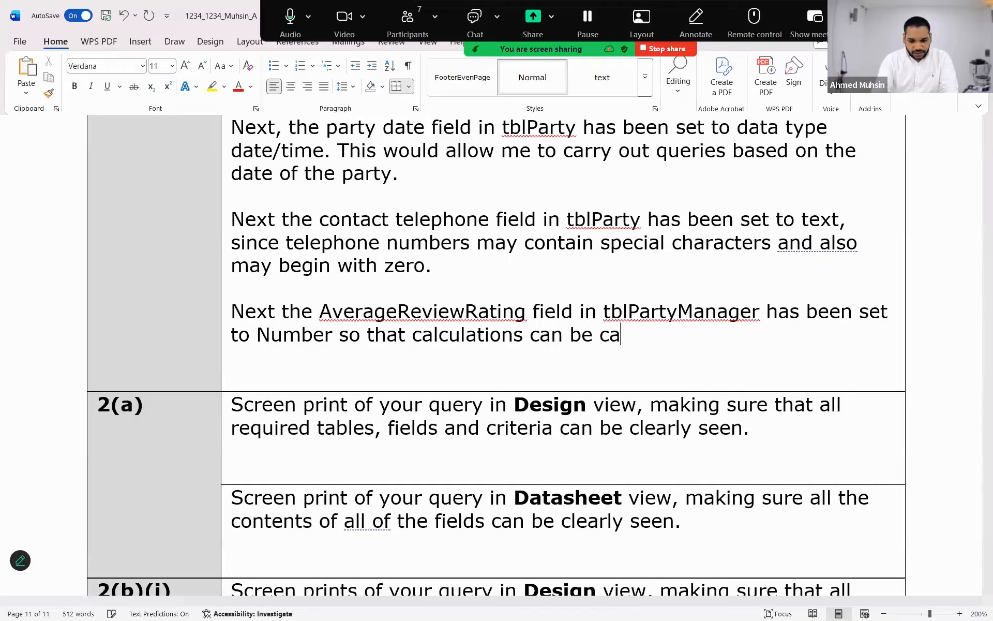
{"action": "type", "text": "rried out on it."}
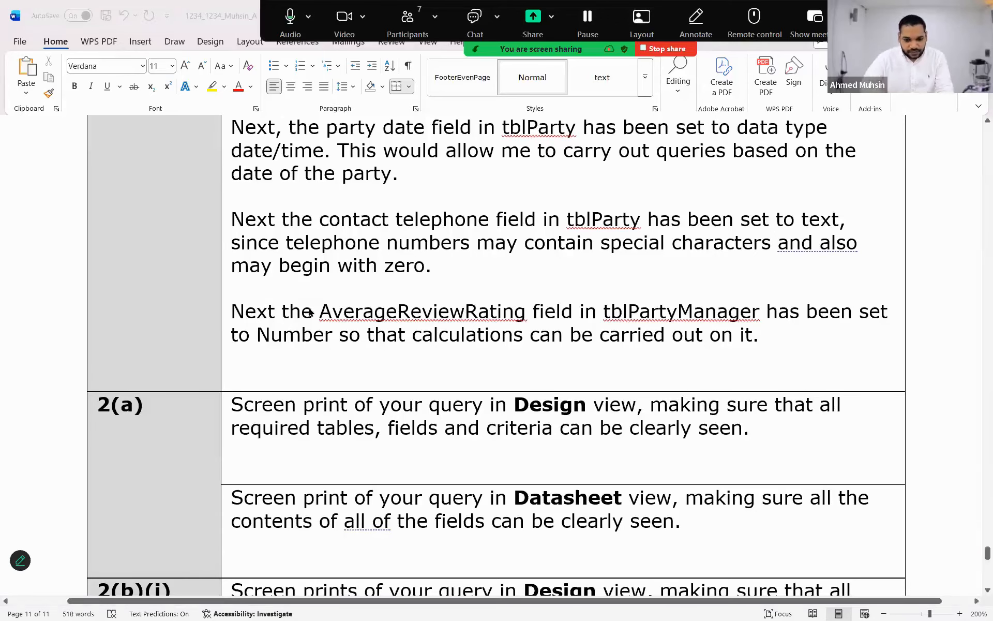
- Examine the LastName and DateAdded fields of tblPartyManager in Access alongside the question 1(e) points in the exam paper PDF
{"action": "key", "text": "alt+Tab"}
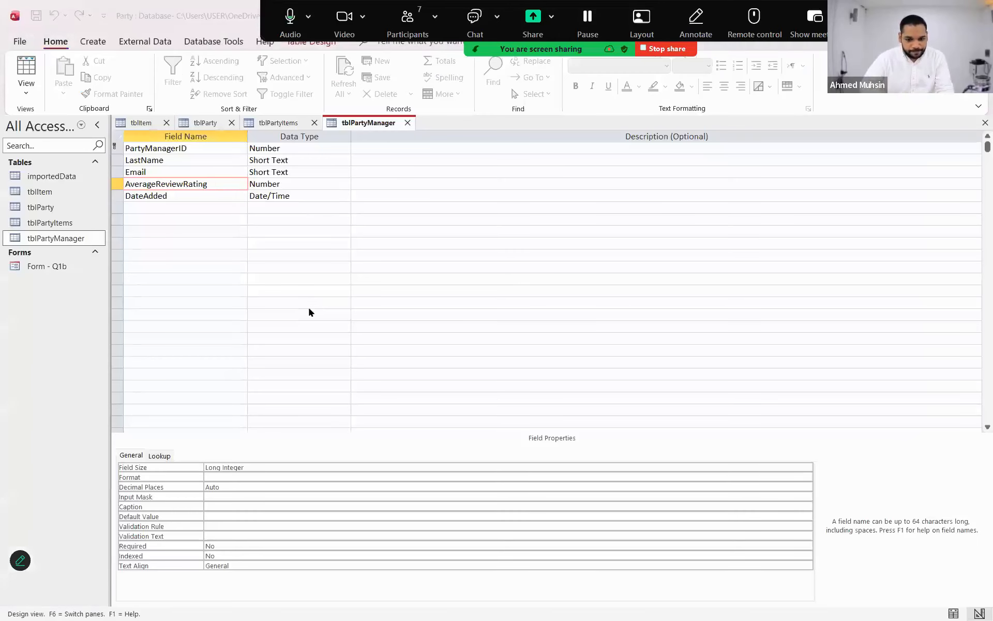
{"action": "key", "text": "alt+Tab"}
{"action": "key", "text": "Tab"}
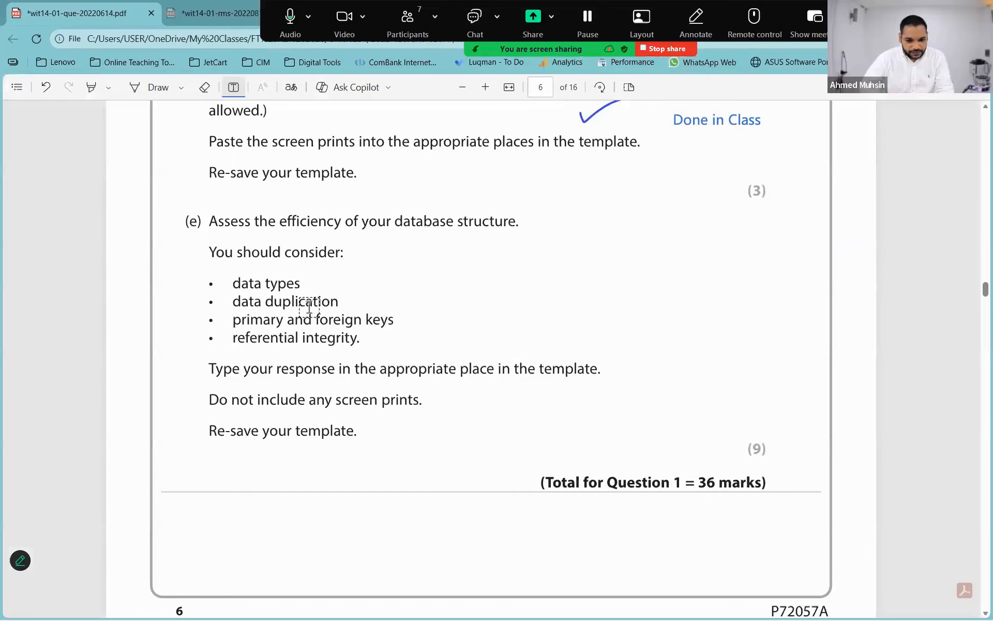
{"action": "key", "text": "alt+Tab"}
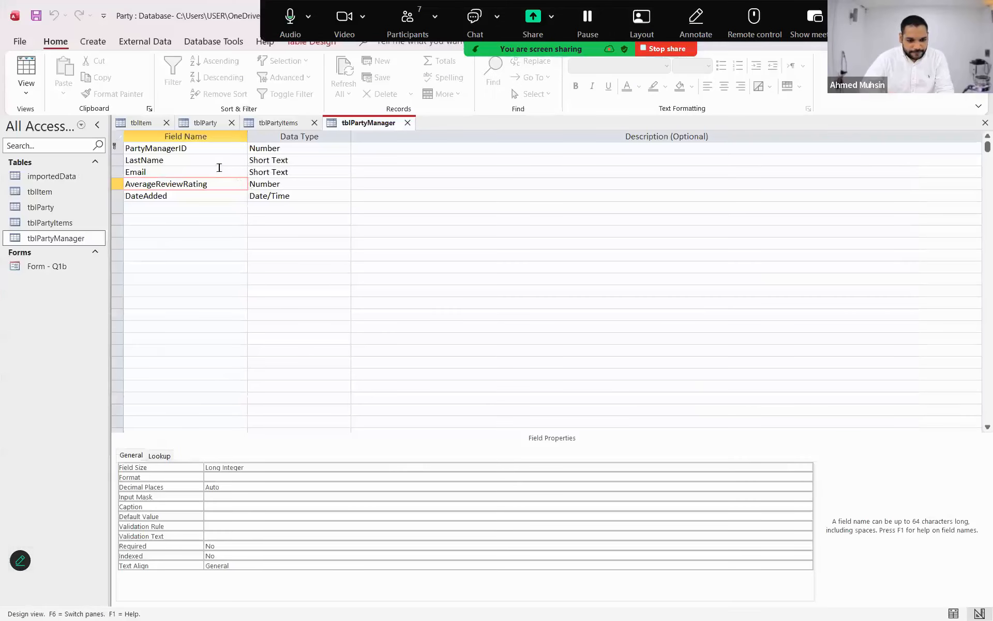
{"action": "left_click", "coordinate": [218, 160]}
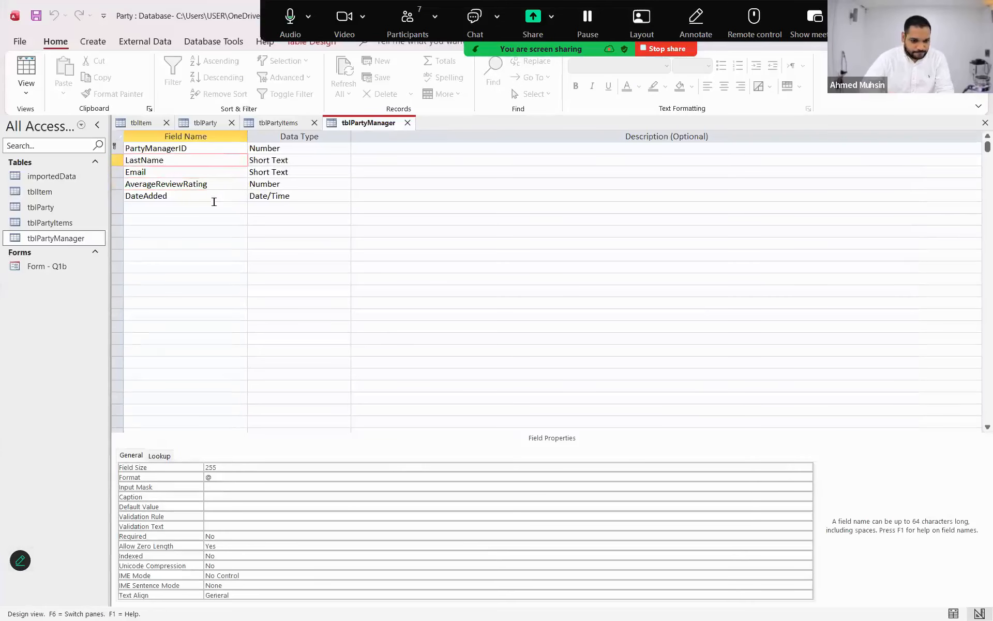
{"action": "left_click", "coordinate": [214, 195]}
{"action": "key", "text": "alt+Tab"}
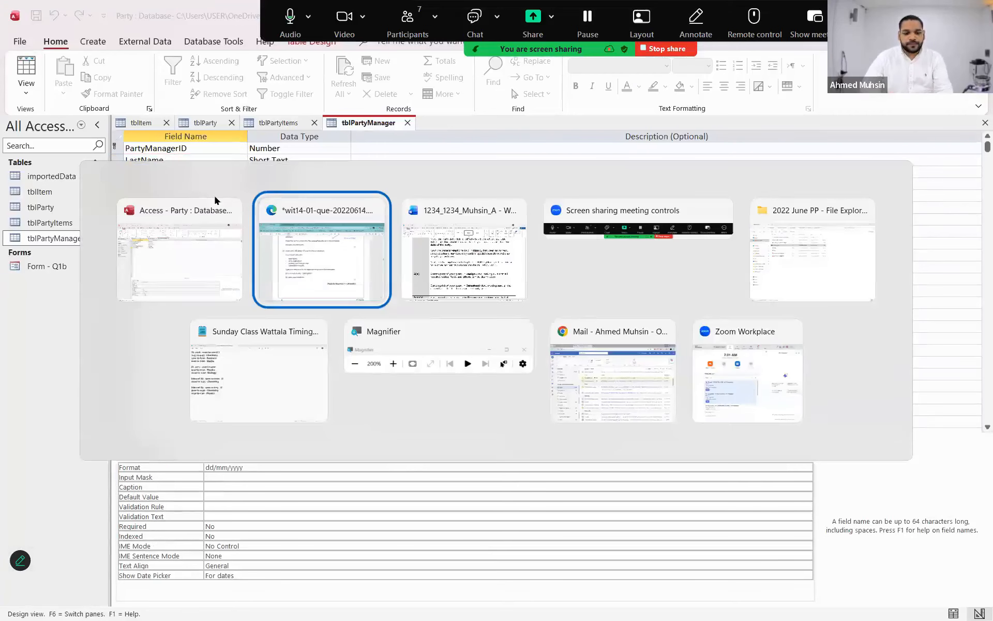
{"action": "key", "text": "alt+Tab"}
- Return to the Word answer and insert "and Date Added in tblPartyManager" after "tblParty" in the party date sentence, checking the field name in Access
{"action": "key", "text": "alt+Tab"}
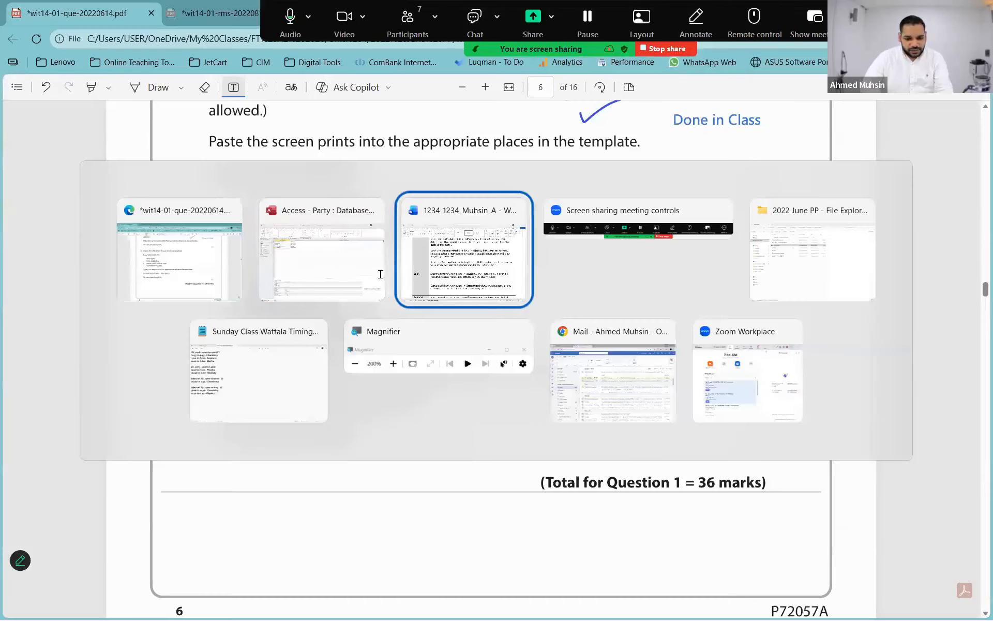
{"action": "scroll", "coordinate": [381, 279], "scroll_direction": "up", "scroll_amount": 1}
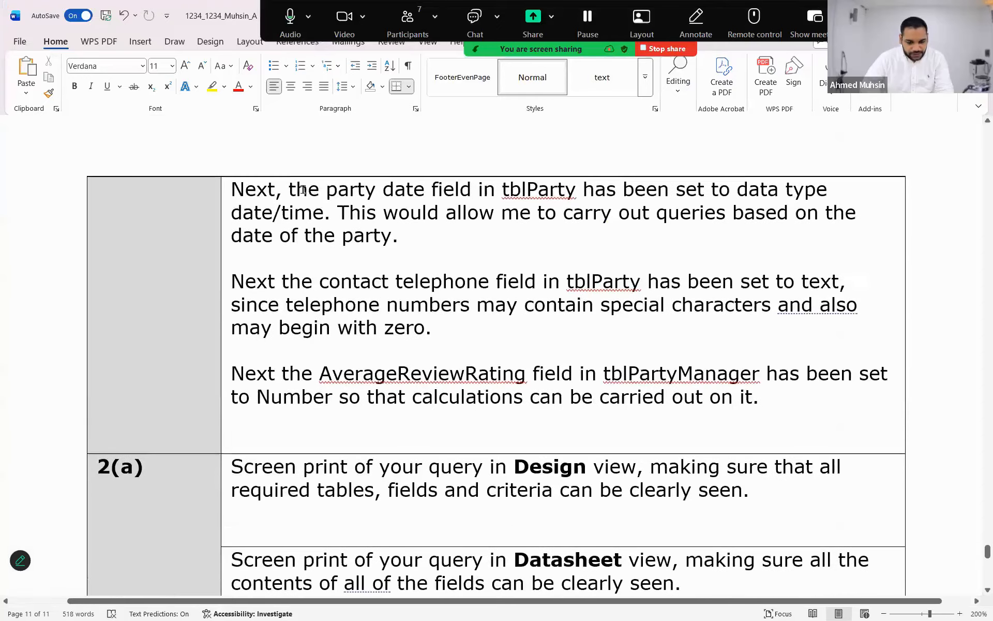
{"action": "left_click", "coordinate": [581, 195]}
{"action": "type", "text": "and"}
{"action": "key", "text": "alt+Tab"}
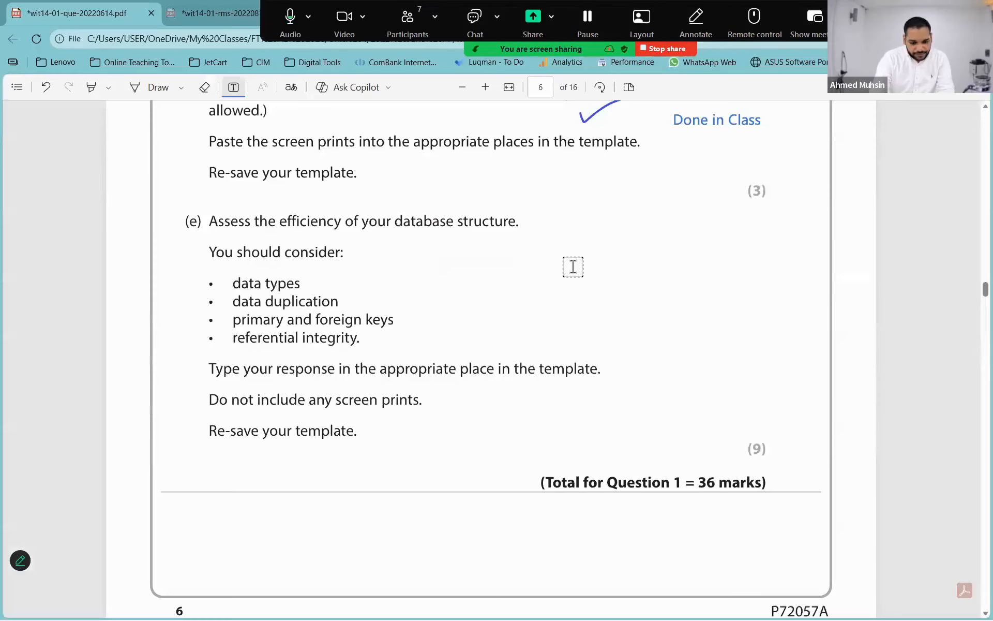
{"action": "key", "text": "alt+Tab"}
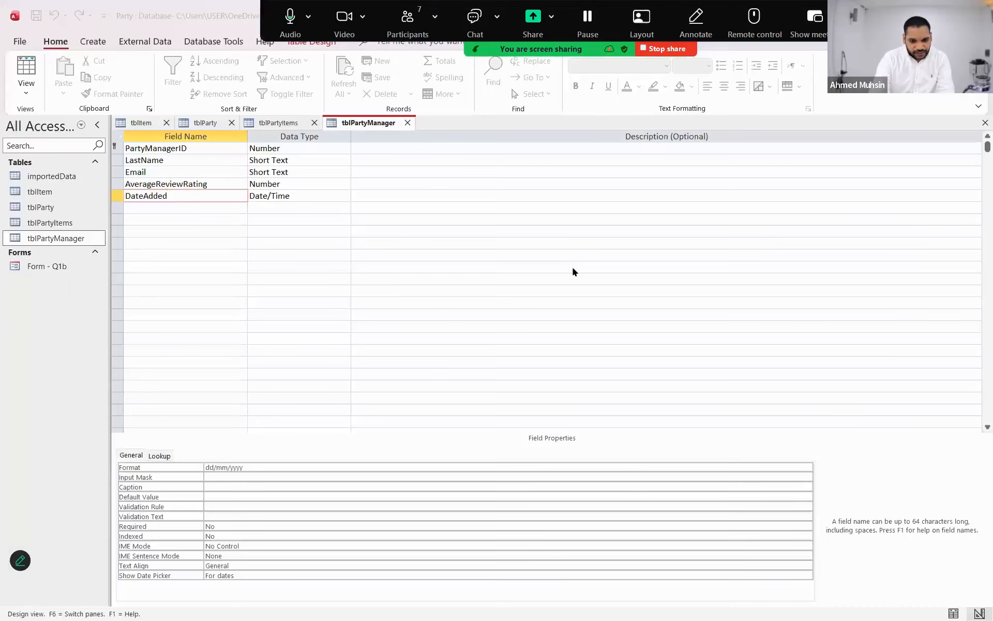
{"action": "key", "text": "alt+Tab"}
{"action": "key", "text": "alt+Tab"}
{"action": "type", "text": "Date Added"}
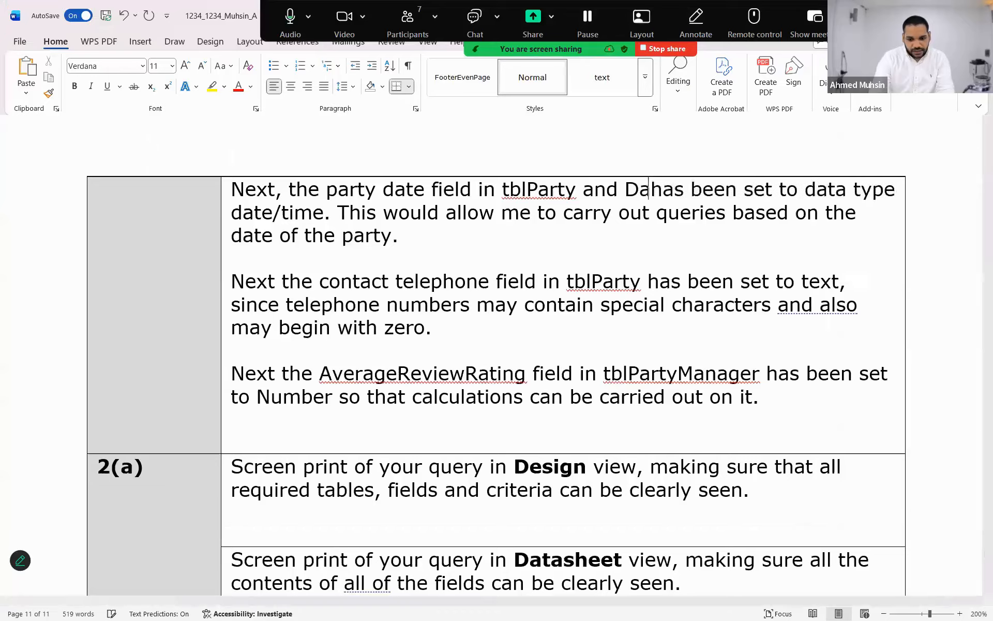
{"action": "type", "text": " in tblP"}
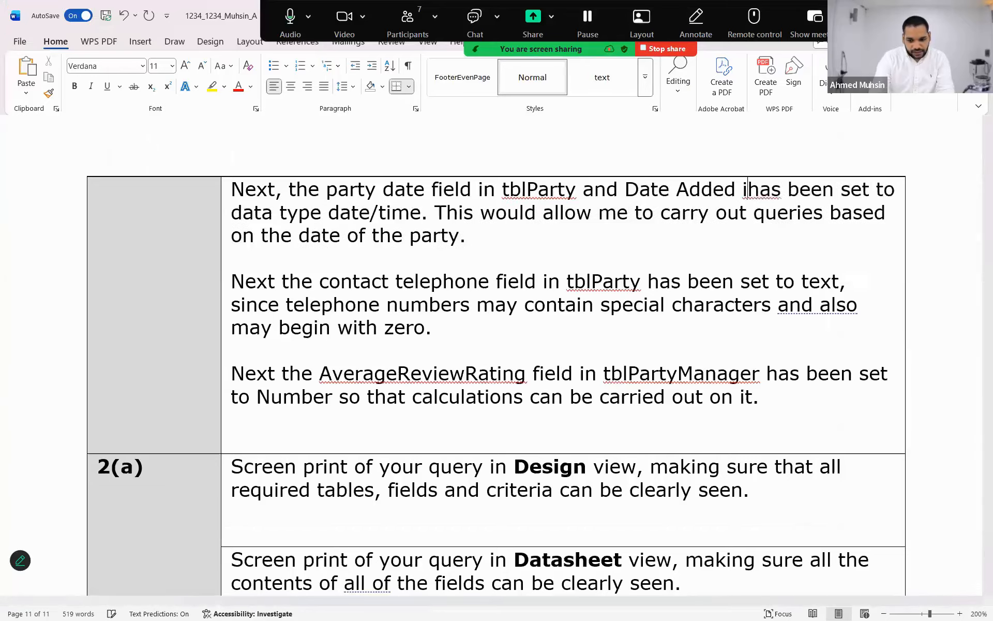
{"action": "type", "text": "artM"}
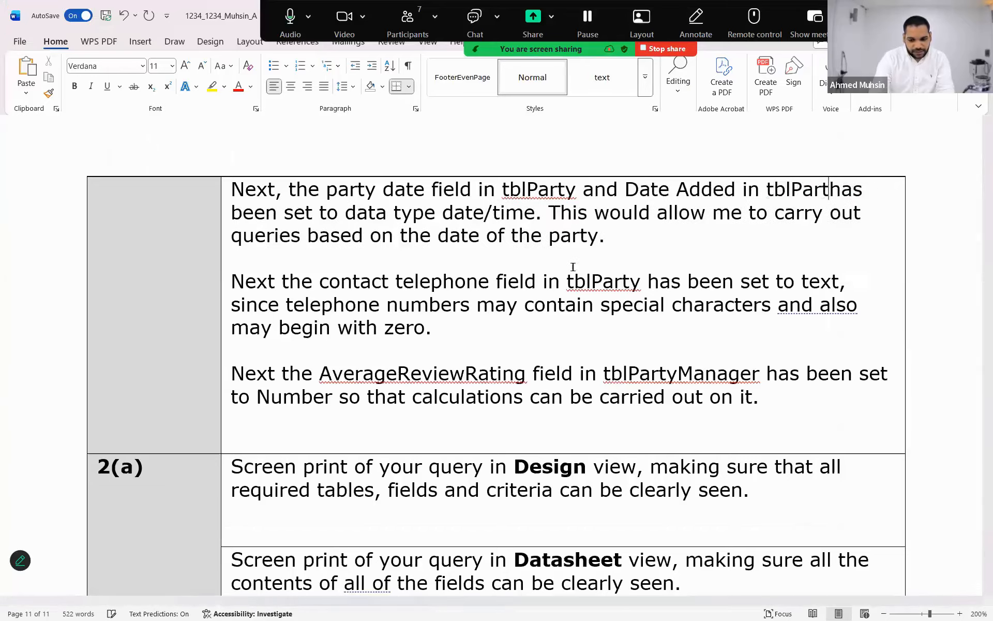
{"action": "key", "text": "BackSpace"}
{"action": "type", "text": "yManager"}
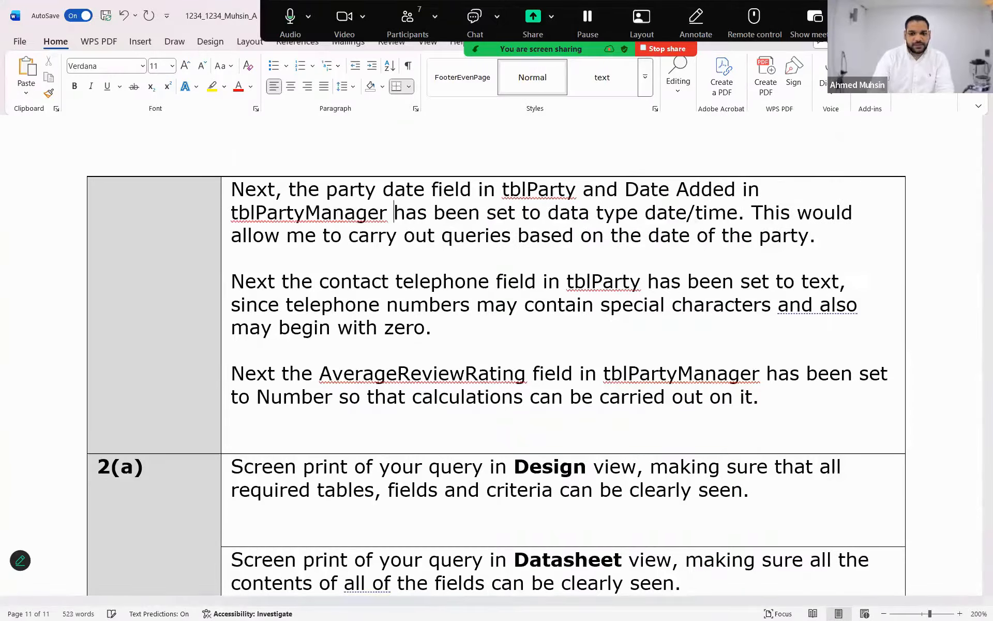
- Review the written data type paragraphs in Word against the points required by question 1(e) in the exam paper PDF
{"action": "scroll", "coordinate": [604, 292], "scroll_direction": "down", "scroll_amount": 2}
{"action": "scroll", "coordinate": [604, 292], "scroll_direction": "up", "scroll_amount": 2}
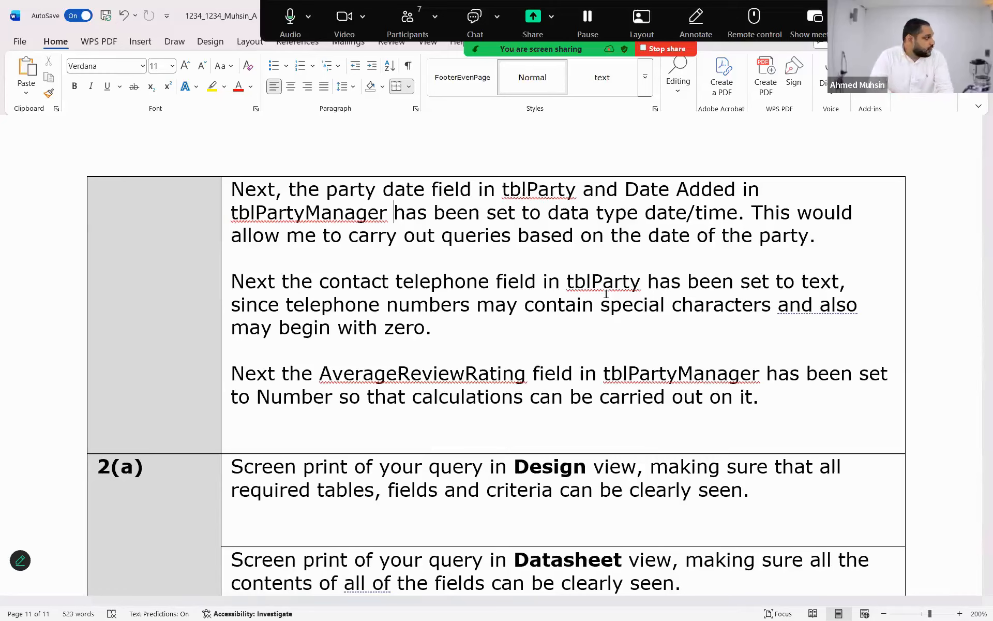
{"action": "key", "text": "alt+Tab"}
{"action": "key", "text": "Tab"}
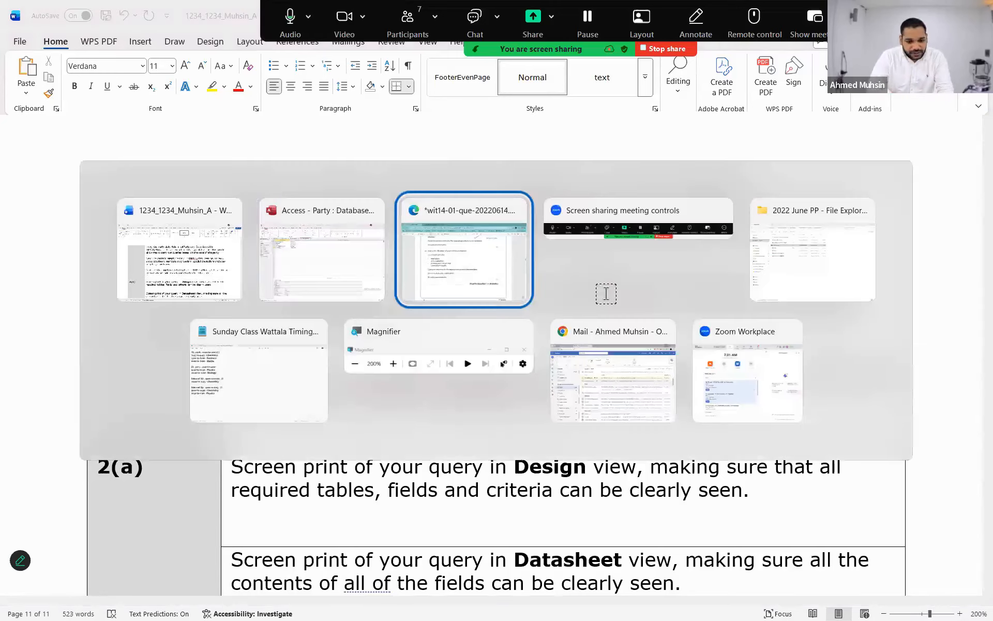
{"action": "key", "text": "alt+Tab"}
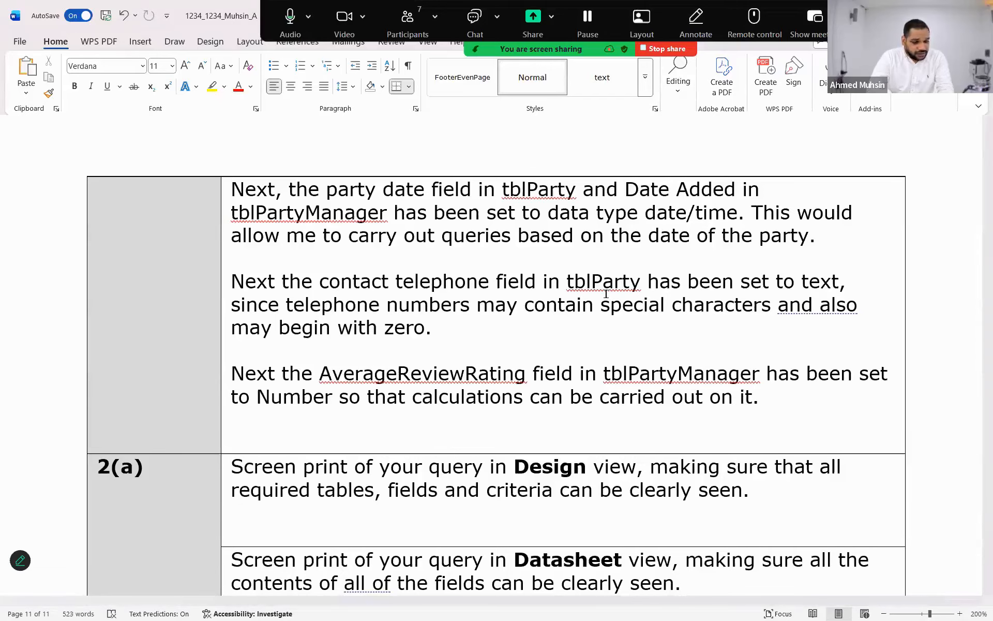
{"action": "key", "text": "alt+Tab"}
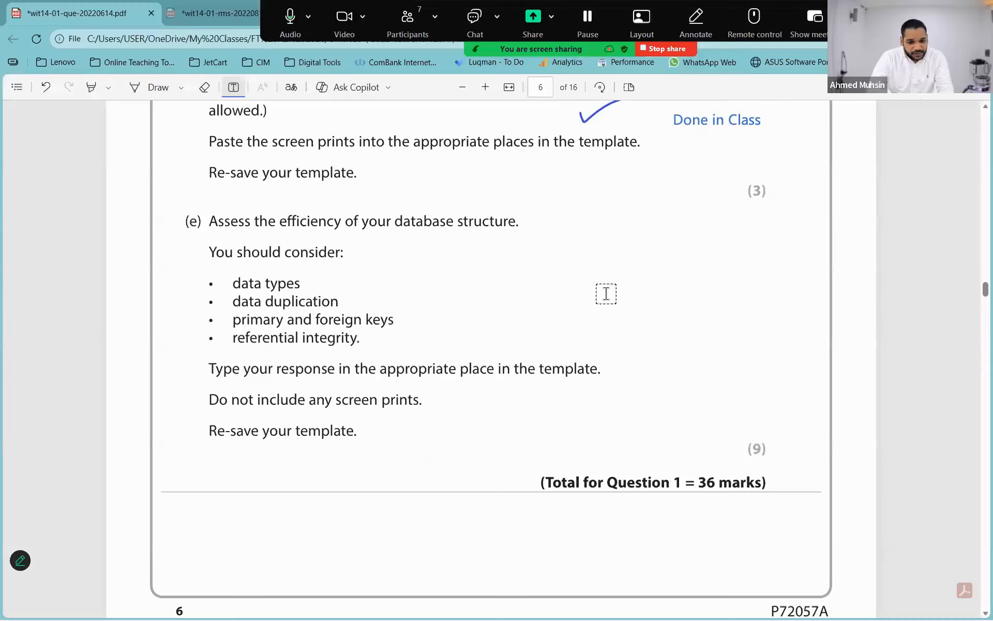
- Return to the Word answer and start a new paragraph below the AverageReviewRating sentence with "With regard to data duplication"
{"action": "key", "text": "alt+Tab"}
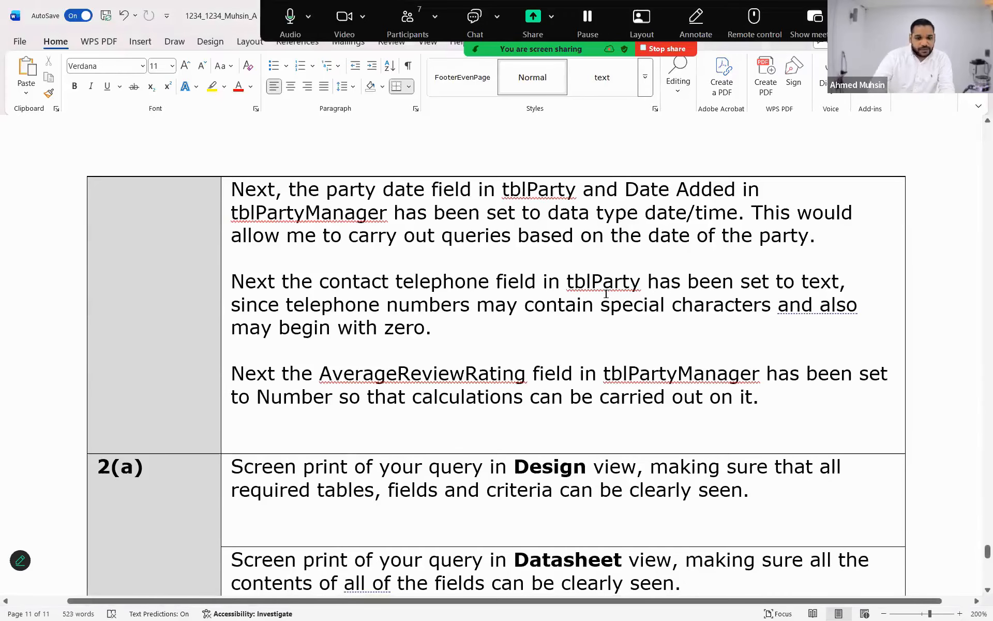
{"action": "scroll", "coordinate": [593, 288], "scroll_direction": "down", "scroll_amount": 1}
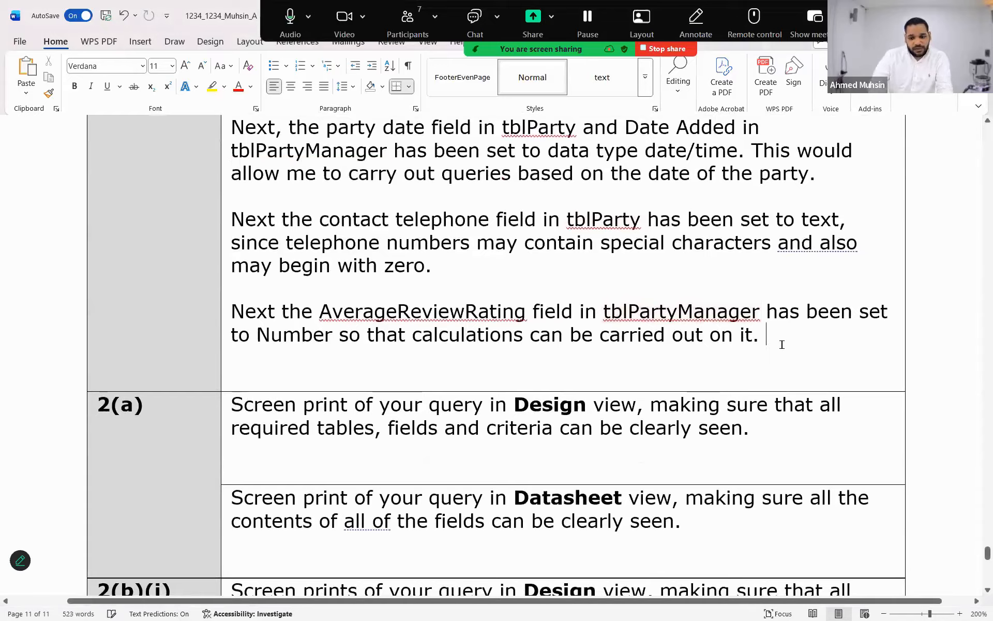
{"action": "type", "text": "With "}
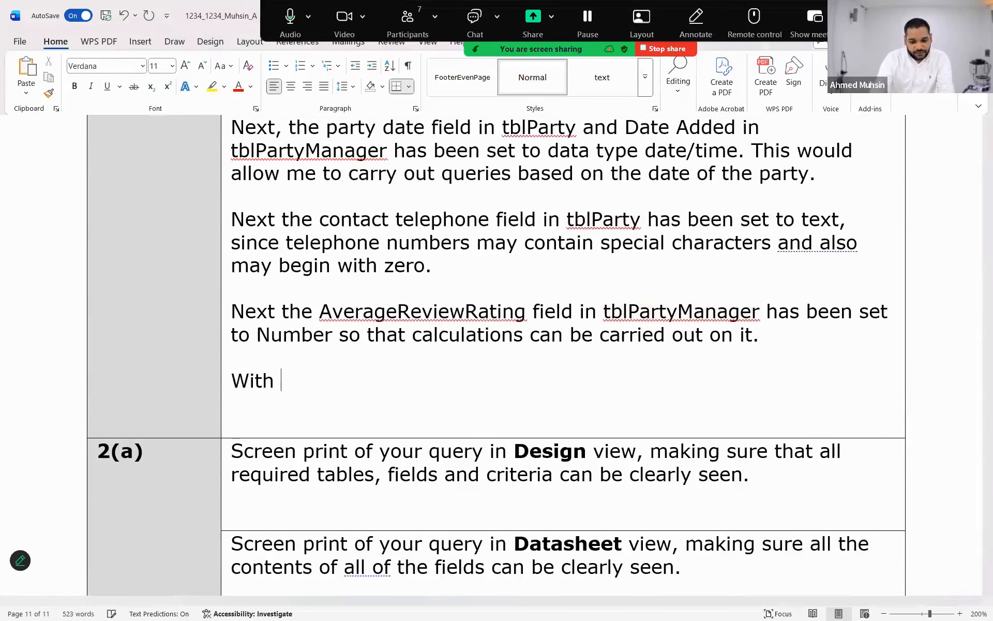
{"action": "type", "text": "regard to duata"}
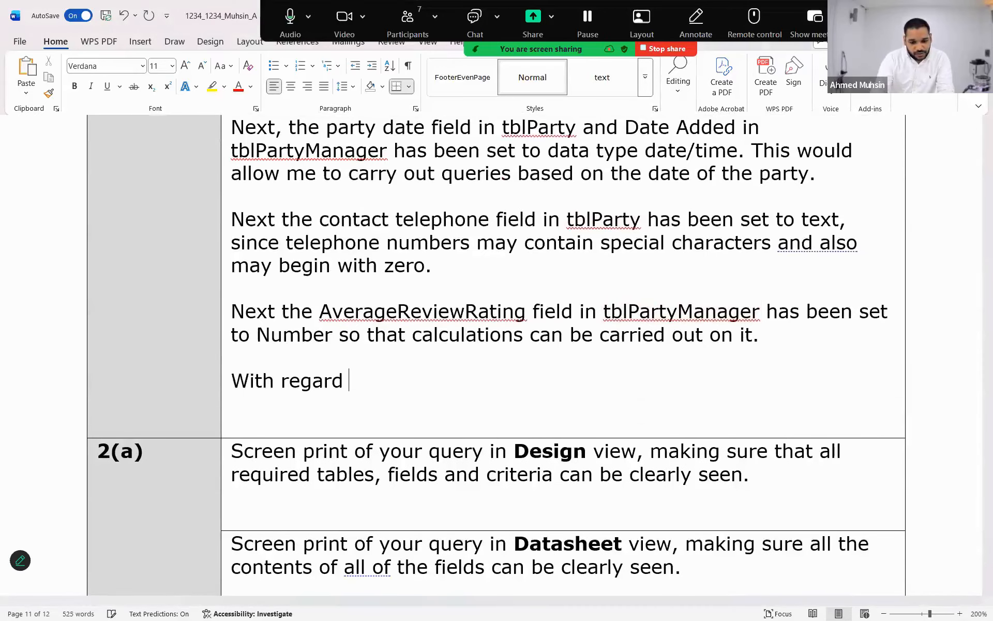
{"action": "key", "text": "BackSpace"}
{"action": "key", "text": "BackSpace"}
{"action": "key", "text": "BackSpace"}
{"action": "key", "text": "BackSpace"}
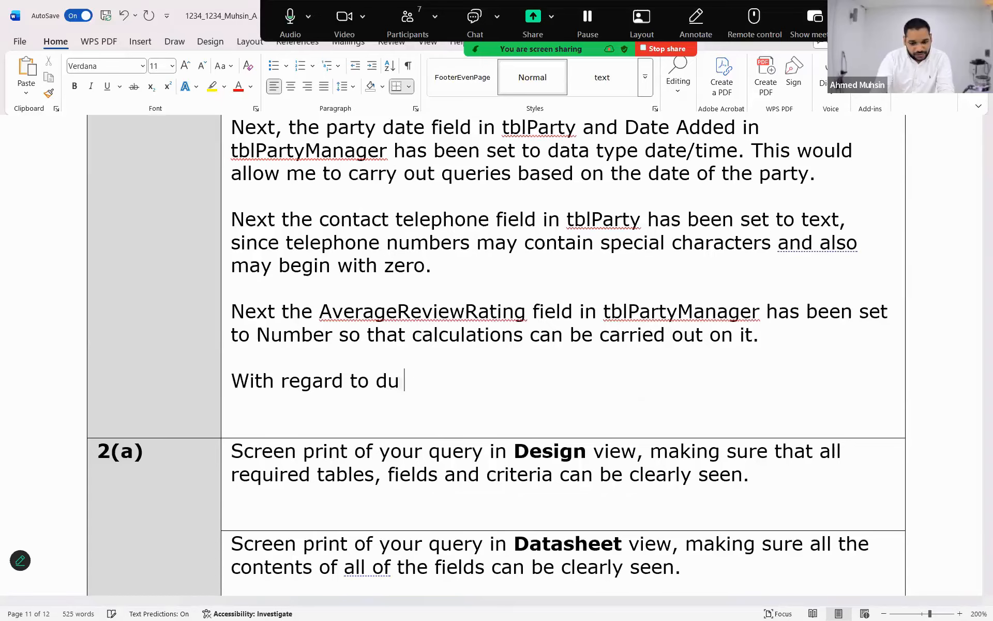
{"action": "type", "text": "ata duplication"}
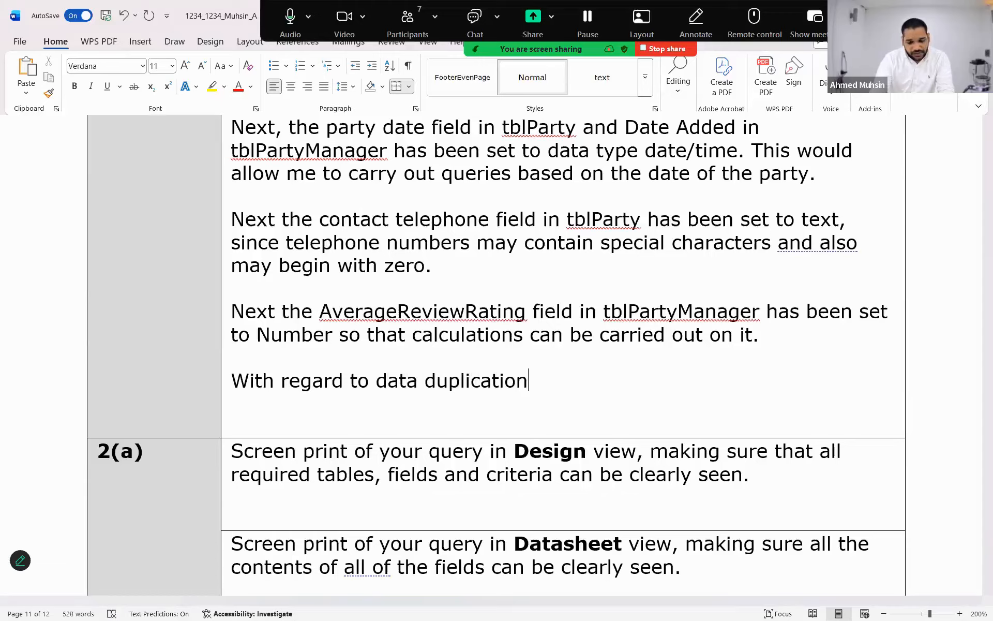
- Complete the data duplication sentence with ", tables have been linked to each other to prevent data duplication from taking place."
{"action": "type", "text": ", tables have"}
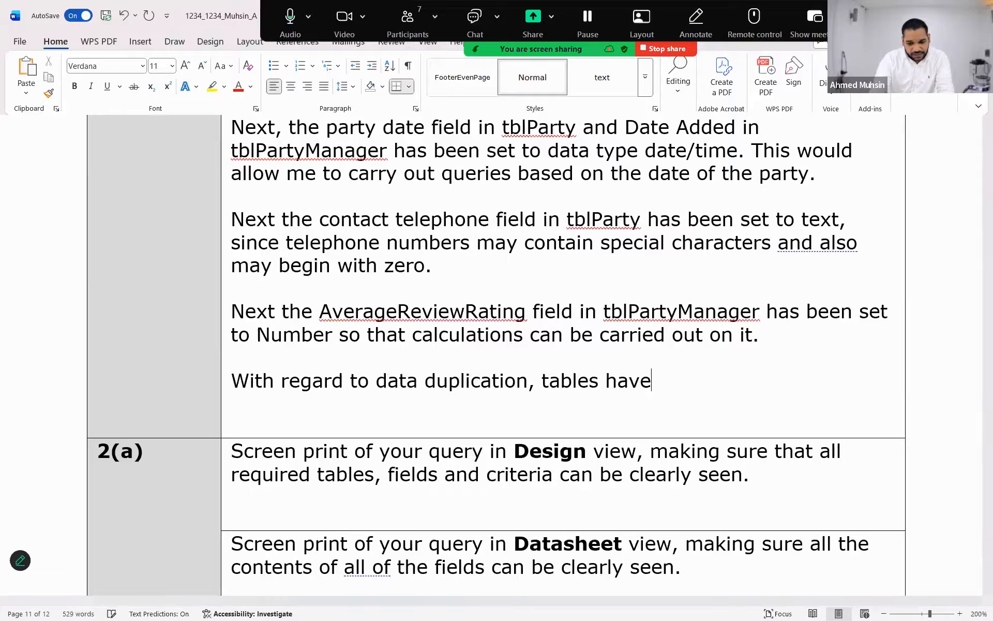
{"action": "type", "text": " been linke"}
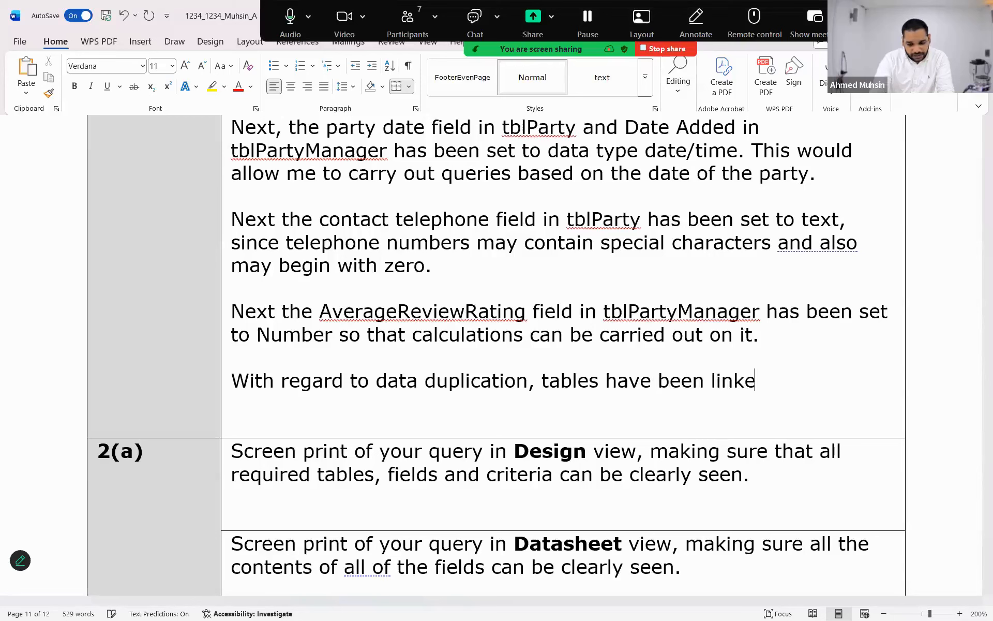
{"action": "type", "text": "d to each other"}
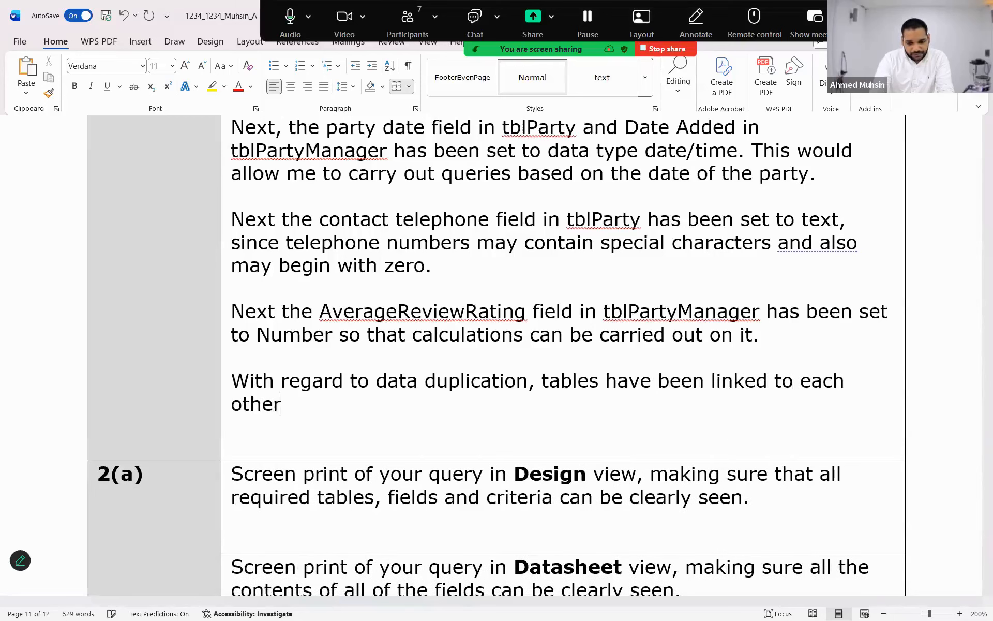
{"action": "type", "text": " to prevent"}
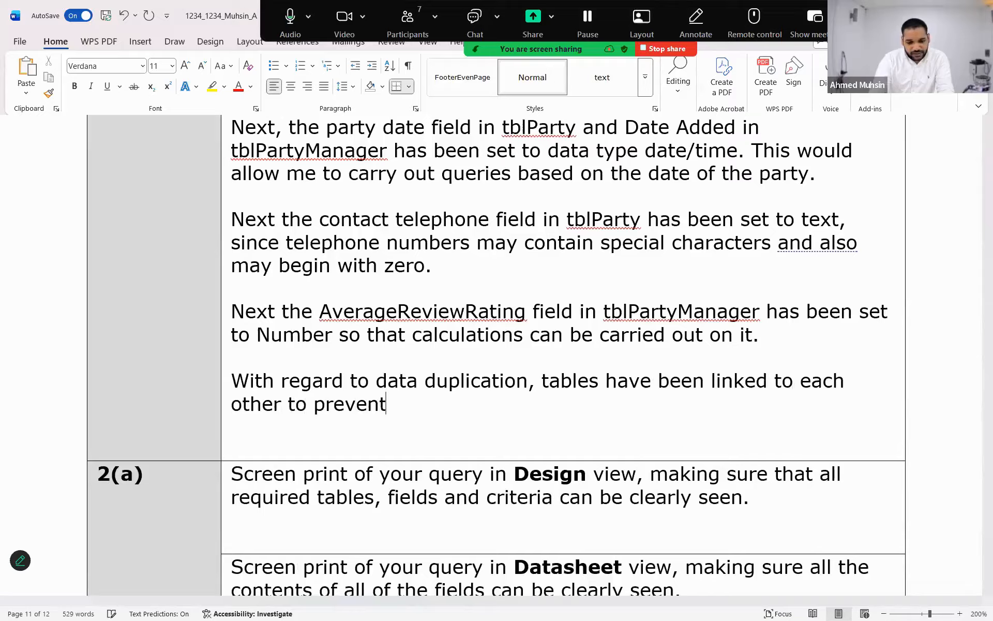
{"action": "type", "text": " data duploicat"}
{"action": "key", "text": "BackSpace"}
{"action": "key", "text": "BackSpace"}
{"action": "key", "text": "BackSpace"}
{"action": "key", "text": "BackSpace"}
{"action": "key", "text": "BackSpace"}
{"action": "type", "text": "ion f"}
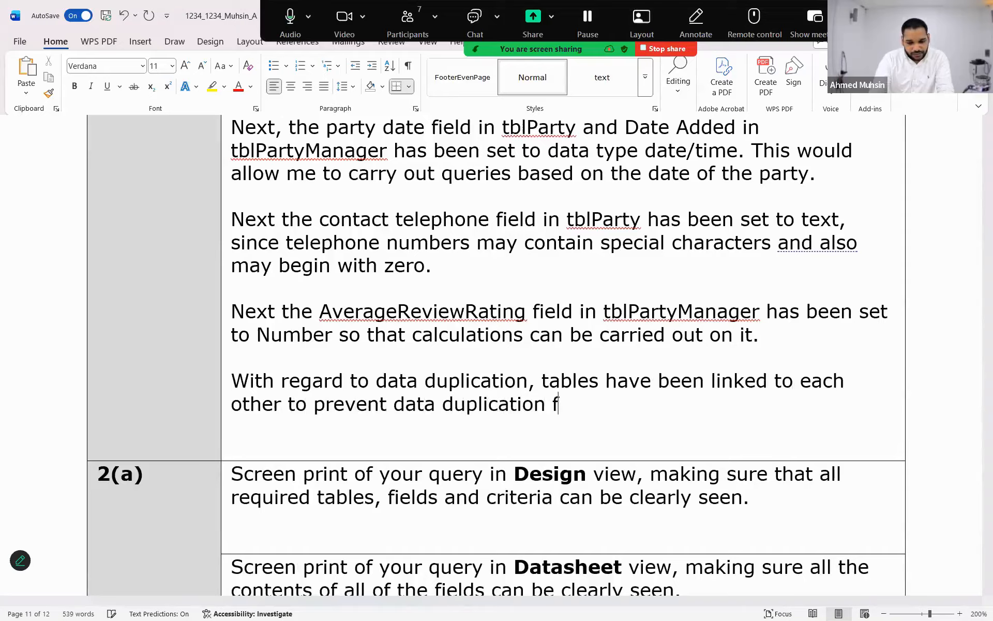
{"action": "type", "text": "rom taking place."}
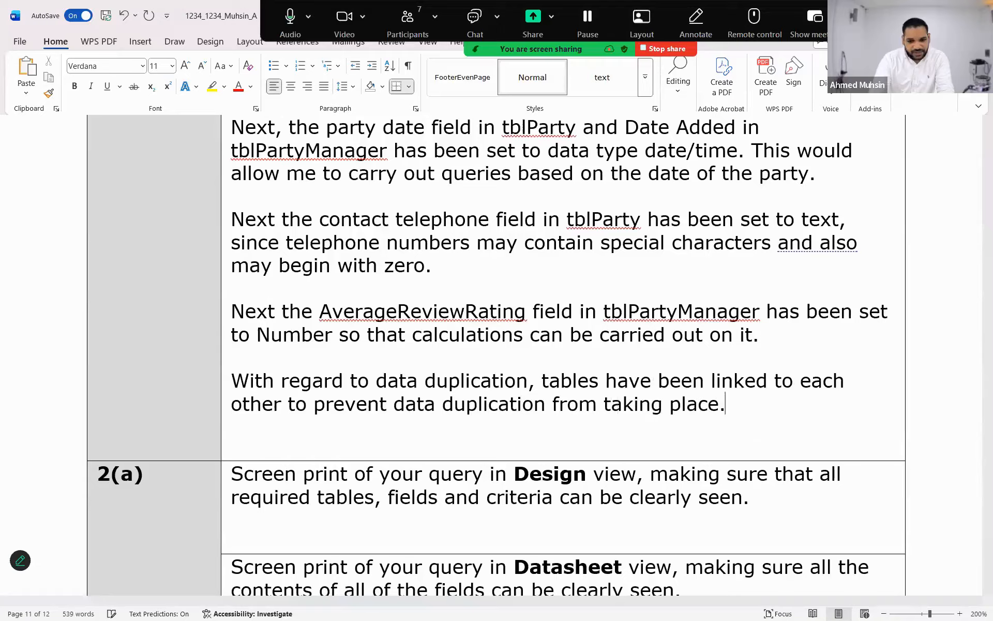
- Add the example "Ex: when connecting a Manager to a Party, we only mention the manager ID" to the data duplication paragraph
{"action": "type", "text": " Ex:"}
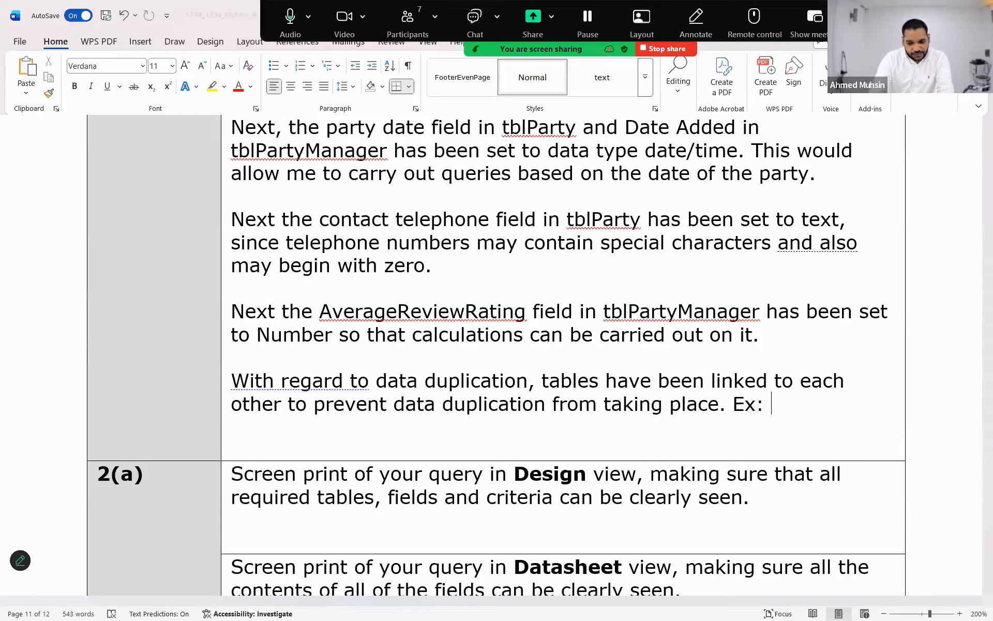
{"action": "type", "text": " when connecting"}
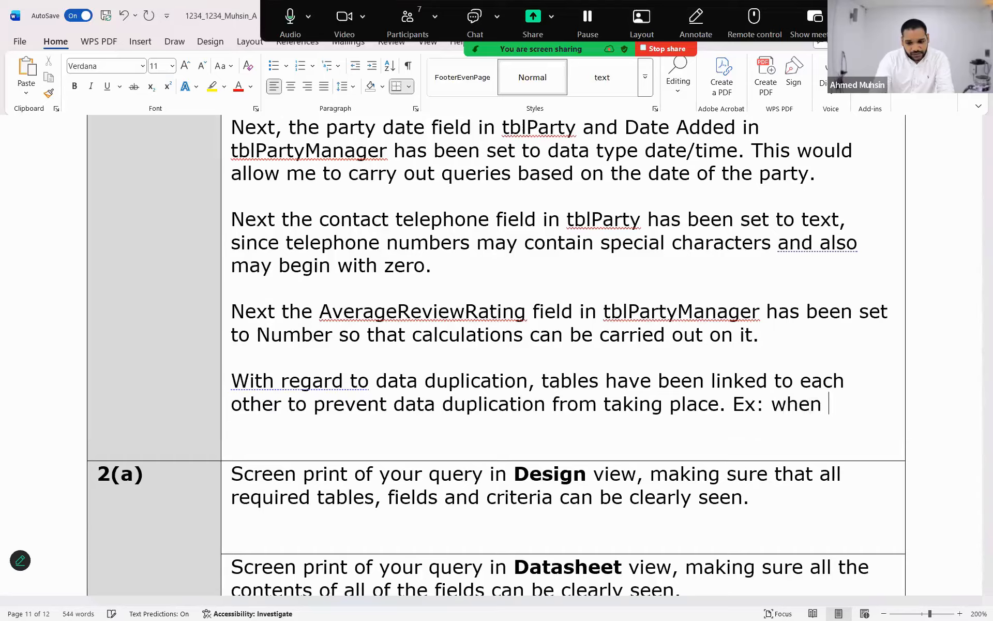
{"action": "type", "text": " a"}
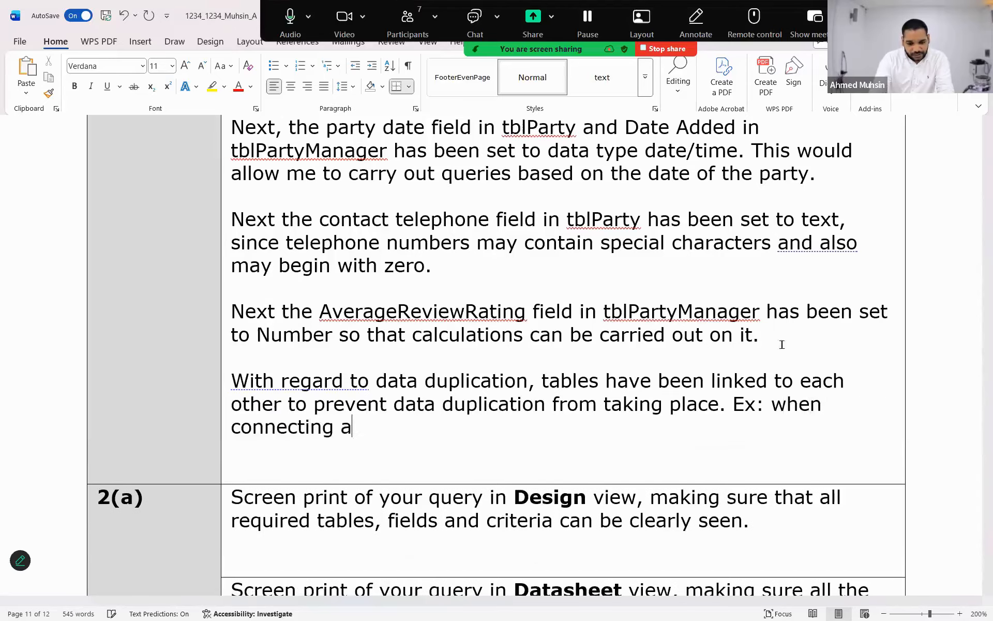
{"action": "type", "text": " Manager to a "}
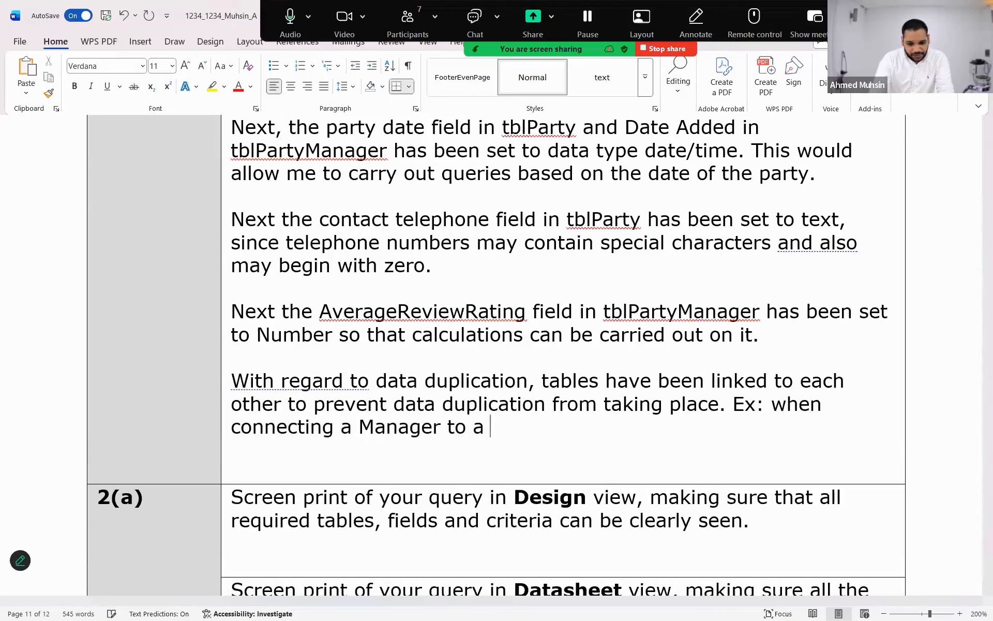
{"action": "type", "text": "Party, we"}
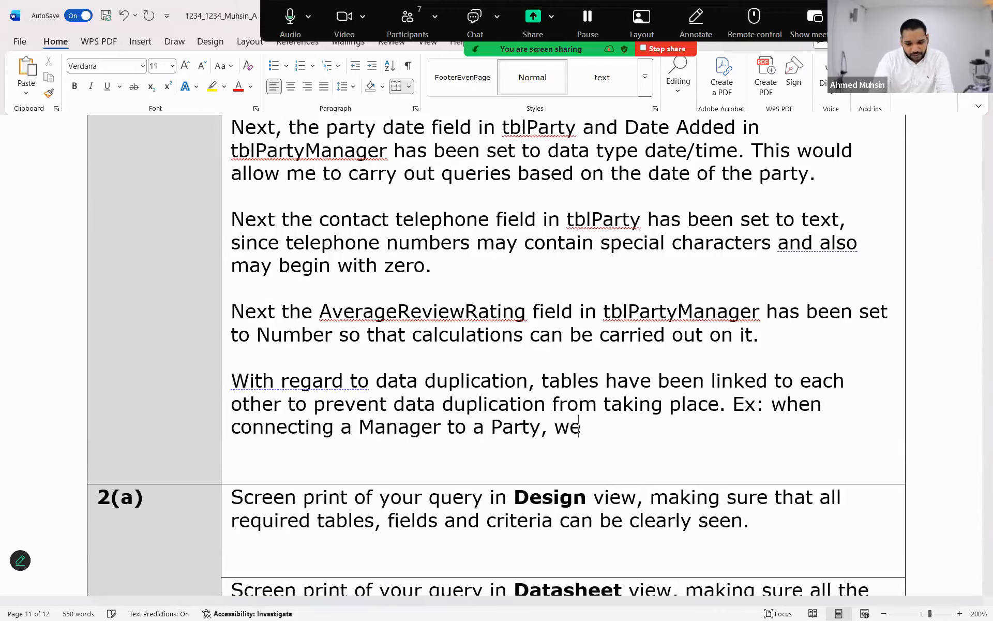
{"action": "type", "text": " only mention t"}
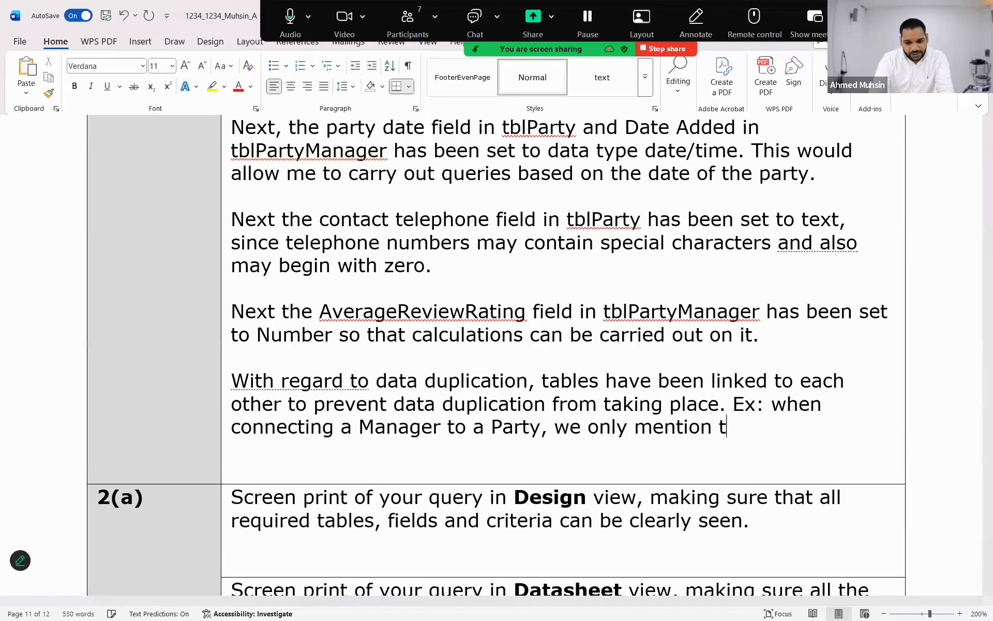
{"action": "type", "text": "he manager "}
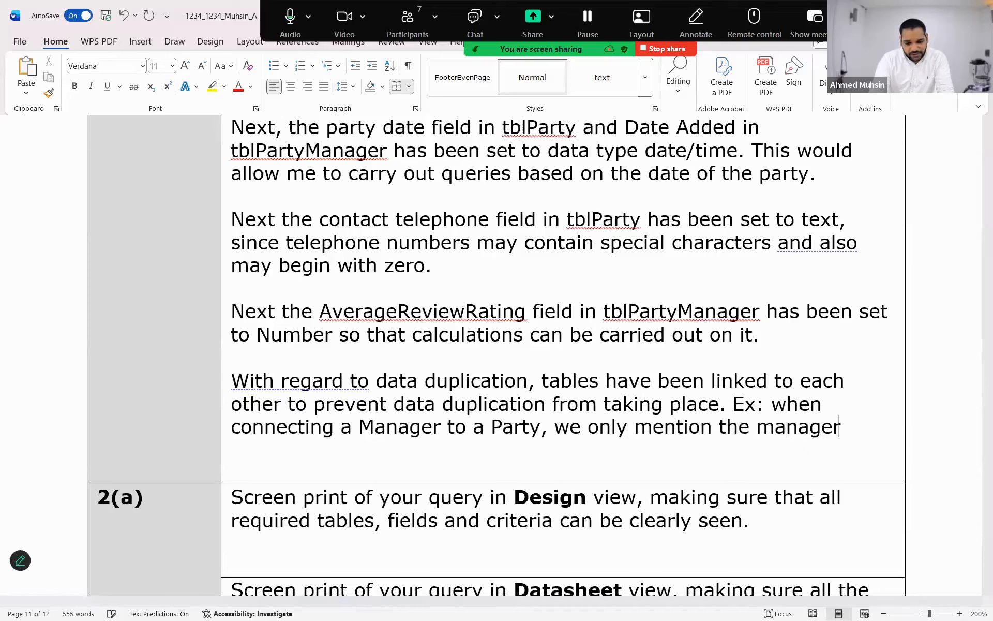
{"action": "type", "text": "ID "}
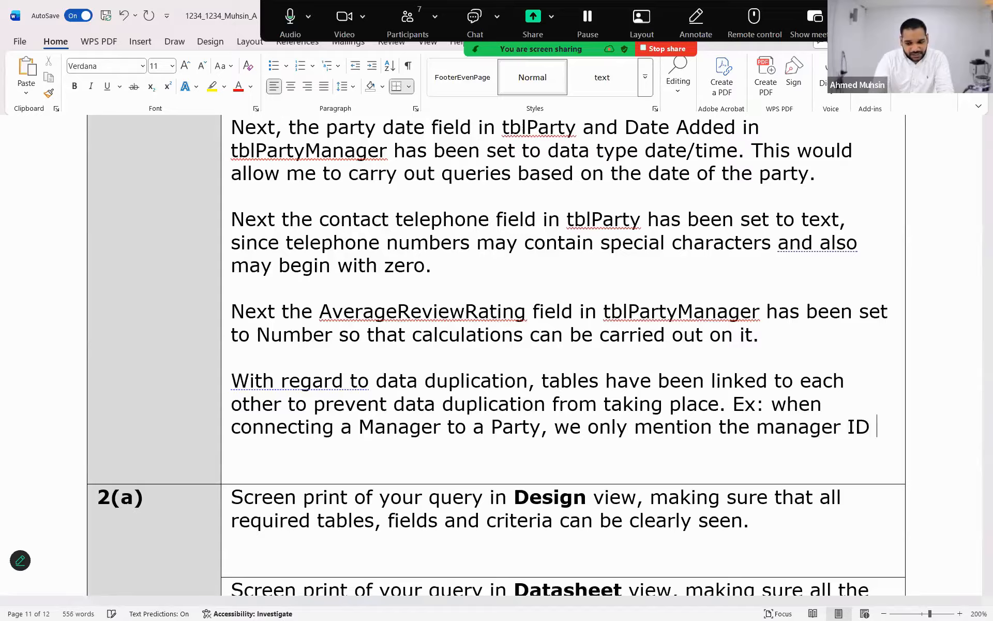
- Finish the manager ID example with the reason "since tblManager and tblParty have a one-to-many relationship."
{"action": "type", "text": "since the"}
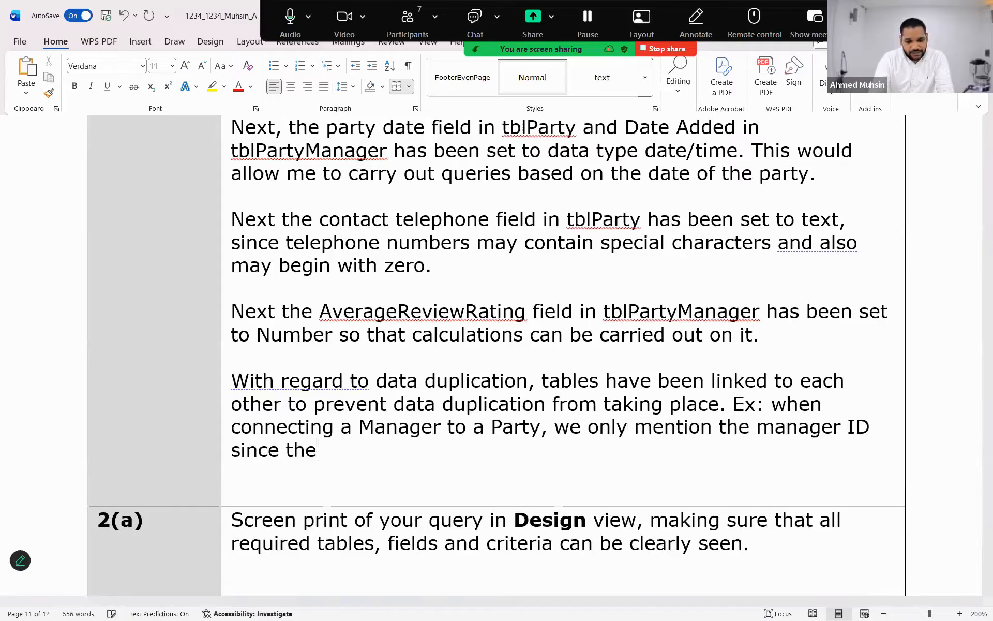
{"action": "type", "text": " Party"}
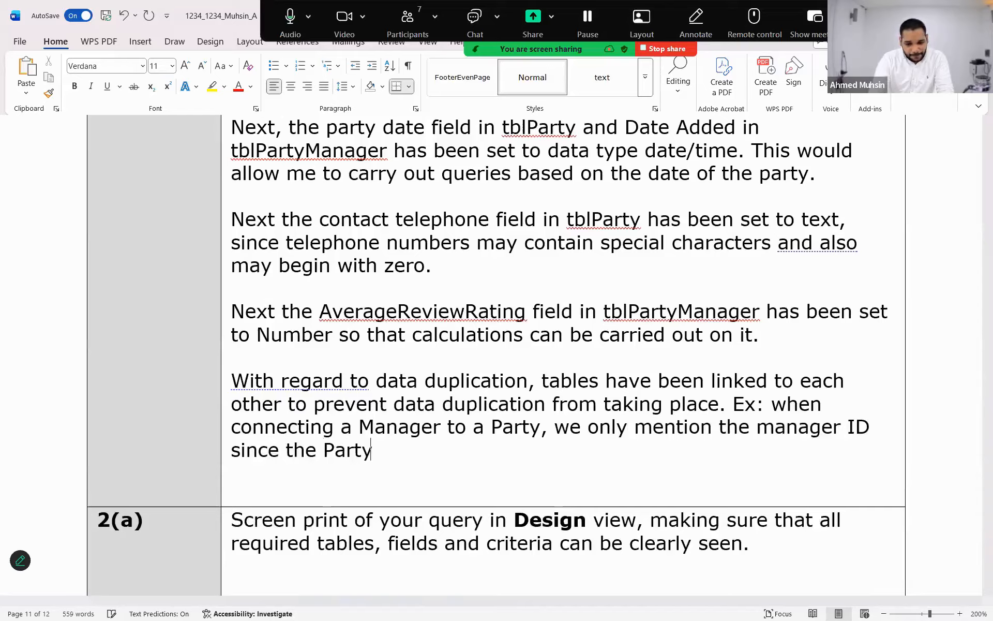
{"action": "key", "text": "BackSpace"}
{"action": "key", "text": "BackSpace"}
{"action": "key", "text": "BackSpace"}
{"action": "key", "text": "BackSpace"}
{"action": "key", "text": "BackSpace"}
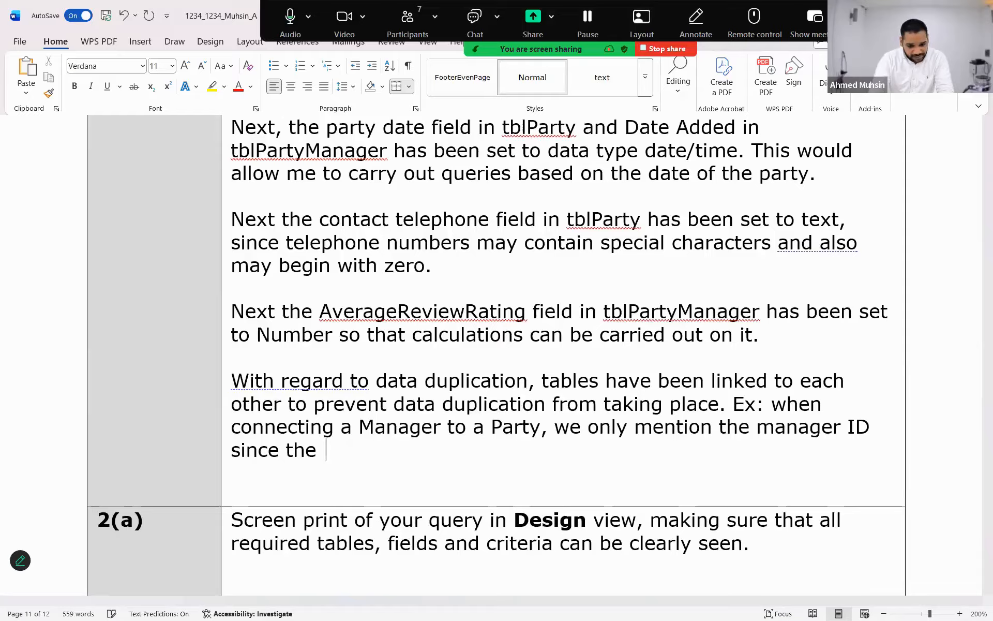
{"action": "type", "text": "t"}
{"action": "key", "text": "BackSpace"}
{"action": "key", "text": "BackSpace"}
{"action": "key", "text": "BackSpace"}
{"action": "key", "text": "BackSpace"}
{"action": "key", "text": "BackSpace"}
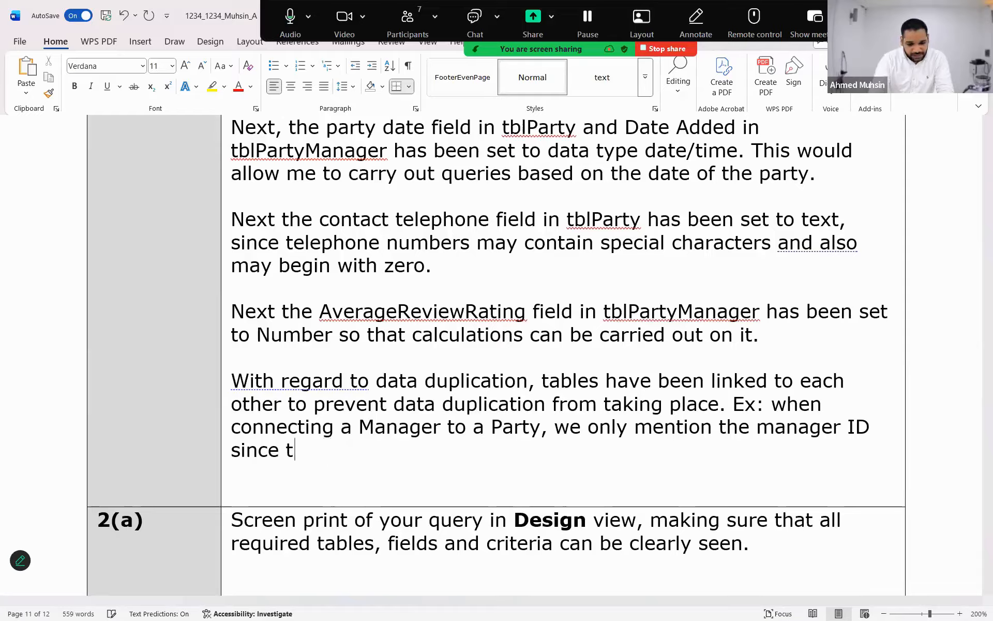
{"action": "type", "text": "tblMana"}
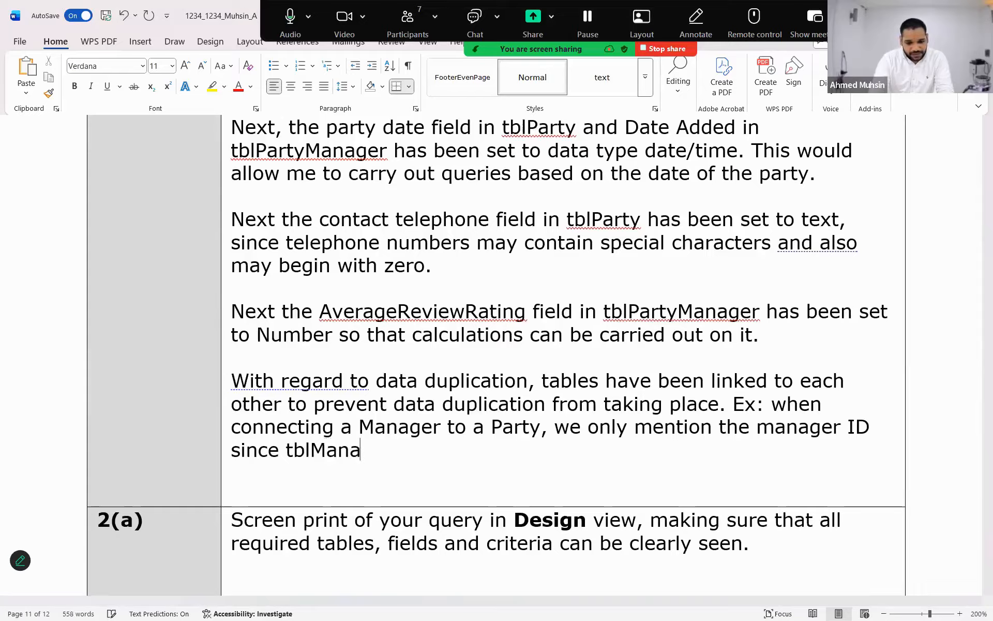
{"action": "type", "text": "ger and tb"}
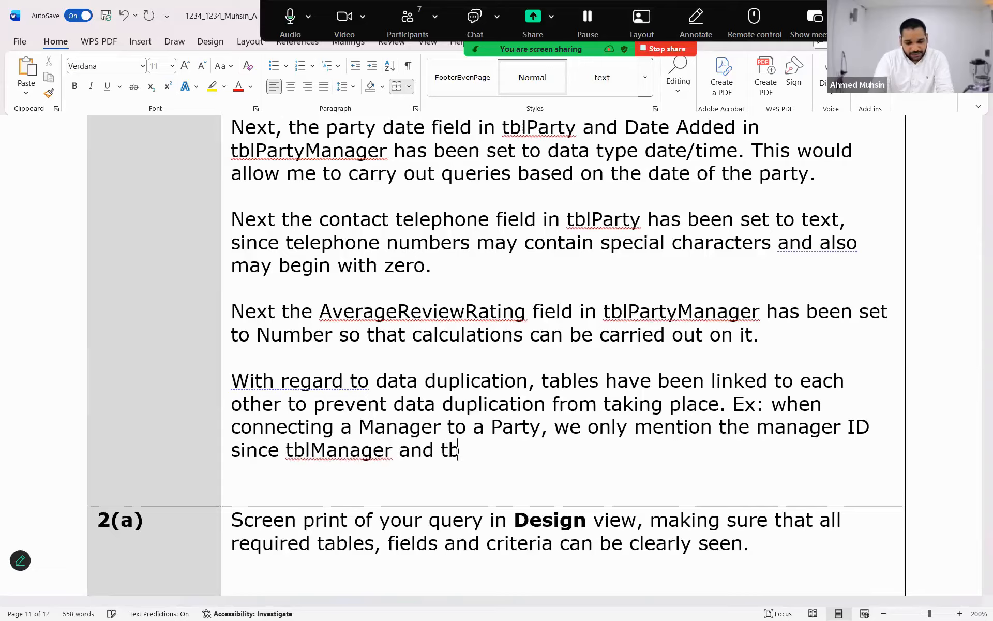
{"action": "type", "text": "lParty "}
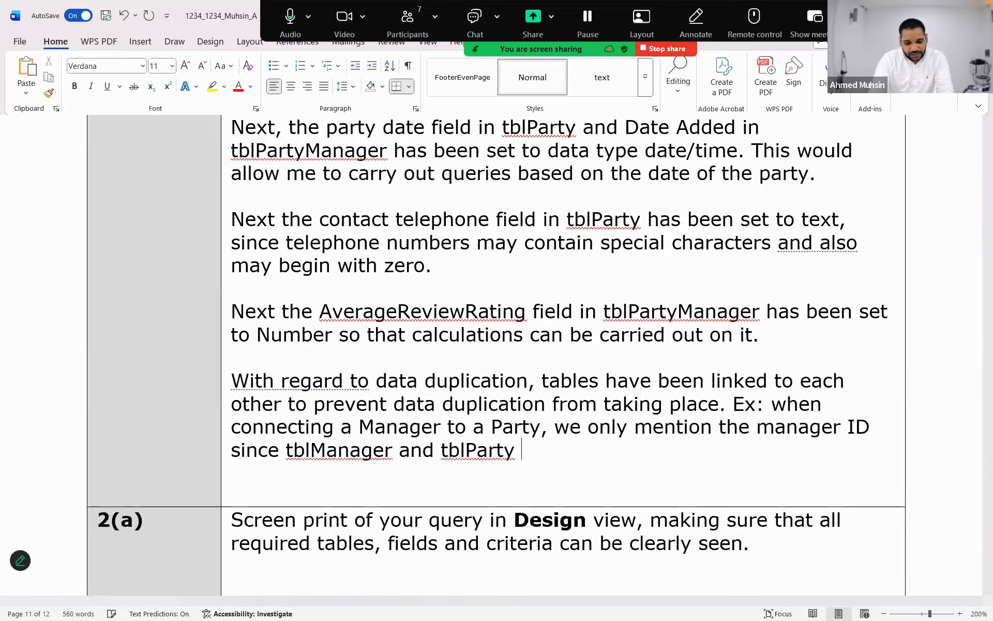
{"action": "type", "text": "have a one-to"}
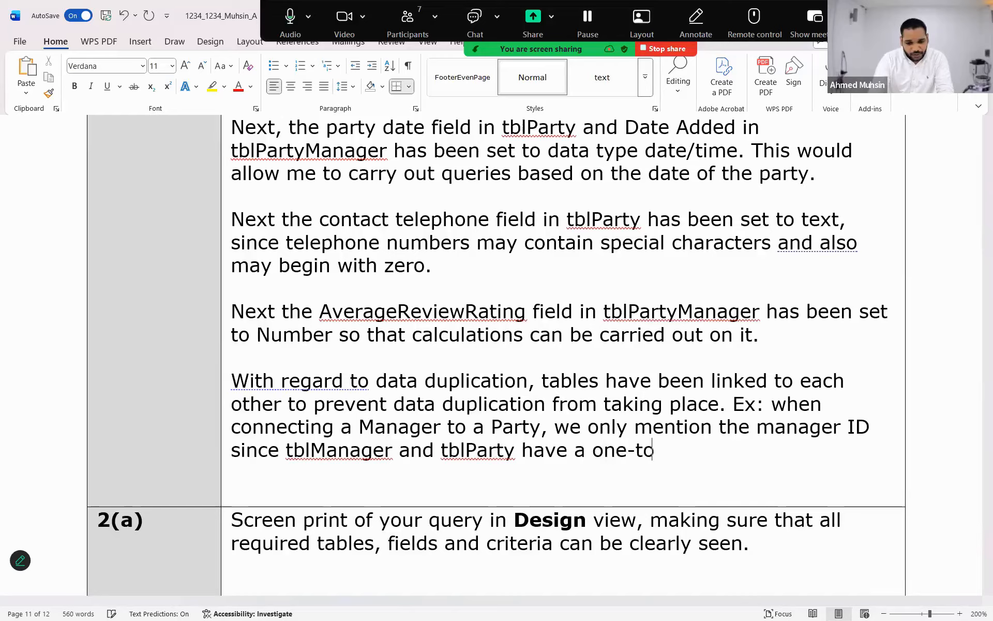
{"action": "type", "text": "-many rel"}
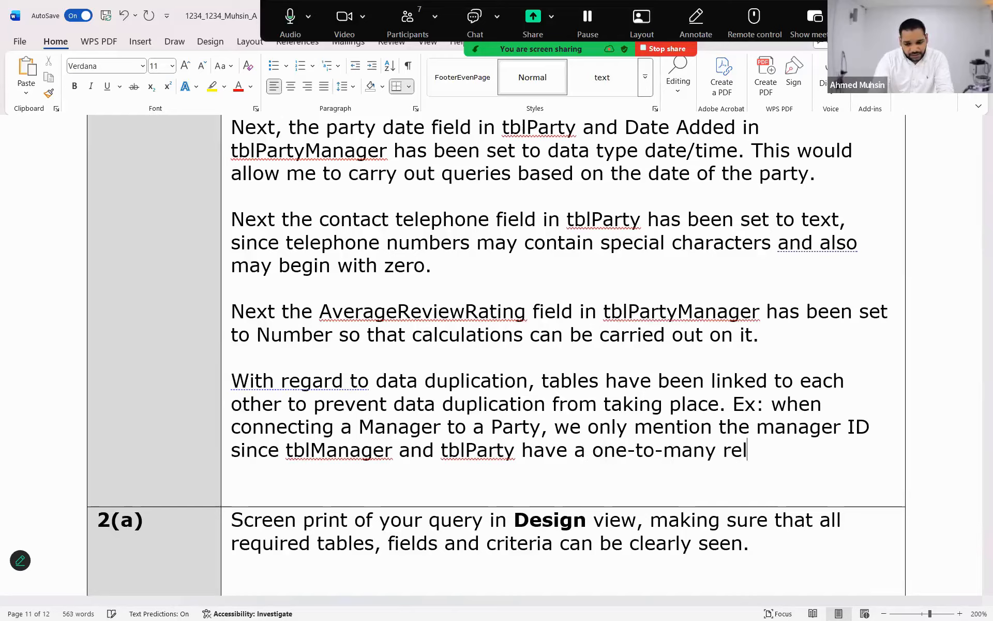
{"action": "type", "text": "ationship."}
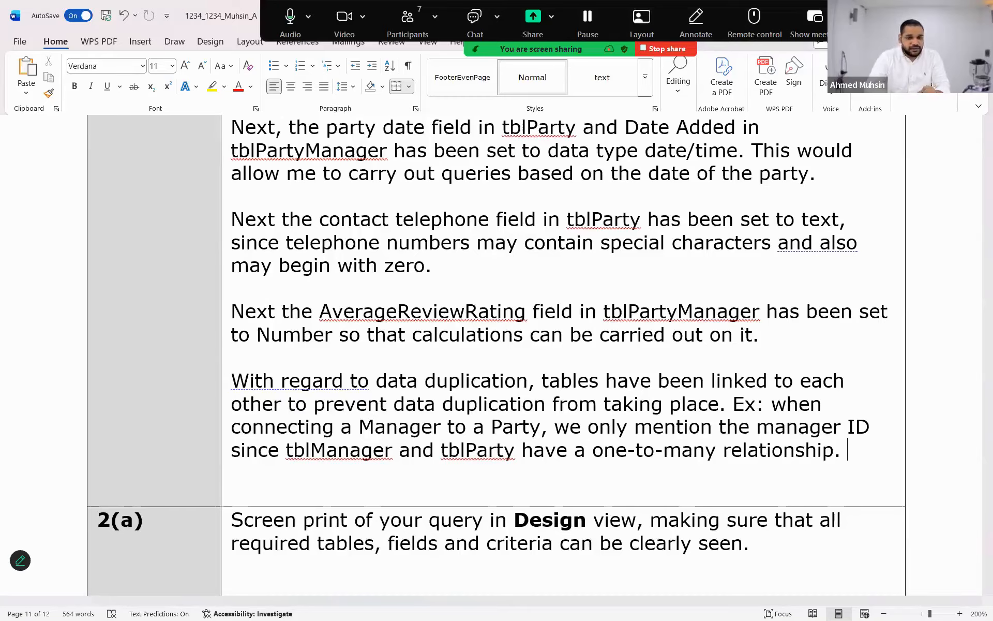
- Start a new paragraph below the data duplication paragraph with "With regard to Primary Key and Foreign Keys"
{"action": "scroll", "coordinate": [770, 259], "scroll_direction": "down", "scroll_amount": 3}
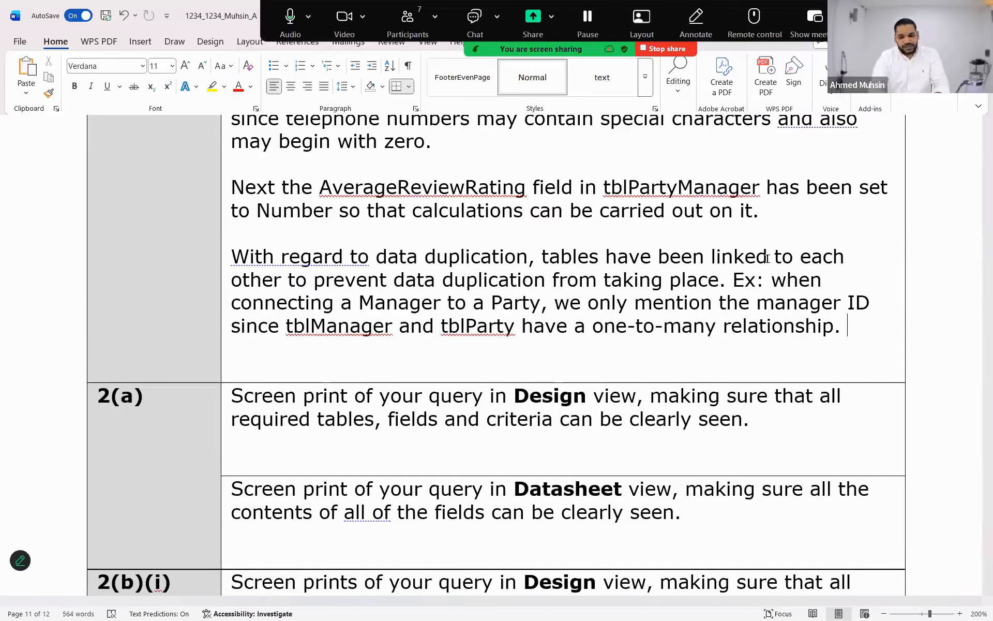
{"action": "key", "text": "Return"}
{"action": "key", "text": "Return"}
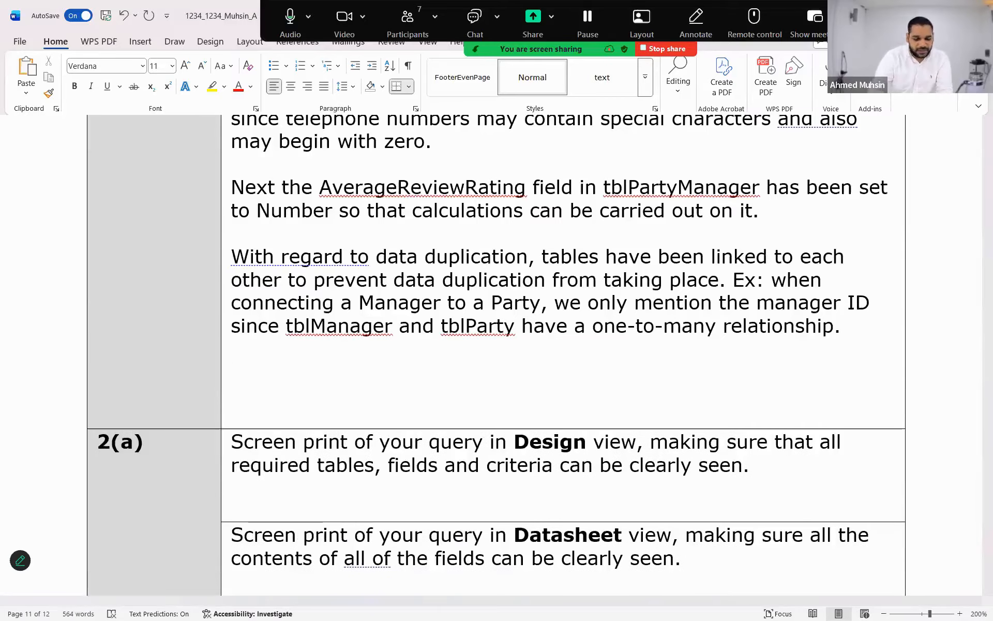
{"action": "type", "text": "N"}
{"action": "key", "text": "BackSpace"}
{"action": "type", "text": "With reafrd"}
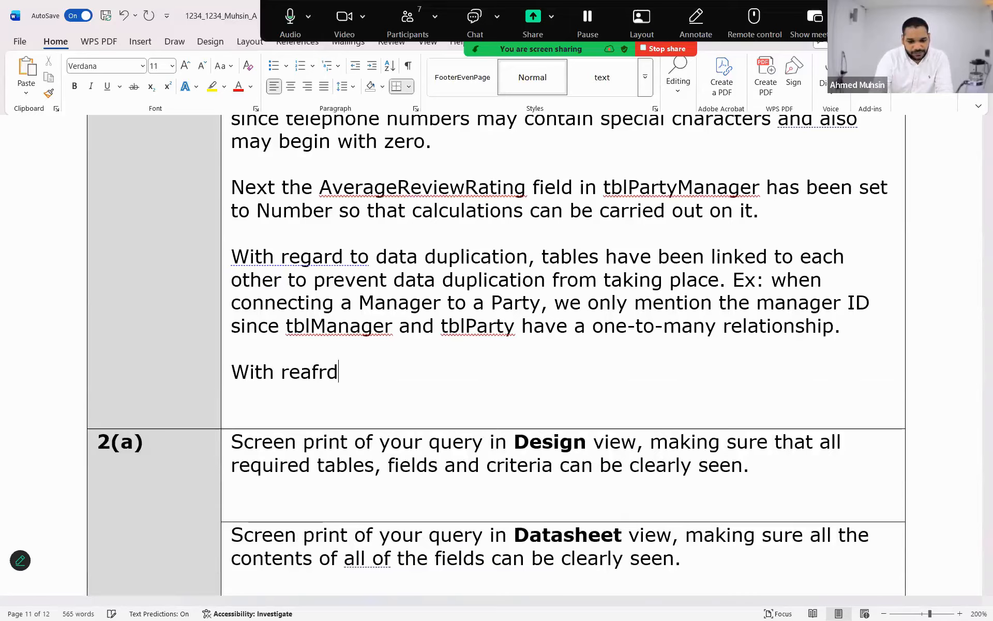
{"action": "key", "text": "BackSpace"}
{"action": "key", "text": "BackSpace"}
{"action": "key", "text": "BackSpace"}
{"action": "key", "text": "BackSpace"}
{"action": "type", "text": "gra"}
{"action": "key", "text": "BackSpace"}
{"action": "key", "text": "BackSpace"}
{"action": "type", "text": "ard to"}
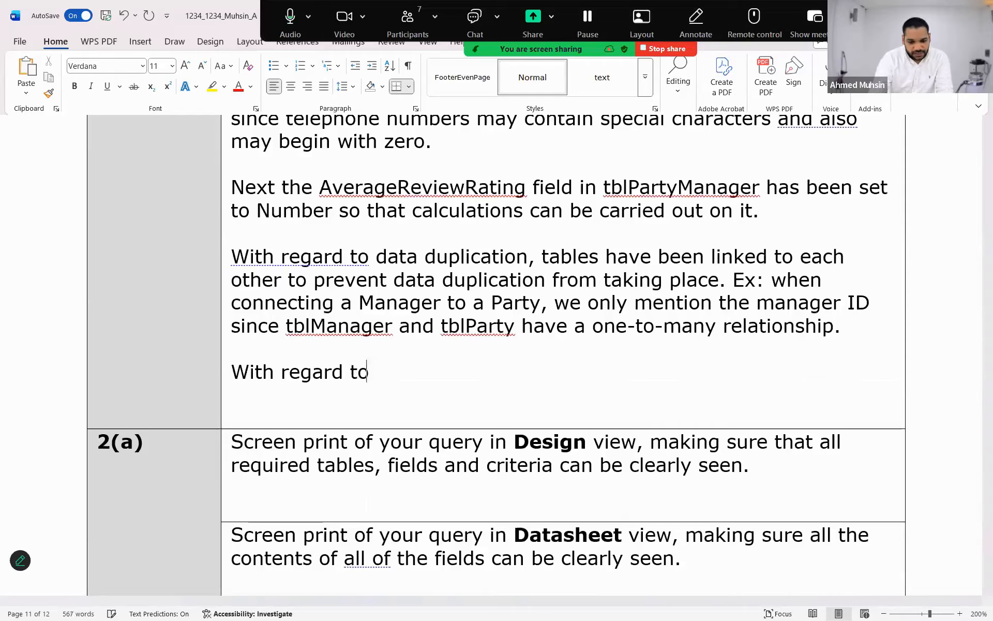
{"action": "type", "text": " Primary Key an"}
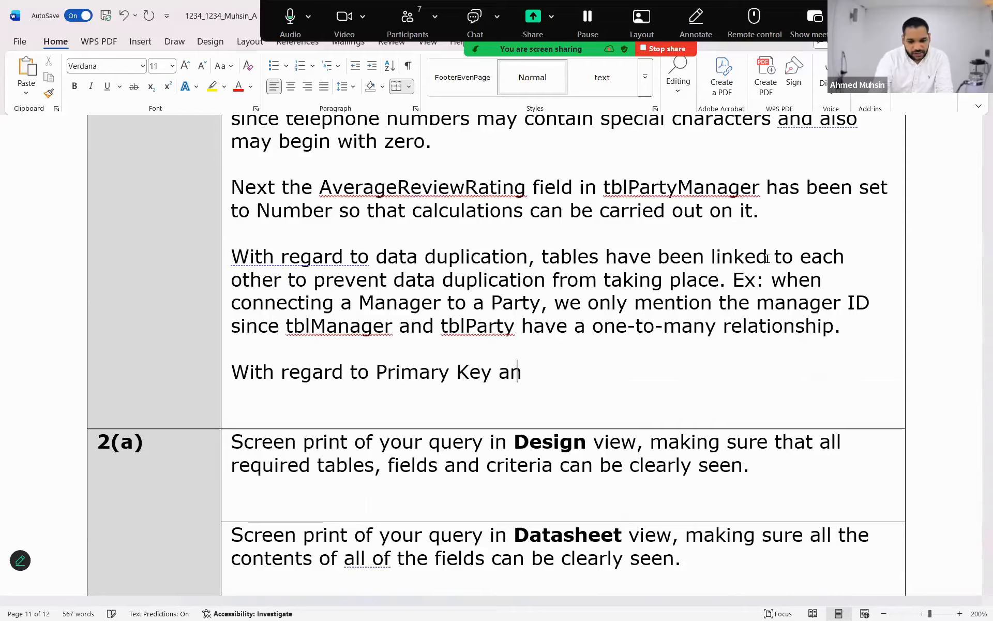
{"action": "type", "text": "d Foreign Keys"}
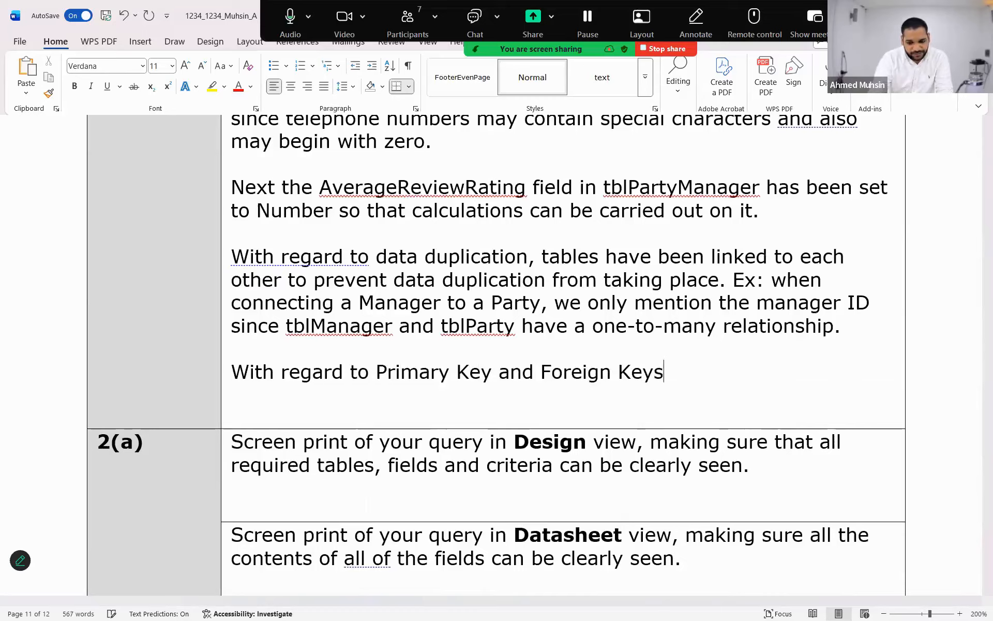
- Continue the keys sentence with ", I have assigned Primary keys to each table so that every record"
{"action": "type", "text": ", I ha"}
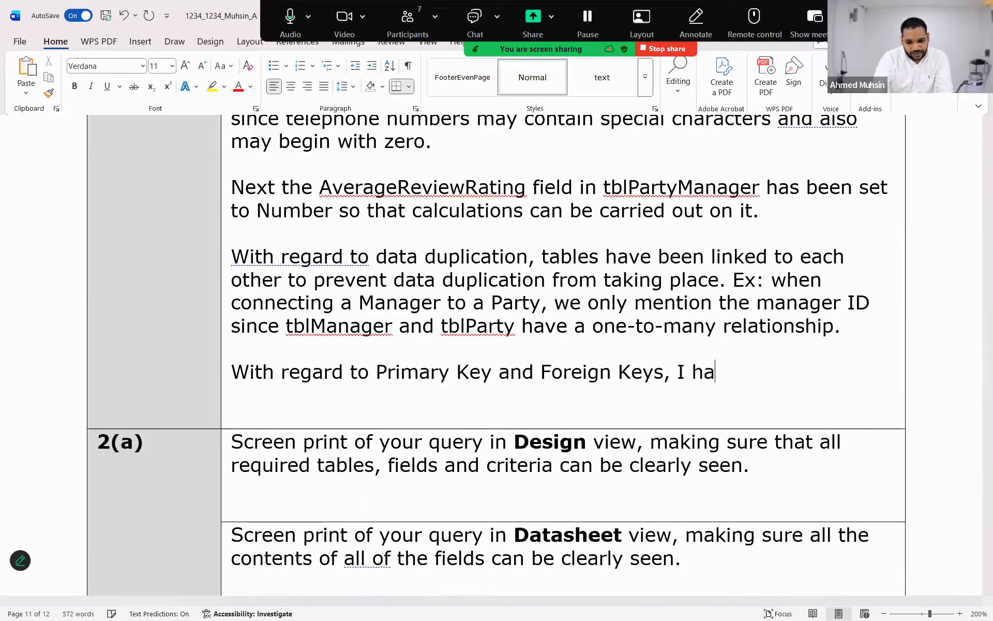
{"action": "type", "text": "ve assig"}
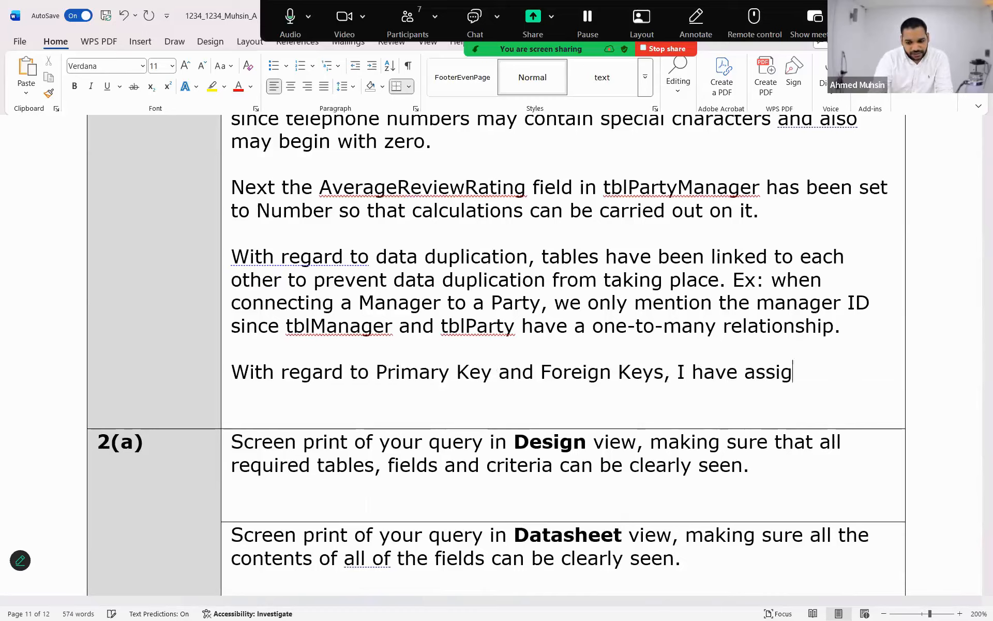
{"action": "type", "text": "ned Primary "}
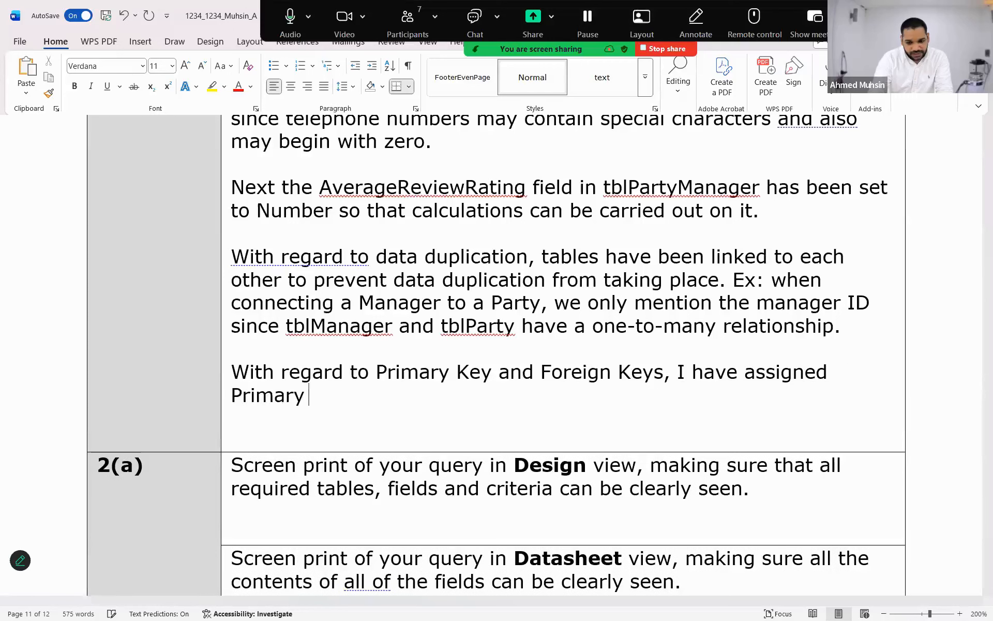
{"action": "type", "text": "keys to "}
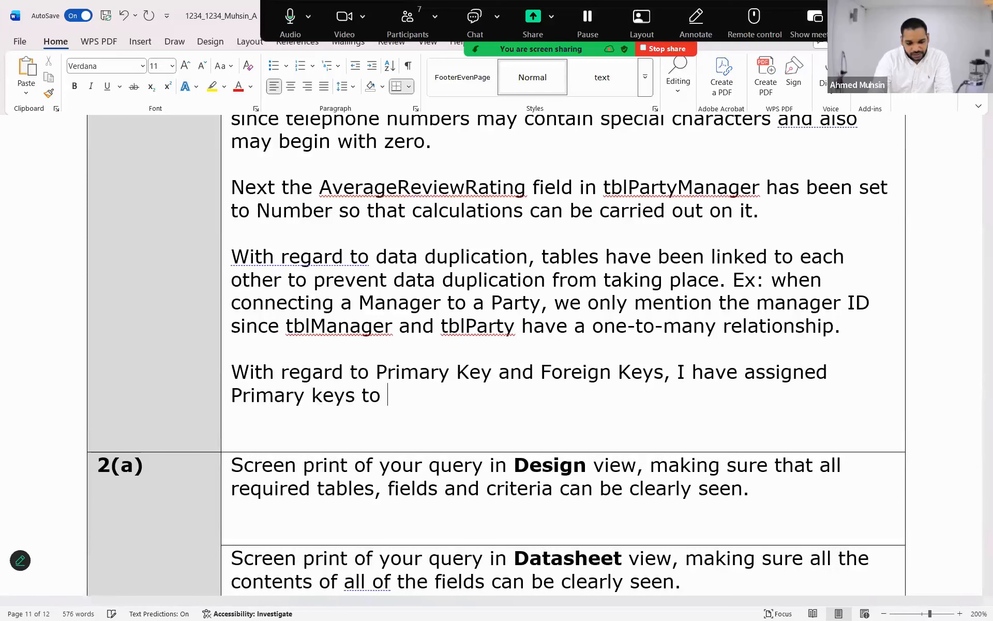
{"action": "type", "text": "each table so that every record can be un"}
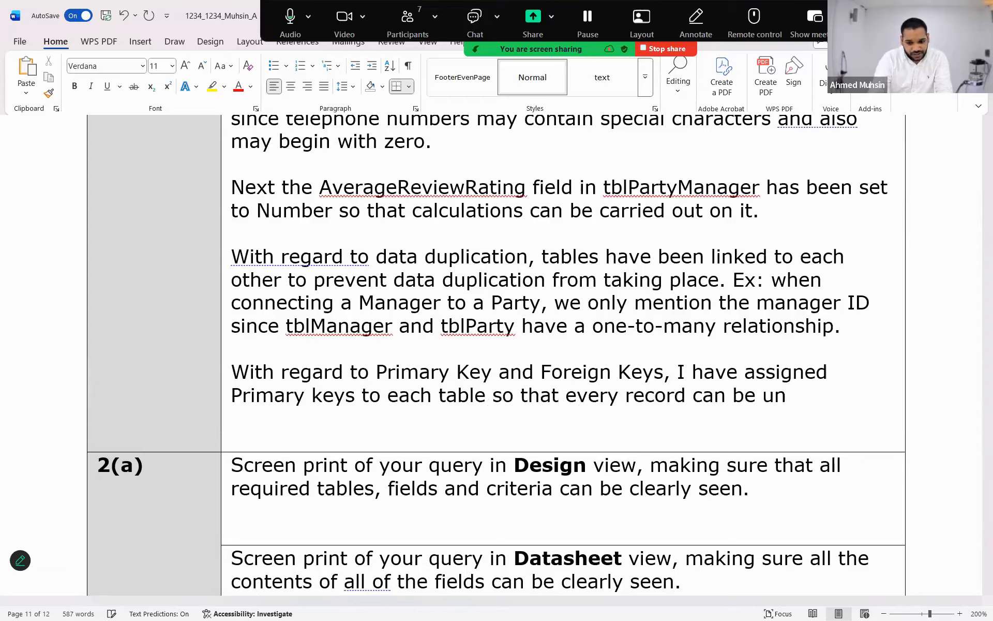
- Finish the sentence after "every record" with "in a table can be uniquely identified."
{"action": "key", "text": "BackSpace"}
{"action": "key", "text": "BackSpace"}
{"action": "key", "text": "BackSpace"}
{"action": "key", "text": "BackSpace"}
{"action": "key", "text": "BackSpace"}
{"action": "key", "text": "BackSpace"}
{"action": "key", "text": "BackSpace"}
{"action": "key", "text": "BackSpace"}
{"action": "key", "text": "BackSpace"}
{"action": "type", "text": "in a t"}
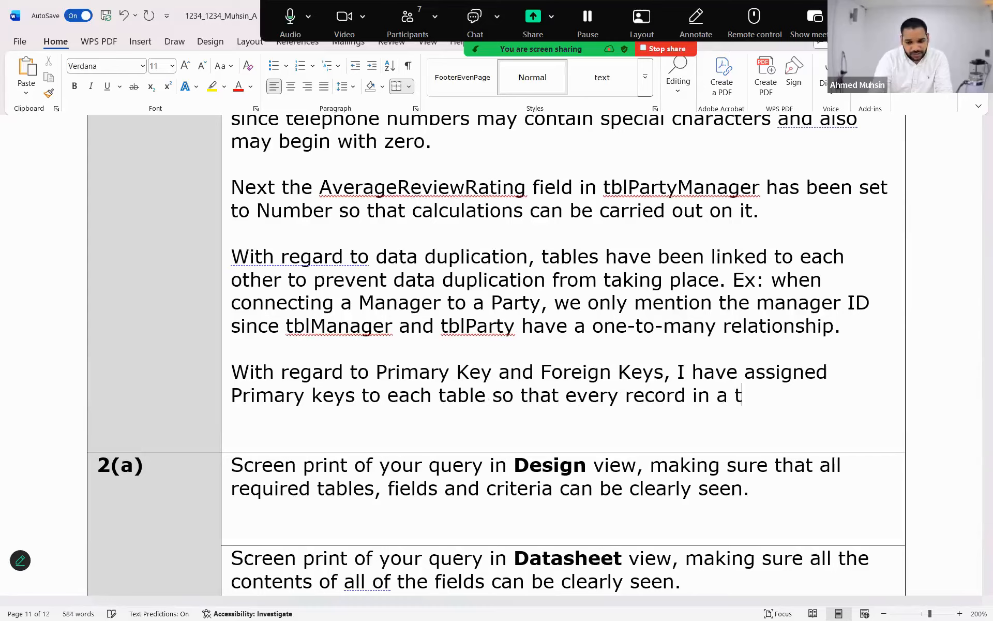
{"action": "type", "text": "able can be uin"}
{"action": "key", "text": "BackSpace"}
{"action": "key", "text": "BackSpace"}
{"action": "type", "text": "niquely identified."}
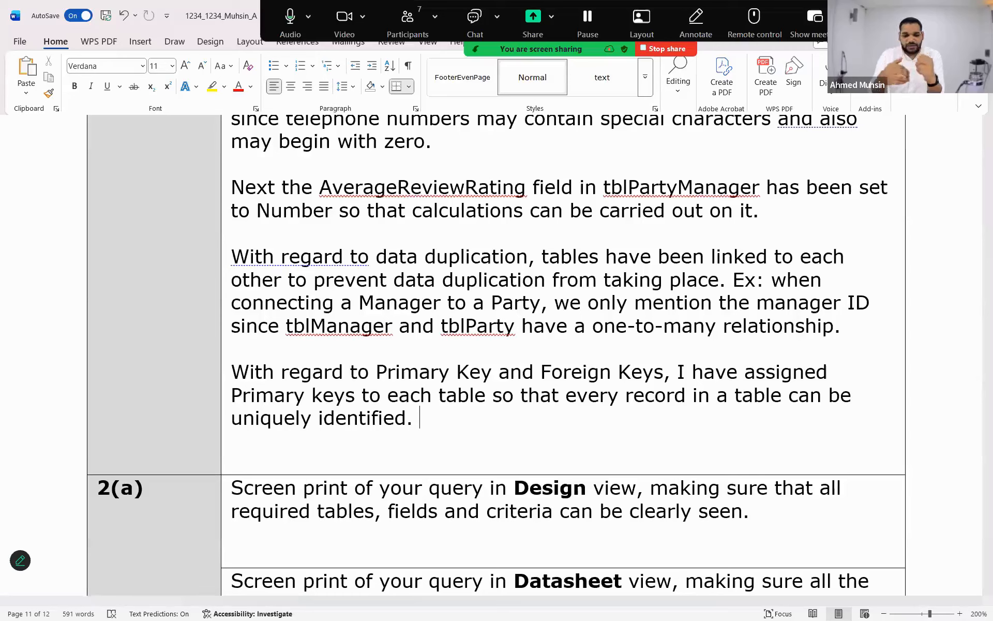
- Add the example "Ex: every party can be uniquely identified using the partyID field." to the keys paragraph
{"action": "type", "text": "Ex"}
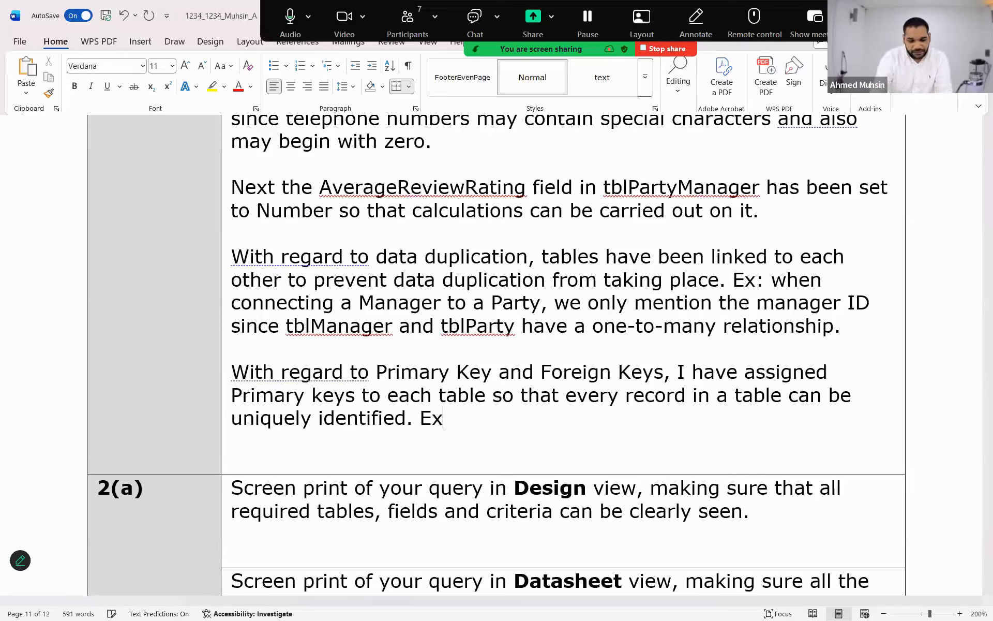
{"action": "type", "text": ": every par"}
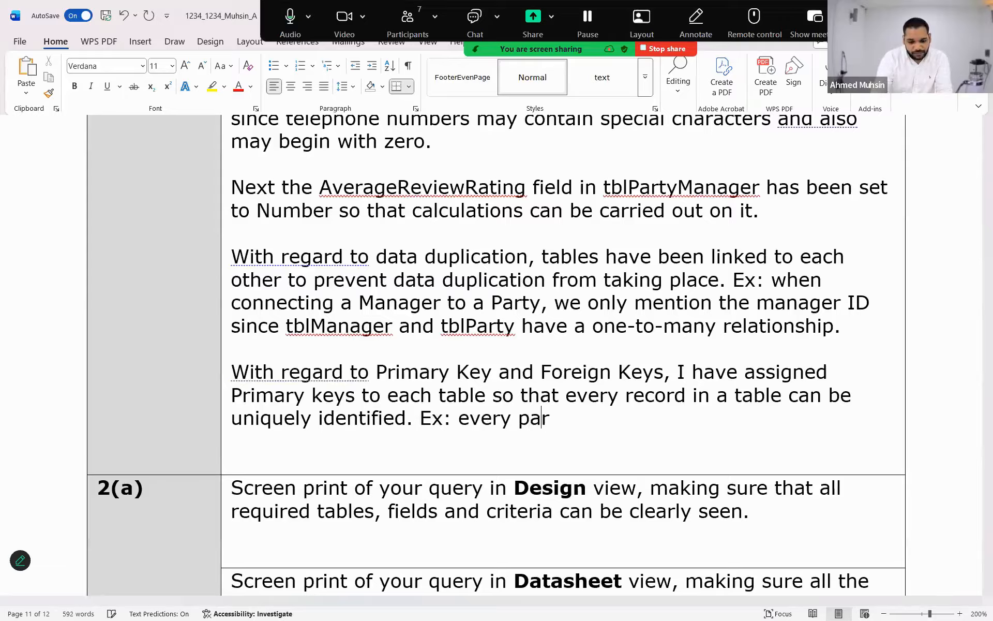
{"action": "type", "text": "ty can b"}
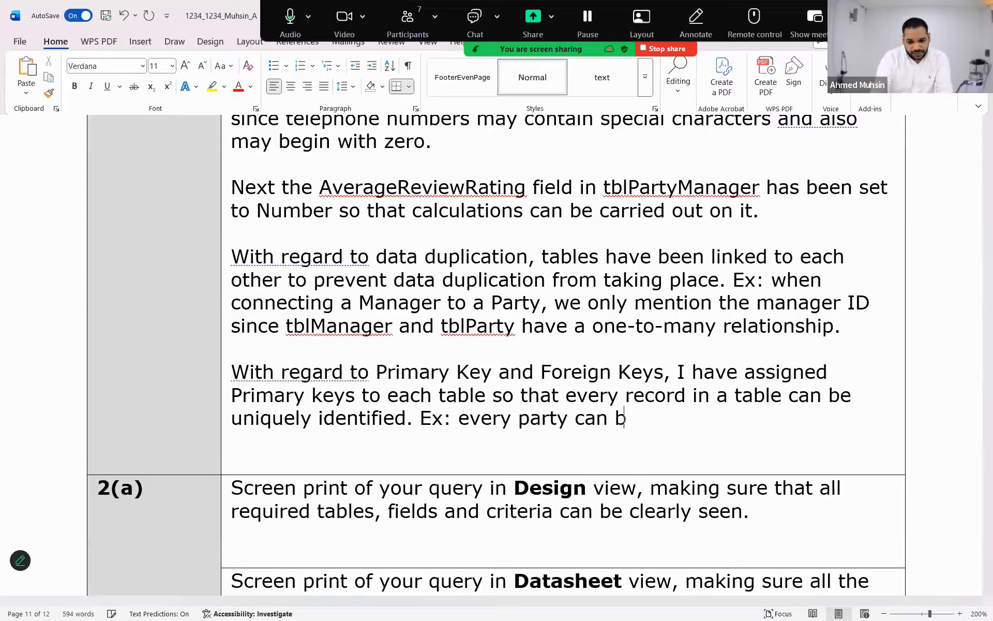
{"action": "type", "text": "e uniquely "}
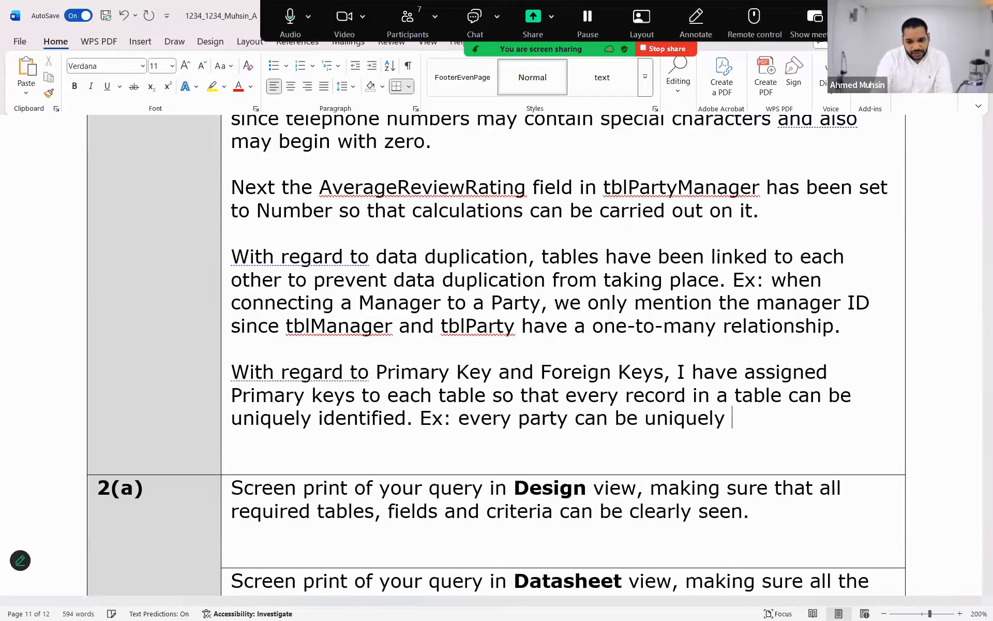
{"action": "type", "text": "identified"}
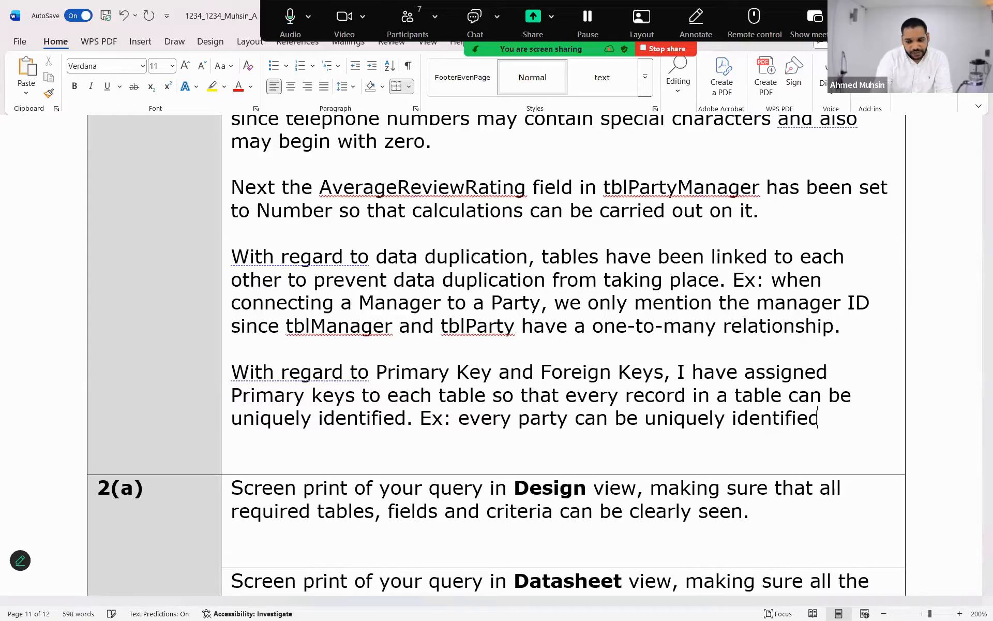
{"action": "type", "text": " using the partyID field"}
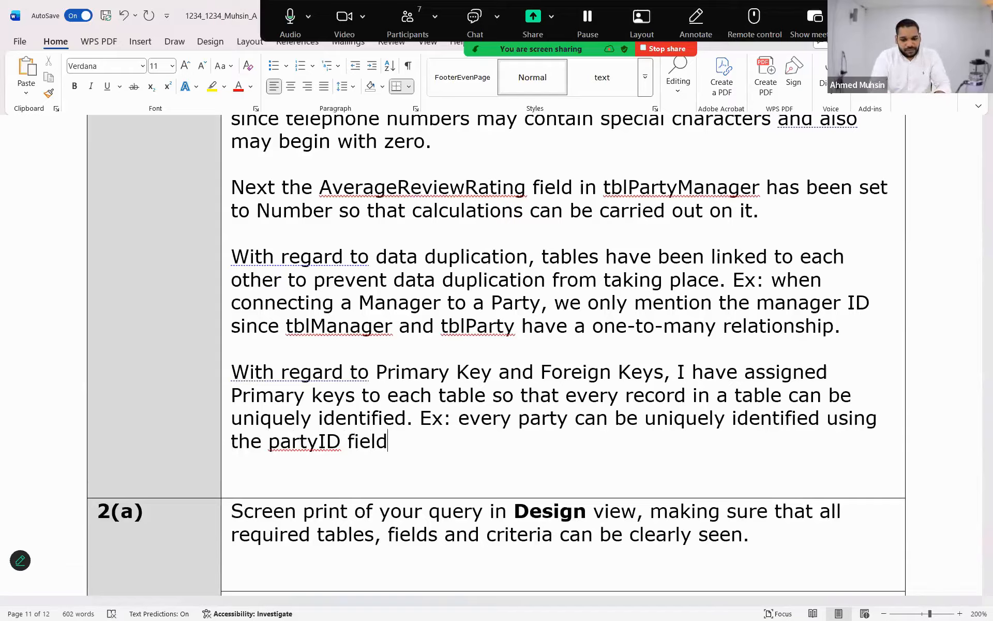
{"action": "type", "text": "."}
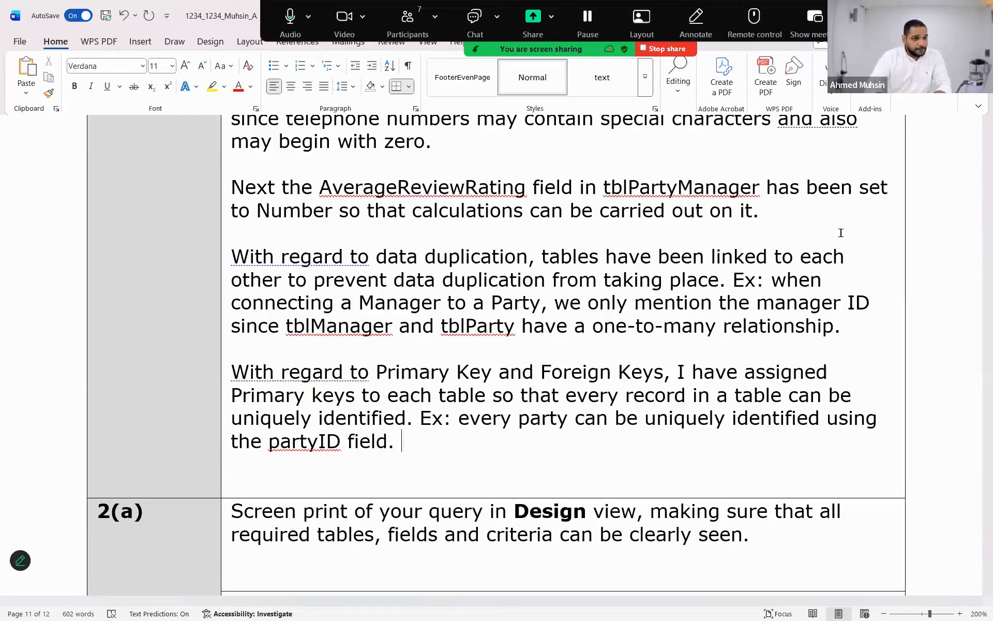
- Start a new paragraph below the partyID example with "In order to link tables, Primary keys"
{"action": "scroll", "coordinate": [841, 233], "scroll_direction": "down", "scroll_amount": 3}
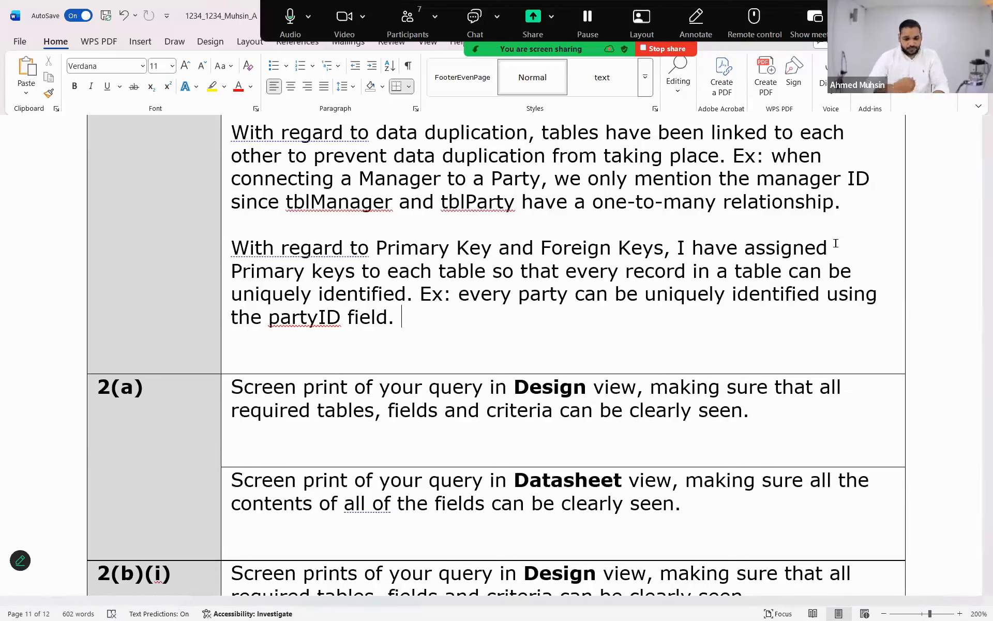
{"action": "type", "text": "In ord"}
{"action": "key", "text": "BackSpace"}
{"action": "key", "text": "BackSpace"}
{"action": "key", "text": "BackSpace"}
{"action": "key", "text": "BackSpace"}
{"action": "key", "text": "BackSpace"}
{"action": "key", "text": "BackSpace"}
{"action": "key", "text": "Return"}
{"action": "key", "text": "Return"}
{"action": "type", "text": "In order to link table"}
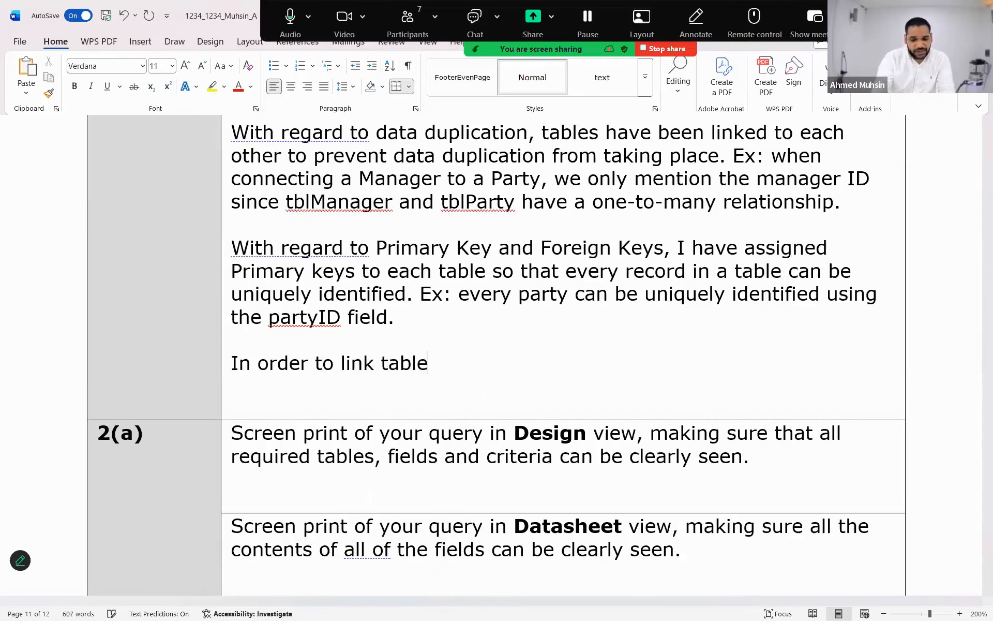
{"action": "type", "text": "s, Primary keys"}
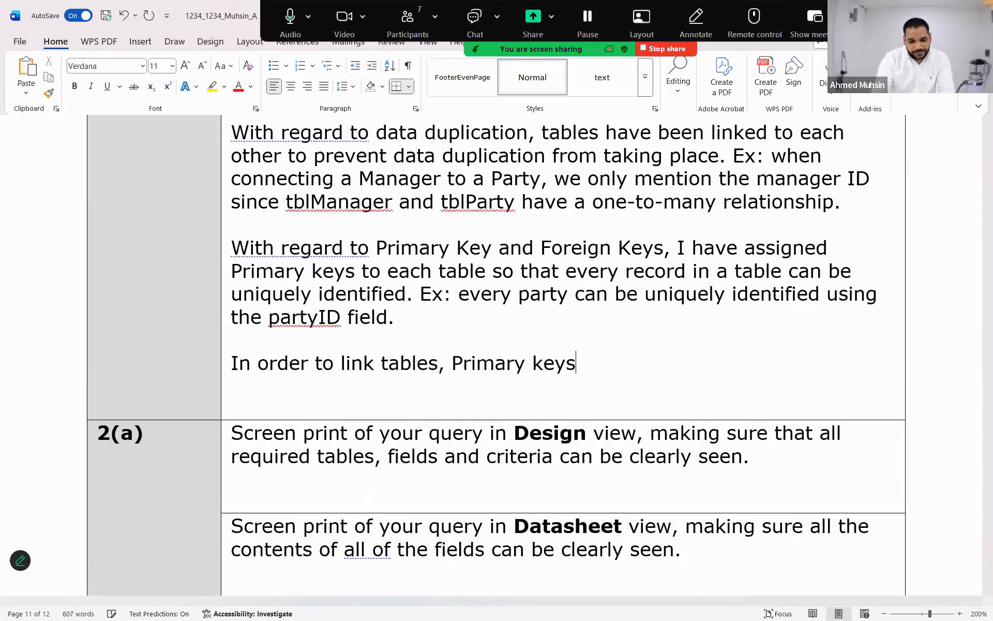
- Reword the end of the table-linking phrase to "Primary key of a tables"
{"action": "key", "text": "BackSpace"}
{"action": "key", "text": "BackSpace"}
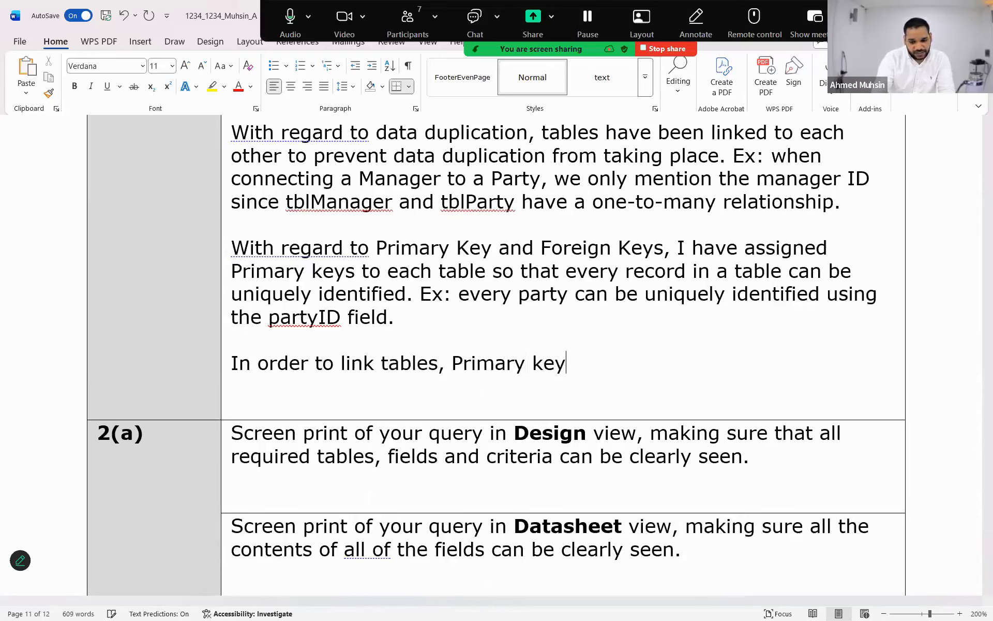
{"action": "type", "text": "s of a tabl"}
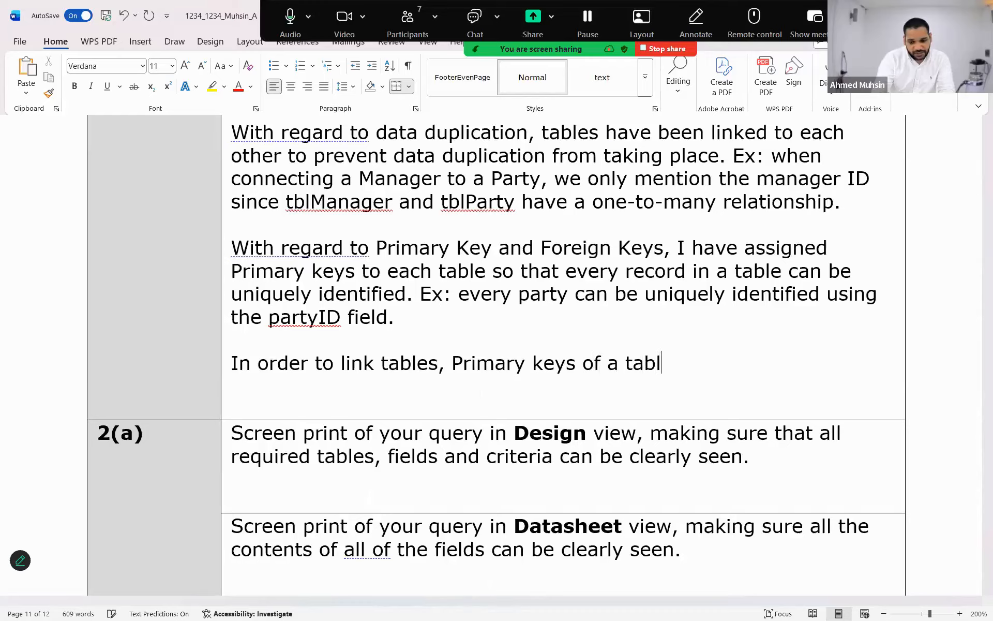
{"action": "left_click", "coordinate": [582, 407]}
{"action": "key", "text": "BackSpace"}
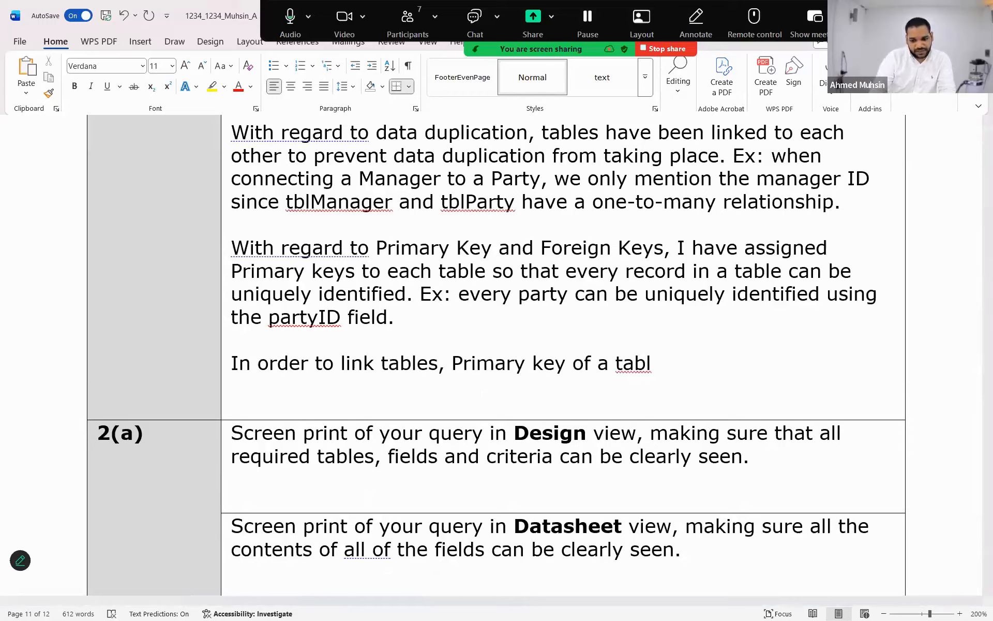
{"action": "type", "text": "es"}
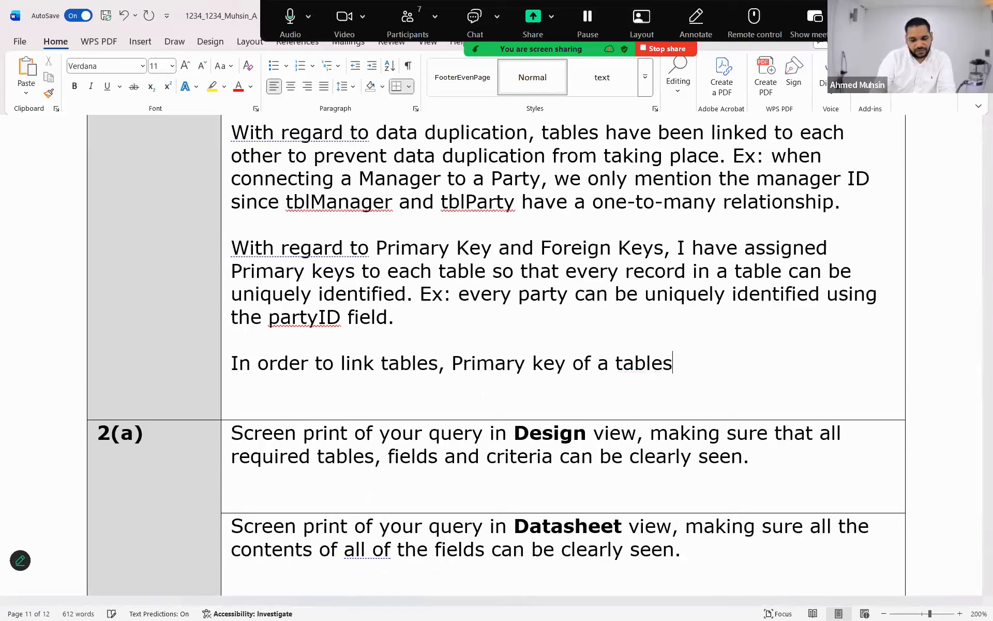
- Complete the table-linking sentence with "have been placed as foreign keys in other tables." and introduce an example with "Ex:"
{"action": "type", "text": " have been pla"}
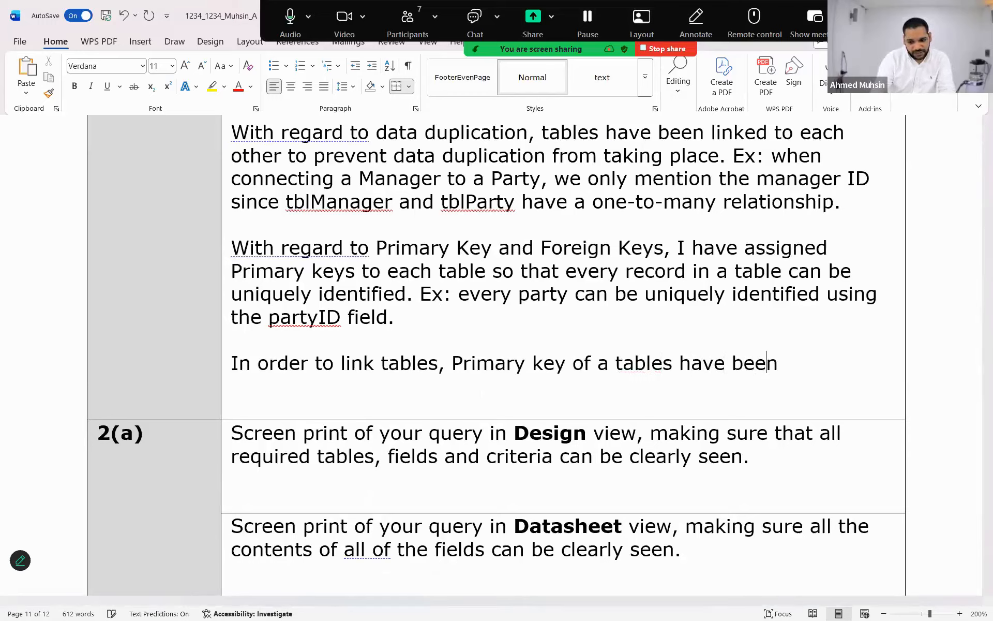
{"action": "type", "text": "ced as for"}
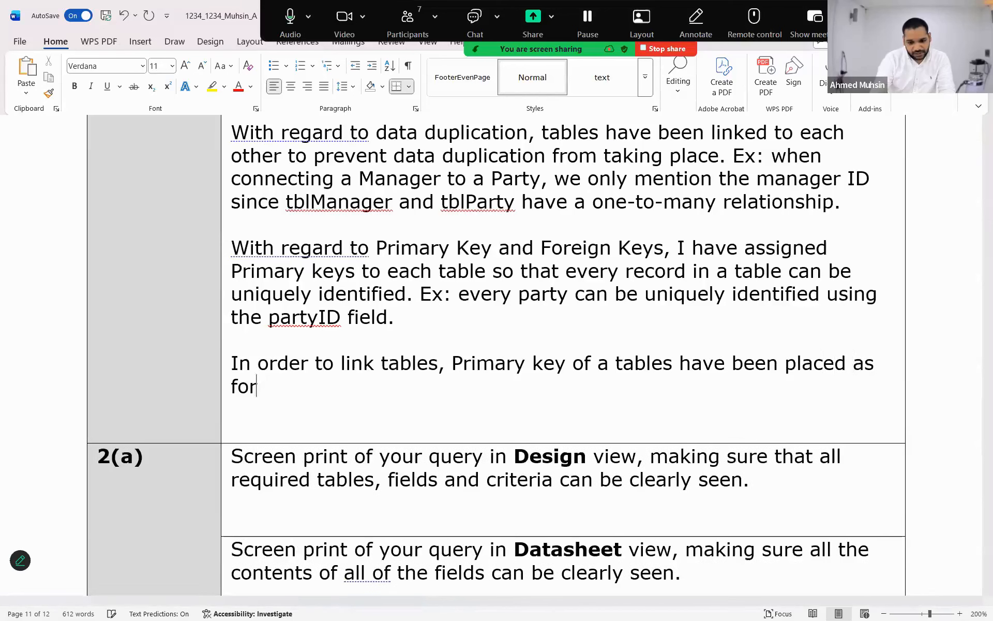
{"action": "type", "text": "eign key"}
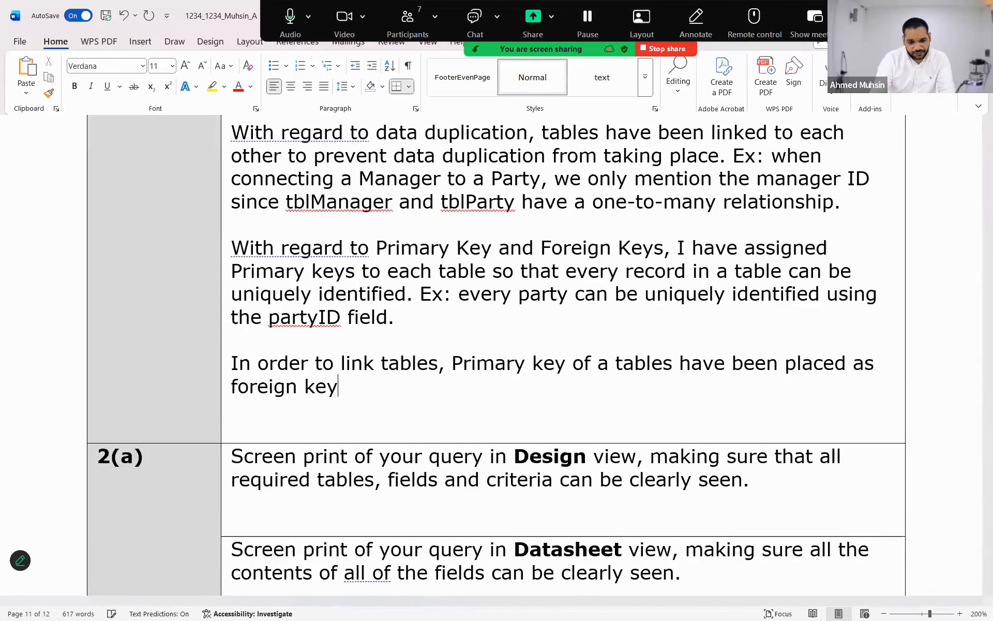
{"action": "type", "text": "s i"}
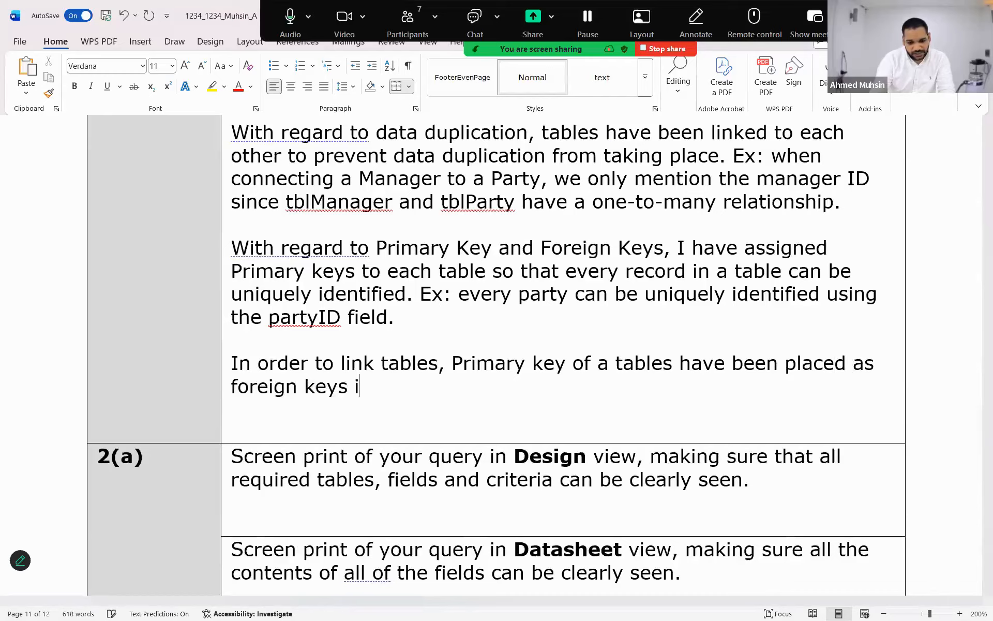
{"action": "type", "text": "n other tab"}
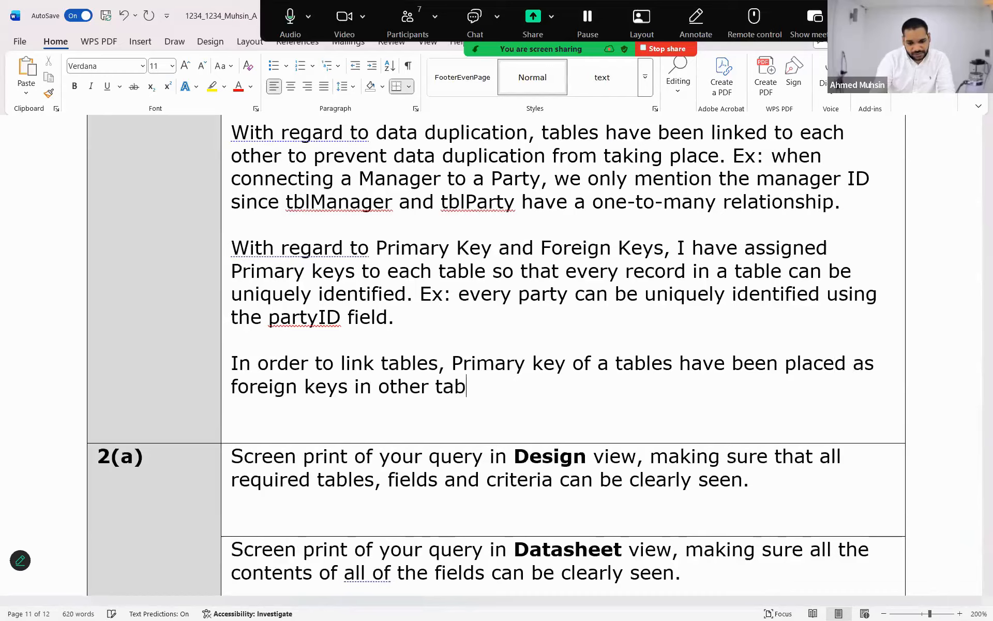
{"action": "type", "text": "les. Ex: "}
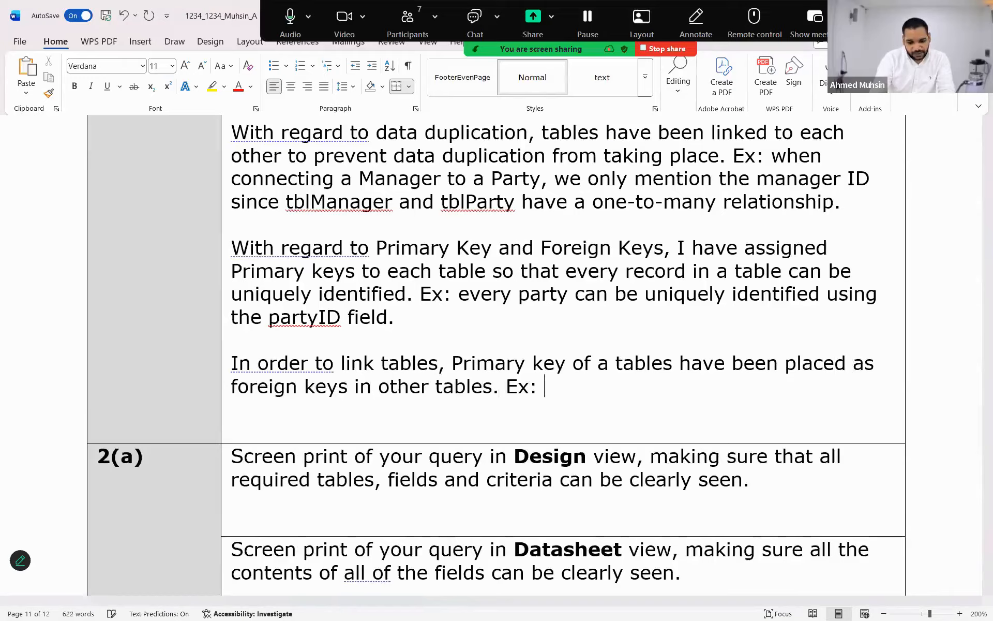
- Begin the table-linking example with "in order to connect party manager to party table," after "Ex:"
{"action": "type", "text": "in order to co"}
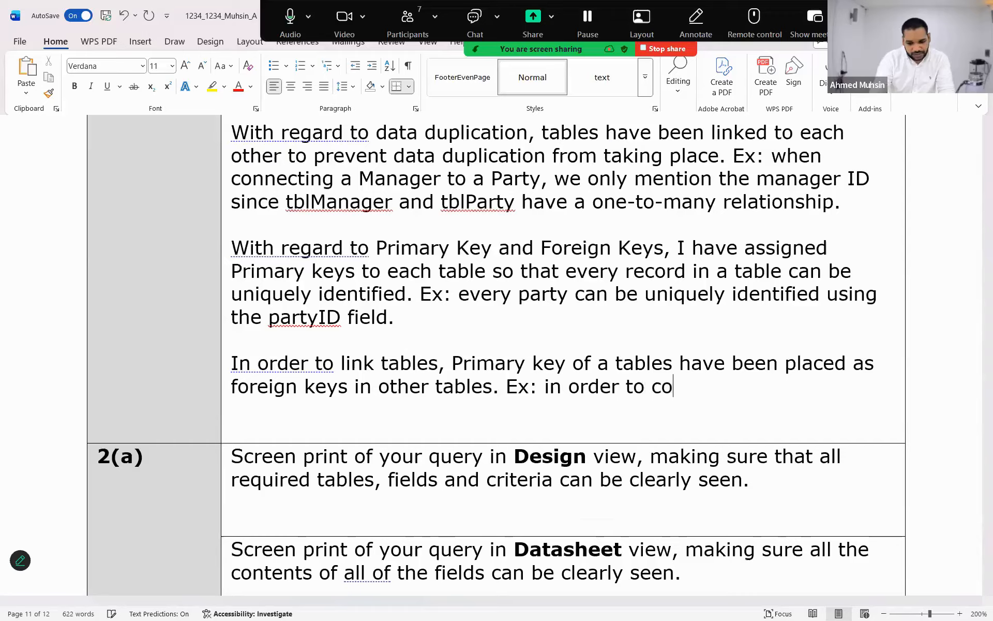
{"action": "type", "text": "nnect party"}
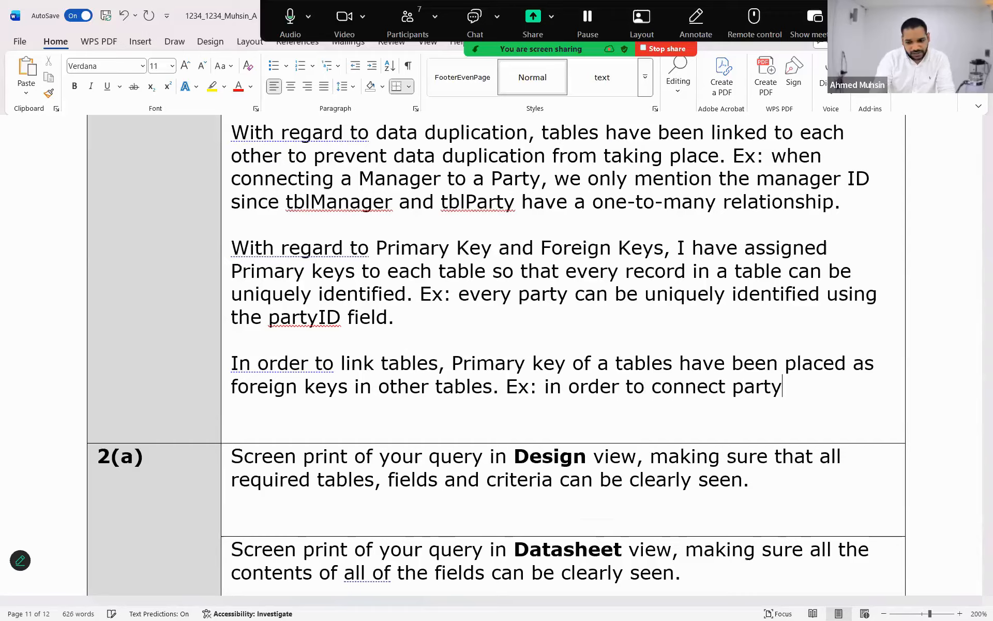
{"action": "type", "text": " man"}
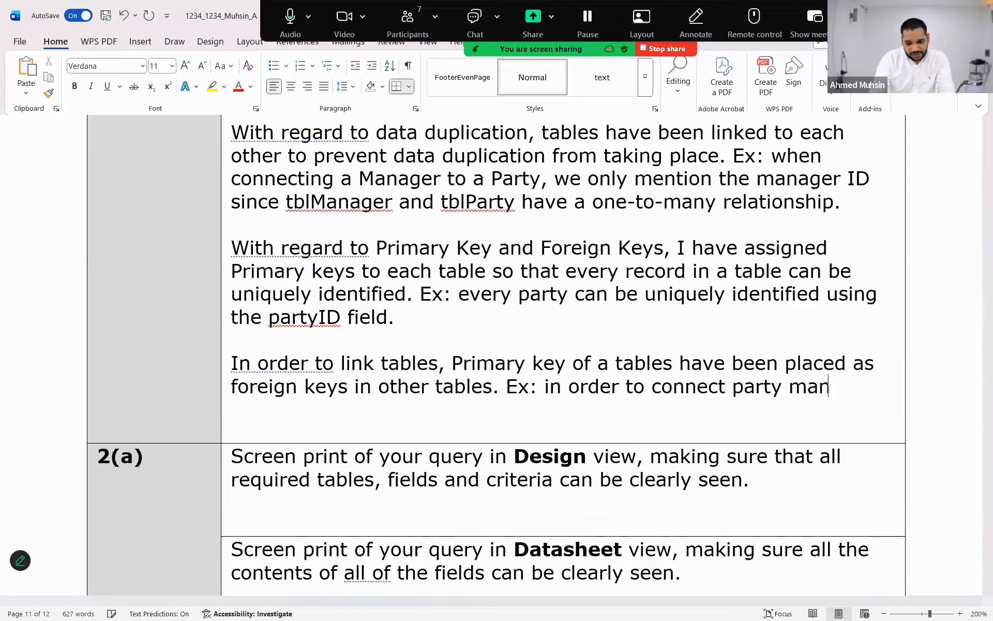
{"action": "type", "text": "ager to party t"}
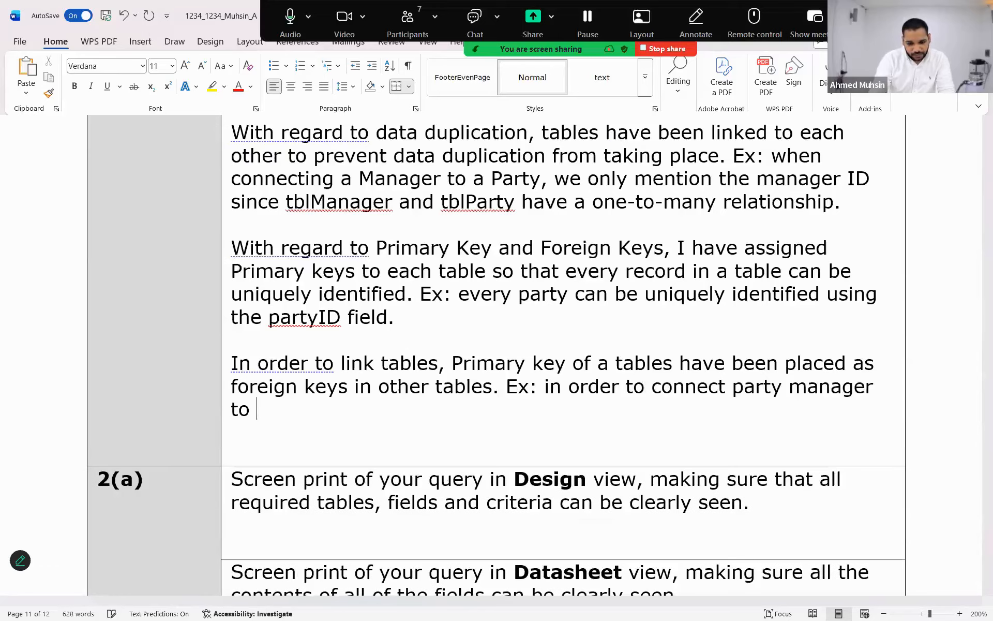
{"action": "type", "text": "ab"}
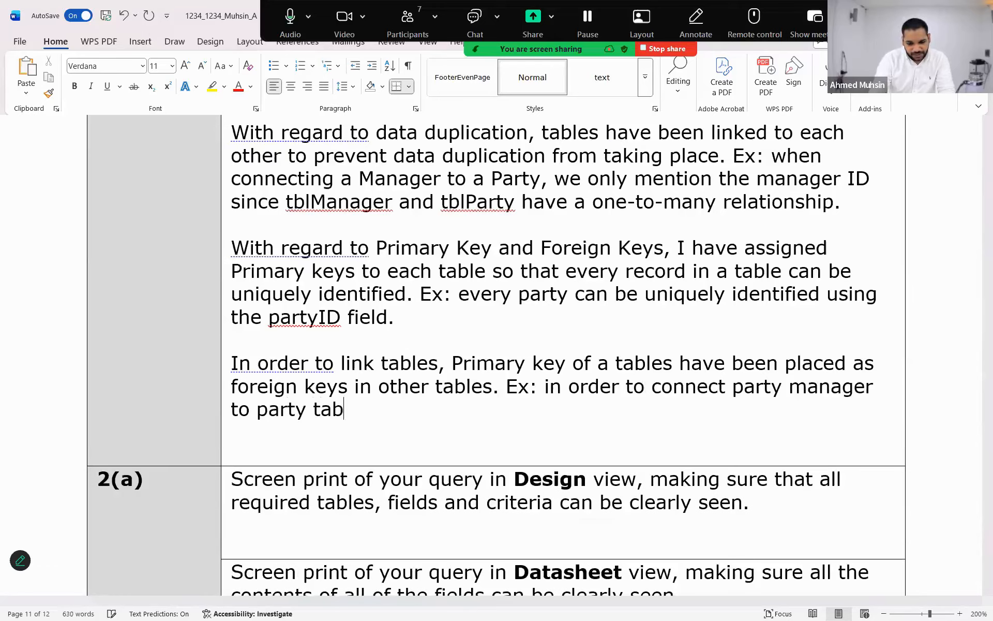
{"action": "type", "text": "le,"}
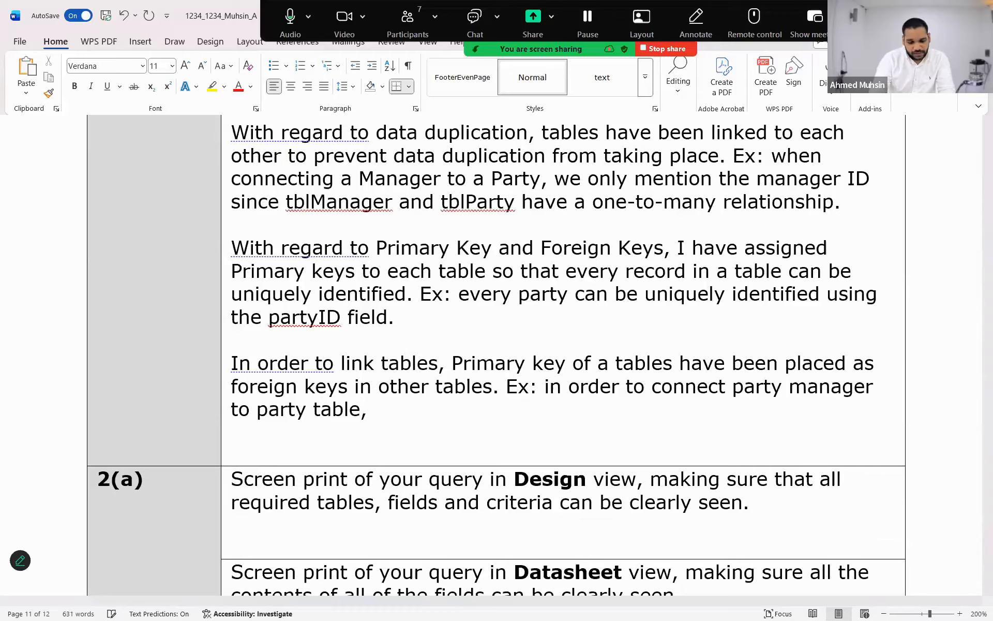
- Continue the table-linking example with "the primary key in tblPartyManager which is"
{"action": "type", "text": " the primary key "}
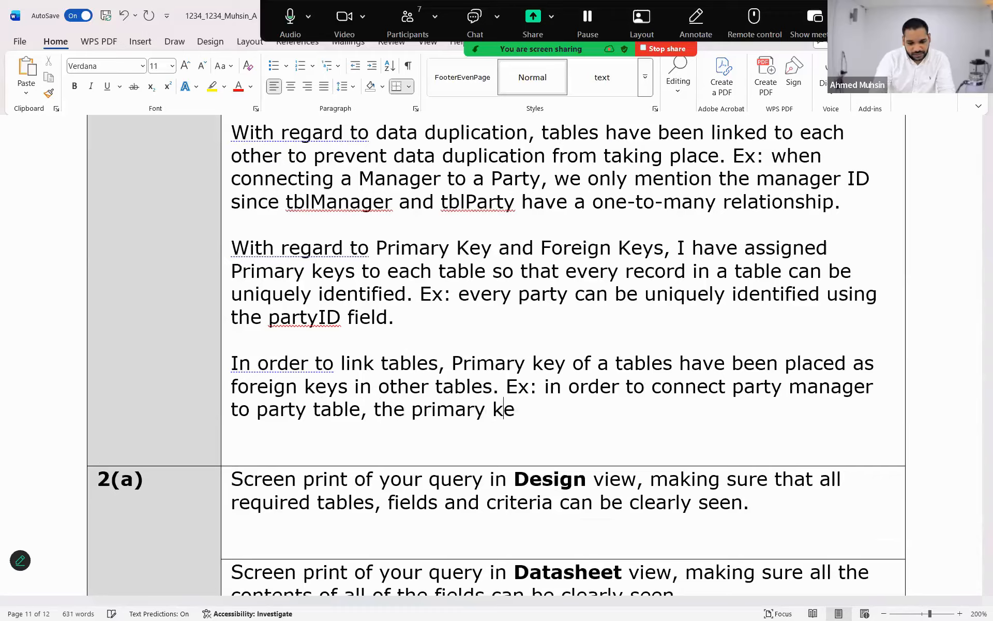
{"action": "type", "text": "in "}
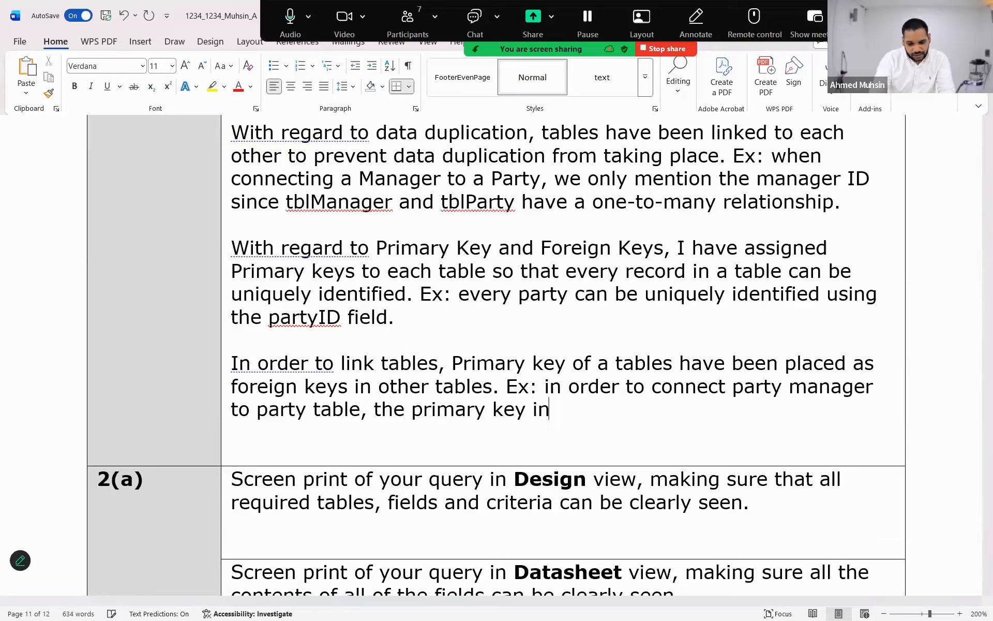
{"action": "type", "text": "tbl"}
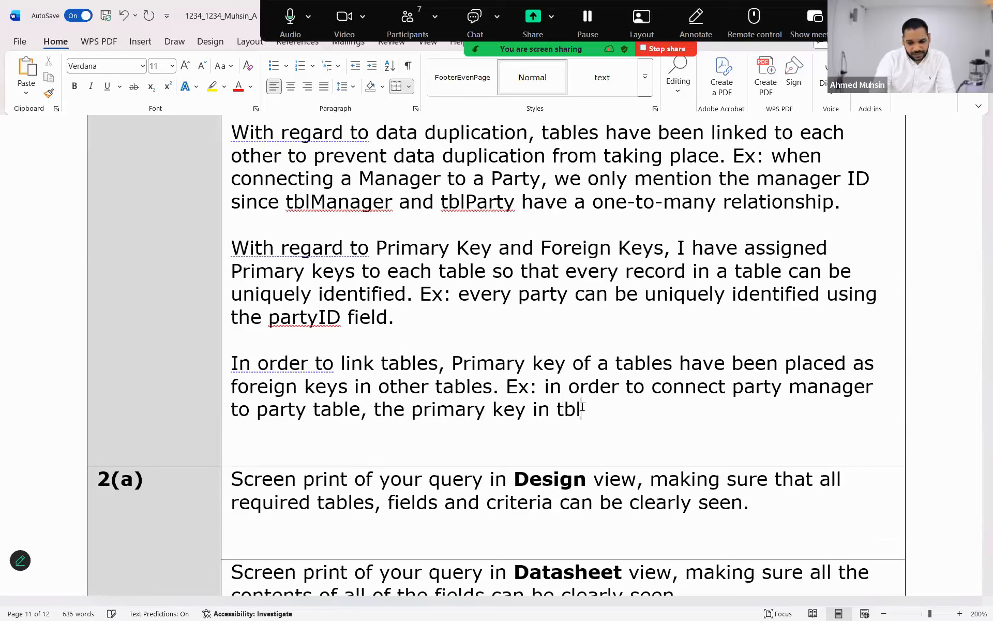
{"action": "type", "text": "PartyManag"}
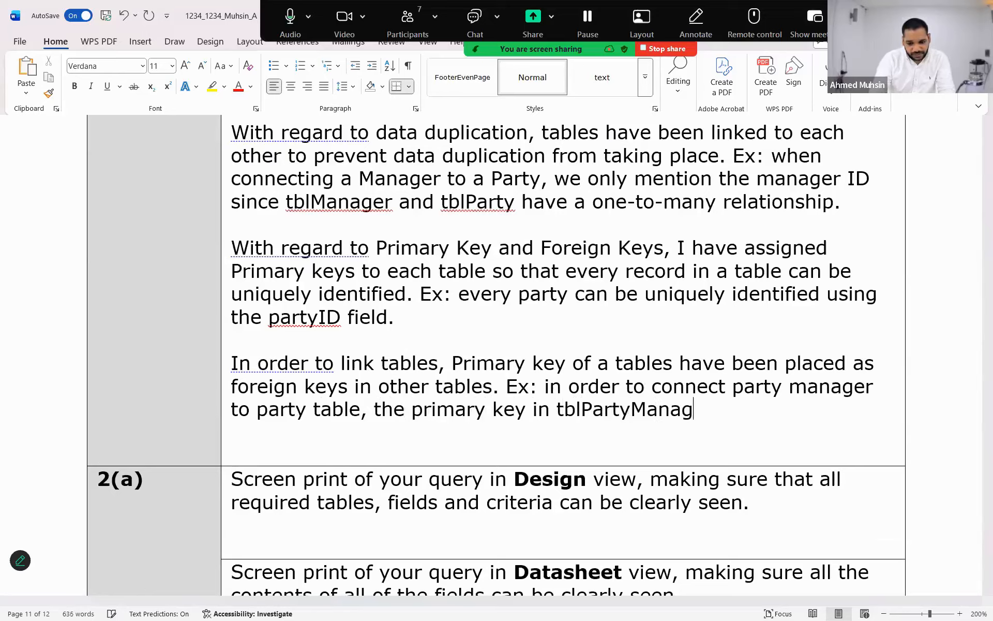
{"action": "type", "text": "er which is"}
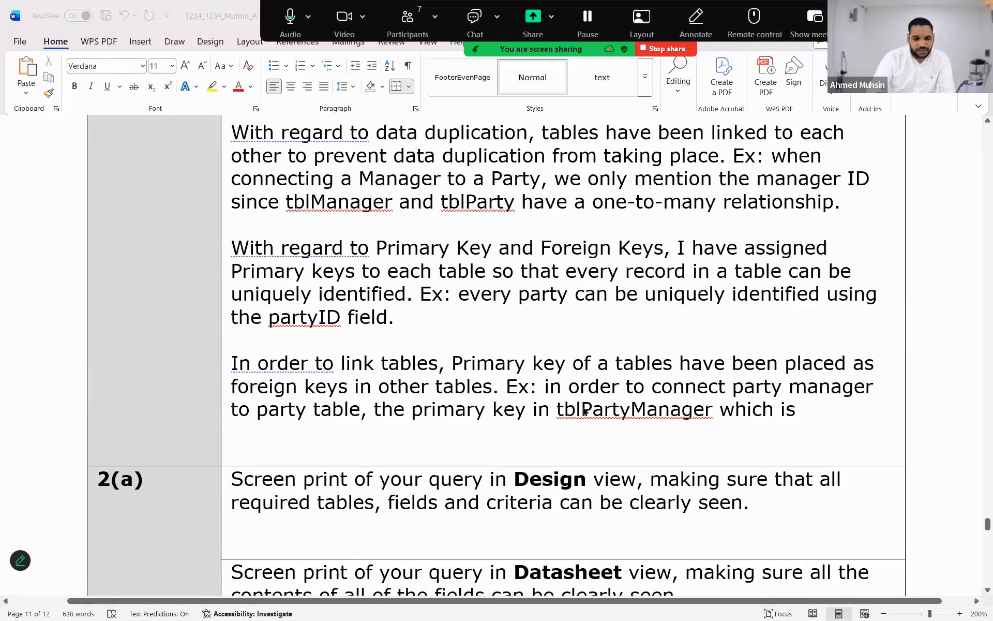
- Check tblPartyManager's key field in Access and finish the Word example with "PartyManagerID has been placed as a foreign key in tblParty."
{"action": "key", "text": "alt+Tab"}
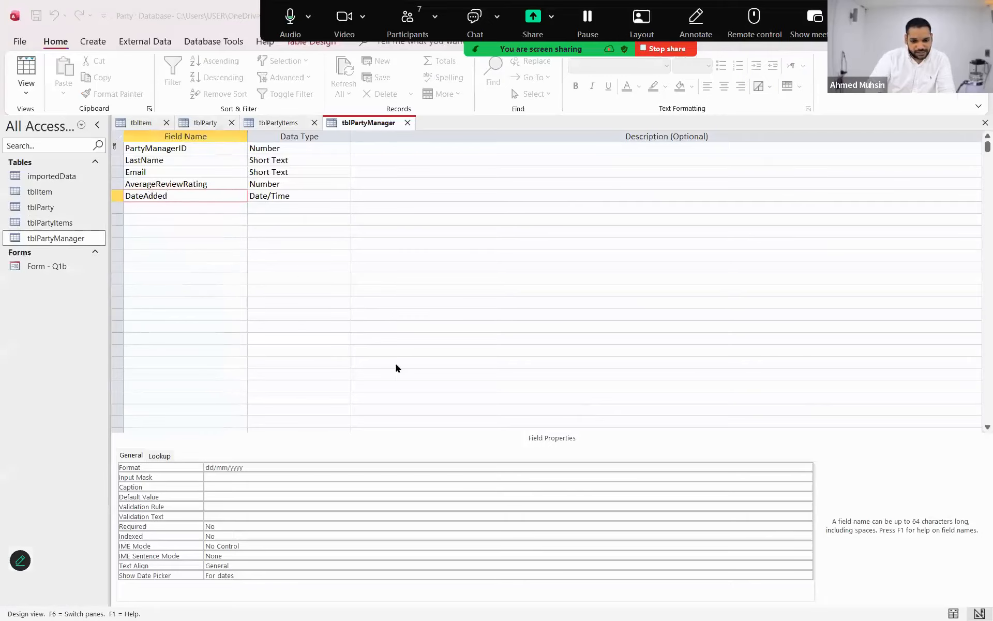
{"action": "key", "text": "alt+Tab"}
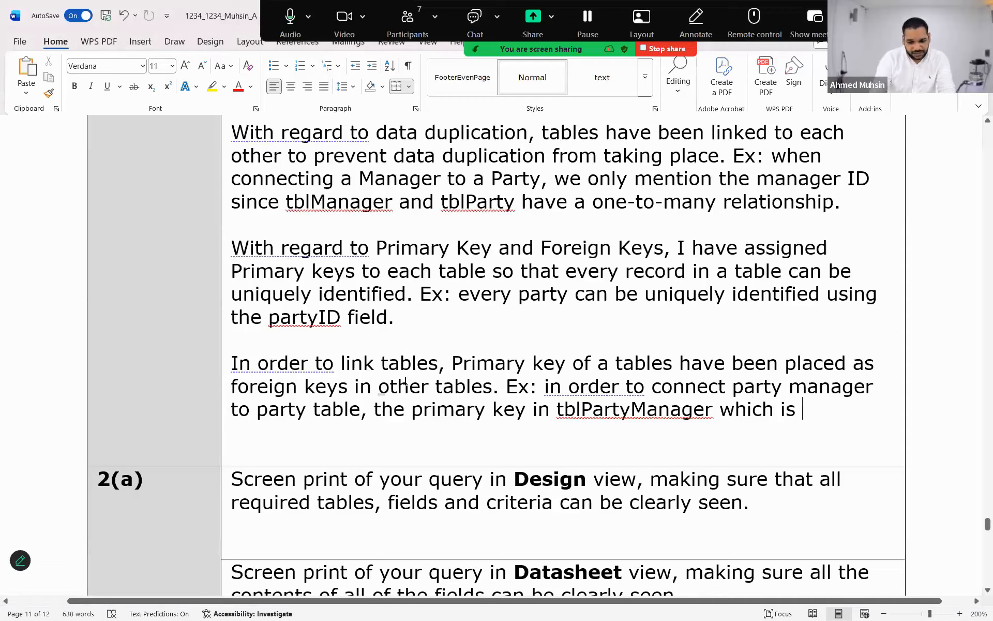
{"action": "type", "text": "PartyMana"}
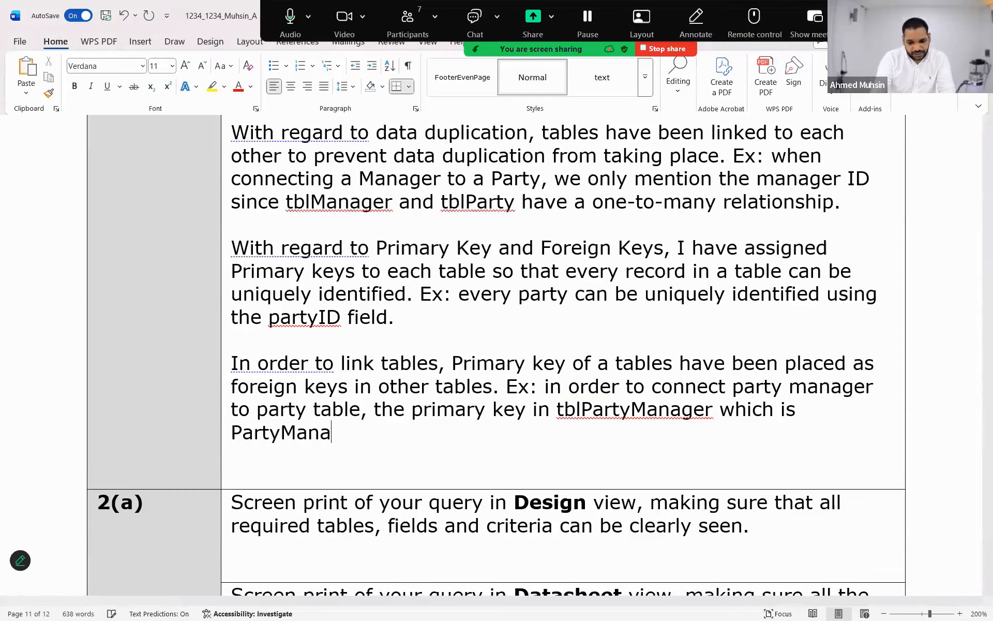
{"action": "type", "text": "gerID has "}
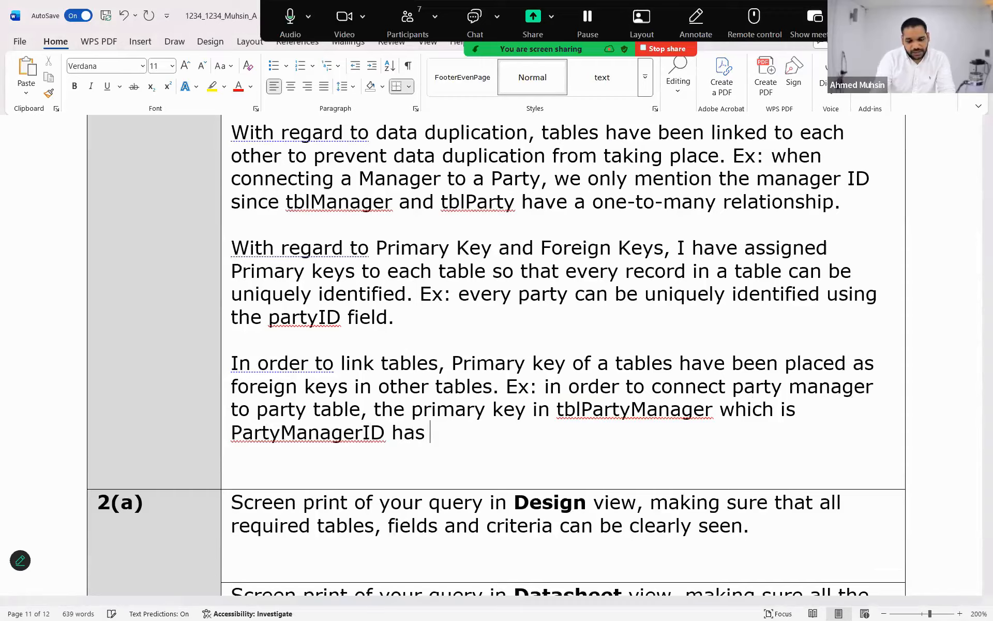
{"action": "type", "text": "been placed as a for"}
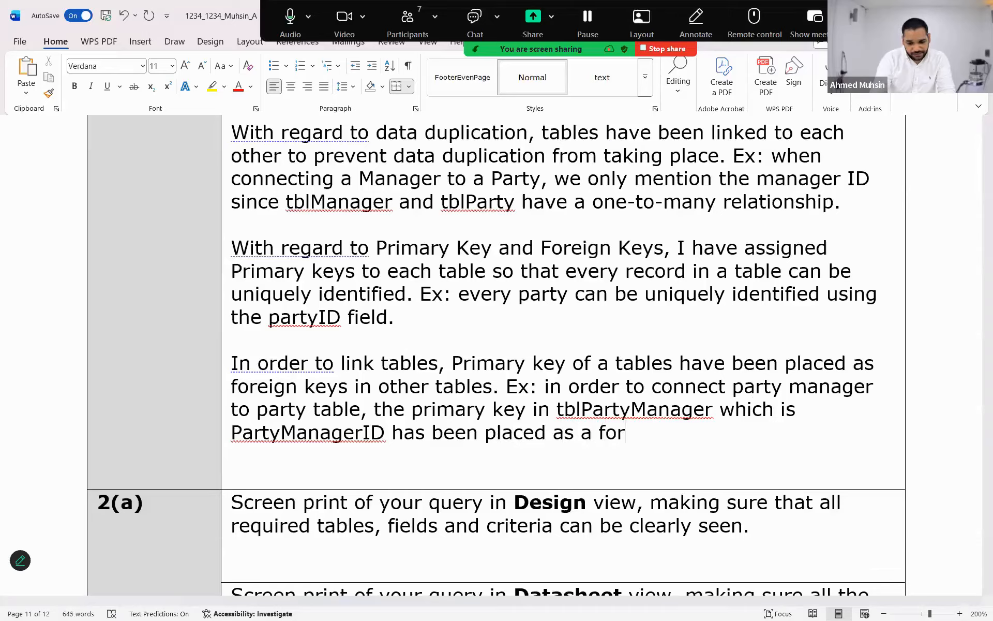
{"action": "type", "text": "eign key "}
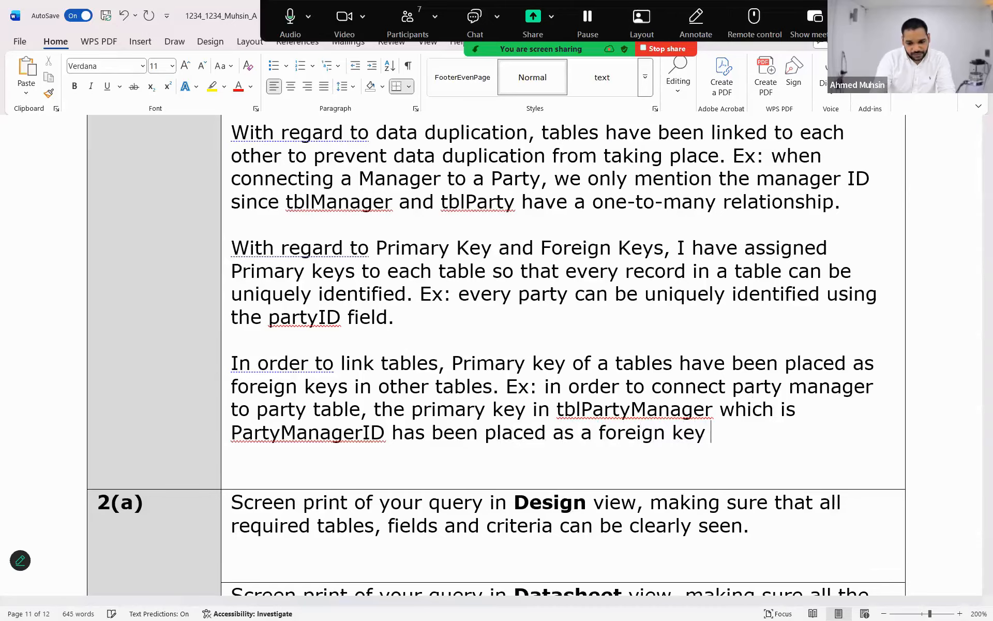
{"action": "type", "text": "in tblPar"}
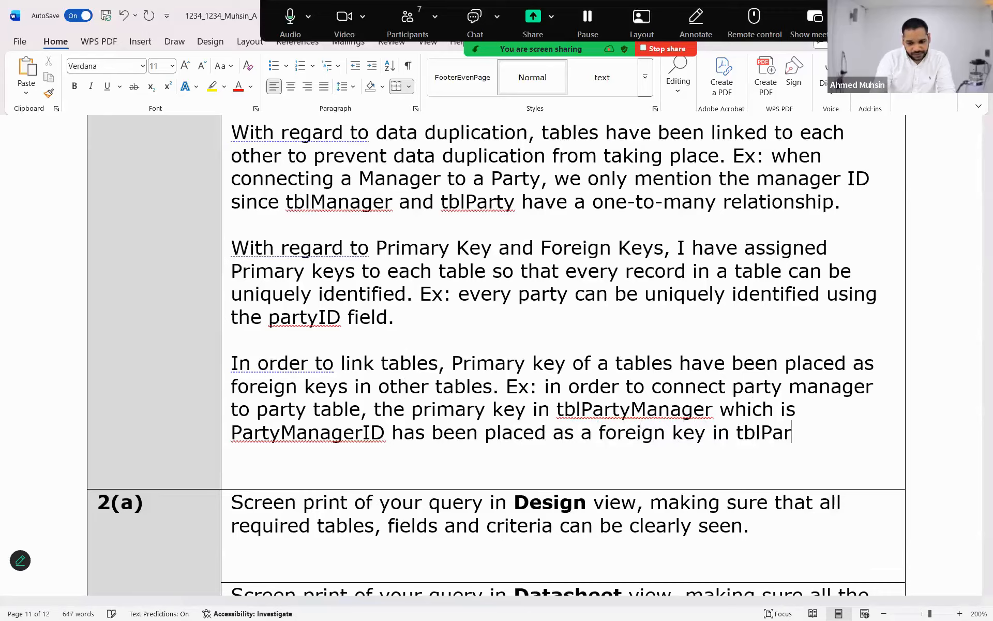
{"action": "type", "text": "ty."}
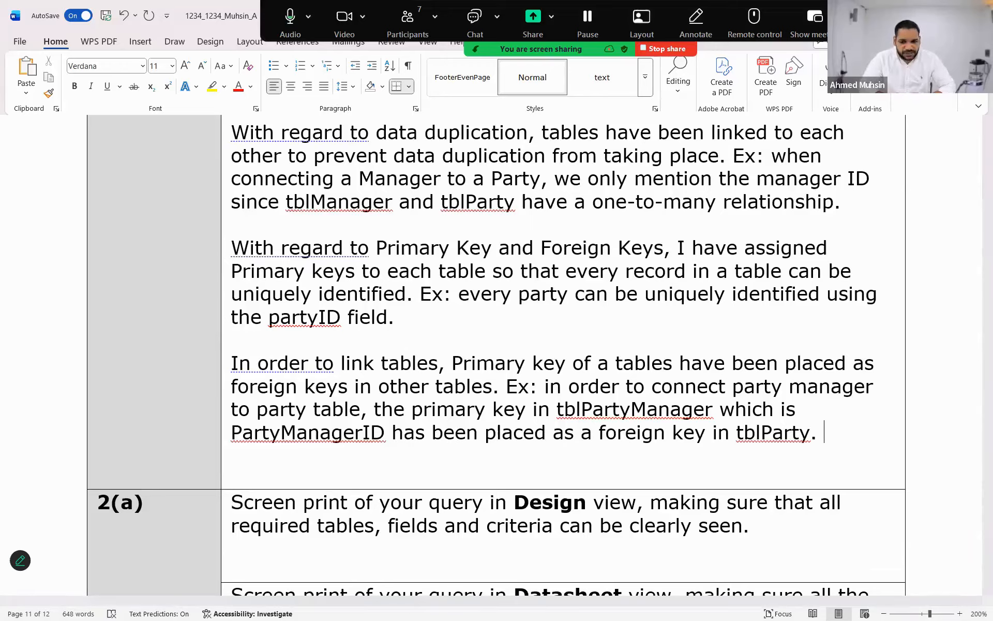
- Remove the stray "a" before "tables" in the table-linking sentence so it reads "Primary key of tables"
{"action": "left_click", "coordinate": [610, 364]}
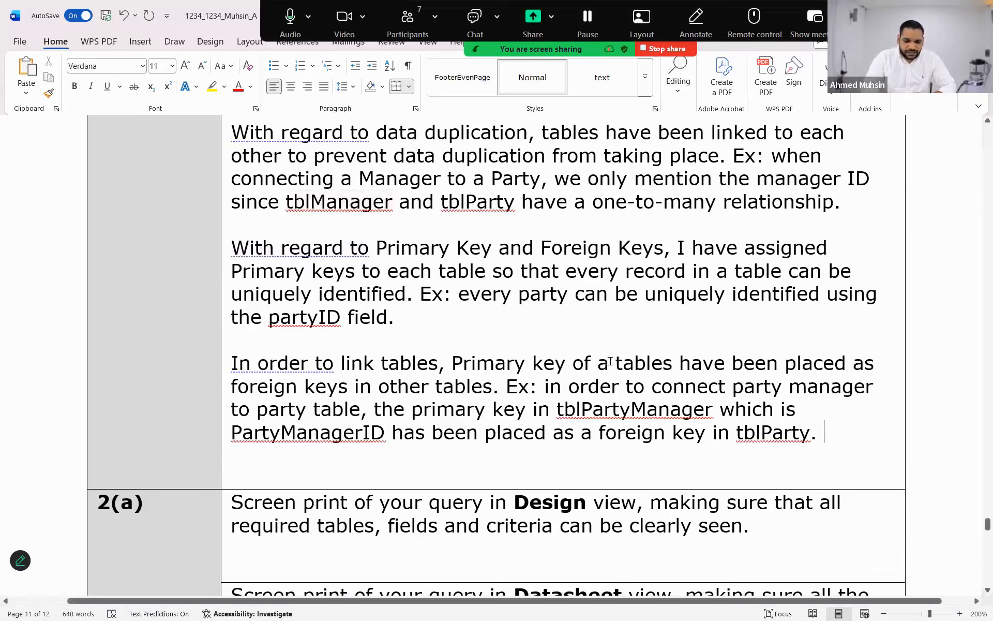
{"action": "key", "text": "BackSpace"}
{"action": "key", "text": "Delete"}
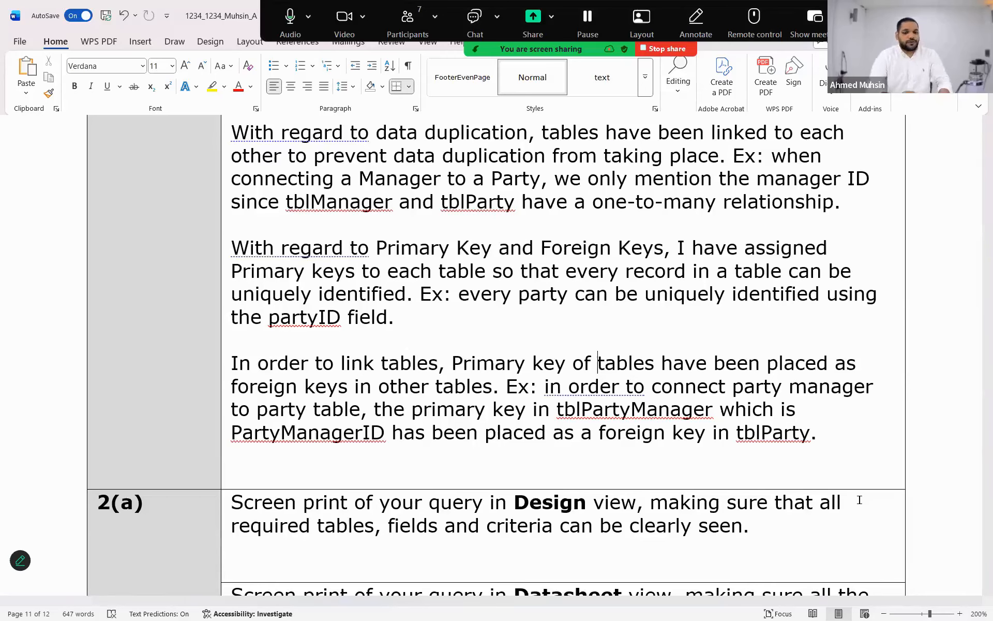
- Check the question paper's 1(e) points and add a new paragraph in Word: "Referential Integrity has been enabled across all relationships in the database."
{"action": "scroll", "coordinate": [778, 394], "scroll_direction": "down", "scroll_amount": 1}
{"action": "scroll", "coordinate": [777, 394], "scroll_direction": "down", "scroll_amount": 1}
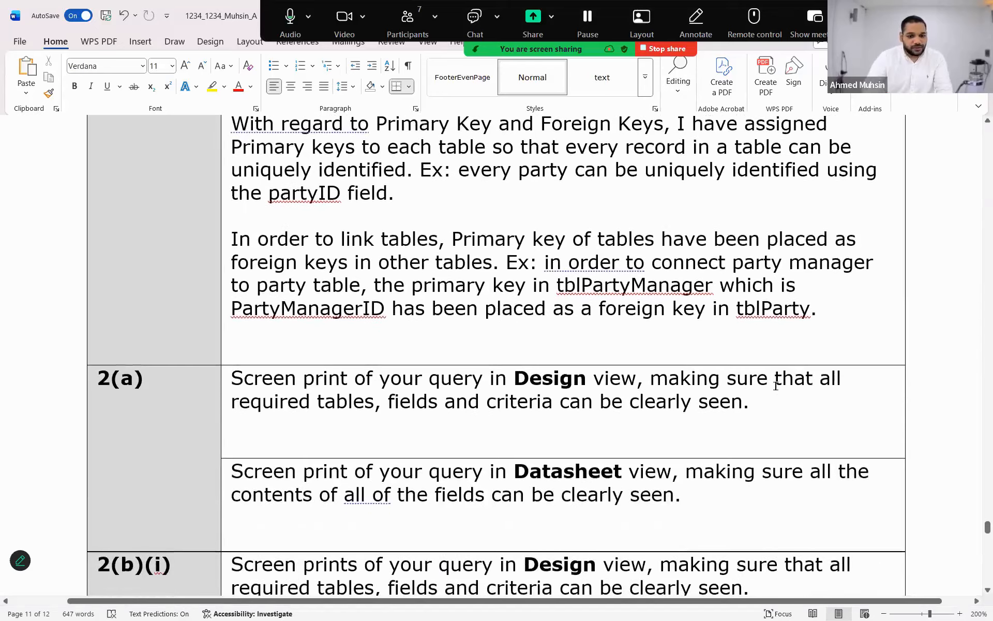
{"action": "key", "text": "alt+Tab"}
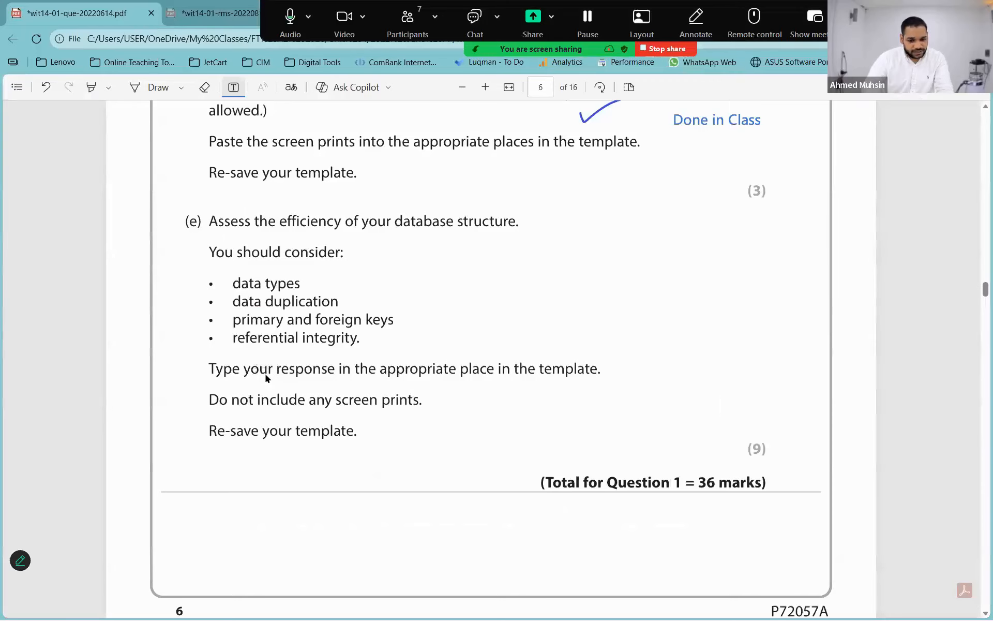
{"action": "key", "text": "alt+Tab"}
{"action": "left_click", "coordinate": [826, 309]}
{"action": "key", "text": "Return"}
{"action": "key", "text": "Return"}
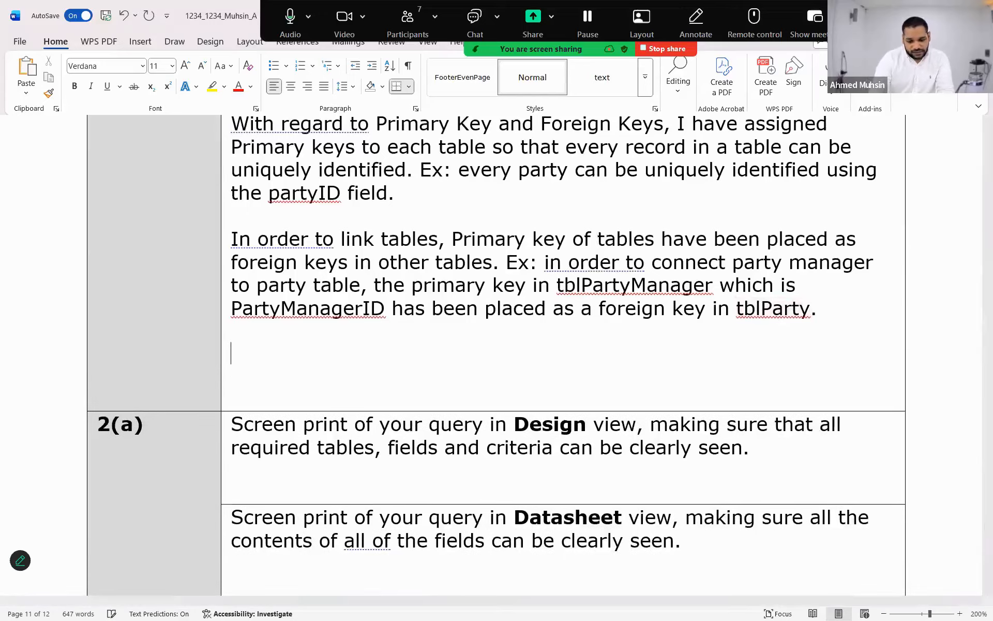
{"action": "type", "text": "Refer"}
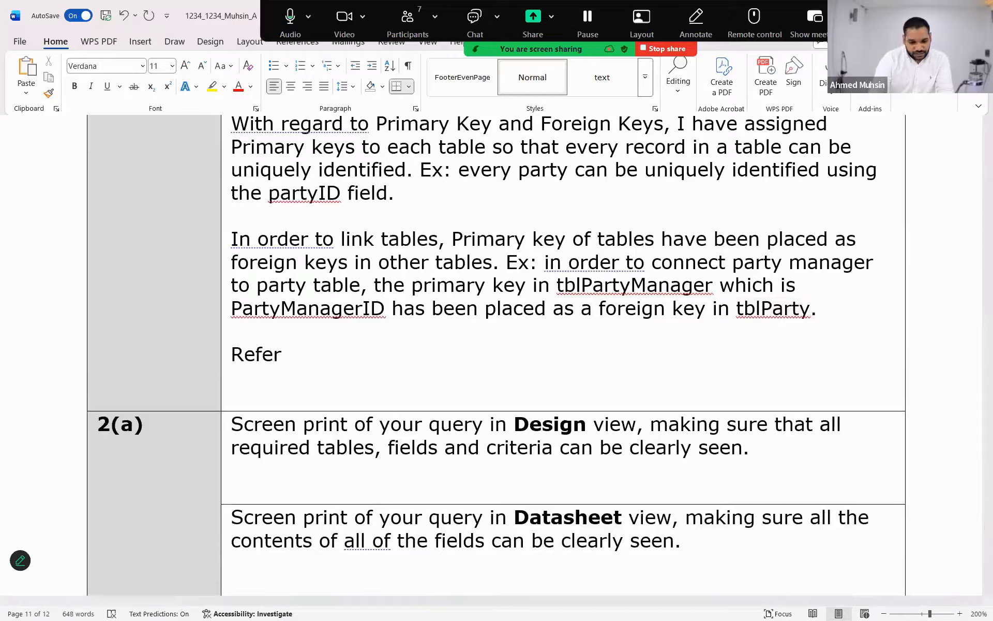
{"action": "type", "text": "ential Integrity has been enabled across all relationships in the data"}
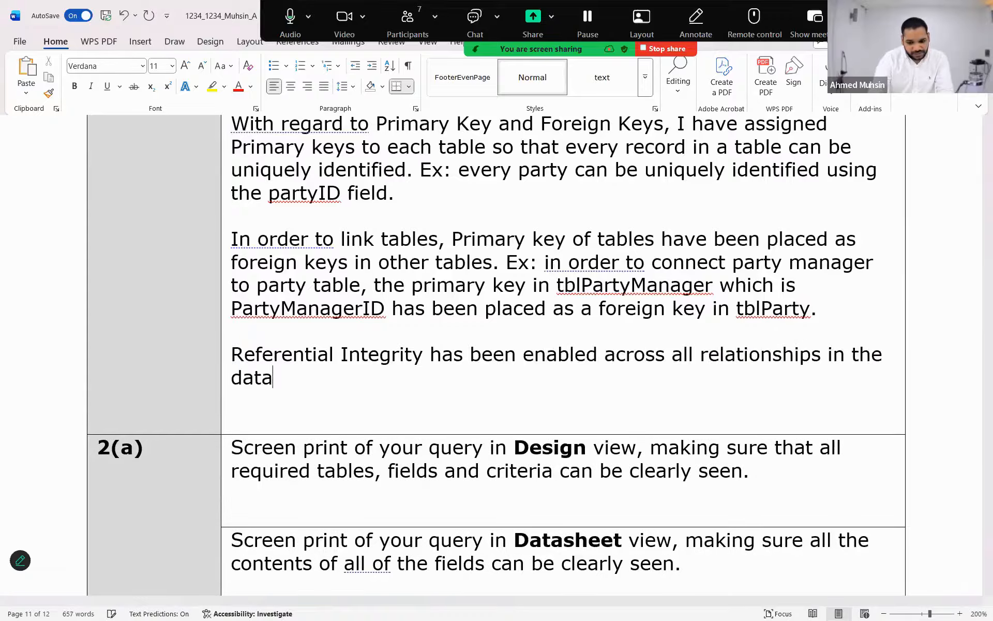
{"action": "type", "text": "base."}
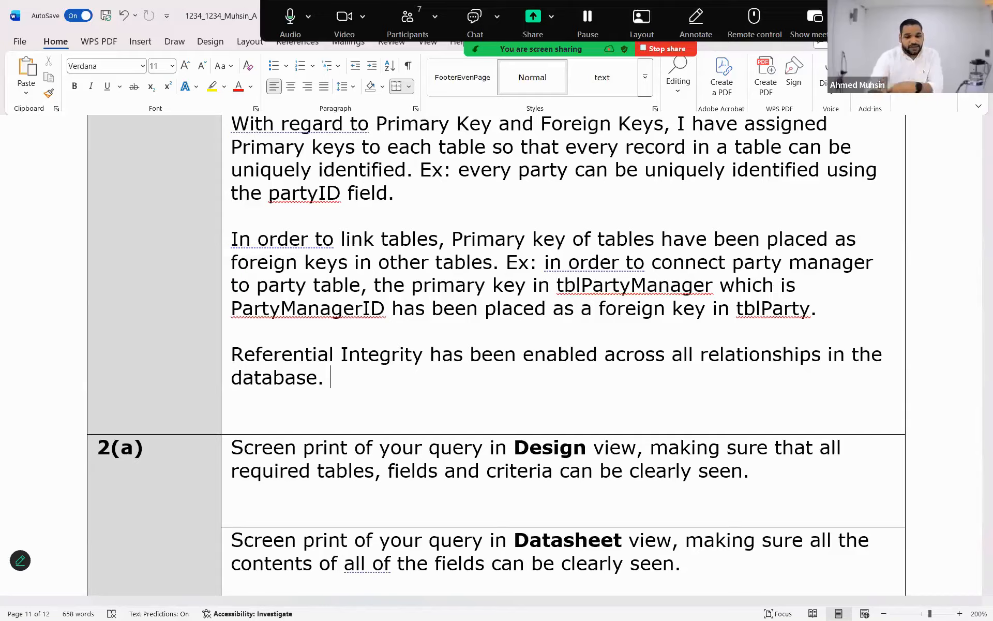
- Continue the Referential Integrity paragraph with the sentence "This feature prevents inaccurate values from being entered."
{"action": "type", "text": "This "}
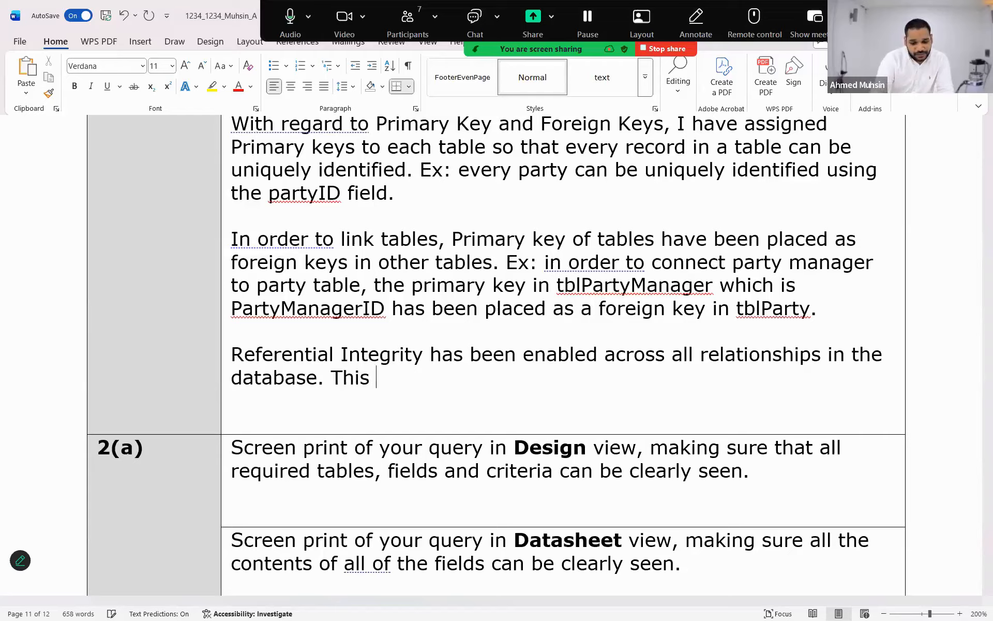
{"action": "type", "text": "feature prev"}
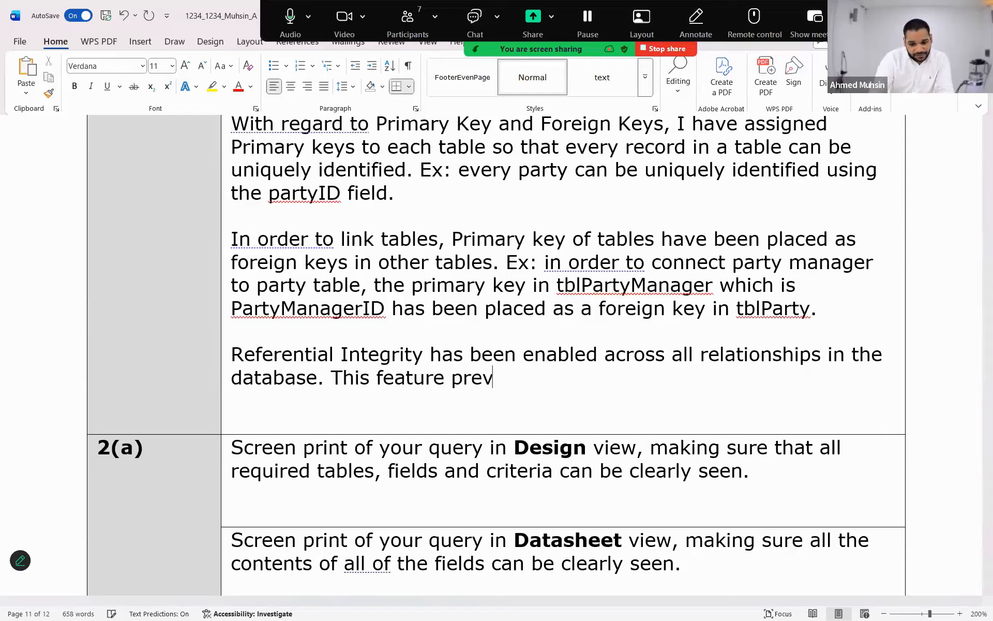
{"action": "type", "text": "ents inaccur"}
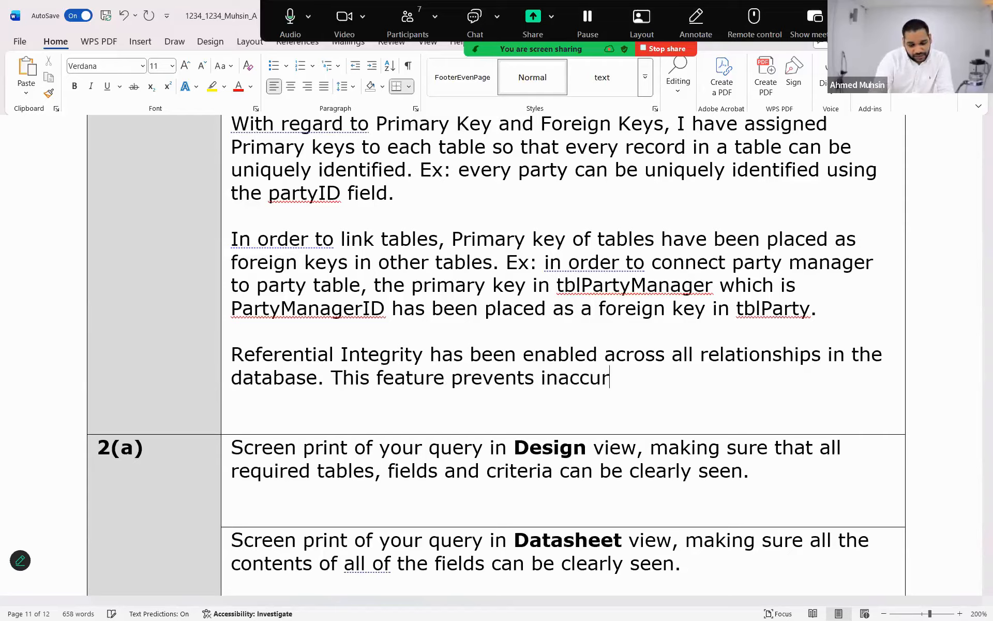
{"action": "type", "text": "ate values from"}
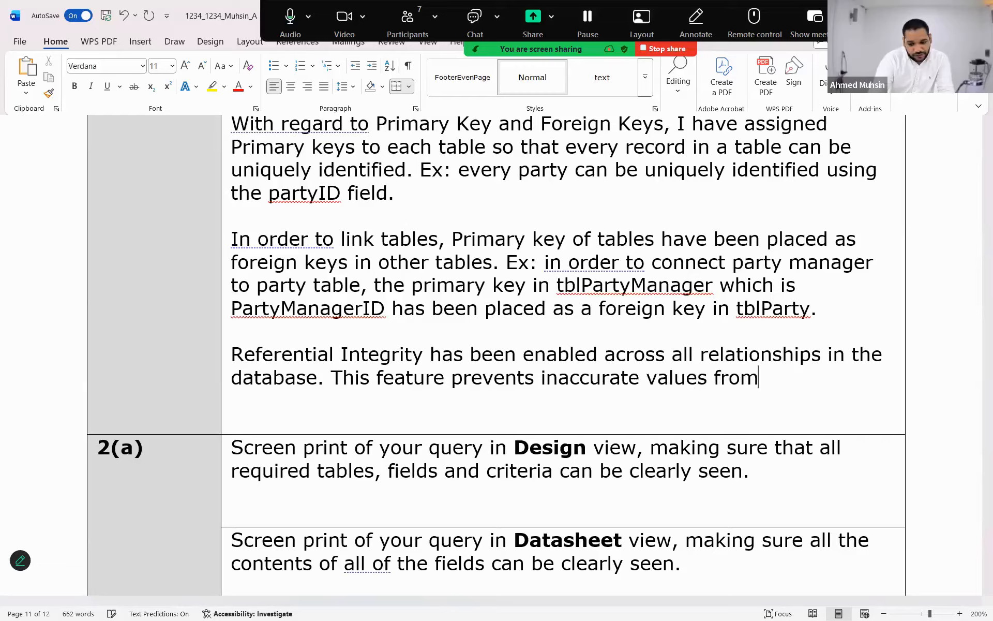
{"action": "type", "text": " being enter"}
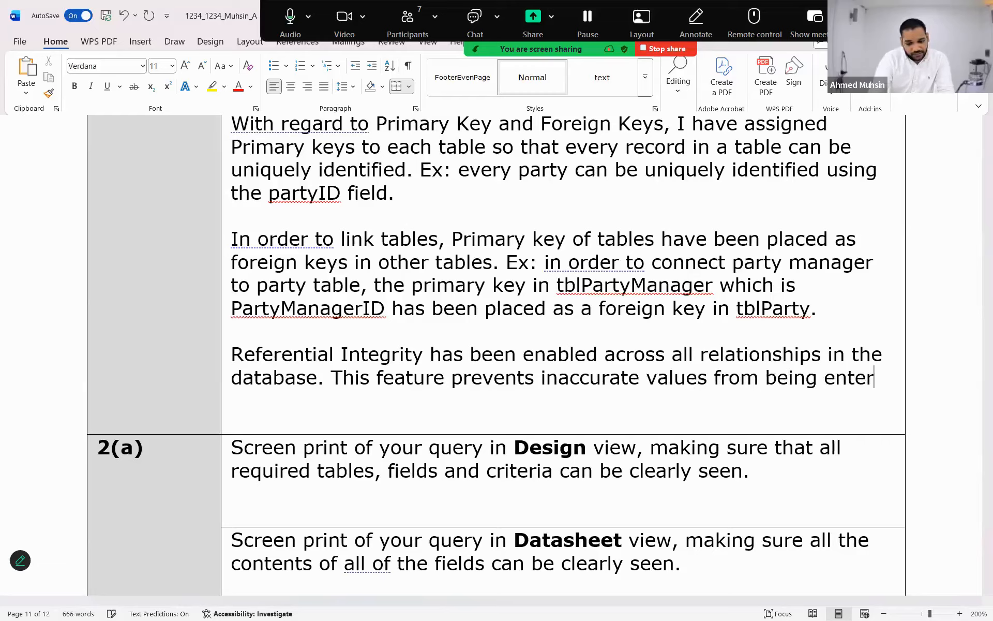
{"action": "type", "text": "ed. For e"}
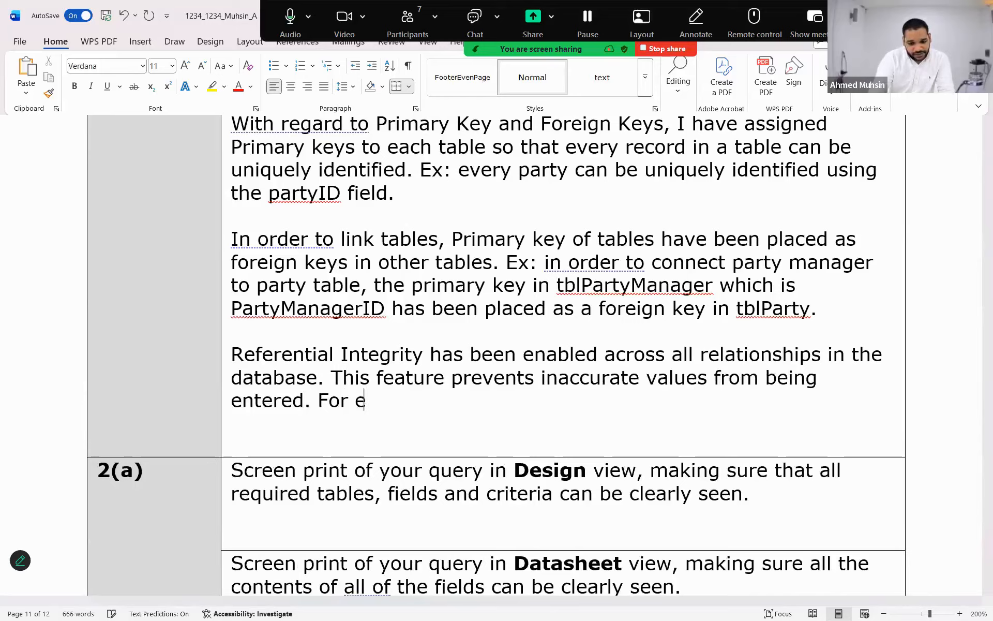
- Add the example "For example in the relationship between tblPartyManager and tblParty referential integrity has been enforced. This prevents" to the paragraph
{"action": "type", "text": "xample in the r"}
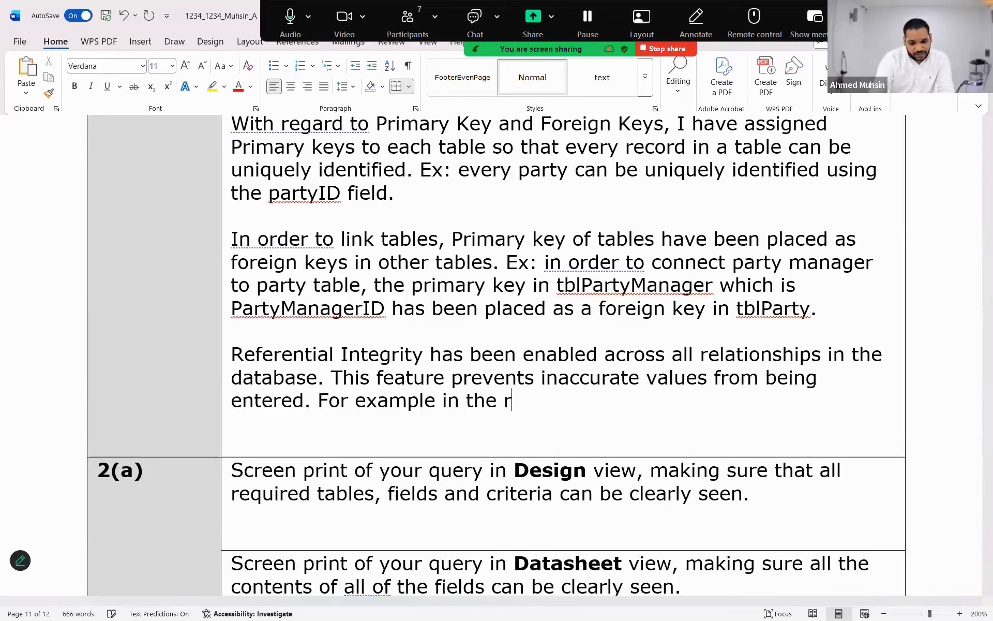
{"action": "type", "text": "elationship "}
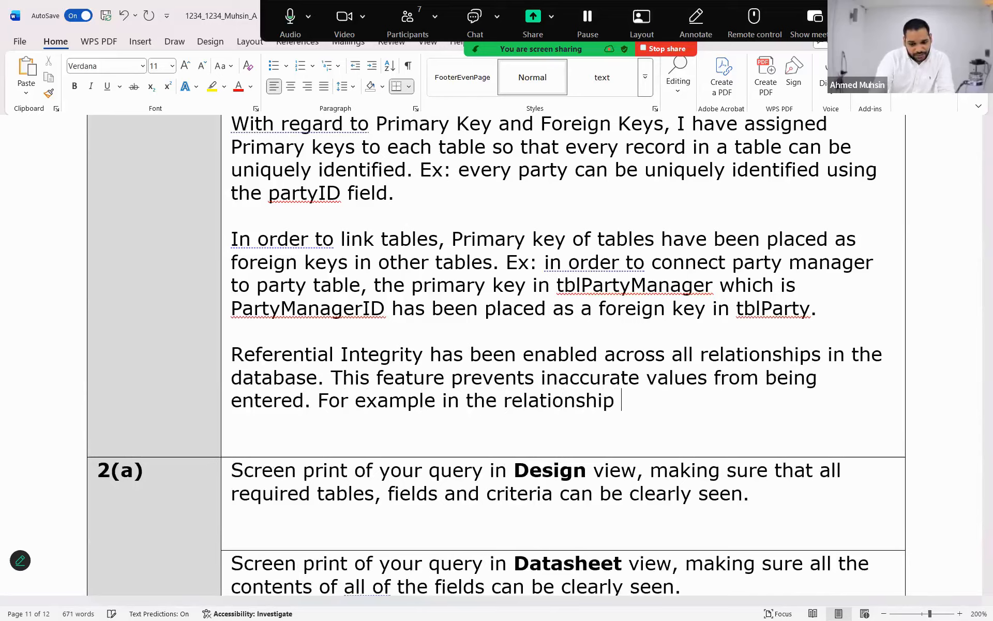
{"action": "type", "text": "between tbl"}
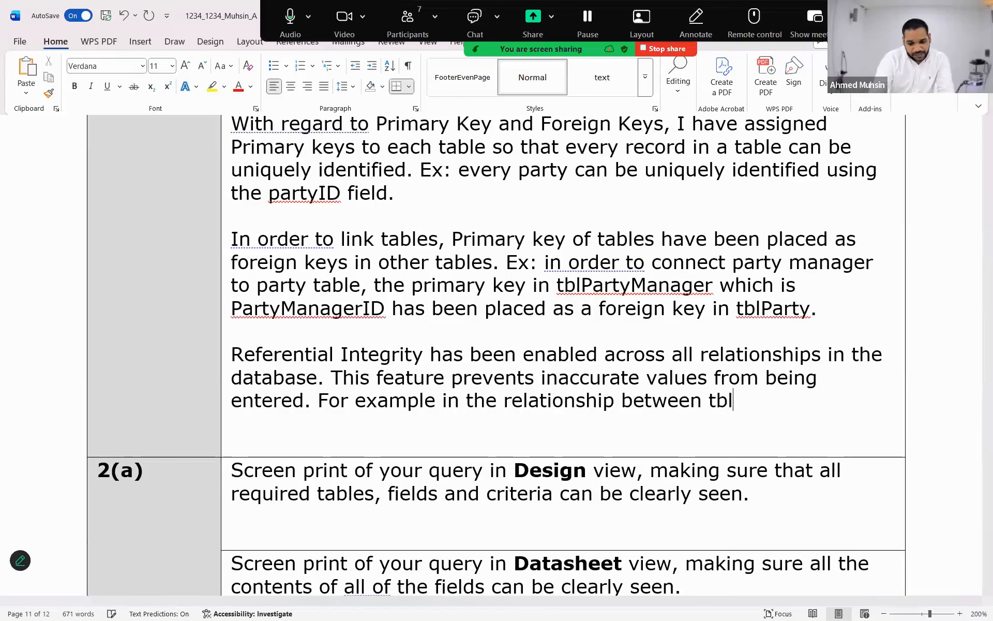
{"action": "type", "text": "PartyManager"}
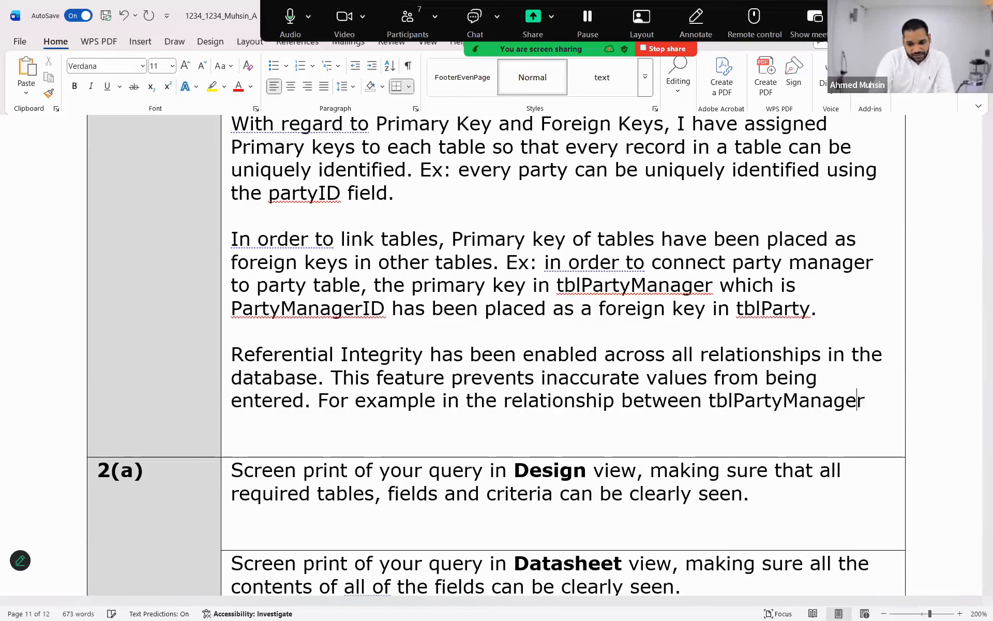
{"action": "type", "text": " and tblPart"}
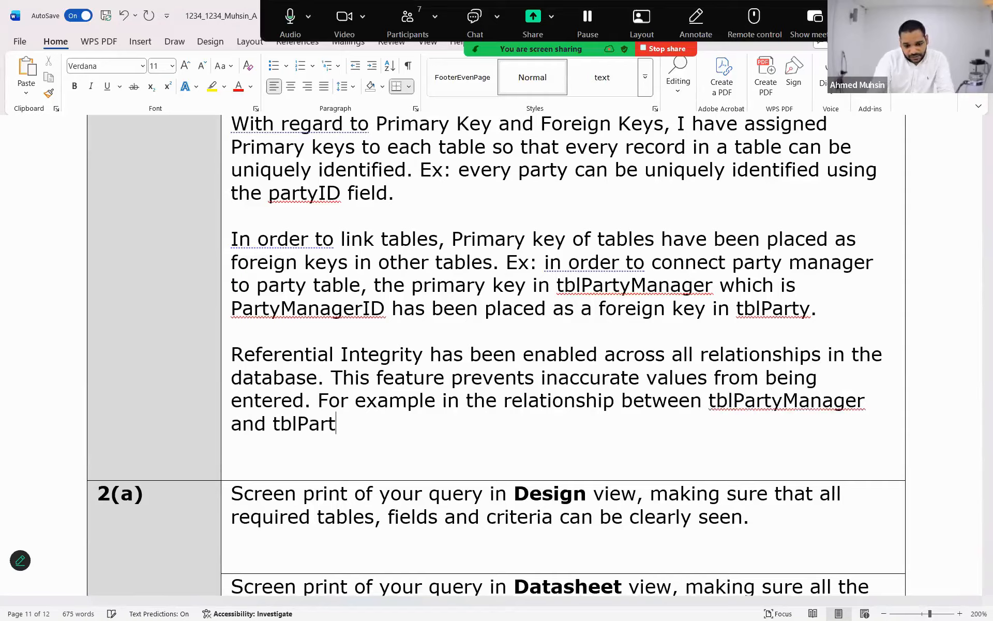
{"action": "type", "text": "yu"}
{"action": "key", "text": "BackSpace"}
{"action": "key", "text": "BackSpace"}
{"action": "type", "text": "referential integri"}
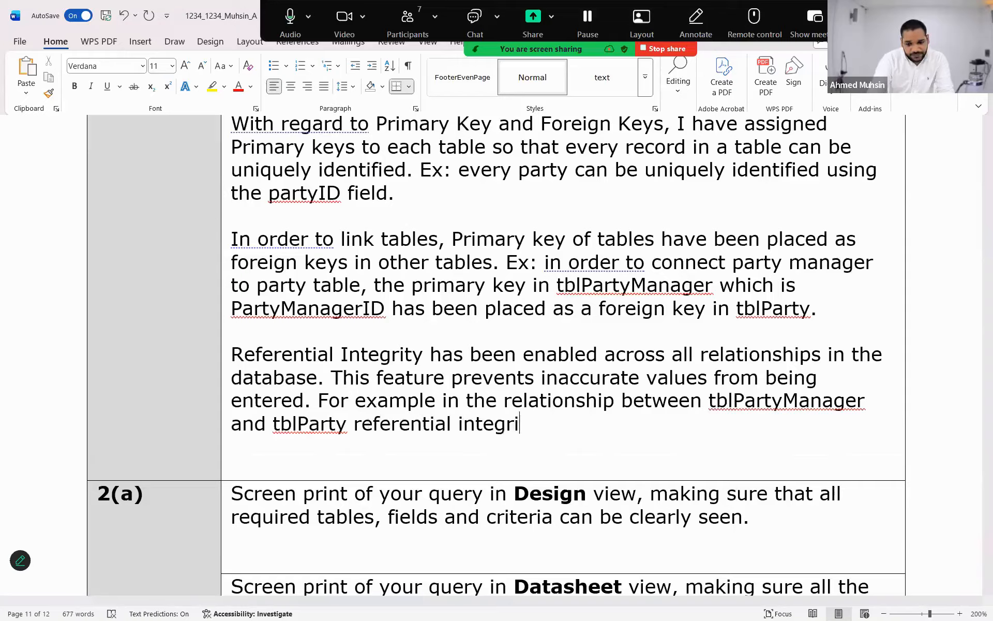
{"action": "type", "text": "ty has been enforced. This prevents"}
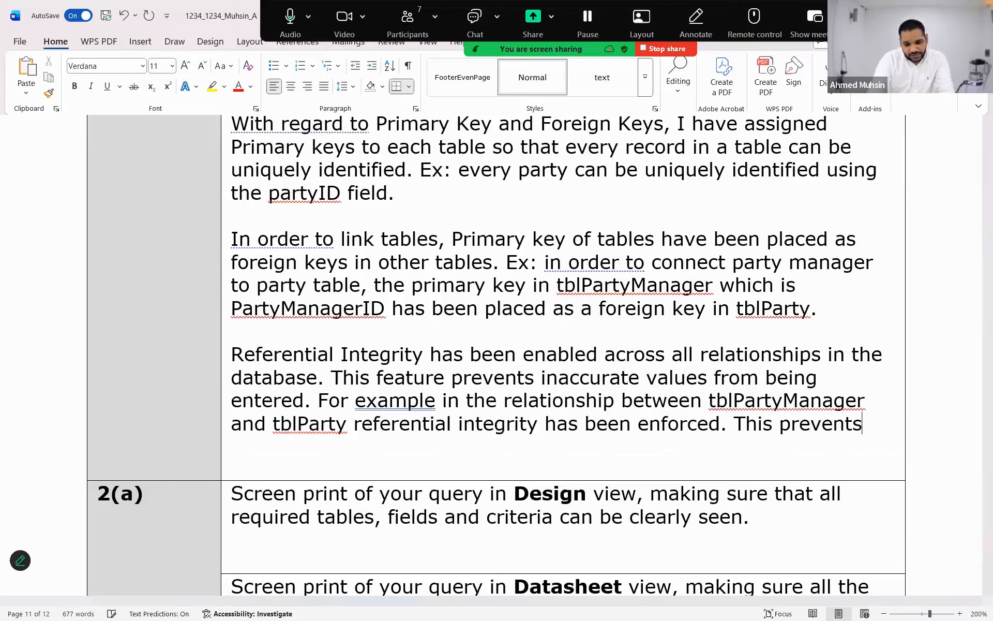
- Finish the sentence beginning "This prevents" with "inaccurate values for PartyManageID being entered."
{"action": "type", "text": " inaccurate values for p"}
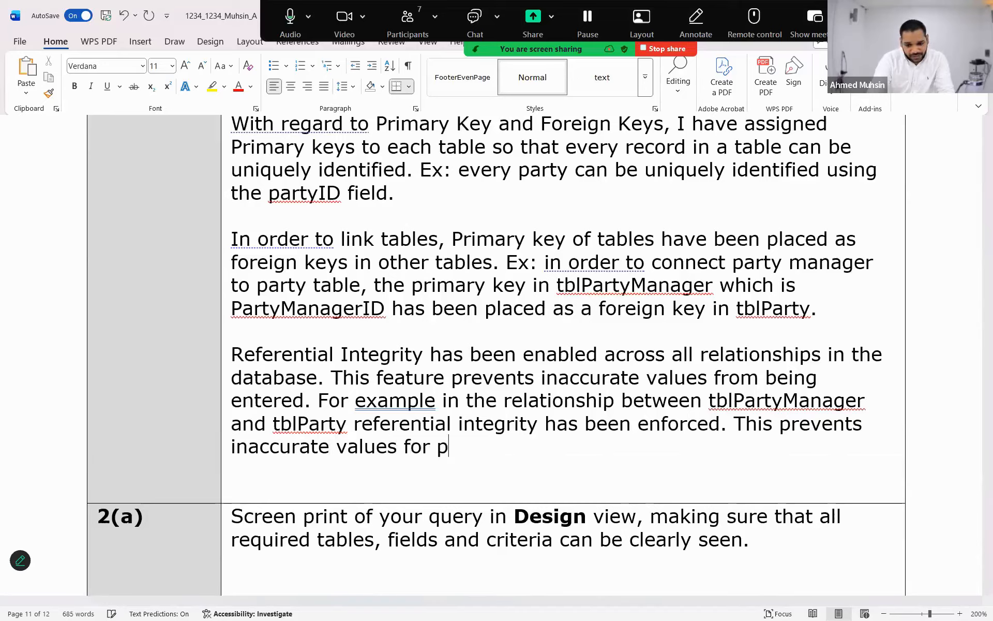
{"action": "key", "text": "BackSpace"}
{"action": "type", "text": "PartyManageID "}
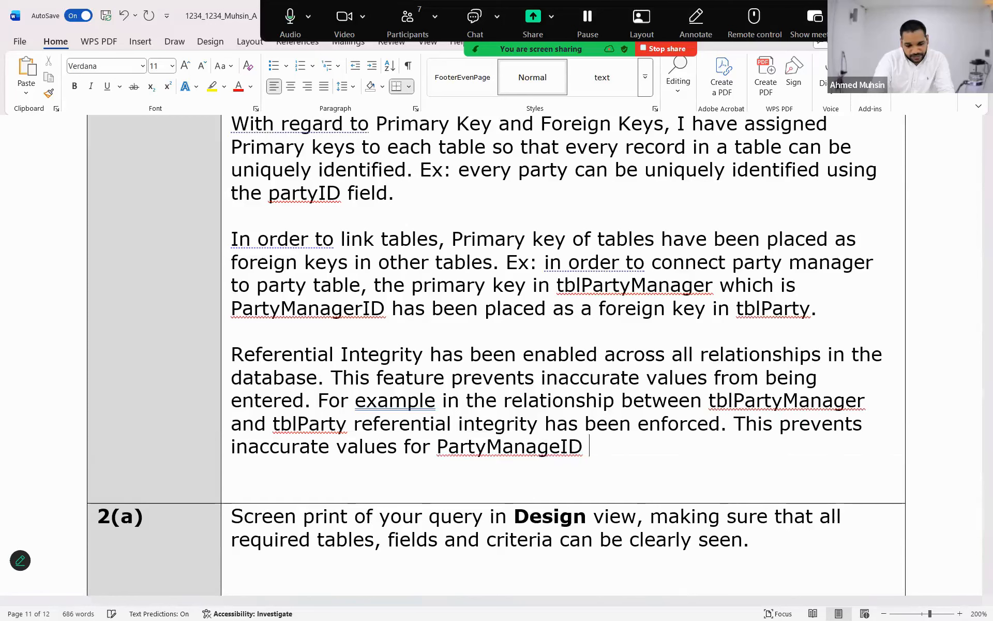
{"action": "type", "text": "being entered. When filling the"}
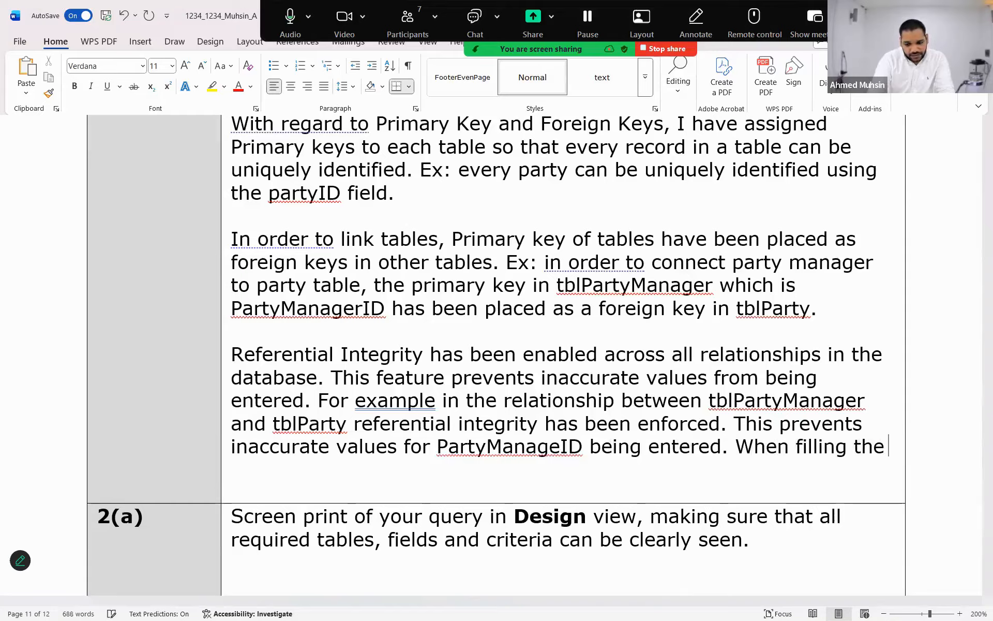
- Close the paragraph with "When filling tblParty, for PartyManagerID the user can only enter IDs that exists in tblPartyManager."
{"action": "key", "text": "BackSpace"}
{"action": "key", "text": "BackSpace"}
{"action": "key", "text": "BackSpace"}
{"action": "type", "text": "blParty, for PartyM"}
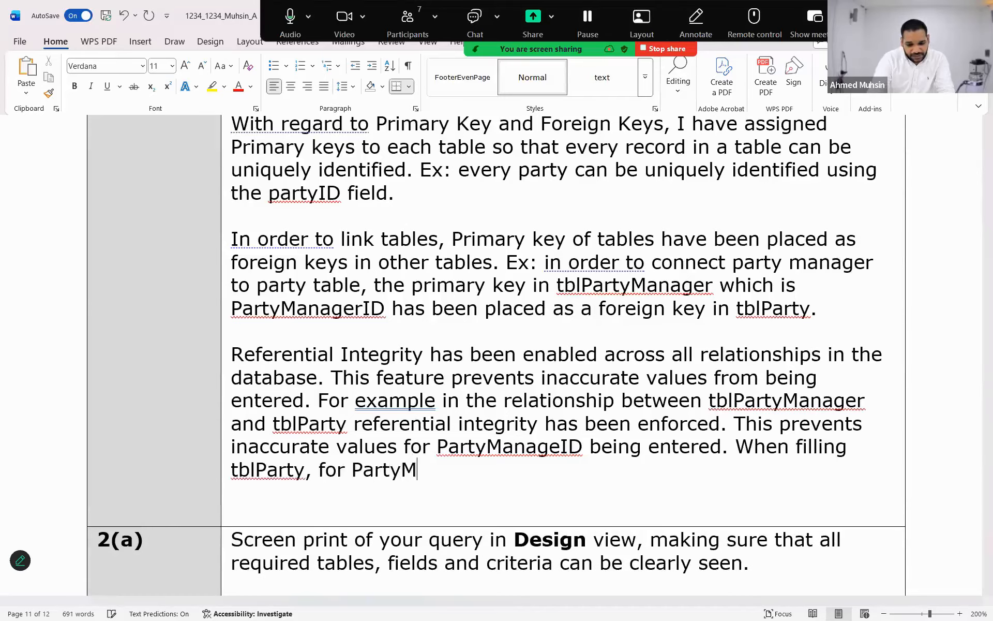
{"action": "type", "text": "anagerID the user can only enter IDs that exists in th"}
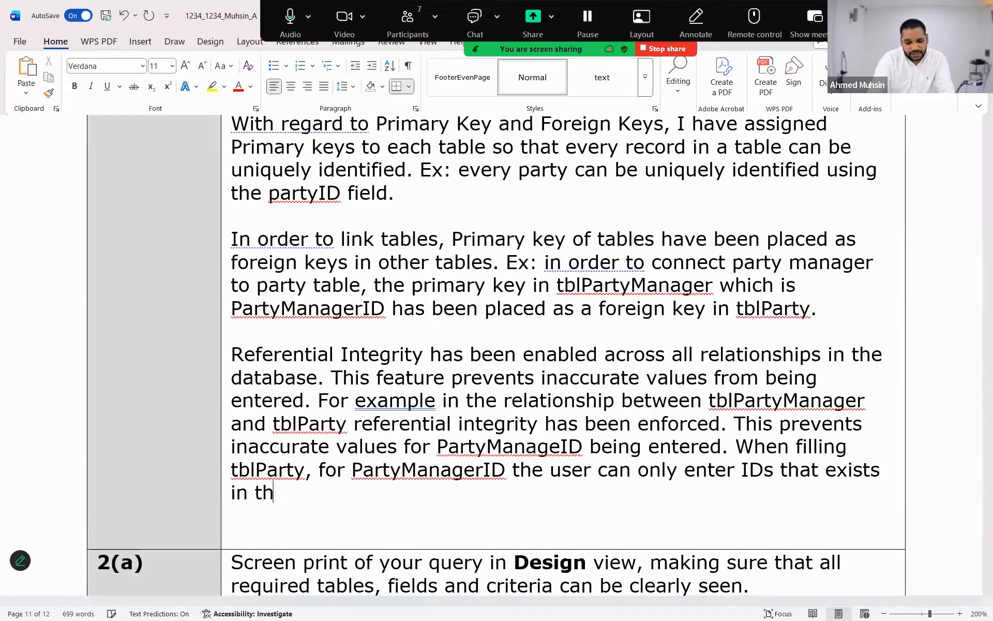
{"action": "key", "text": "BackSpace"}
{"action": "key", "text": "BackSpace"}
{"action": "type", "text": "tblParty"}
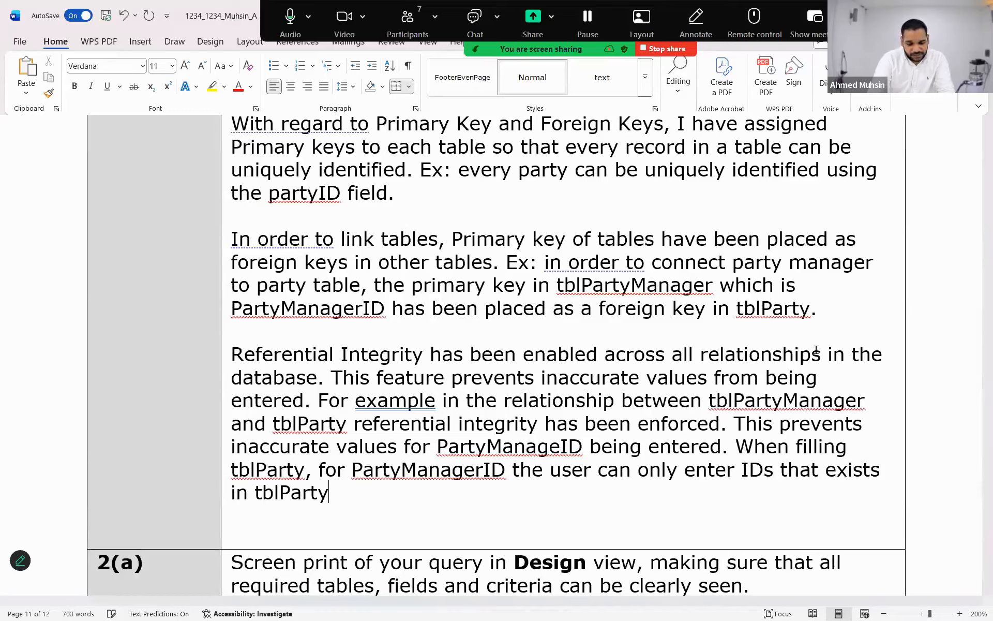
{"action": "type", "text": "Manager."}
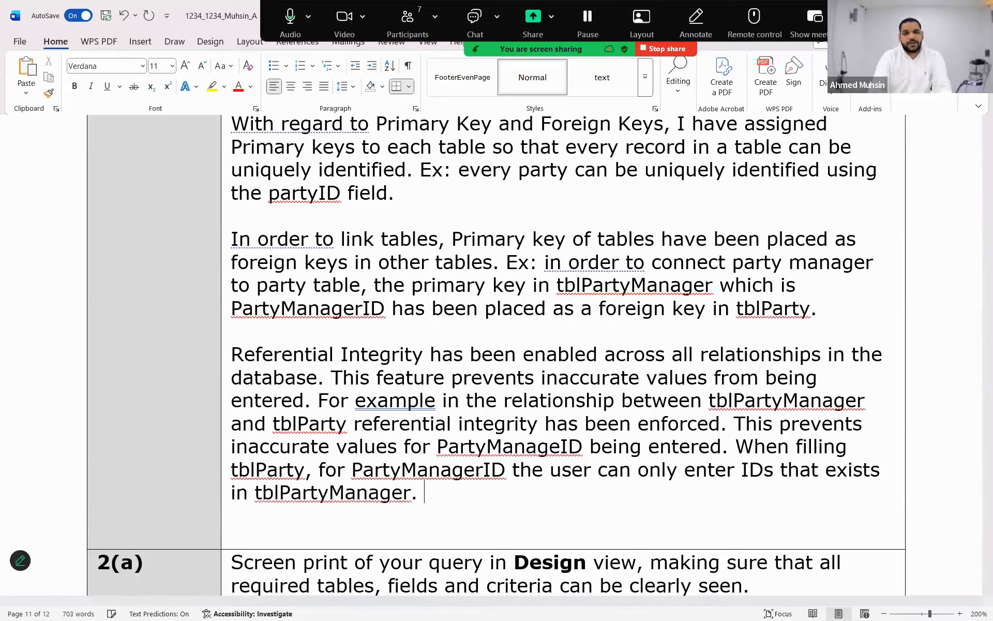
{"action": "scroll", "coordinate": [949, 279], "scroll_direction": "down", "scroll_amount": 1}
{"action": "scroll", "coordinate": [949, 278], "scroll_direction": "up", "scroll_amount": 1}
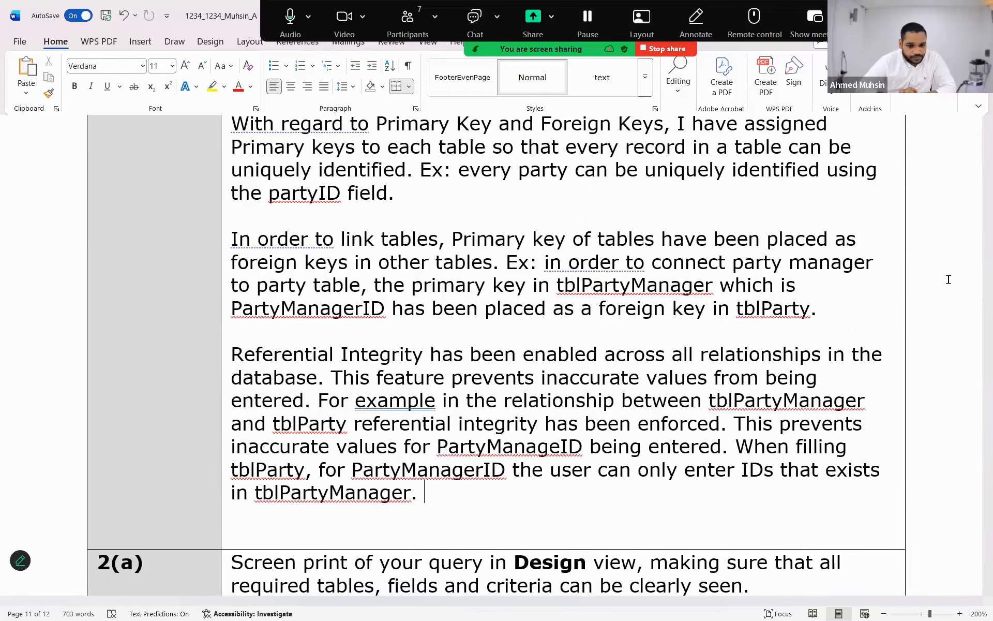
{"action": "scroll", "coordinate": [944, 287], "scroll_direction": "down", "scroll_amount": 1}
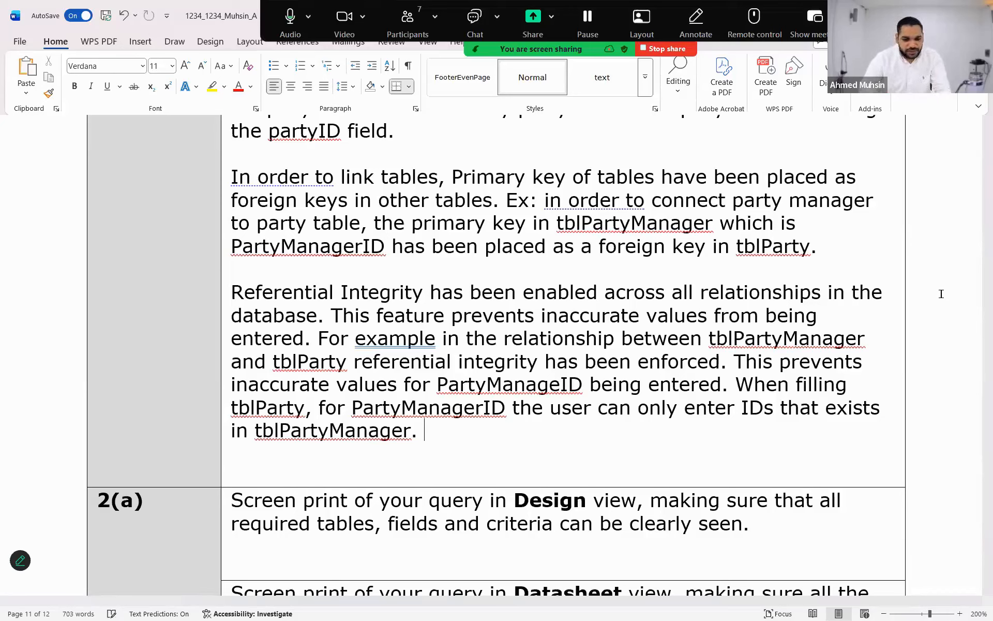
{"action": "left_click", "coordinate": [432, 292]}
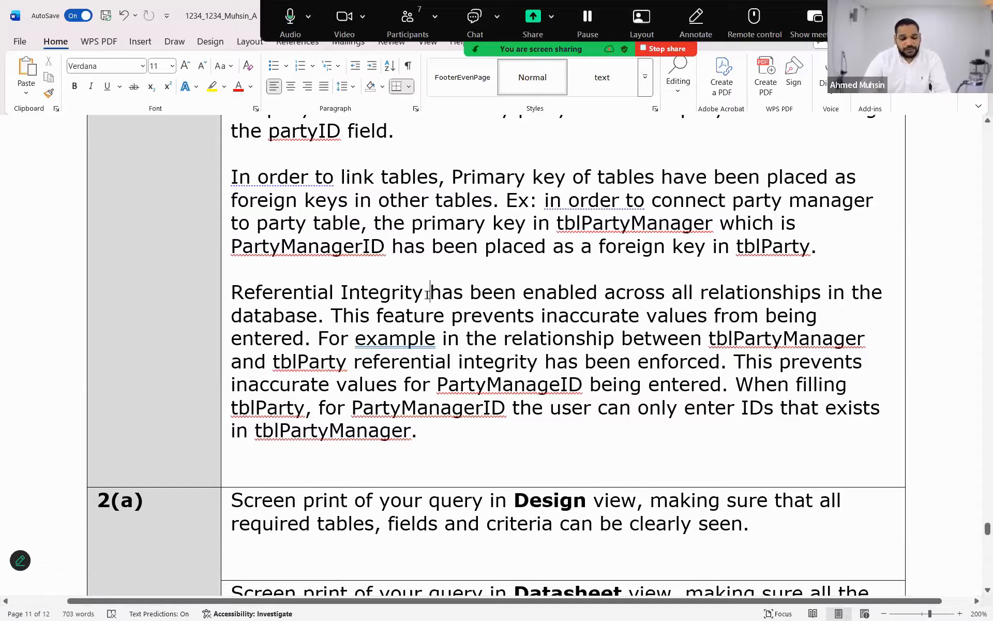
{"action": "left_click", "coordinate": [431, 434]}
{"action": "key", "text": "alt"}
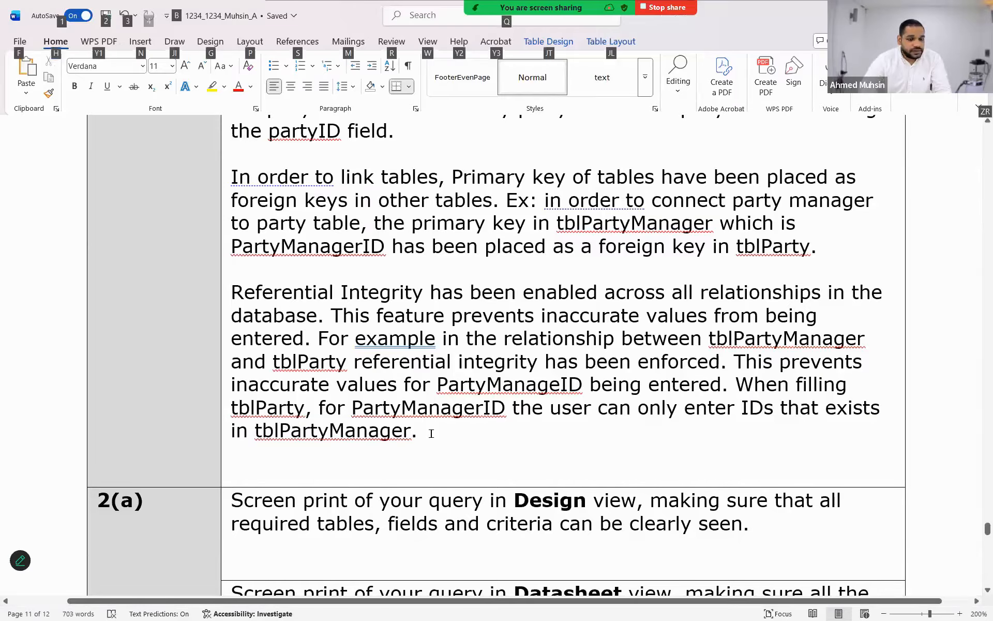
{"action": "key", "text": "alt+Tab"}
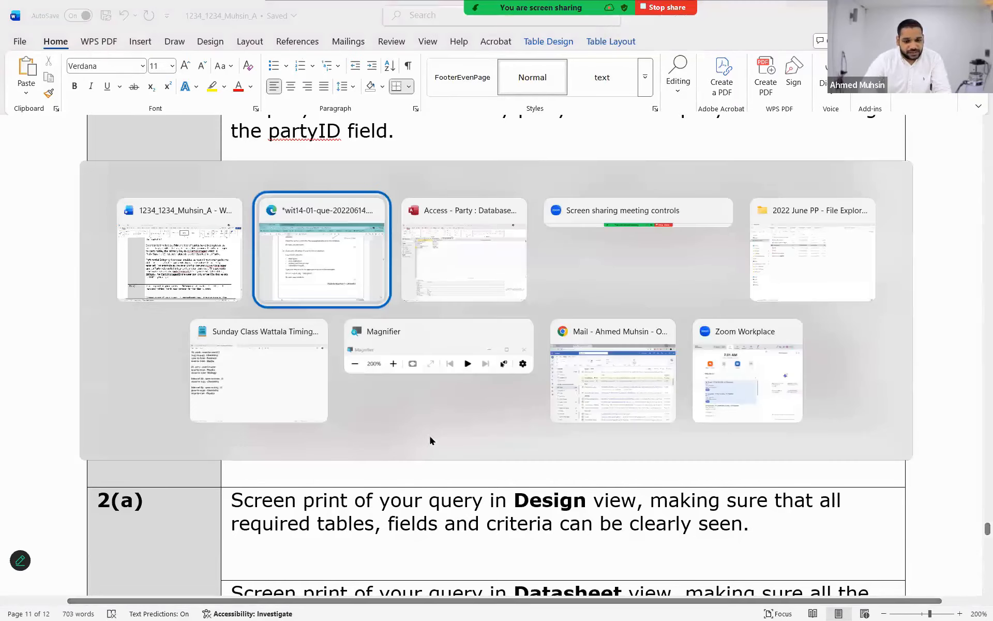
{"action": "left_click", "coordinate": [180, 287]}
{"action": "scroll", "coordinate": [240, 399], "scroll_direction": "down", "scroll_amount": 3}
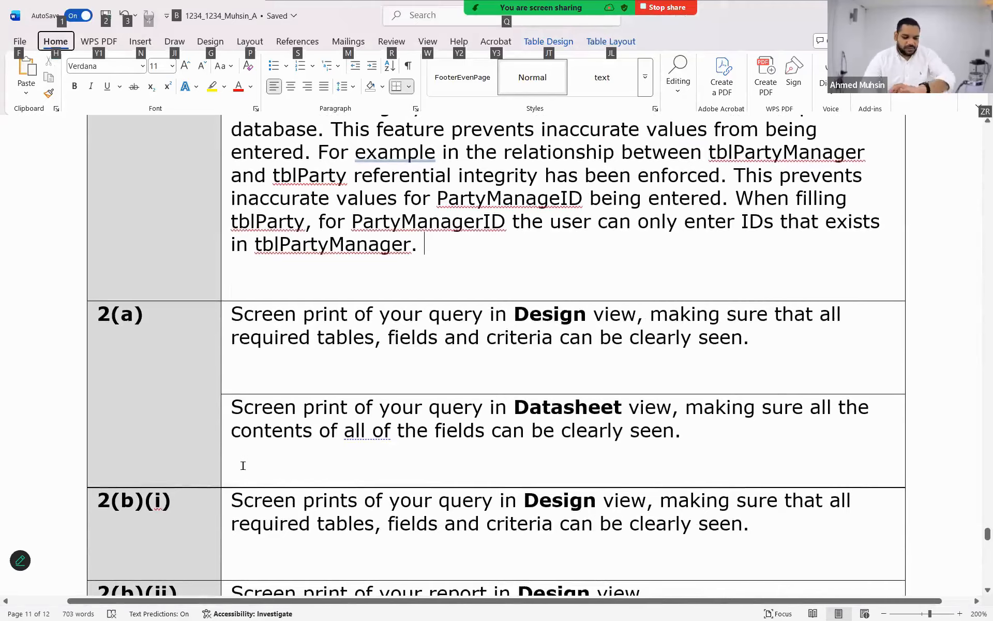
- Switch to the mark scheme PDF in the browser, tick the 1(e) Currency point and underline "calculations" in the Date/Time point
{"action": "key", "text": "alt+Tab"}
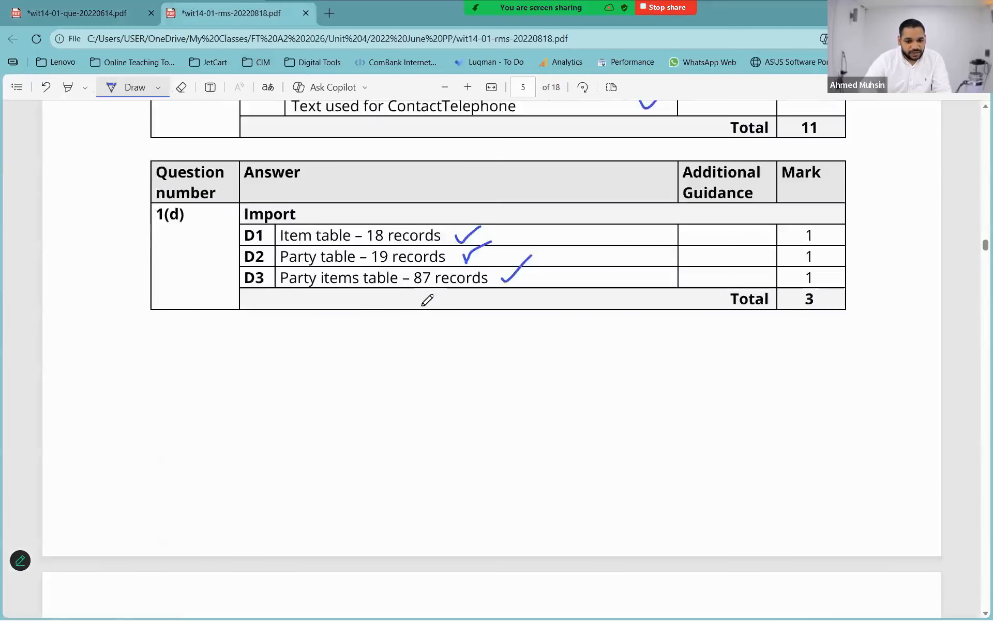
{"action": "left_click", "coordinate": [248, 15]}
{"action": "scroll", "coordinate": [426, 300], "scroll_direction": "down", "scroll_amount": 5}
{"action": "scroll", "coordinate": [427, 300], "scroll_direction": "down", "scroll_amount": 3}
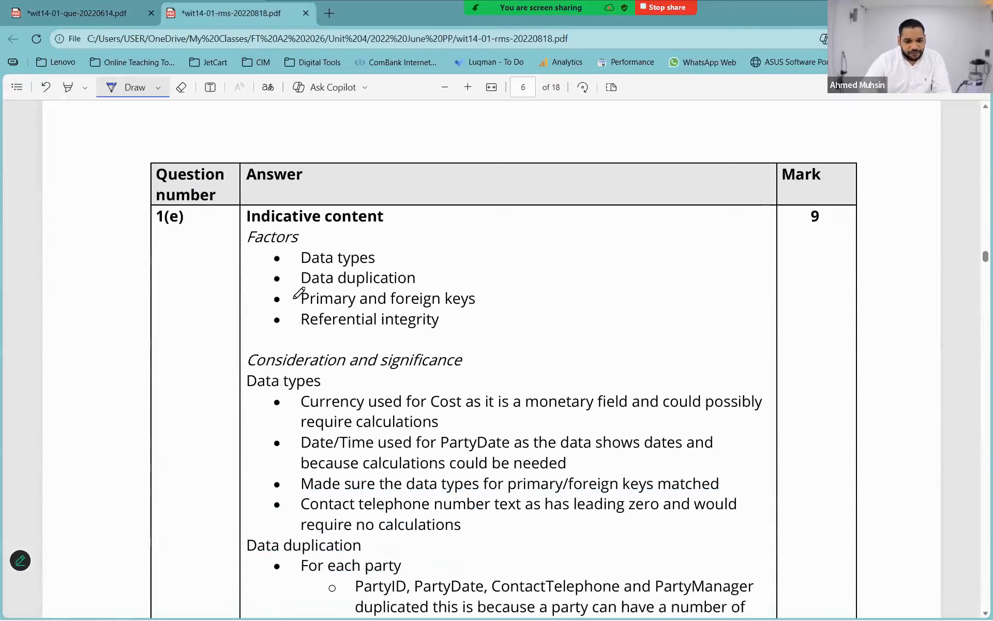
{"action": "scroll", "coordinate": [473, 253], "scroll_direction": "down", "scroll_amount": 3}
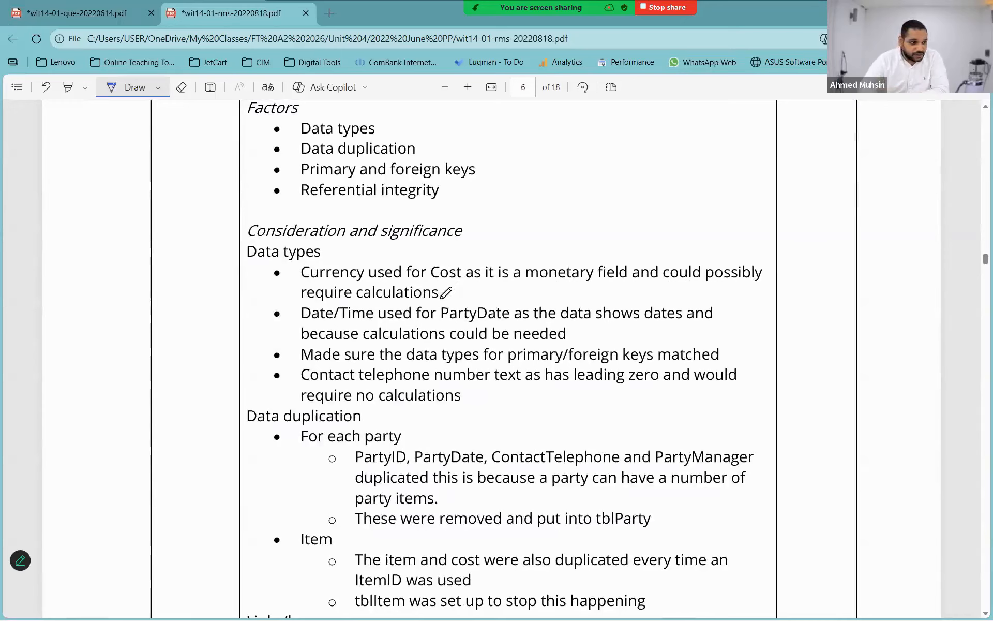
{"action": "left_click_drag", "start_coordinate": [443, 293], "coordinate": [470, 291]}
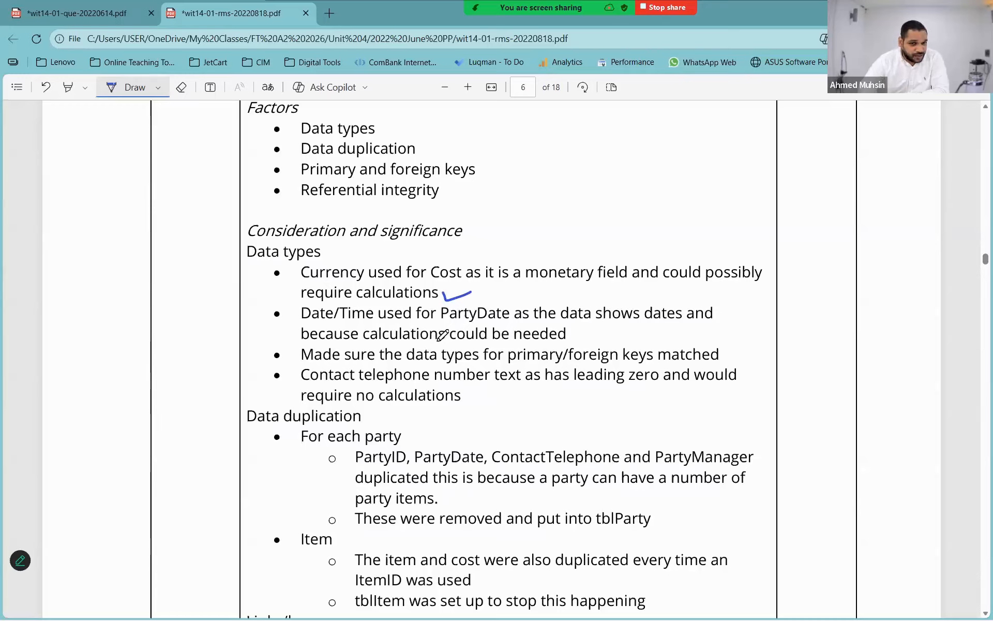
{"action": "left_click_drag", "start_coordinate": [375, 342], "coordinate": [444, 342]}
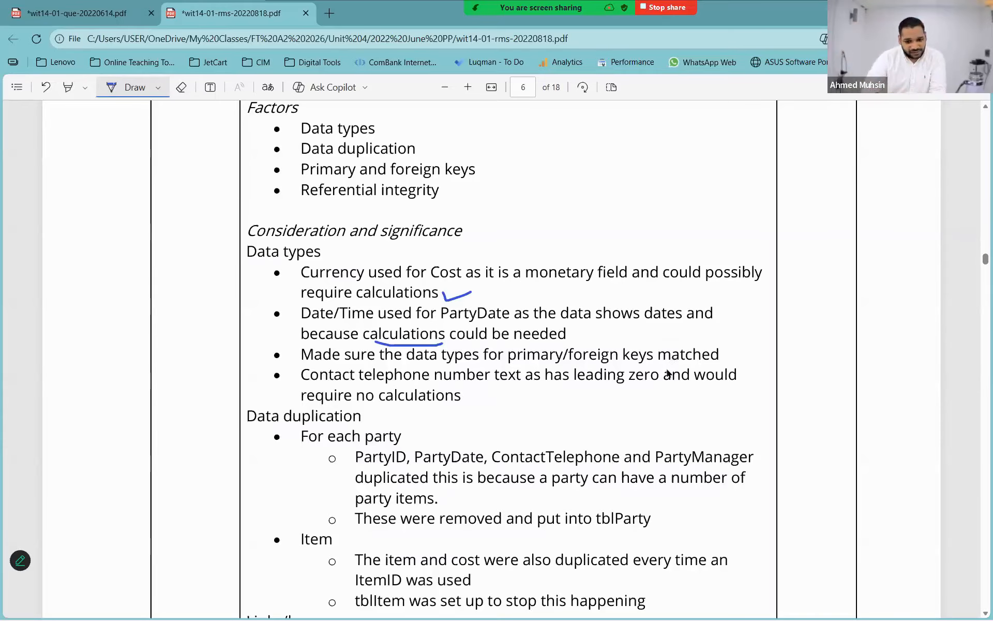
- Return to Word and highlight "able to link to the tables to each other" in the 1(e) answer's key fields paragraph for comparison
{"action": "key", "text": "alt+Tab"}
{"action": "scroll", "coordinate": [588, 305], "scroll_direction": "up", "scroll_amount": 10}
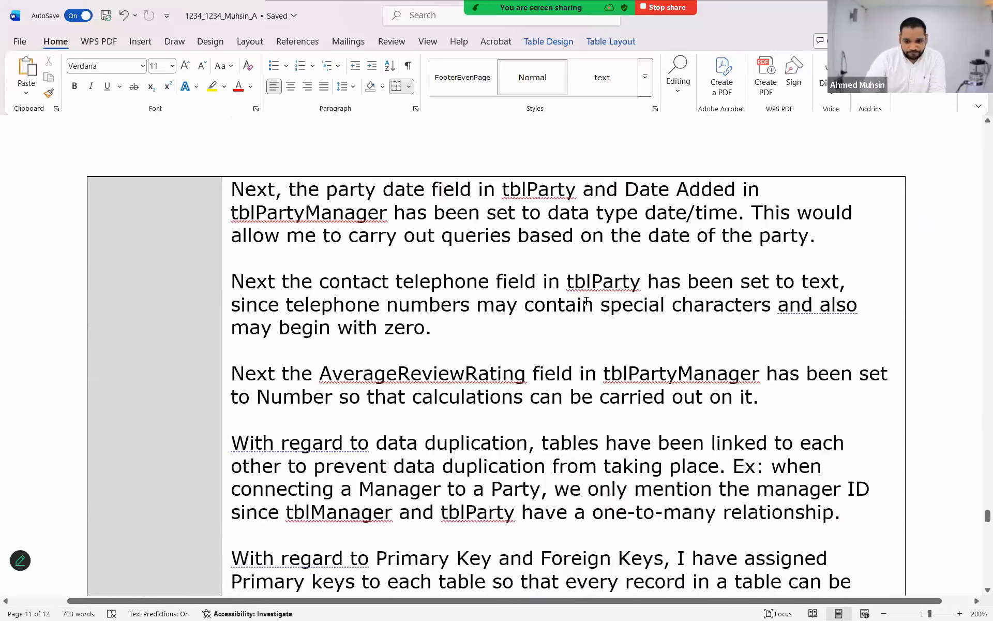
{"action": "scroll", "coordinate": [583, 295], "scroll_direction": "up", "scroll_amount": 6}
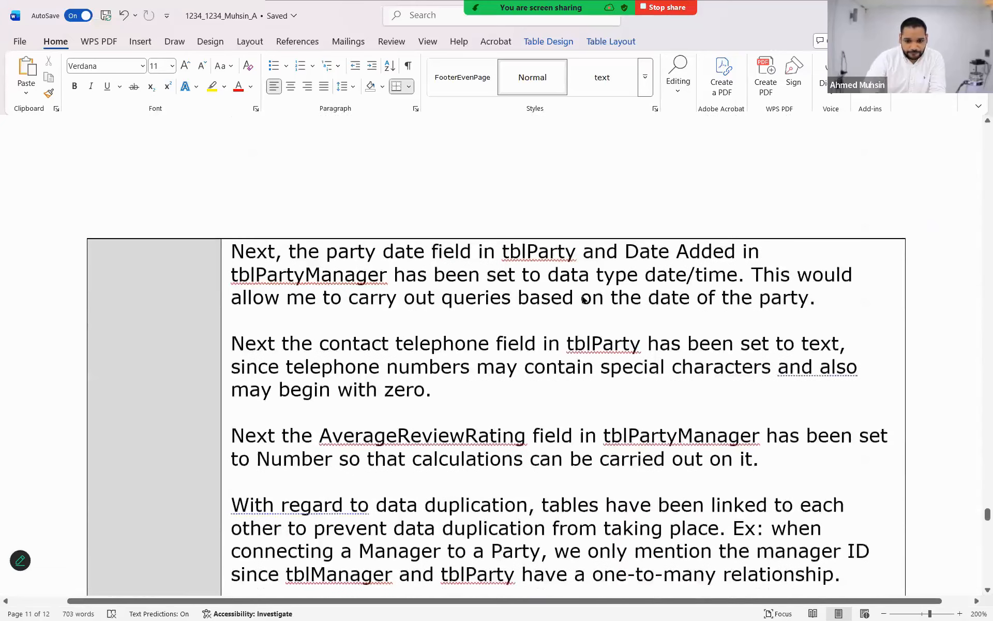
{"action": "scroll", "coordinate": [580, 296], "scroll_direction": "up", "scroll_amount": 4}
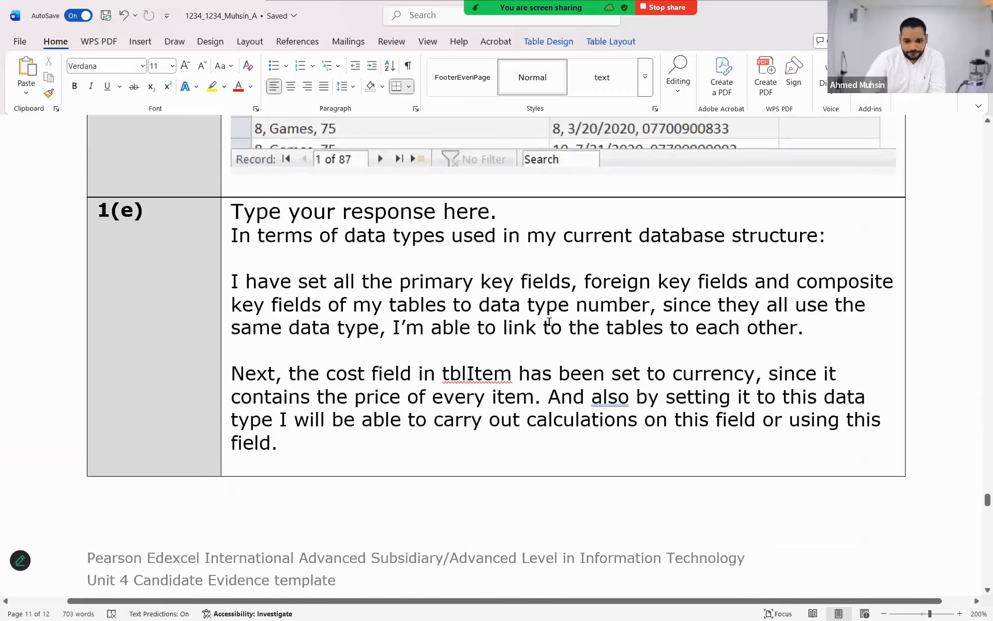
{"action": "left_click_drag", "start_coordinate": [443, 331], "coordinate": [792, 336]}
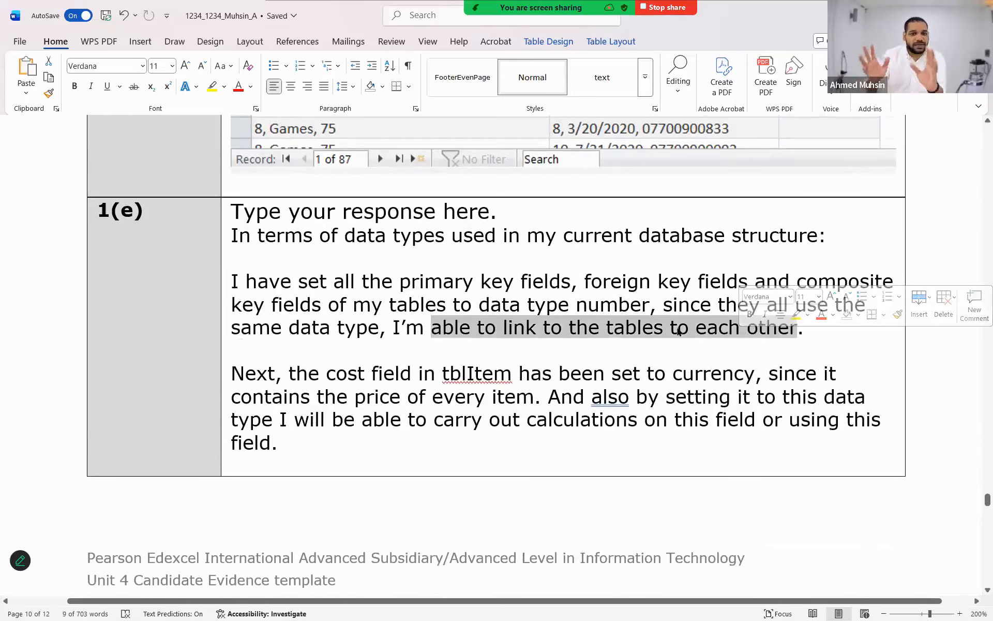
- Return to the mark scheme PDF, tick the contact telephone number point and draw a line beside the Data duplication points
{"action": "key", "text": "alt+Tab"}
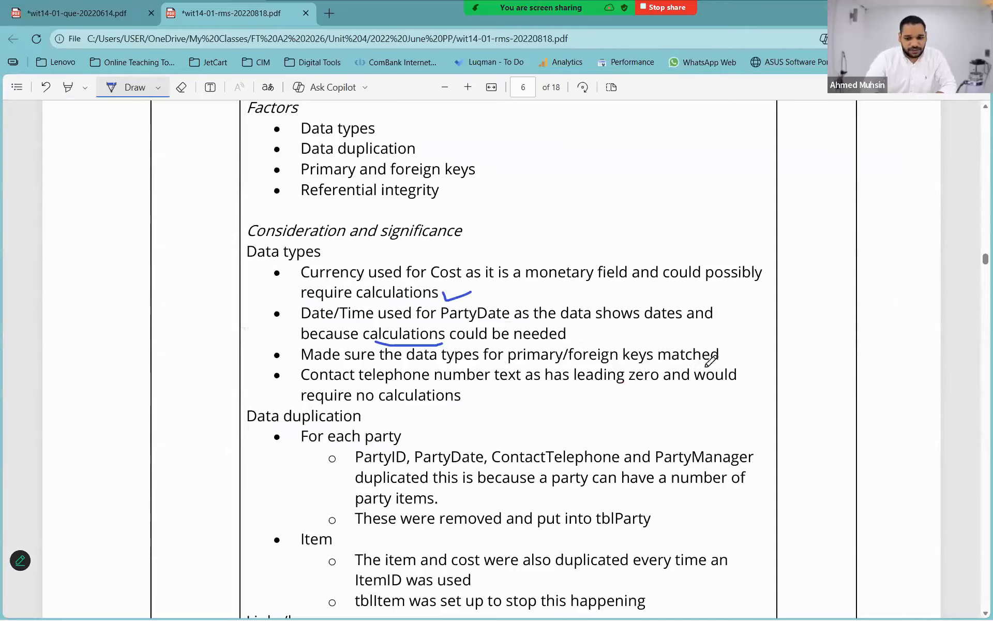
{"action": "scroll", "coordinate": [522, 284], "scroll_direction": "down", "scroll_amount": 2}
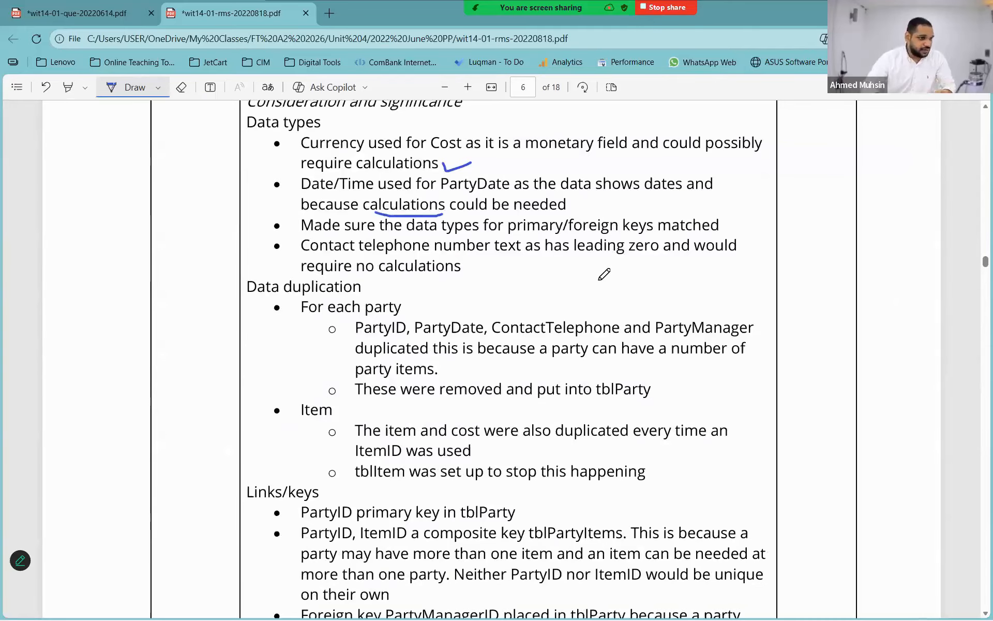
{"action": "left_click_drag", "start_coordinate": [651, 253], "coordinate": [678, 234]}
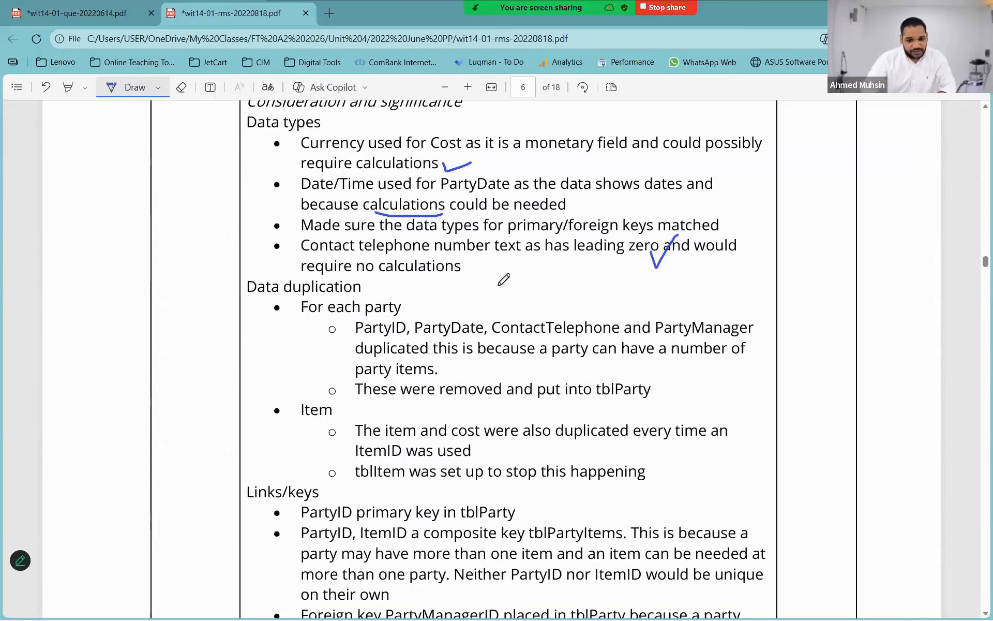
{"action": "scroll", "coordinate": [393, 285], "scroll_direction": "down", "scroll_amount": 1}
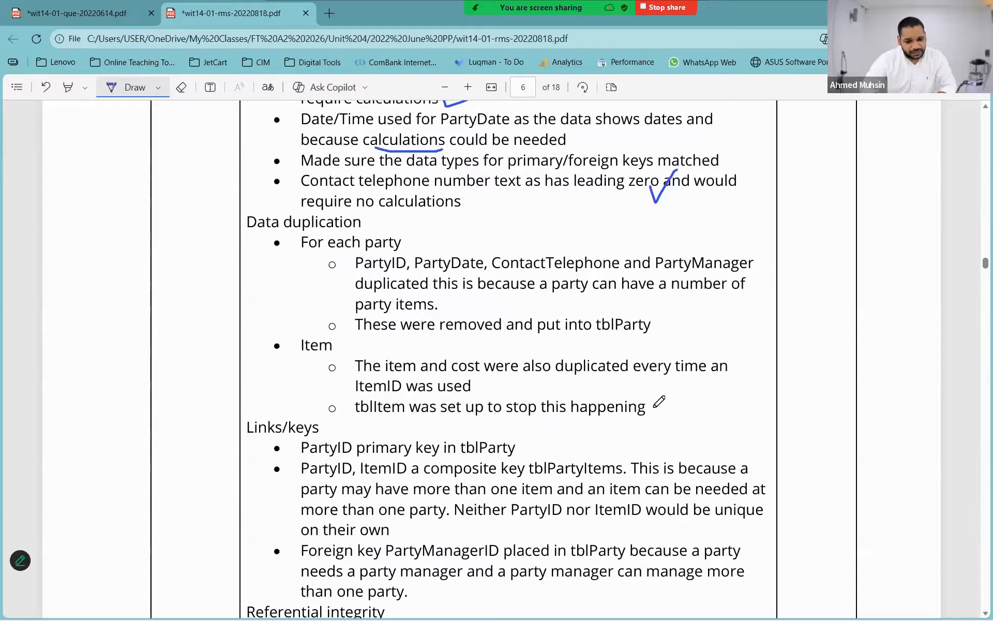
{"action": "scroll", "coordinate": [658, 406], "scroll_direction": "down", "scroll_amount": 1}
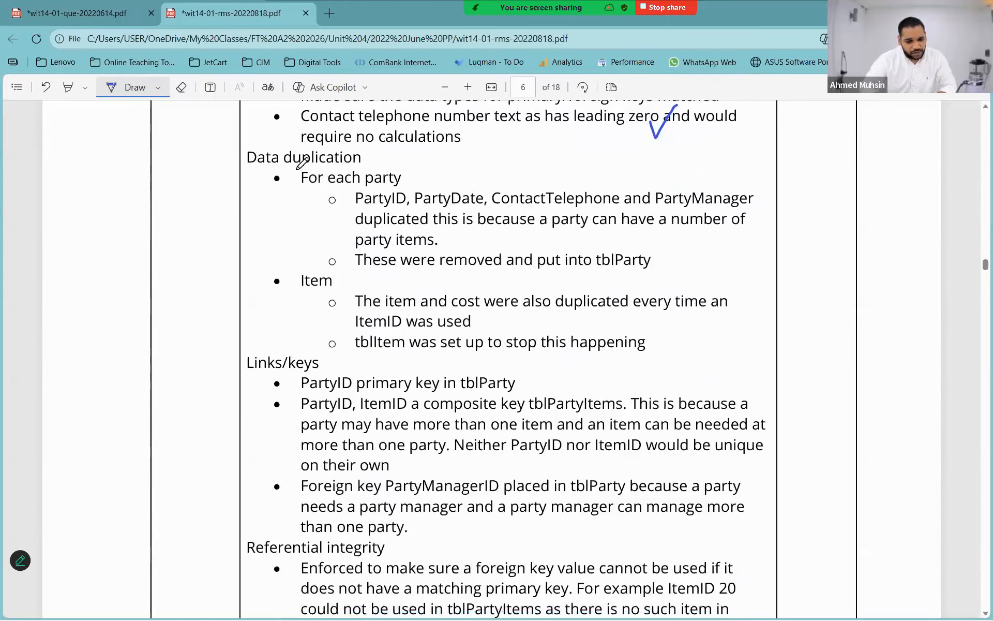
{"action": "left_click_drag", "start_coordinate": [299, 171], "coordinate": [304, 347]}
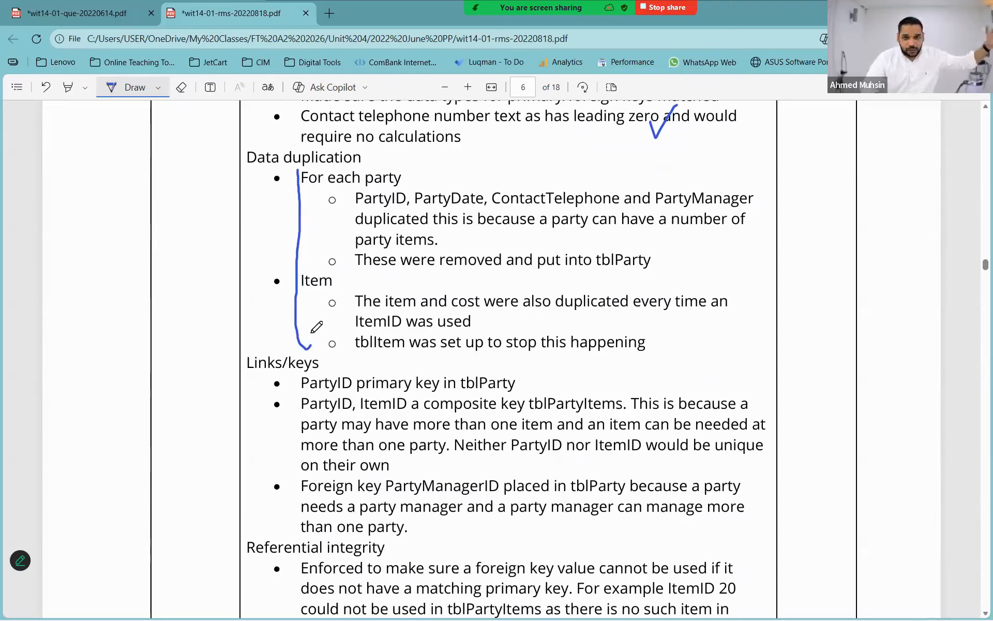
- Check the considerations listed for question 1(e) in the question paper and return to the mark scheme
{"action": "key", "text": "alt+Tab"}
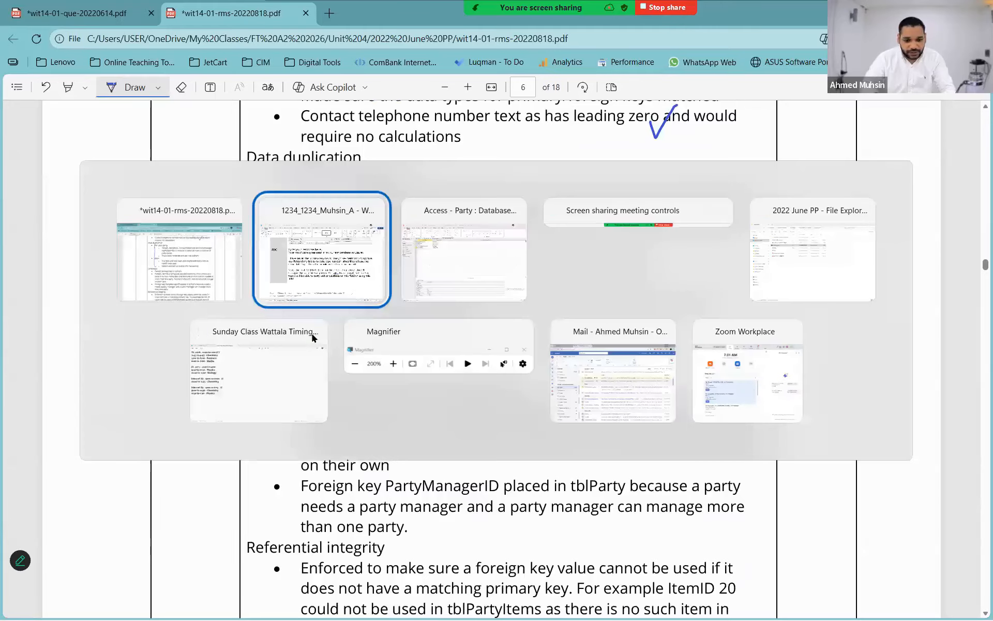
{"action": "key", "text": "Escape"}
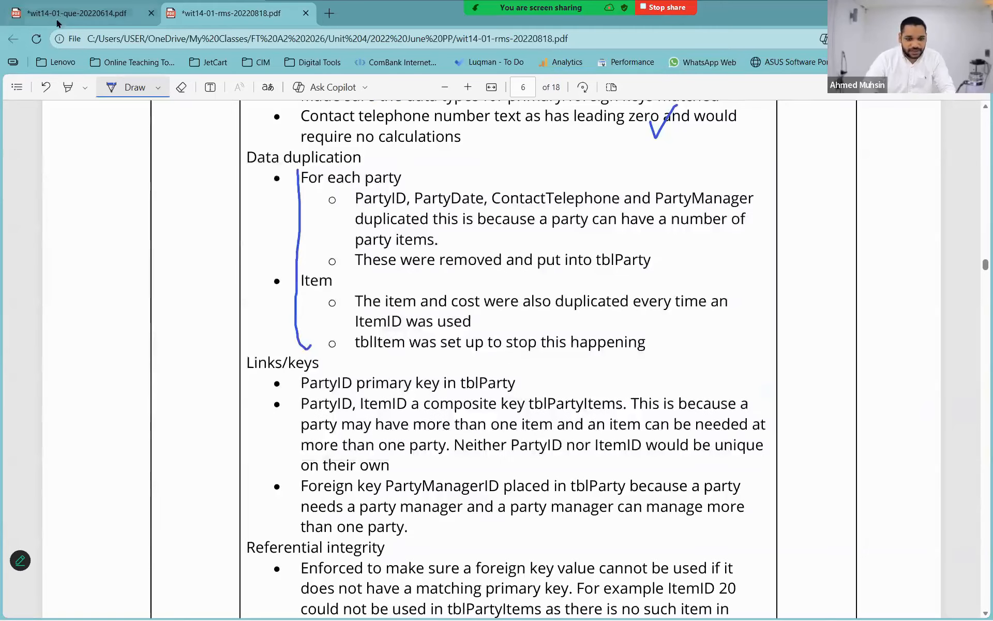
{"action": "left_click", "coordinate": [58, 17]}
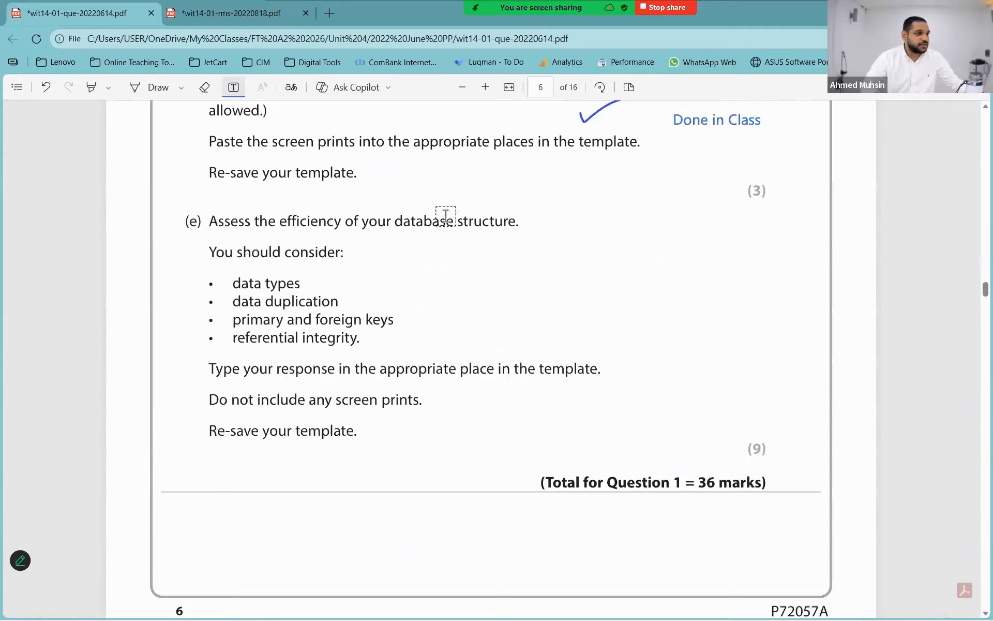
{"action": "left_click", "coordinate": [235, 17]}
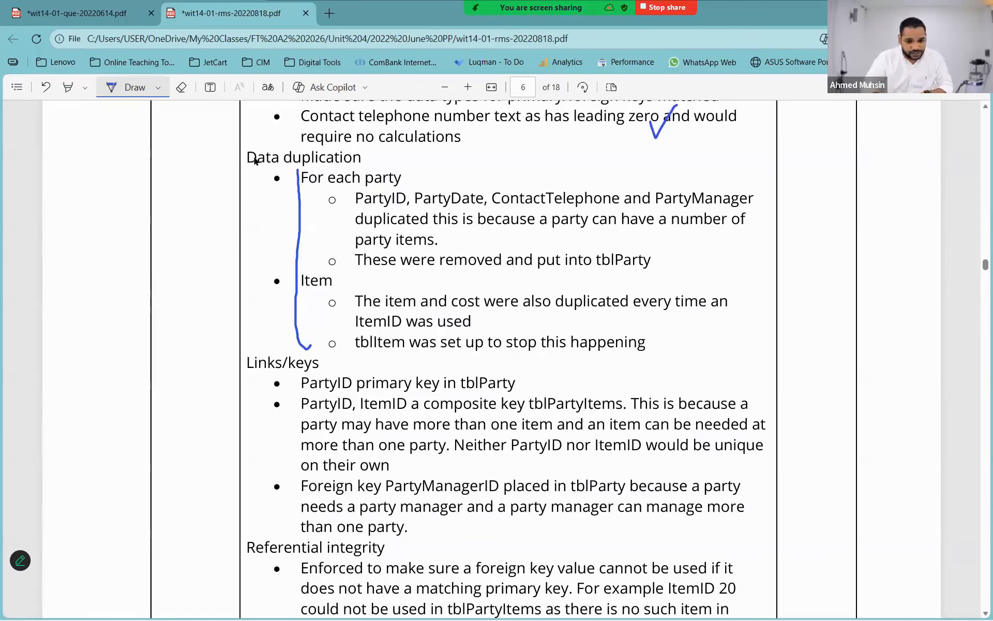
- Tick the PartyID primary key, PartyManagerID foreign key and Referential integrity points in the 1(e) mark scheme
{"action": "scroll", "coordinate": [374, 230], "scroll_direction": "up", "scroll_amount": 8}
{"action": "scroll", "coordinate": [369, 253], "scroll_direction": "down", "scroll_amount": 5}
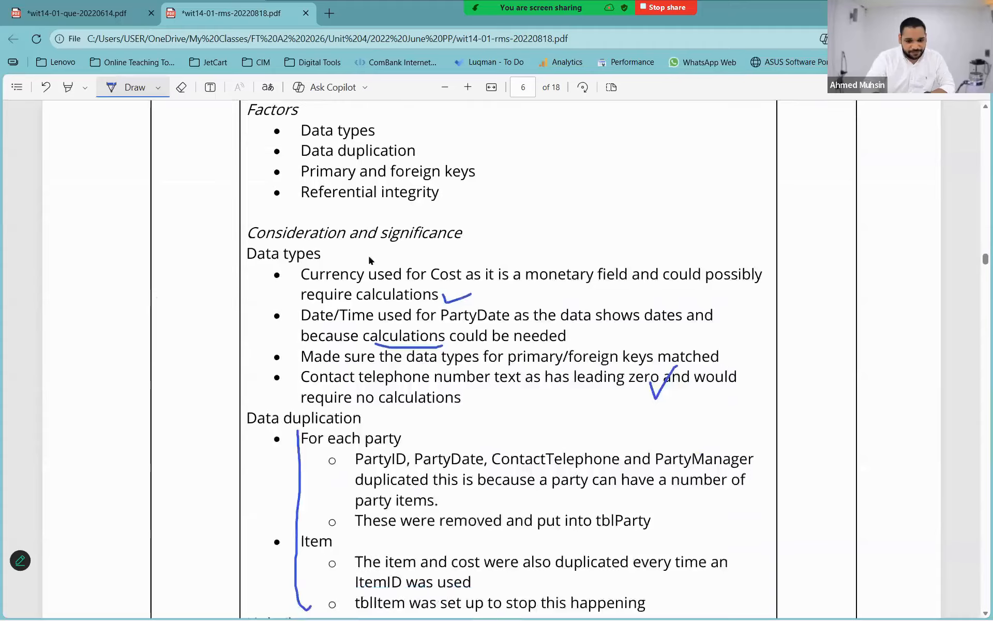
{"action": "scroll", "coordinate": [366, 288], "scroll_direction": "down", "scroll_amount": 3}
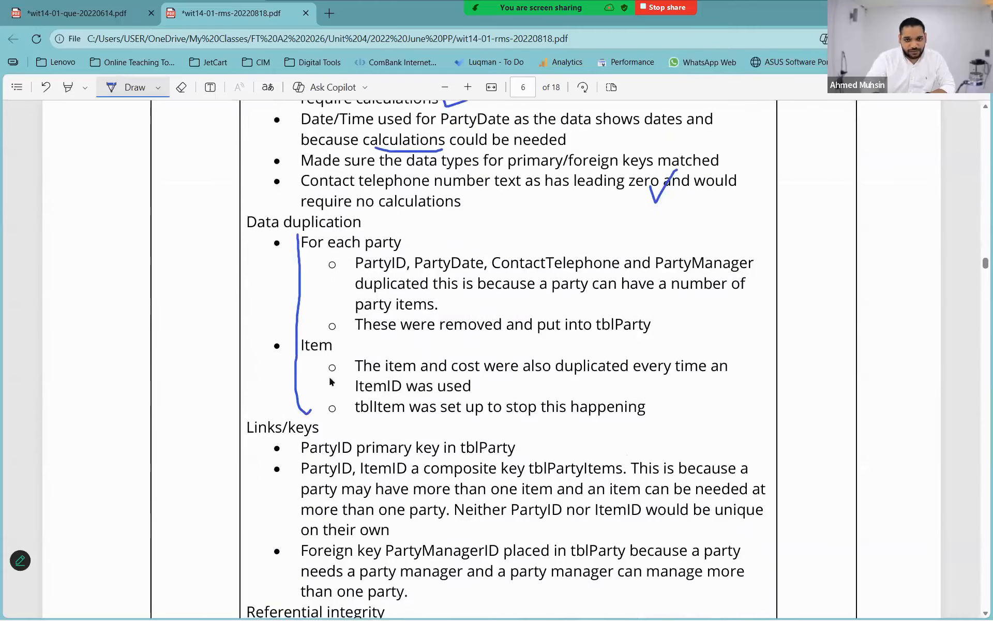
{"action": "scroll", "coordinate": [588, 366], "scroll_direction": "down", "scroll_amount": 3}
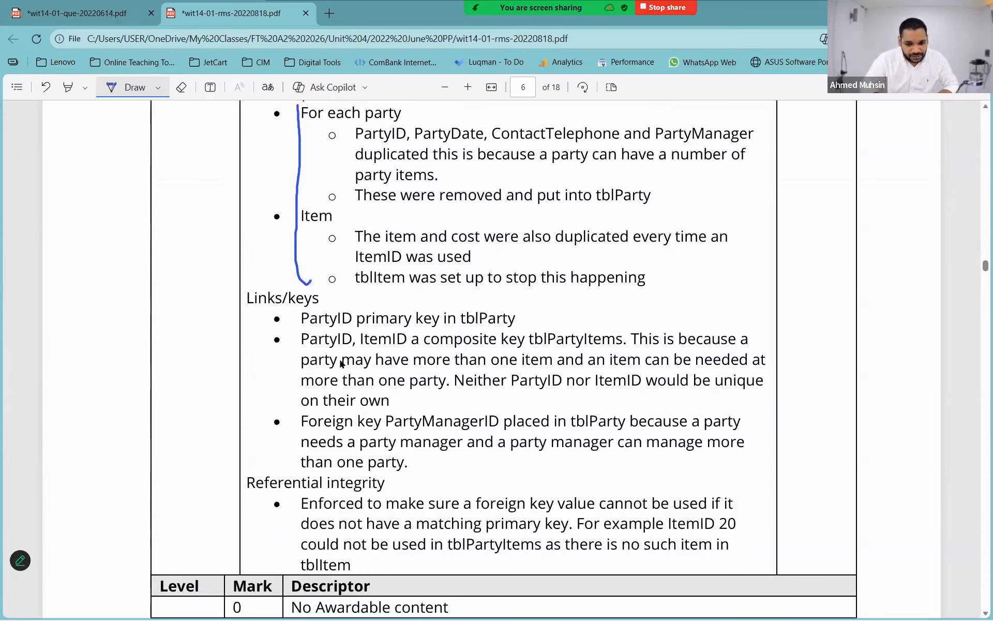
{"action": "left_click_drag", "start_coordinate": [522, 320], "coordinate": [547, 312]}
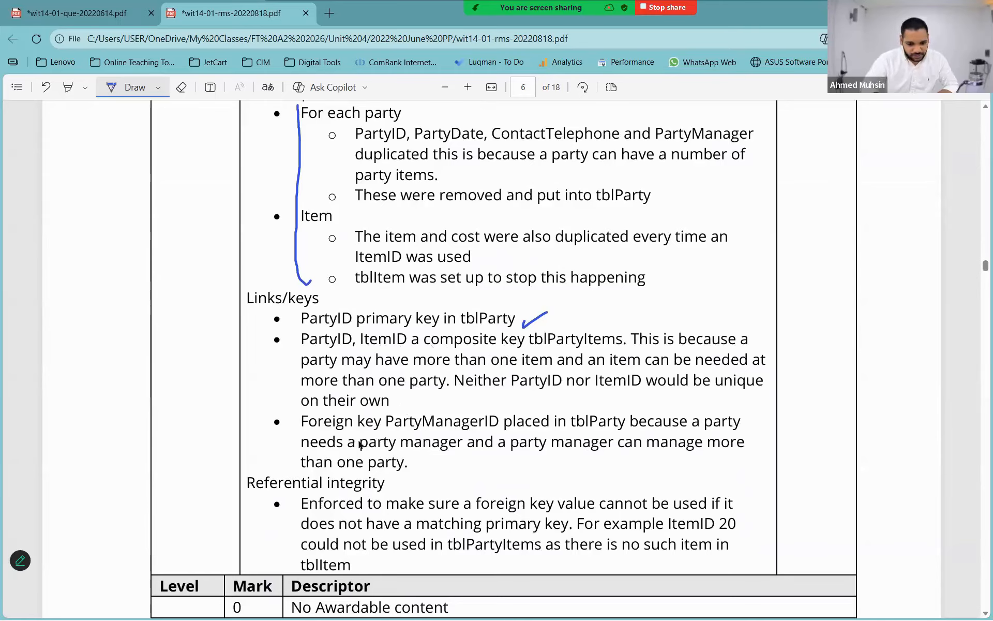
{"action": "mouse_move", "coordinate": [405, 463]}
{"action": "left_mouse_down"}
{"action": "mouse_move", "coordinate": [408, 473]}
{"action": "mouse_move", "coordinate": [454, 459]}
{"action": "left_mouse_up"}
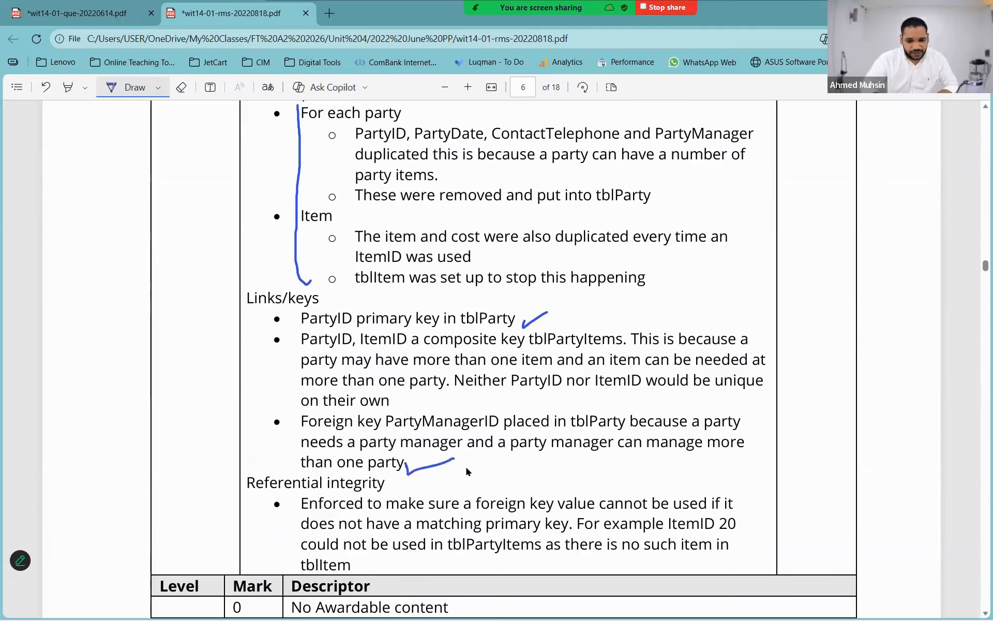
{"action": "scroll", "coordinate": [362, 466], "scroll_direction": "down", "scroll_amount": 1}
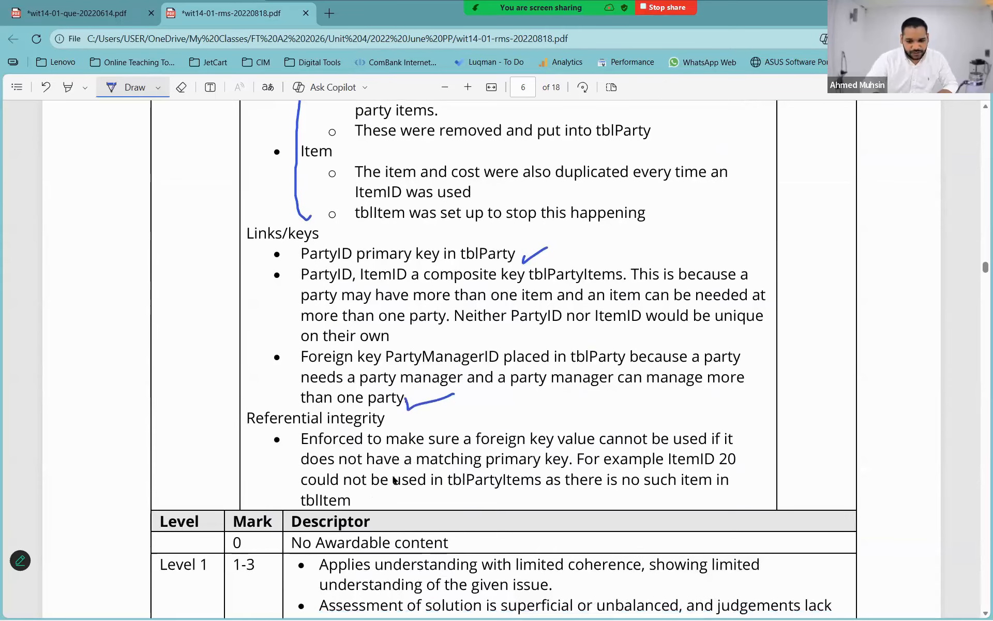
{"action": "left_click_drag", "start_coordinate": [359, 517], "coordinate": [423, 498]}
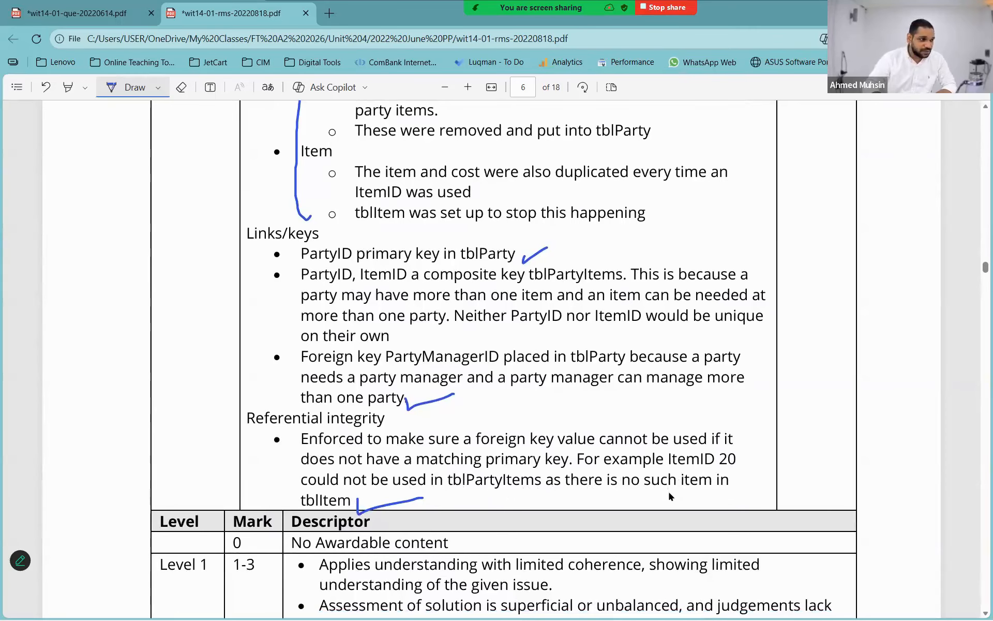
- Switch to the question paper PDF and add the text note "Done in Class" beside the question 1(e) bullet list
{"action": "scroll", "coordinate": [667, 499], "scroll_direction": "down", "scroll_amount": 1}
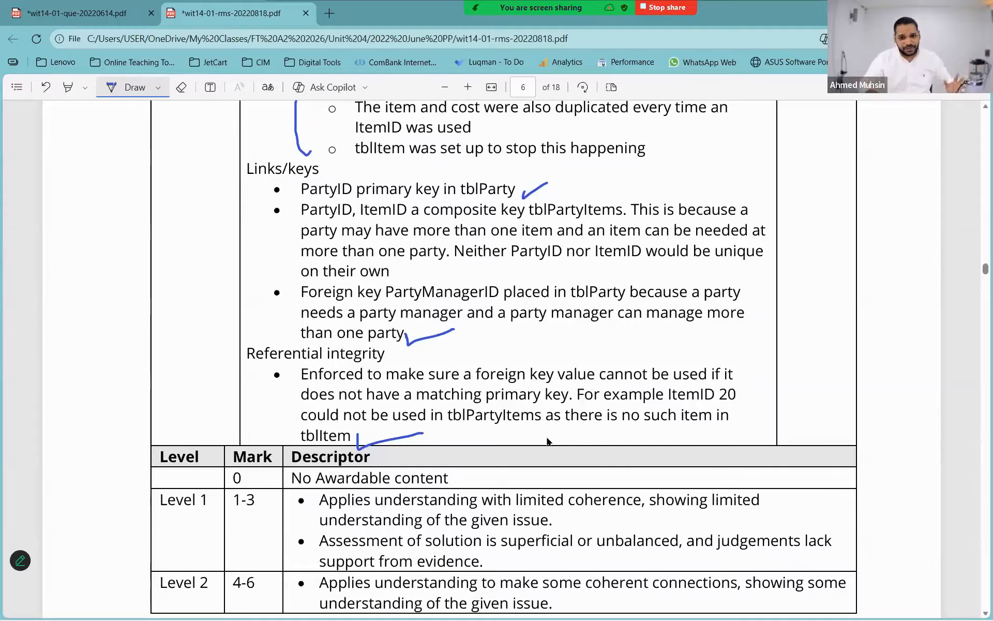
{"action": "scroll", "coordinate": [465, 346], "scroll_direction": "up", "scroll_amount": 5}
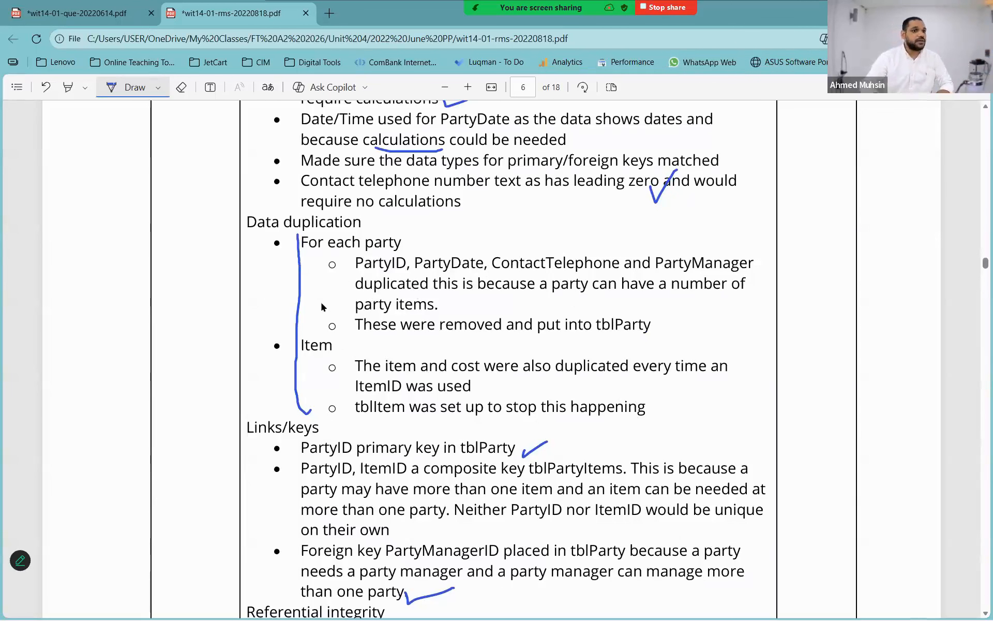
{"action": "scroll", "coordinate": [362, 295], "scroll_direction": "down", "scroll_amount": 8}
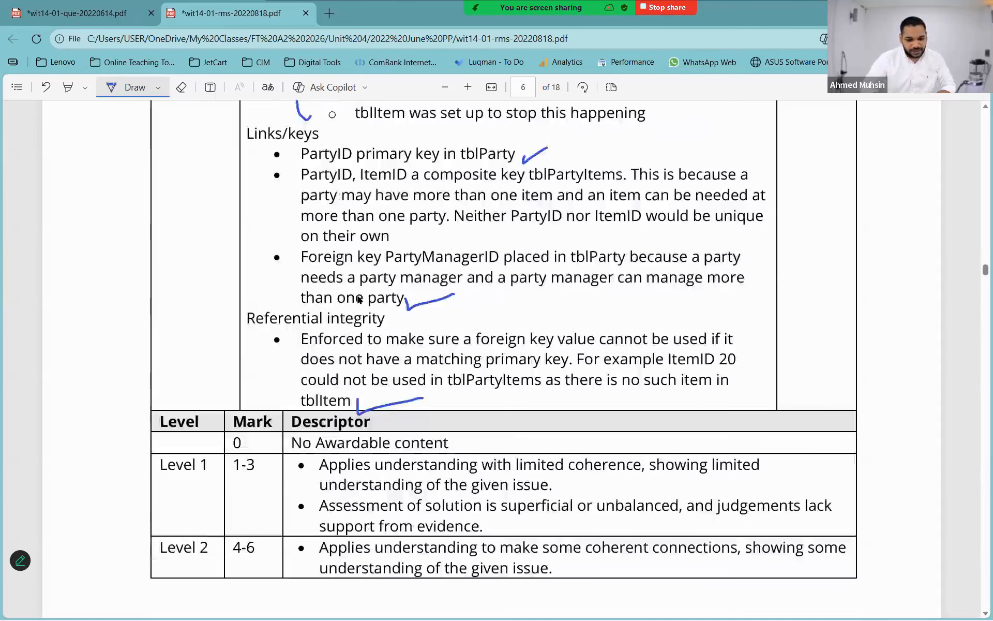
{"action": "scroll", "coordinate": [359, 299], "scroll_direction": "up", "scroll_amount": 8}
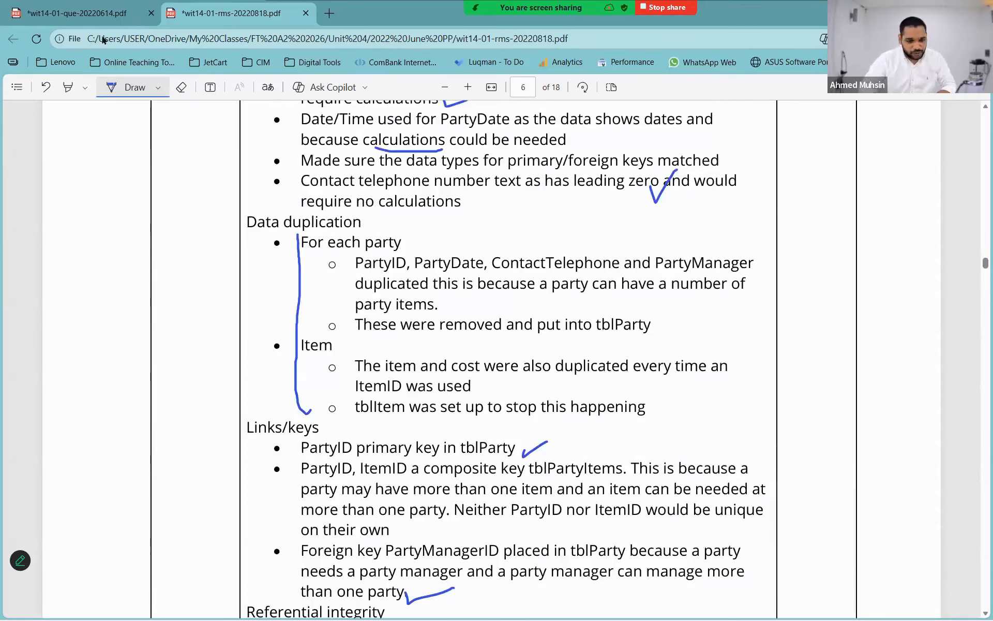
{"action": "left_click", "coordinate": [88, 15]}
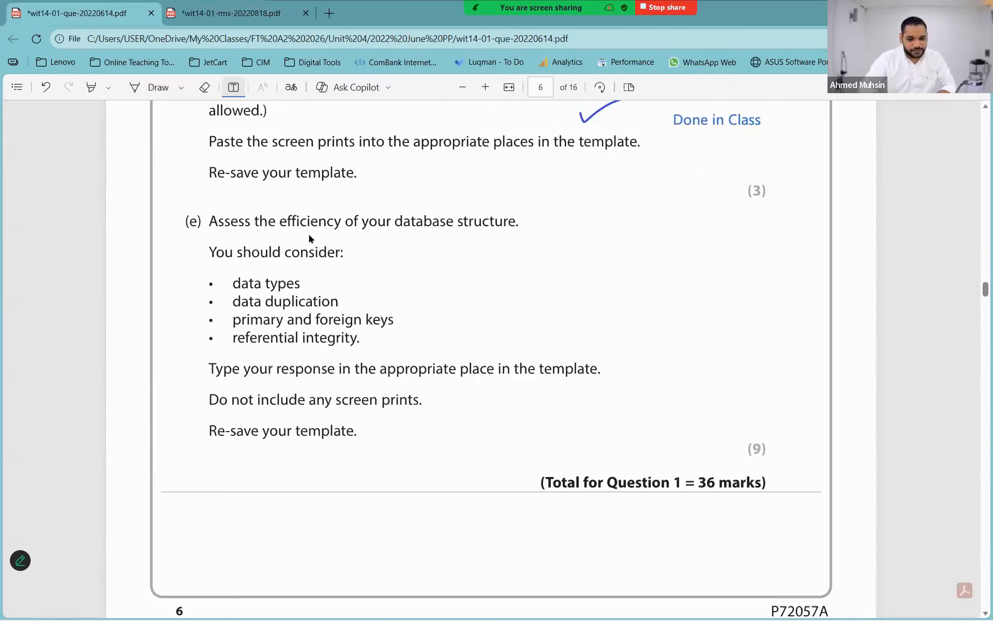
{"action": "left_click", "coordinate": [480, 310]}
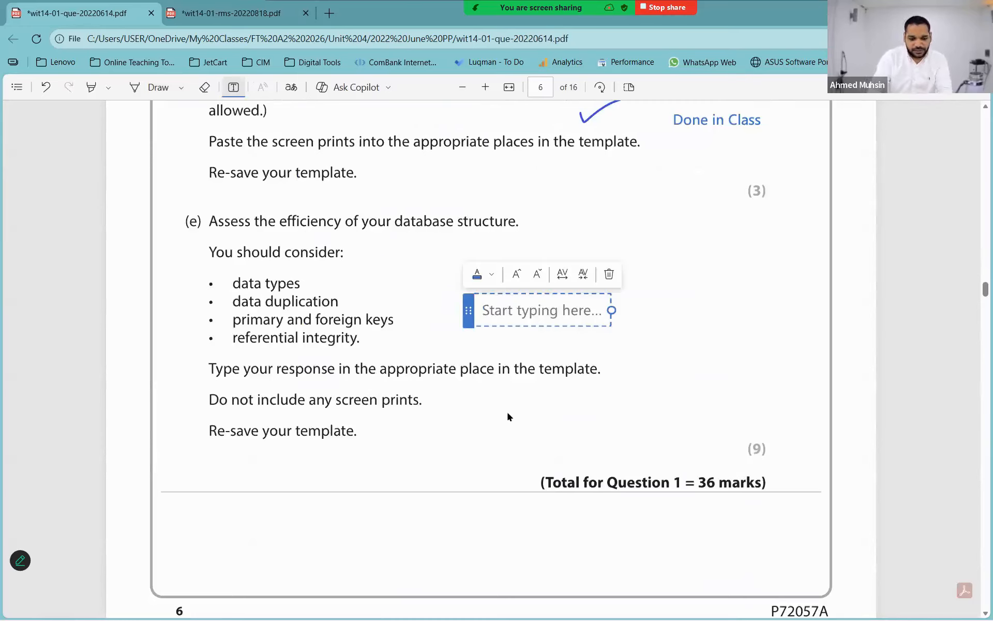
{"action": "type", "text": "Done in Class"}
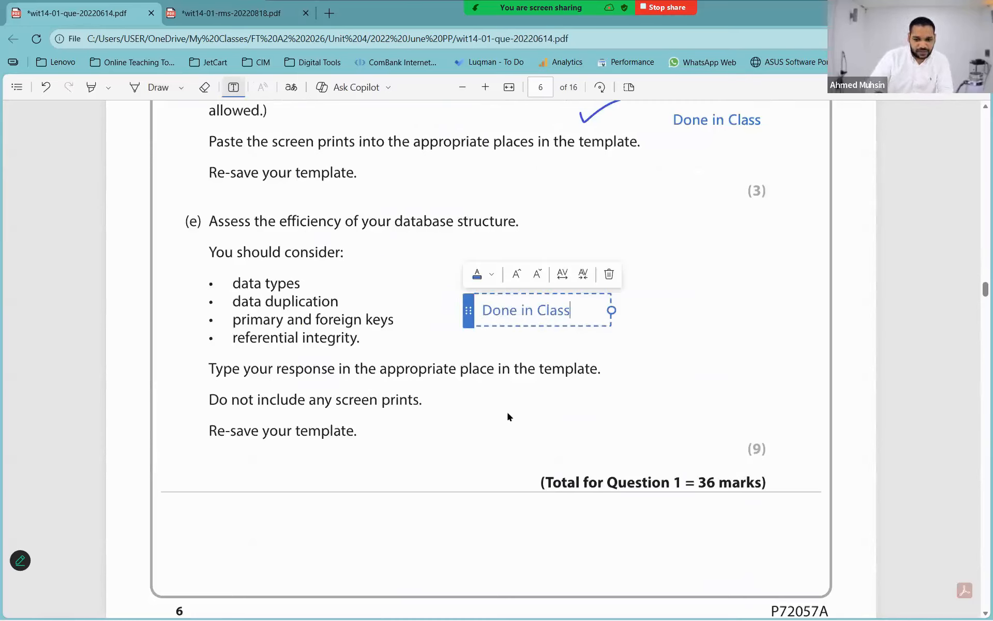
- With the pen, tick data types, primary and foreign keys, and referential integrity in question 1(e), and put a cross beside data duplication
{"action": "left_click", "coordinate": [140, 87]}
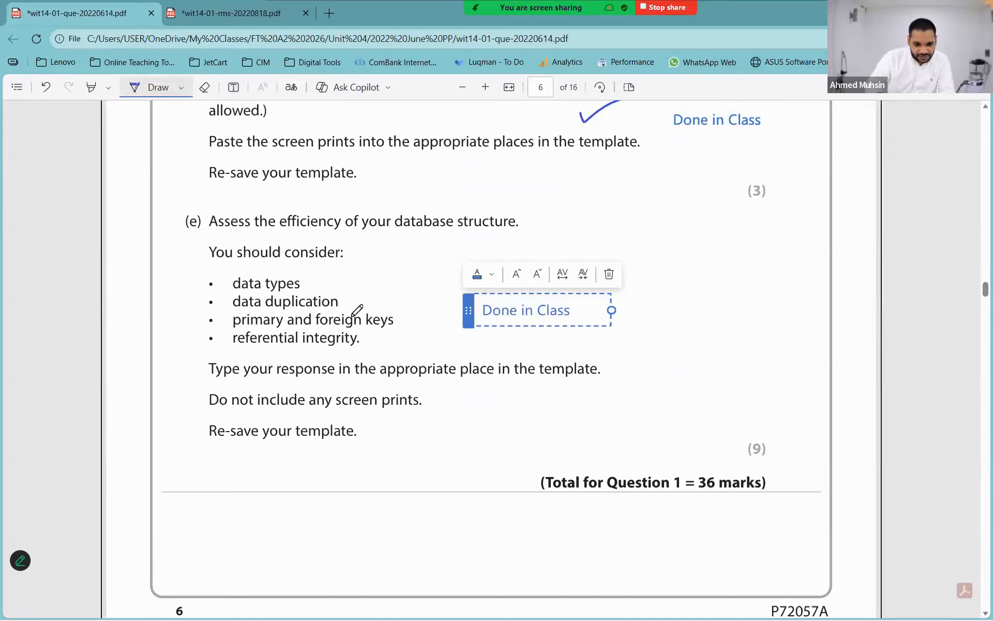
{"action": "mouse_move", "coordinate": [345, 292]}
{"action": "left_mouse_down"}
{"action": "mouse_move", "coordinate": [347, 309]}
{"action": "mouse_move", "coordinate": [371, 308]}
{"action": "left_mouse_up"}
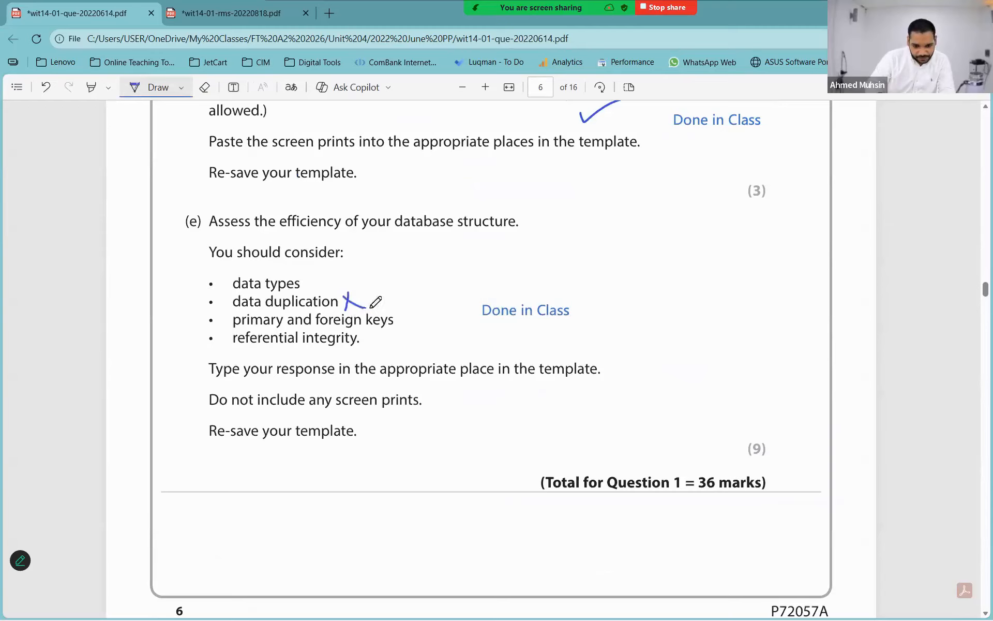
{"action": "left_click_drag", "start_coordinate": [316, 287], "coordinate": [346, 275]}
{"action": "left_click_drag", "start_coordinate": [397, 313], "coordinate": [415, 314]}
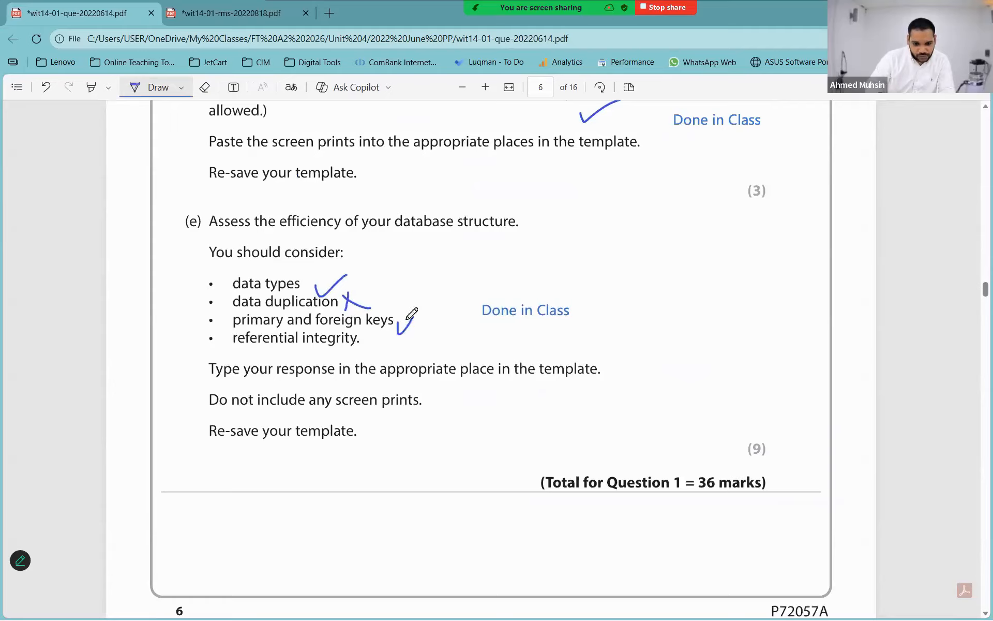
{"action": "left_click_drag", "start_coordinate": [351, 344], "coordinate": [379, 338]}
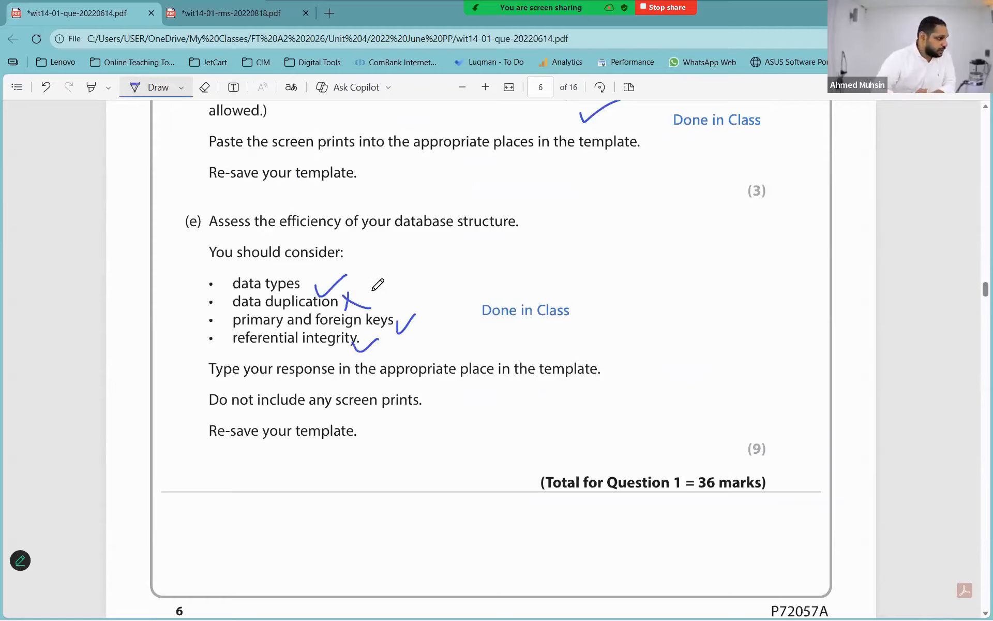
- Move on to question 2(a), switch to the Party database in Access and close all open tables, saving tblItem's layout changes
{"action": "scroll", "coordinate": [411, 332], "scroll_direction": "down", "scroll_amount": 8}
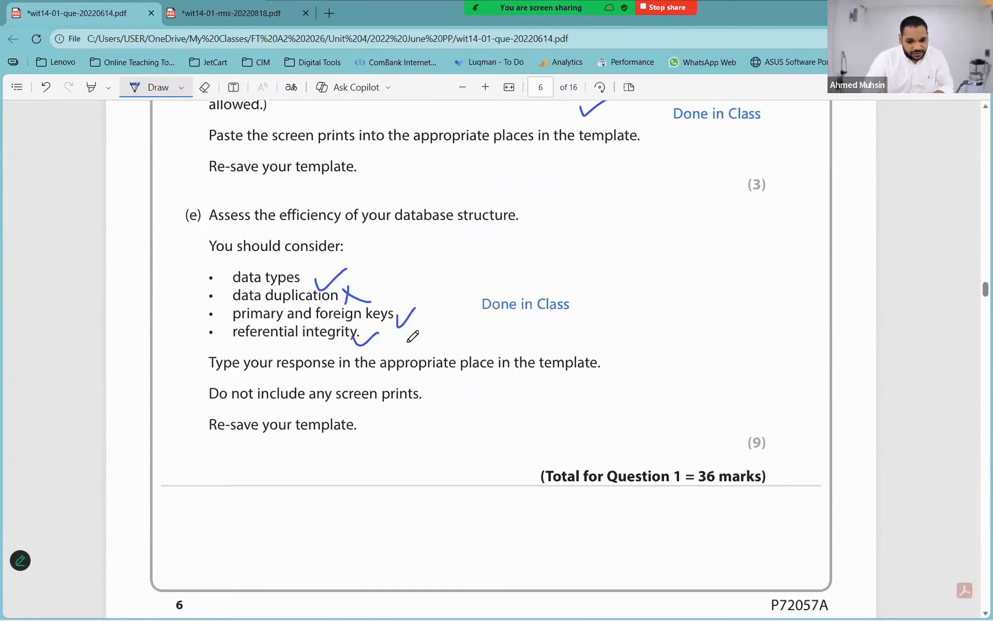
{"action": "scroll", "coordinate": [412, 341], "scroll_direction": "down", "scroll_amount": 1}
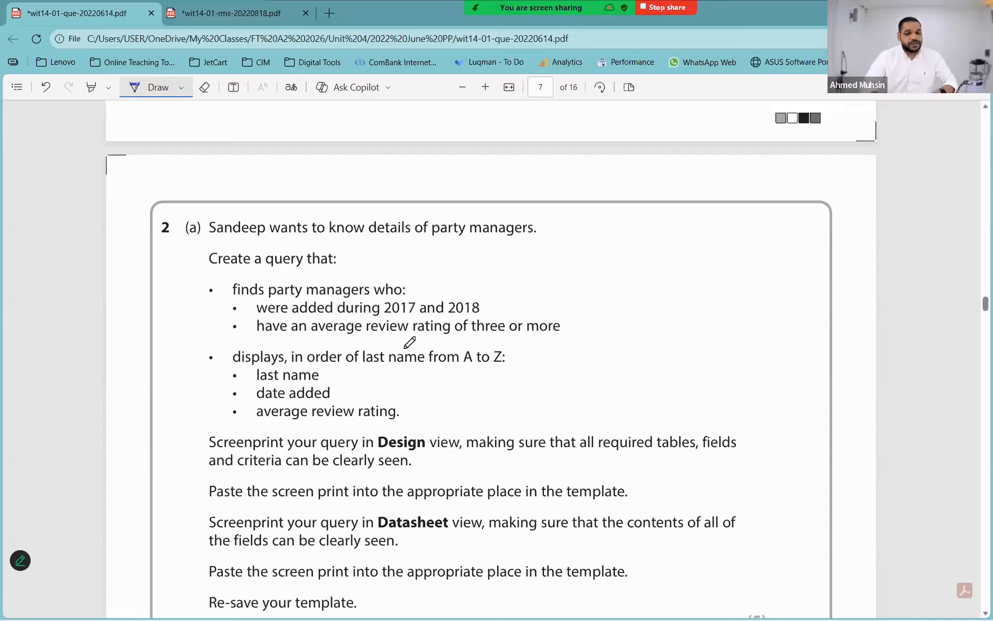
{"action": "key", "text": "alt+Tab"}
{"action": "key", "text": "alt+Tab"}
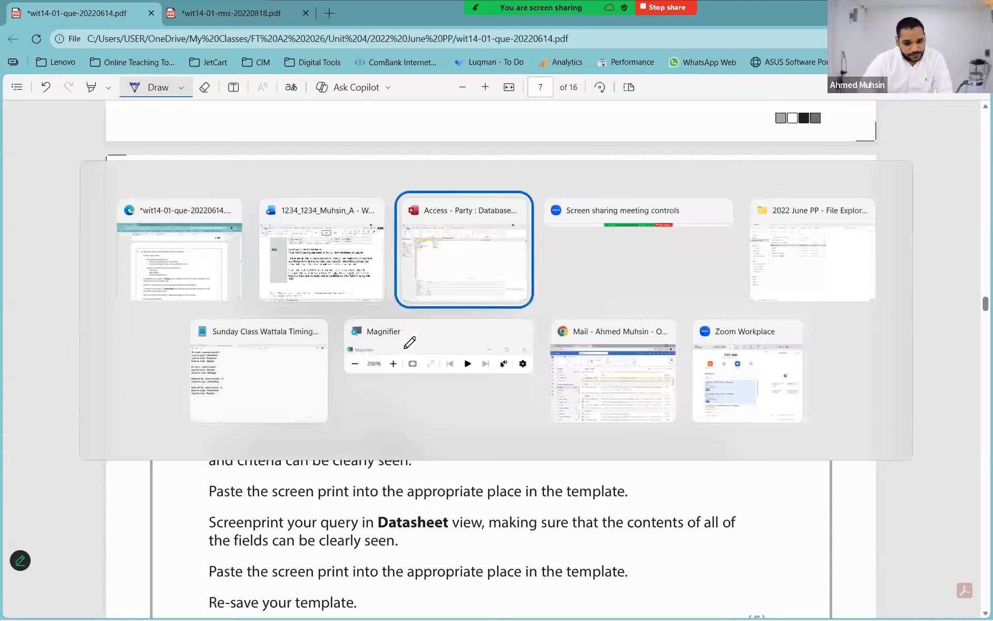
{"action": "left_click", "coordinate": [408, 123]}
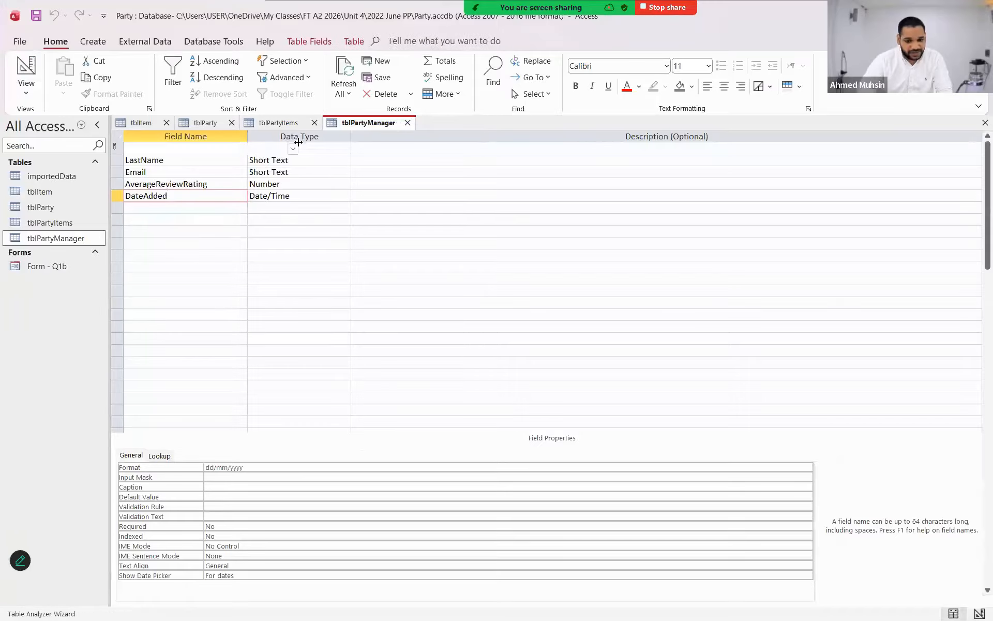
{"action": "left_click", "coordinate": [313, 123]}
{"action": "left_click", "coordinate": [233, 123]}
{"action": "left_click", "coordinate": [166, 123]}
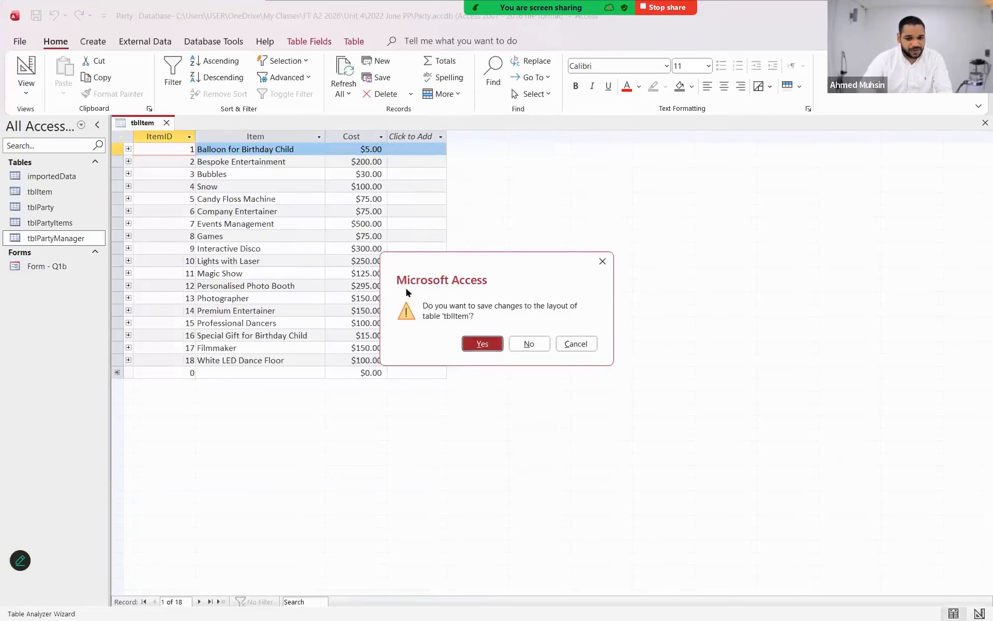
{"action": "left_click", "coordinate": [473, 347]}
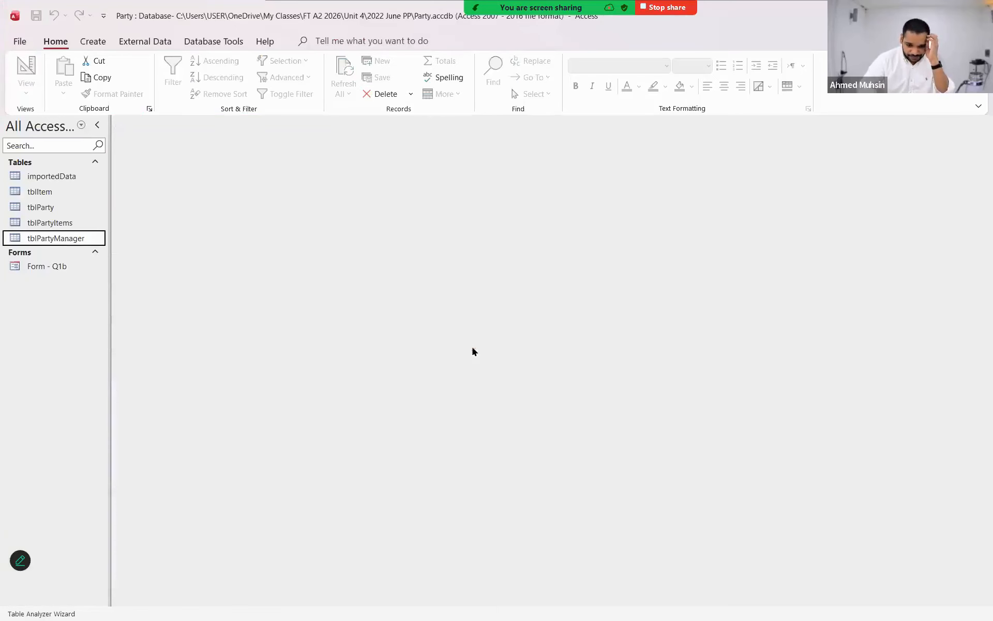
- Create a new query in Design view, underline "last name" in question 2(a), and add tblPartyManager with its LastName field to the query
{"action": "left_click", "coordinate": [93, 42]}
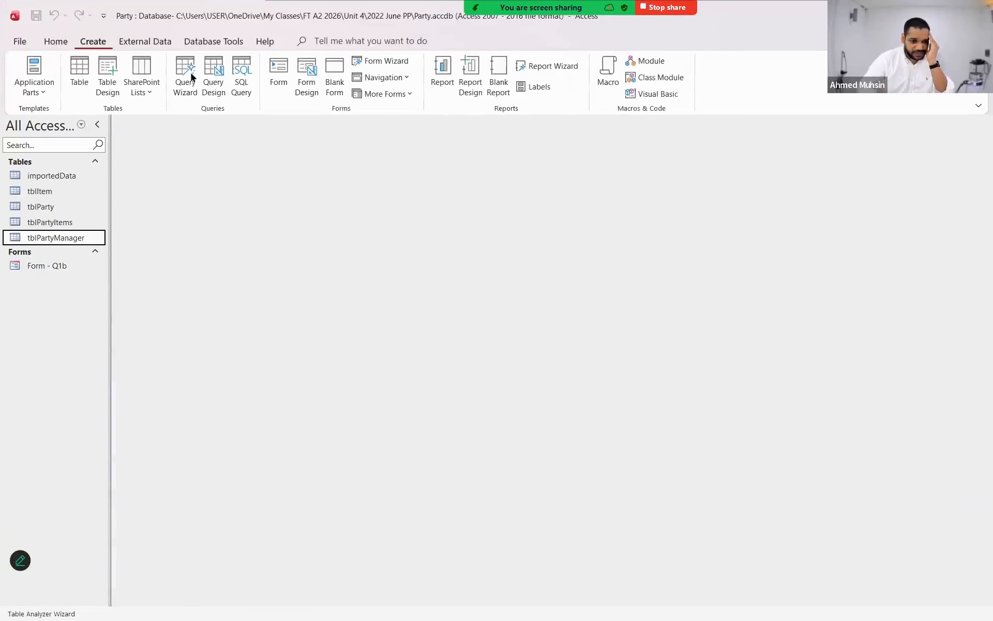
{"action": "left_click", "coordinate": [212, 87]}
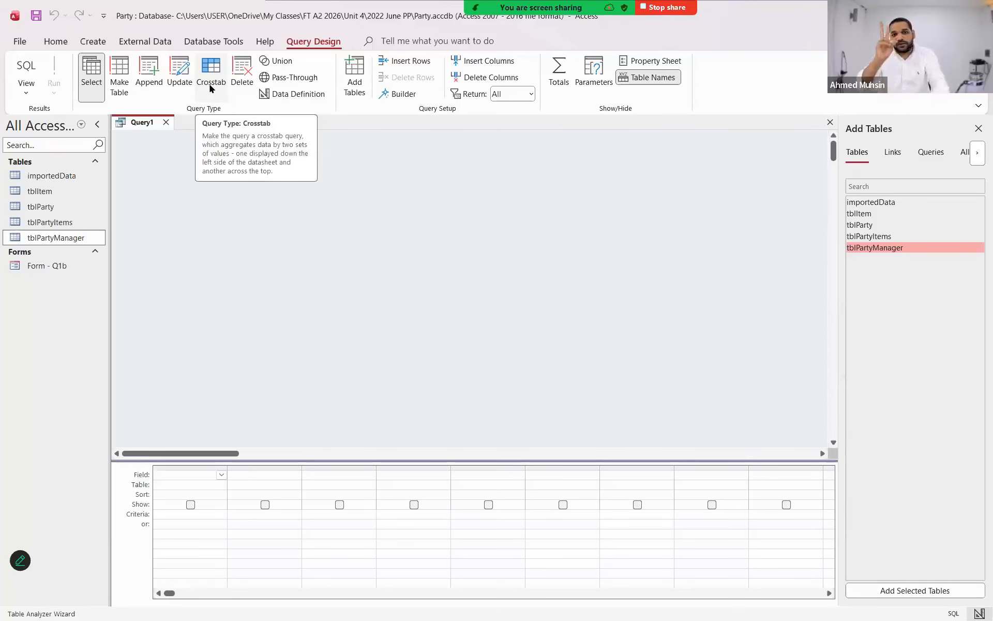
{"action": "key", "text": "alt+Tab"}
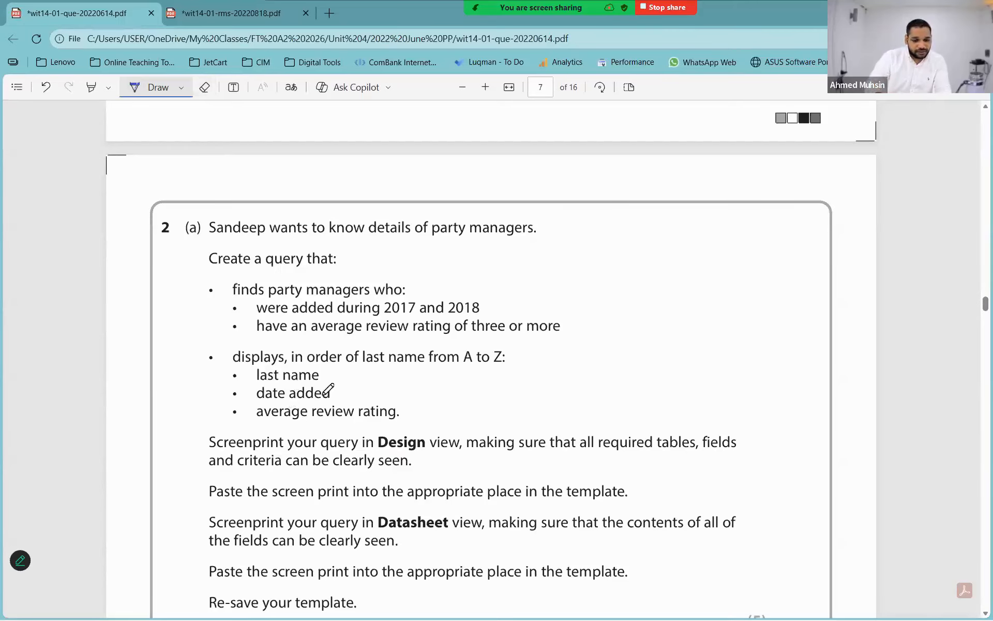
{"action": "left_click_drag", "start_coordinate": [261, 379], "coordinate": [310, 383]}
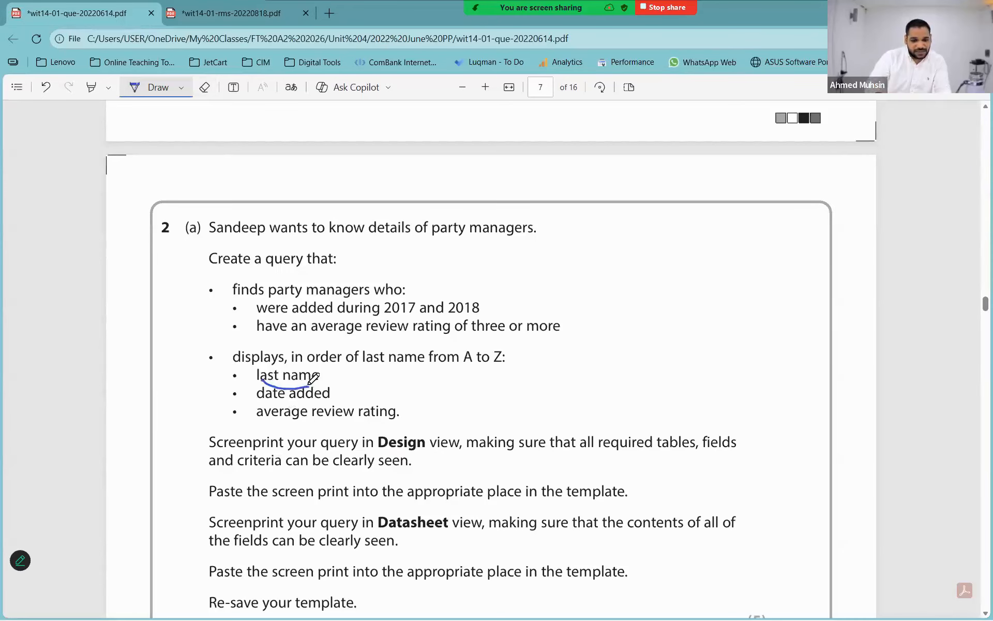
{"action": "key", "text": "alt+Tab"}
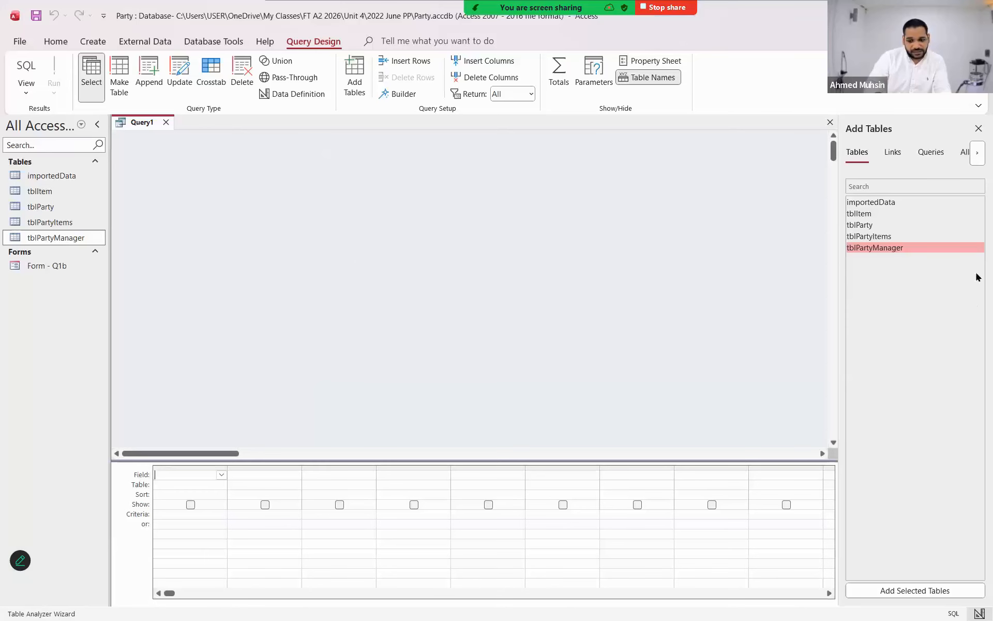
{"action": "double_click", "coordinate": [879, 249]}
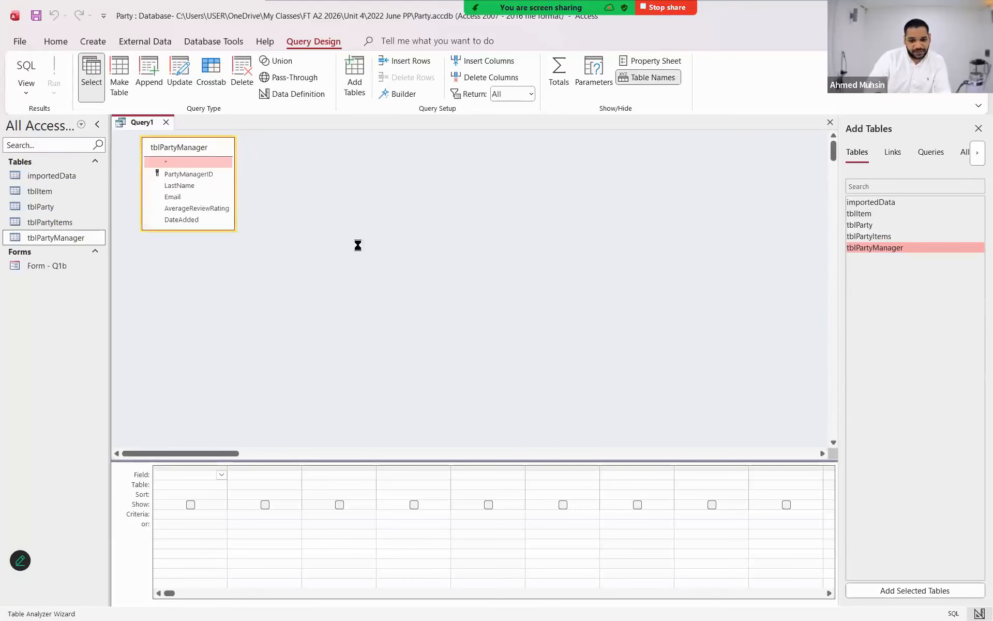
{"action": "double_click", "coordinate": [194, 185]}
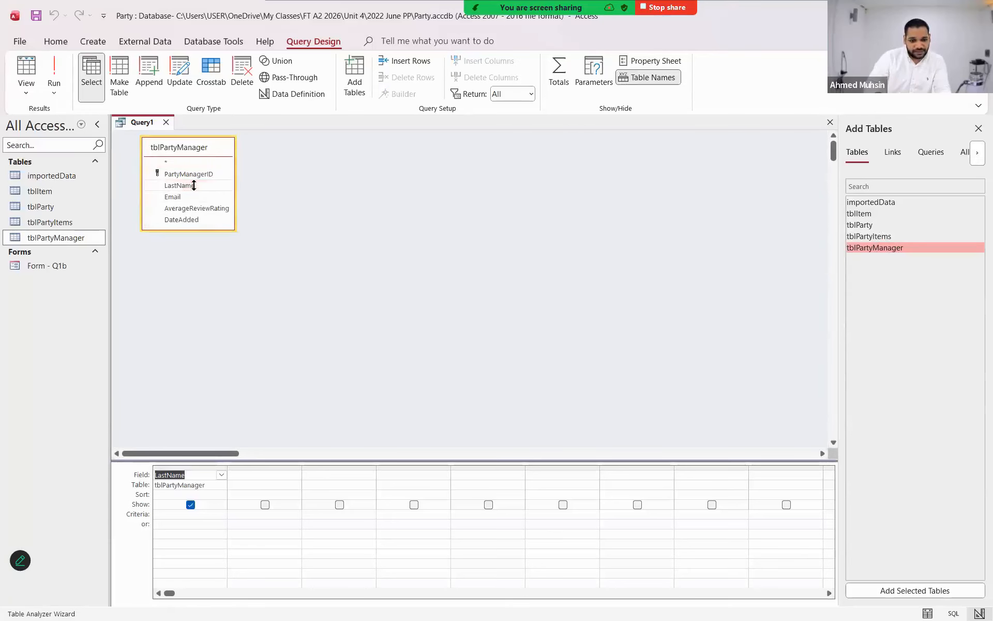
- Underline "date added" and "average review rating" in question 2(a), adding the matching DateAdded and AverageReviewRating fields to the Access query
{"action": "key", "text": "alt+Tab"}
{"action": "left_click_drag", "start_coordinate": [286, 404], "coordinate": [310, 401]}
{"action": "key", "text": "alt+Tab"}
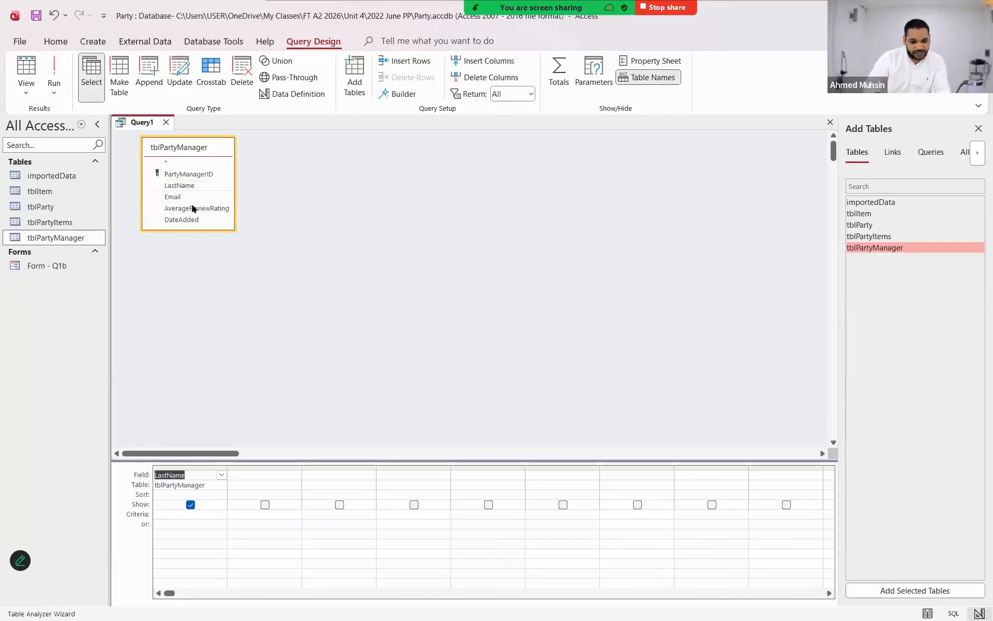
{"action": "double_click", "coordinate": [194, 221]}
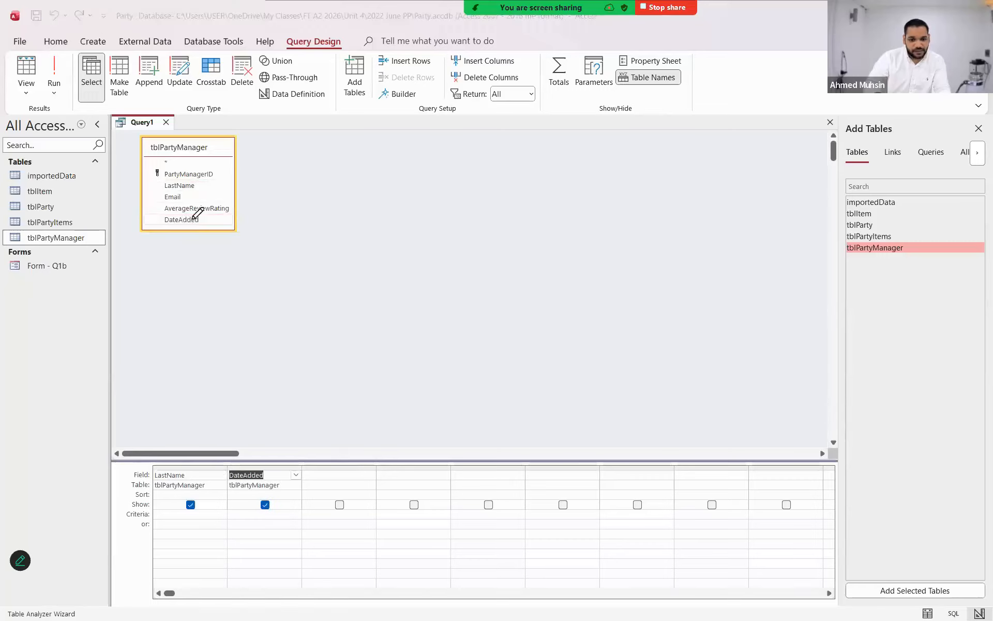
{"action": "key", "text": "alt+Tab"}
{"action": "left_click_drag", "start_coordinate": [293, 425], "coordinate": [329, 421]}
{"action": "key", "text": "alt+Tab"}
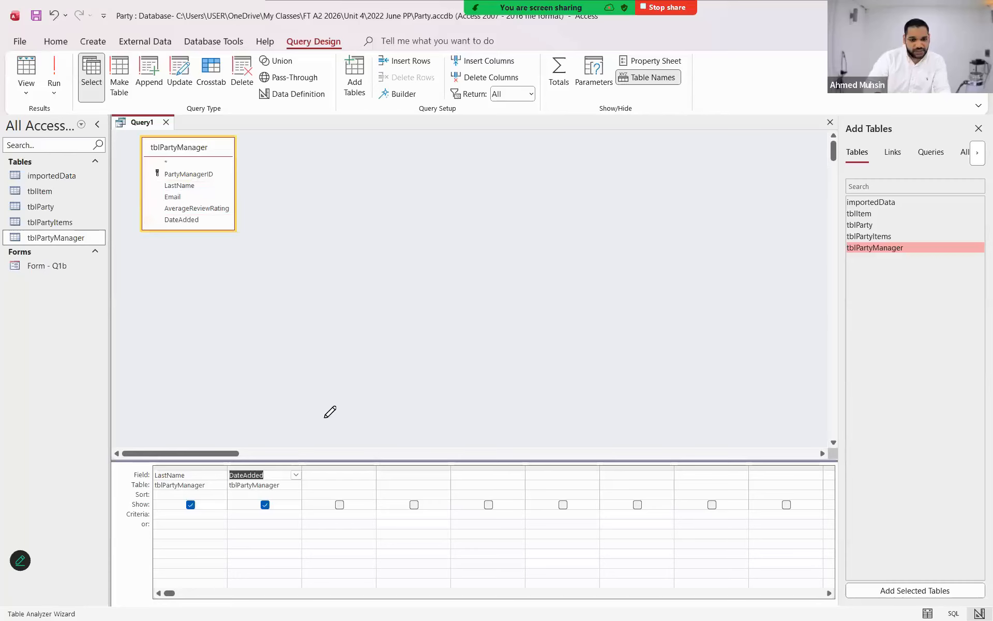
{"action": "double_click", "coordinate": [211, 207]}
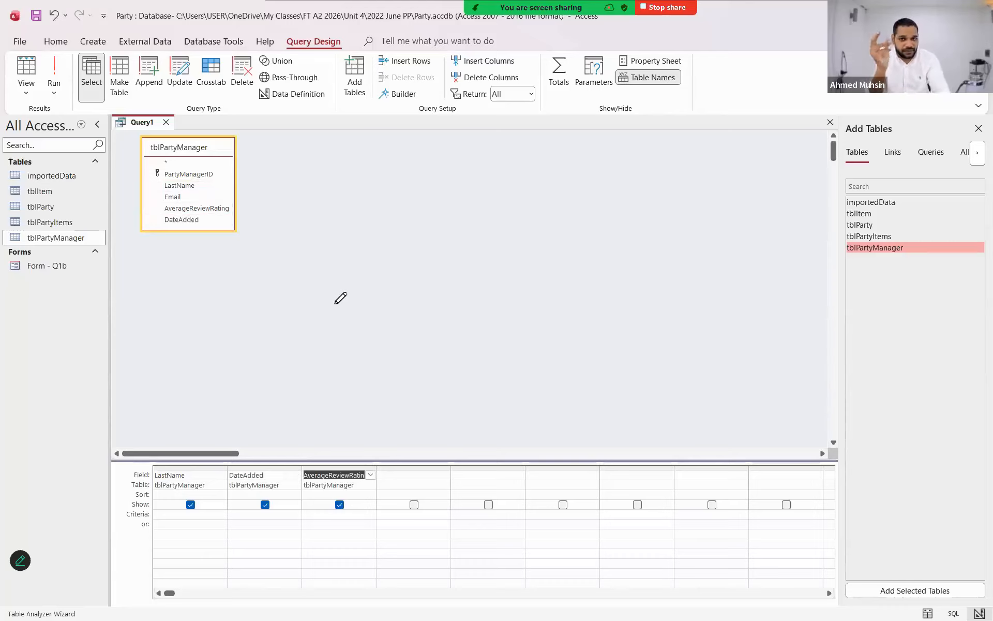
- Underline "last name from A to Z" in the question paper, and sort the query's LastName field Ascending
{"action": "key", "text": "alt+Tab"}
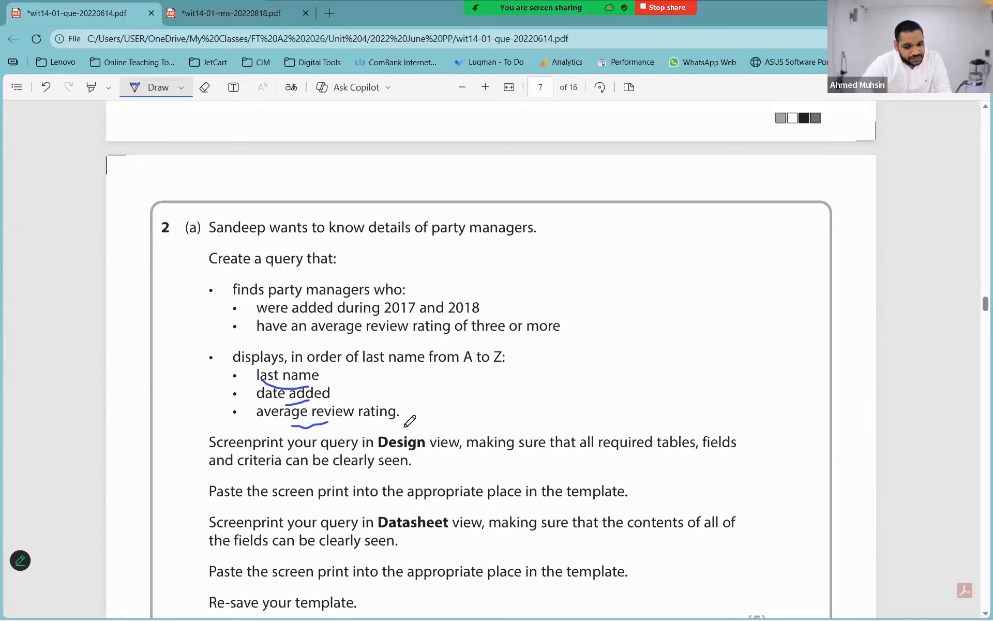
{"action": "left_click_drag", "start_coordinate": [361, 369], "coordinate": [508, 370]}
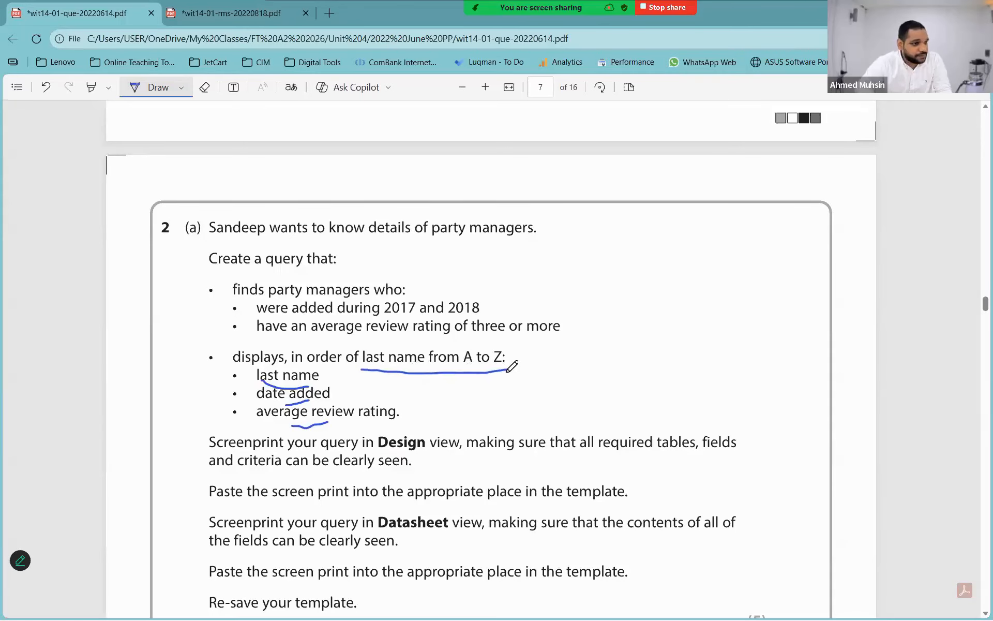
{"action": "key", "text": "alt+Tab"}
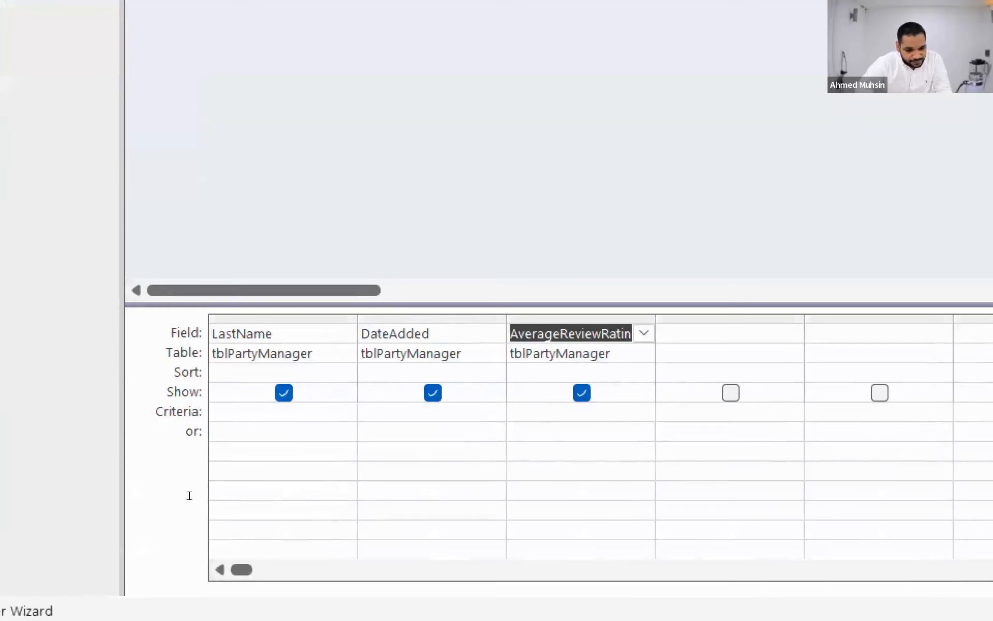
{"action": "left_click", "coordinate": [189, 494]}
{"action": "key", "text": "alt+Down"}
{"action": "key", "text": "Down"}
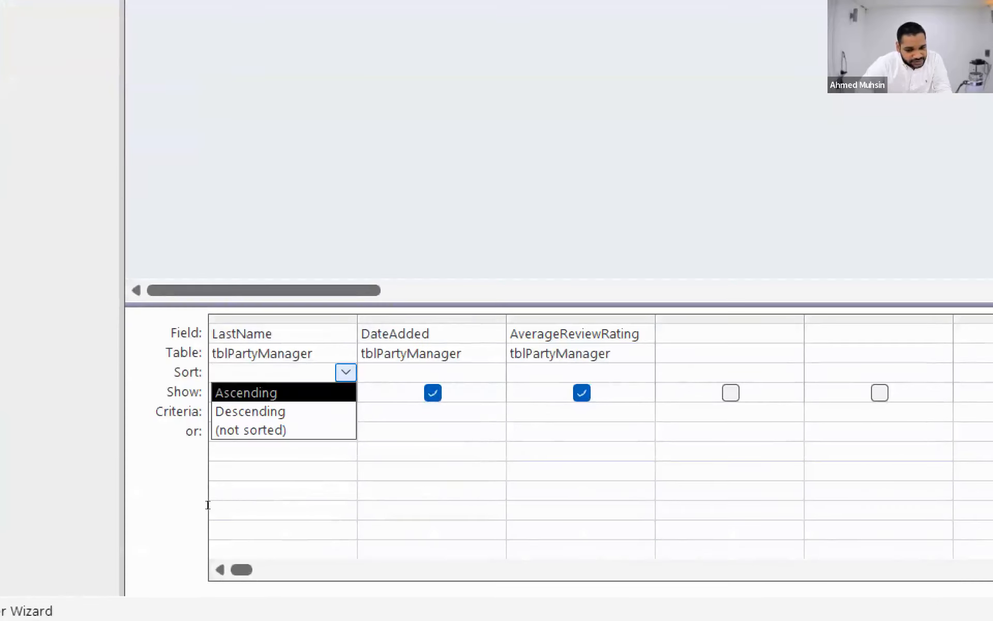
{"action": "key", "text": "Return"}
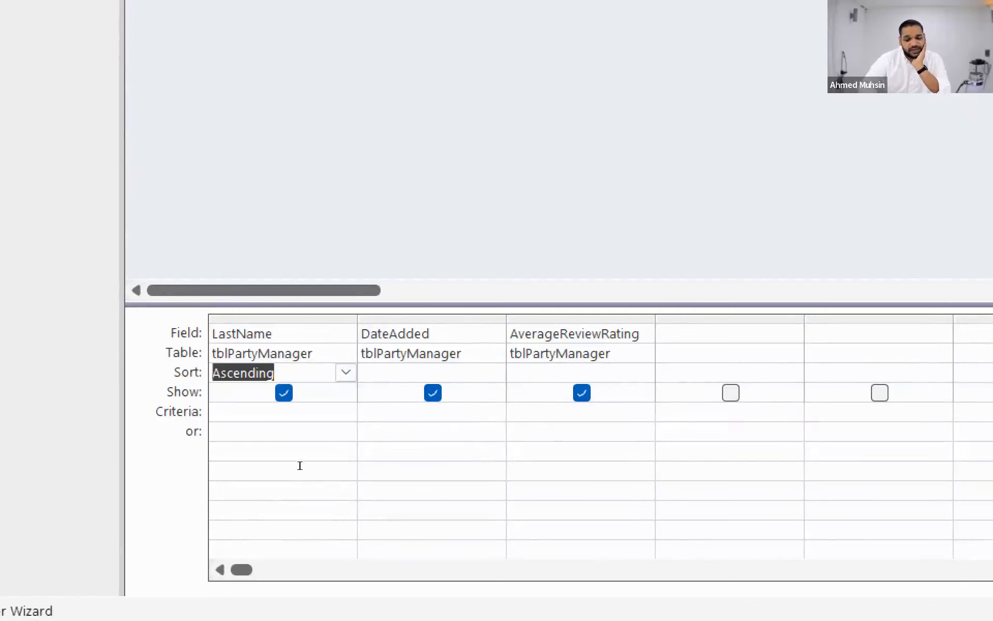
- Widen the DateAdded column in the query grid and enter its criteria as Between 1/1/2017 and 1/1/2019
{"action": "left_click_drag", "start_coordinate": [302, 465], "coordinate": [447, 494]}
{"action": "left_click", "coordinate": [293, 518]}
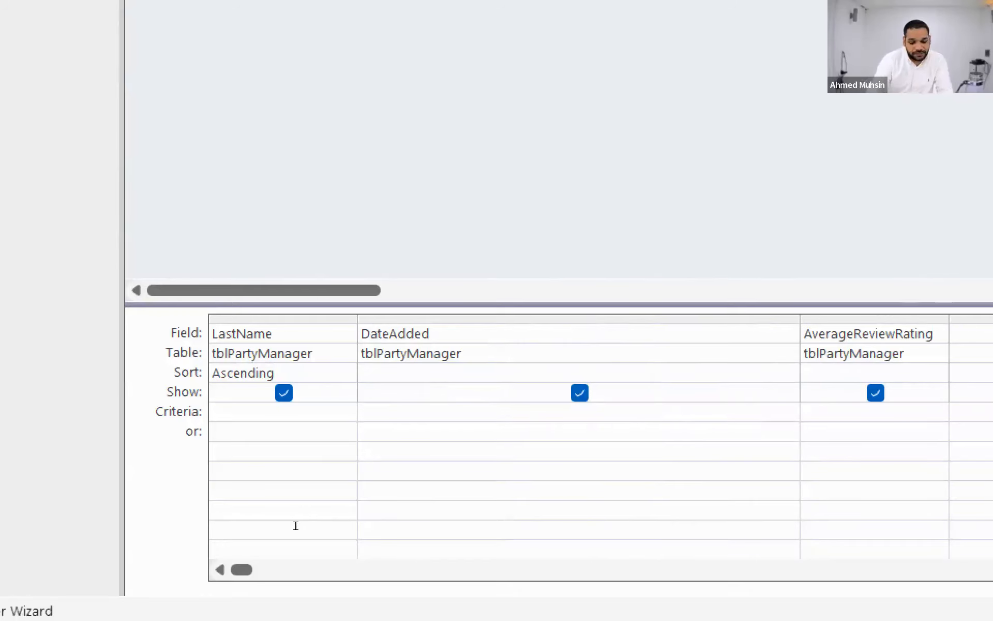
{"action": "type", "text": "Between"}
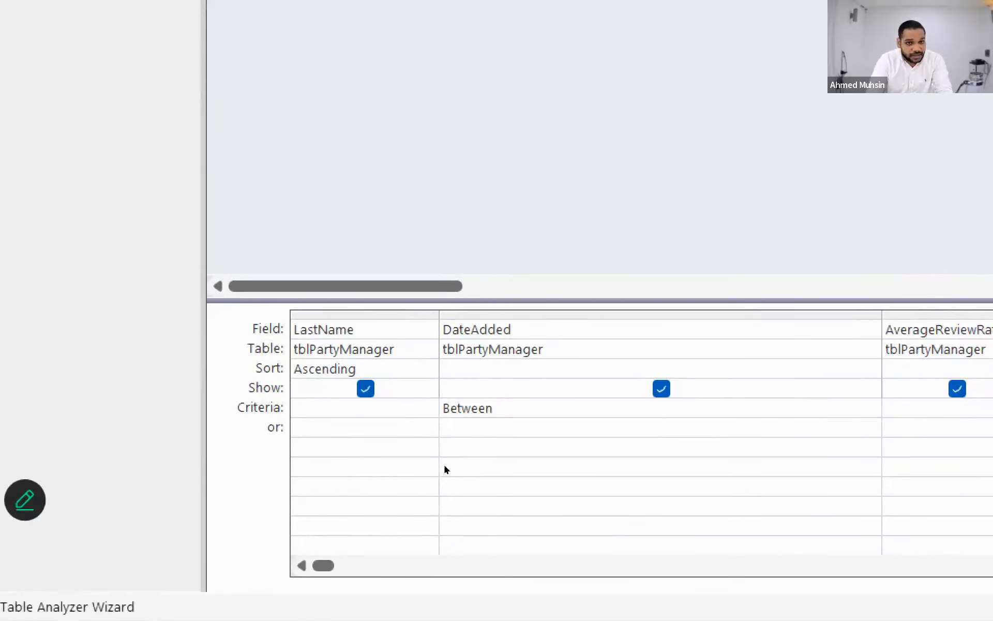
{"action": "type", "text": "1/1/"}
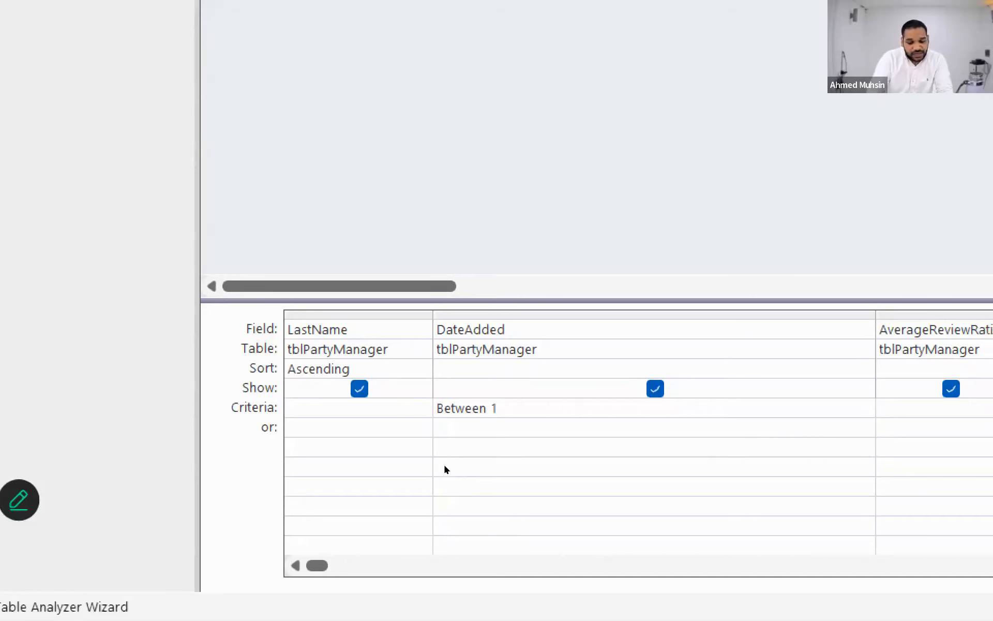
{"action": "type", "text": "2017 "}
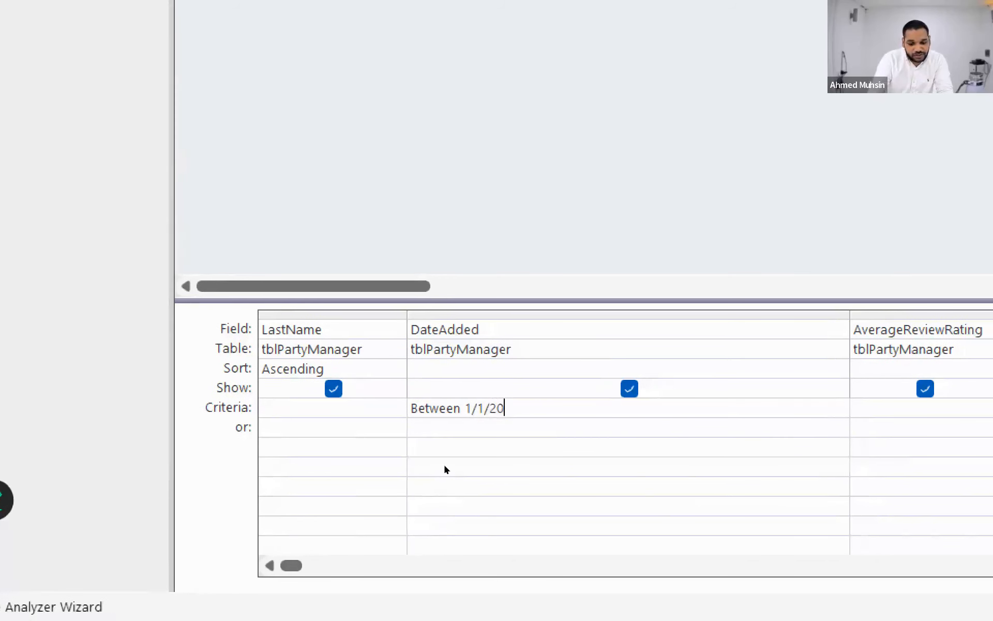
{"action": "type", "text": "and"}
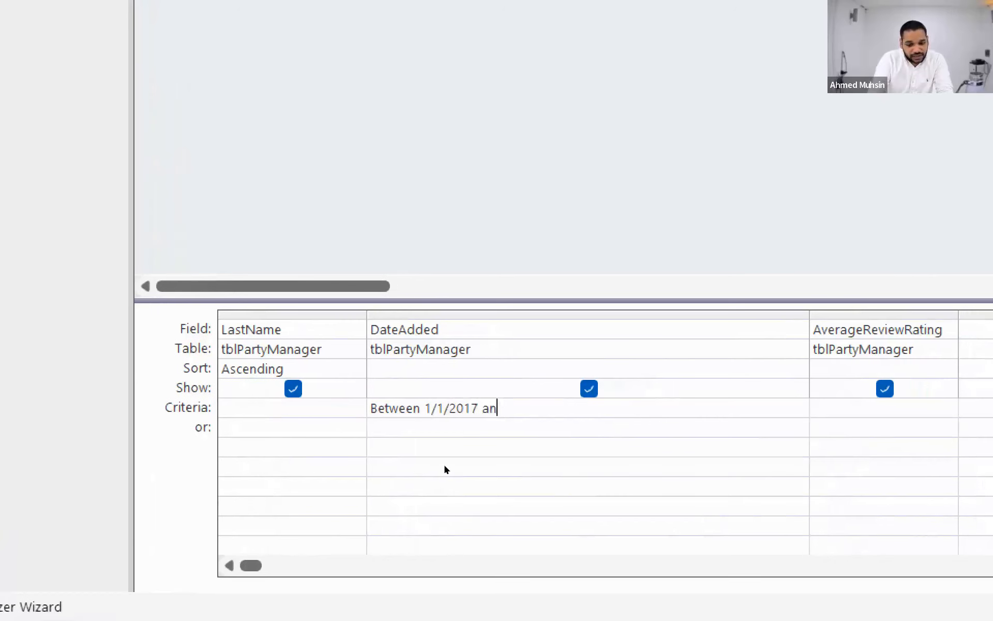
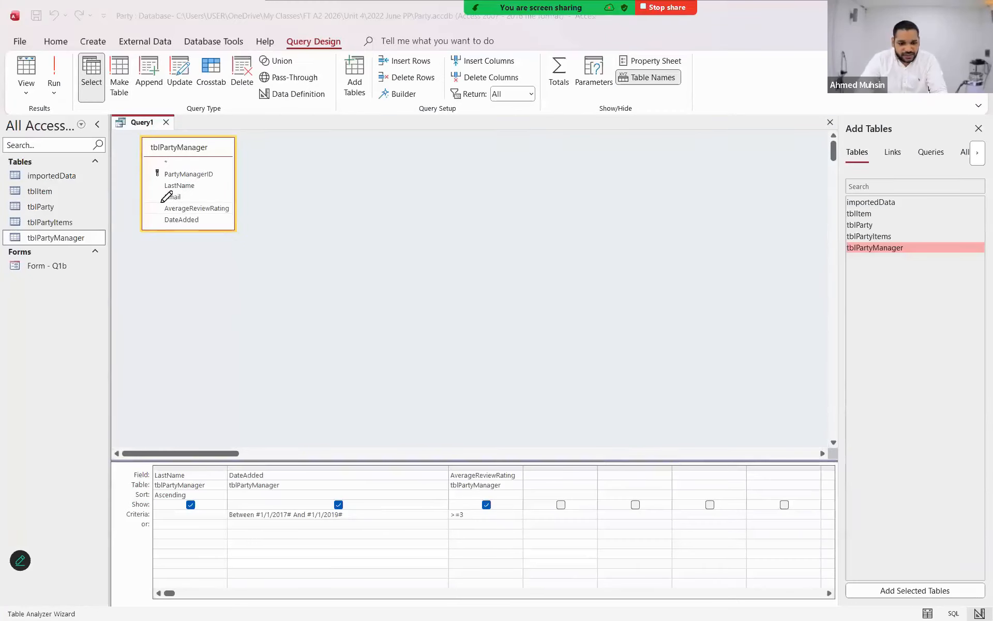
- Switch to the question paper and tick the 2017 and 2018 date and the three-or-more rating conditions in question 2(a)
{"action": "key", "text": "alt+Tab"}
{"action": "left_click_drag", "start_coordinate": [481, 309], "coordinate": [515, 297]}
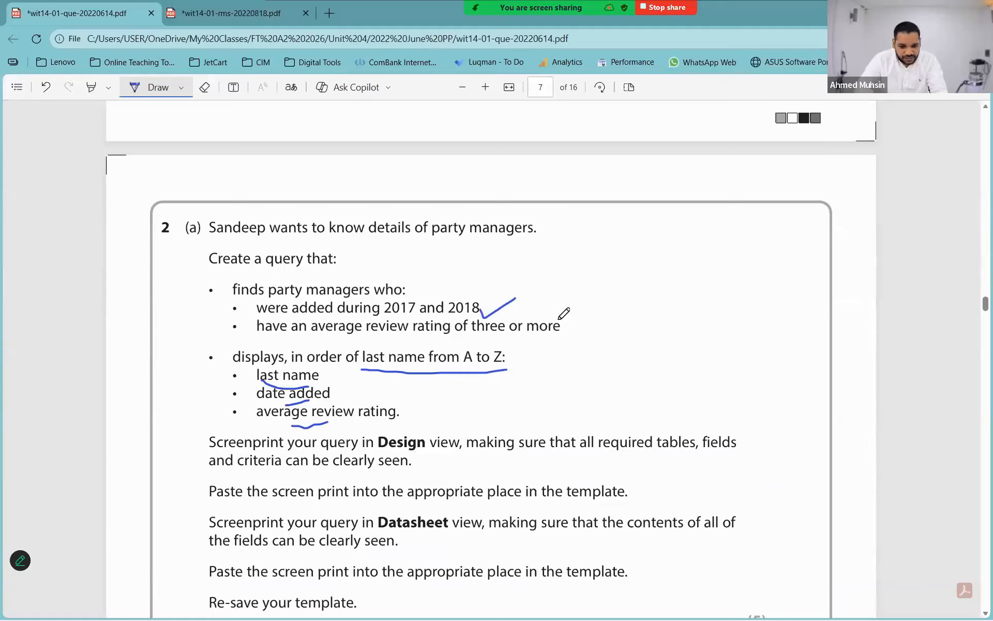
{"action": "left_click_drag", "start_coordinate": [560, 325], "coordinate": [591, 307]}
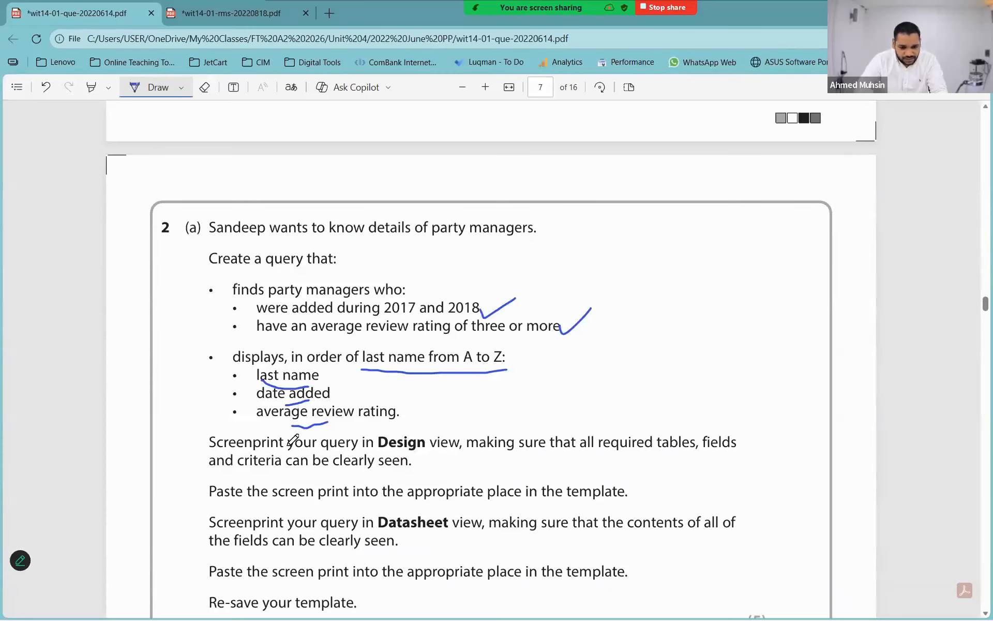
- Return to Access, run the party managers query and save it as Q2a
{"action": "key", "text": "alt+Tab"}
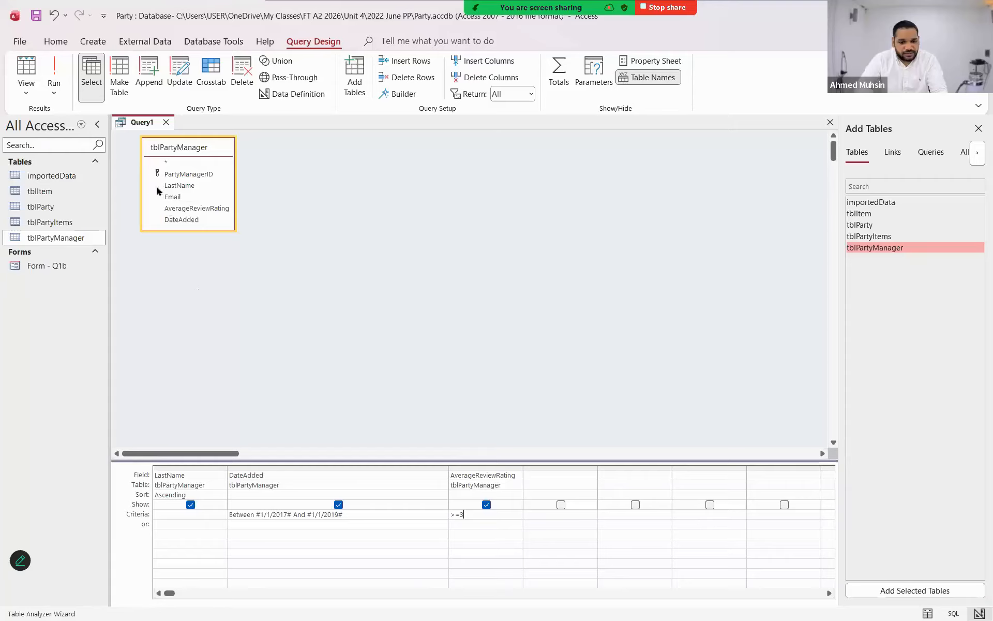
{"action": "left_click", "coordinate": [54, 72]}
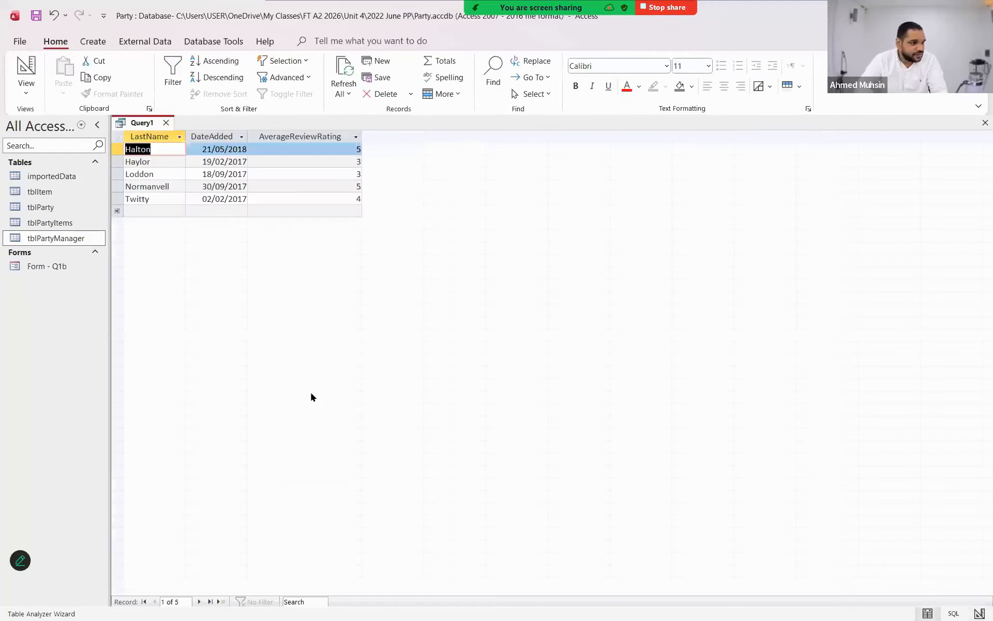
{"action": "key", "text": "alt+Tab"}
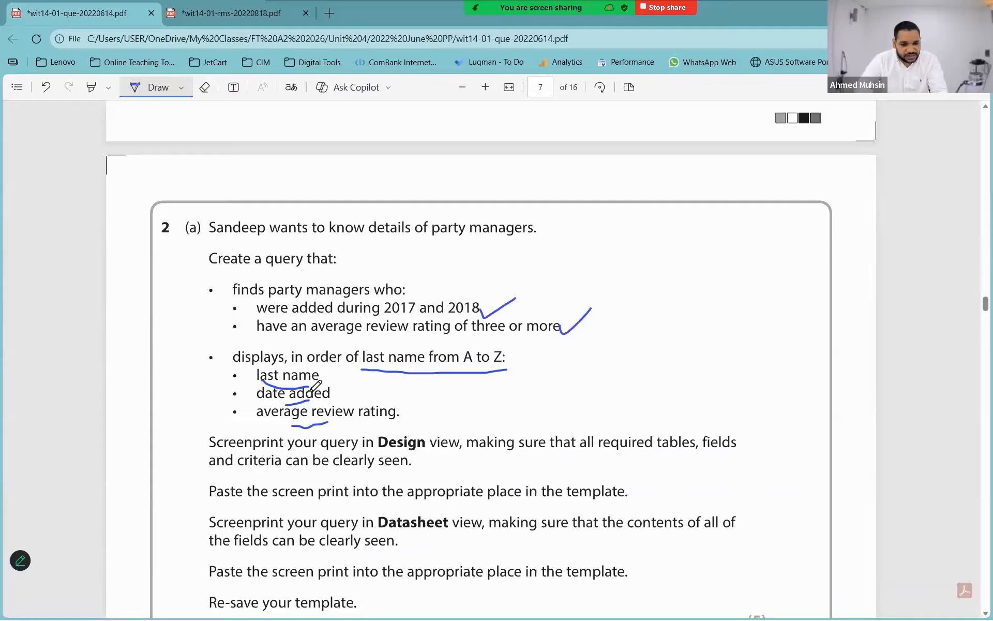
{"action": "key", "text": "alt+Tab"}
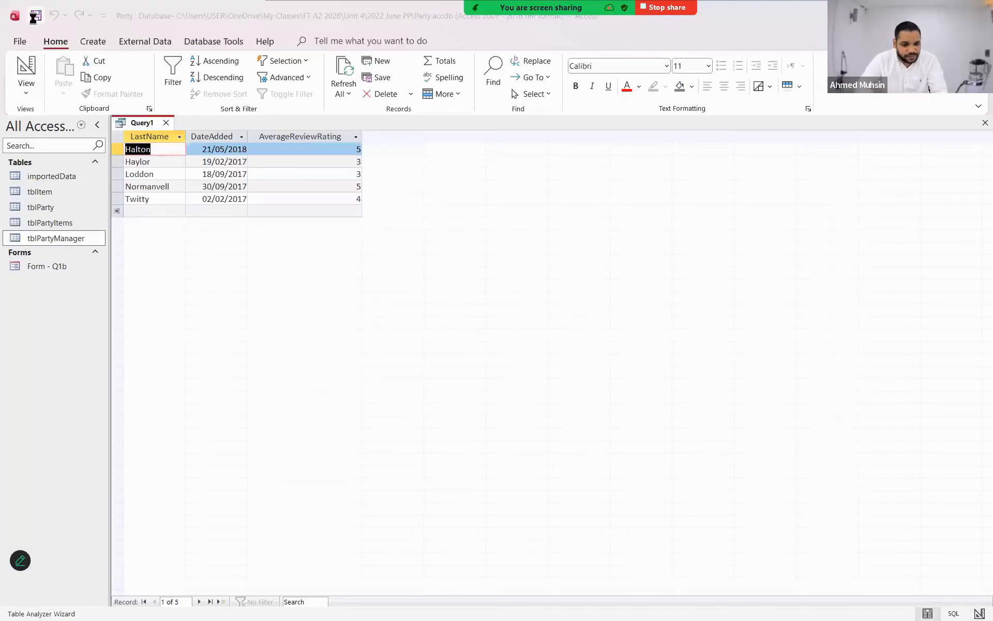
{"action": "left_click", "coordinate": [35, 16]}
{"action": "type", "text": "Q2a"}
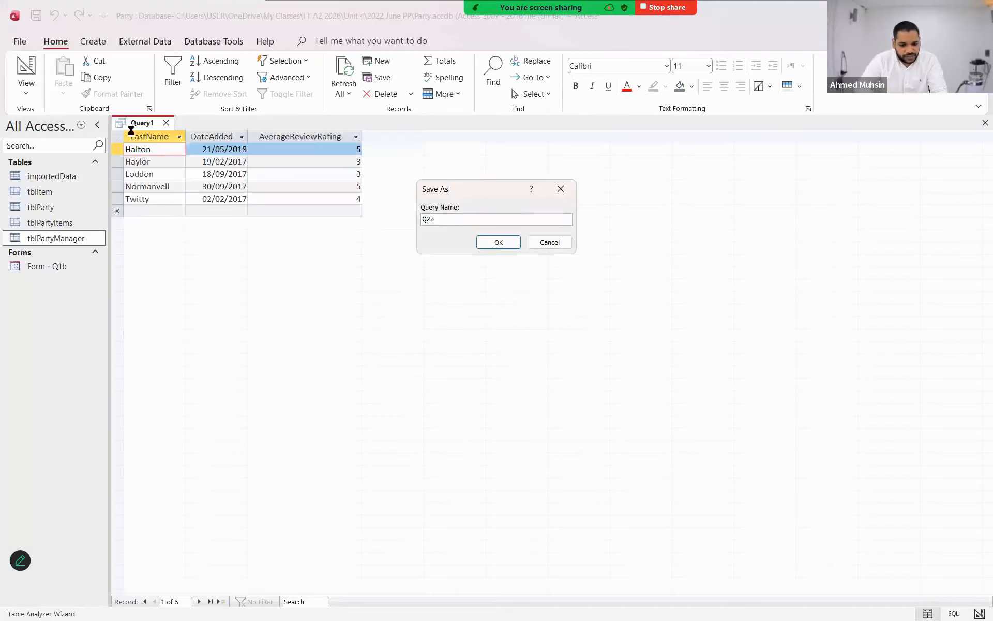
{"action": "left_click", "coordinate": [480, 241]}
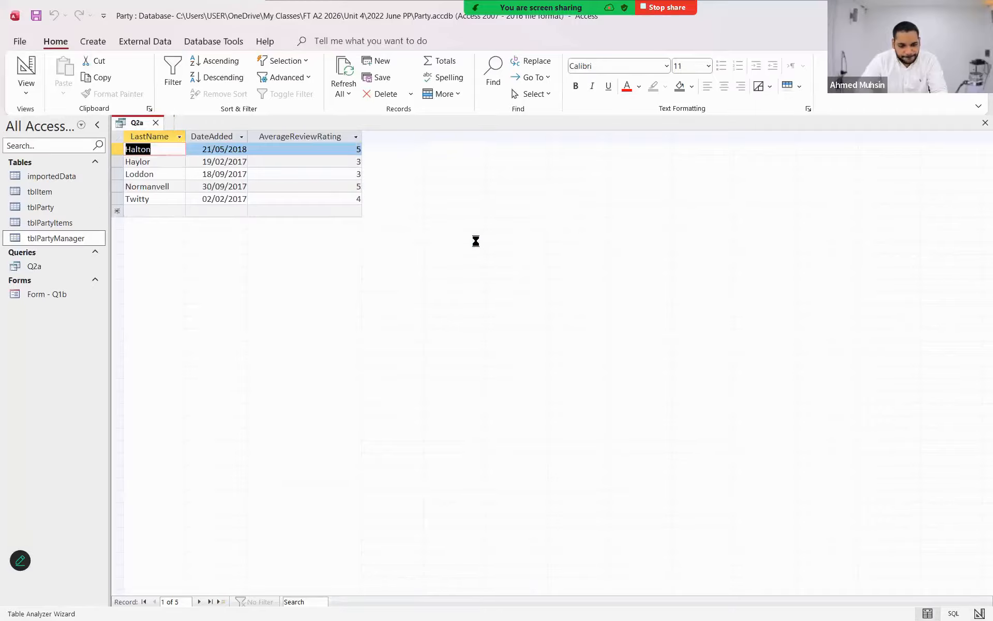
- Check question 2(a)'s screenprint instructions, return to Access, and capture query Q2a in Design view with its table and criteria grid
{"action": "key", "text": "alt+Tab"}
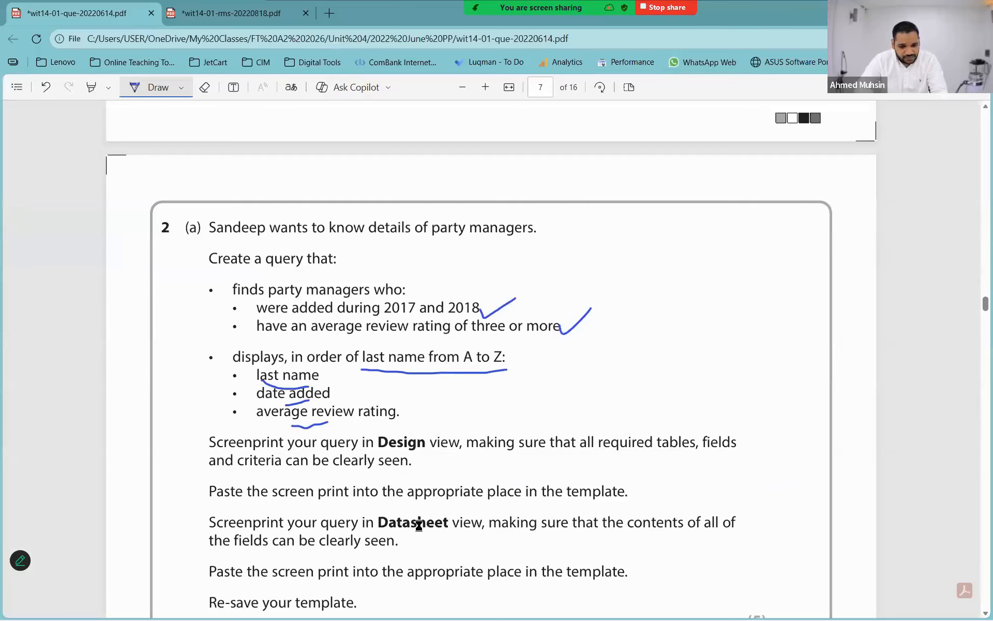
{"action": "scroll", "coordinate": [499, 444], "scroll_direction": "down", "scroll_amount": 3}
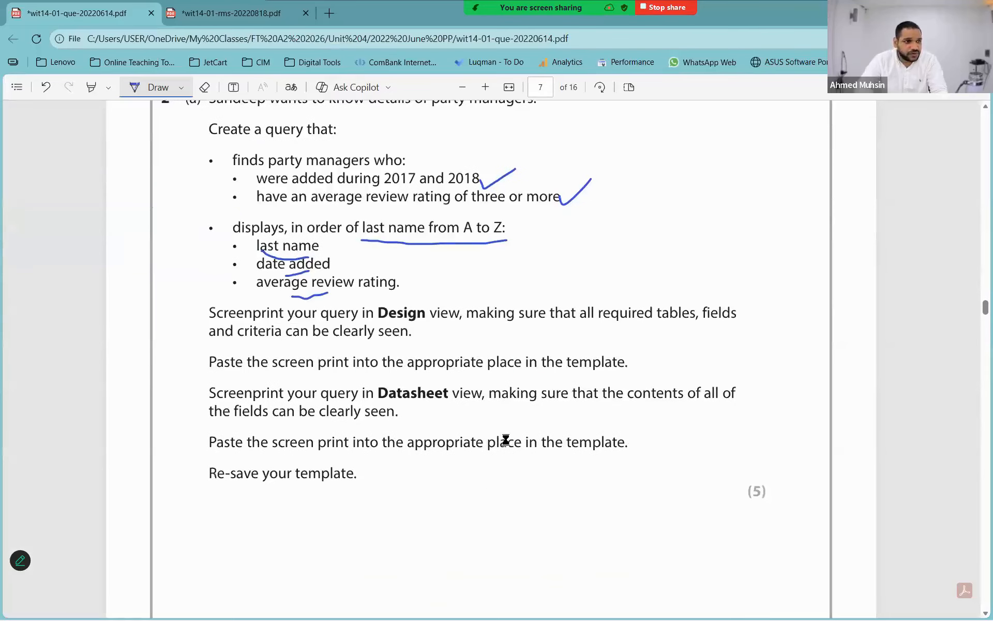
{"action": "key", "text": "alt+Tab"}
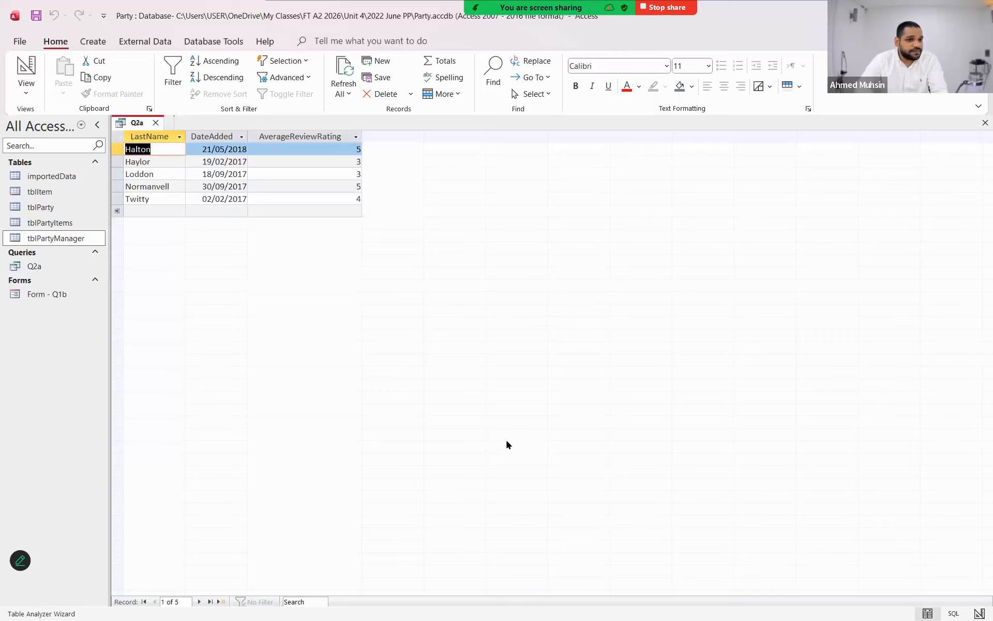
{"action": "left_click", "coordinate": [35, 97]}
{"action": "left_click", "coordinate": [57, 169]}
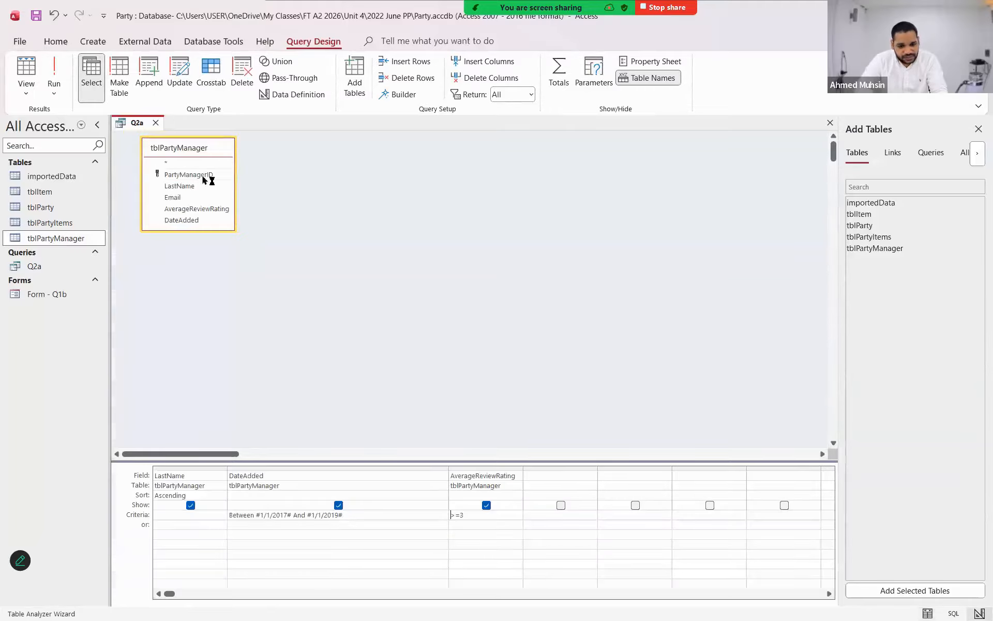
{"action": "key", "text": "super+shift+s"}
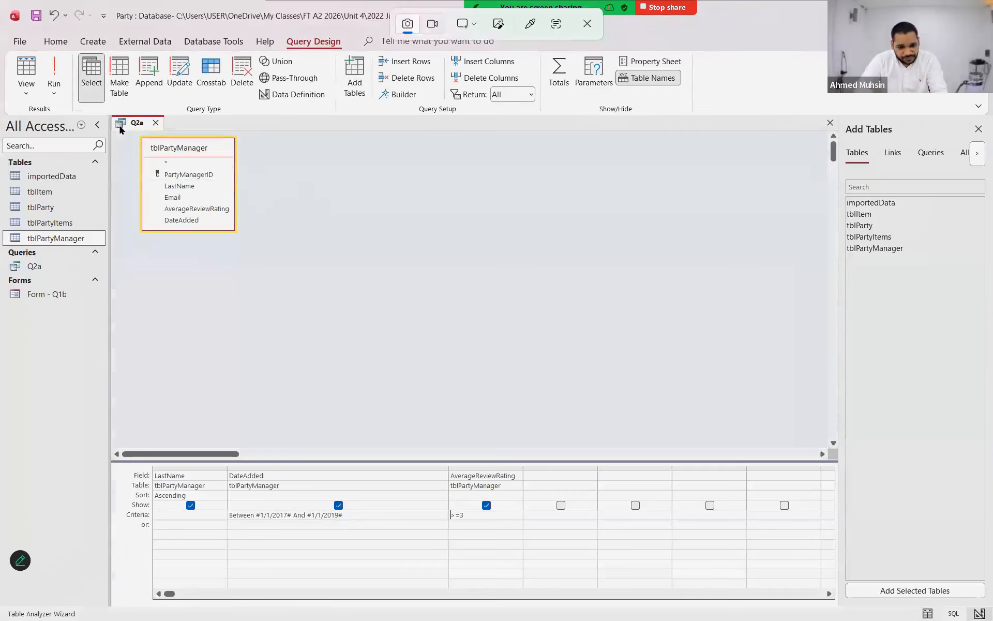
{"action": "left_click_drag", "start_coordinate": [111, 115], "coordinate": [530, 605]}
- Switch to the Word answer template and paste the Design view screenprint into the 2(a) Design cell
{"action": "key", "text": "alt+Tab"}
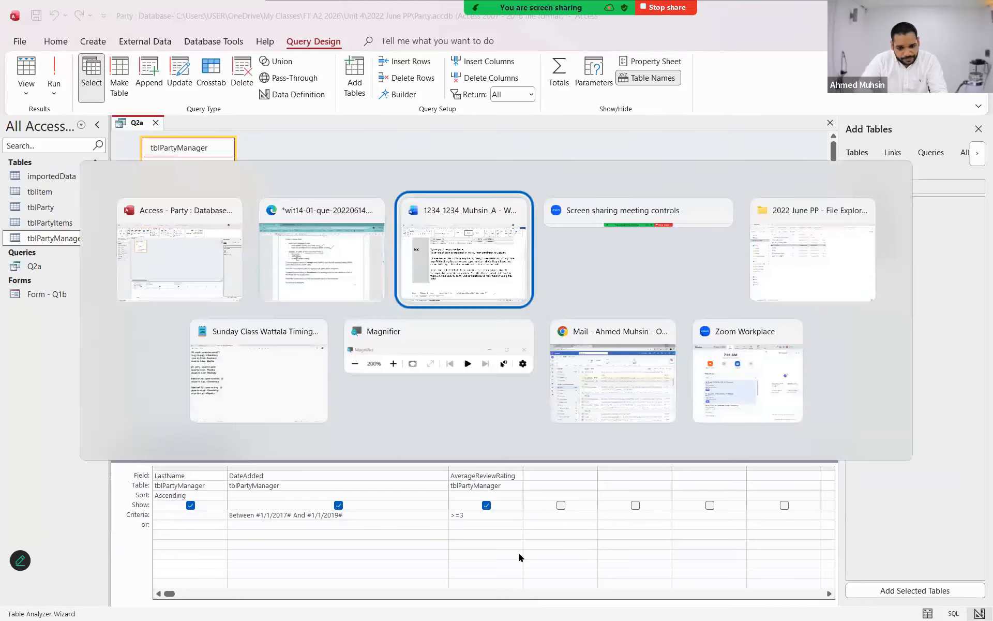
{"action": "scroll", "coordinate": [463, 532], "scroll_direction": "down", "scroll_amount": 5}
{"action": "scroll", "coordinate": [463, 533], "scroll_direction": "down", "scroll_amount": 12}
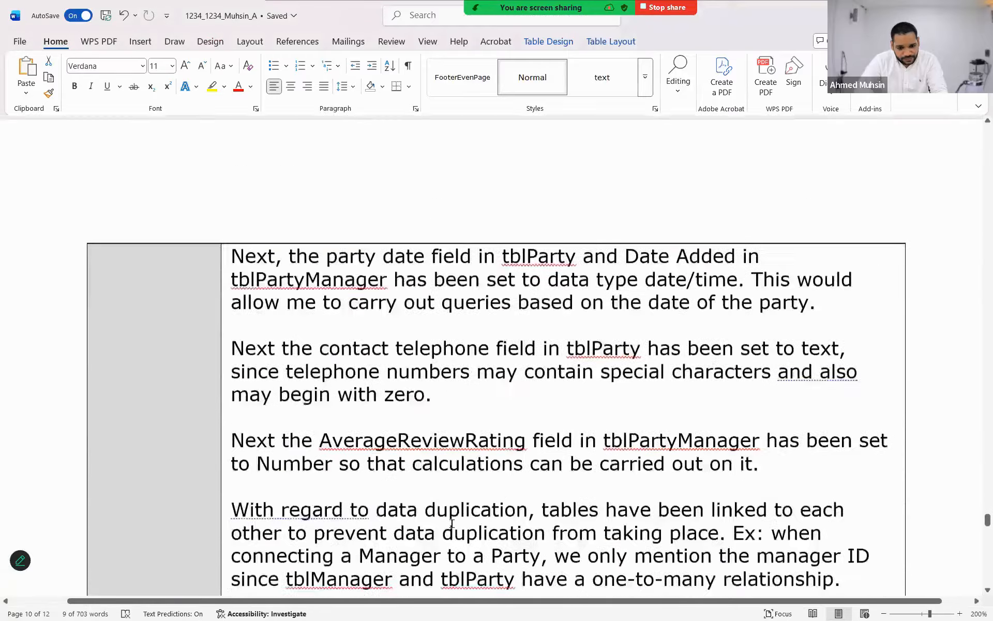
{"action": "scroll", "coordinate": [272, 304], "scroll_direction": "down", "scroll_amount": 2}
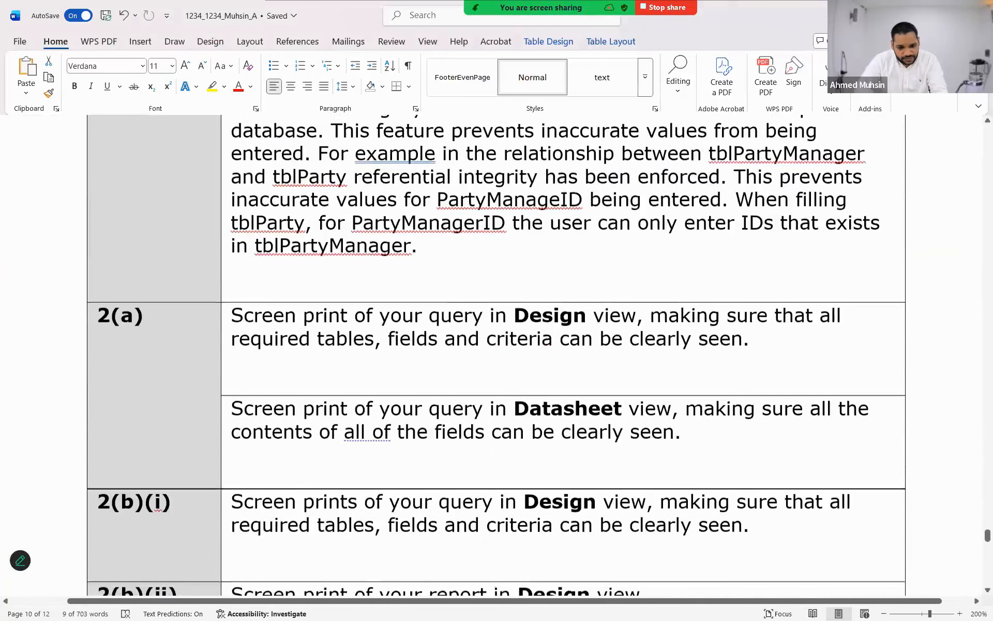
{"action": "left_click", "coordinate": [269, 298]}
{"action": "key", "text": "ctrl+v"}
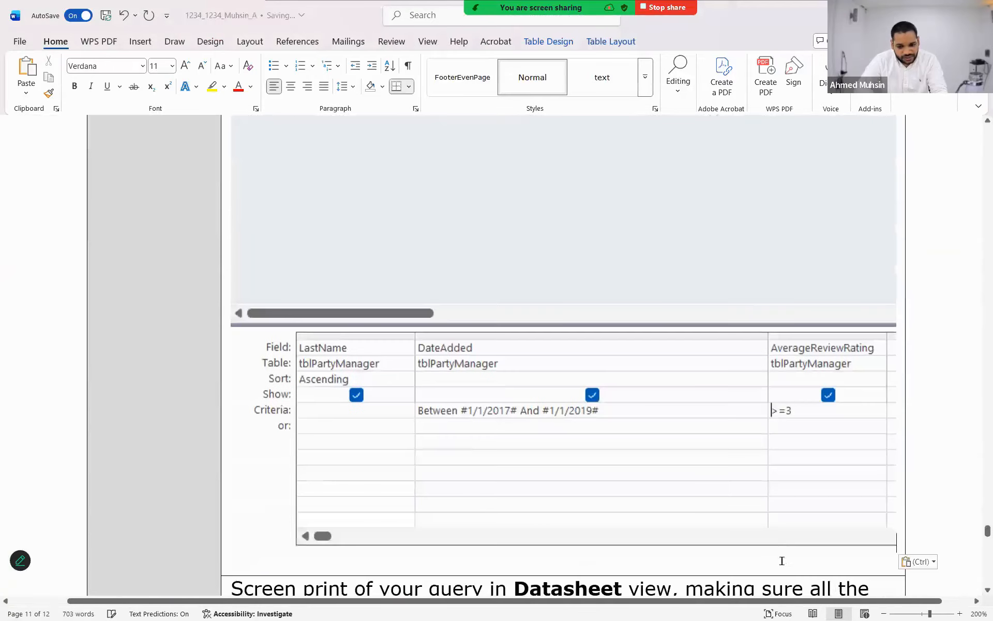
{"action": "left_click", "coordinate": [883, 612]}
{"action": "left_click", "coordinate": [883, 613]}
{"action": "left_click", "coordinate": [884, 613]}
{"action": "left_click", "coordinate": [884, 613]}
{"action": "left_click", "coordinate": [883, 613]}
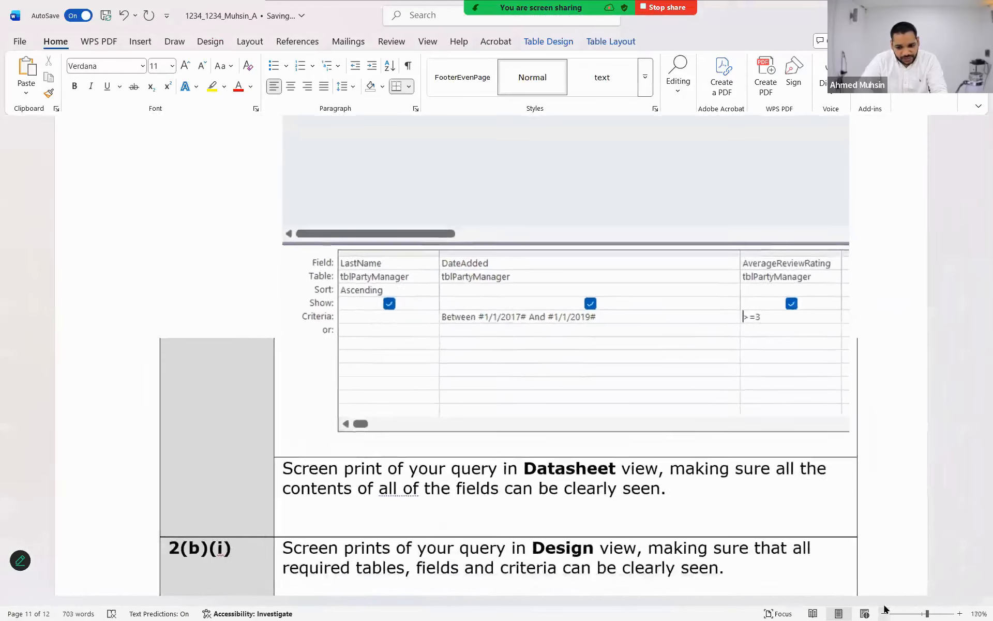
{"action": "left_click", "coordinate": [884, 613]}
{"action": "left_click", "coordinate": [884, 613]}
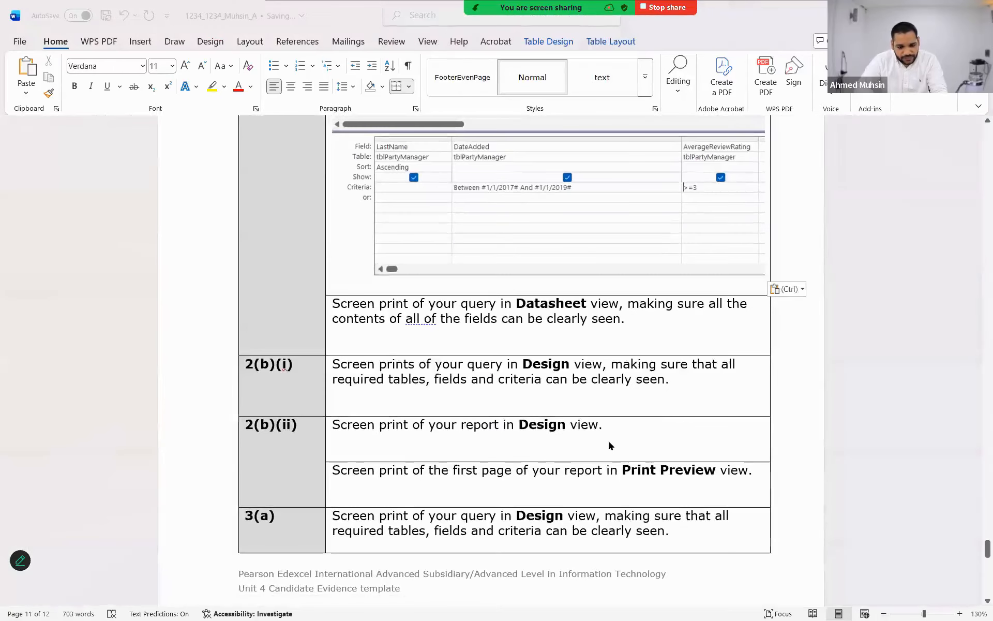
- Return to Access, show query Q2a in Datasheet view and capture a screenprint of all its records
{"action": "key", "text": "alt+Tab"}
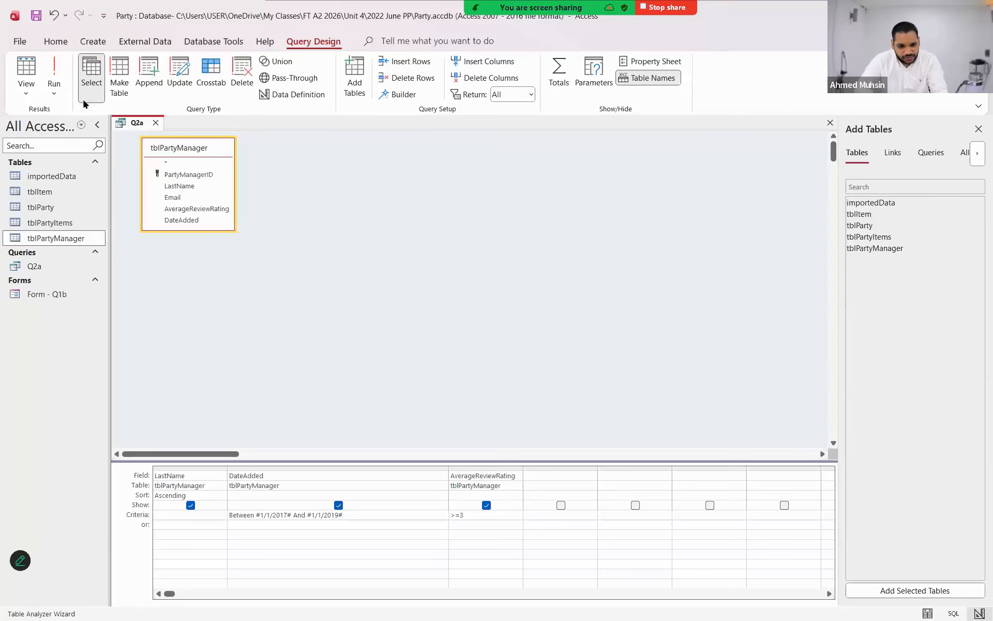
{"action": "left_click", "coordinate": [26, 72]}
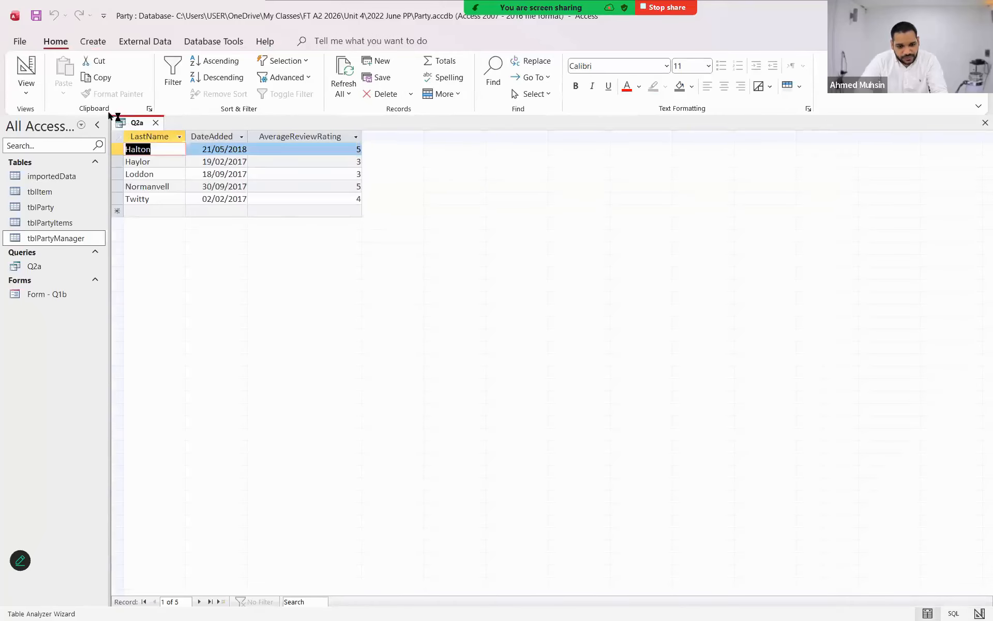
{"action": "key", "text": "super+shift+s"}
{"action": "left_click_drag", "start_coordinate": [110, 112], "coordinate": [390, 253]}
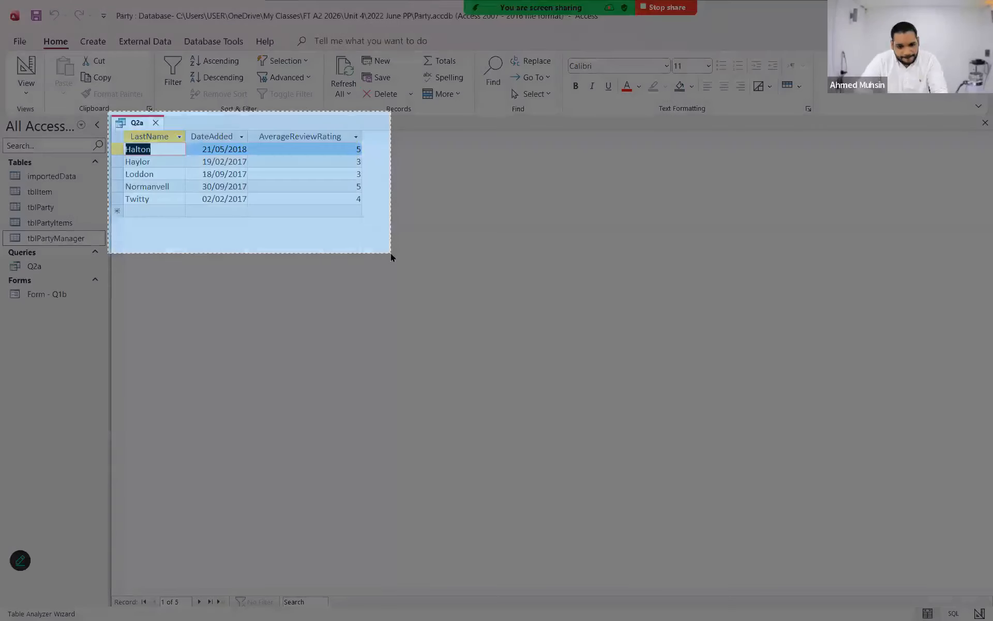
- Switch to the Word template, paste the screenprint into the 2(a) Datasheet cell, and re-save the template
{"action": "key", "text": "alt+Tab"}
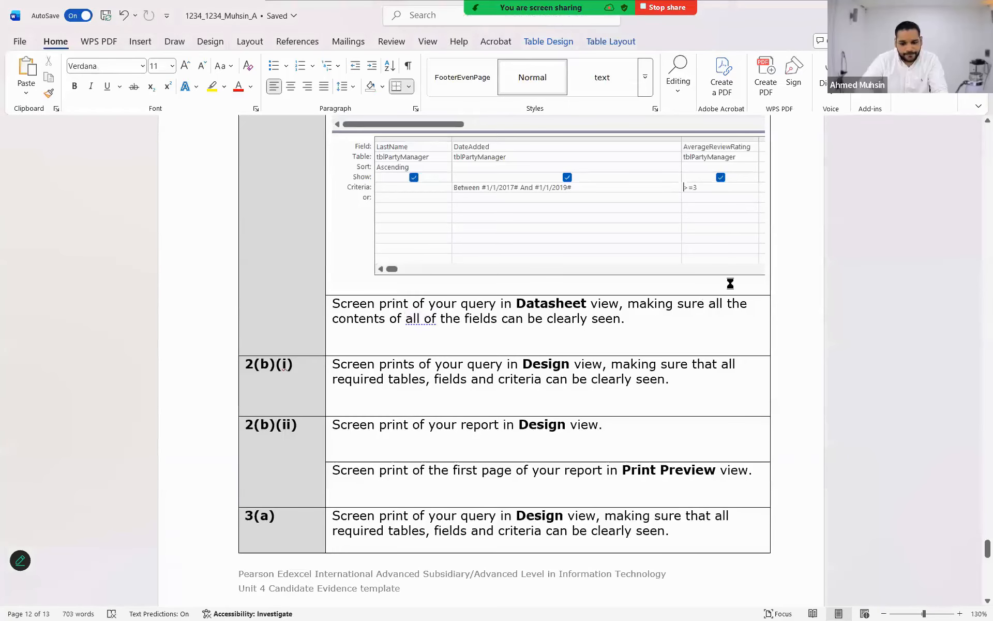
{"action": "key", "text": "ctrl+v"}
{"action": "key", "text": "ctrl+z"}
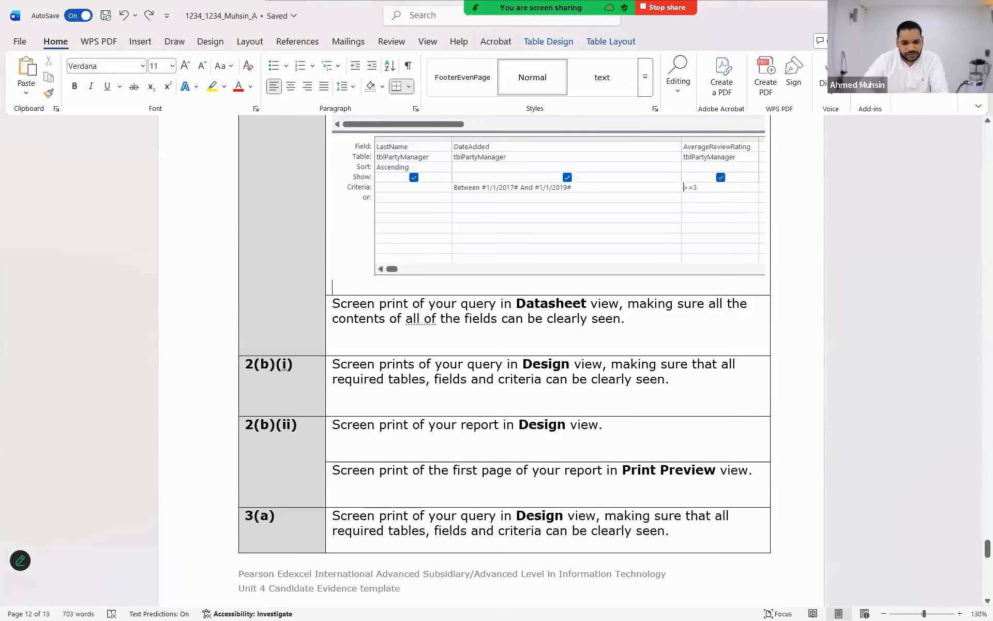
{"action": "key", "text": "ctrl+v"}
{"action": "scroll", "coordinate": [456, 343], "scroll_direction": "down", "scroll_amount": 4}
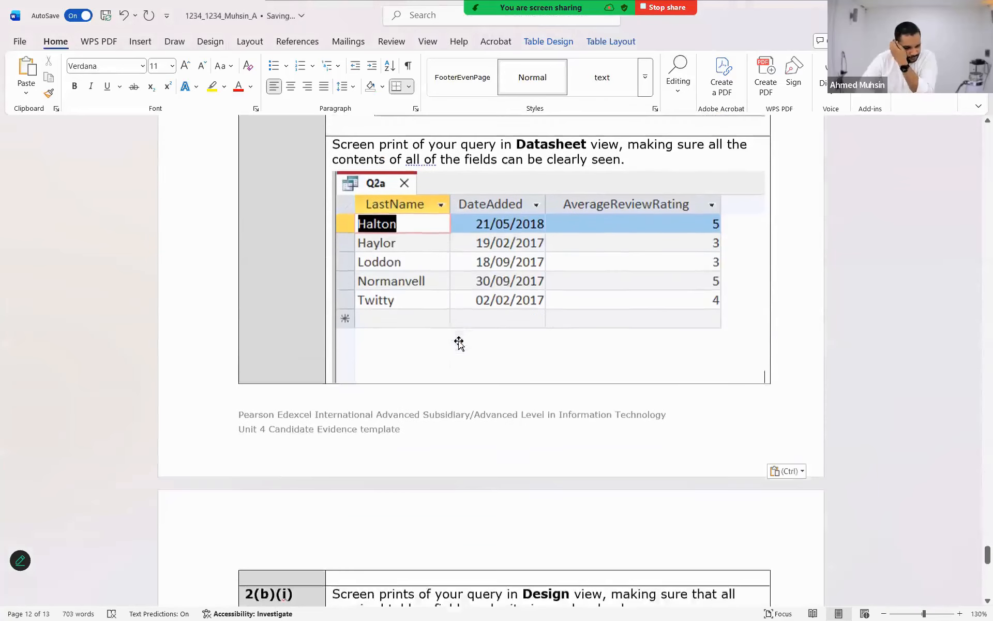
{"action": "scroll", "coordinate": [457, 340], "scroll_direction": "down", "scroll_amount": 3}
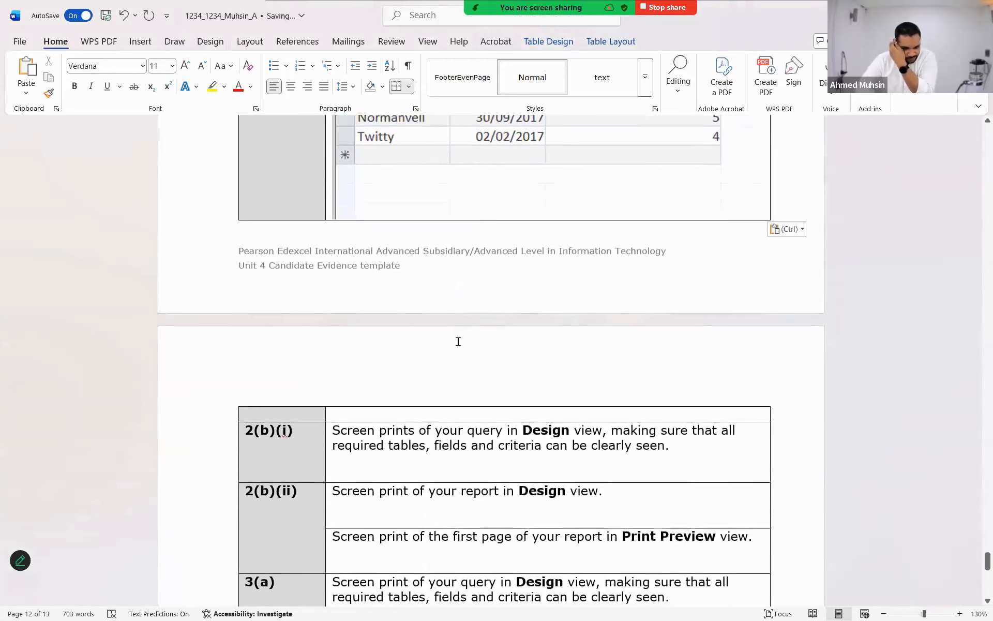
{"action": "scroll", "coordinate": [458, 342], "scroll_direction": "up", "scroll_amount": 5}
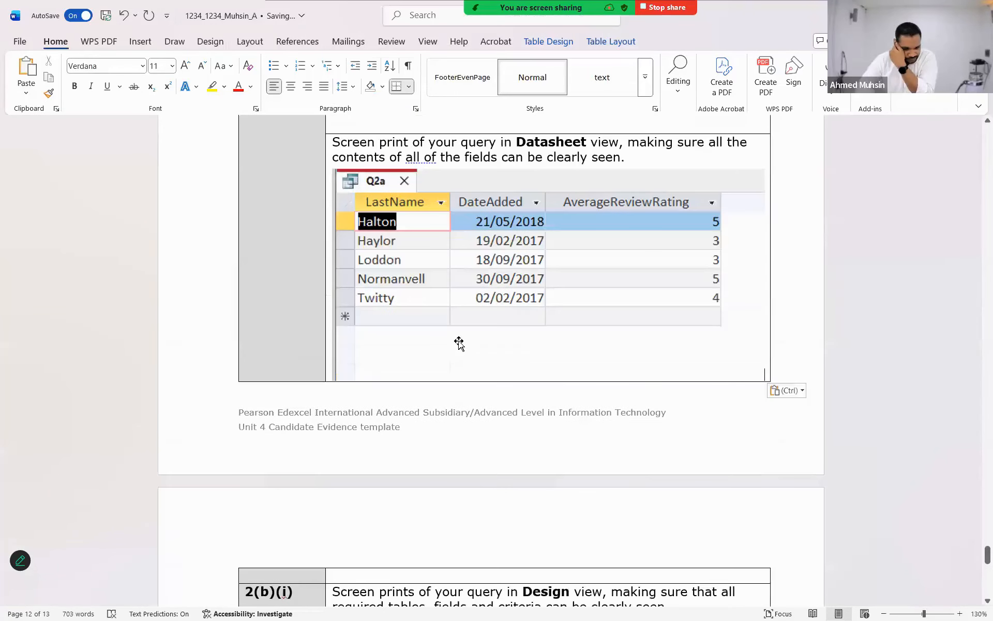
{"action": "scroll", "coordinate": [459, 341], "scroll_direction": "up", "scroll_amount": 3}
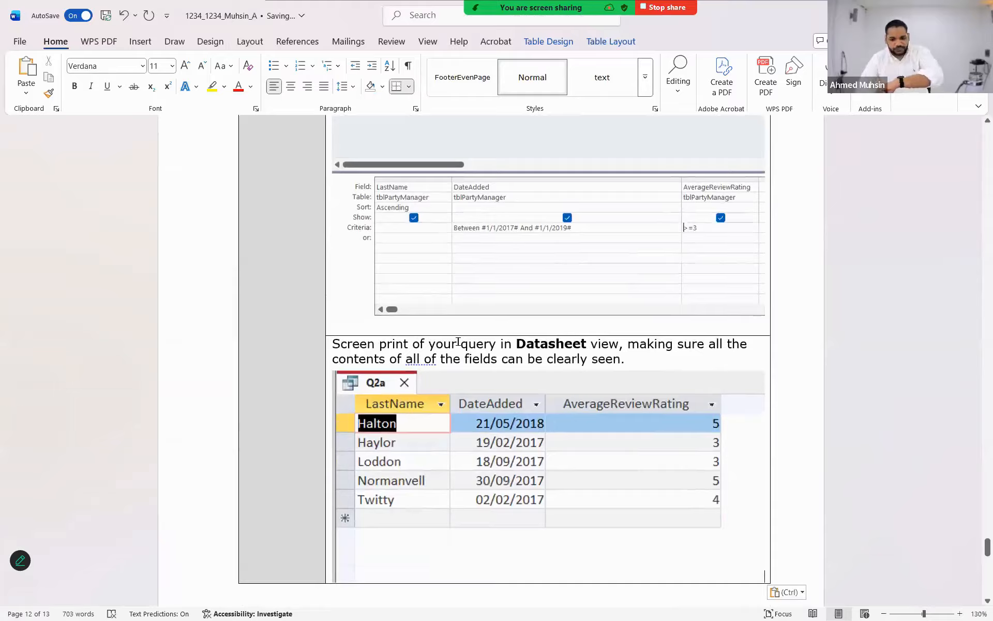
{"action": "scroll", "coordinate": [458, 340], "scroll_direction": "up", "scroll_amount": 2}
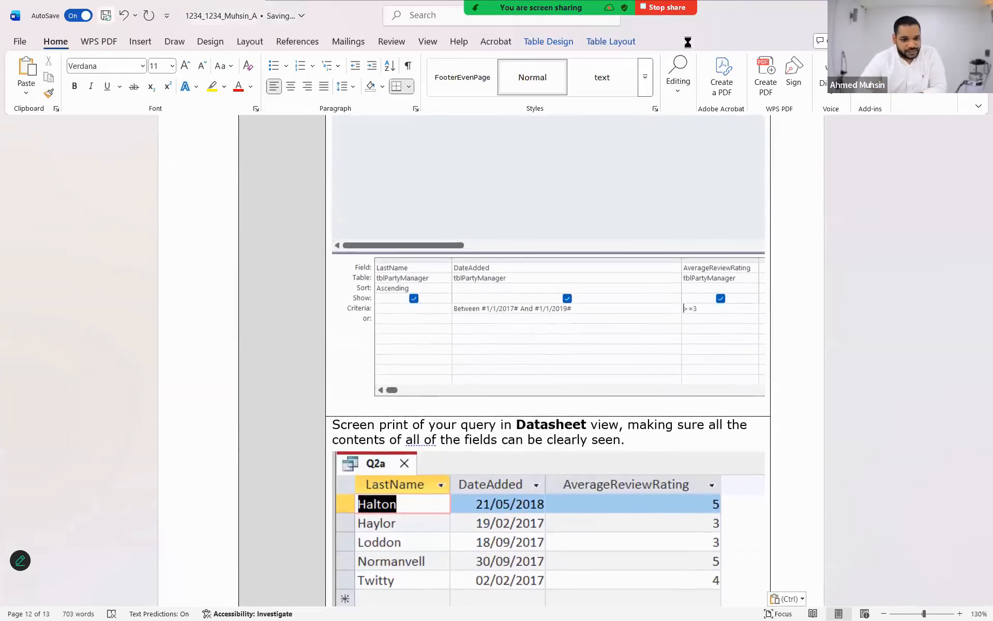
{"action": "left_click", "coordinate": [106, 16]}
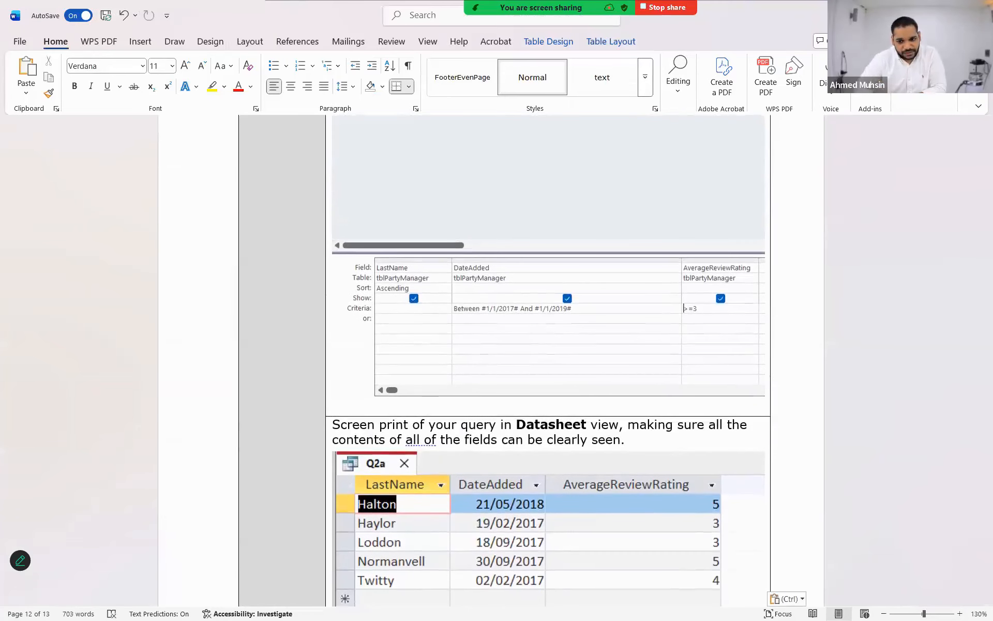
- Switch to the question paper and add the text note "Done in Class" beside the field list of question 2(a)
{"action": "key", "text": "alt+Tab"}
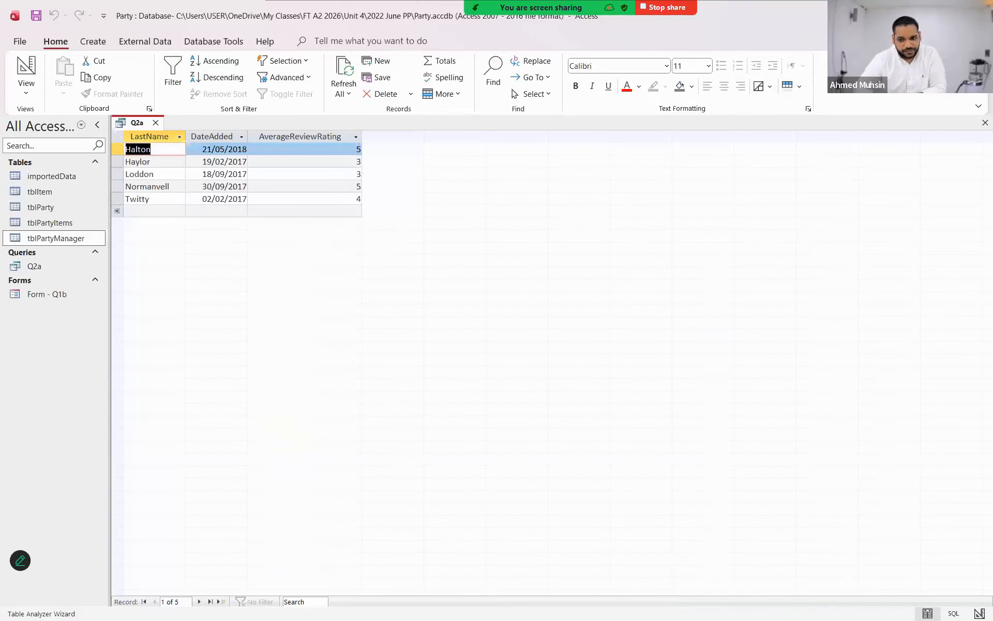
{"action": "key", "text": "alt+Tab"}
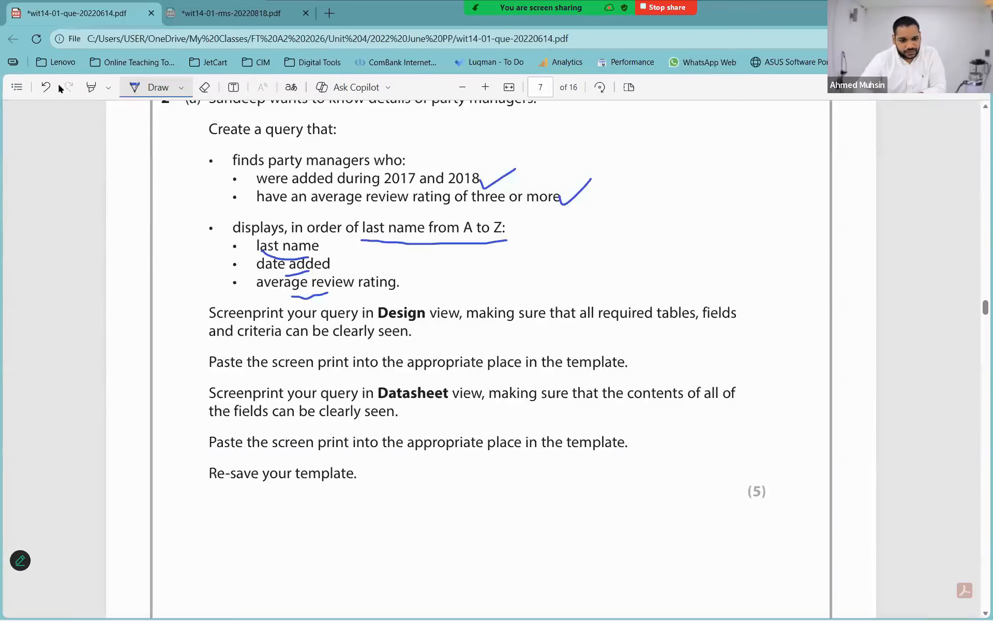
{"action": "left_click", "coordinate": [233, 87]}
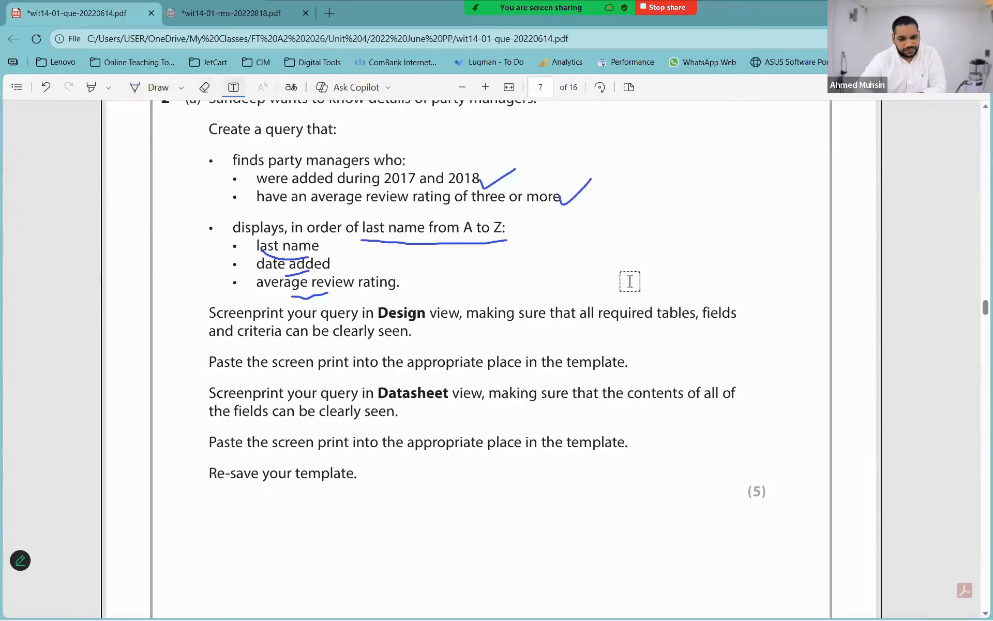
{"action": "left_click", "coordinate": [610, 252]}
{"action": "type", "text": "Done in C"}
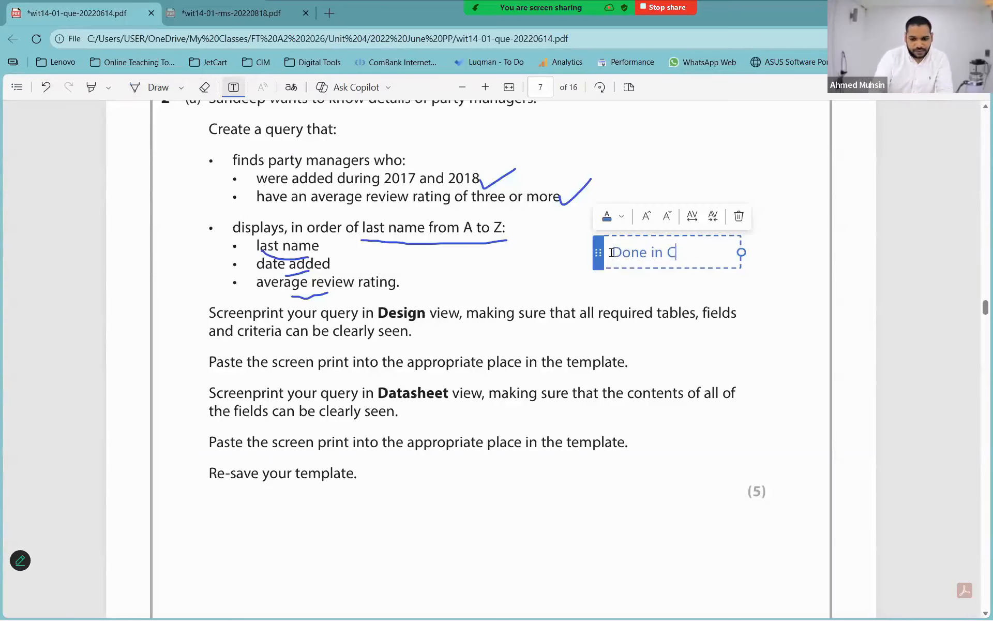
{"action": "type", "text": "lass"}
{"action": "left_click", "coordinate": [442, 243]}
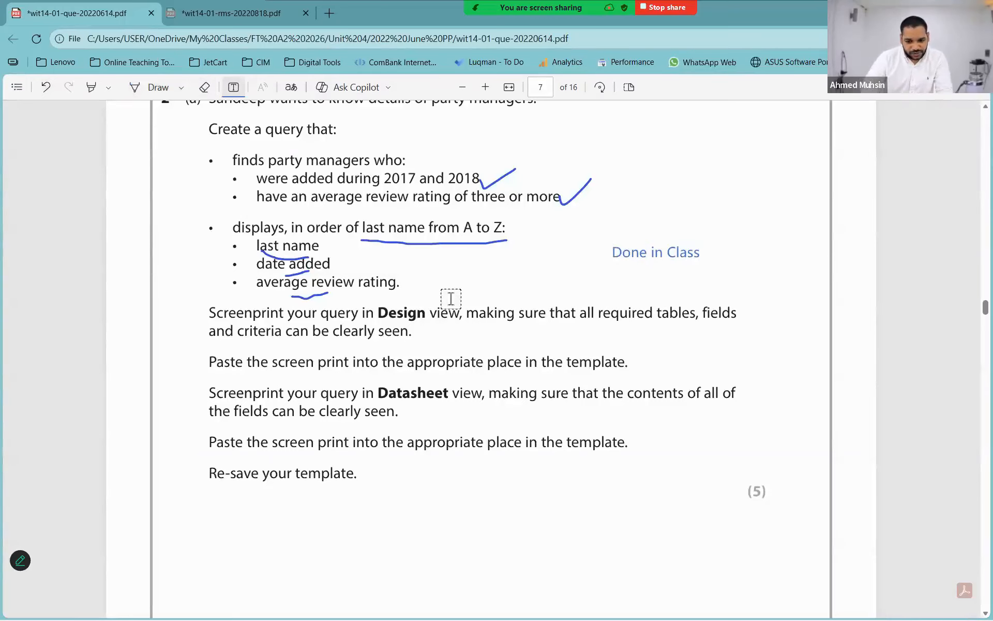
- Read question 2(b)(i), its Figure 1 Parties and Managers report layout, and the report tasks in part (ii)
{"action": "scroll", "coordinate": [452, 296], "scroll_direction": "down", "scroll_amount": 5}
{"action": "scroll", "coordinate": [454, 297], "scroll_direction": "down", "scroll_amount": 12}
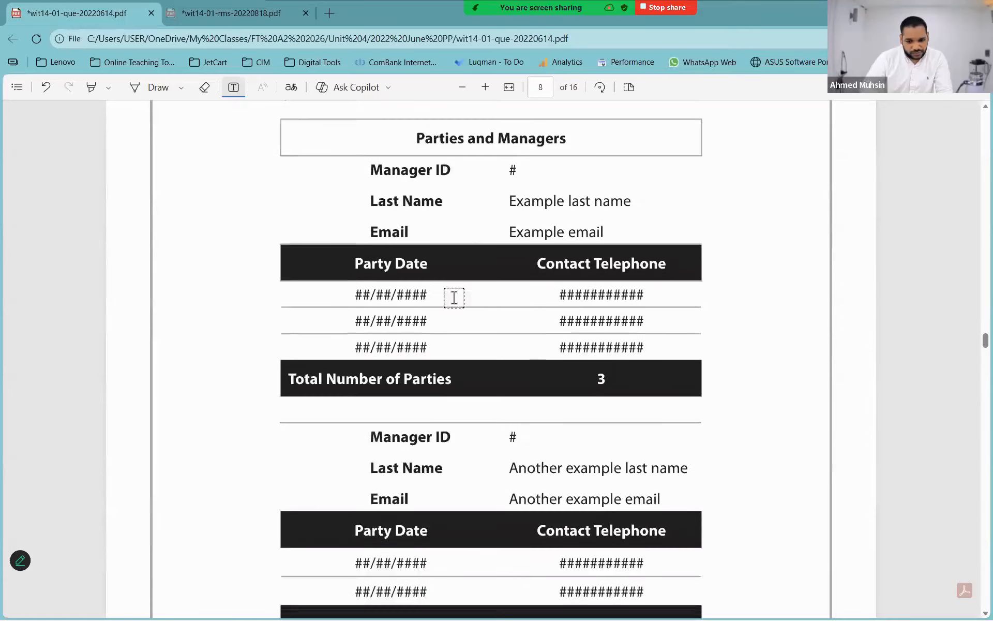
{"action": "scroll", "coordinate": [454, 297], "scroll_direction": "down", "scroll_amount": 10}
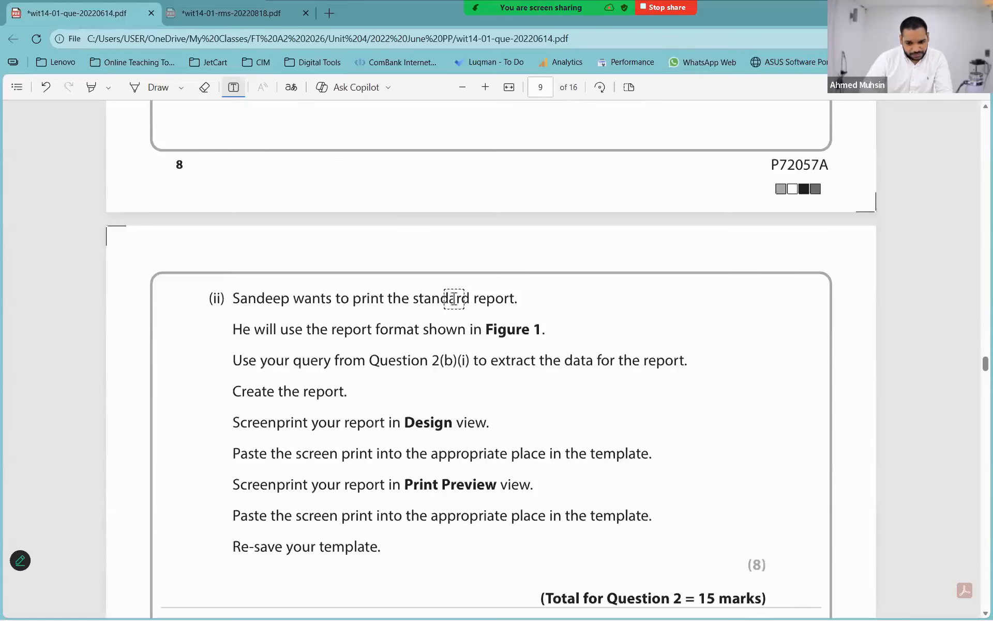
{"action": "scroll", "coordinate": [454, 298], "scroll_direction": "up", "scroll_amount": 15}
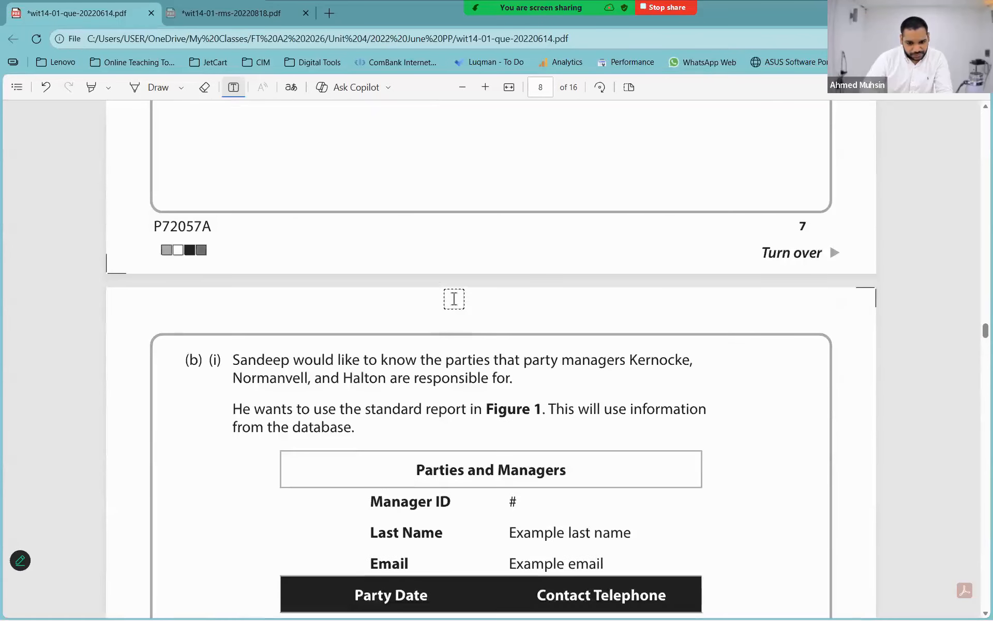
{"action": "scroll", "coordinate": [454, 298], "scroll_direction": "down", "scroll_amount": 15}
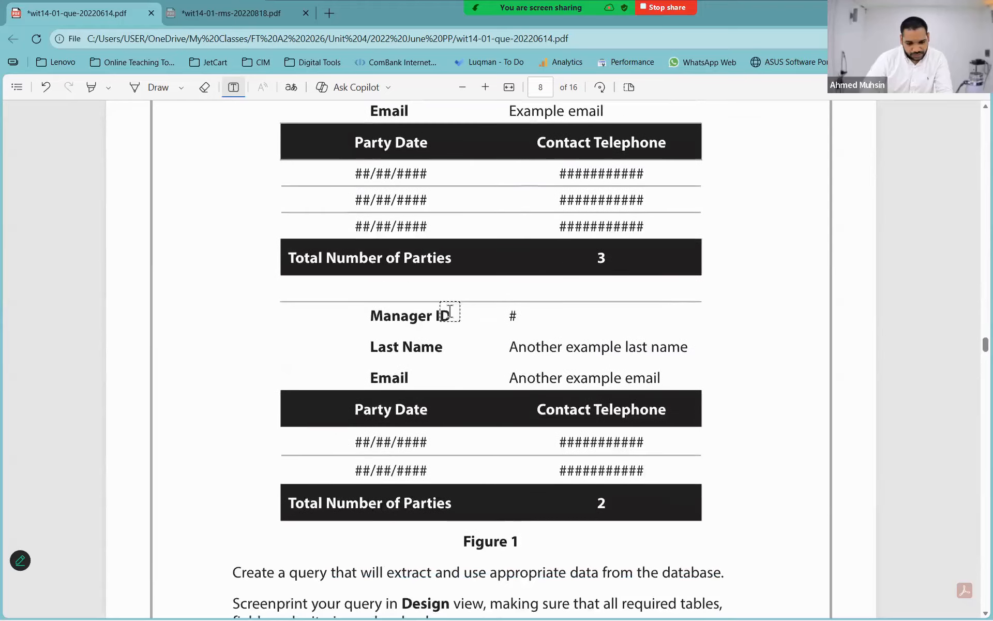
{"action": "scroll", "coordinate": [467, 347], "scroll_direction": "down", "scroll_amount": 8}
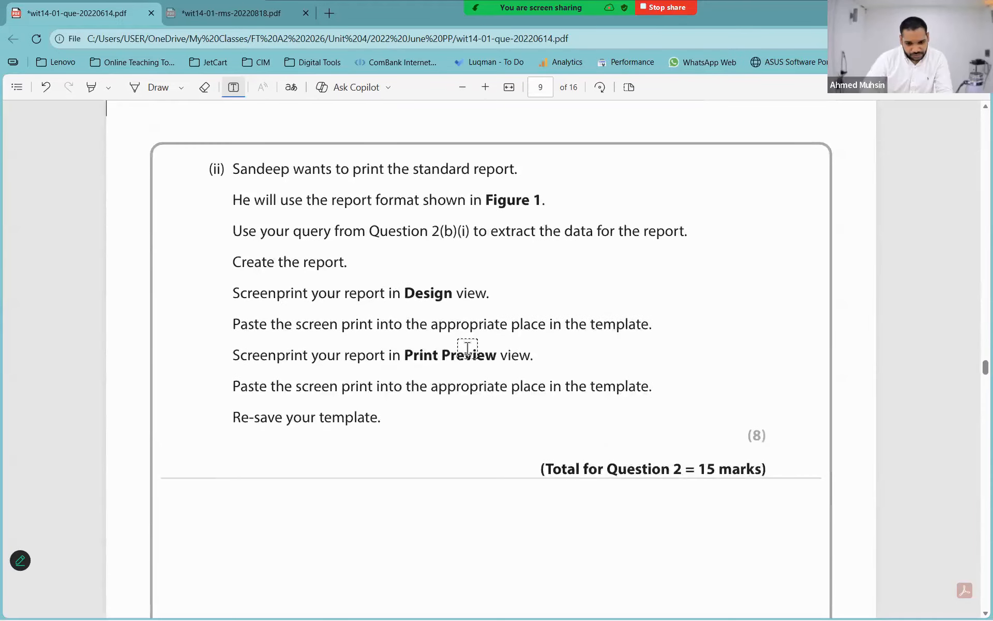
{"action": "scroll", "coordinate": [467, 348], "scroll_direction": "up", "scroll_amount": 15}
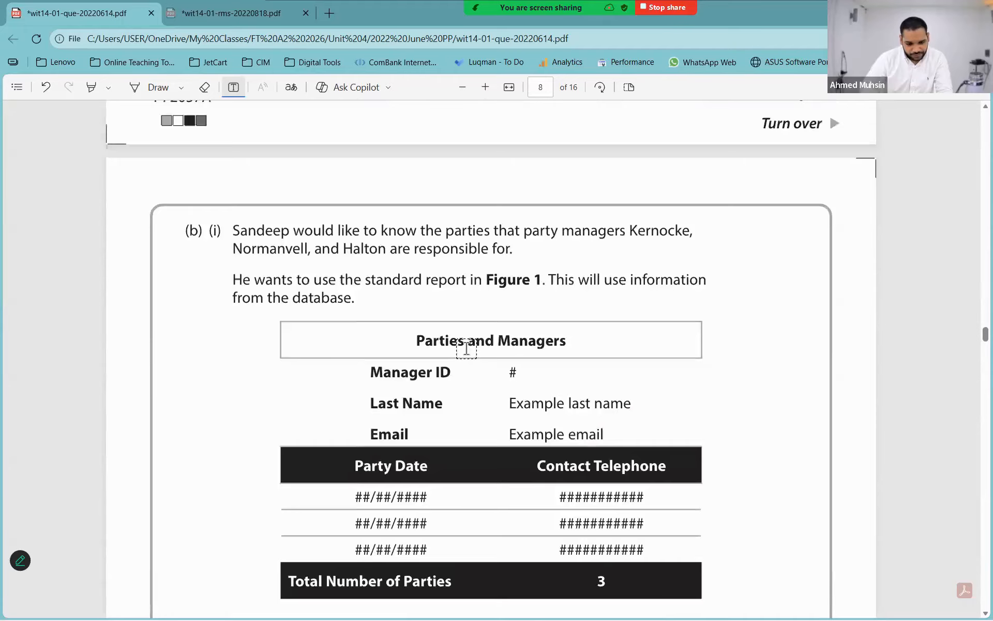
{"action": "scroll", "coordinate": [466, 348], "scroll_direction": "down", "scroll_amount": 2}
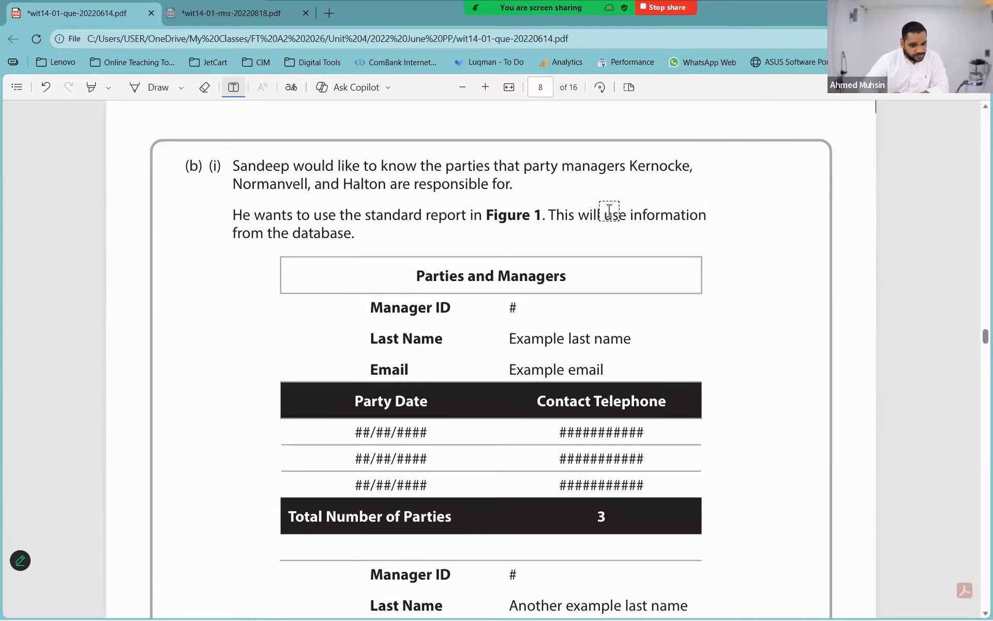
{"action": "scroll", "coordinate": [612, 216], "scroll_direction": "down", "scroll_amount": 1}
{"action": "scroll", "coordinate": [612, 216], "scroll_direction": "down", "scroll_amount": 3}
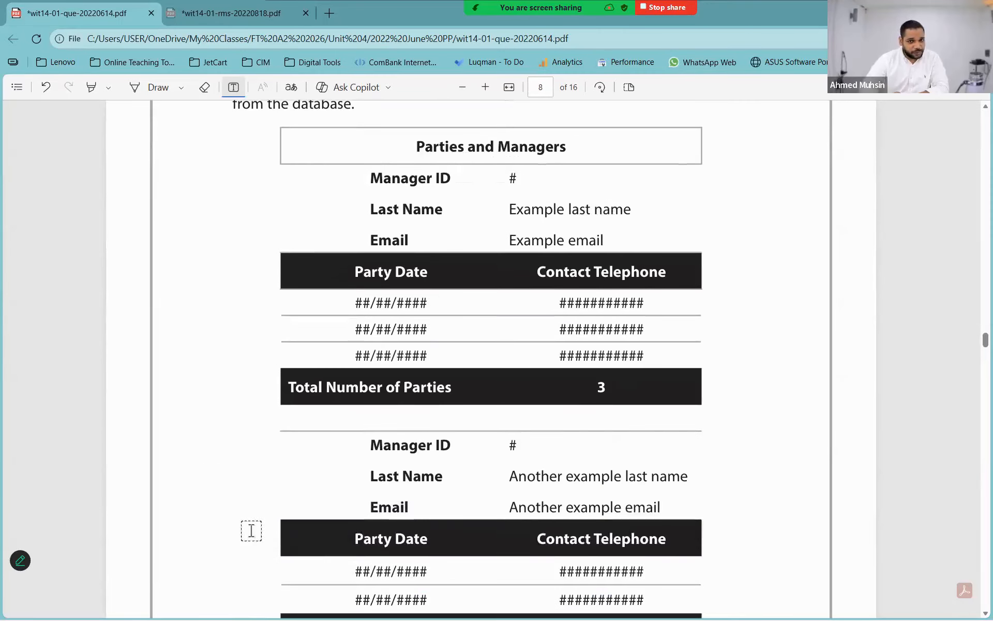
- Switch to Access, start a new query in Design view, add the tblPartyManager table and enlarge its field list
{"action": "scroll", "coordinate": [572, 306], "scroll_direction": "down", "scroll_amount": 3}
{"action": "scroll", "coordinate": [574, 307], "scroll_direction": "up", "scroll_amount": 5}
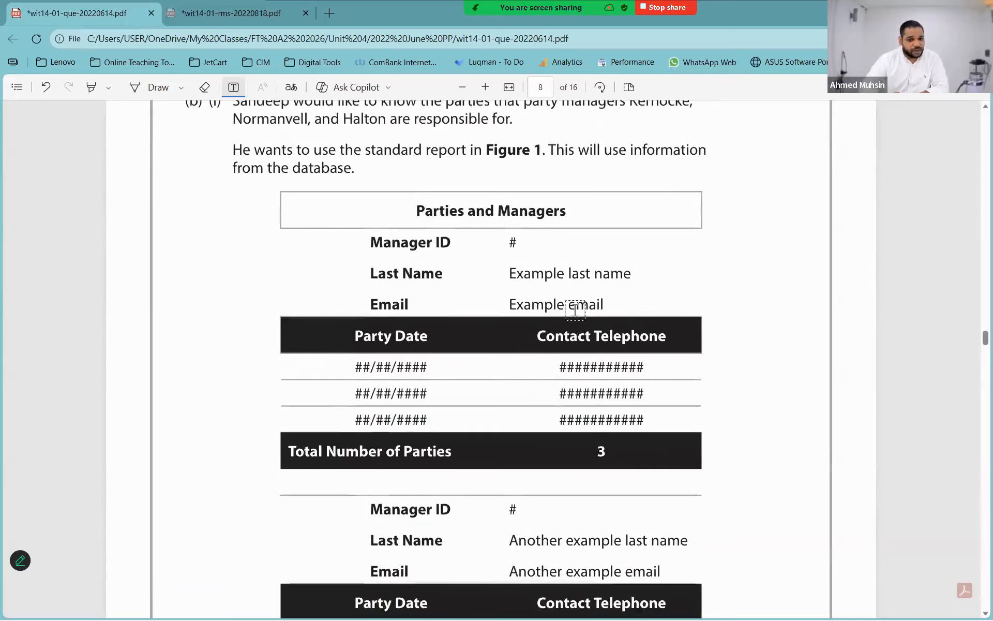
{"action": "scroll", "coordinate": [575, 310], "scroll_direction": "up", "scroll_amount": 2}
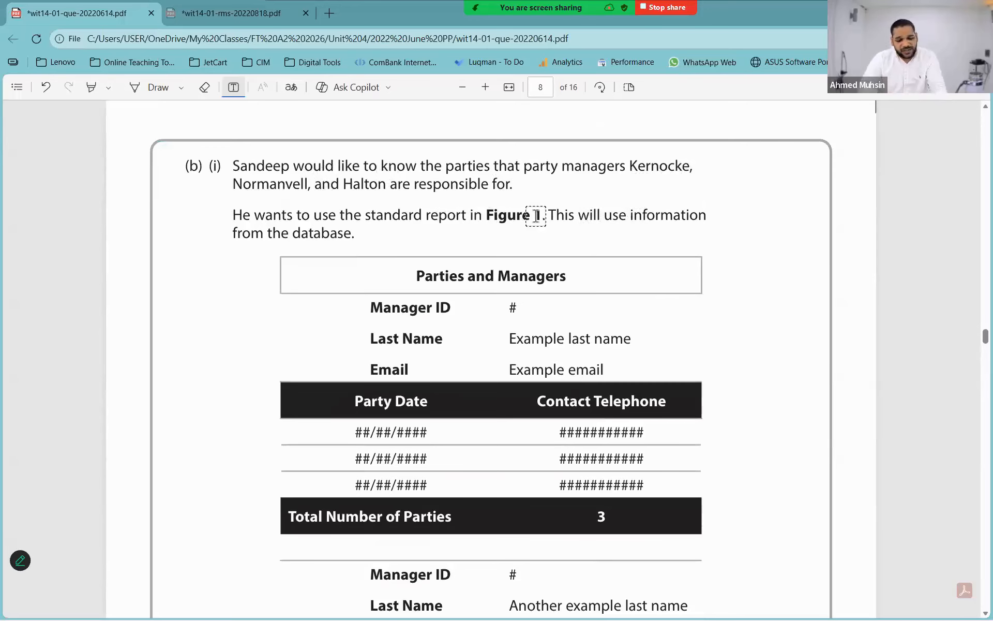
{"action": "key", "text": "alt+Tab"}
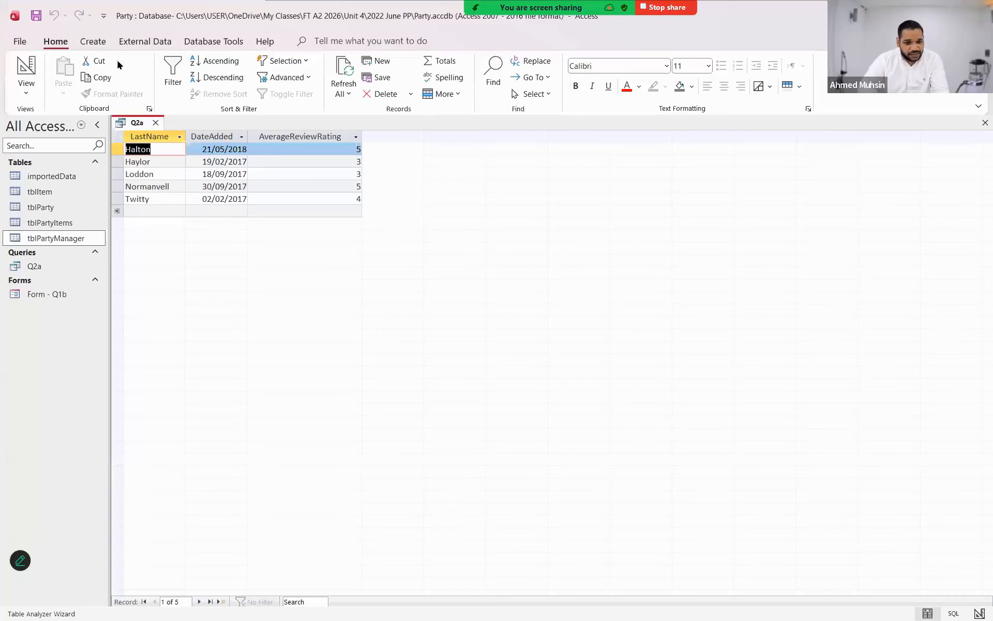
{"action": "left_click", "coordinate": [94, 46]}
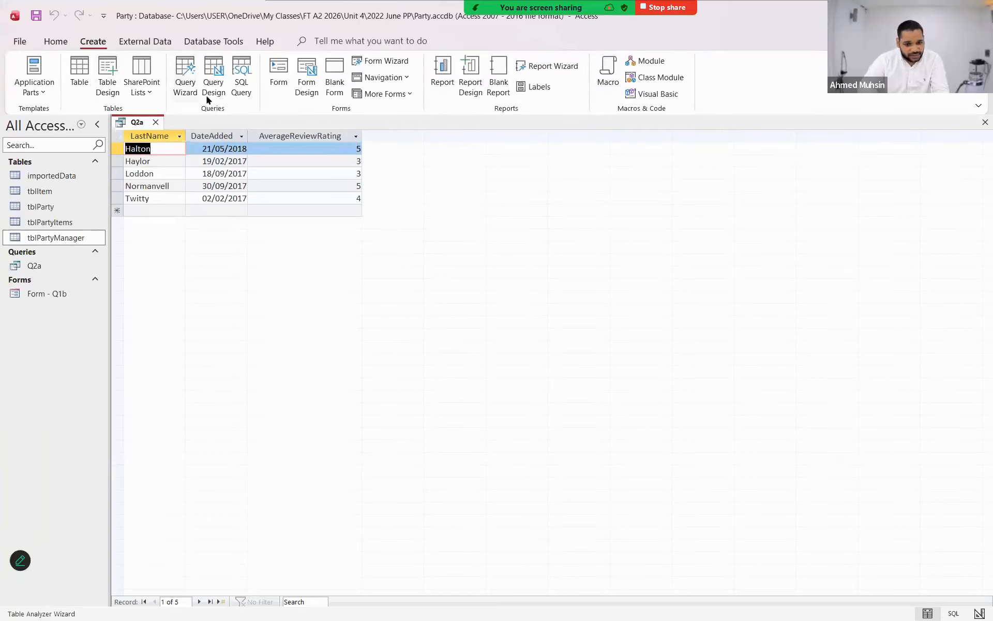
{"action": "left_click", "coordinate": [212, 96]}
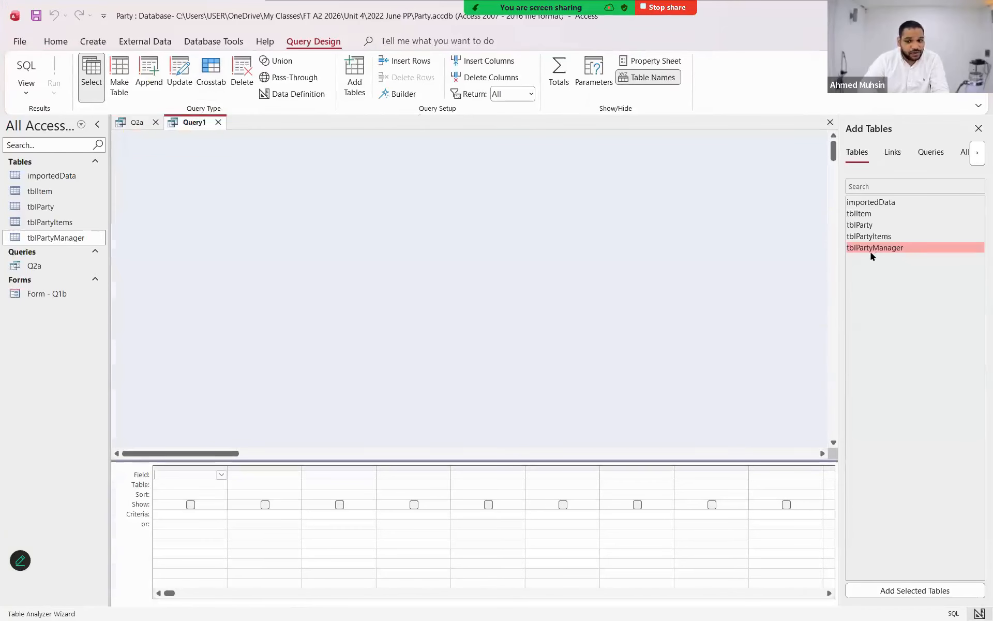
{"action": "double_click", "coordinate": [871, 249]}
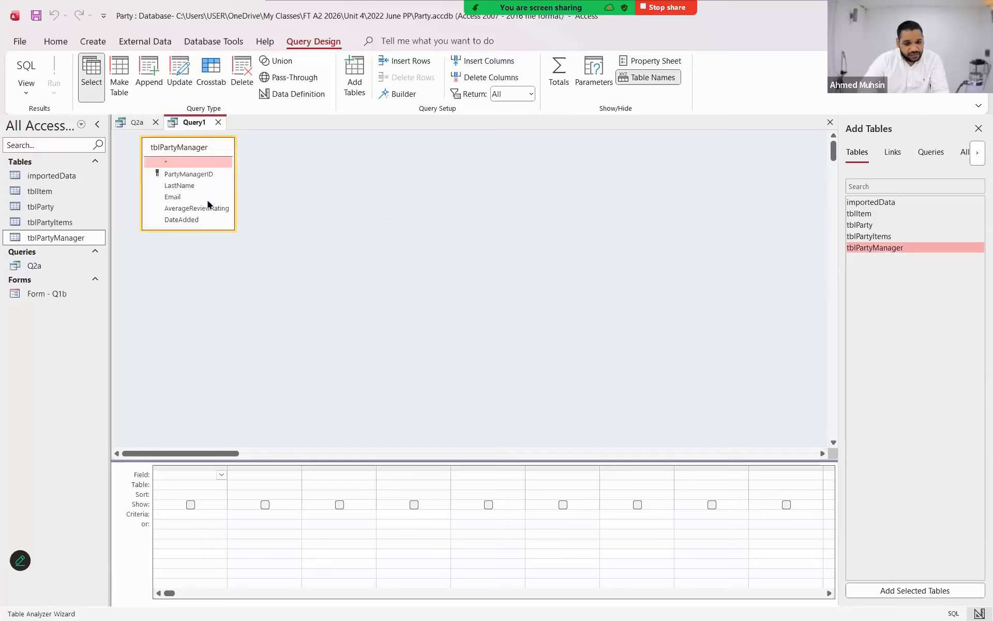
{"action": "left_click_drag", "start_coordinate": [190, 254], "coordinate": [191, 260]}
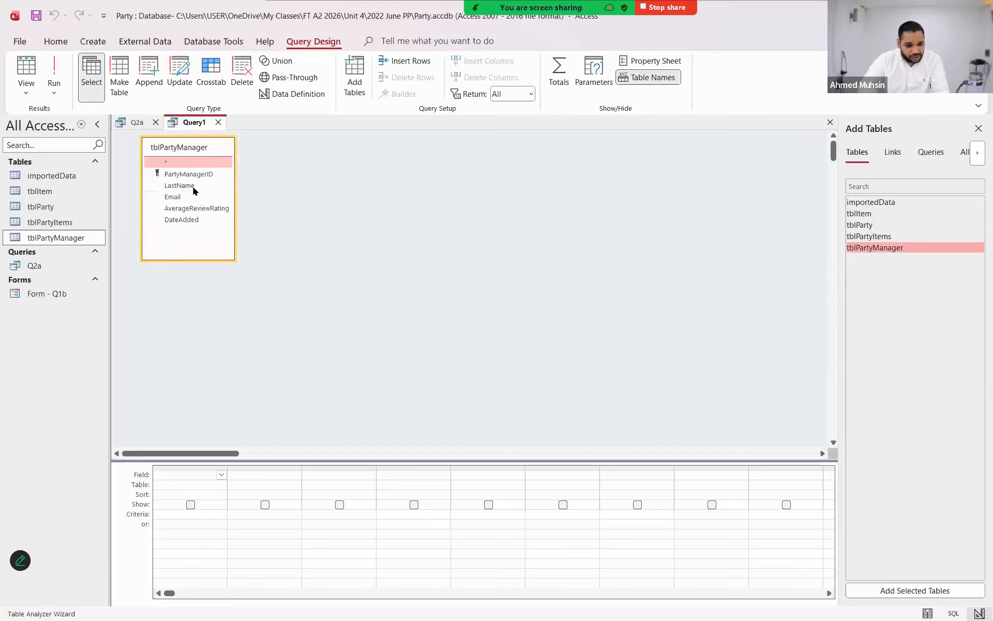
- Add LastName from tblPartyManager to the query, and draw a tick beside Last Name in the question paper's Figure 1
{"action": "double_click", "coordinate": [196, 190]}
{"action": "key", "text": "alt+Tab"}
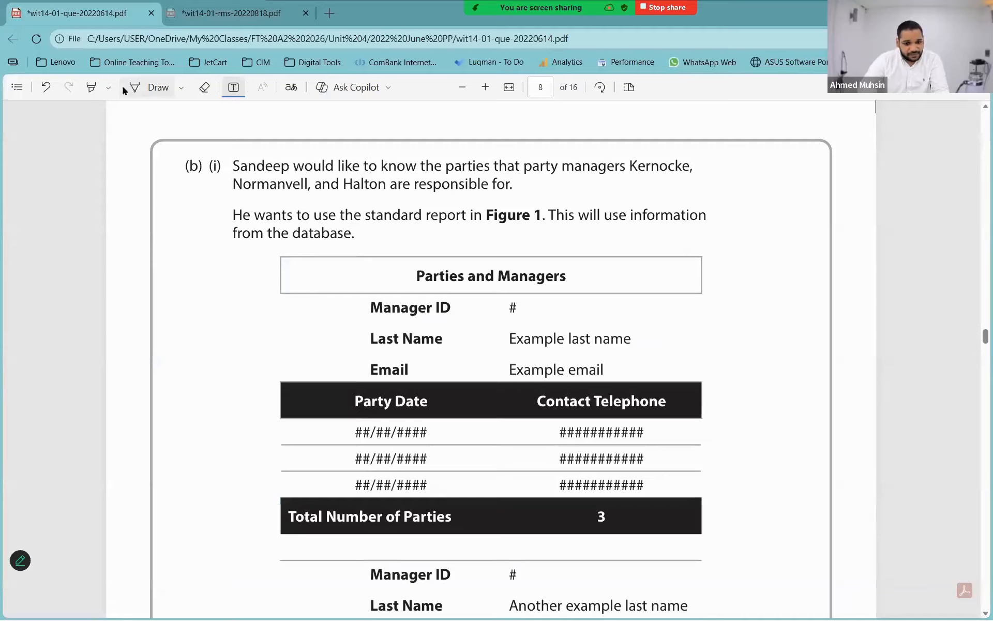
{"action": "left_click", "coordinate": [135, 88]}
{"action": "left_click_drag", "start_coordinate": [438, 342], "coordinate": [458, 327]}
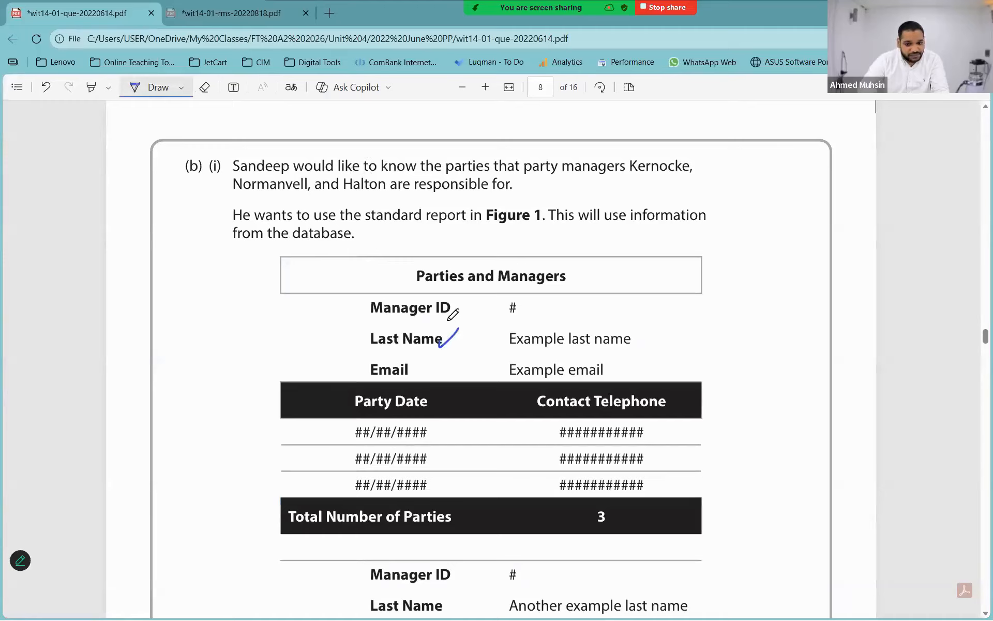
- Add PartyManagerID and Email to the Access query, ticking Manager ID and Email in the question paper's Figure 1
{"action": "key", "text": "alt+Tab"}
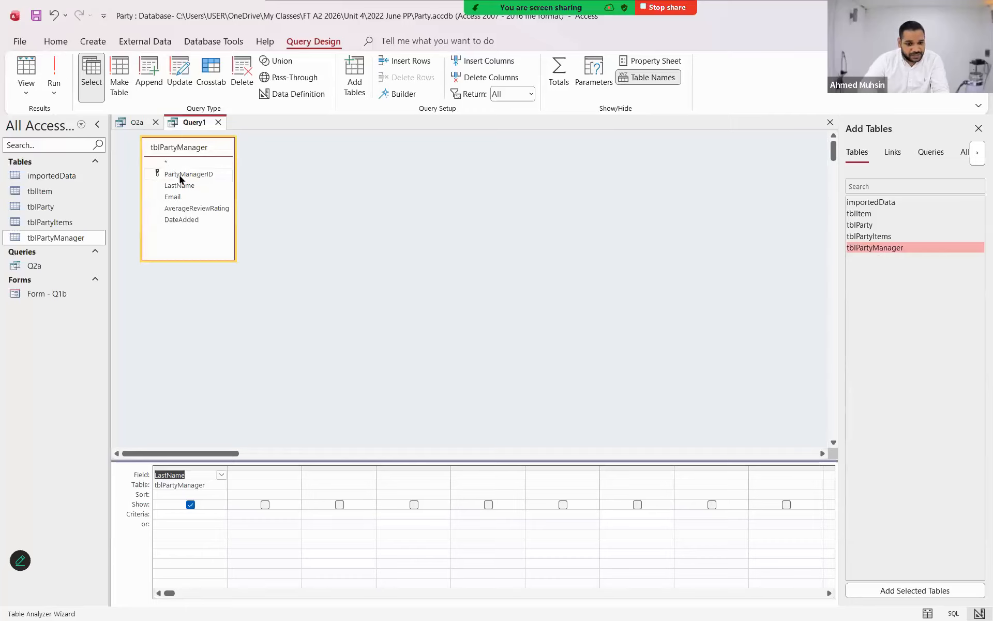
{"action": "double_click", "coordinate": [180, 176]}
{"action": "key", "text": "alt+Tab"}
{"action": "left_click_drag", "start_coordinate": [451, 314], "coordinate": [484, 306]}
{"action": "key", "text": "alt+Tab"}
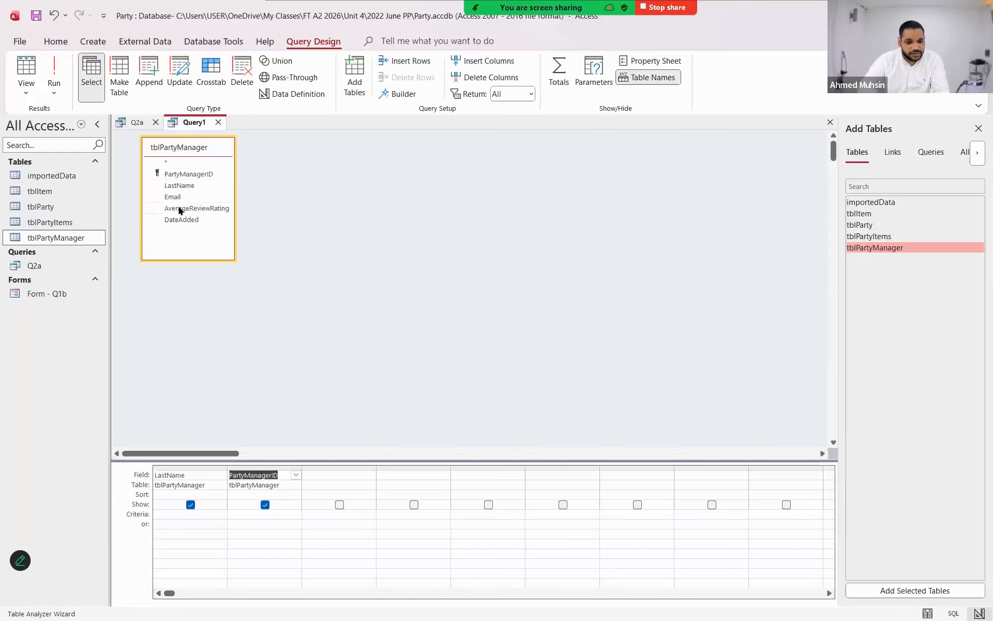
{"action": "double_click", "coordinate": [181, 200]}
{"action": "key", "text": "alt+Tab"}
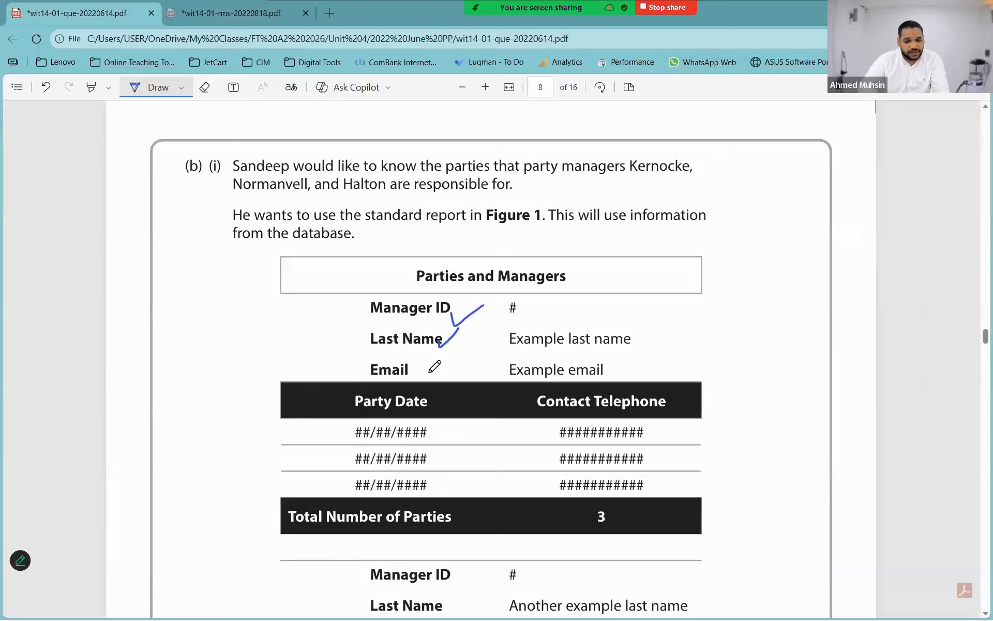
{"action": "left_click_drag", "start_coordinate": [429, 372], "coordinate": [461, 355]}
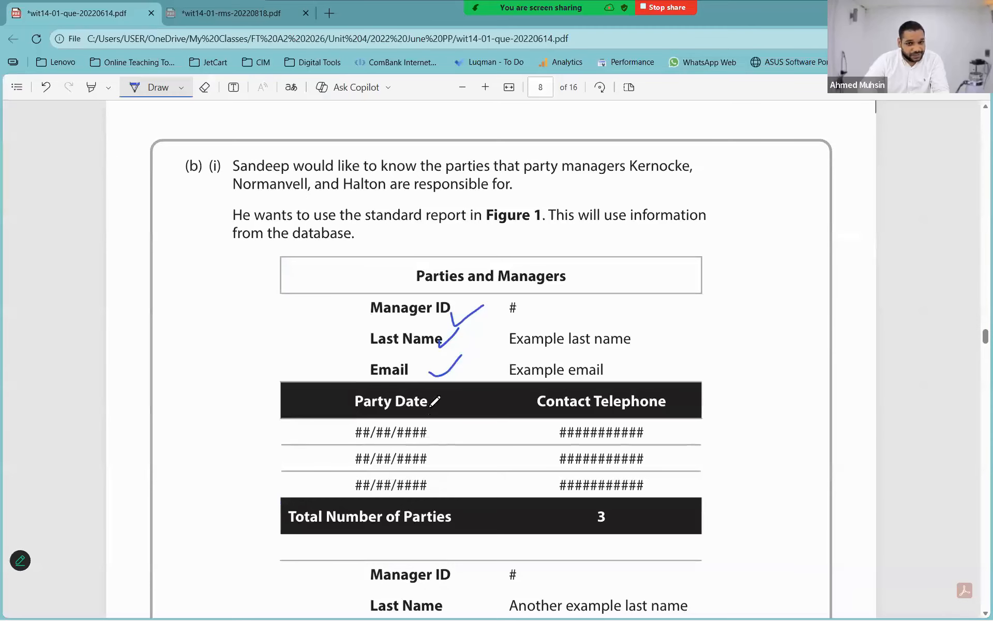
- Add the tblParty table and its PartyDate field to the Access query, and tick Party Date in the question paper's Figure 1
{"action": "key", "text": "alt+Tab"}
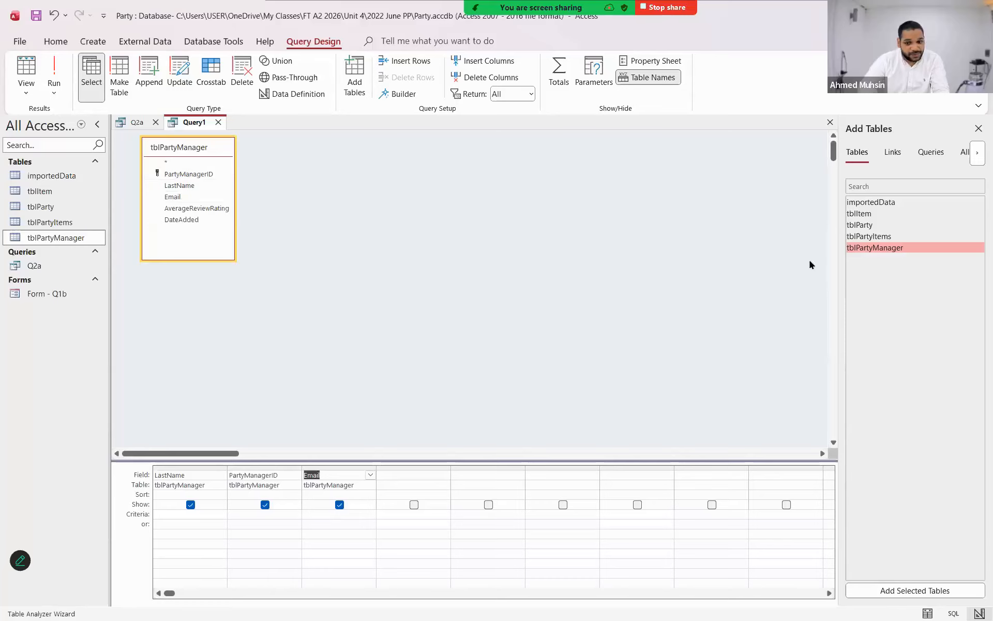
{"action": "double_click", "coordinate": [858, 225]}
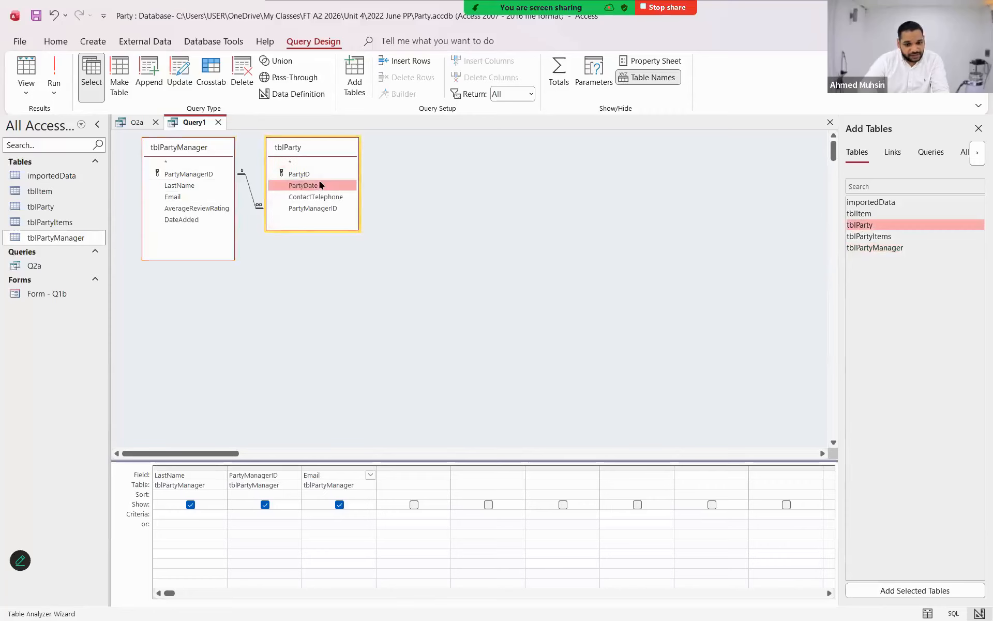
{"action": "double_click", "coordinate": [321, 185]}
{"action": "key", "text": "alt+Tab"}
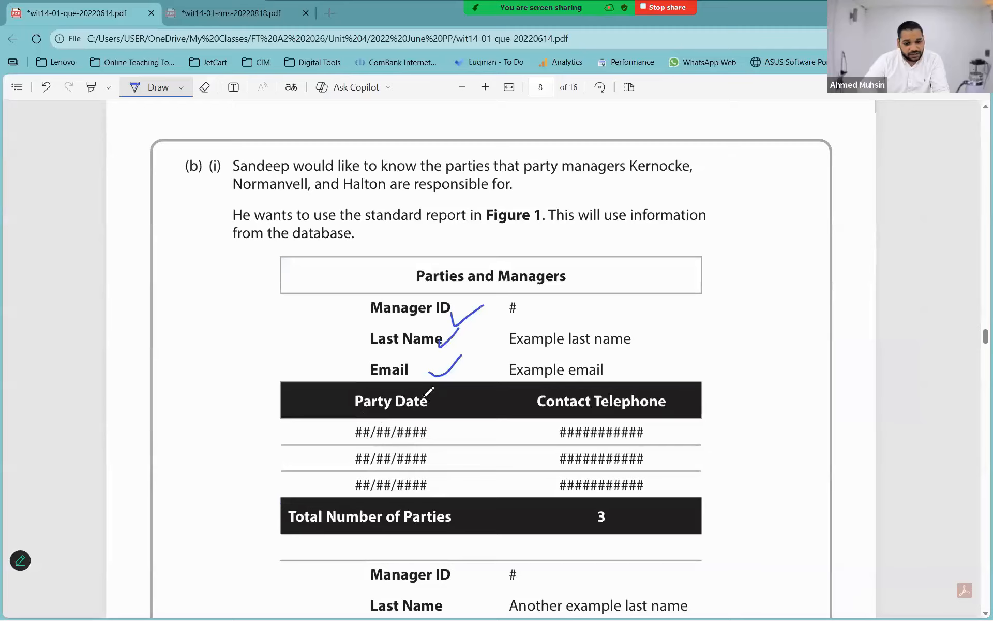
{"action": "left_click_drag", "start_coordinate": [436, 397], "coordinate": [467, 378]}
- Add ContactTelephone from tblParty to the Access query, tick Contact Telephone in Figure 1, and check the rest of the report layout
{"action": "key", "text": "alt+Tab"}
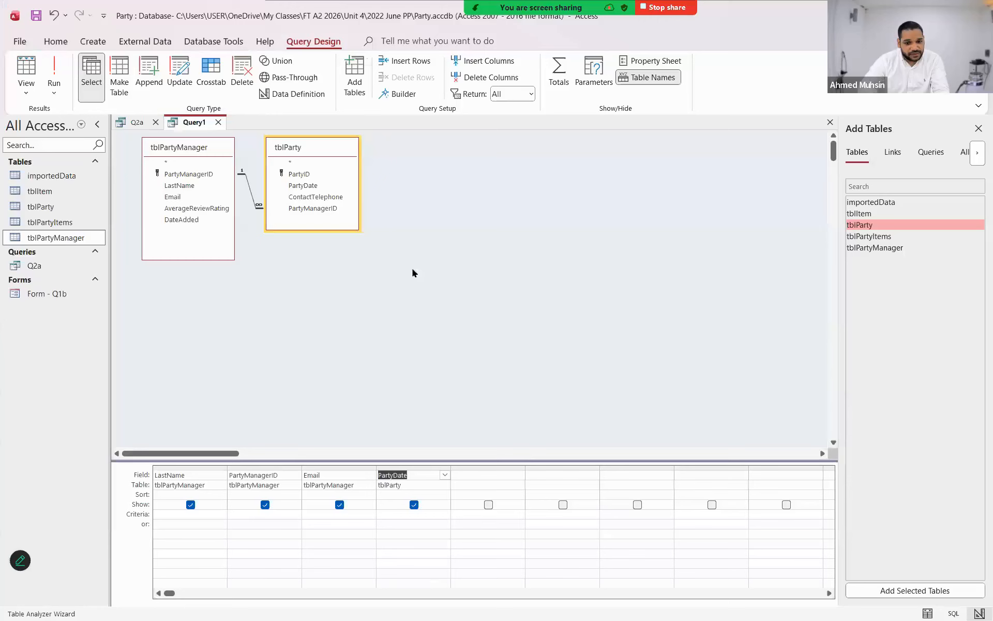
{"action": "double_click", "coordinate": [339, 201]}
{"action": "key", "text": "alt+Tab"}
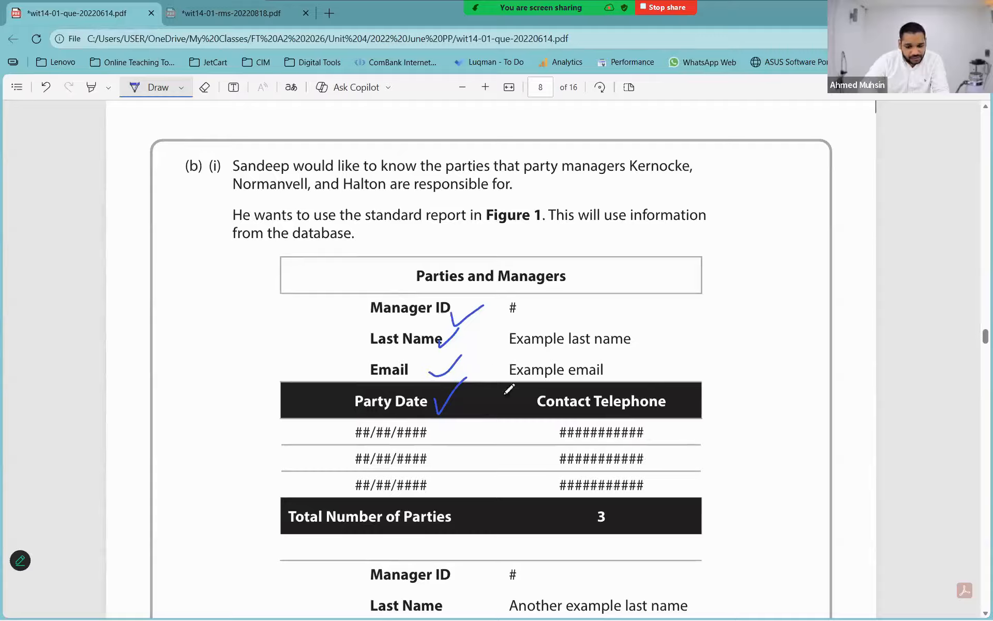
{"action": "left_click_drag", "start_coordinate": [667, 409], "coordinate": [719, 358]}
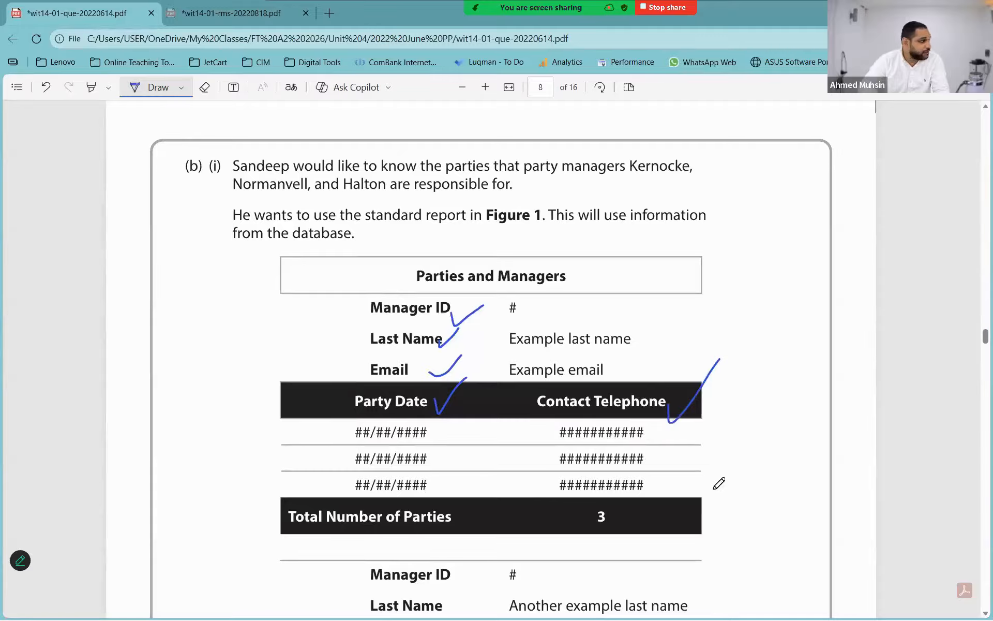
{"action": "scroll", "coordinate": [567, 394], "scroll_direction": "down", "scroll_amount": 3}
{"action": "scroll", "coordinate": [567, 395], "scroll_direction": "up", "scroll_amount": 2}
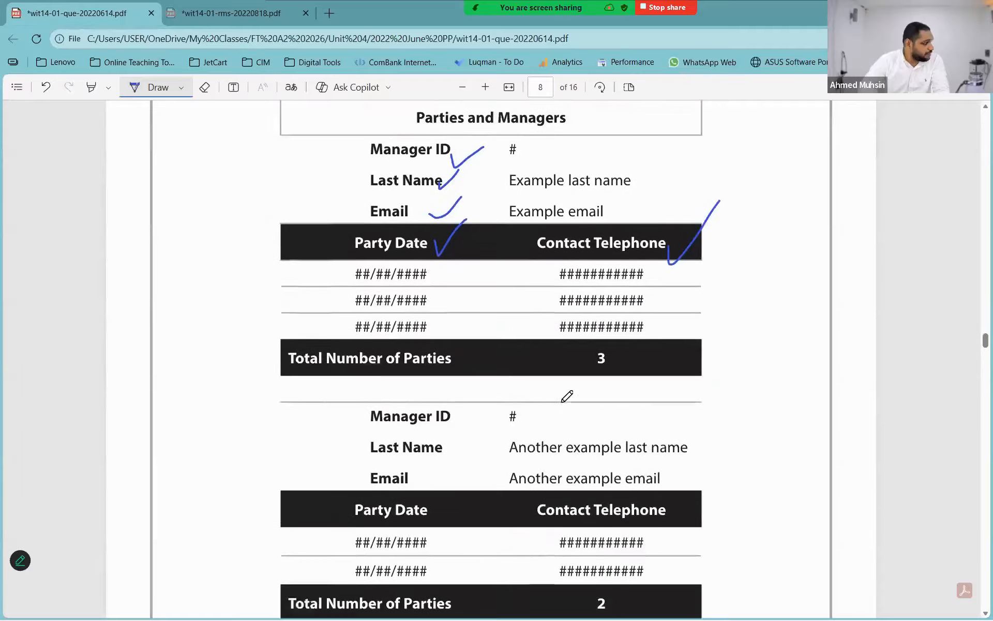
{"action": "scroll", "coordinate": [565, 397], "scroll_direction": "up", "scroll_amount": 1}
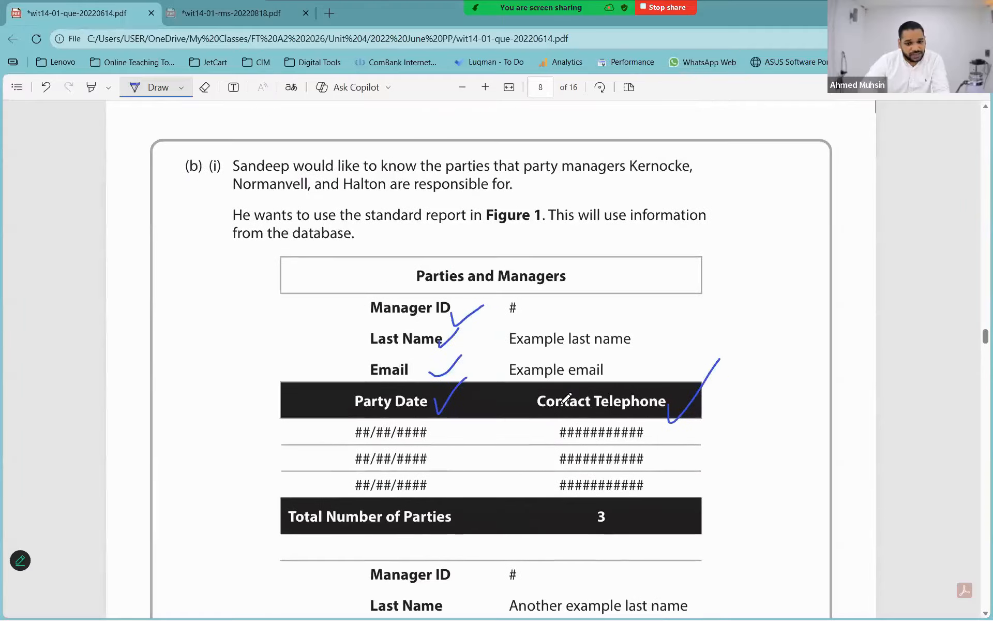
- In the Access query, enter the first manager's last name from question 2(b)(i) as the LastName criterion, followed by OR and quotation marks
{"action": "key", "text": "alt+Tab"}
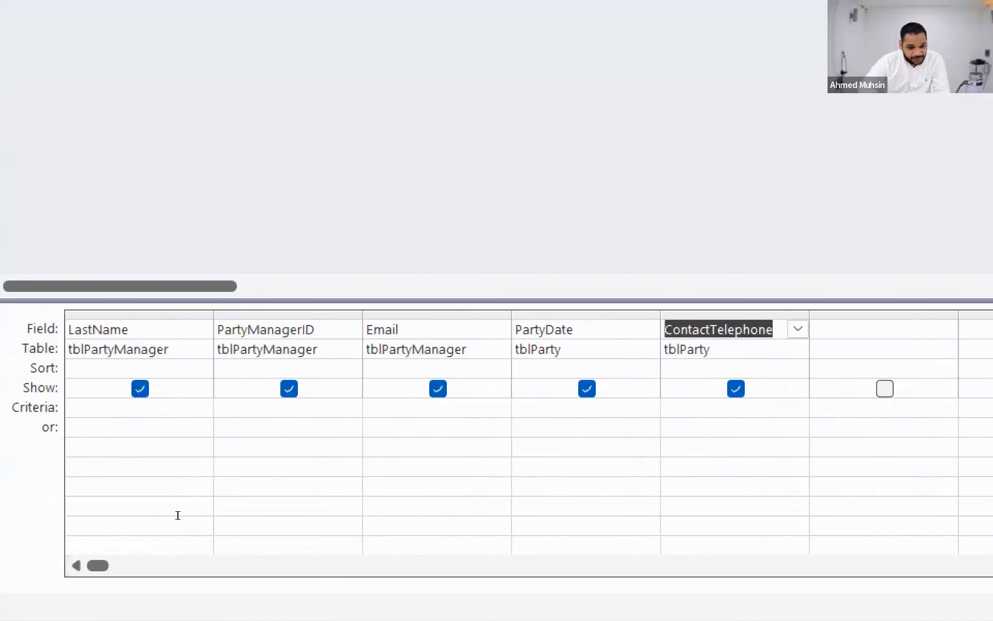
{"action": "left_click", "coordinate": [178, 515]}
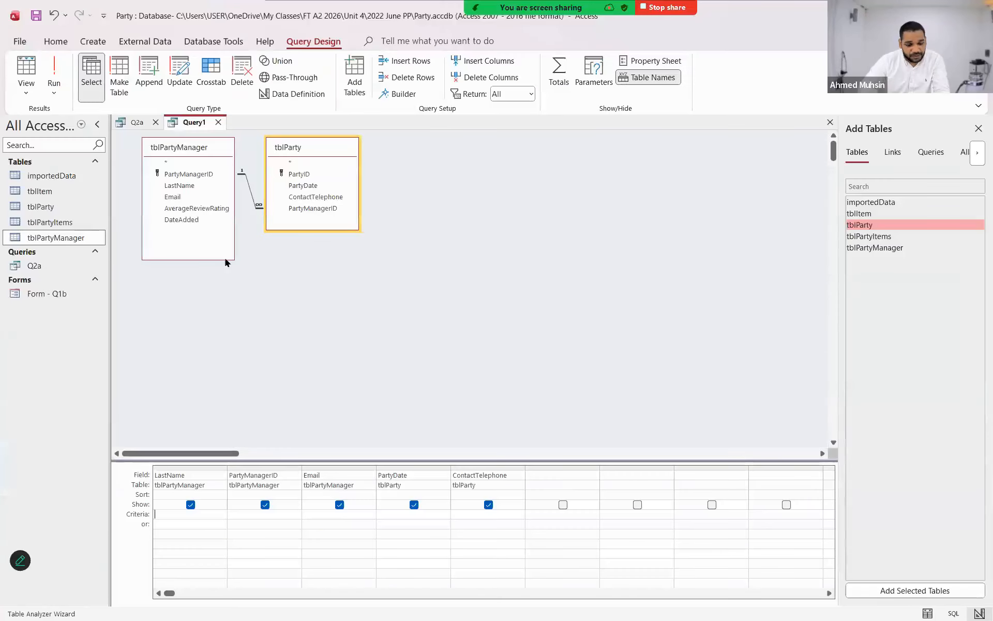
{"action": "key", "text": "alt+Tab"}
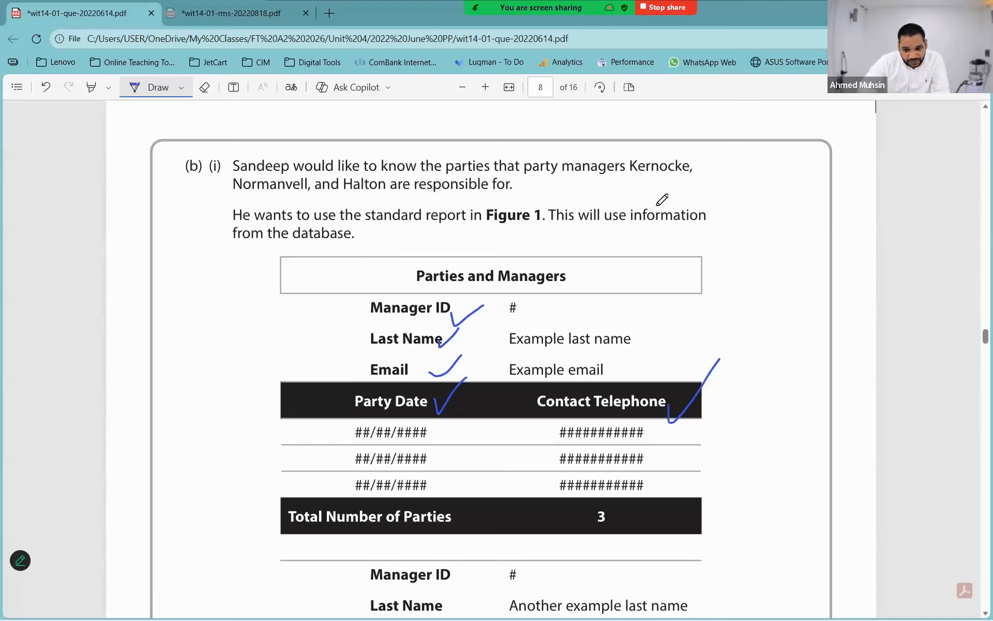
{"action": "key", "text": "alt+Tab"}
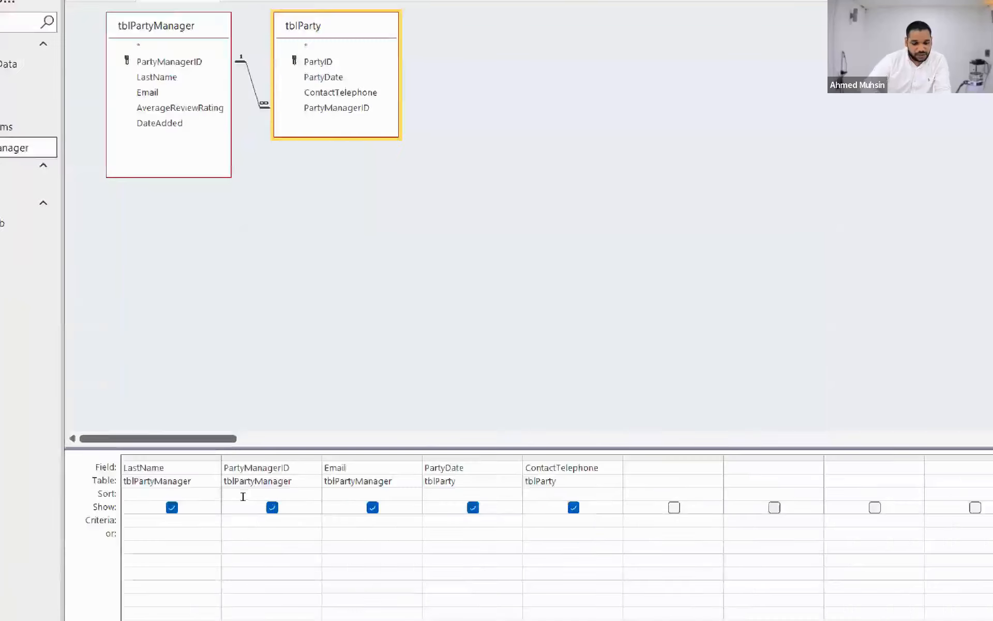
{"action": "type", "text": "\"\""}
{"action": "type", "text": "Kerno"}
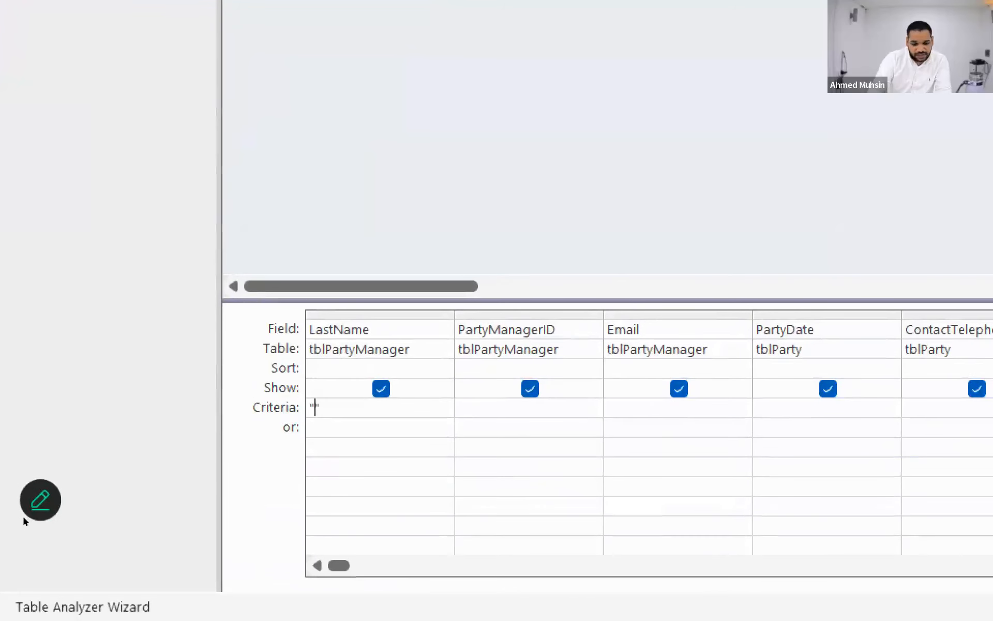
{"action": "type", "text": "cke"}
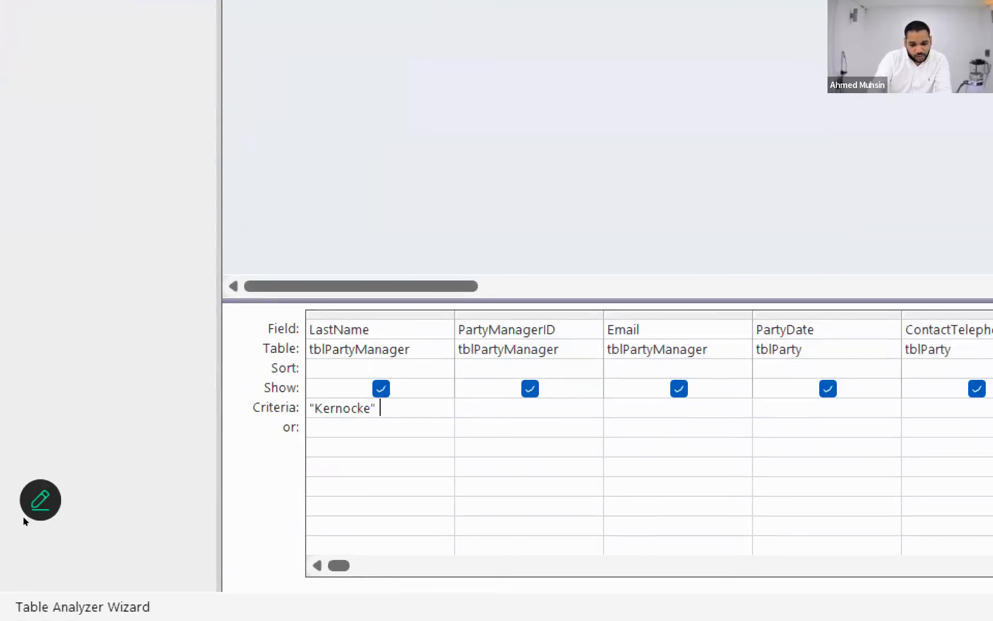
{"action": "type", "text": " OR"}
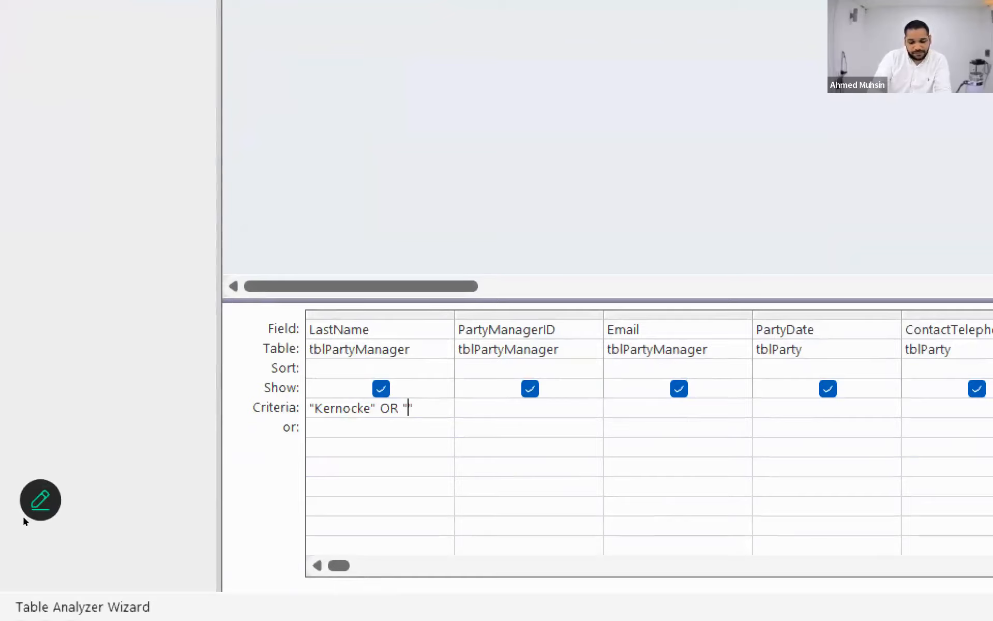
- Check the second manager's last name in the question paper and enter it after OR in the LastName criterion
{"action": "key", "text": "alt+Tab"}
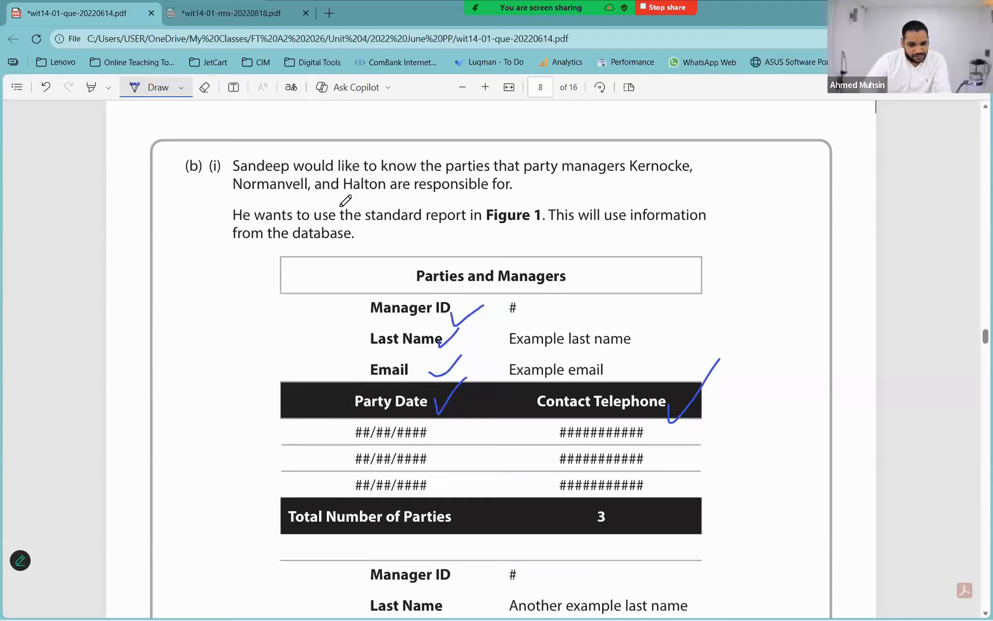
{"action": "key", "text": "alt+Tab"}
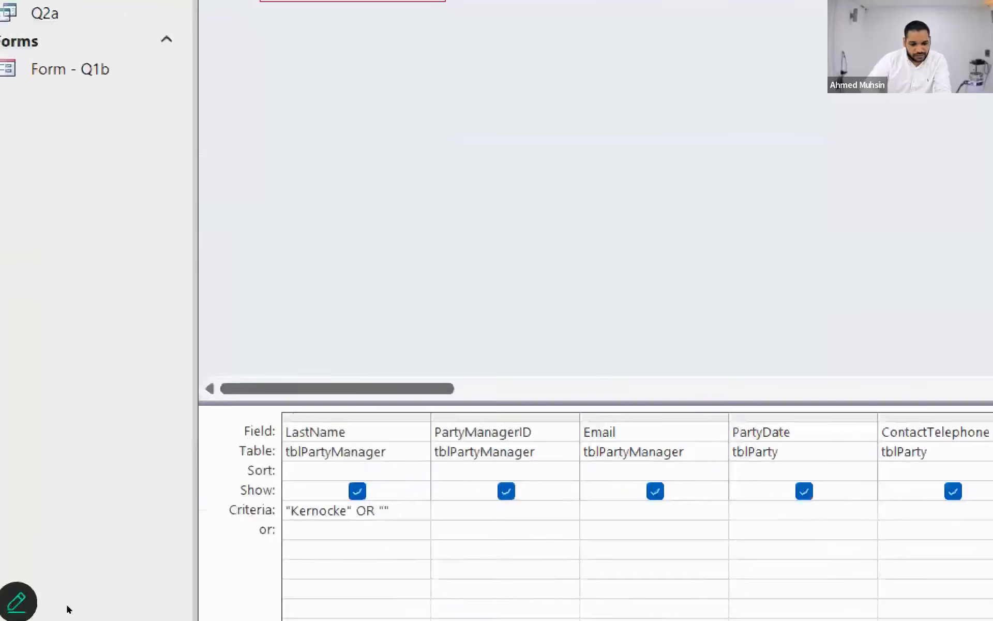
{"action": "type", "text": "Norman"}
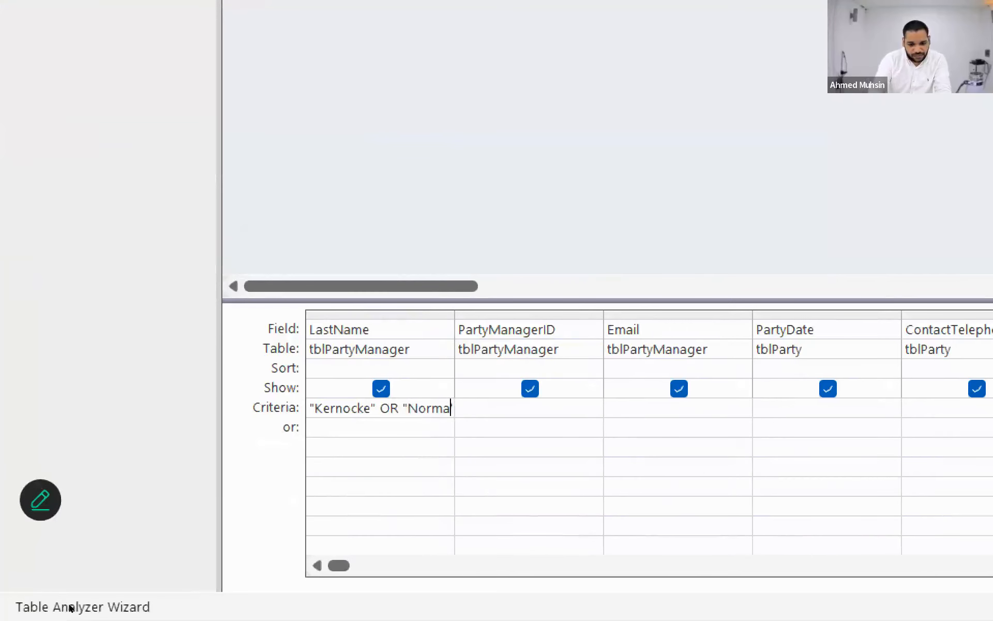
{"action": "type", "text": "vell"}
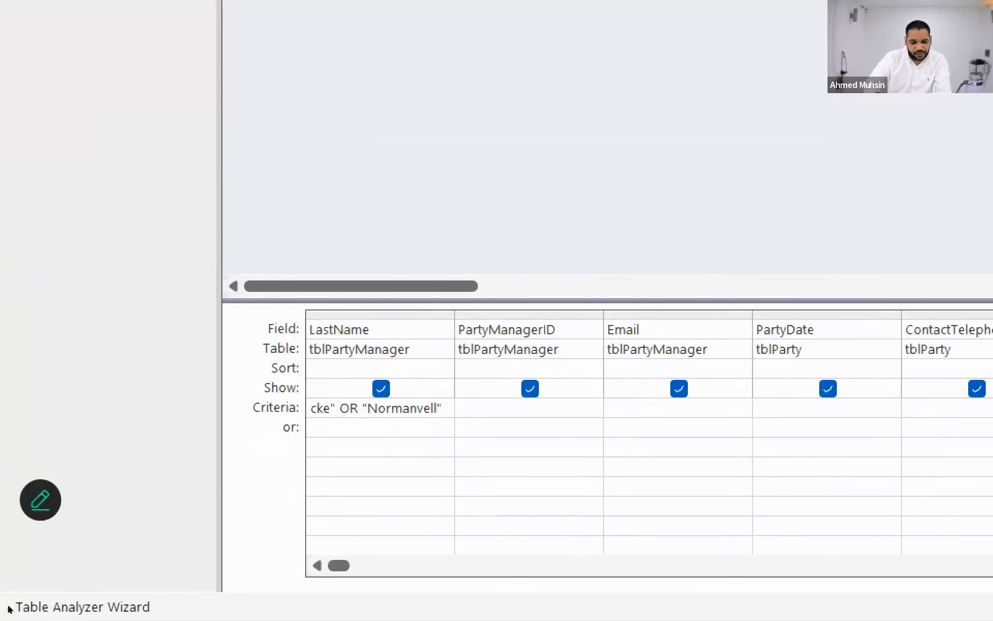
- Widen the LastName column and add the third manager's last name from question 2(b)(i) to its criterion with another OR
{"action": "left_click_drag", "start_coordinate": [454, 314], "coordinate": [615, 315]}
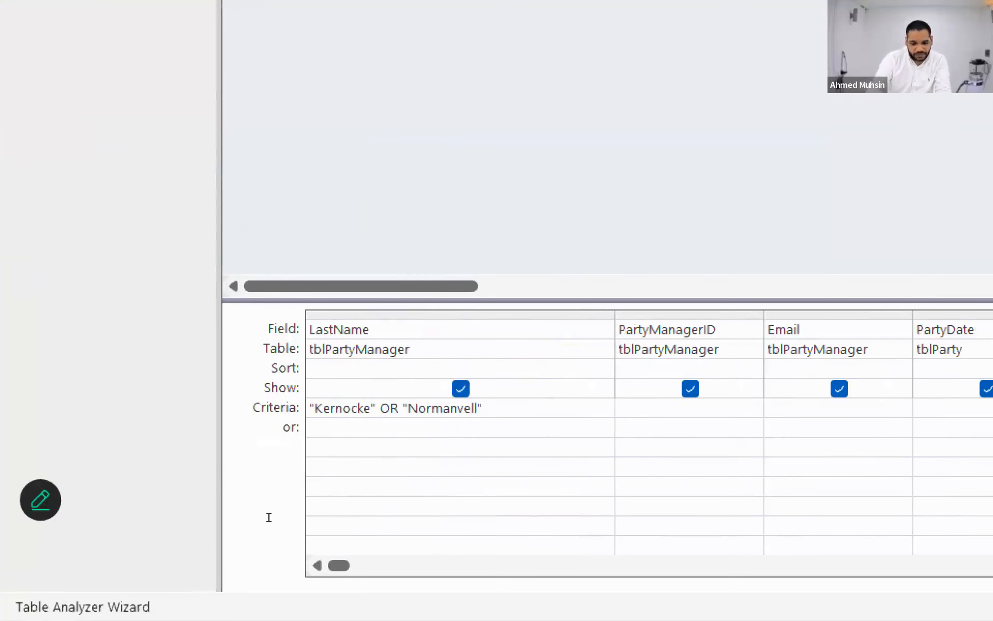
{"action": "type", "text": "\" OR \"\""}
{"action": "key", "text": "Left"}
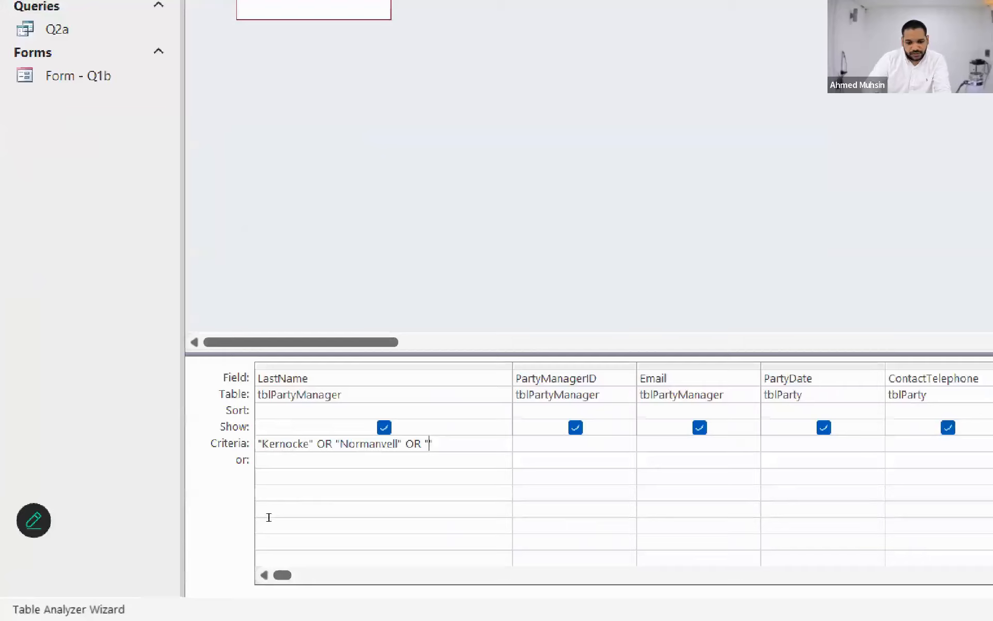
{"action": "key", "text": "alt+Tab"}
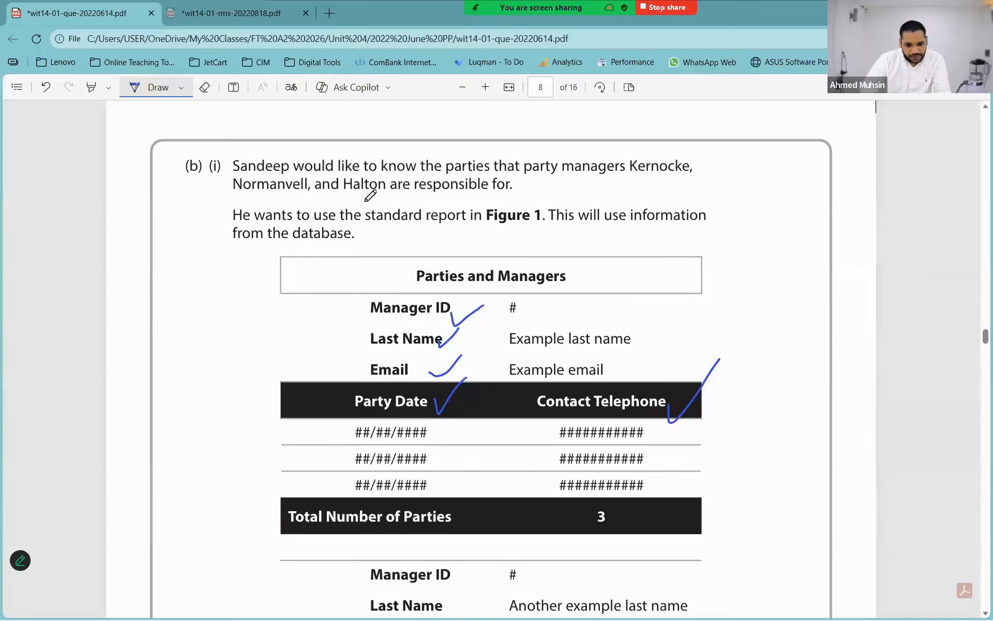
{"action": "key", "text": "alt+Tab"}
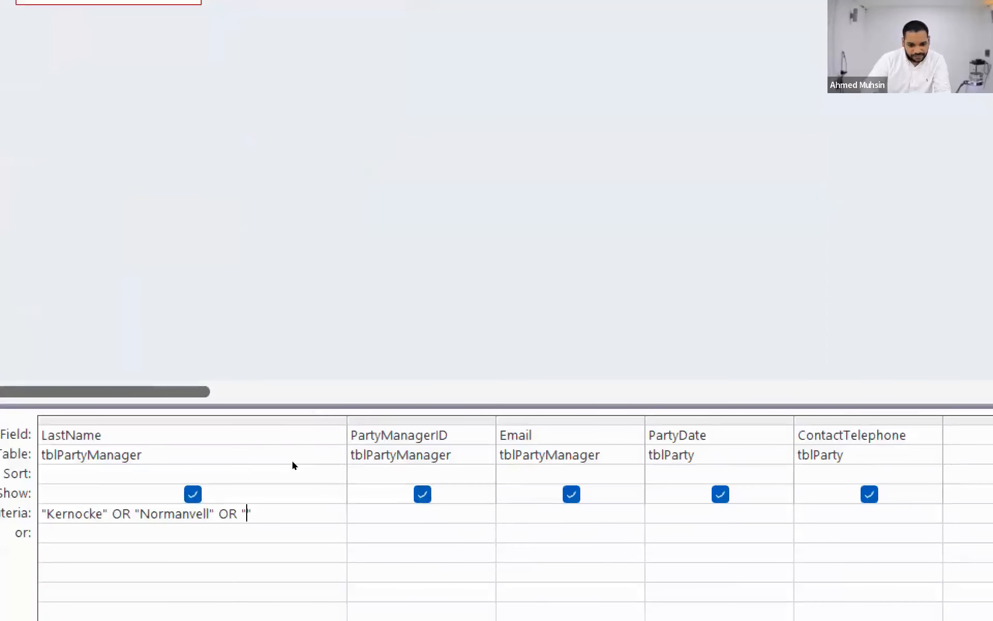
{"action": "type", "text": "Halt"}
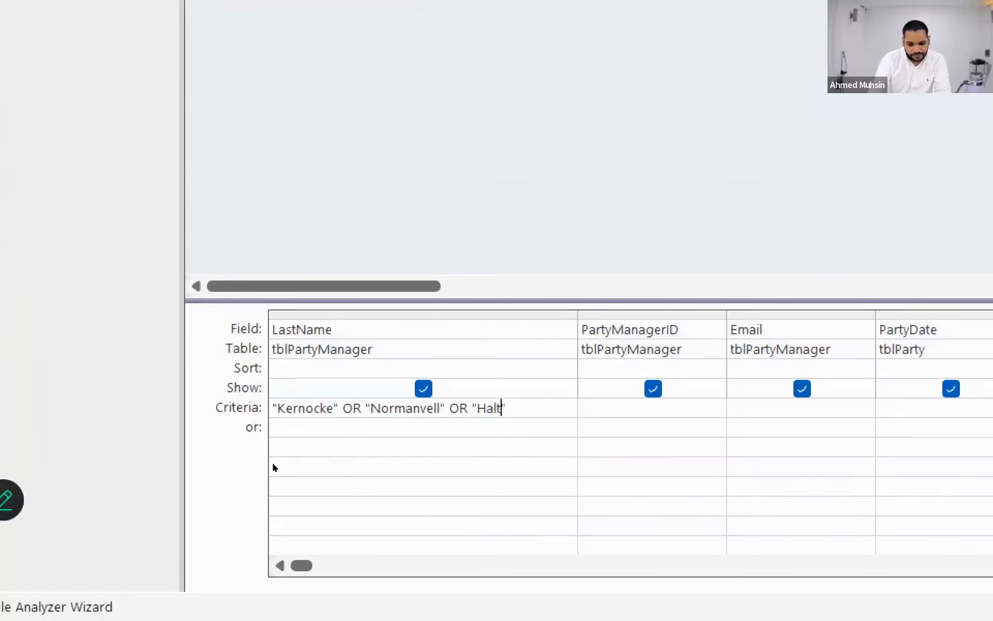
{"action": "type", "text": "on"}
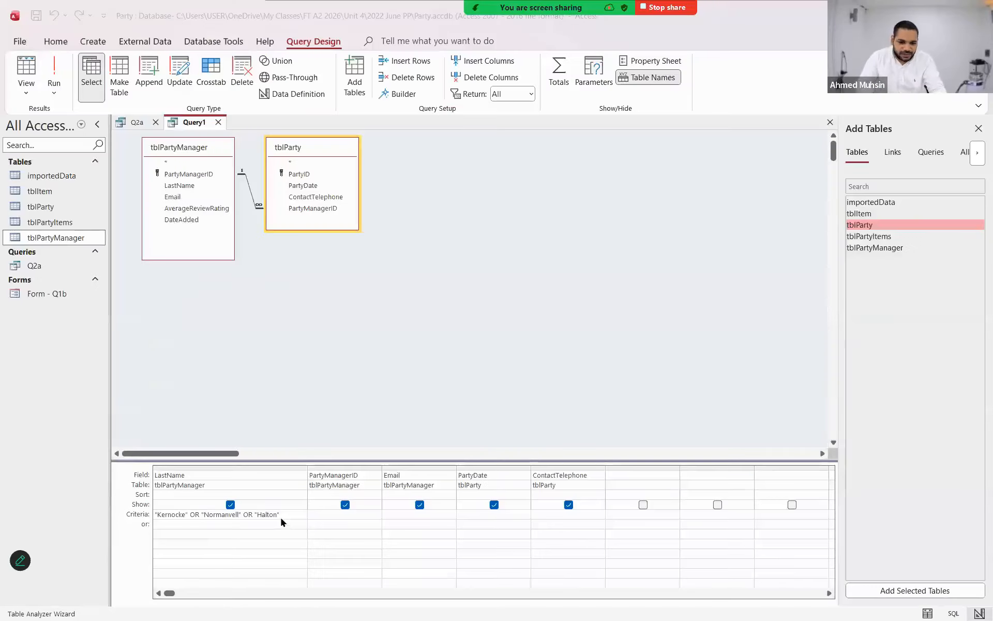
- Review question 2(b)(i) in the question paper, checking the query and screenprint instructions and the fields required by Figure 1
{"action": "key", "text": "alt+Tab"}
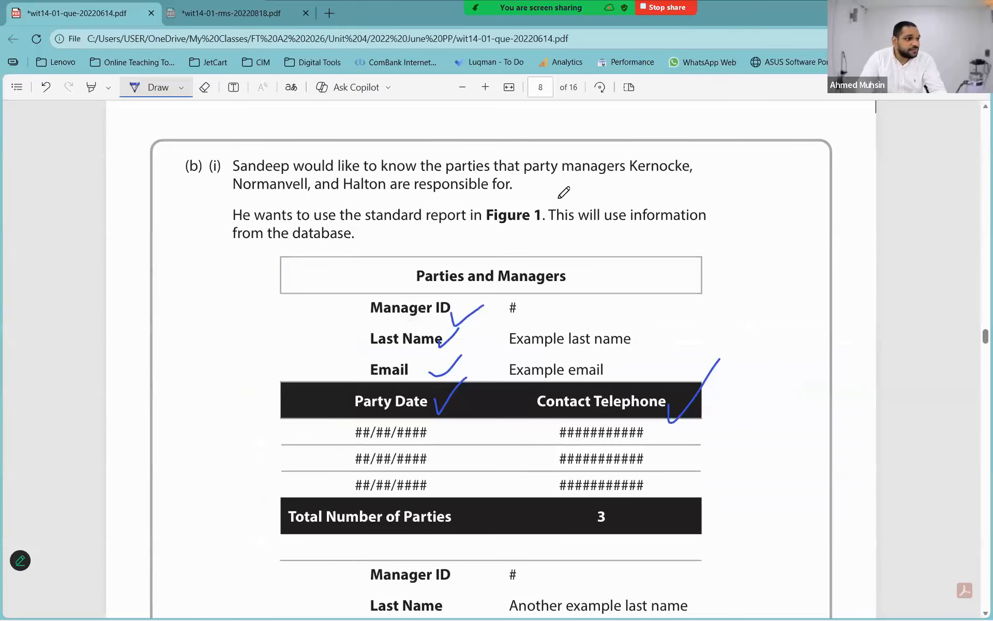
{"action": "scroll", "coordinate": [569, 190], "scroll_direction": "down", "scroll_amount": 10}
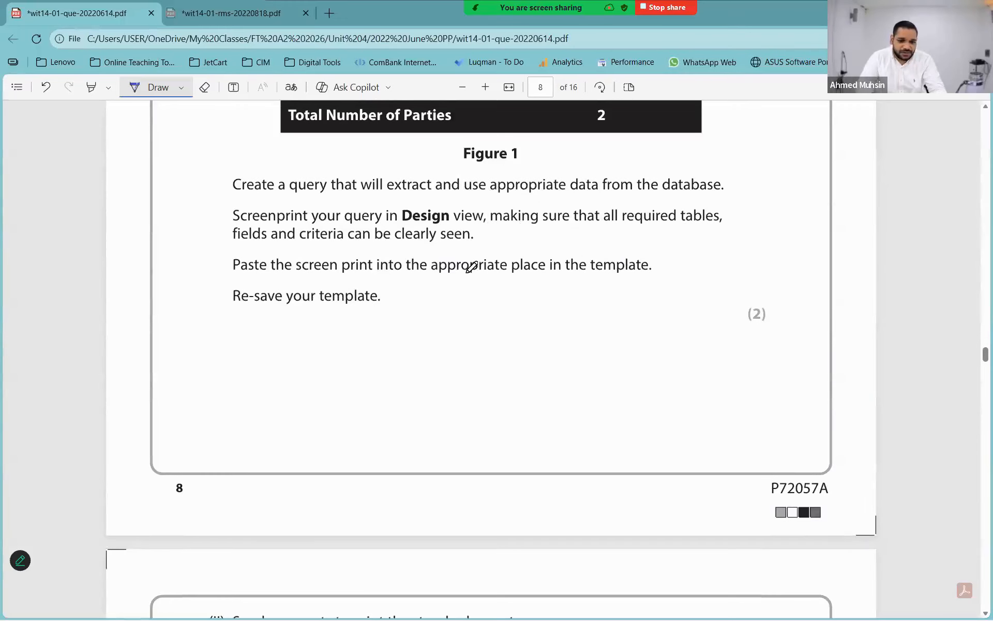
{"action": "scroll", "coordinate": [471, 266], "scroll_direction": "up", "scroll_amount": 7}
{"action": "scroll", "coordinate": [588, 348], "scroll_direction": "up", "scroll_amount": 8}
{"action": "scroll", "coordinate": [594, 372], "scroll_direction": "down", "scroll_amount": 3}
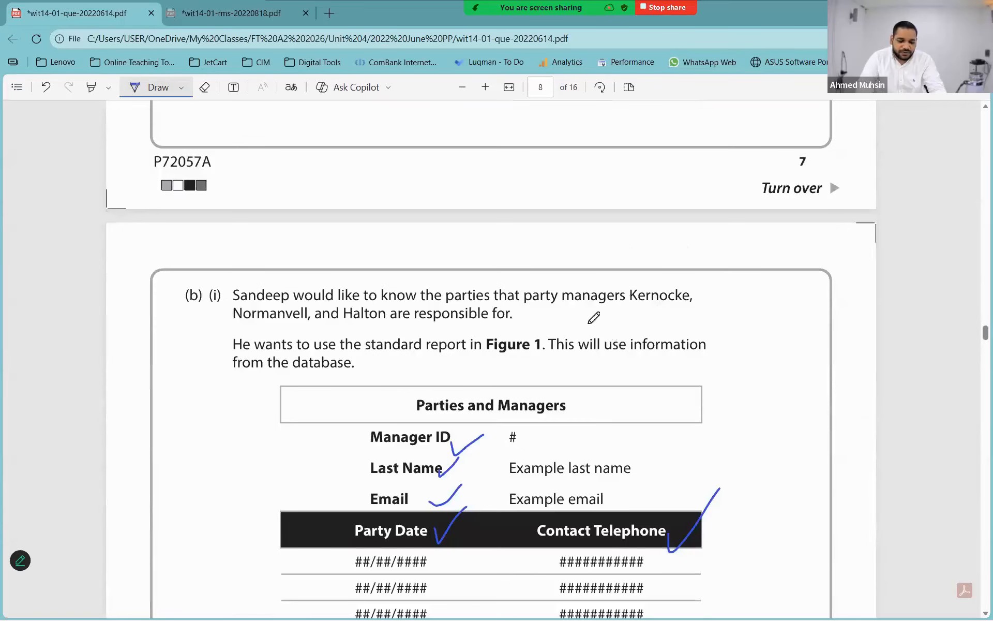
{"action": "scroll", "coordinate": [572, 319], "scroll_direction": "down", "scroll_amount": 4}
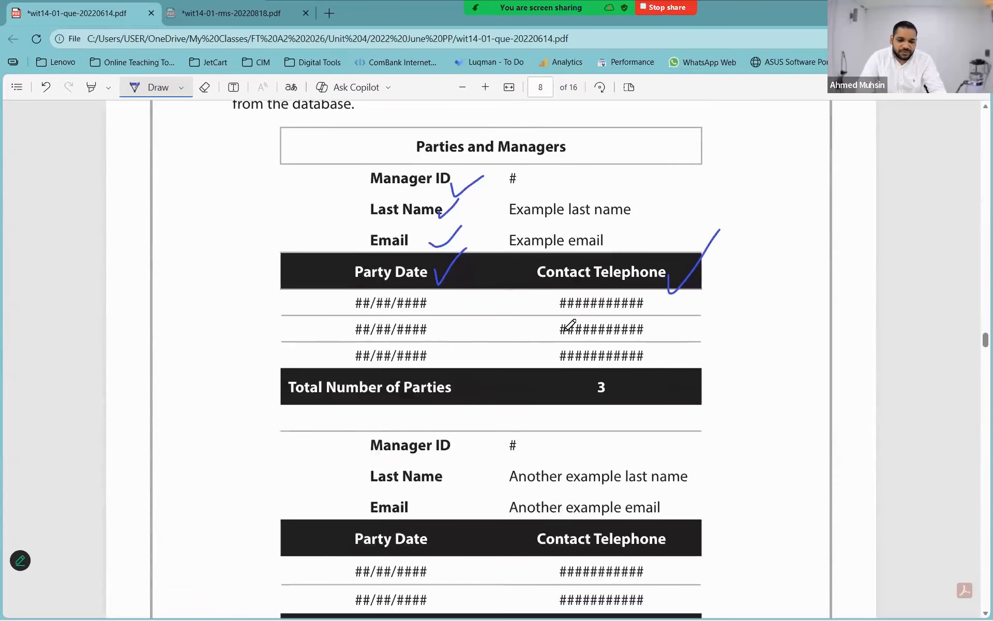
- Switch back to Access, run the party managers query and save it as Q2b
{"action": "key", "text": "alt+Tab"}
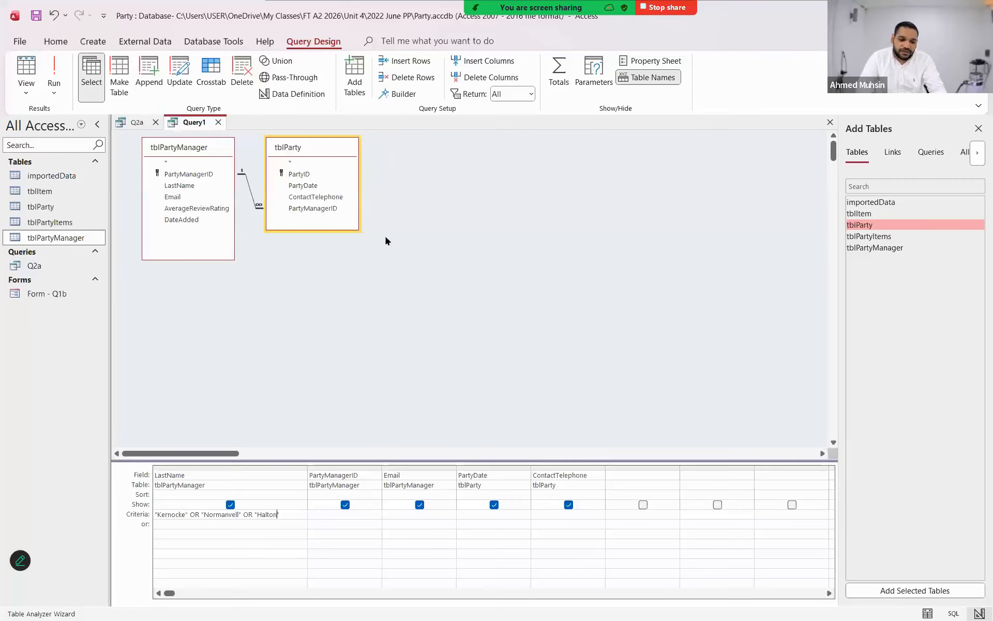
{"action": "left_click", "coordinate": [54, 73]}
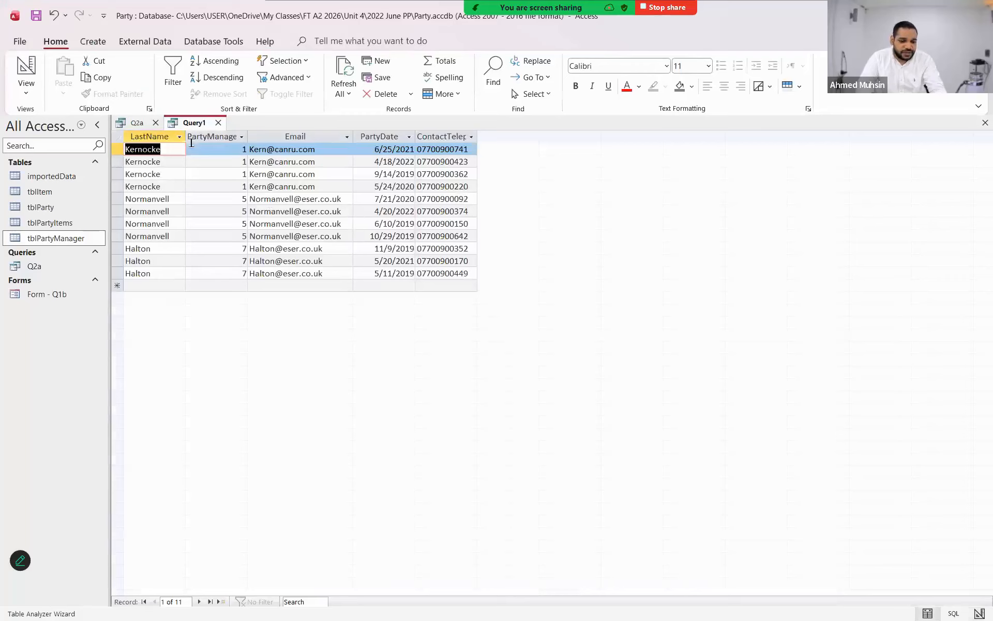
{"action": "left_click", "coordinate": [36, 16]}
{"action": "type", "text": "Q2b"}
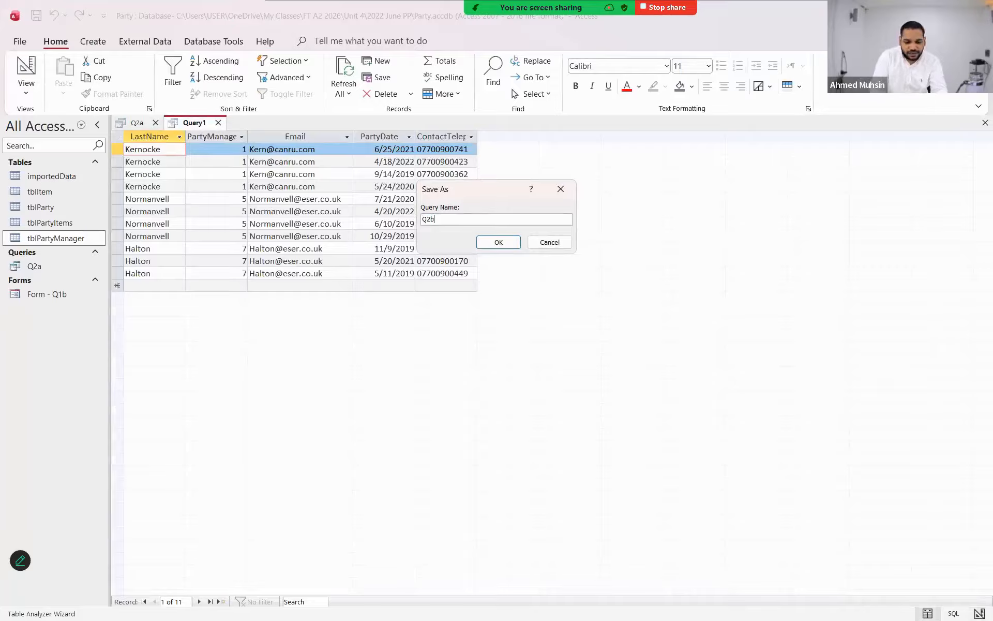
{"action": "key", "text": "Return"}
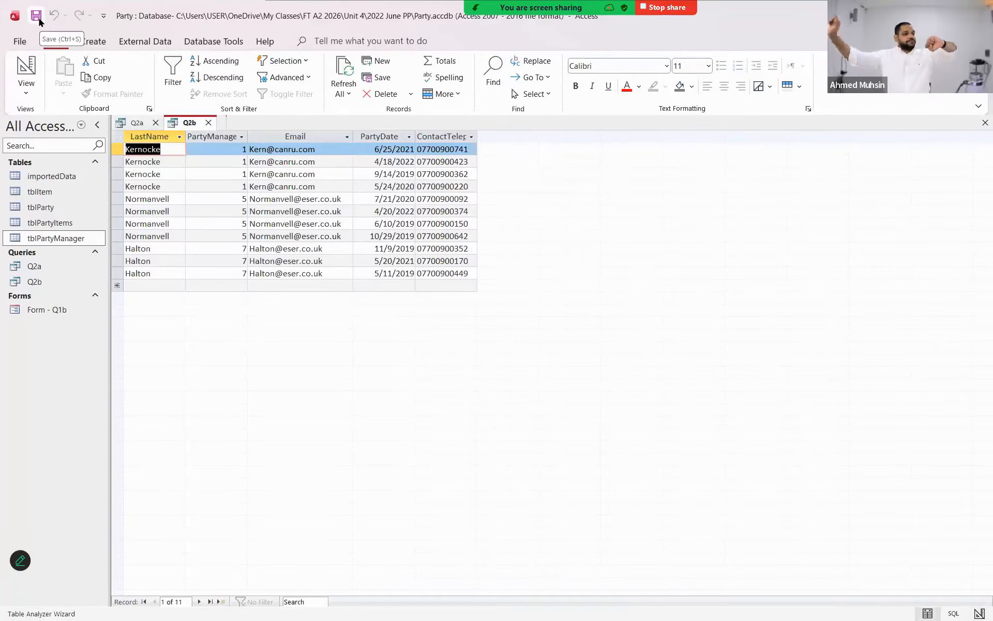